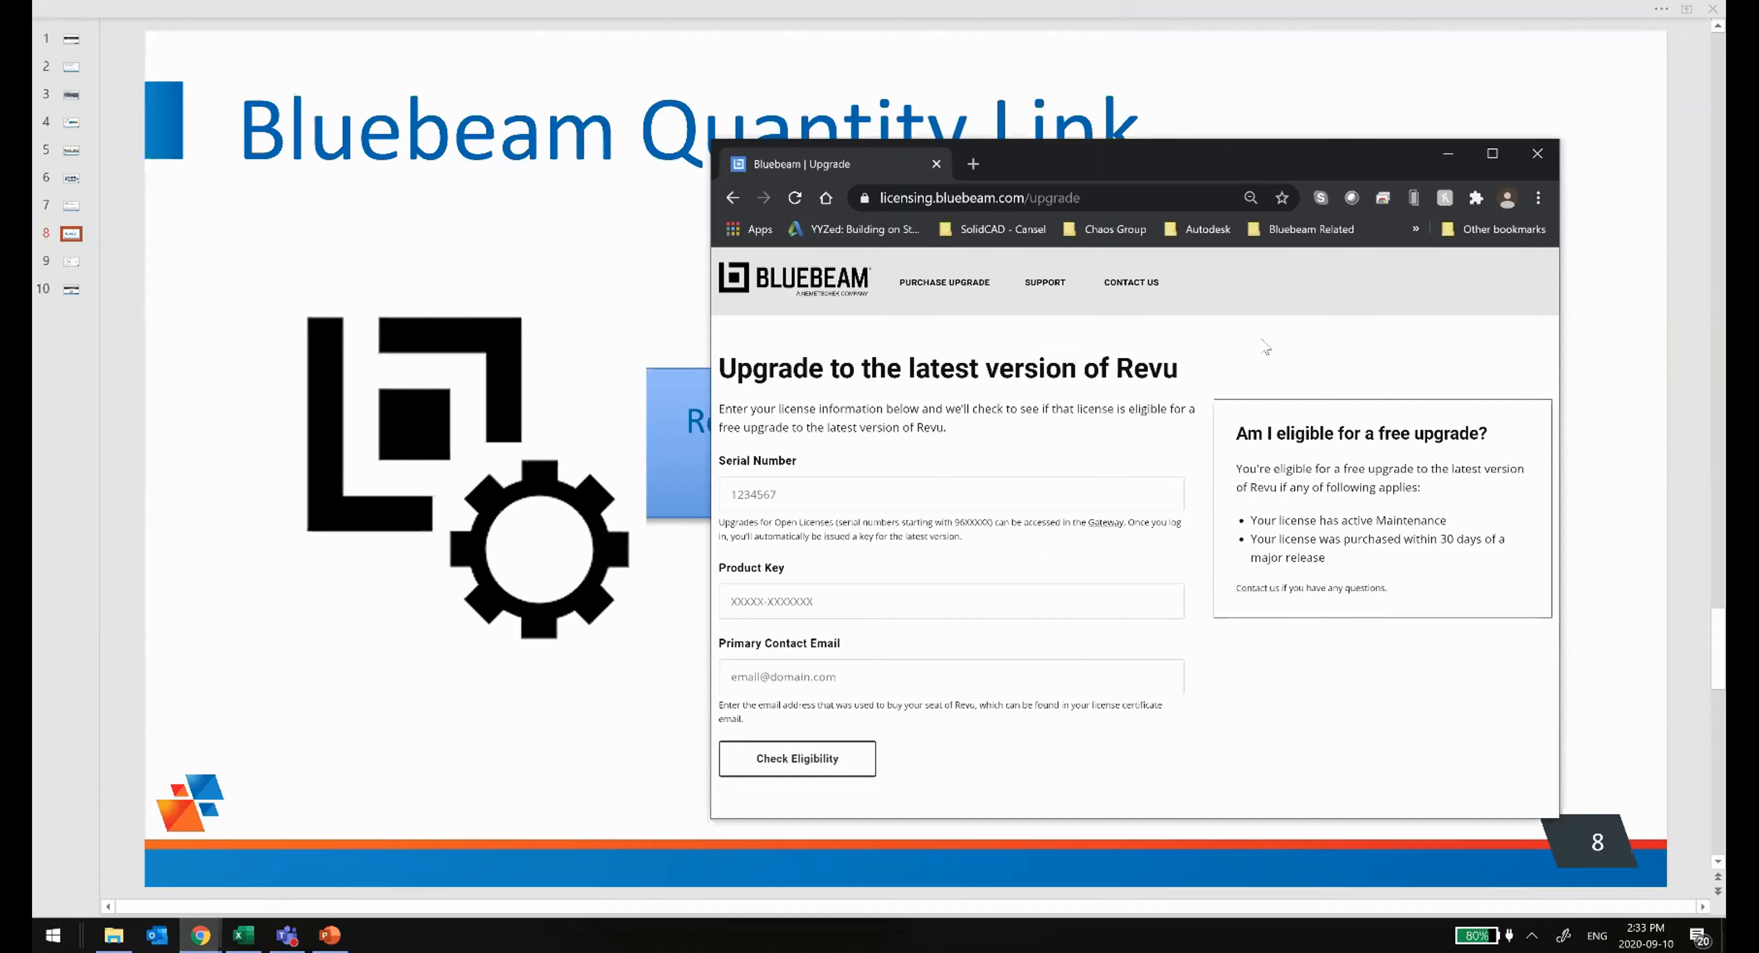
# Step: Minimize the Revu upgrade web page and start Bluebeam Revu 20
pyautogui.click(1447, 154)
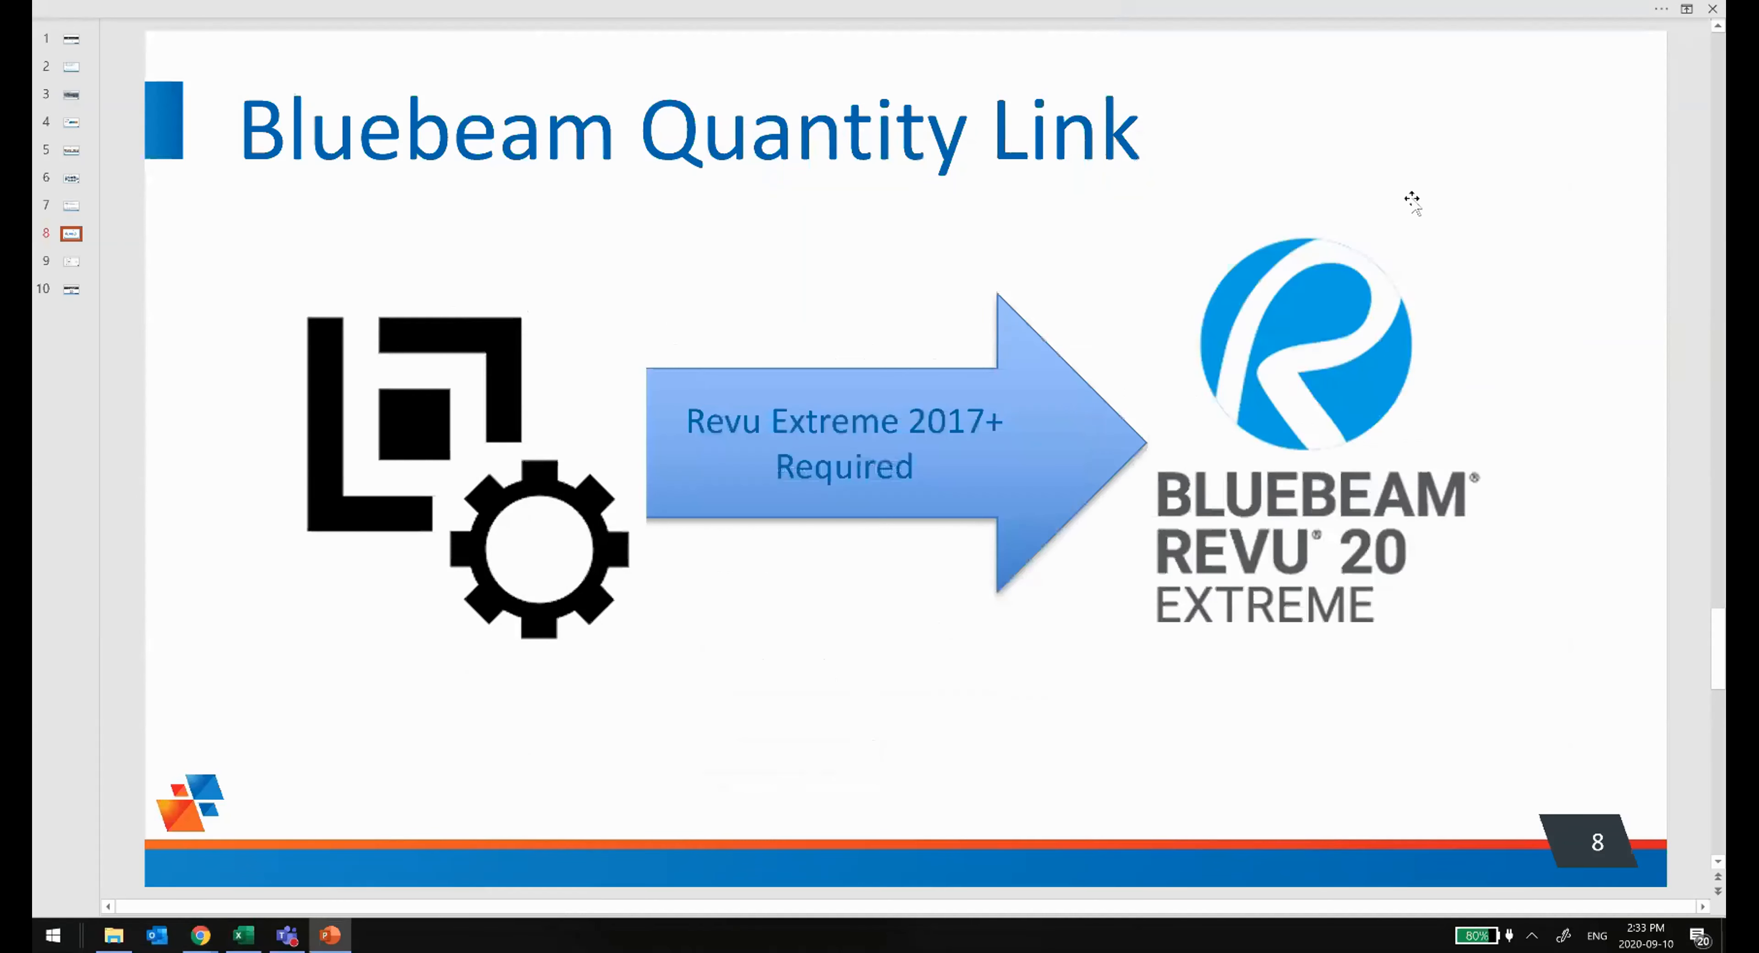
pyautogui.press('Down')
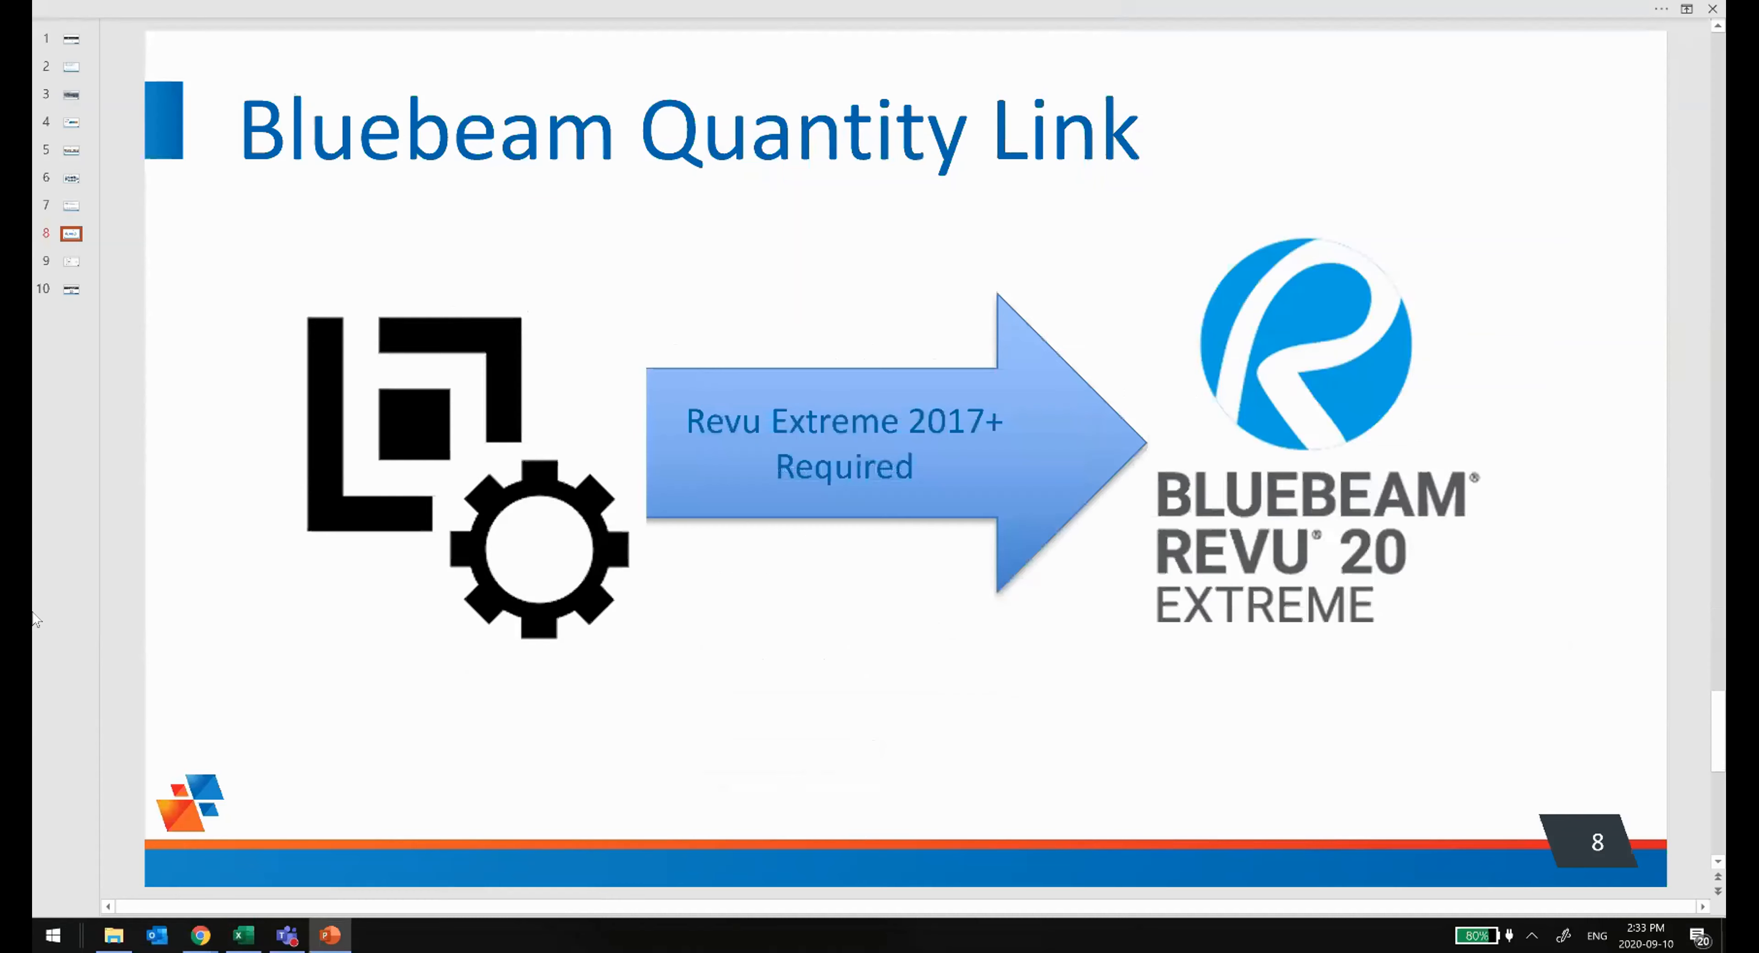
pyautogui.press('Up')
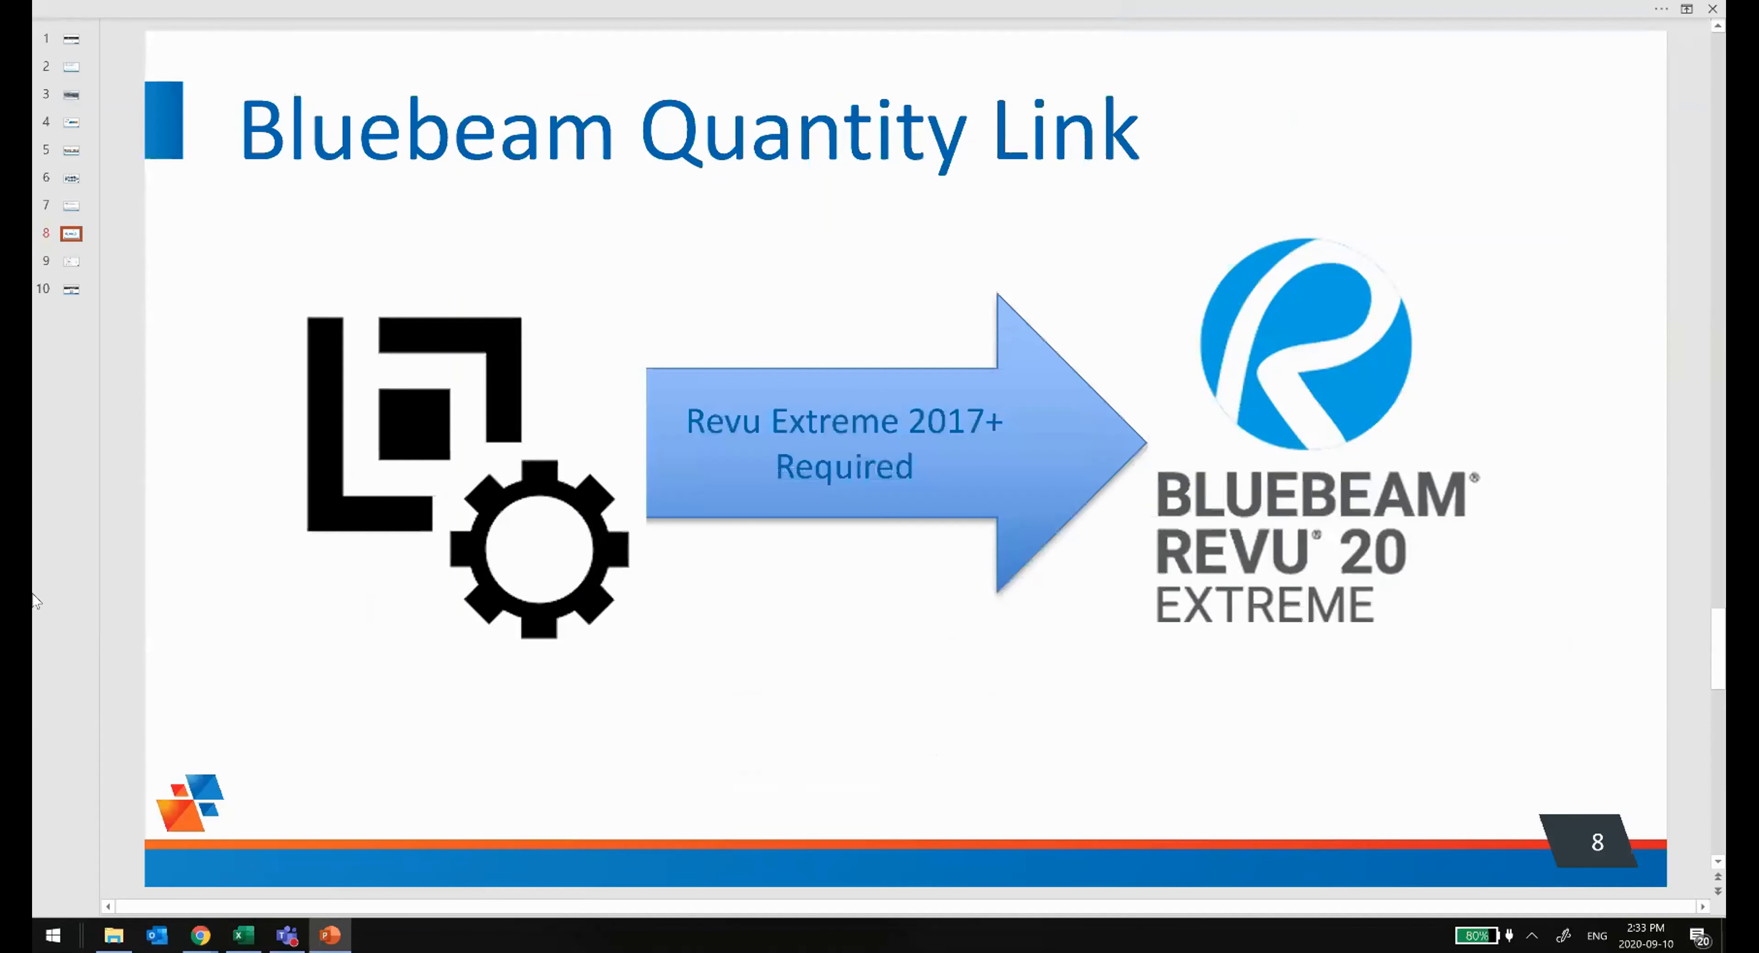
pyautogui.click(57, 935)
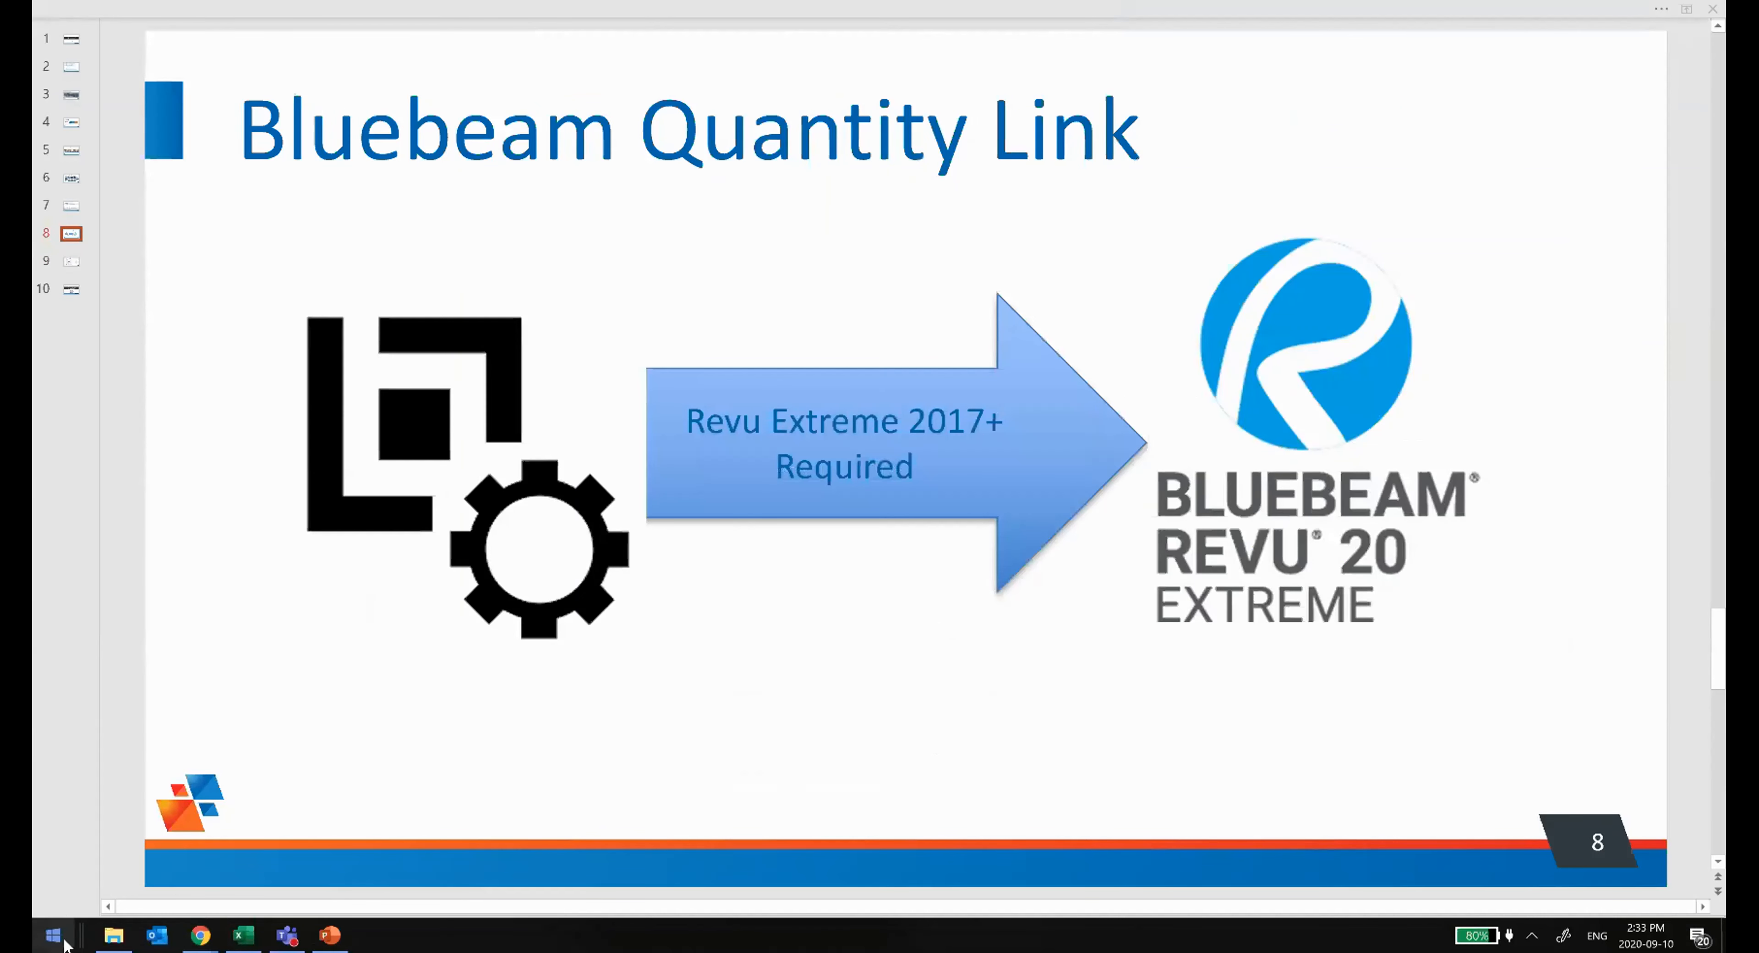
pyautogui.click(208, 720)
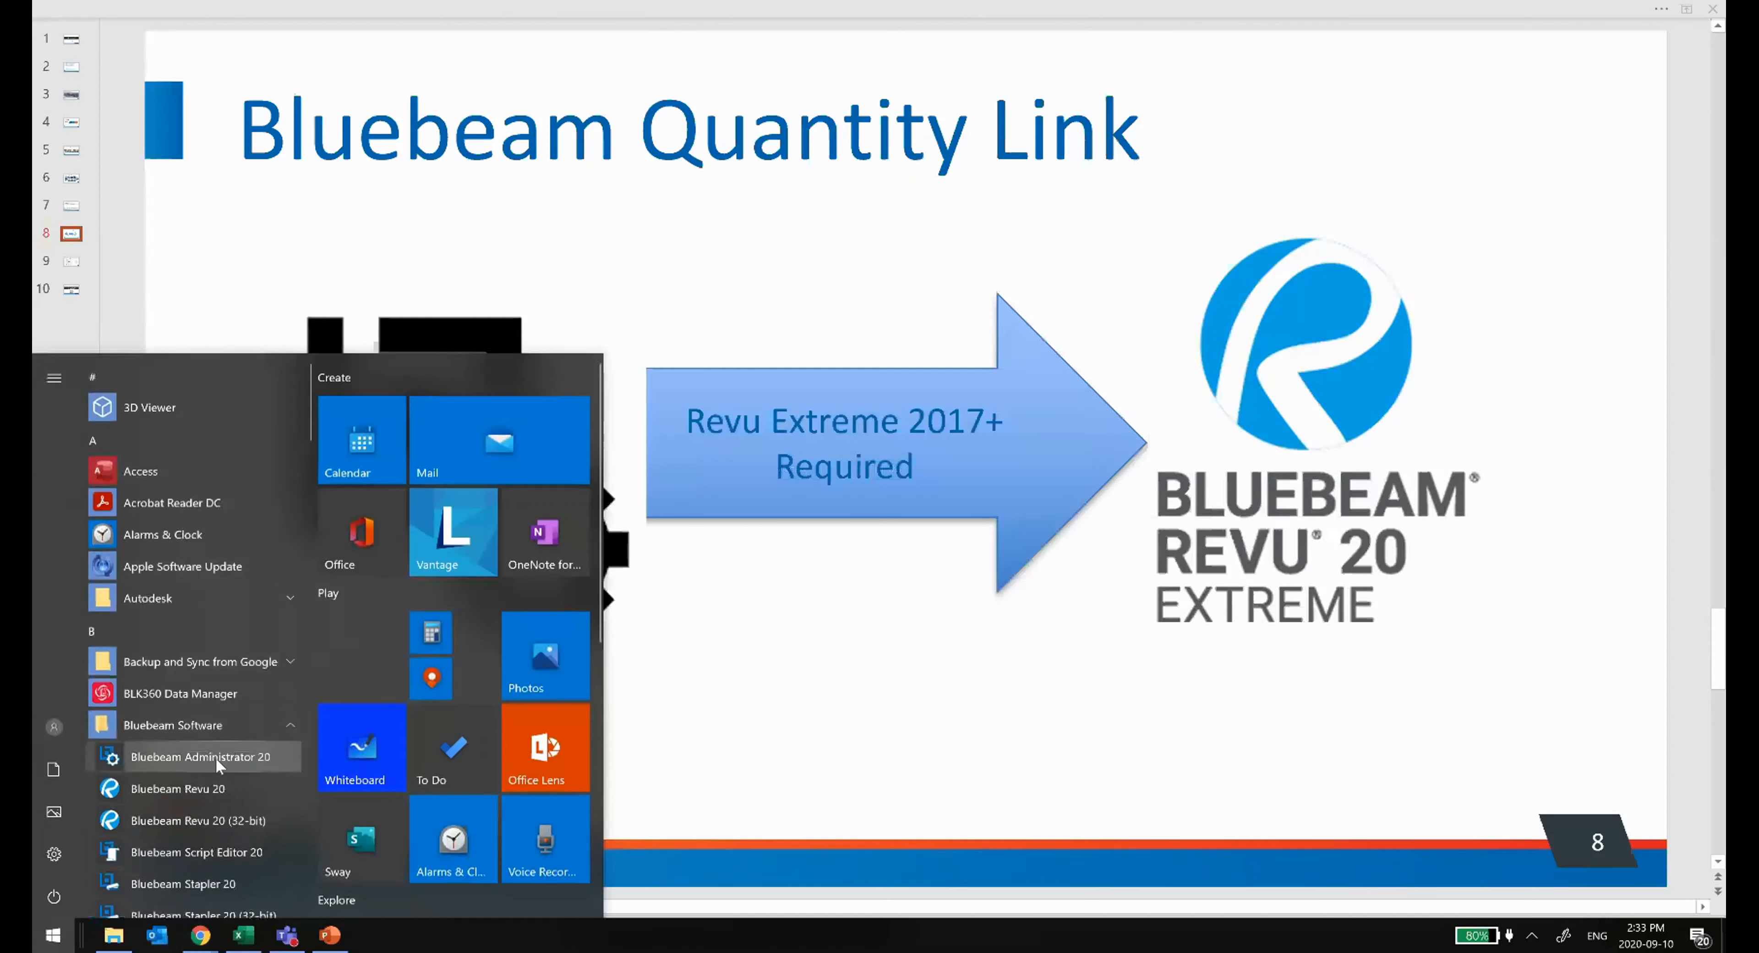
pyautogui.click(205, 794)
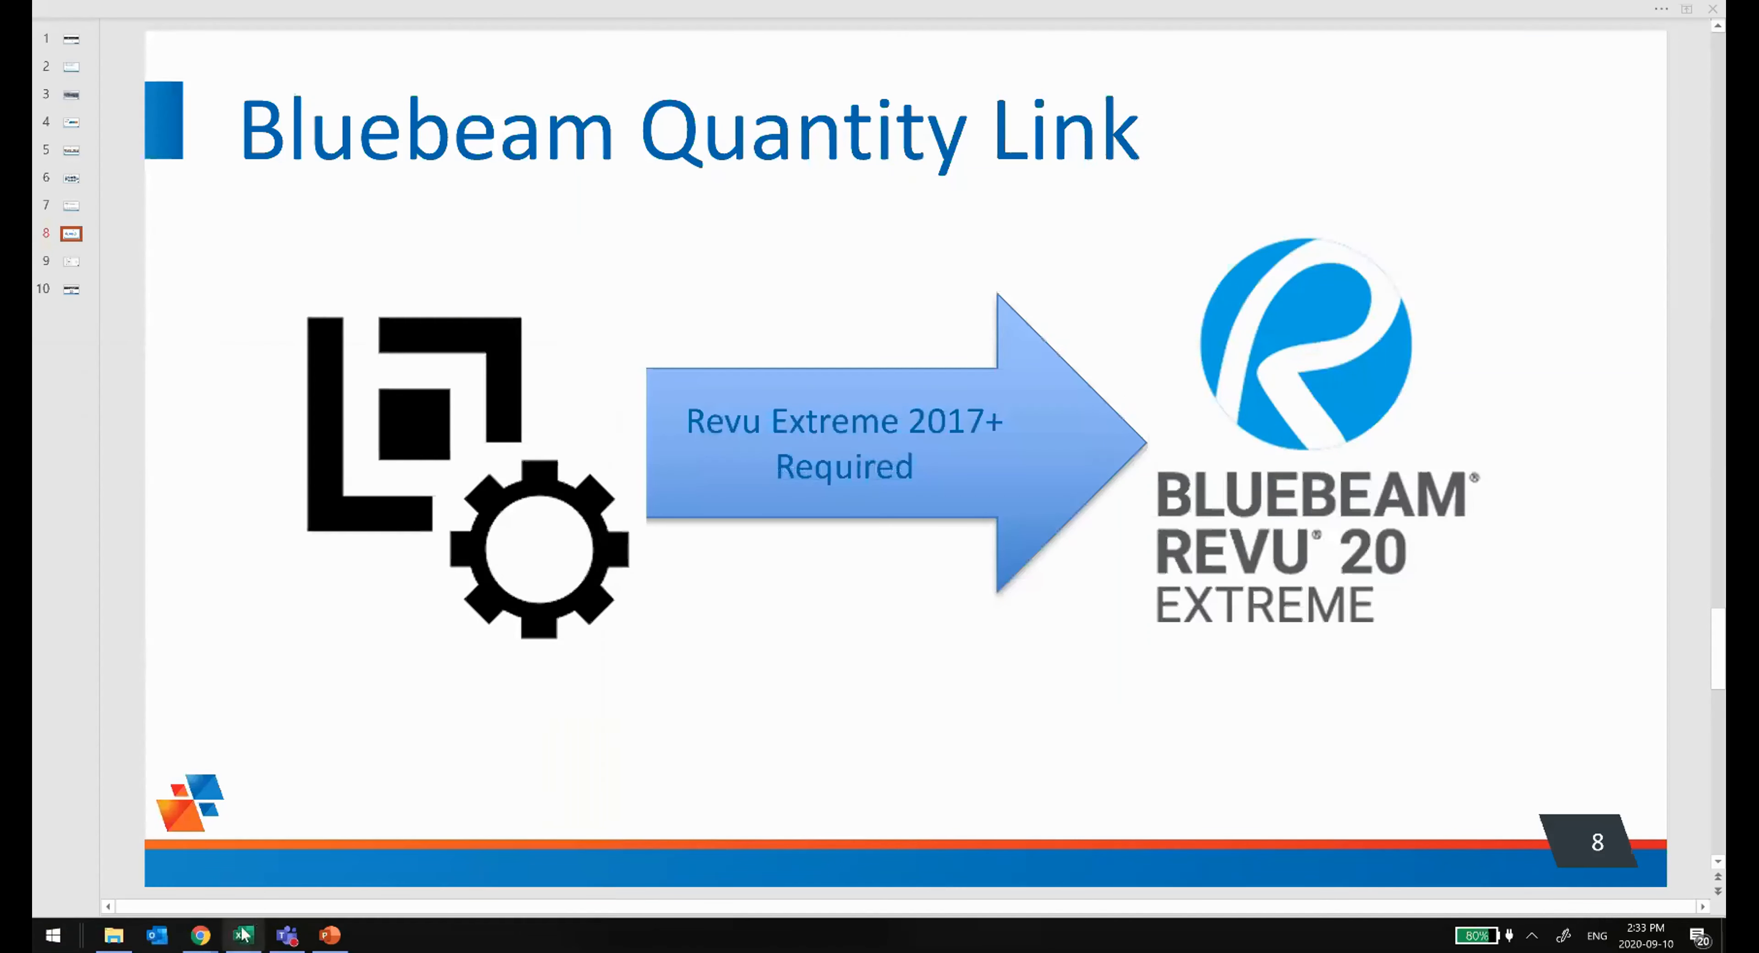
# Step: Bring up the Chrome screen-sharing bar and start Bluebeam Revu 20 again
pyautogui.moveTo(202, 940)
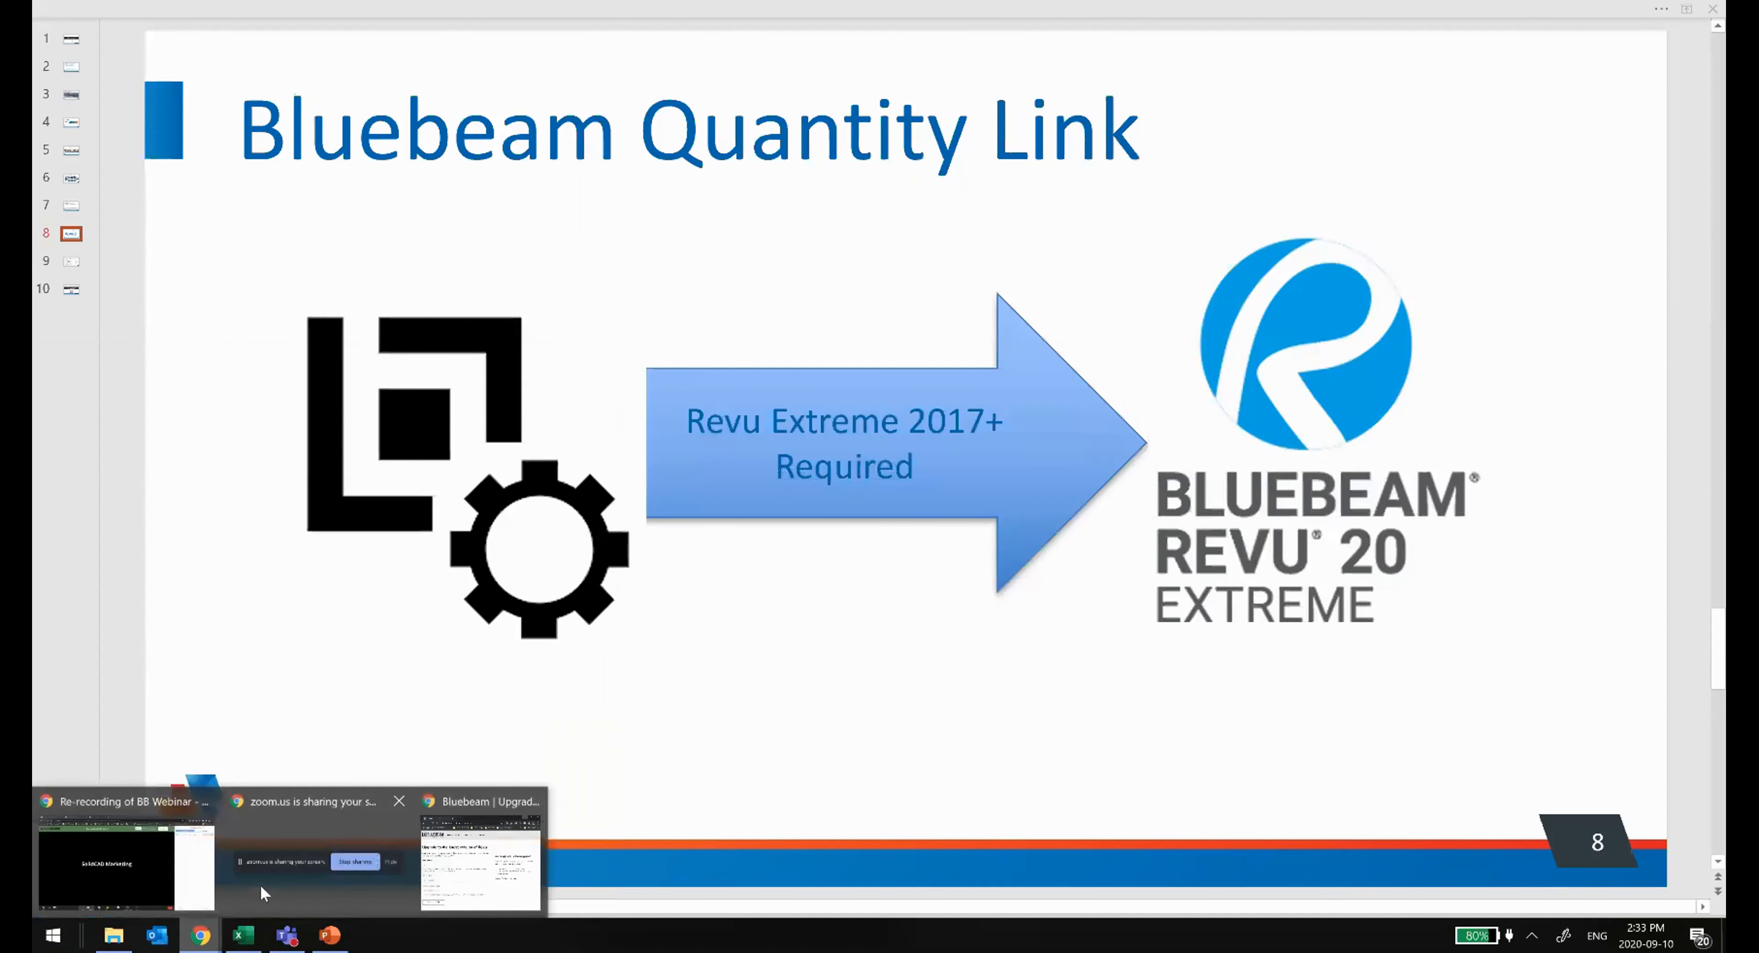
pyautogui.click(297, 865)
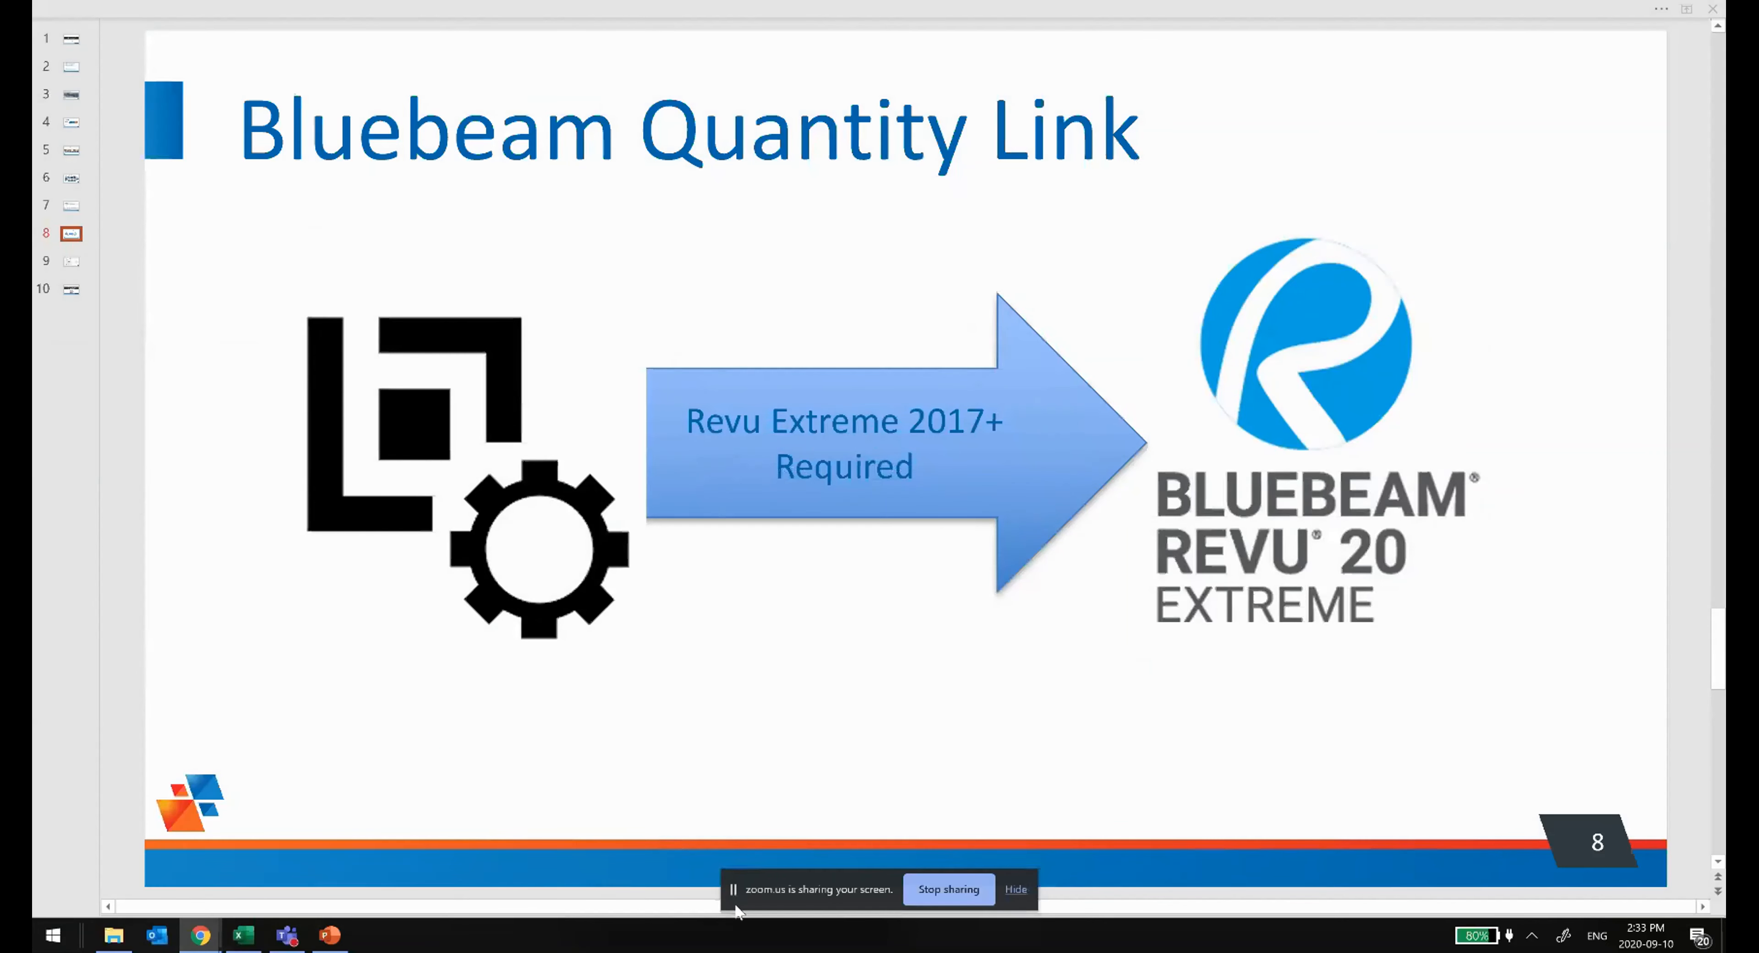
pyautogui.click(53, 934)
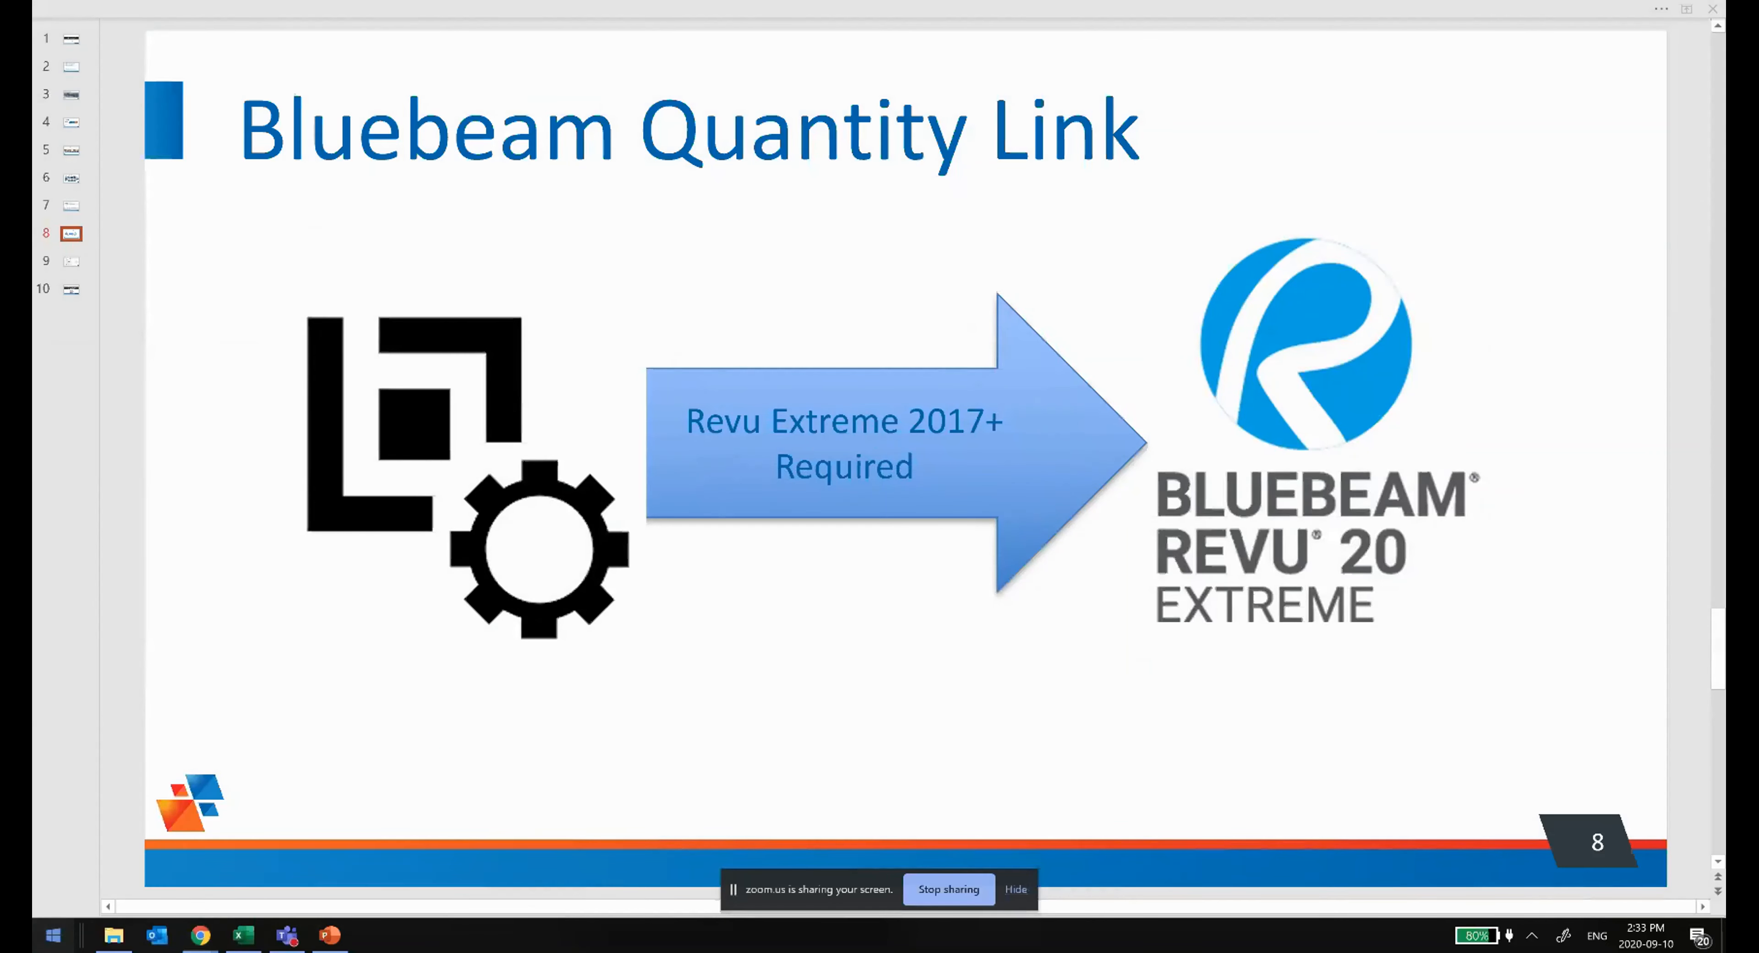
pyautogui.click(280, 728)
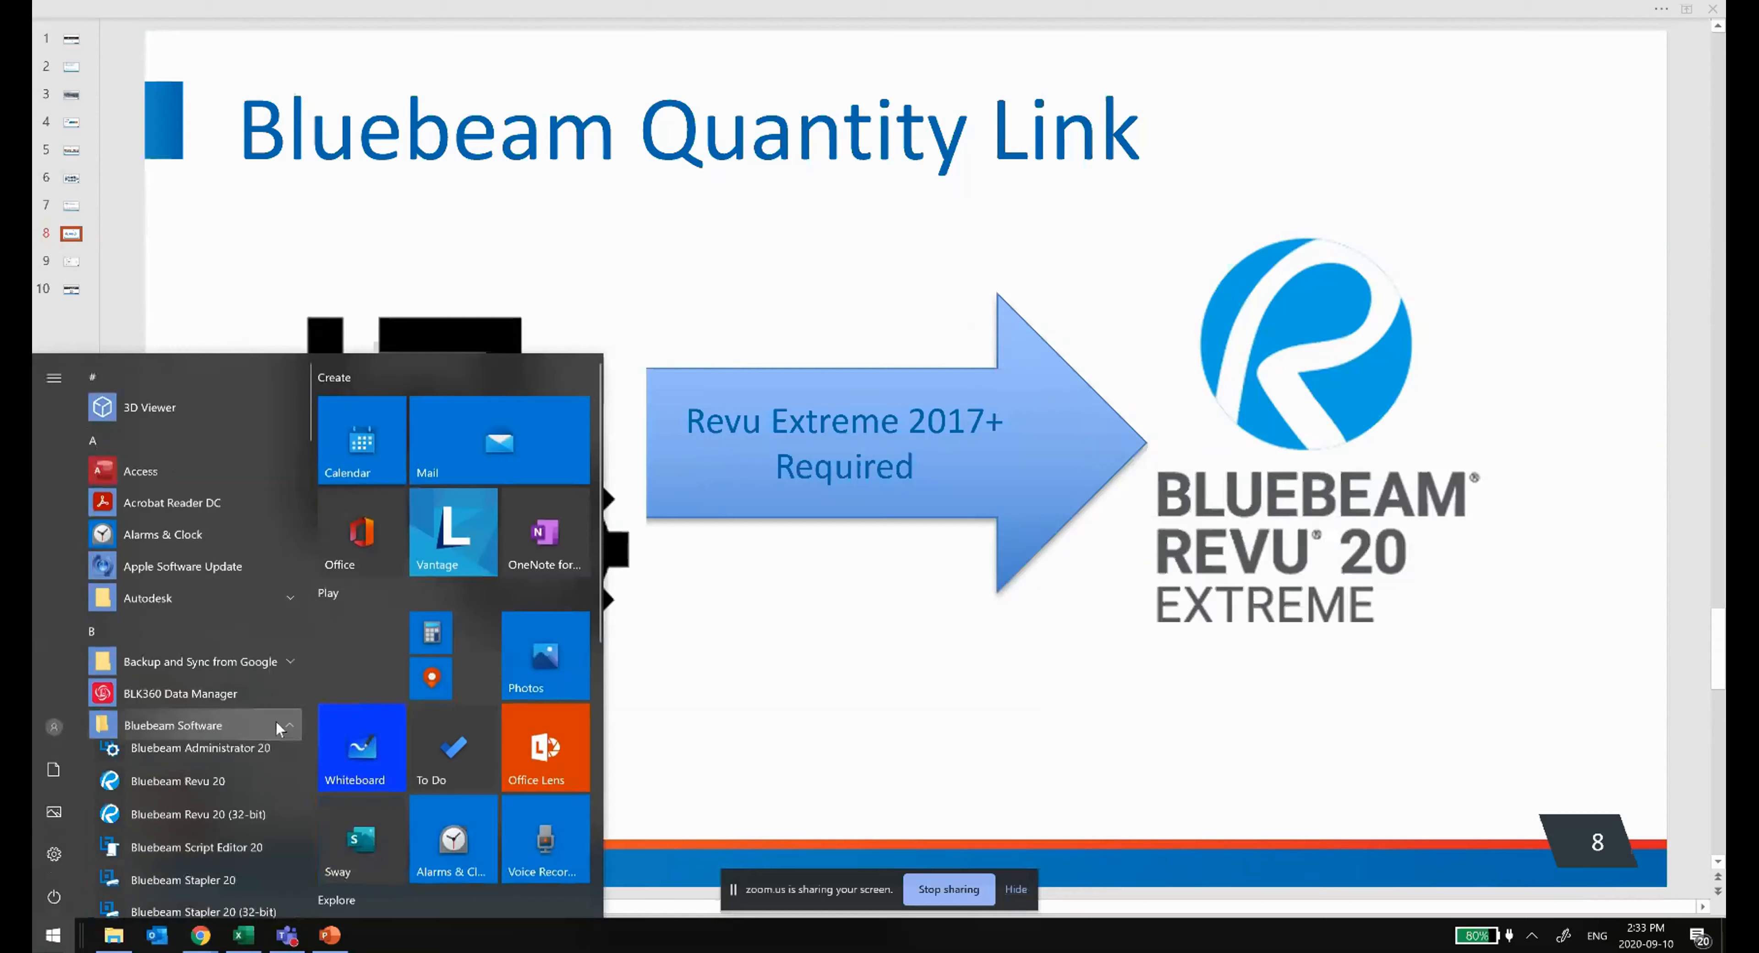
pyautogui.click(259, 798)
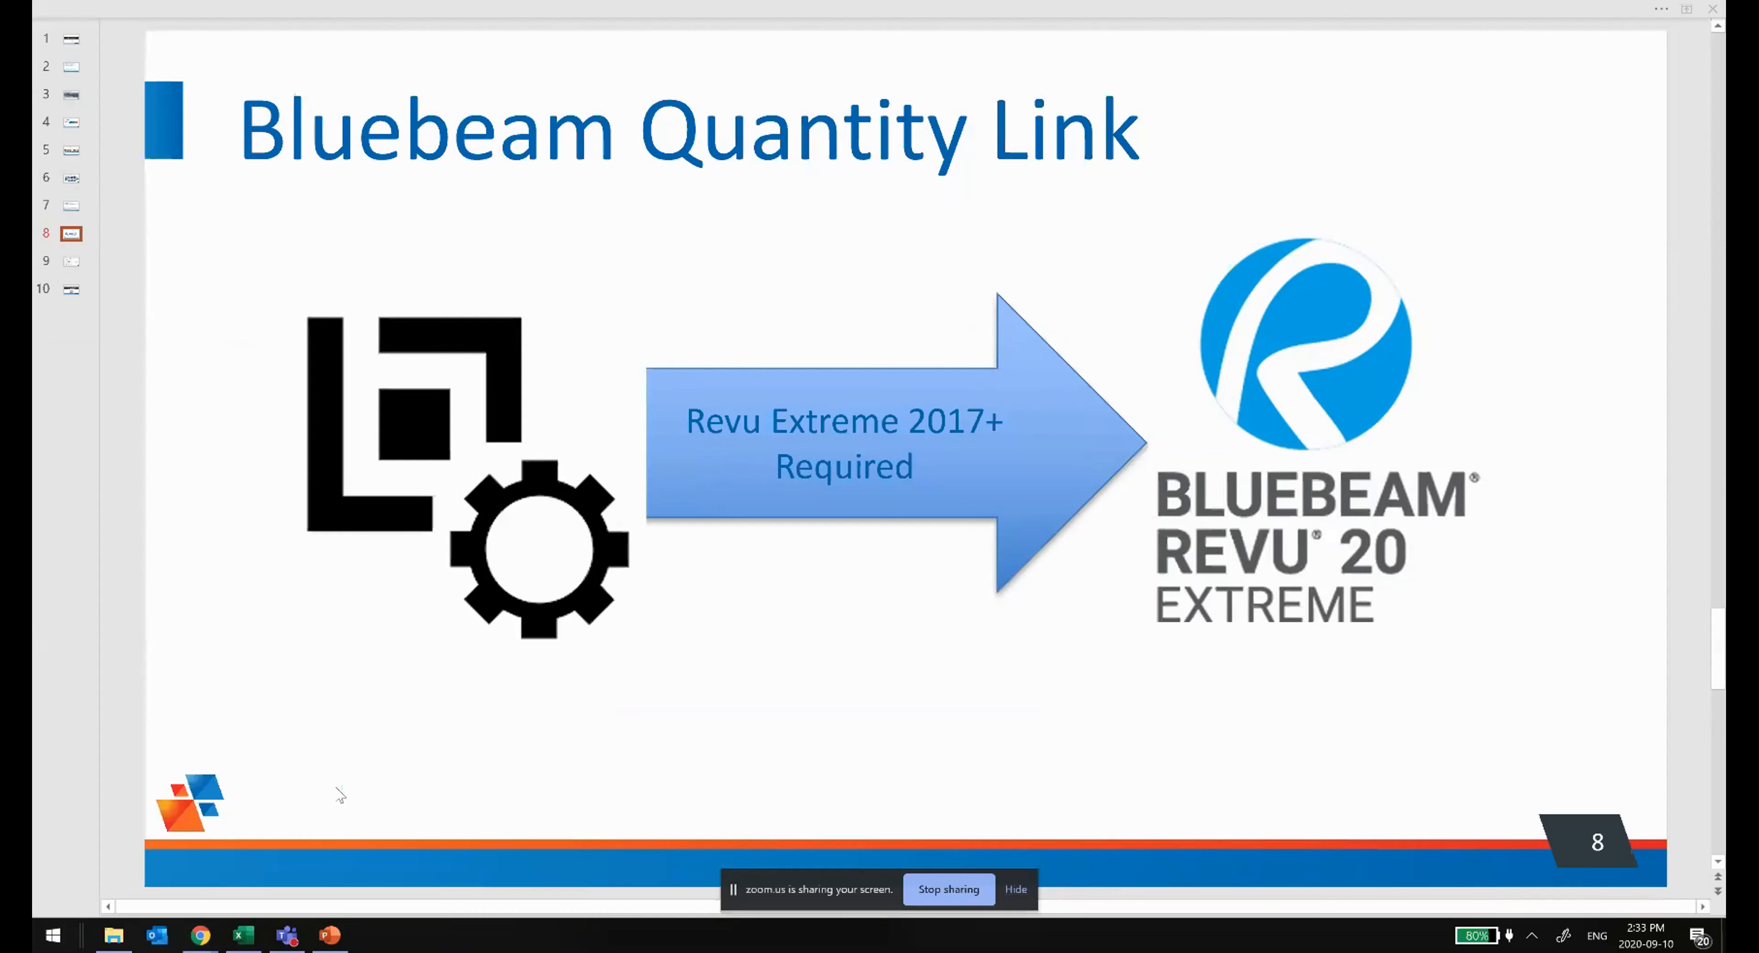
# Step: Switch to the Bluebeam Revu Estimation Template workbook in Excel and open a new File Explorer window at PDF Quotes
pyautogui.click(129, 937)
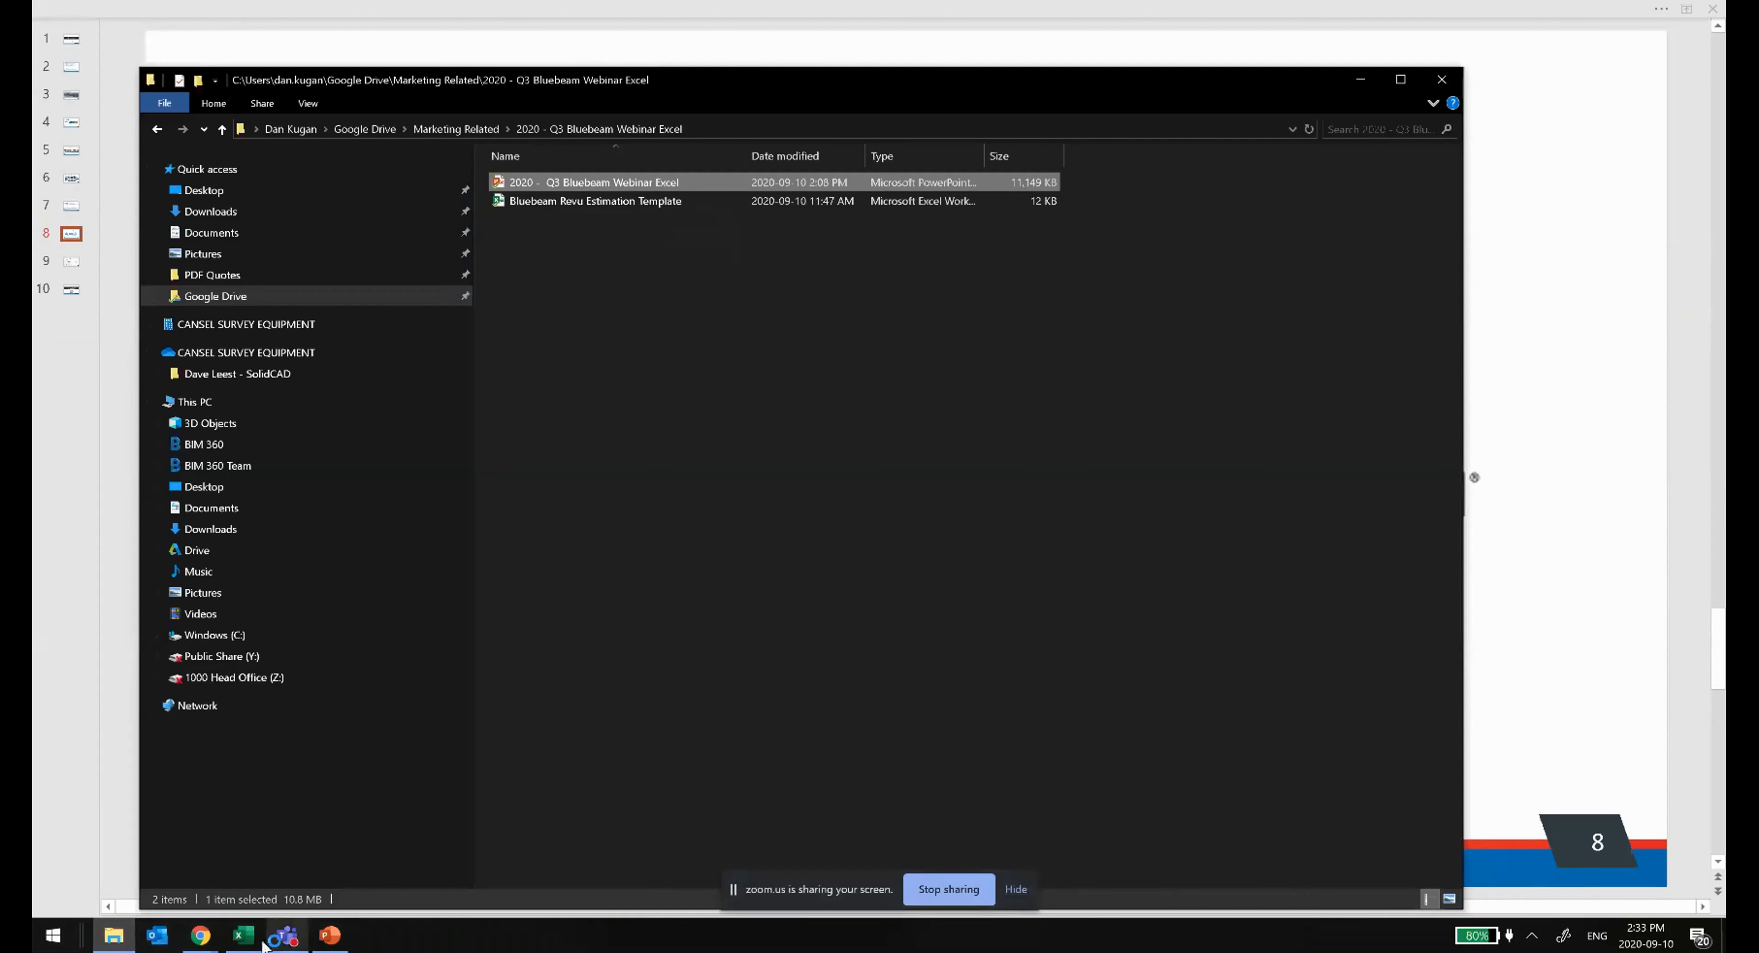
pyautogui.click(243, 935)
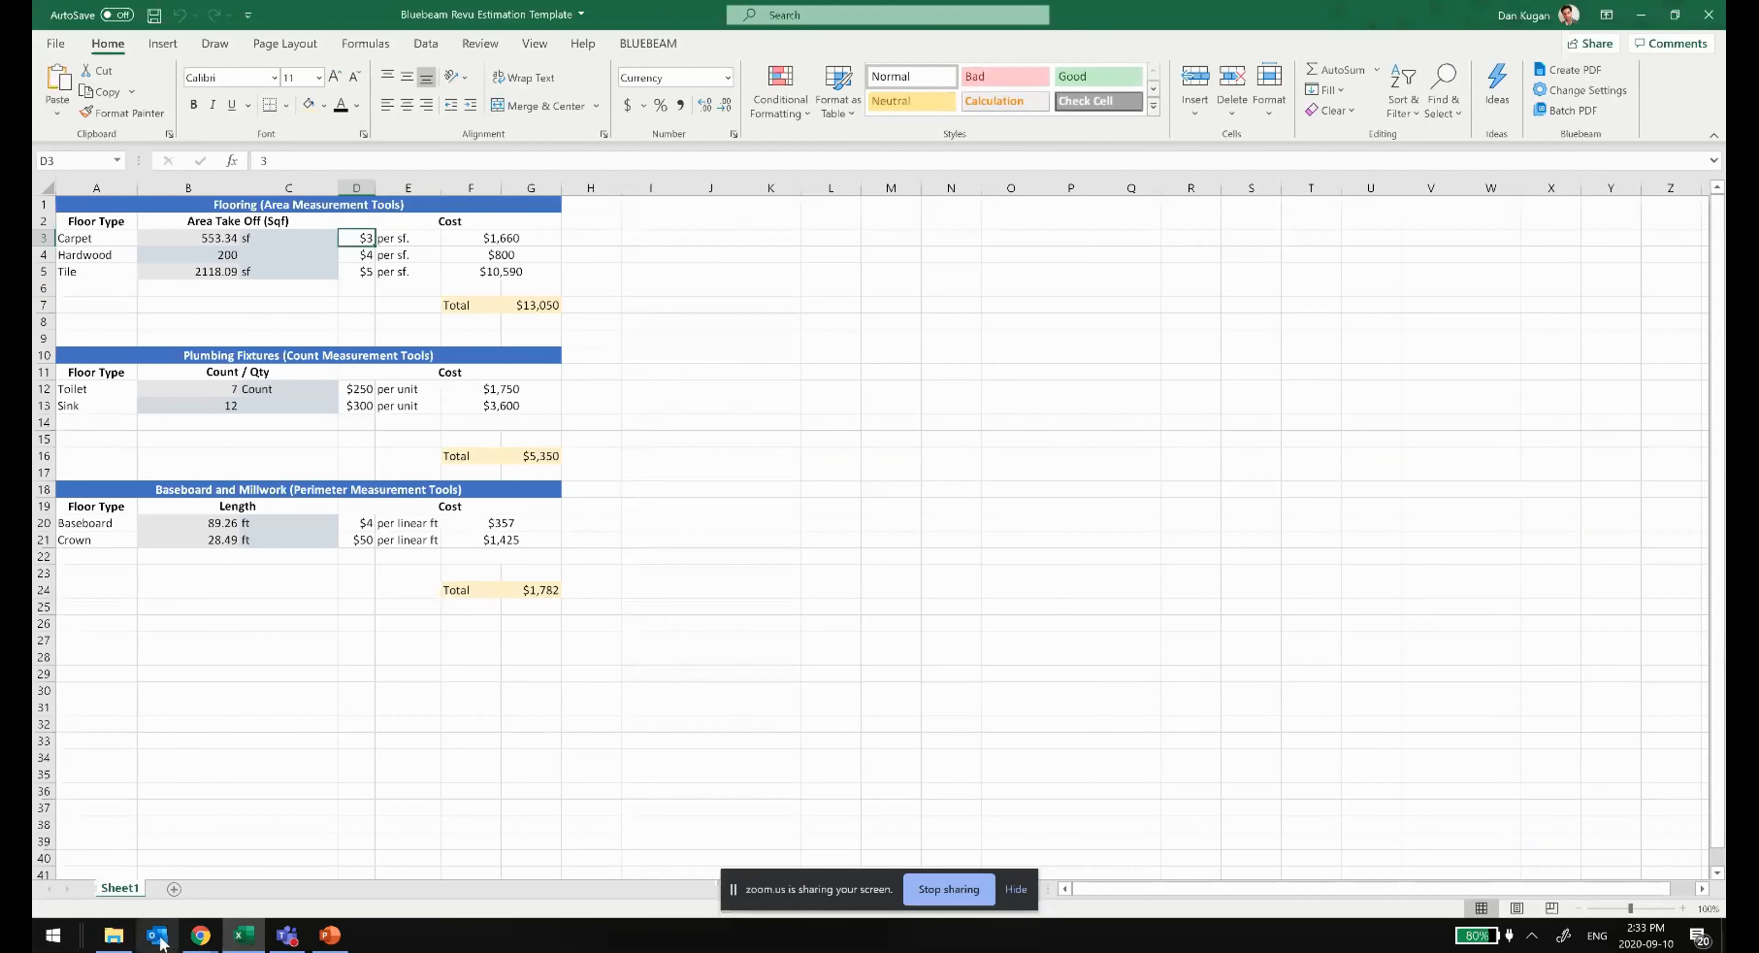
pyautogui.rightClick(115, 939)
pyautogui.click(117, 942)
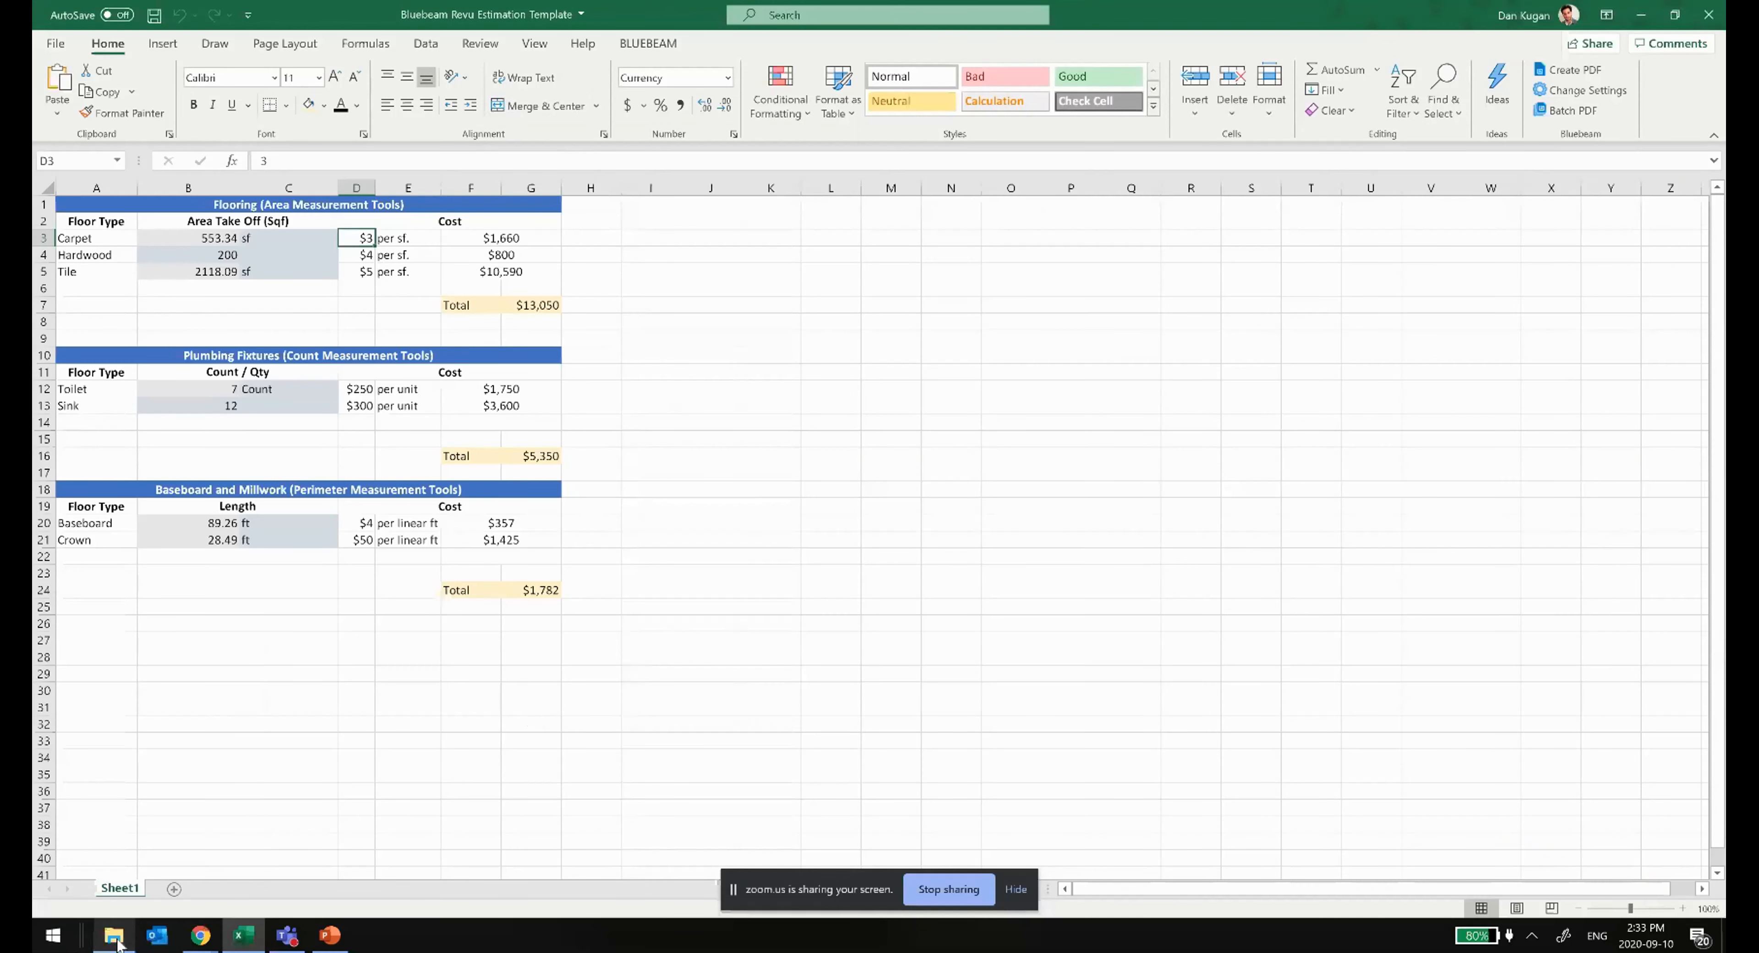
pyautogui.rightClick(116, 940)
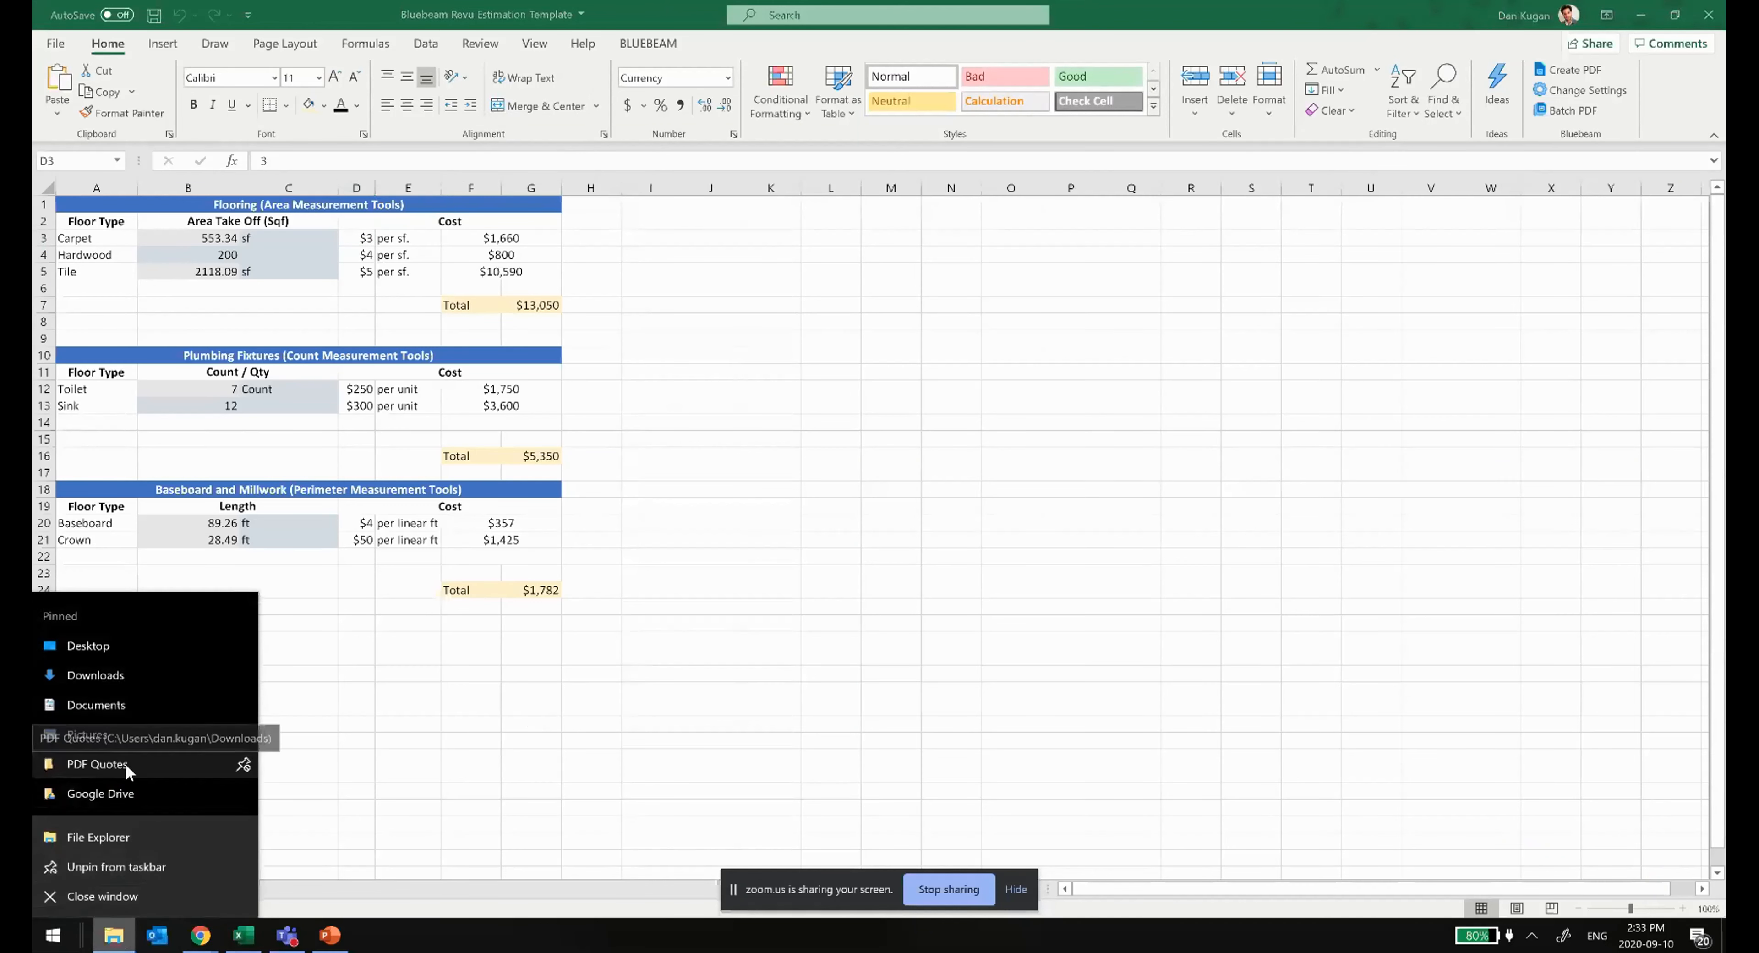
pyautogui.click(173, 796)
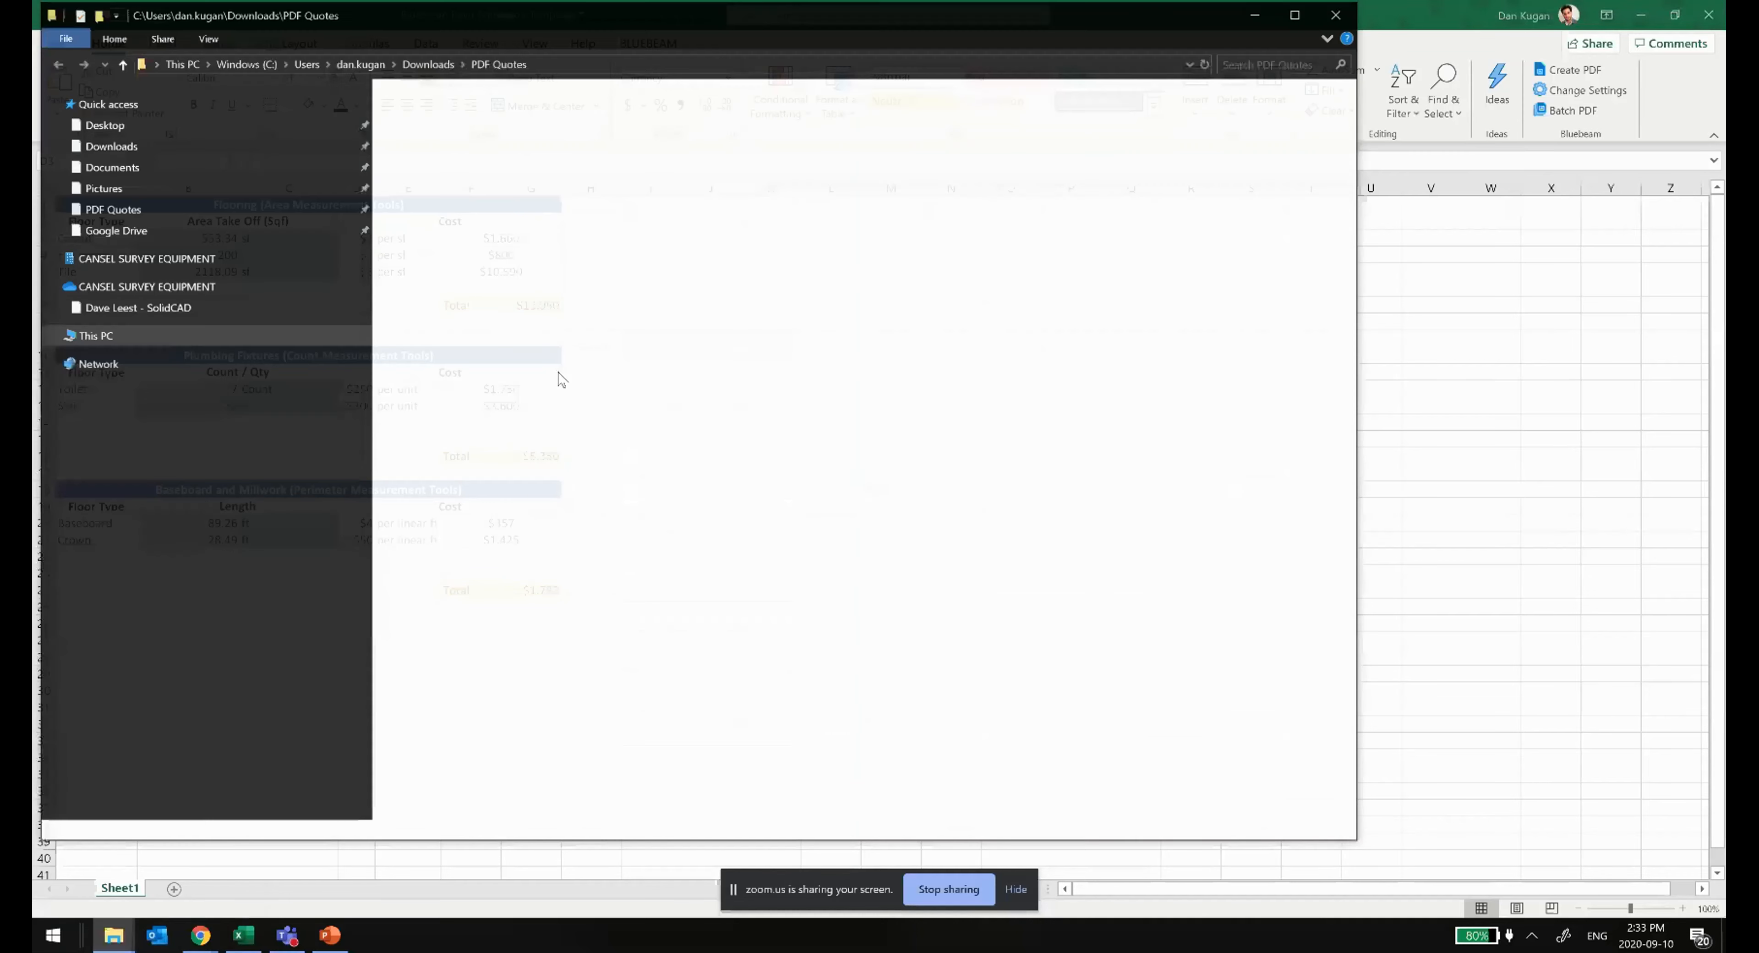
# Step: Browse from Google Drive through Marketing Related and open the 2020 - Q3 Bluebeam Webinar Excel folder
pyautogui.click(115, 230)
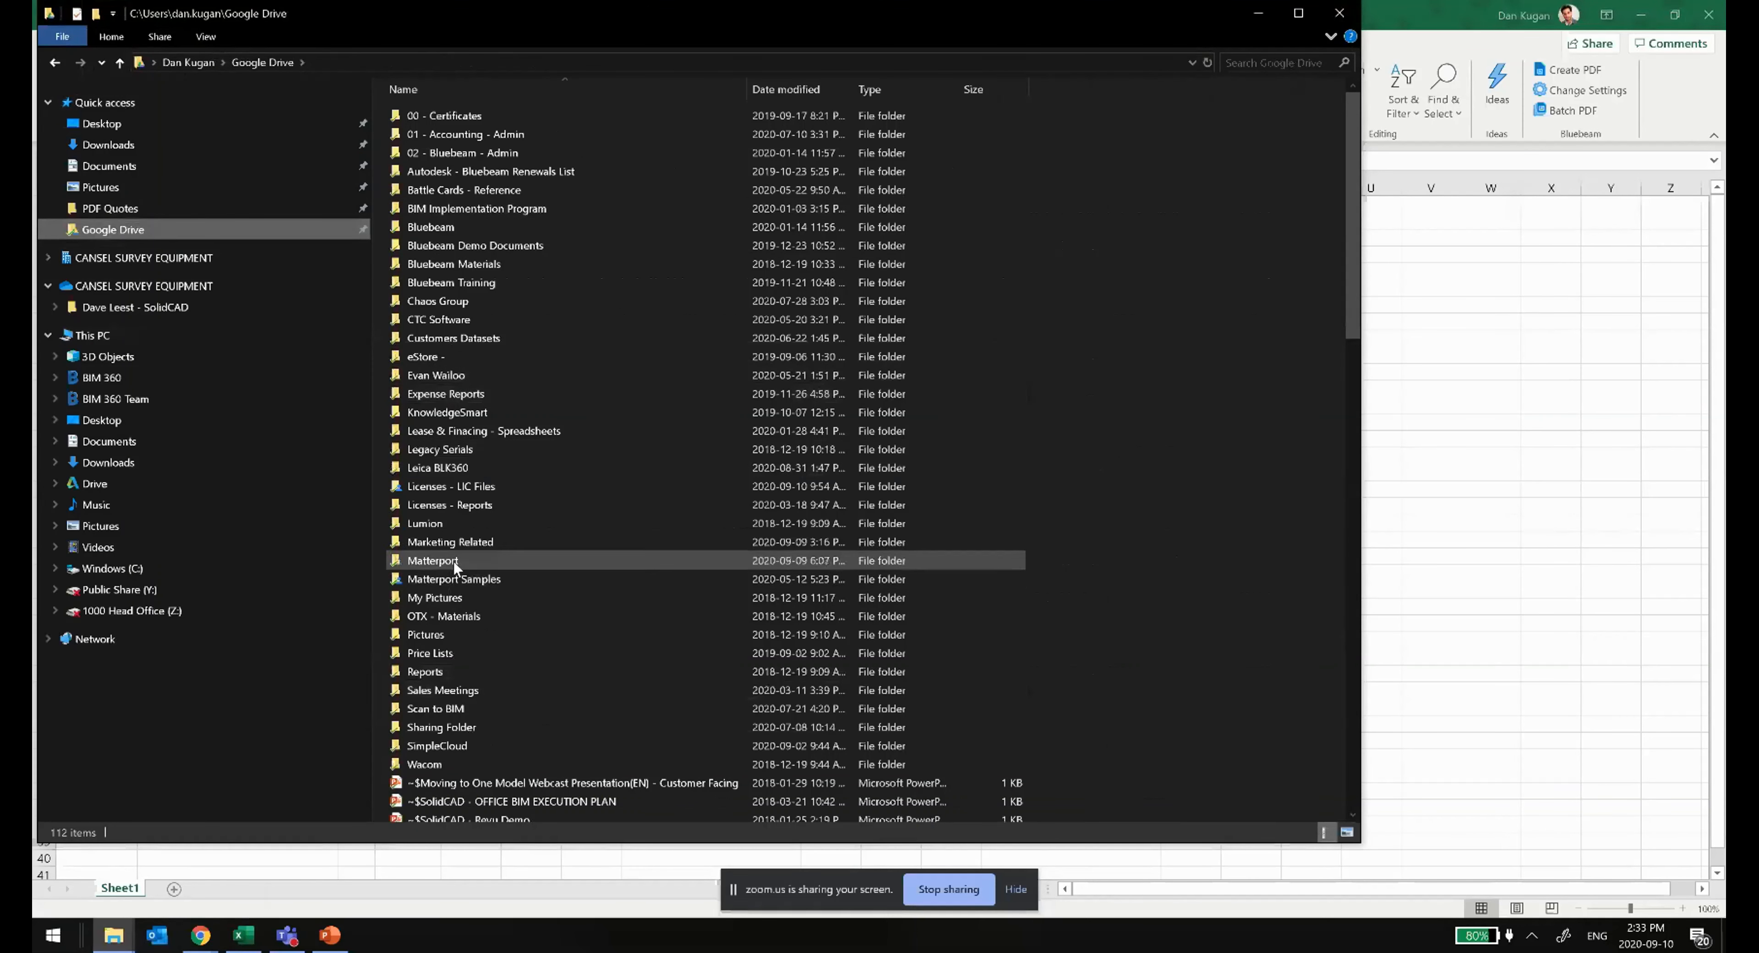
pyautogui.click(453, 542)
pyautogui.doubleClick(452, 541)
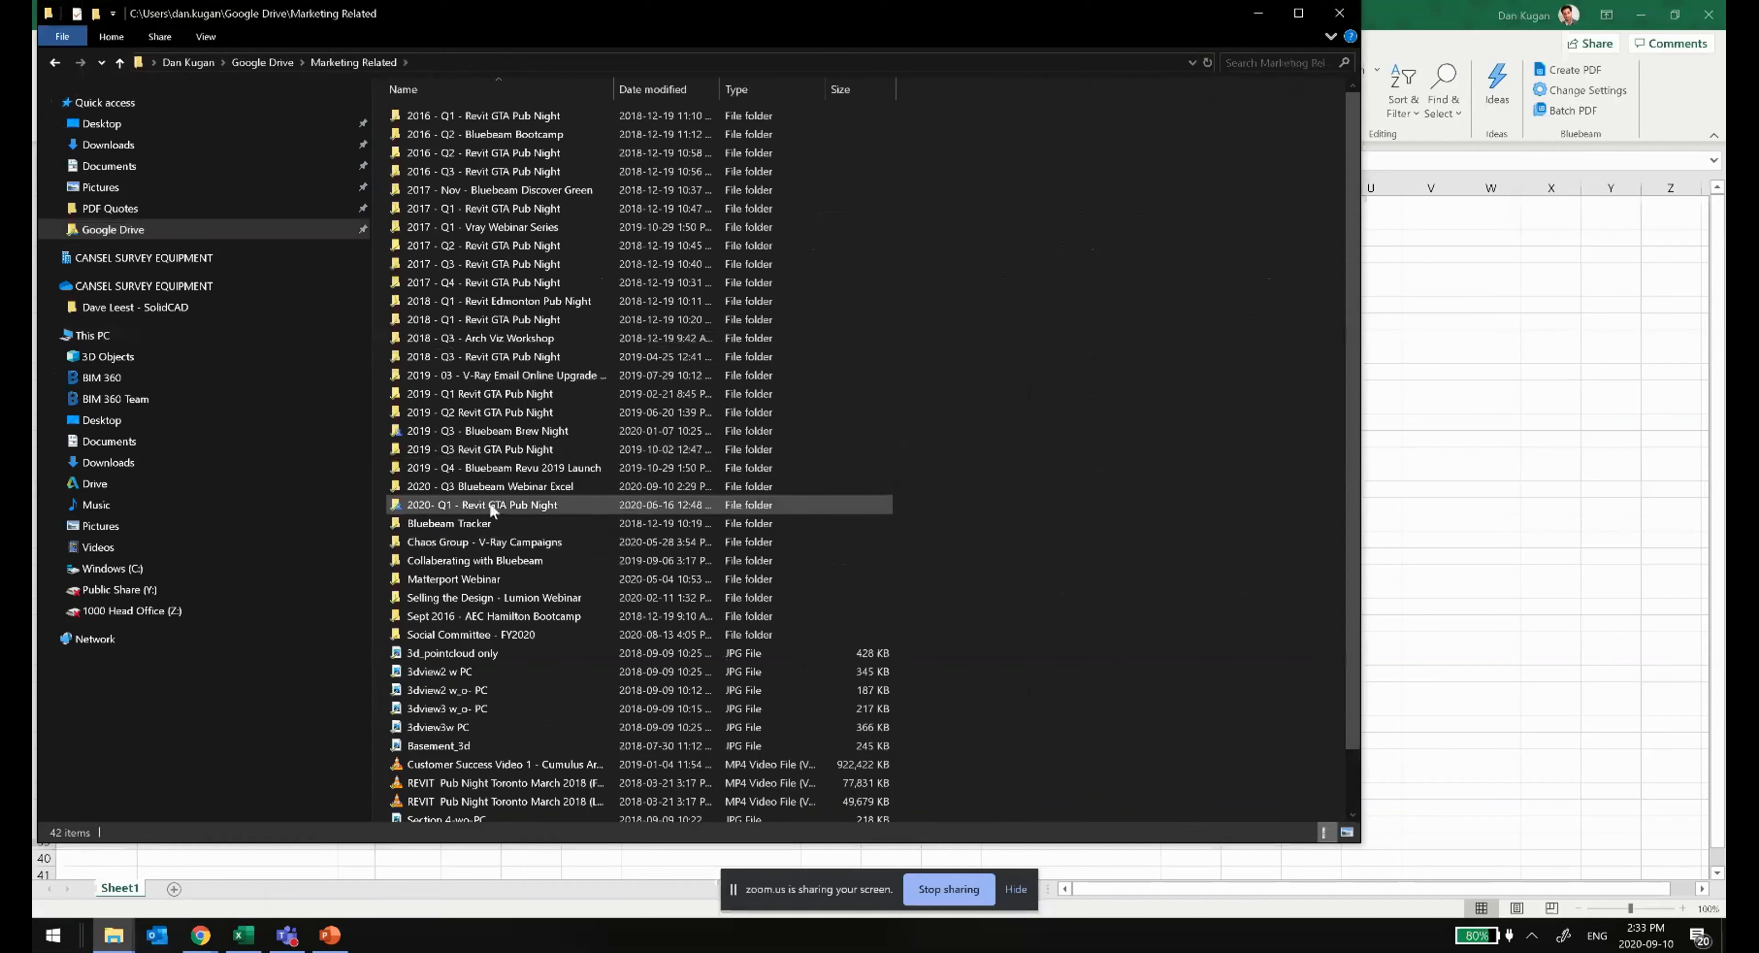
pyautogui.click(488, 505)
pyautogui.doubleClick(490, 506)
pyautogui.hotkey('alt', 'Left')
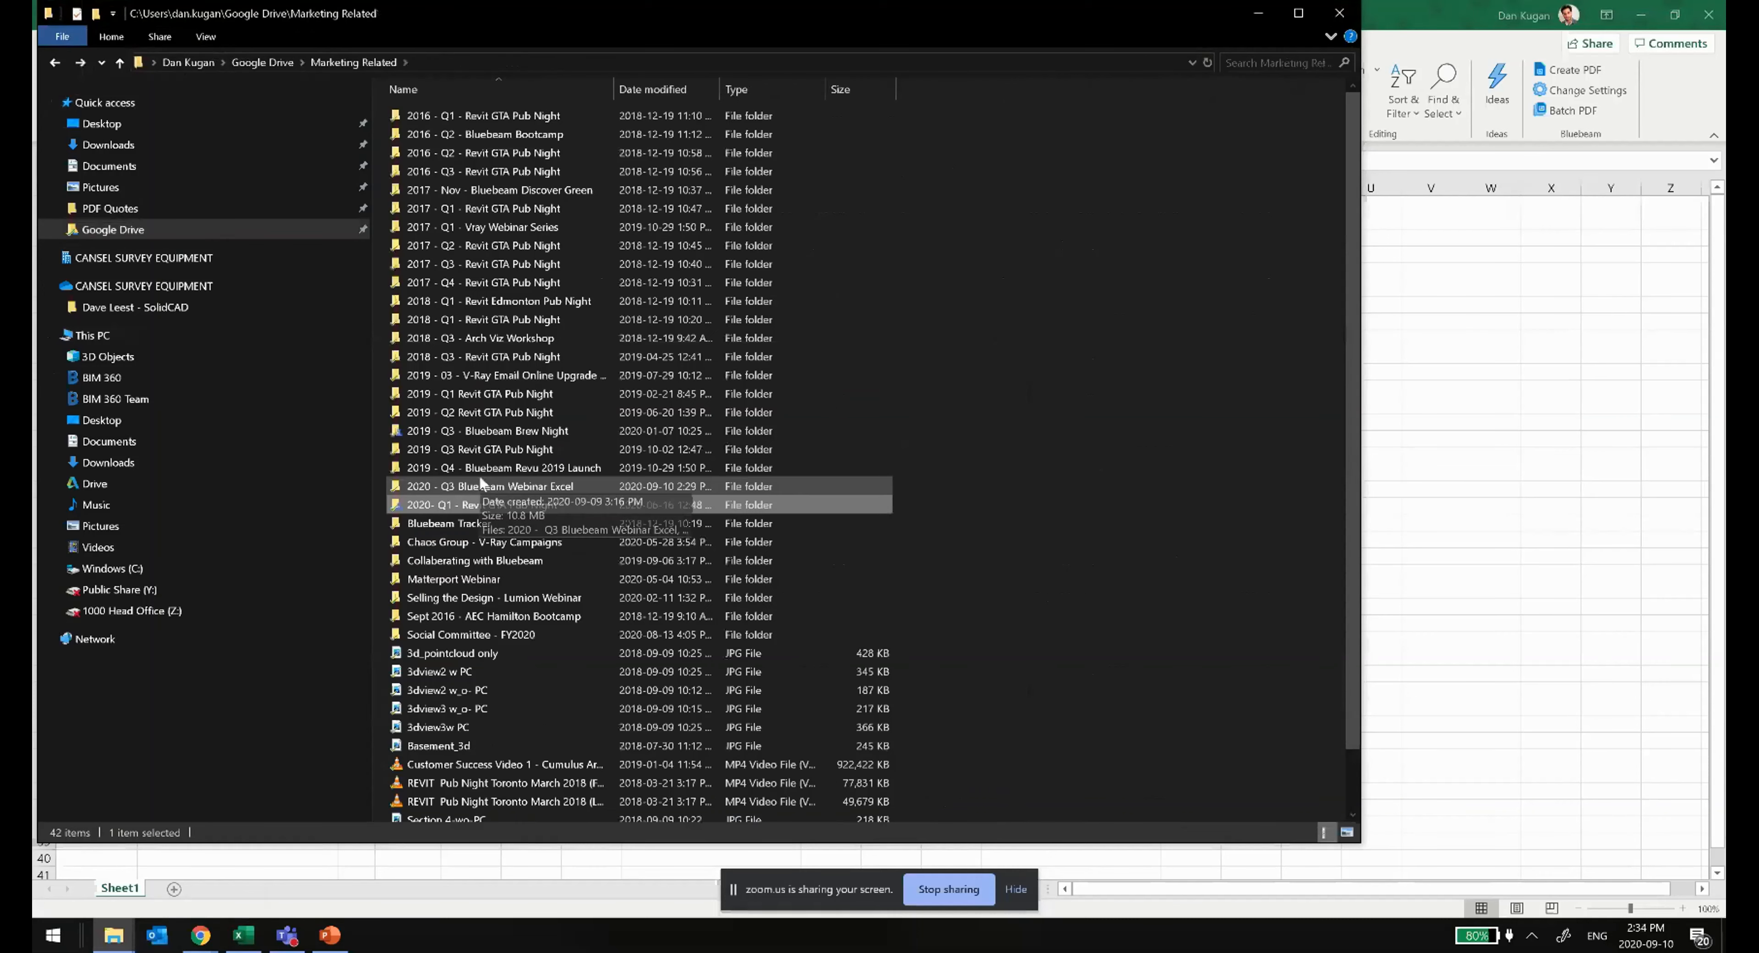
pyautogui.doubleClick(481, 486)
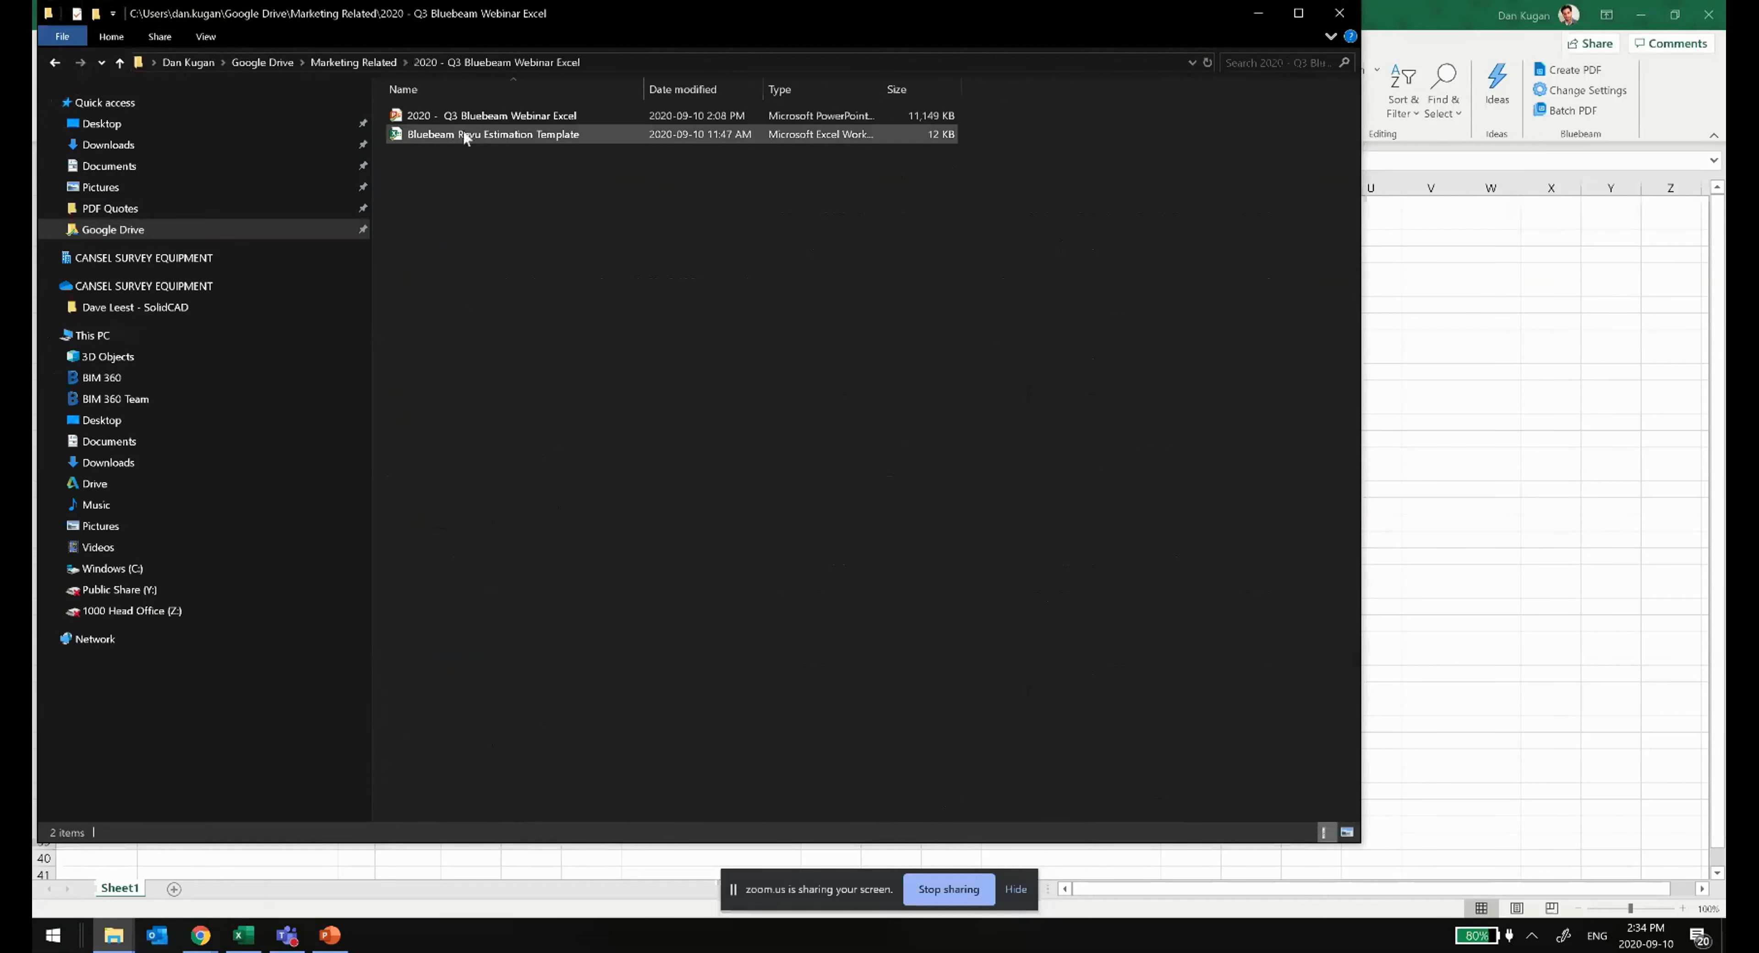
# Step: Launch Bluebeam Revu by searching for "revu", then arrange it with a maximized window and a narrower Tool Chest panel
pyautogui.click(52, 935)
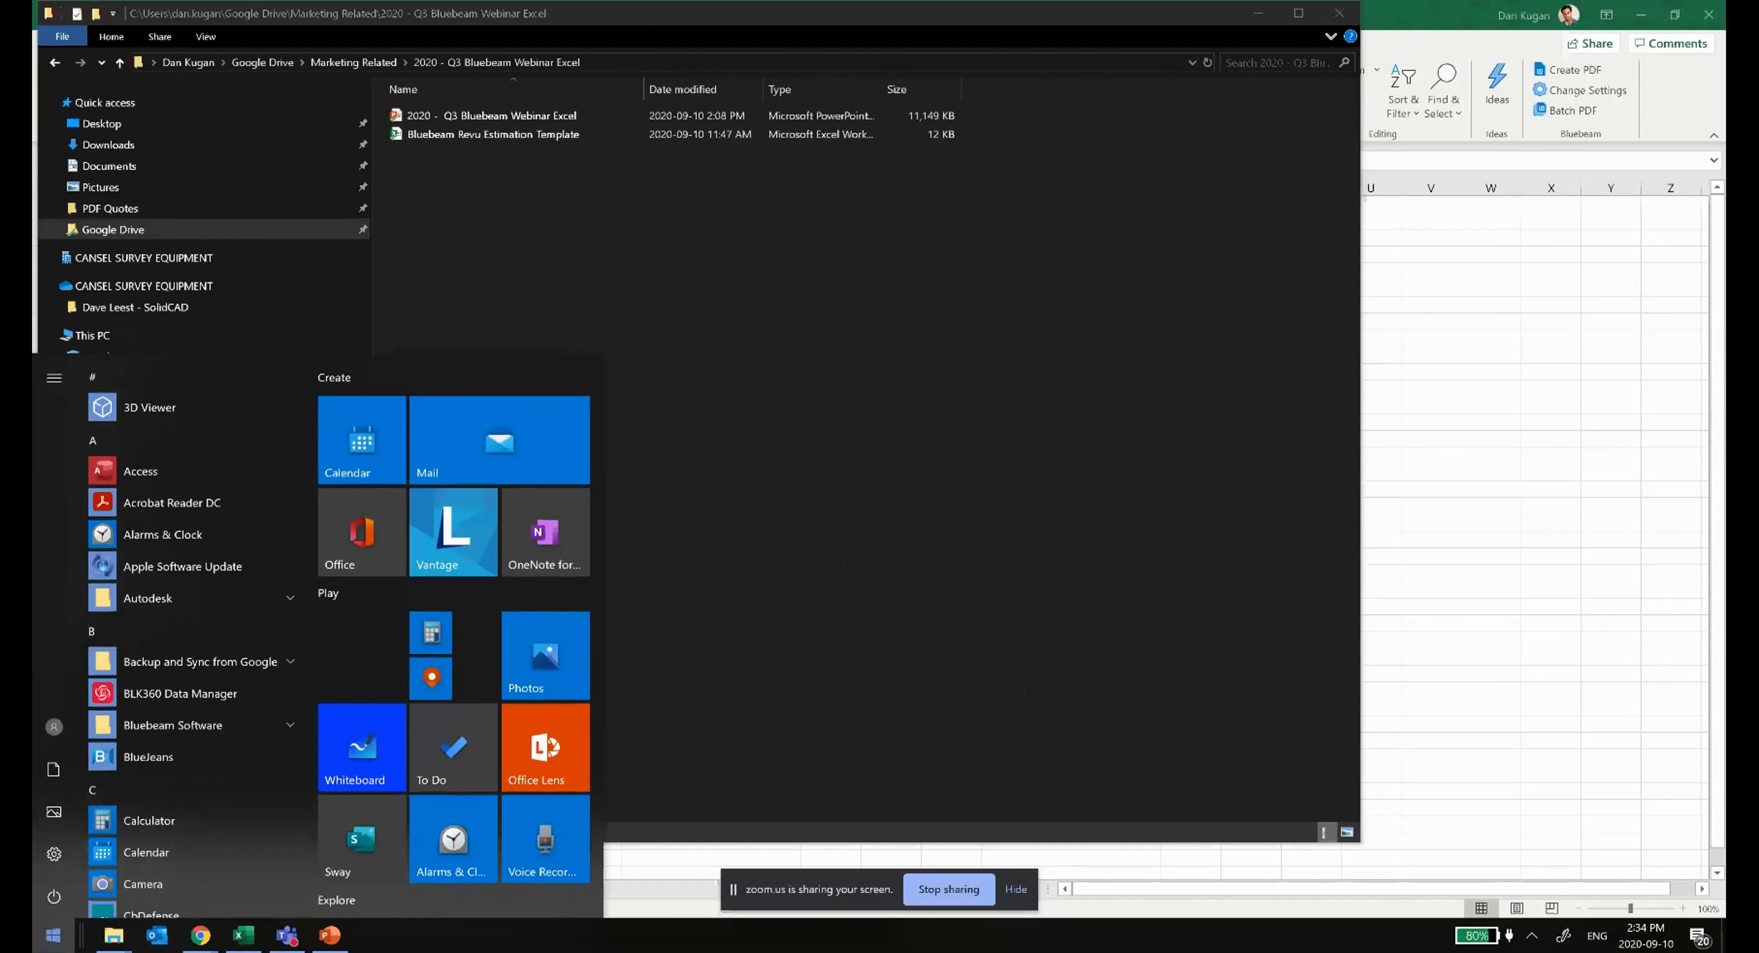
pyautogui.write('revu')
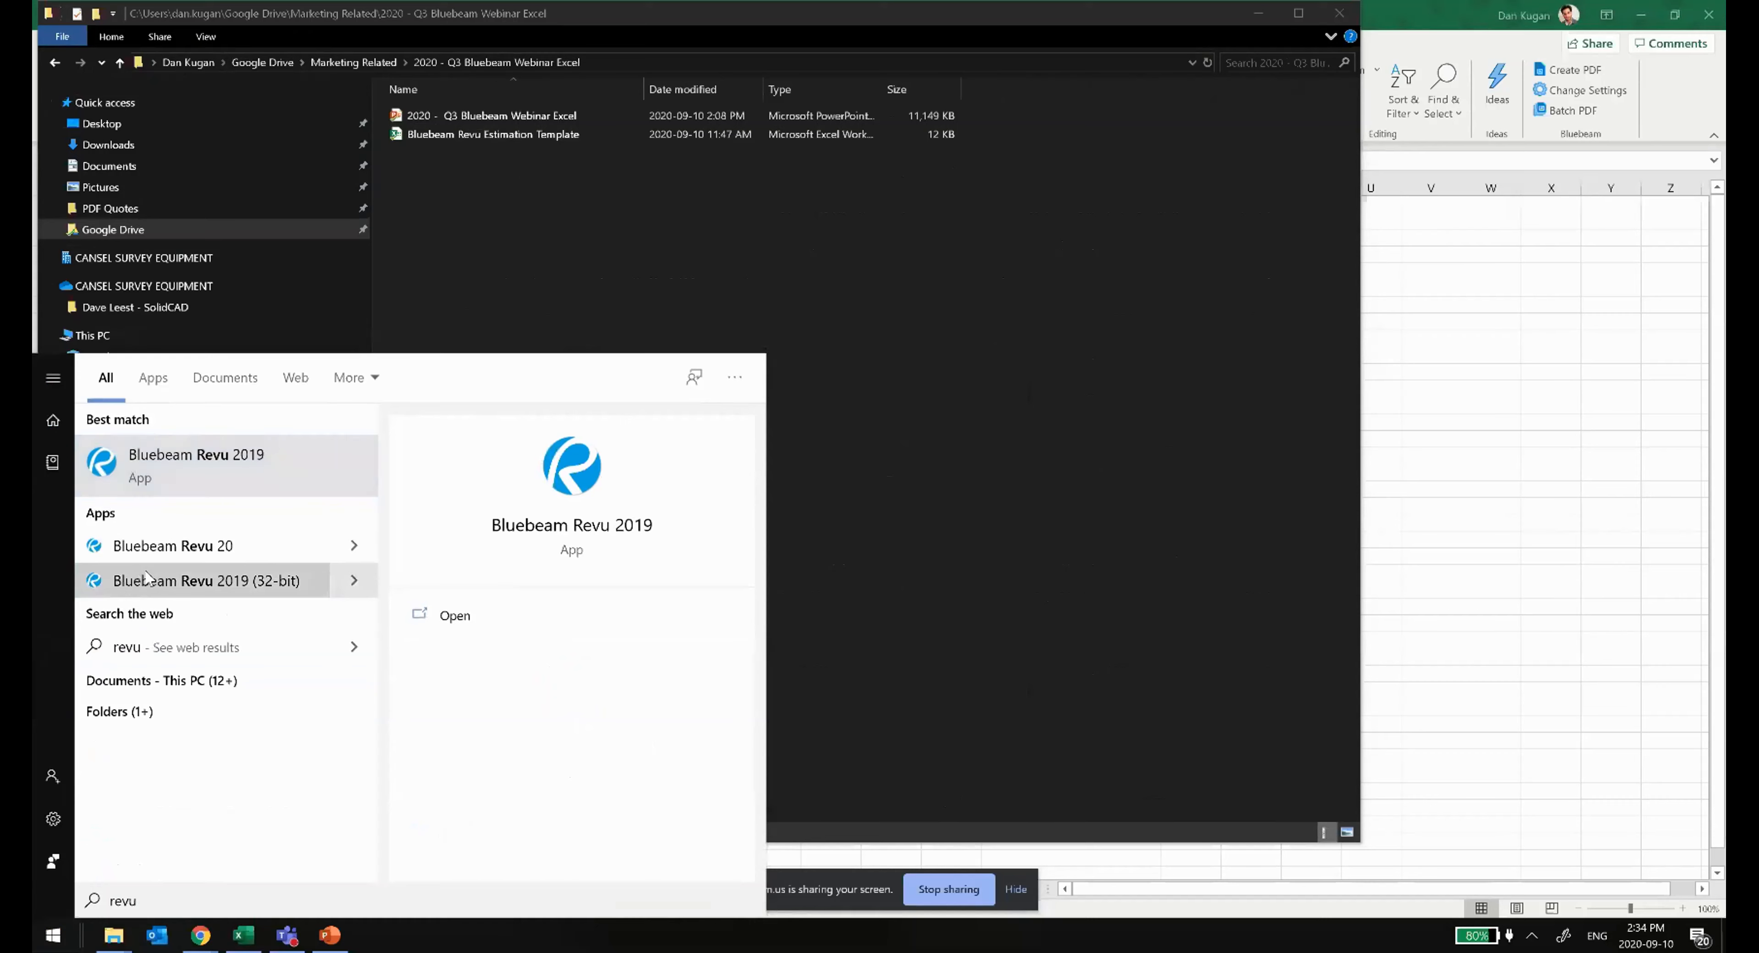
pyautogui.click(414, 614)
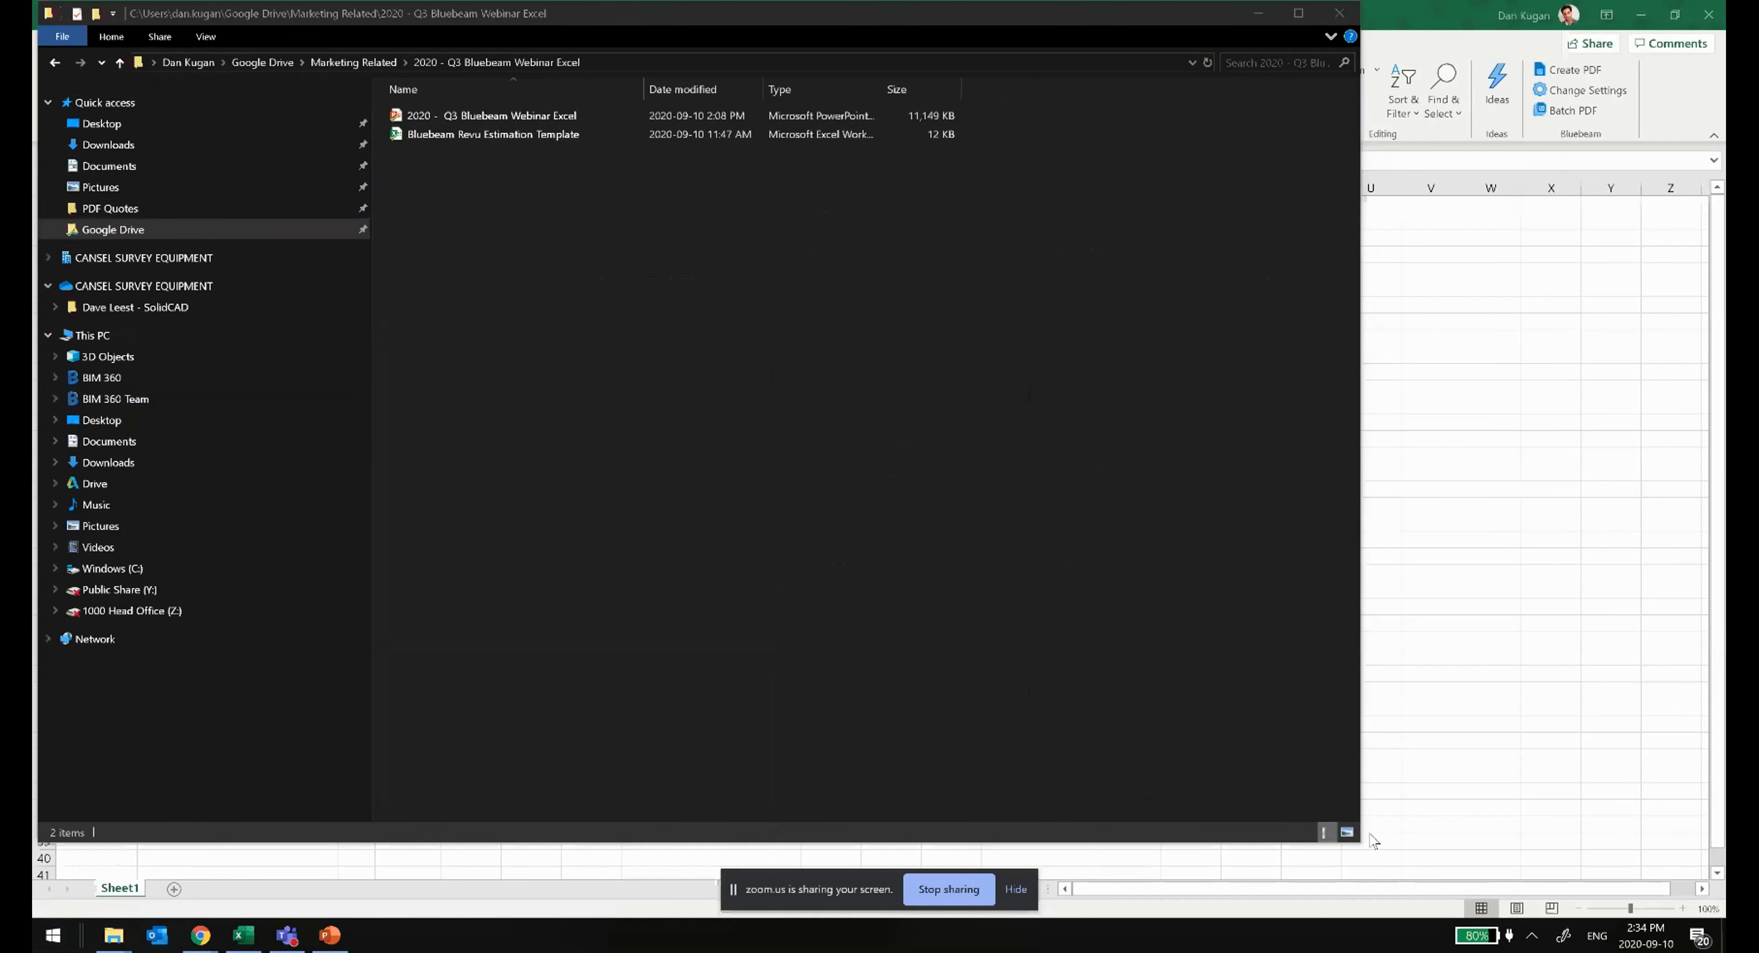
pyautogui.press('super+d')
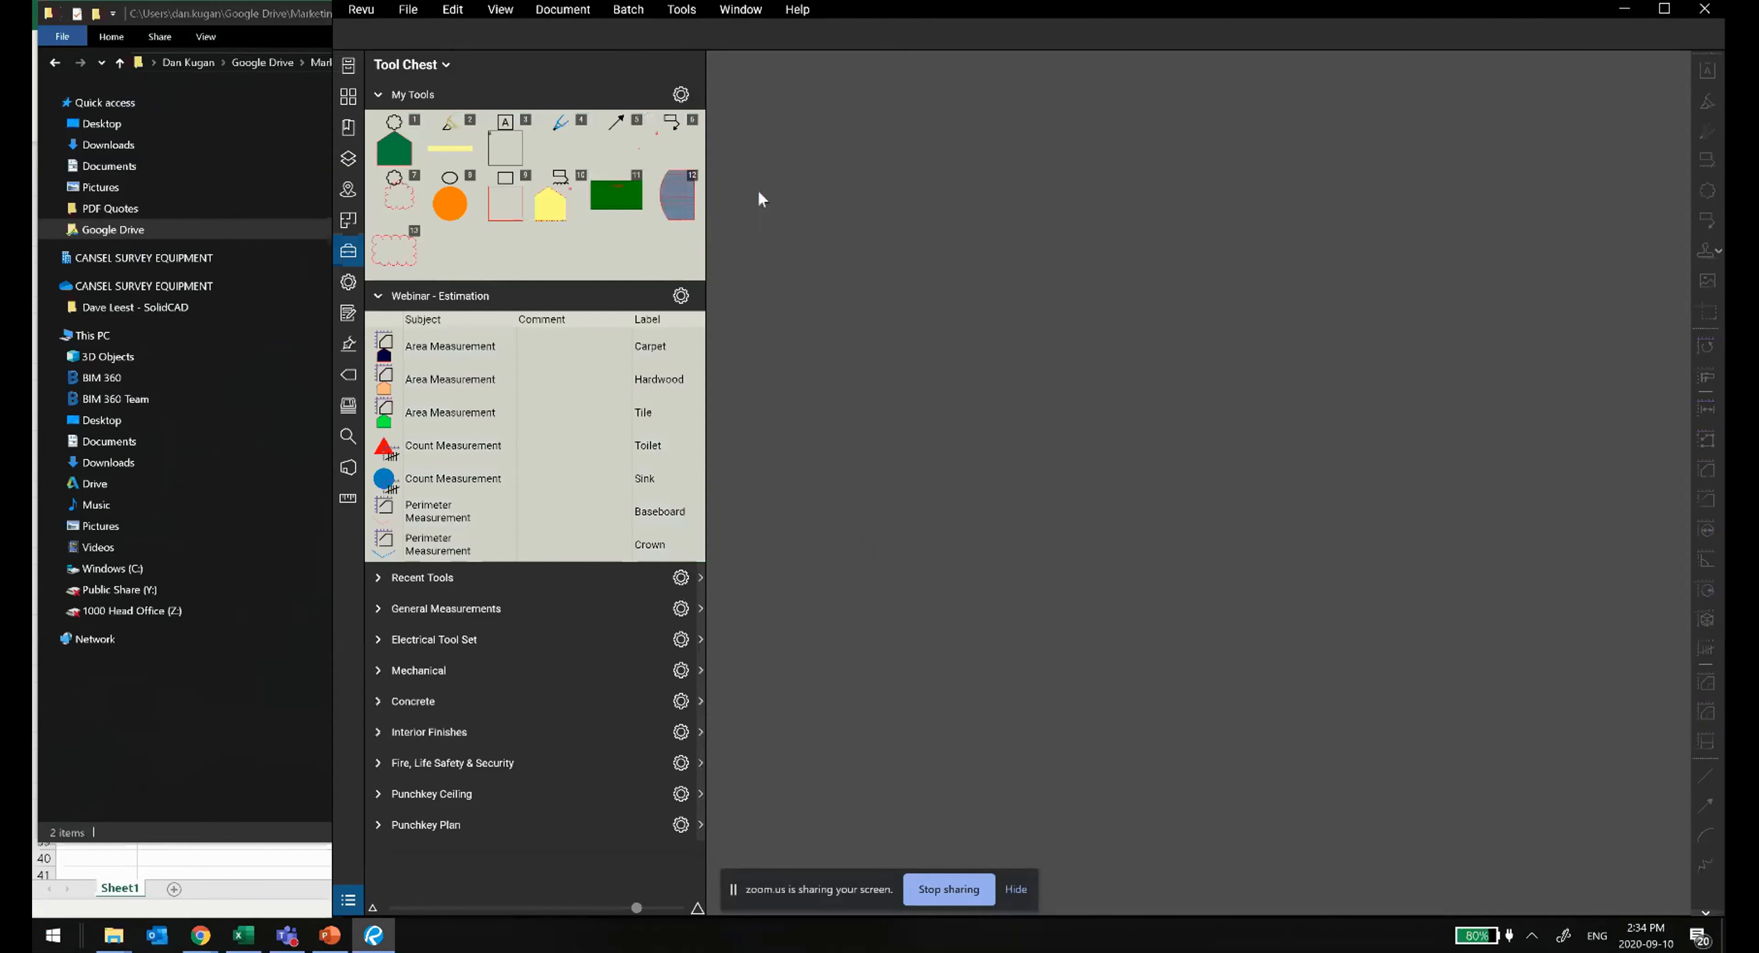
pyautogui.click(1664, 9)
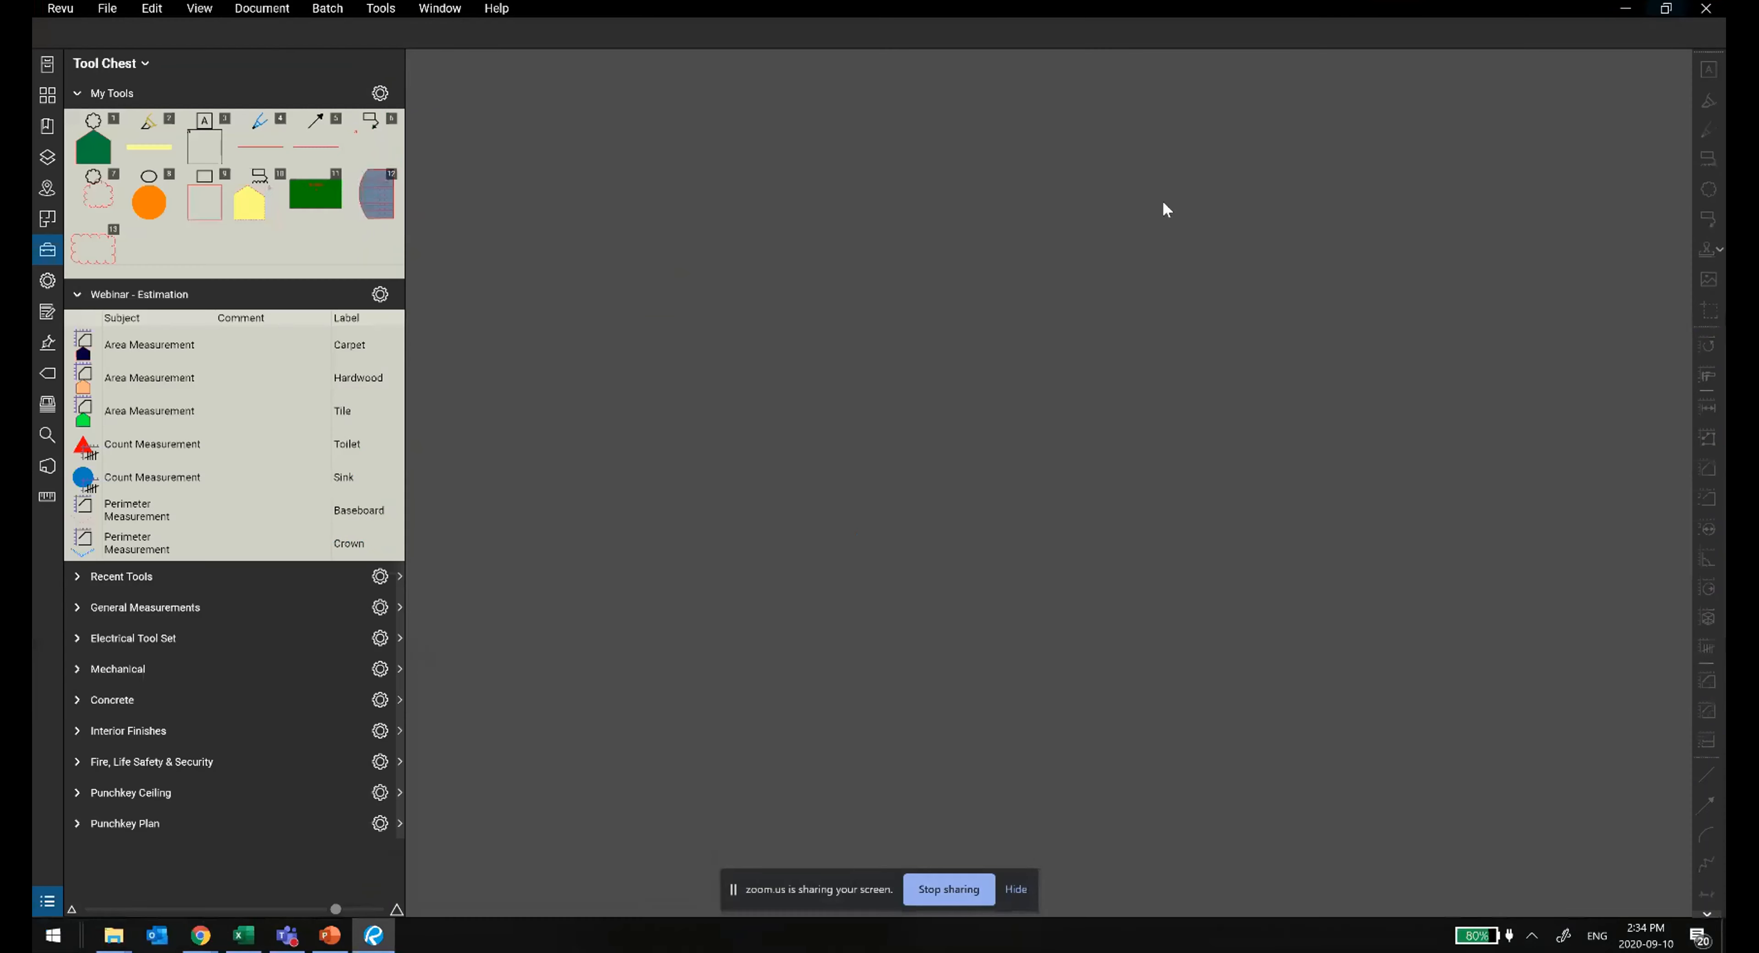
pyautogui.moveTo(405, 318); pyautogui.dragTo(355, 319)
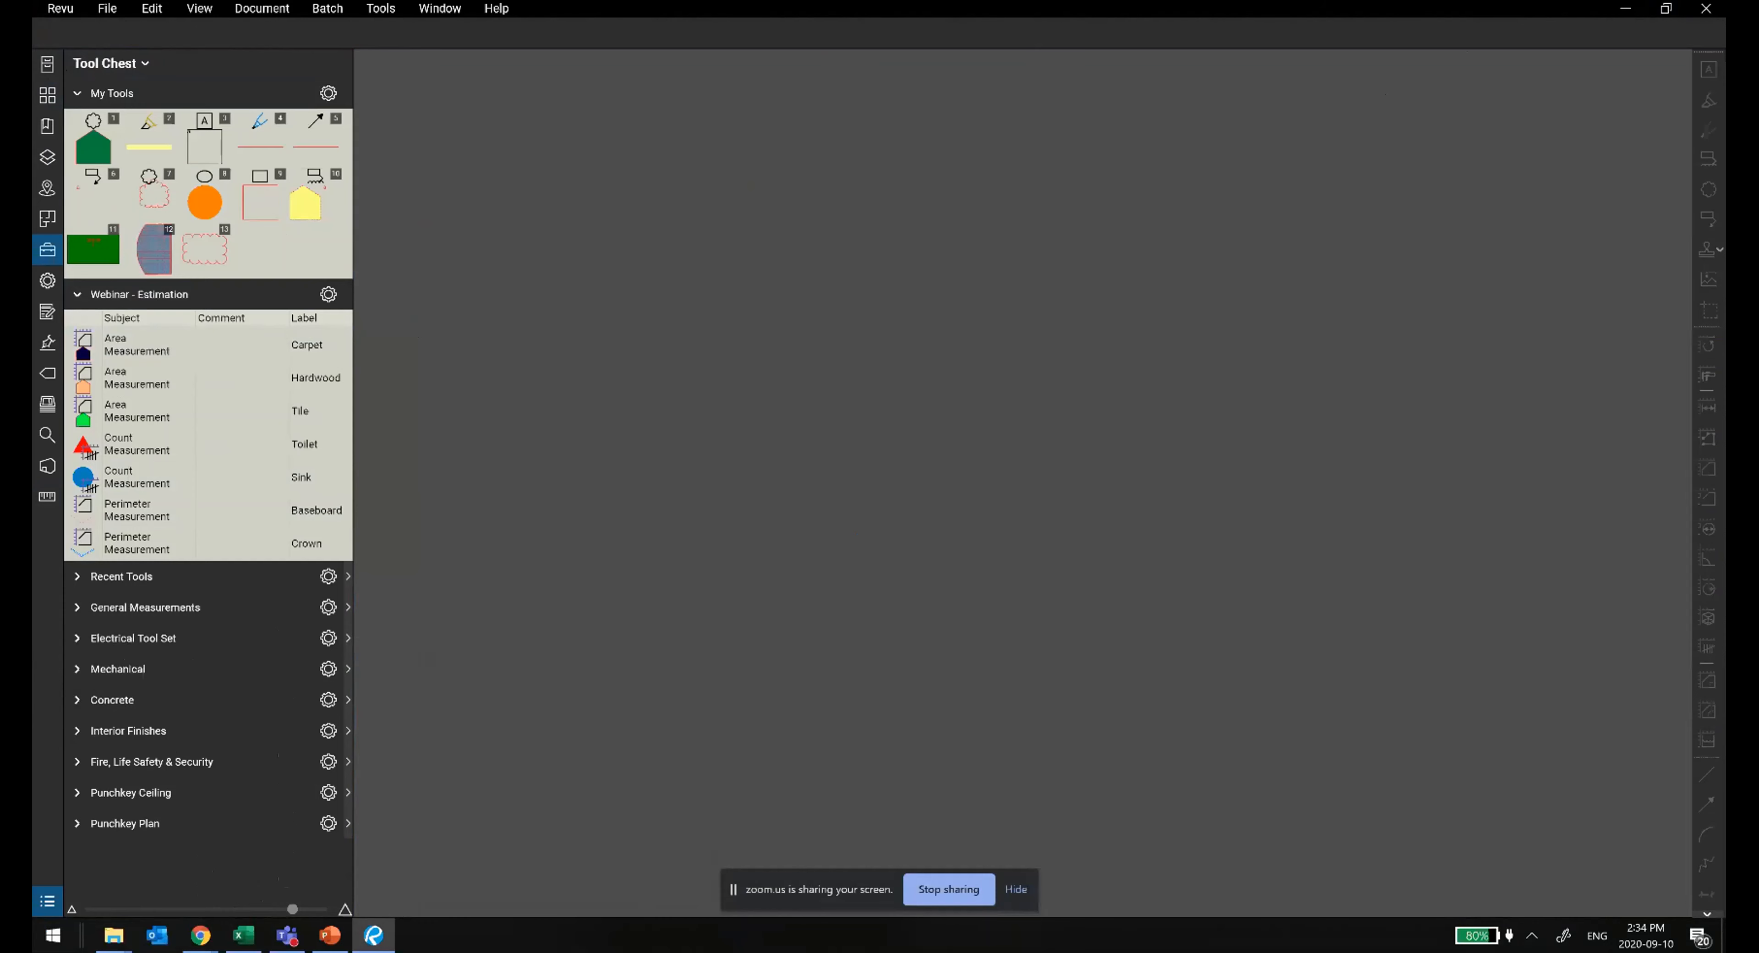
# Step: Open Estimation A 2.01.2.pdf from the recent files
pyautogui.click(58, 65)
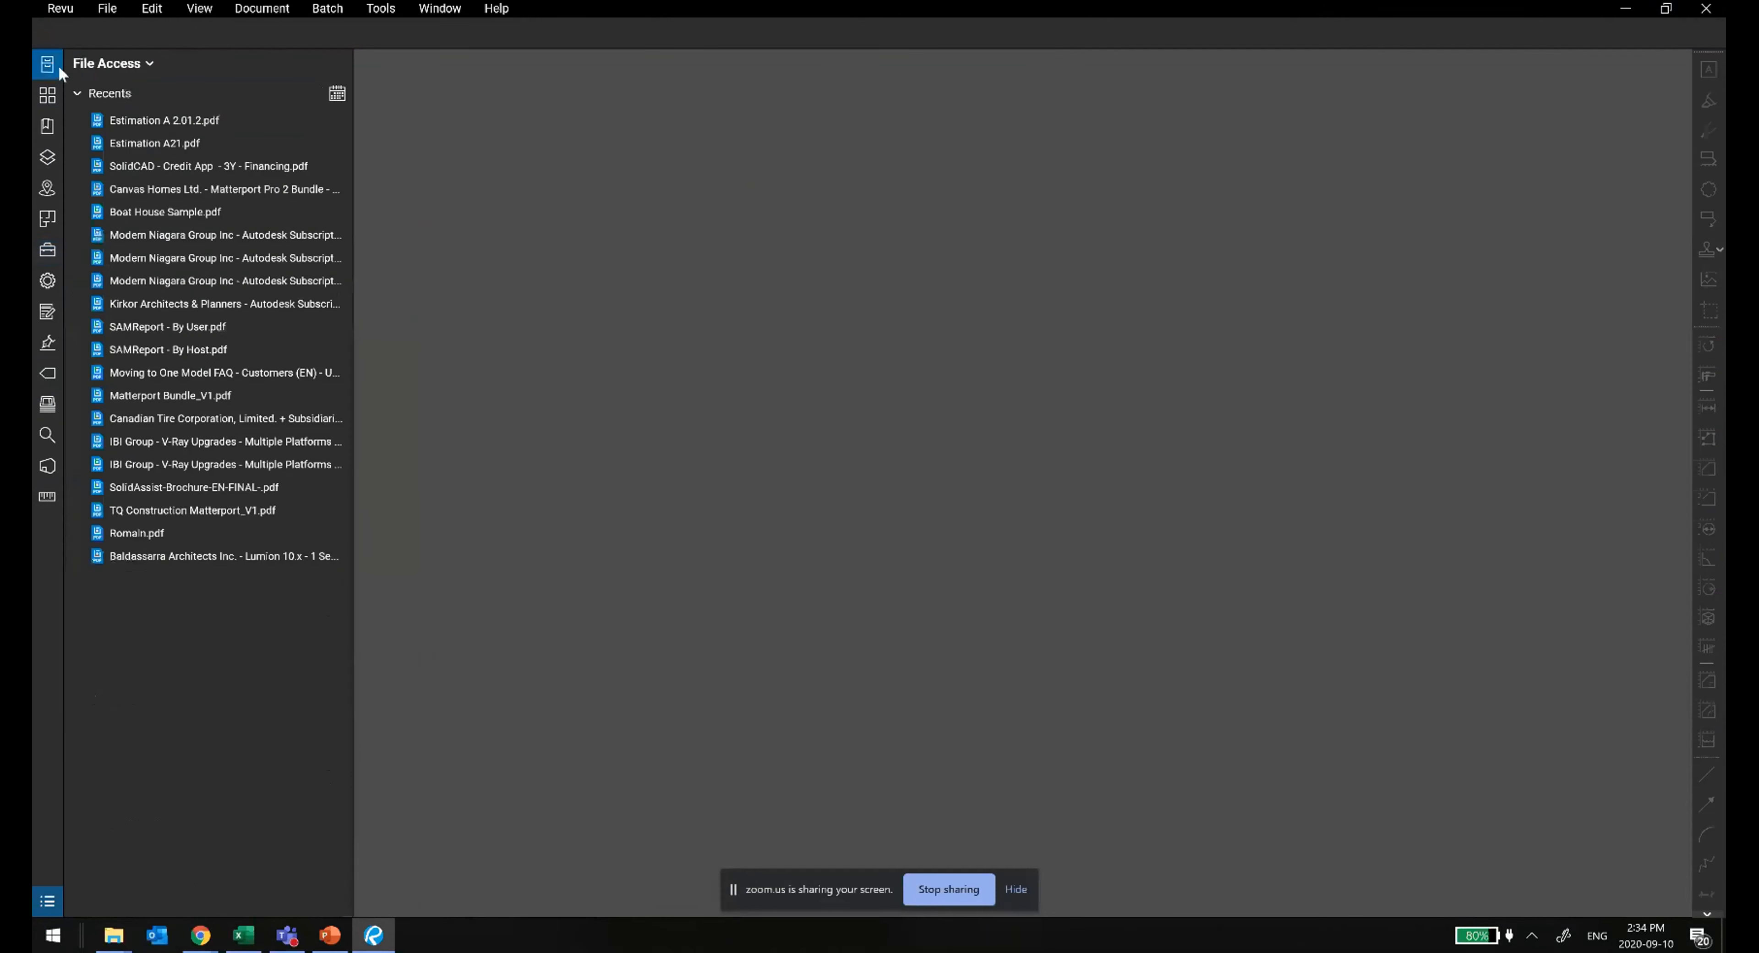
pyautogui.click(146, 118)
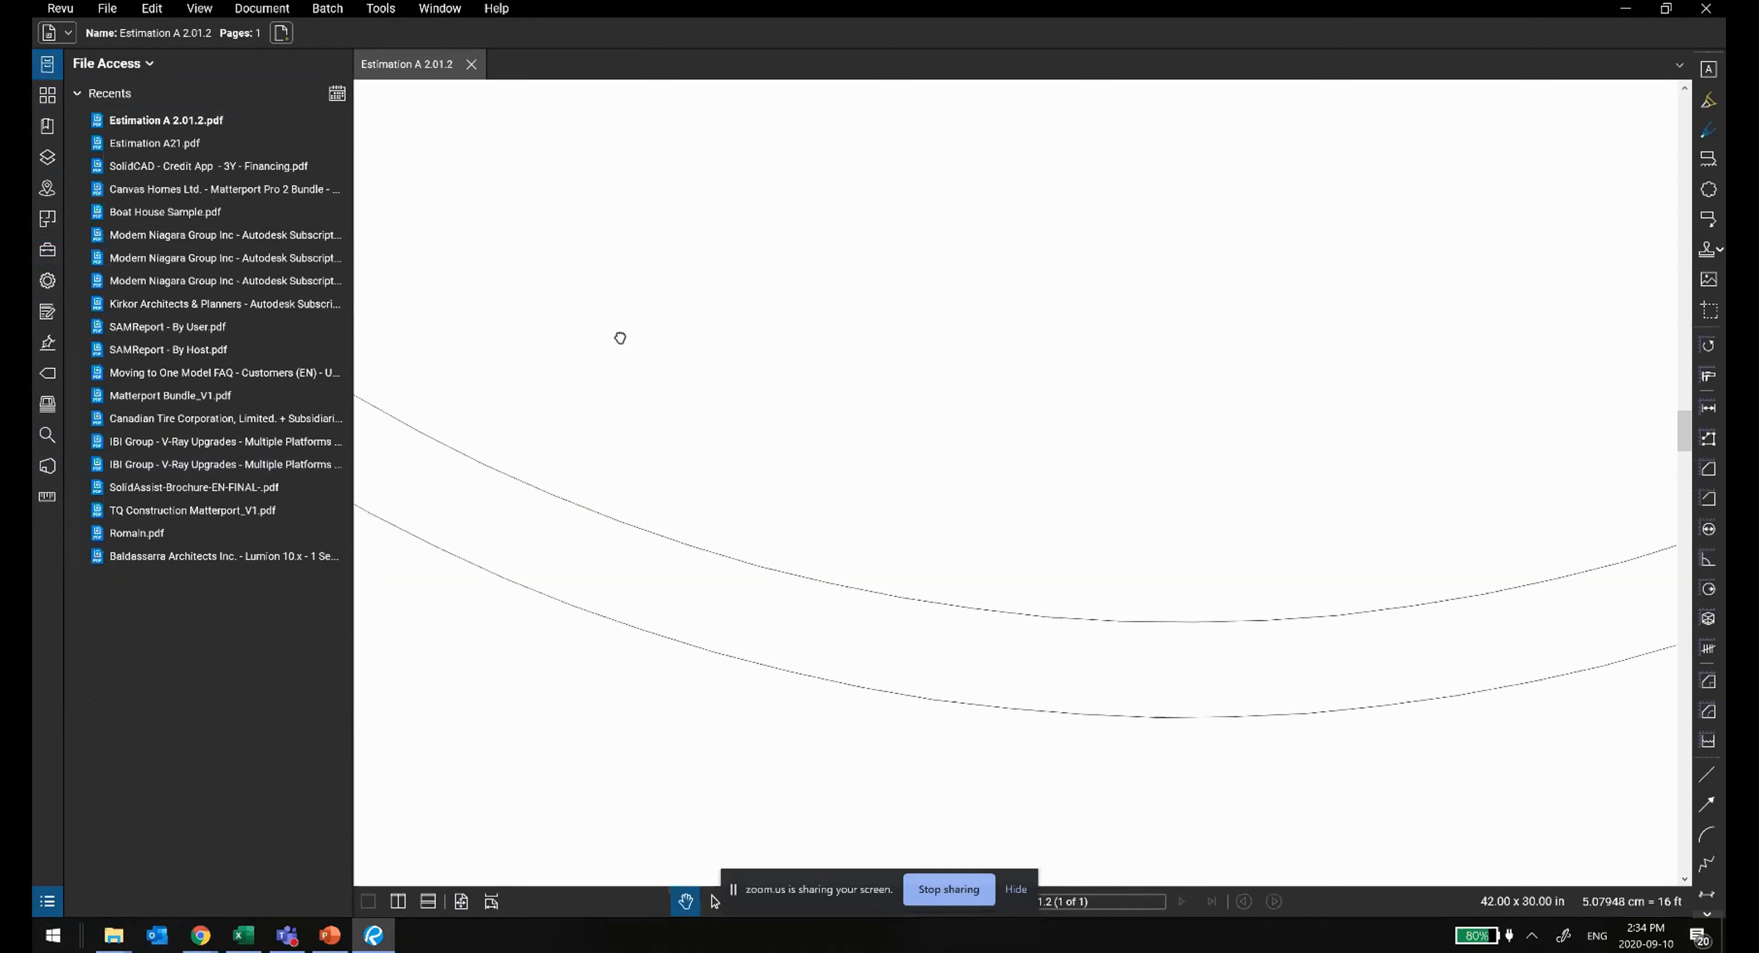
pyautogui.scroll(-5, 620, 338)
pyautogui.scroll(5, 592, 483)
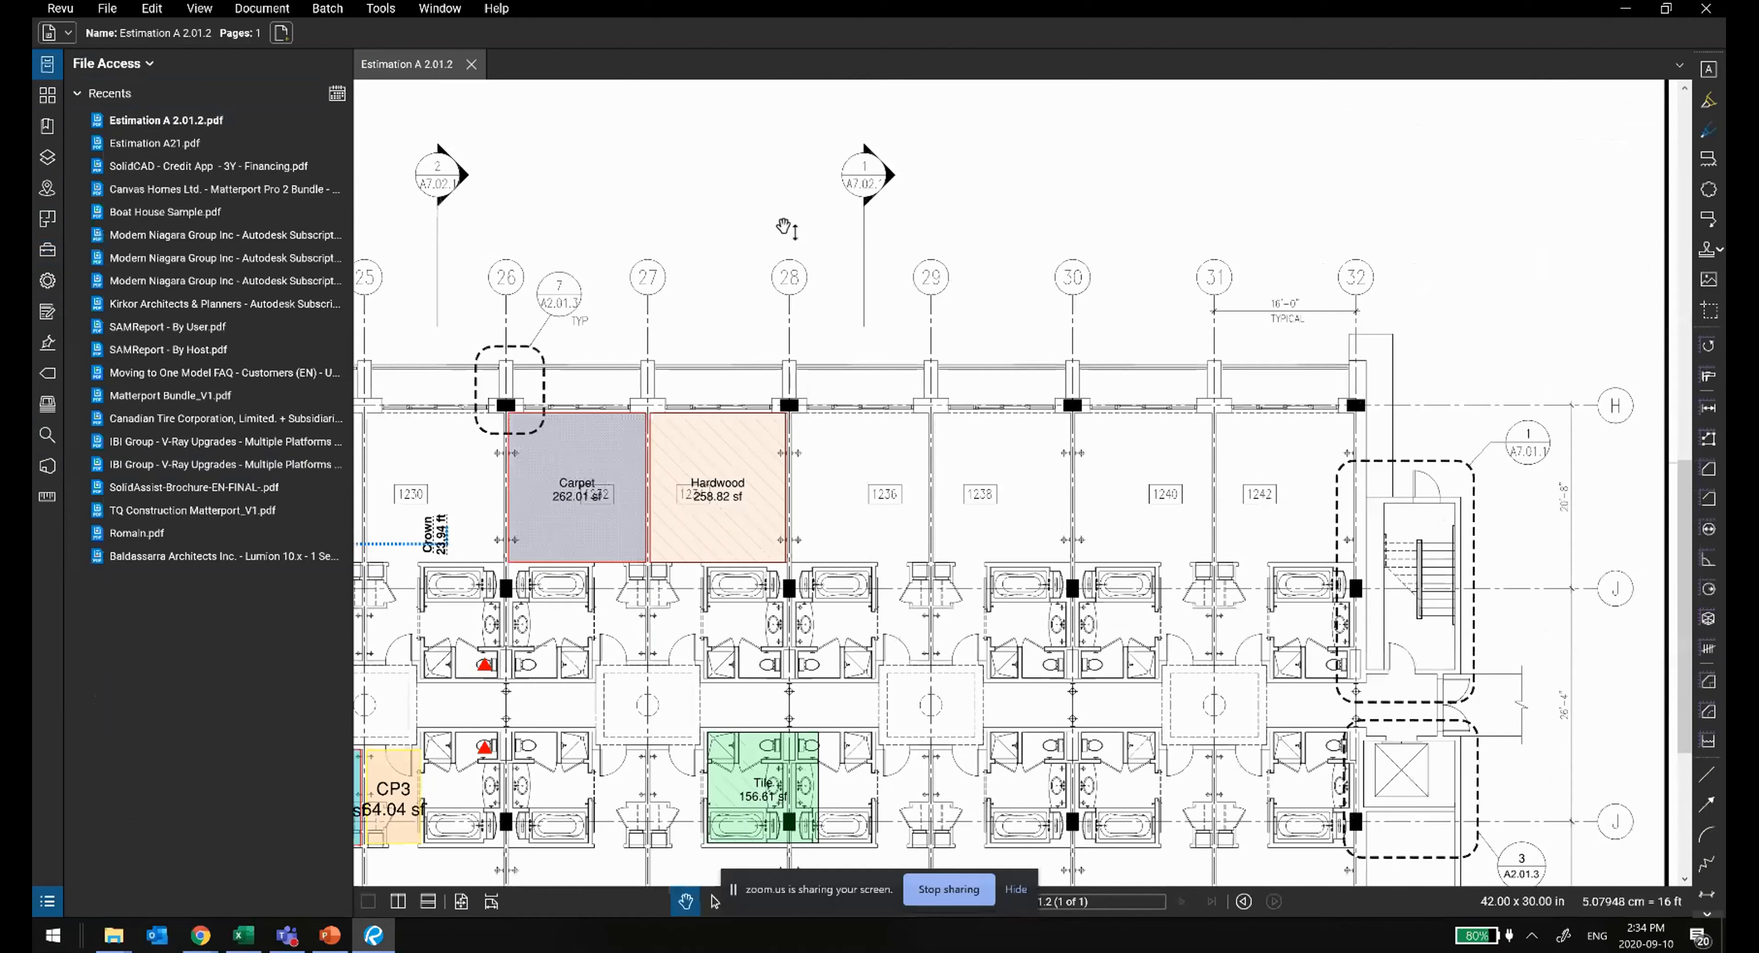
pyautogui.moveTo(784, 228); pyautogui.dragTo(1080, 145)
# Step: Look through the panels that can be shown in the sidebar and collapse the File Access panel
pyautogui.rightClick(45, 623)
pyautogui.moveTo(53, 634)
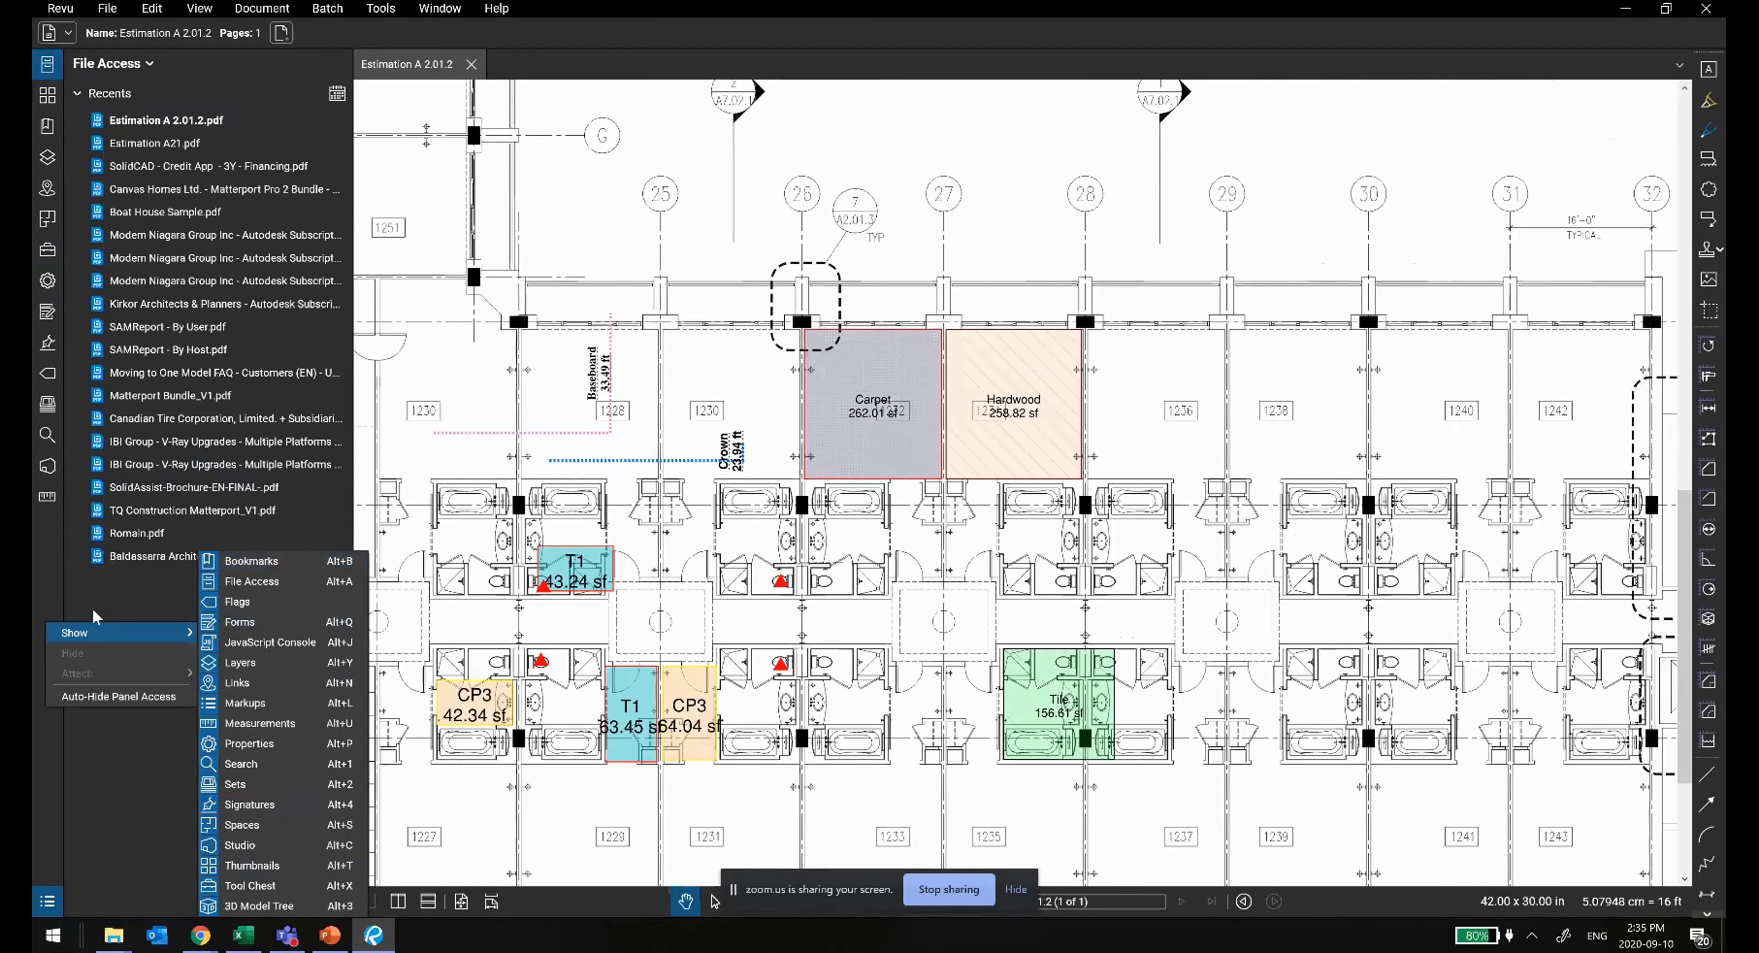
pyautogui.rightClick(36, 546)
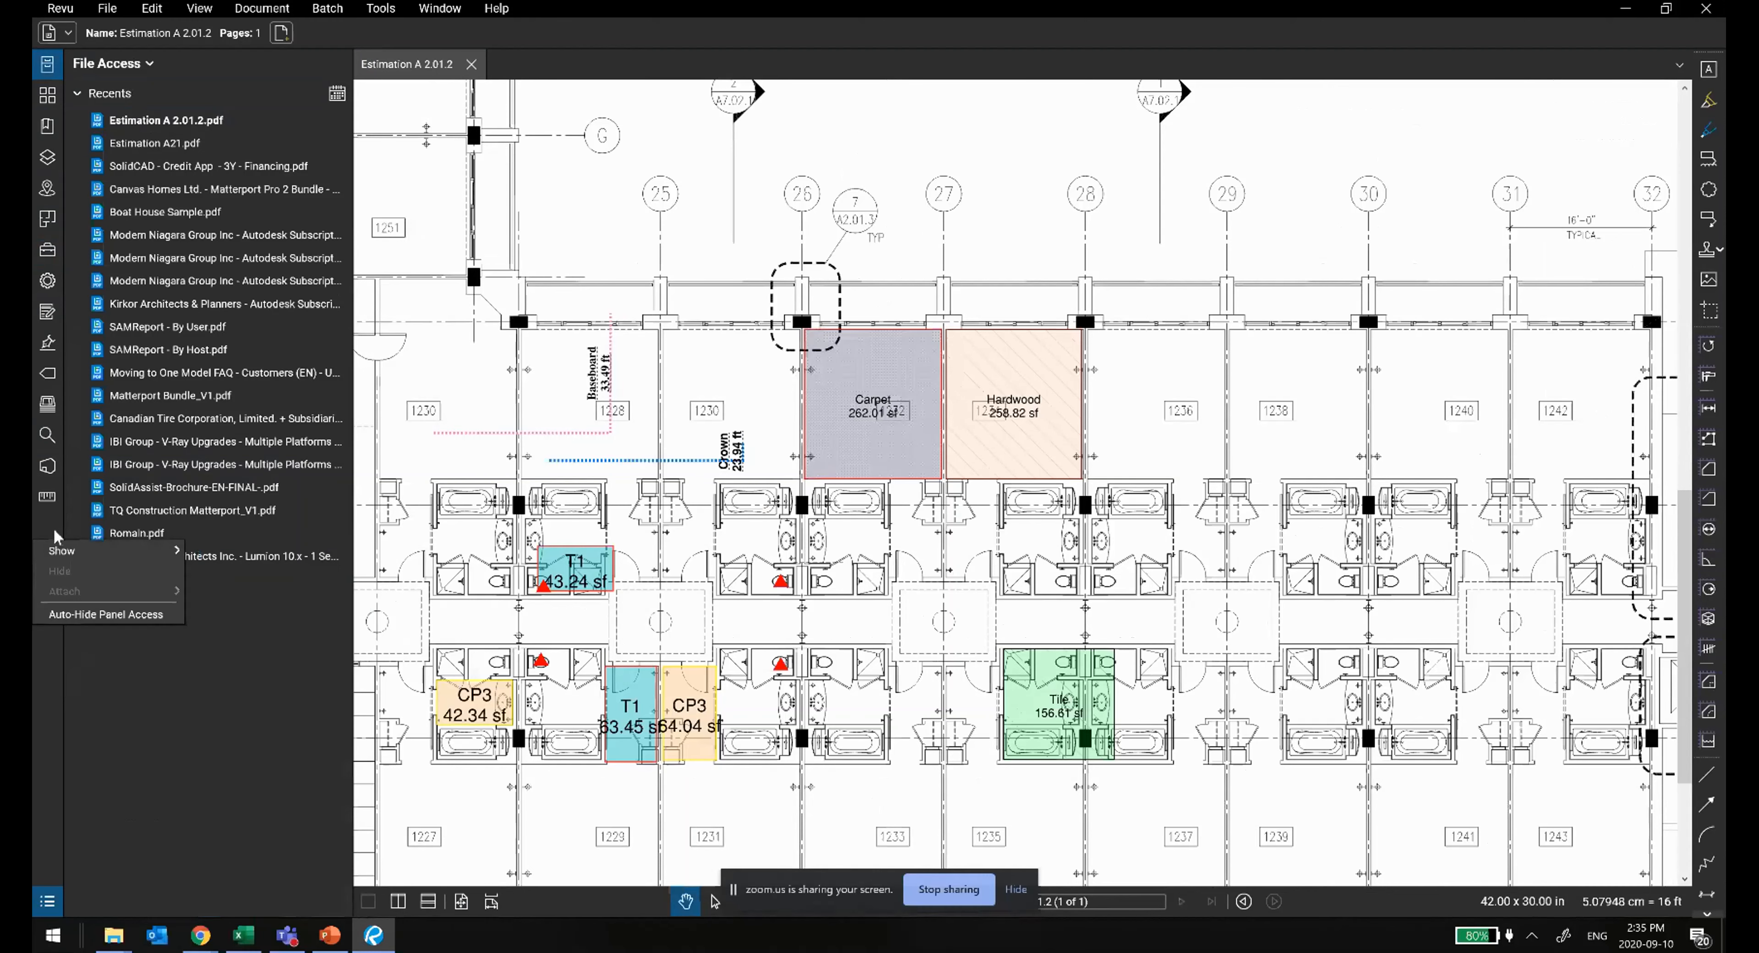
pyautogui.click(355, 186)
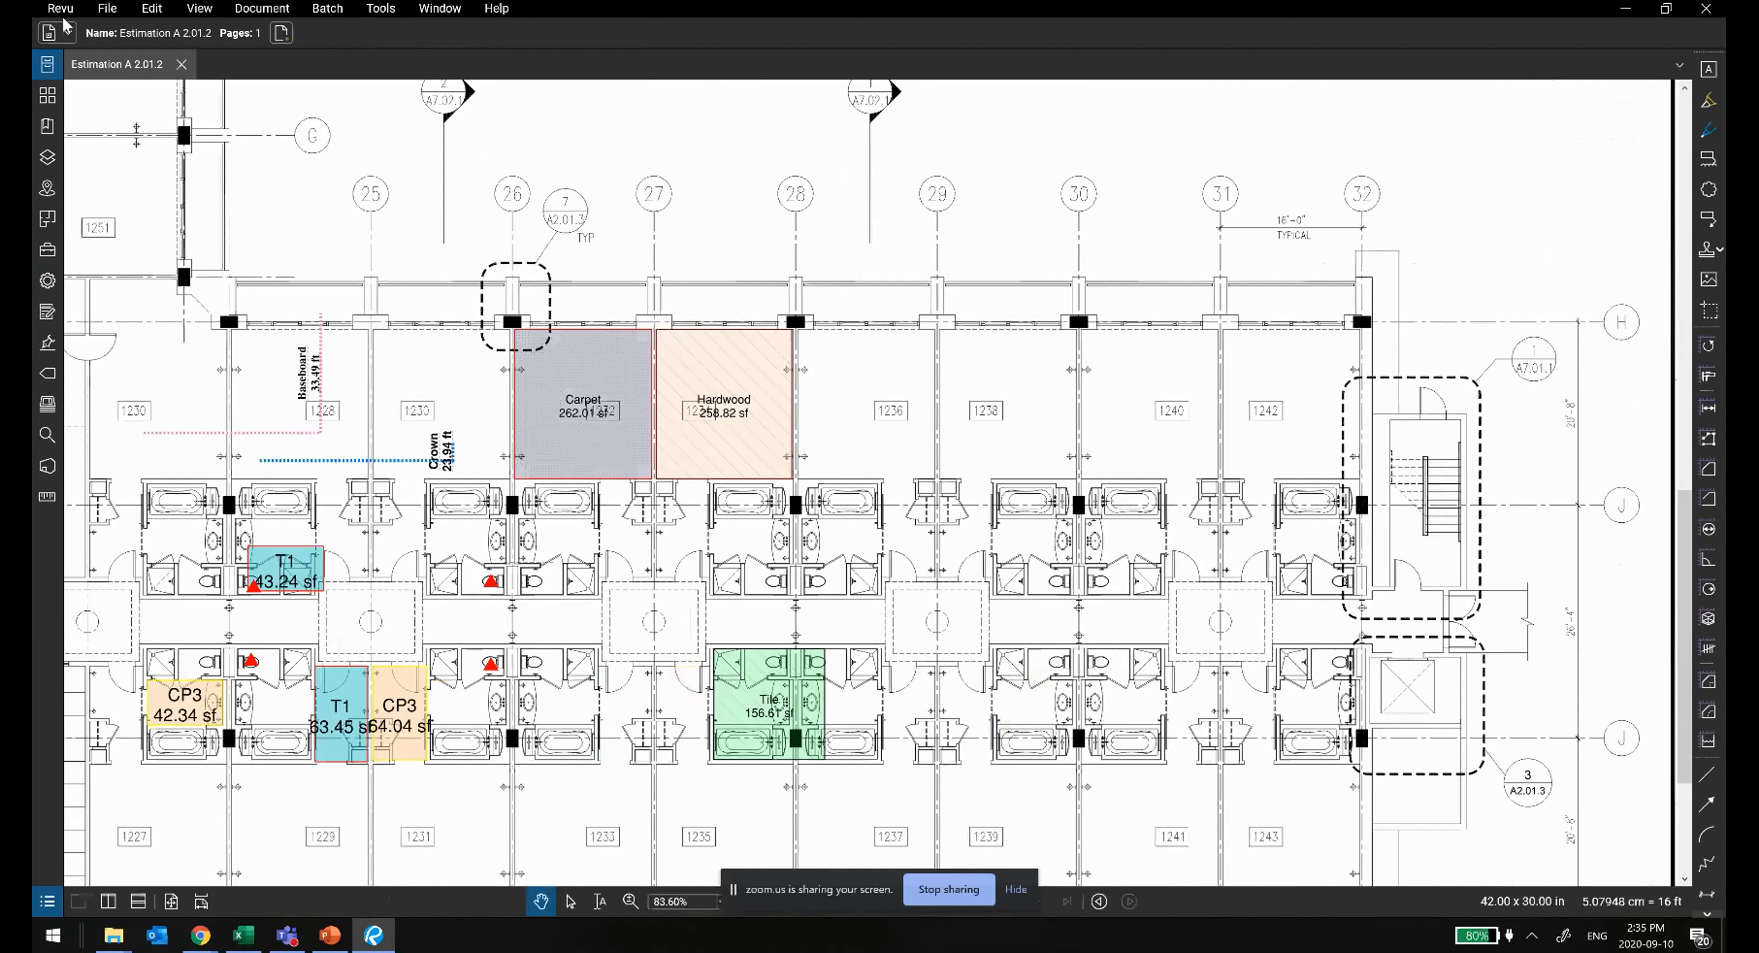
# Step: Switch the Revu interface to the Field Issues profile
pyautogui.click(70, 8)
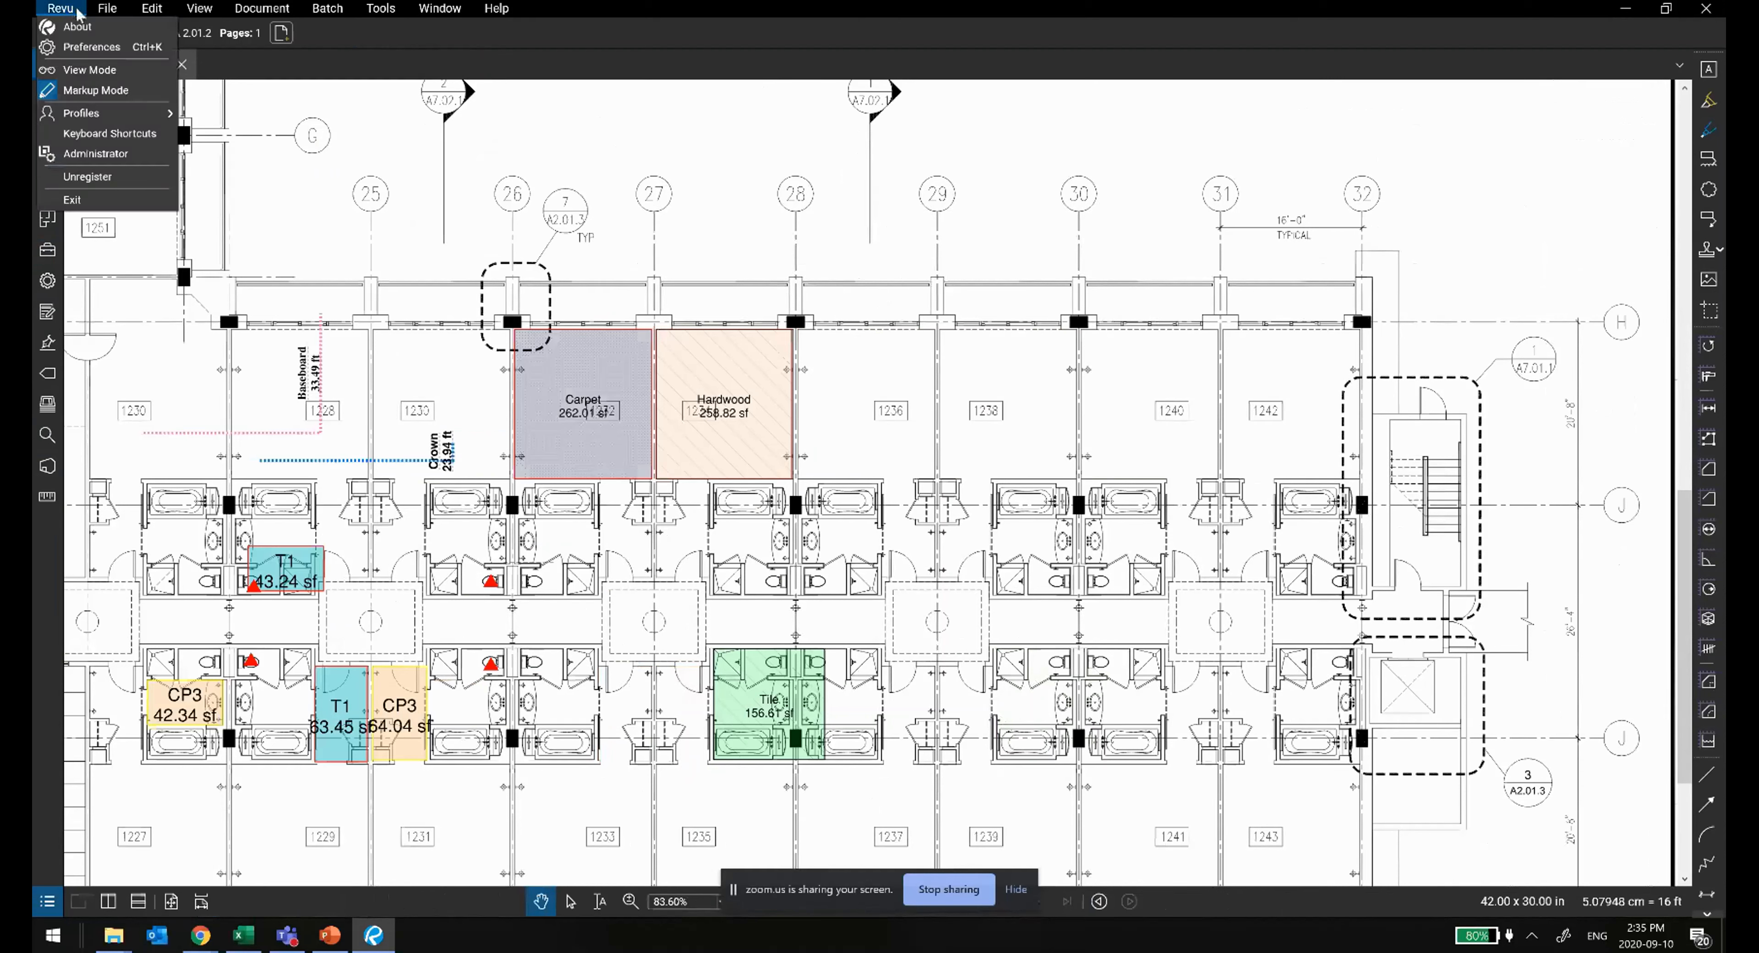
pyautogui.moveTo(99, 113)
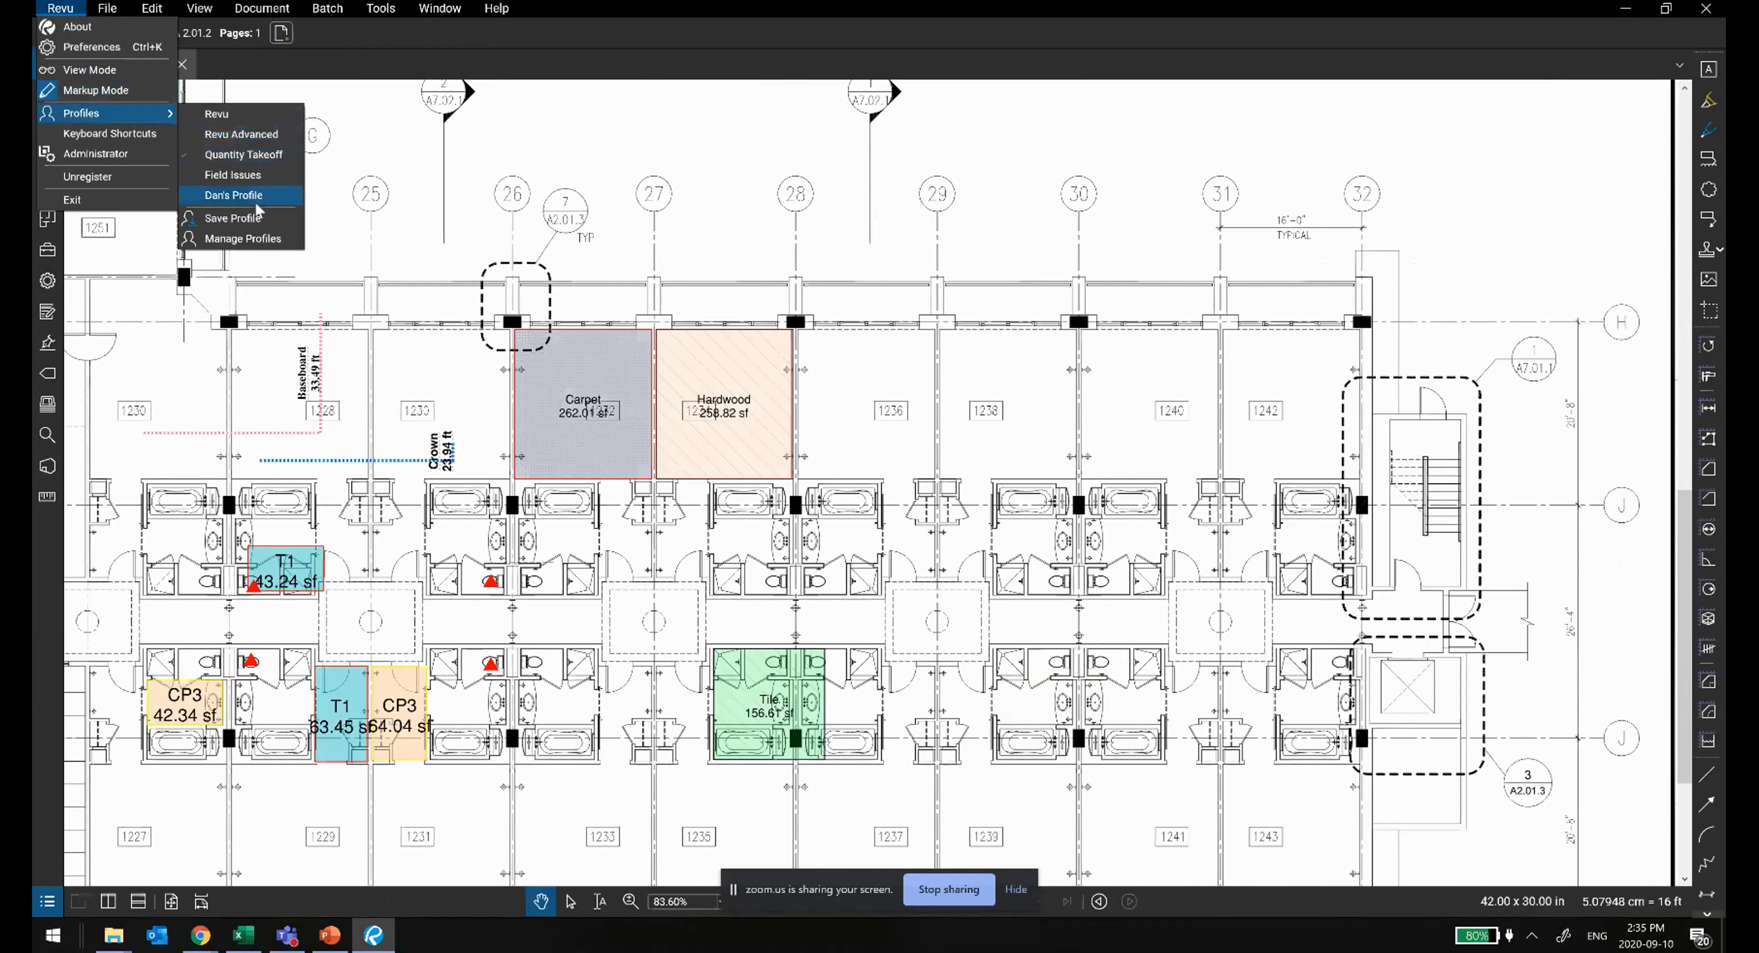
pyautogui.click(245, 175)
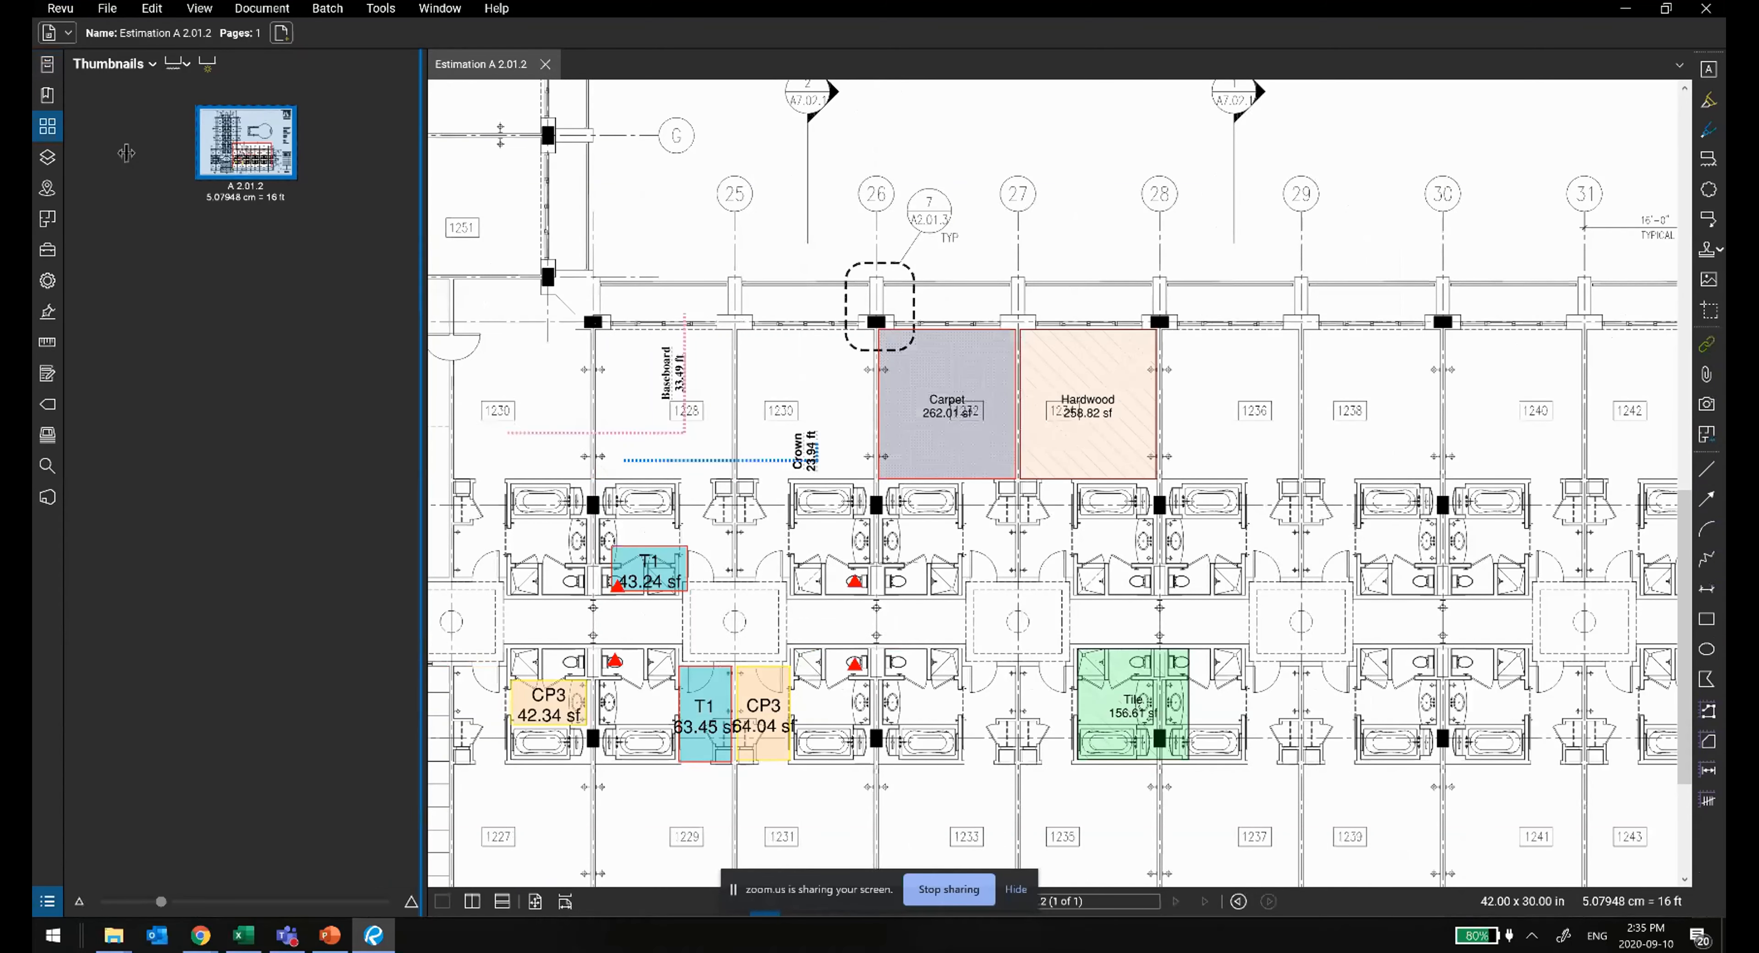
# Step: Narrow the Thumbnails panel beside the drawing and switch the interface to the Quantity Takeoff profile
pyautogui.moveTo(126, 153)
pyautogui.mouseDown()
pyautogui.moveTo(111, 82)
pyautogui.moveTo(163, 255)
pyautogui.moveTo(142, 106)
pyautogui.mouseUp()
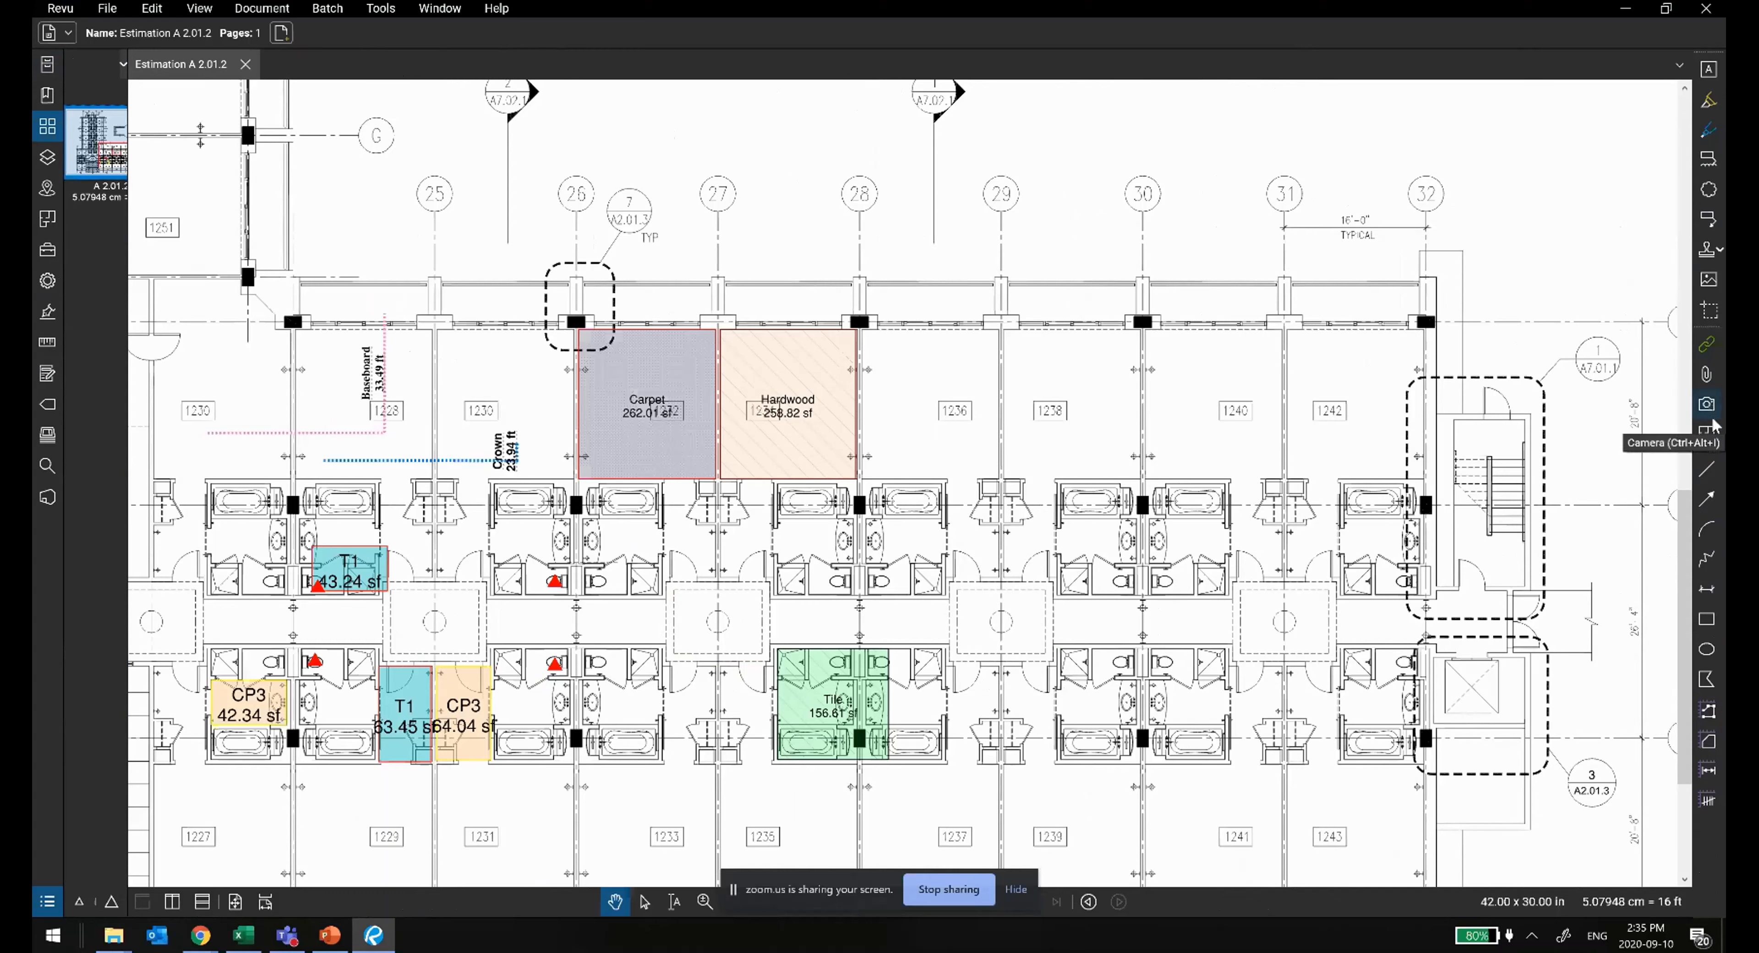
pyautogui.click(101, 8)
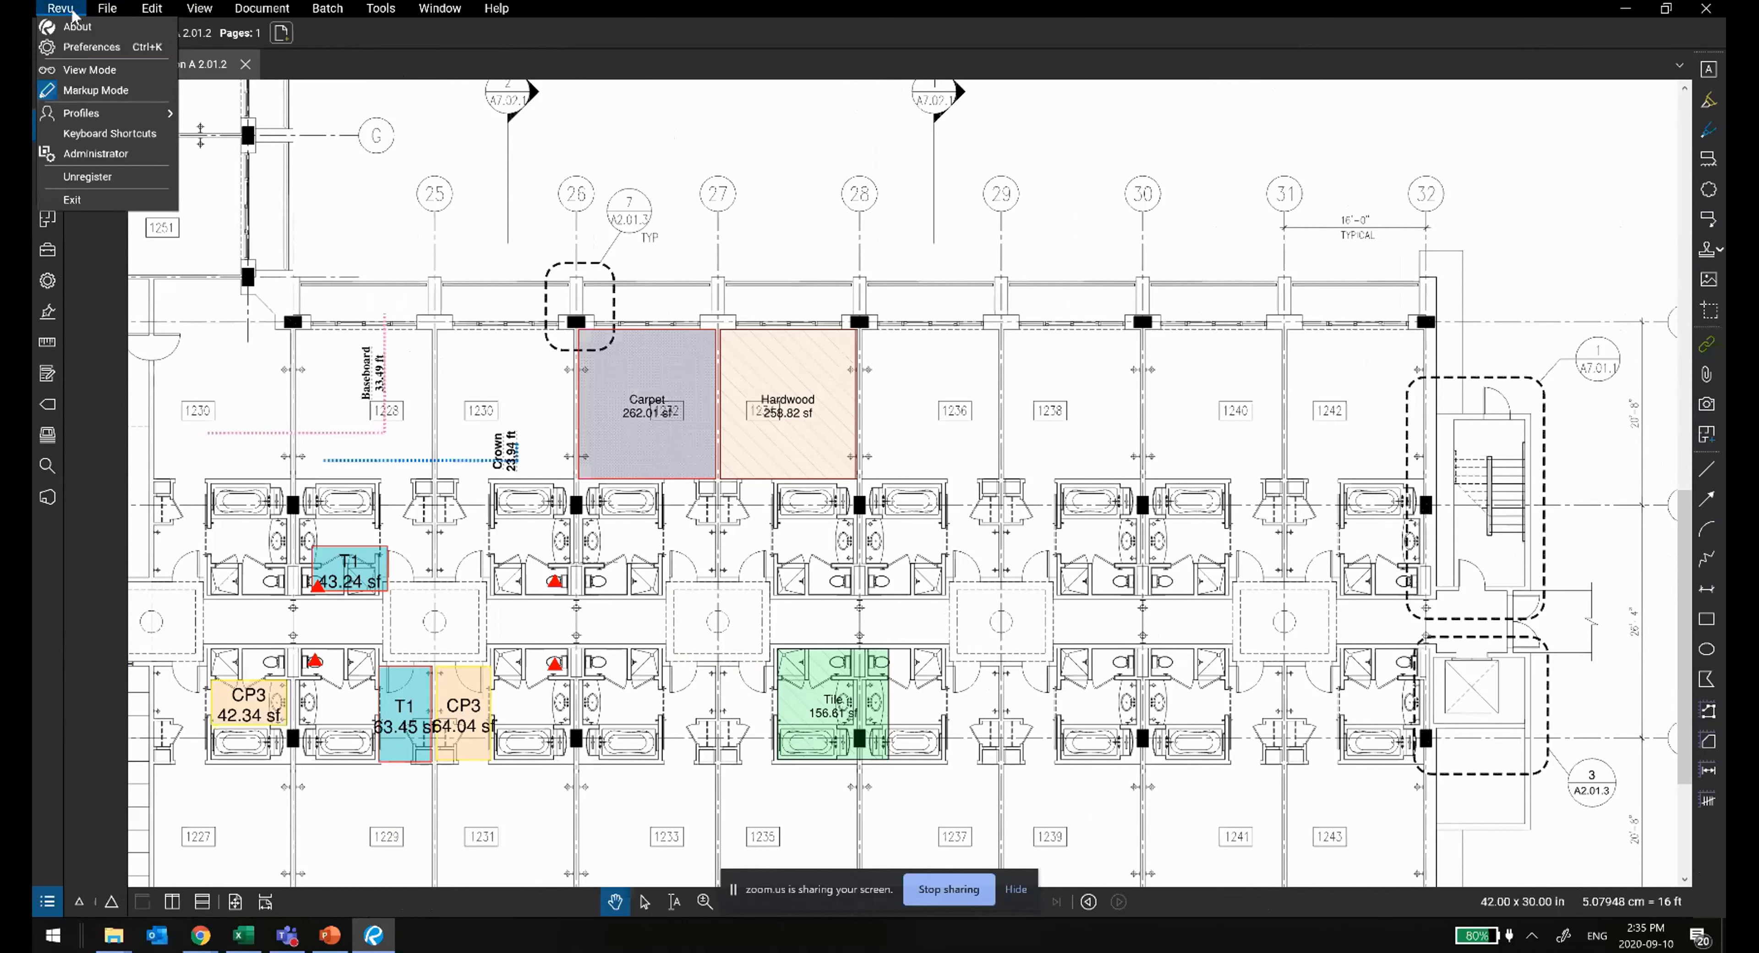
pyautogui.moveTo(102, 114)
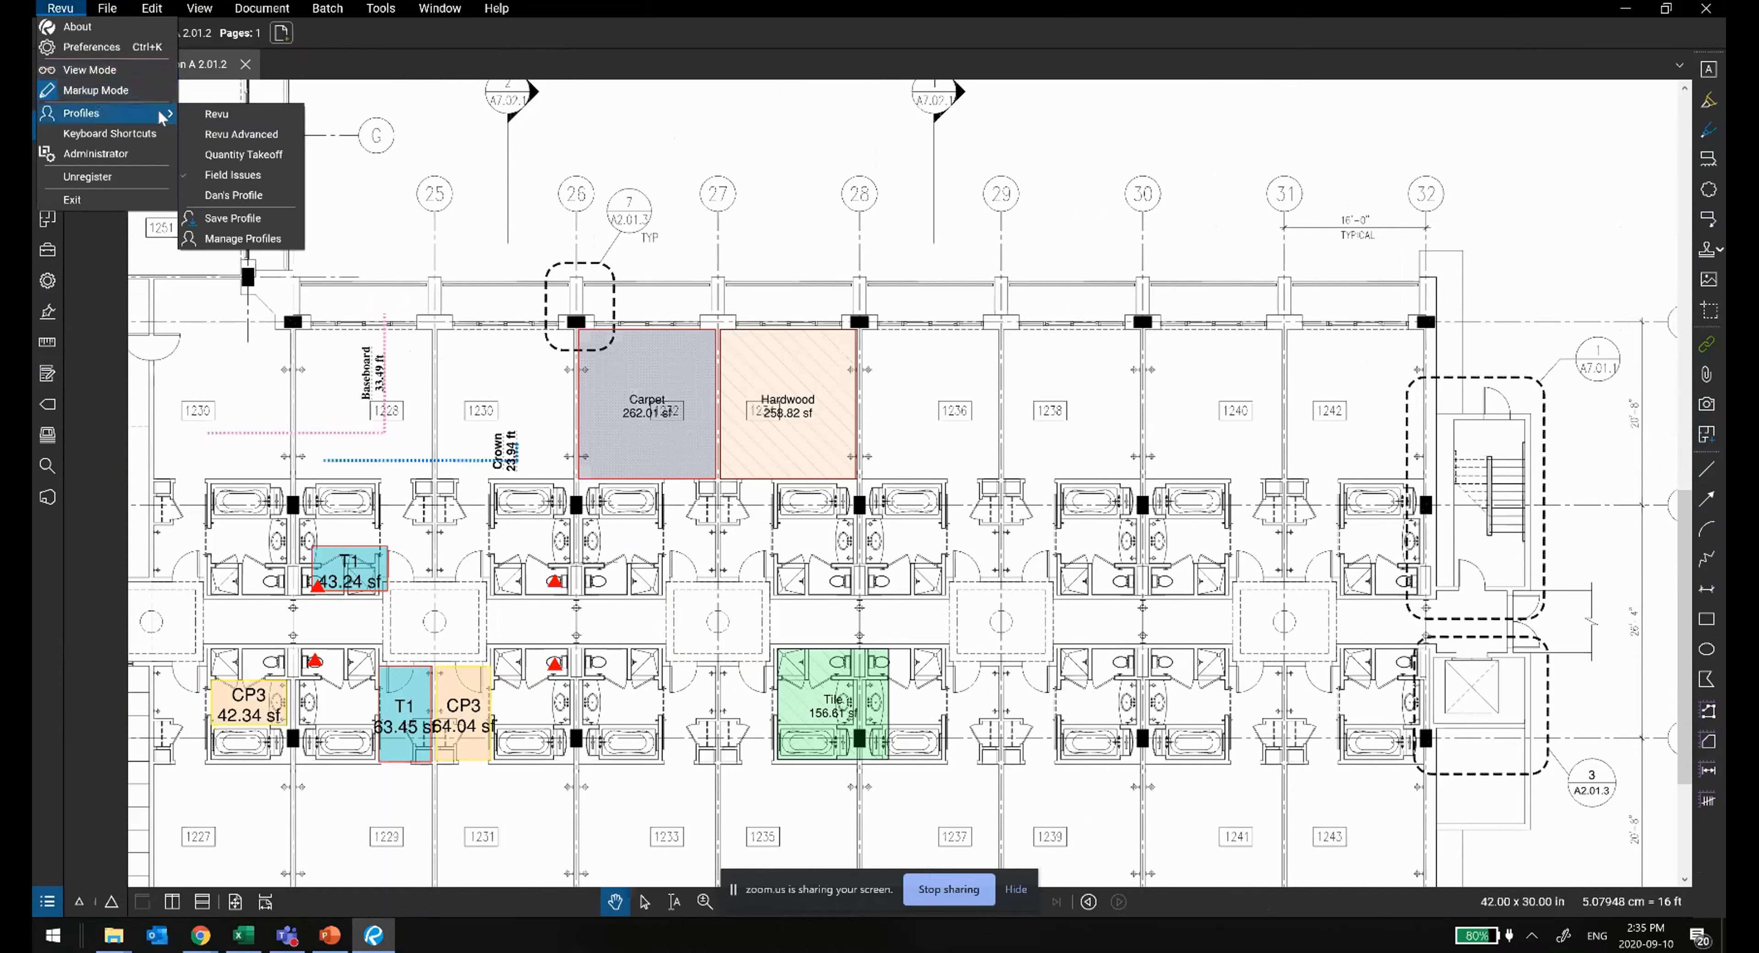
pyautogui.click(270, 155)
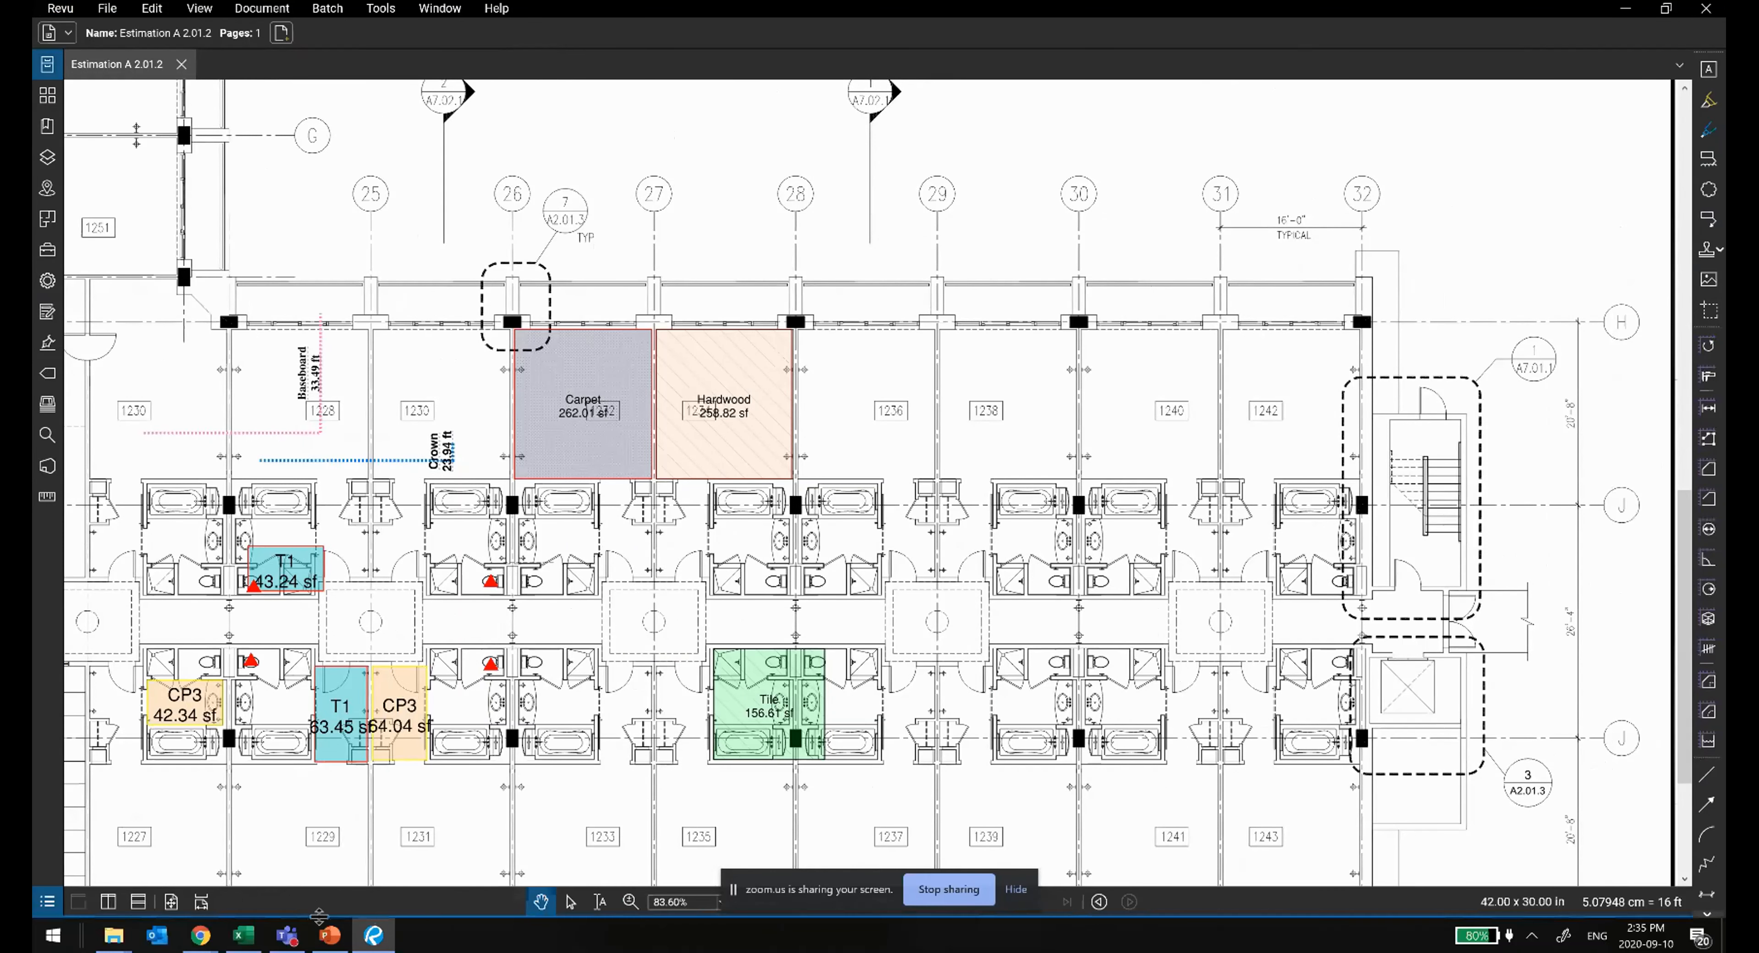
# Step: Expand the Markups List below the drawing, sized to show its measurement rows down to the Hardwood - Maple group
pyautogui.moveTo(320, 917); pyautogui.dragTo(352, 669)
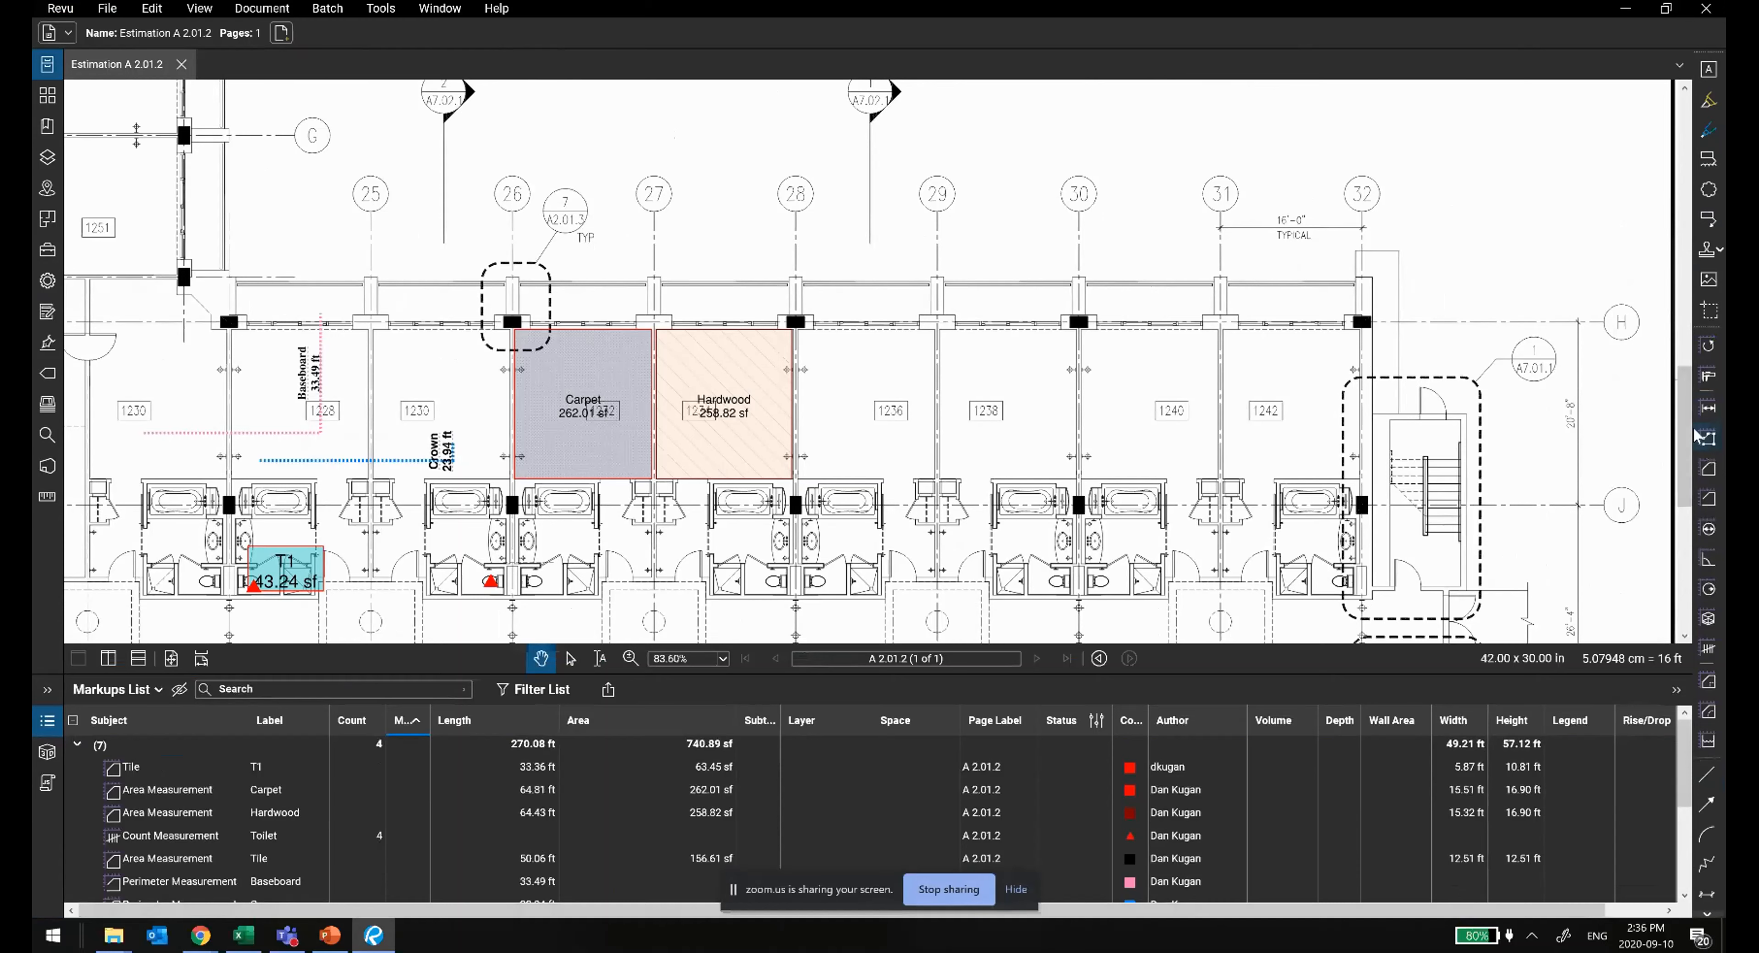
pyautogui.click(62, 369)
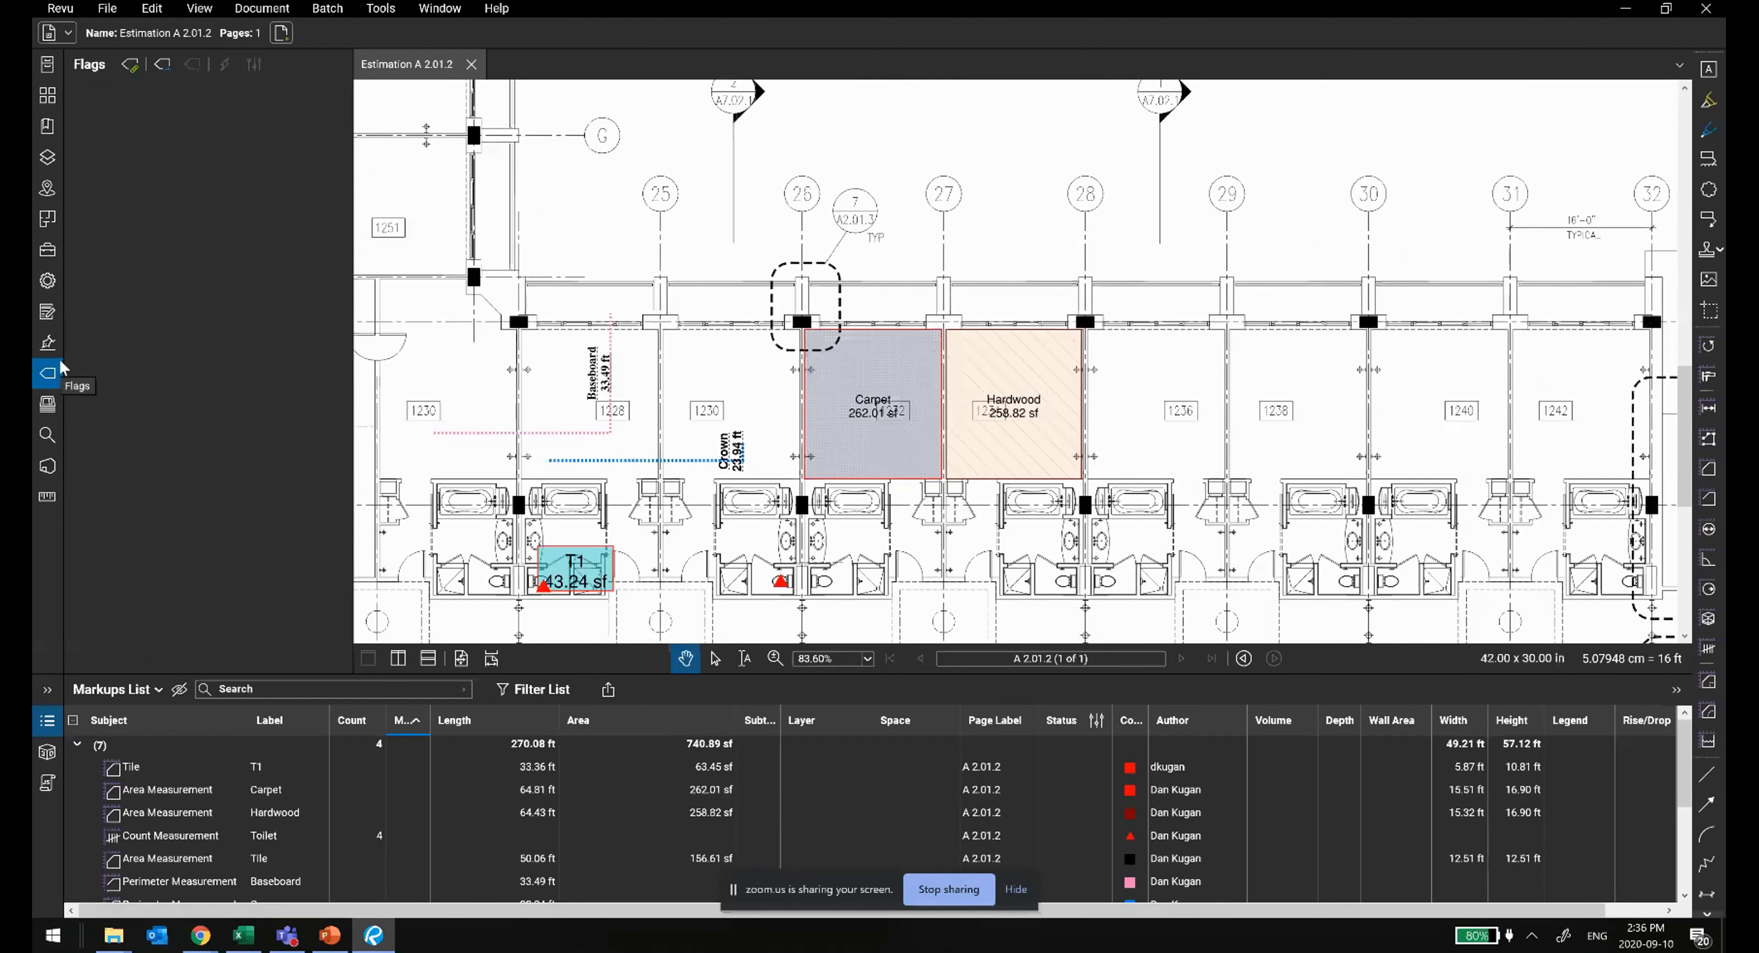
pyautogui.moveTo(353, 375); pyautogui.dragTo(61, 375)
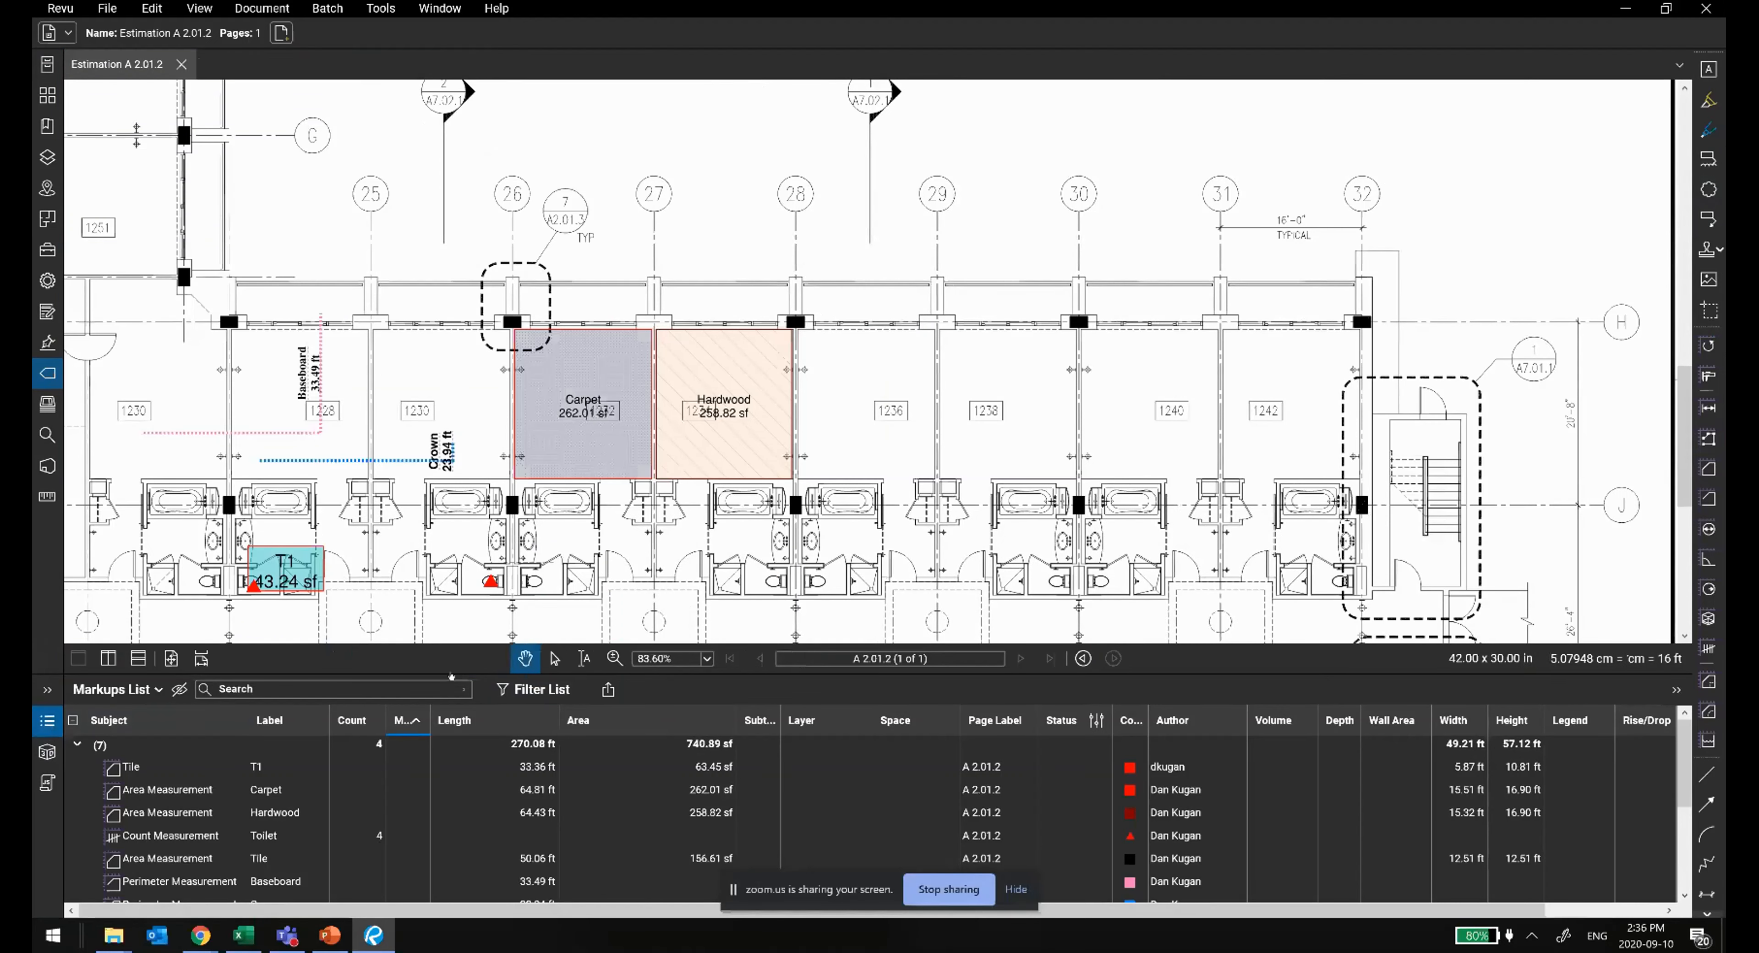
pyautogui.moveTo(1723, 318); pyautogui.dragTo(143, 765)
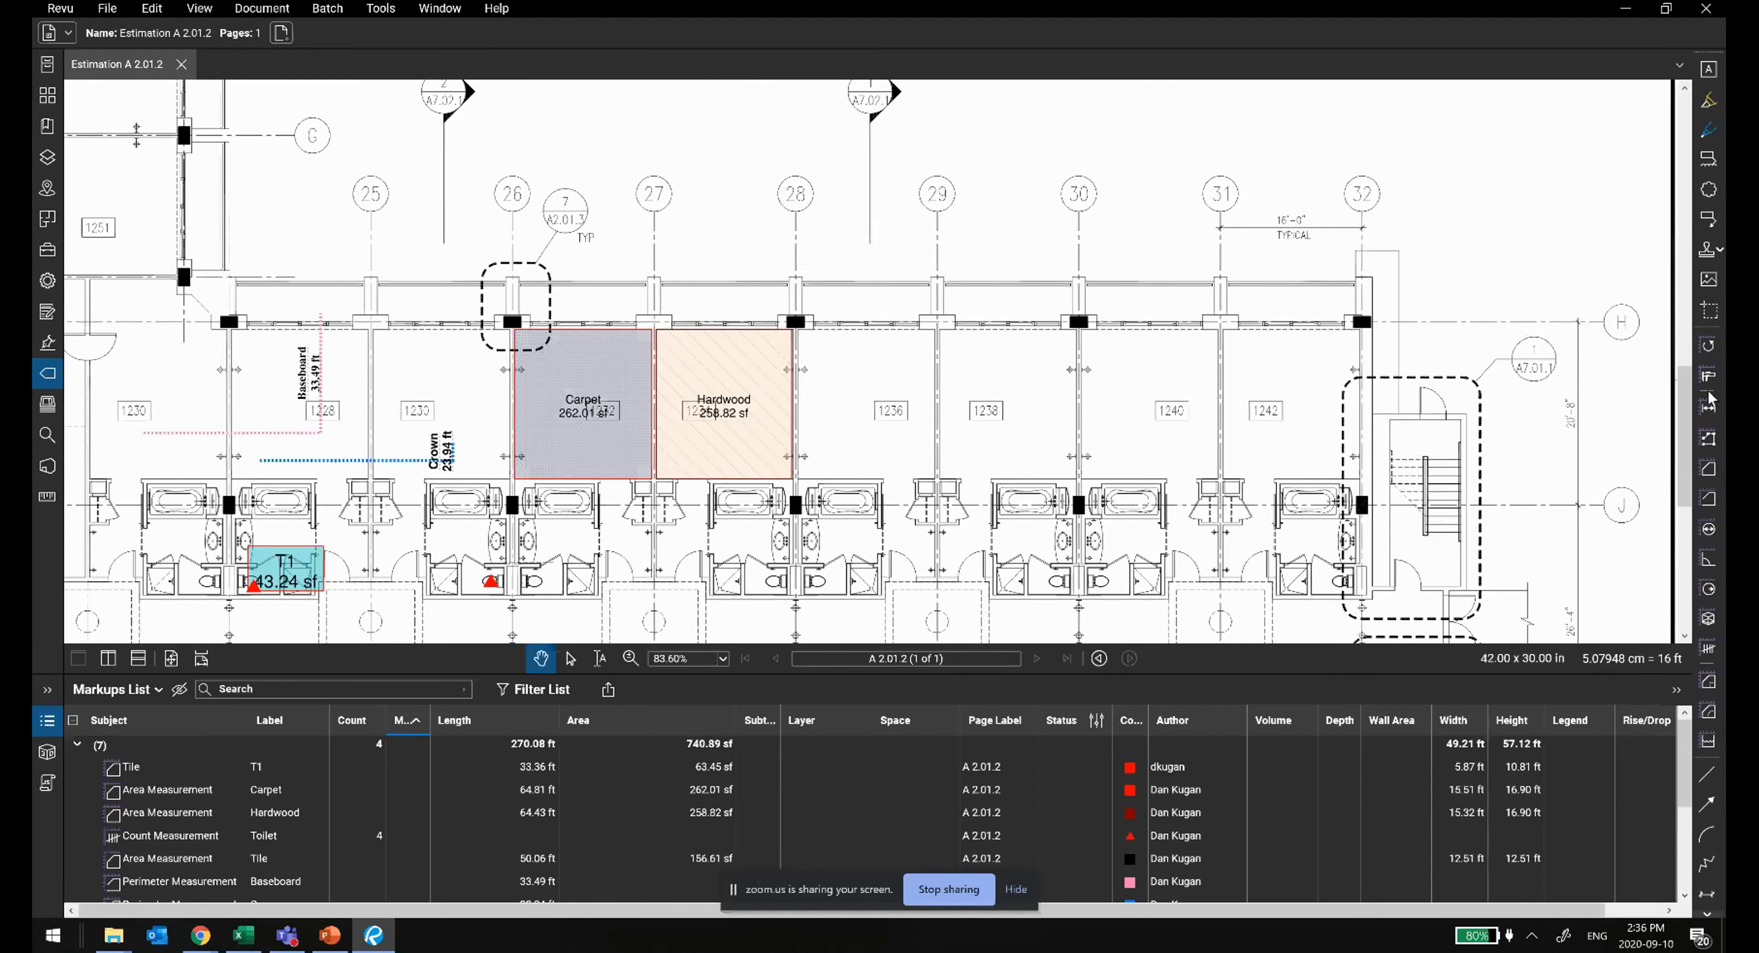
pyautogui.moveTo(1341, 674); pyautogui.dragTo(1341, 728)
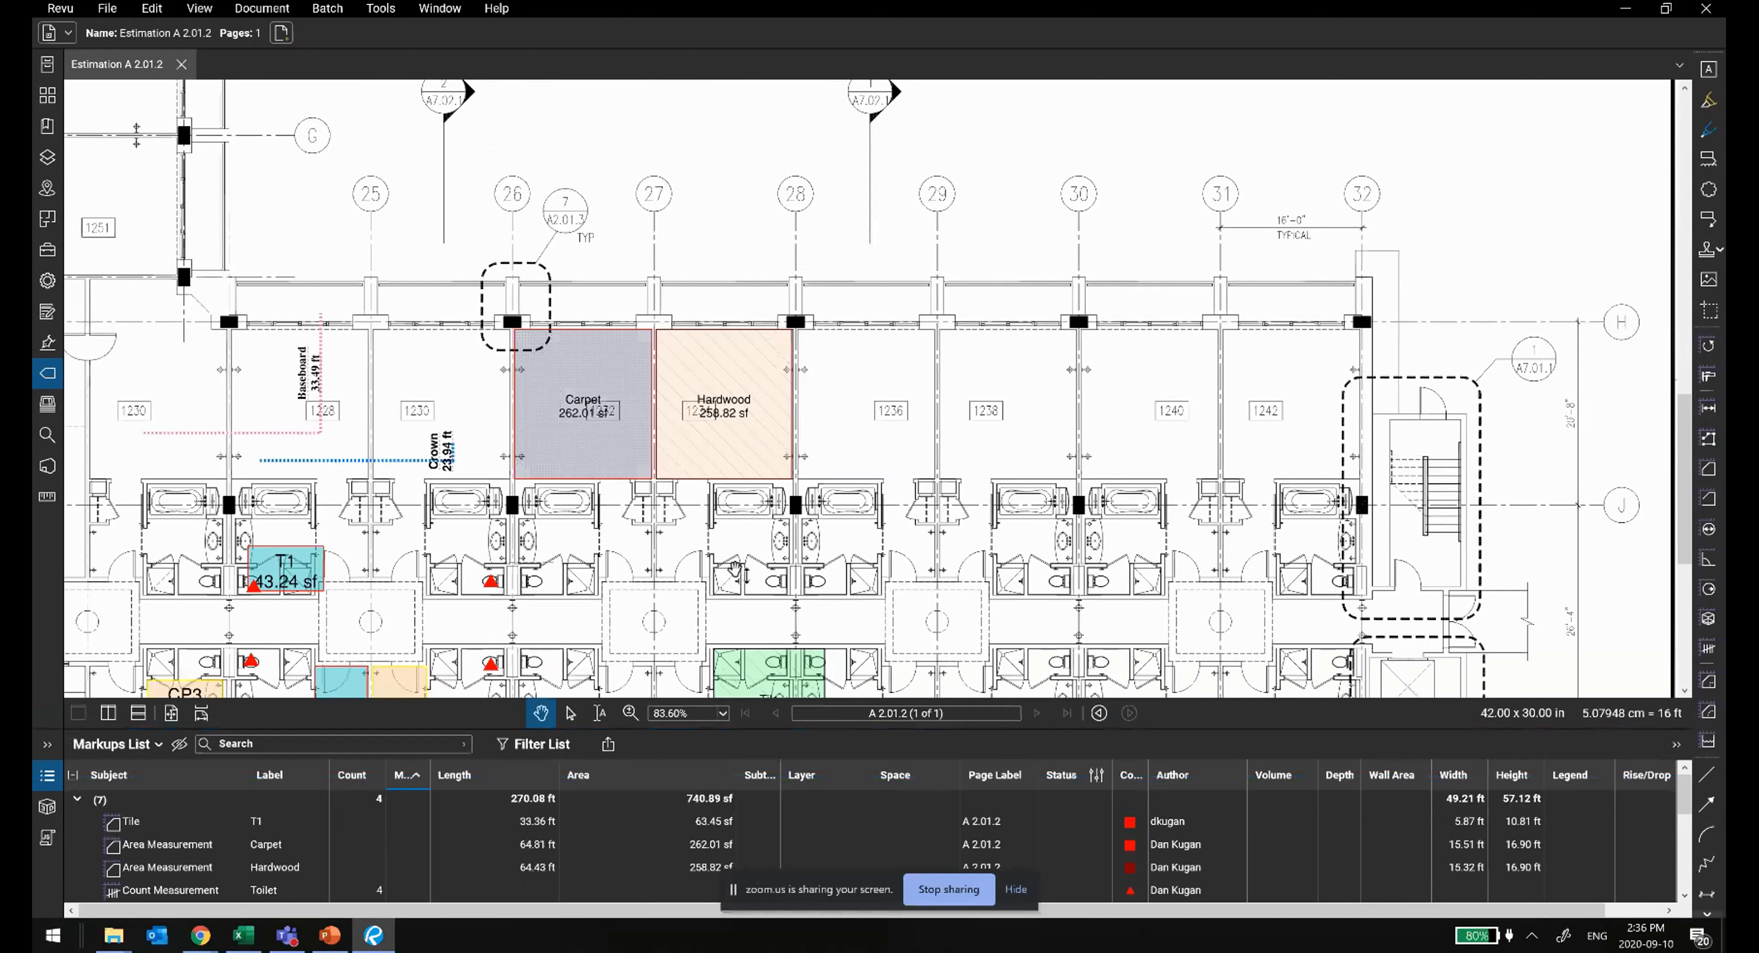
pyautogui.moveTo(736, 570); pyautogui.dragTo(1128, 402)
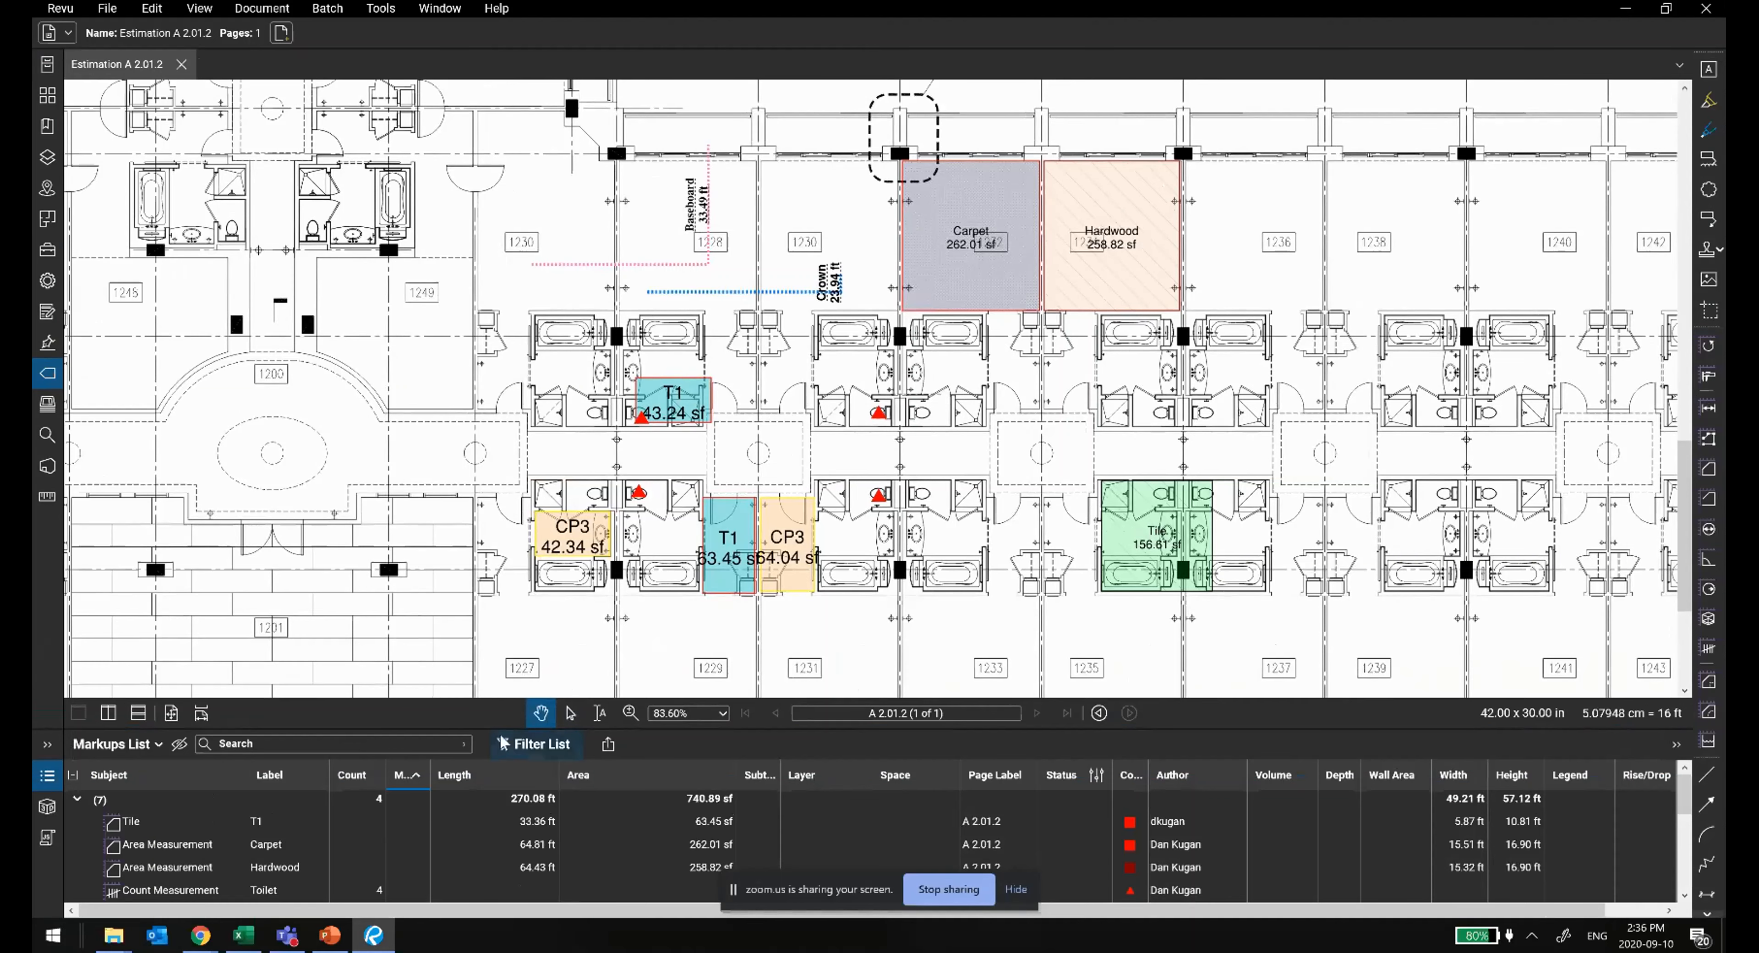
pyautogui.moveTo(503, 727); pyautogui.dragTo(503, 628)
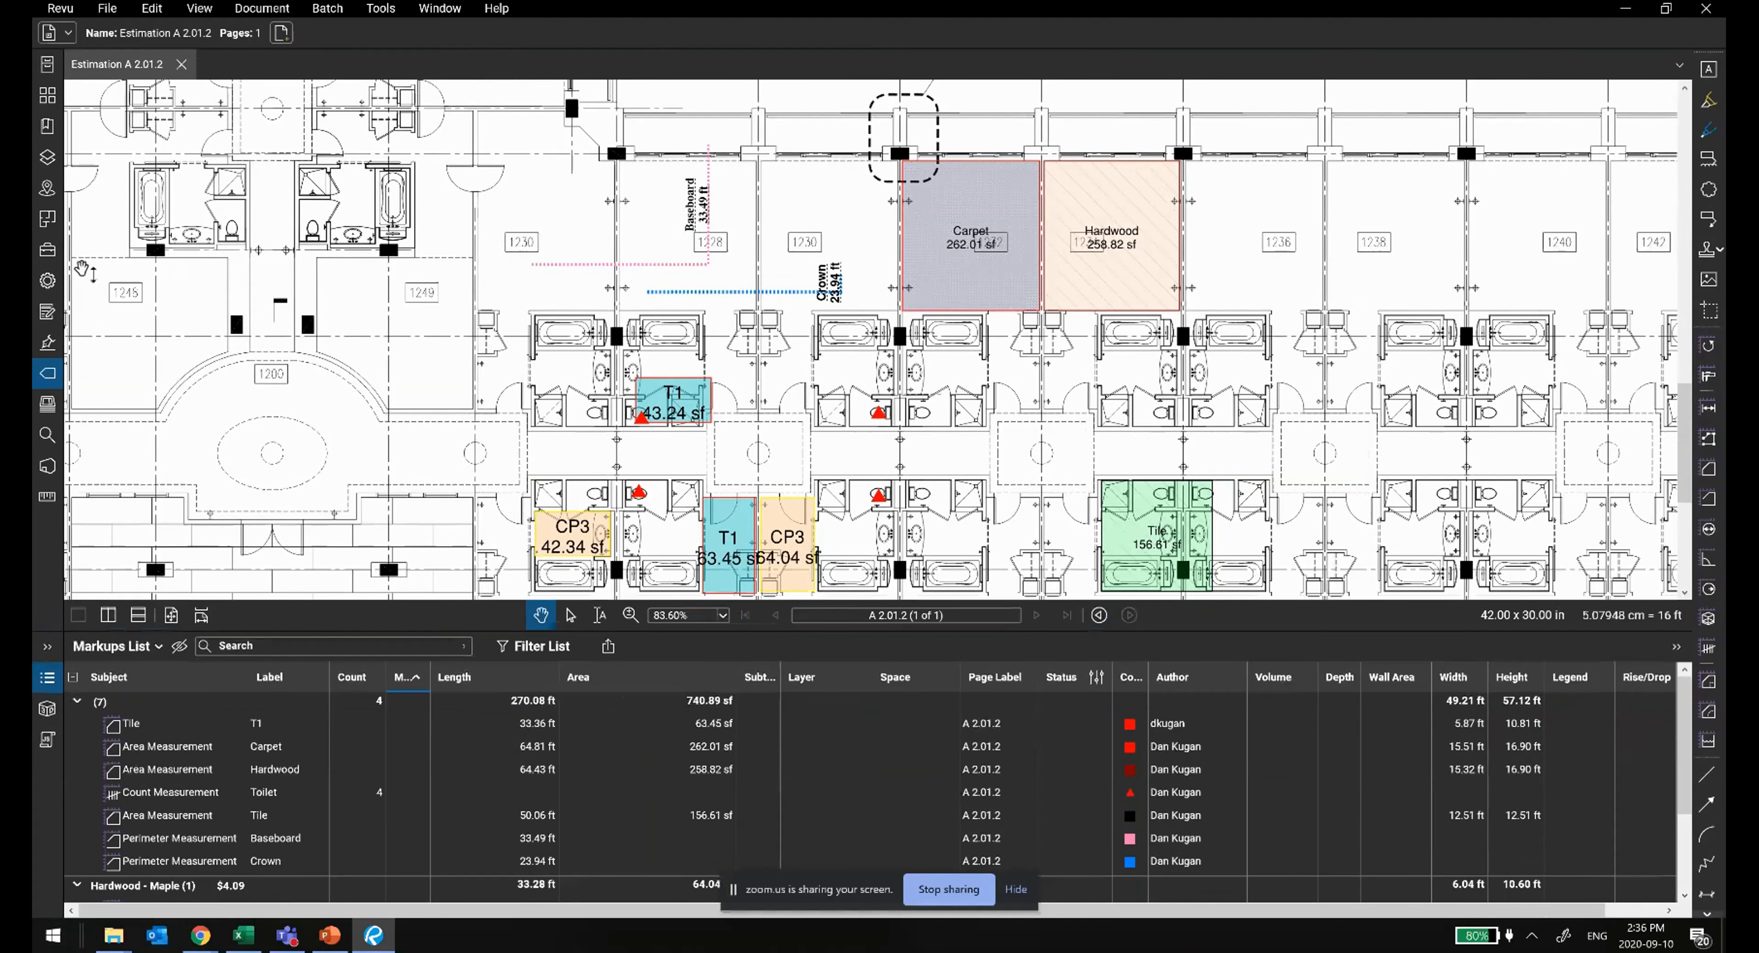
# Step: Show the Tool Chest with much smaller tool symbols in a slightly wider panel, and shorten the Markups List so every tool set fits
pyautogui.click(47, 249)
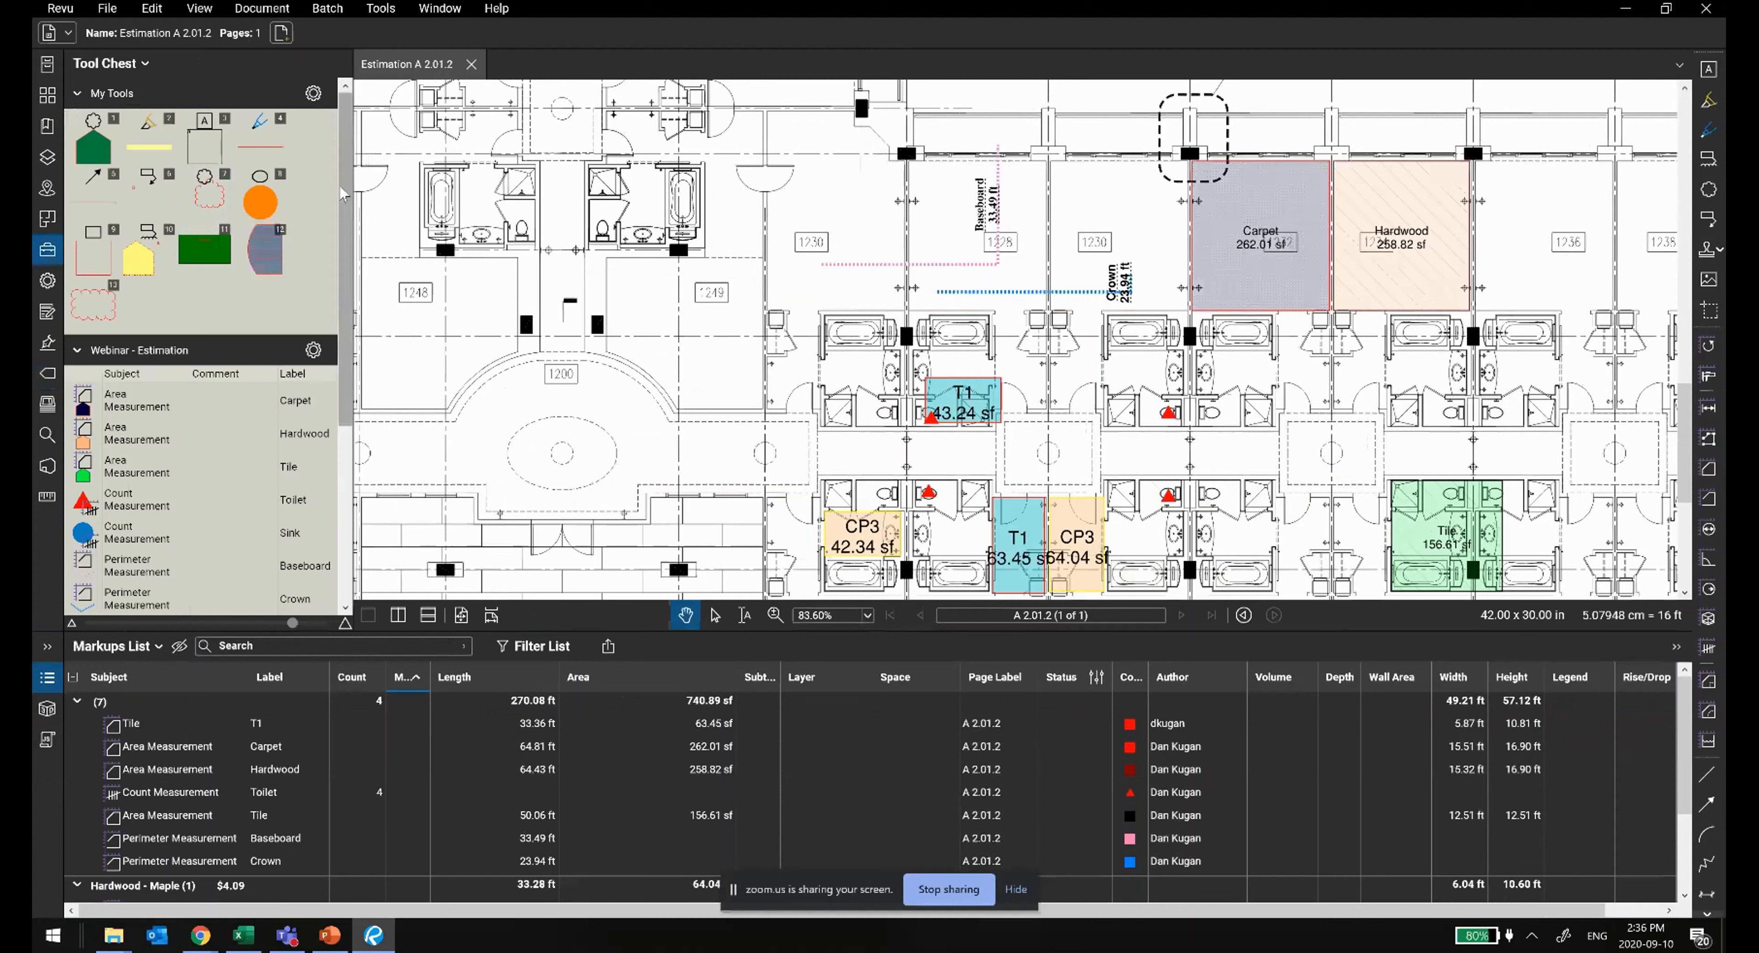
pyautogui.scroll(-5, 164, 478)
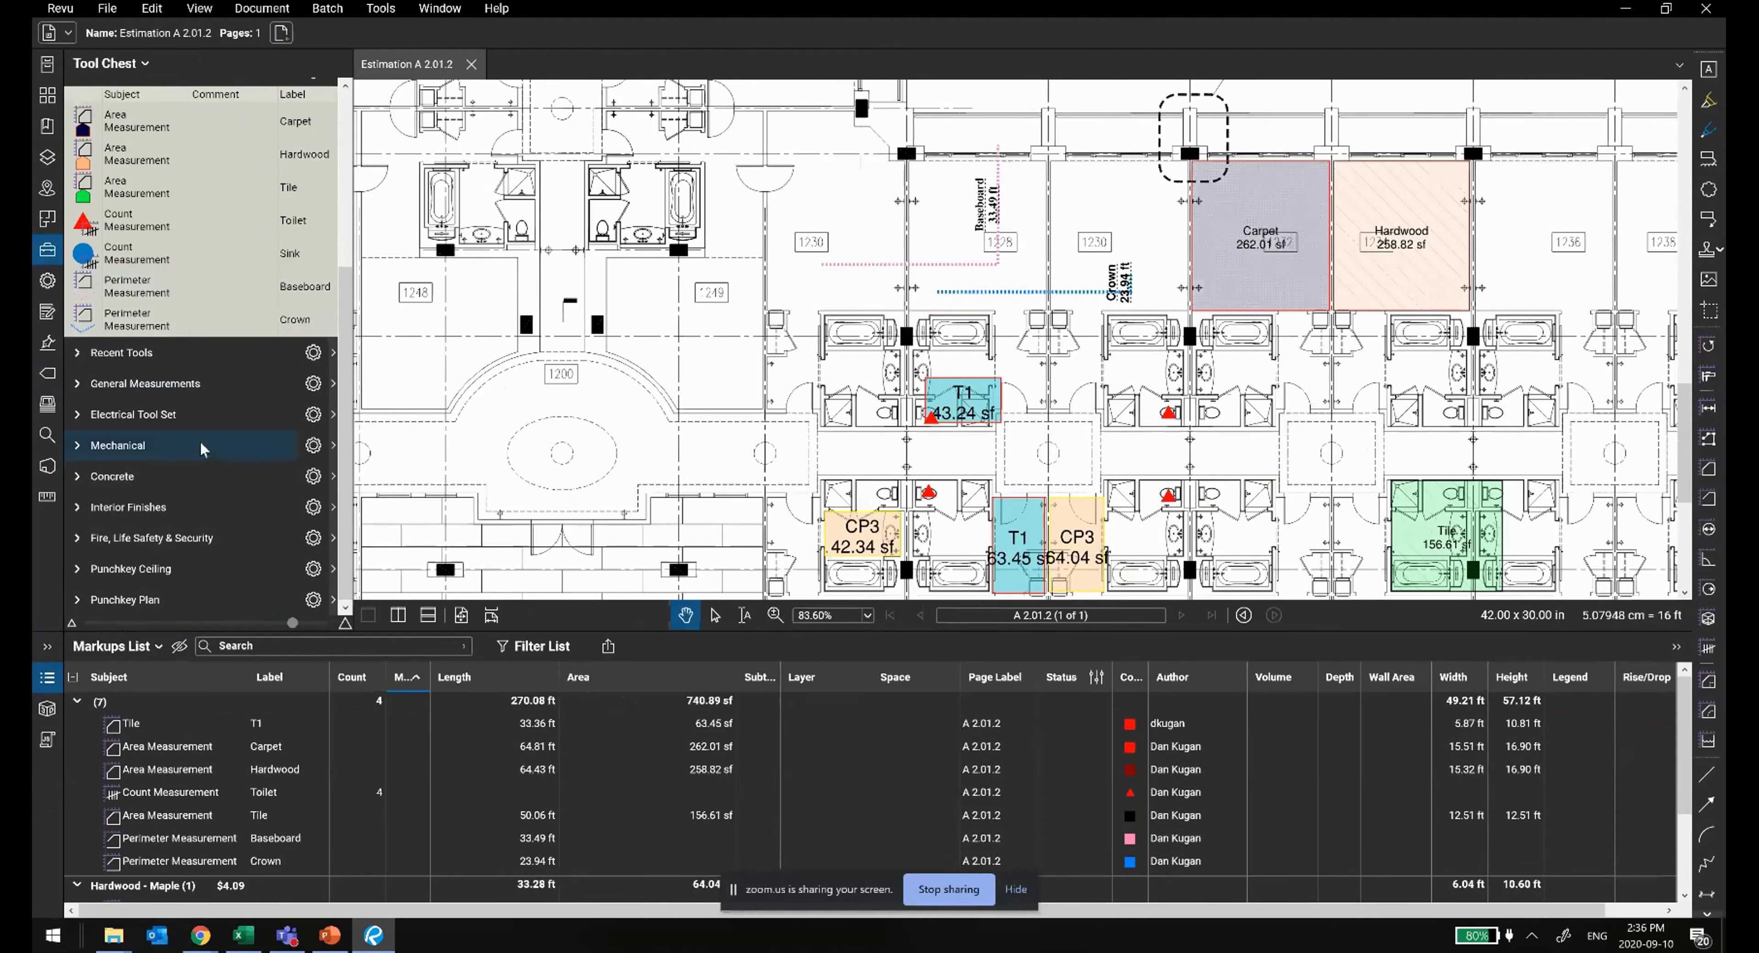
pyautogui.scroll(5, 255, 348)
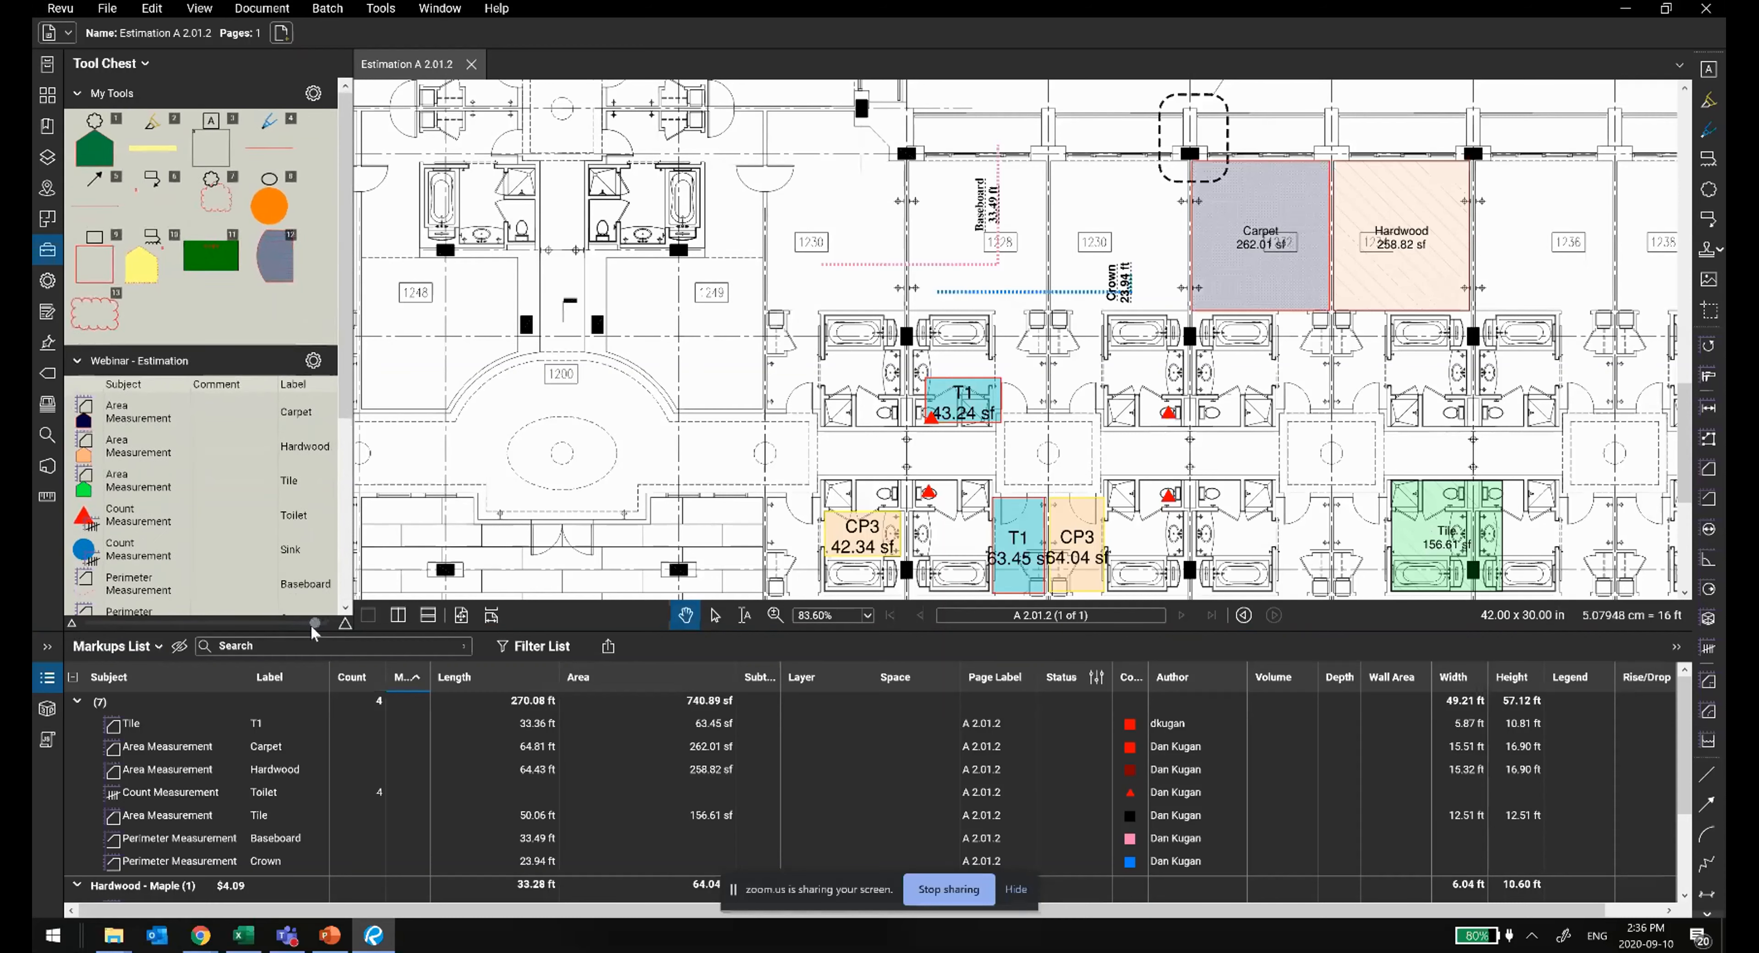
pyautogui.moveTo(295, 621); pyautogui.dragTo(88, 621)
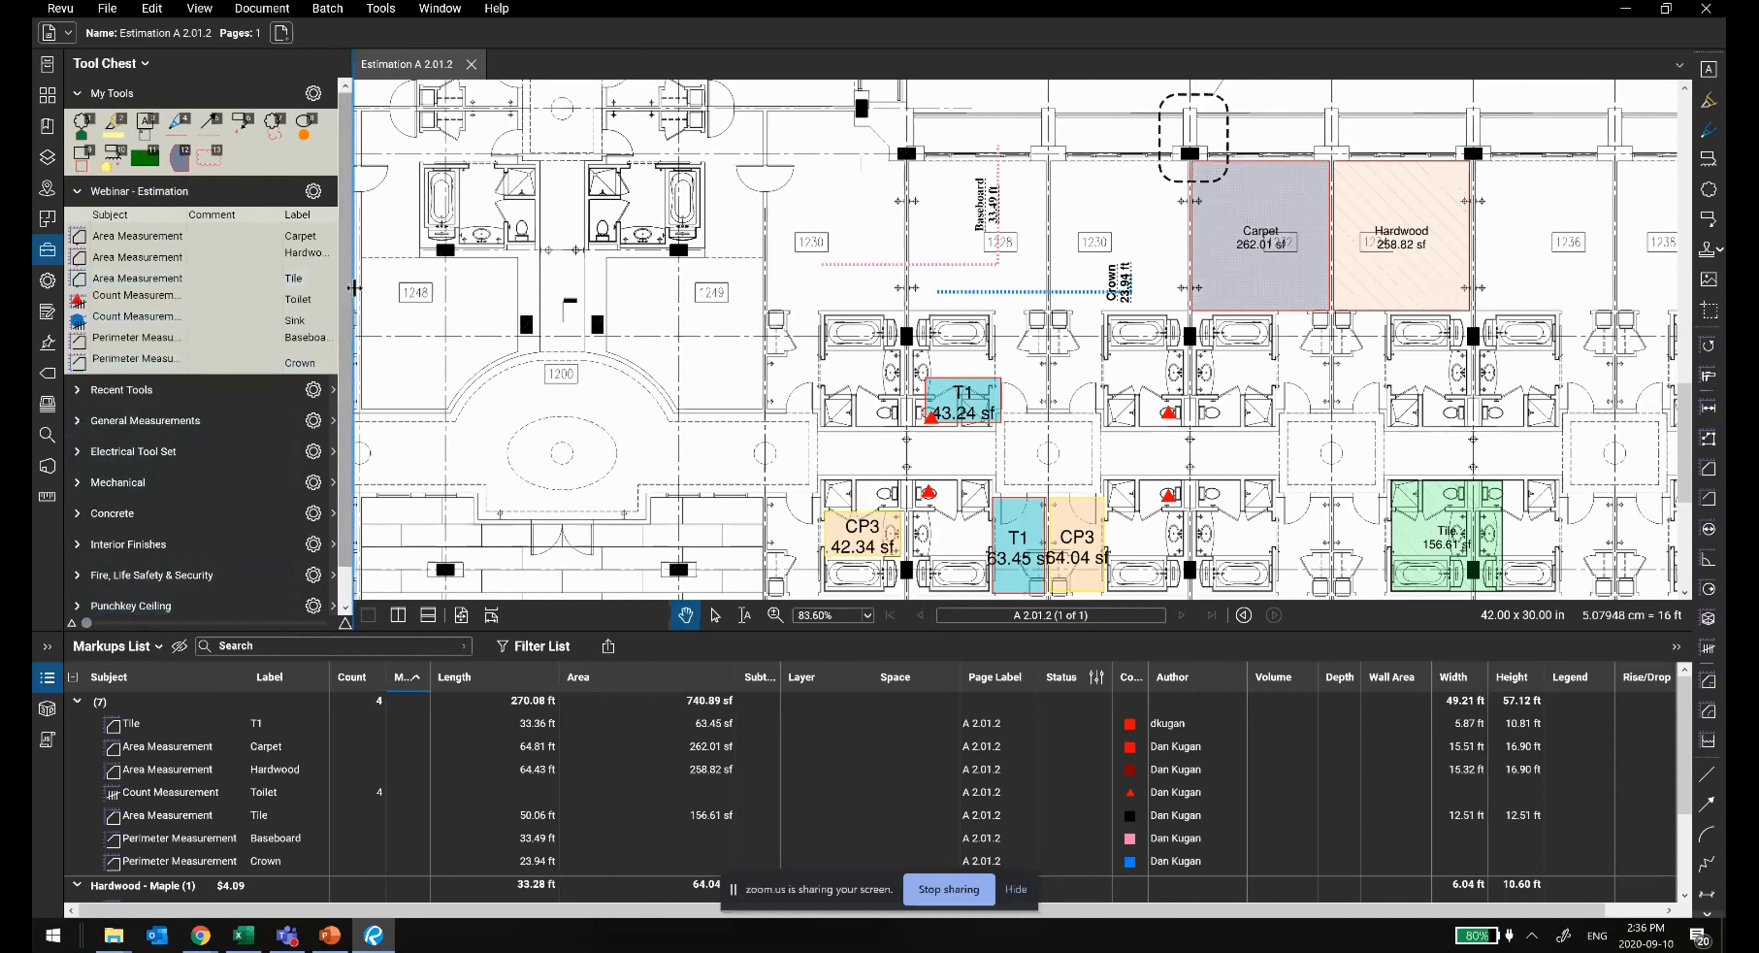
pyautogui.moveTo(353, 288); pyautogui.dragTo(384, 287)
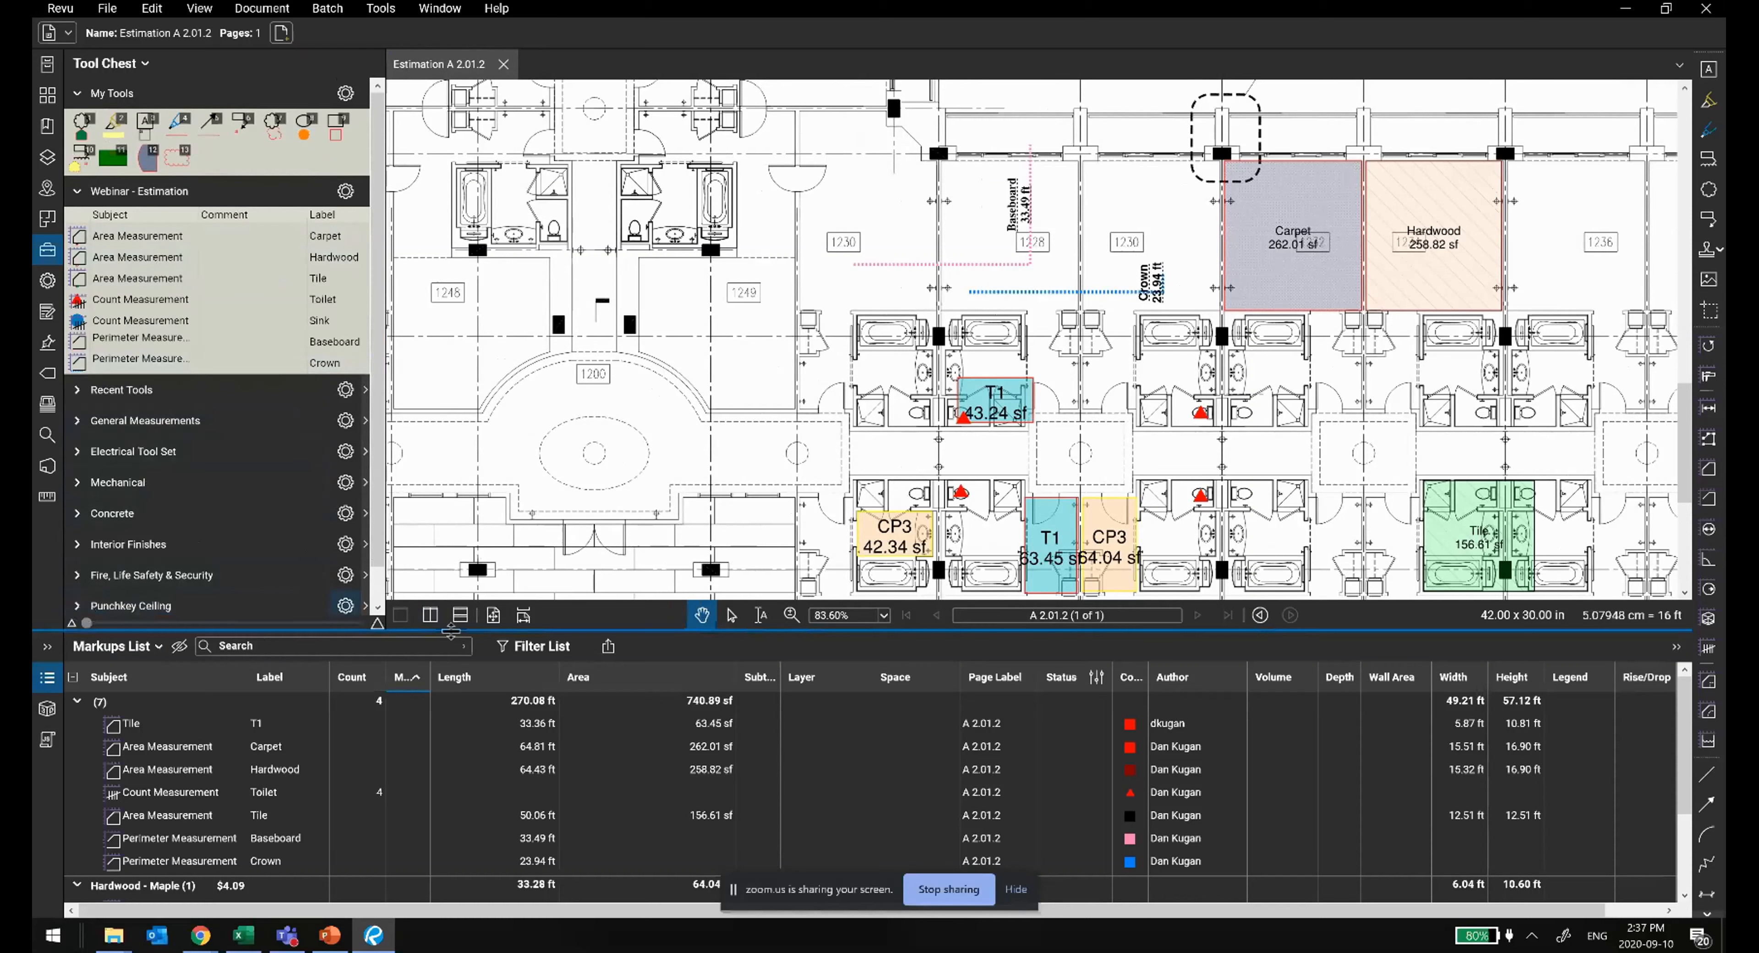
pyautogui.moveTo(450, 630); pyautogui.dragTo(464, 734)
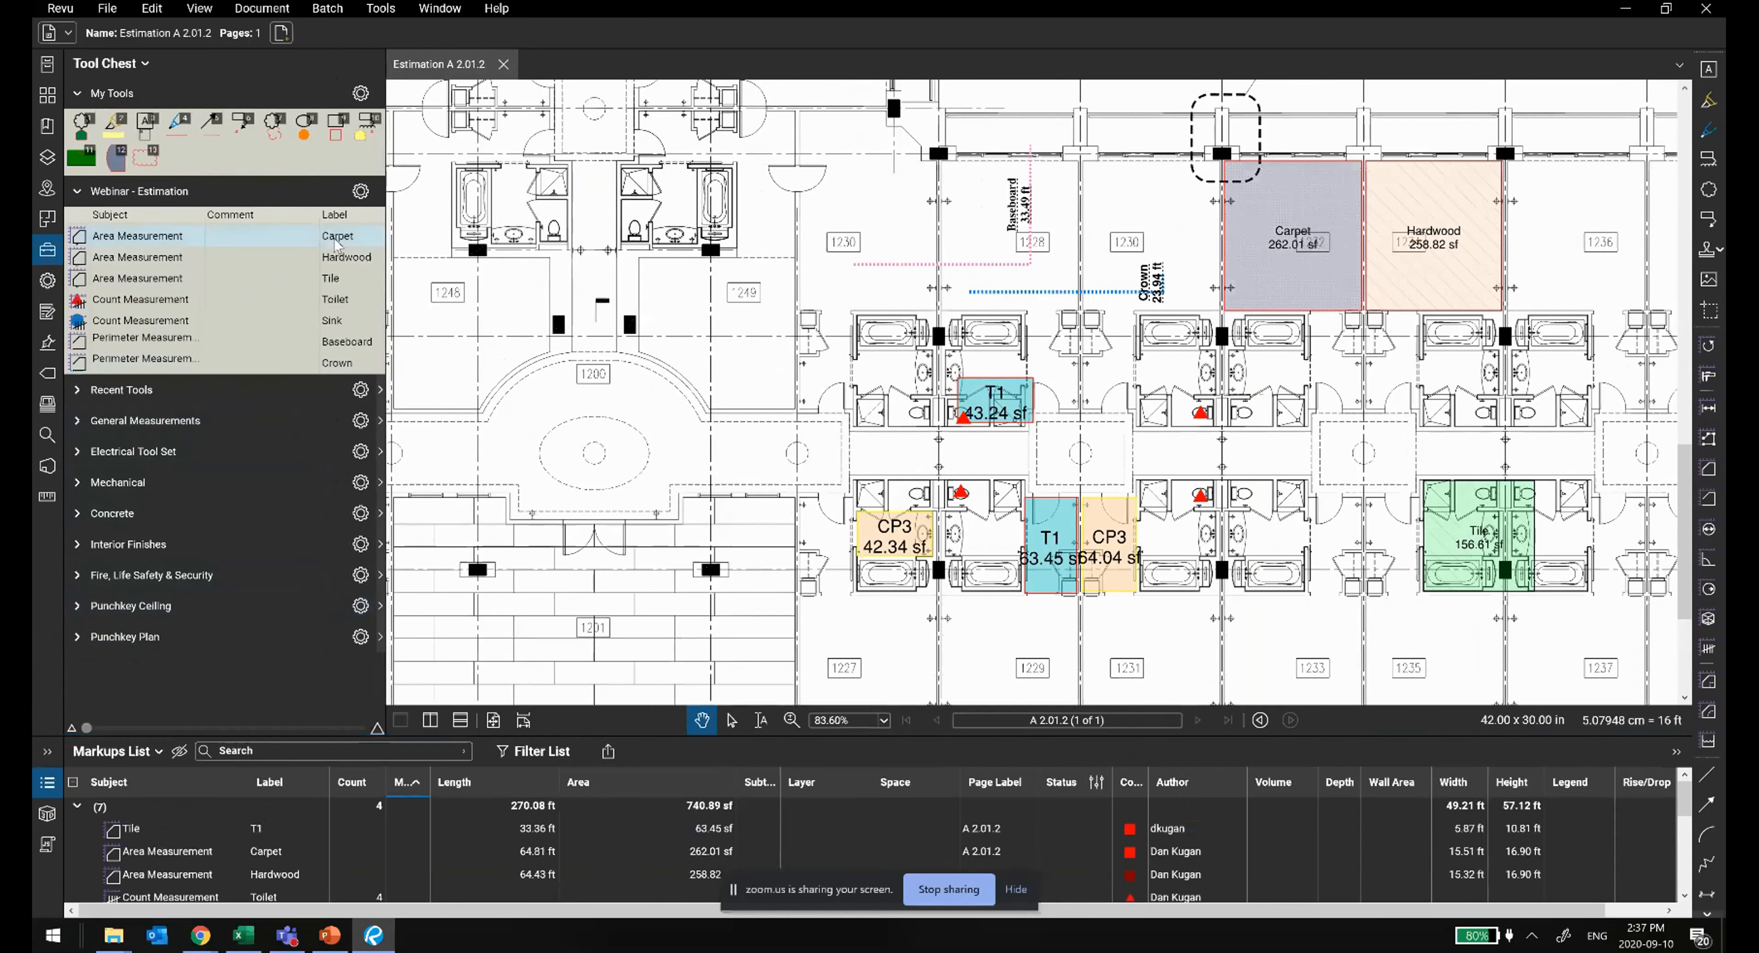
# Step: Switch the Webinar - Estimation tool set to symbol view and back to detail view
pyautogui.click(360, 191)
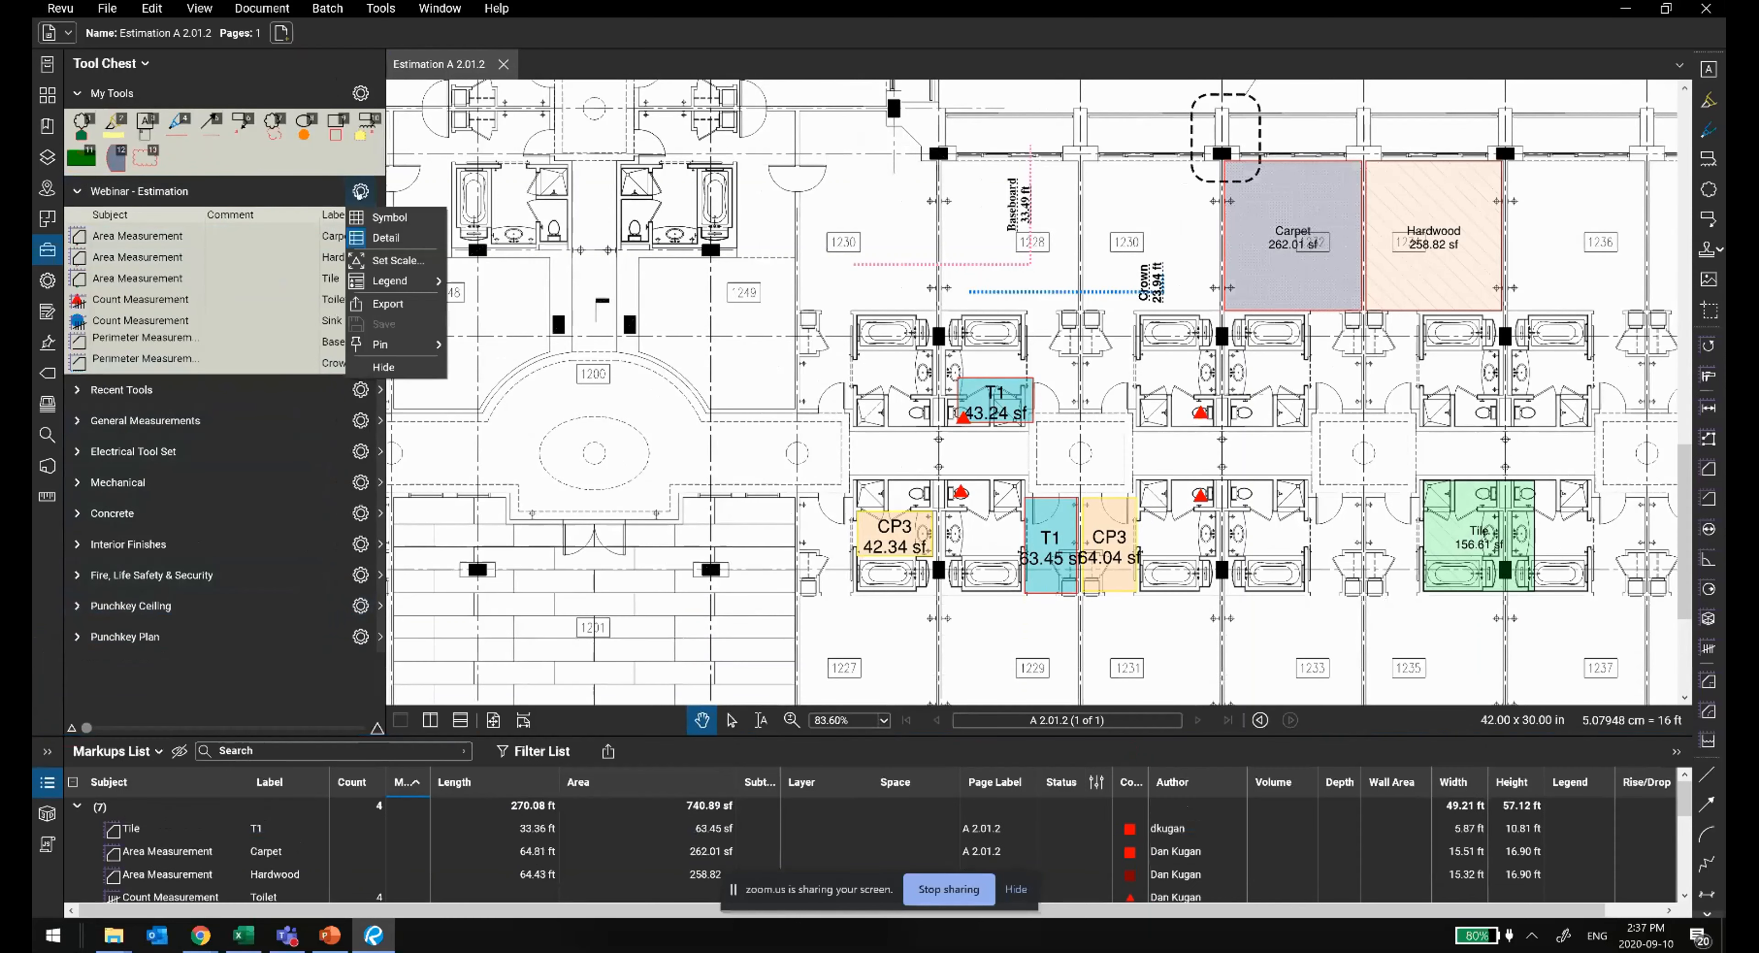
pyautogui.click(367, 217)
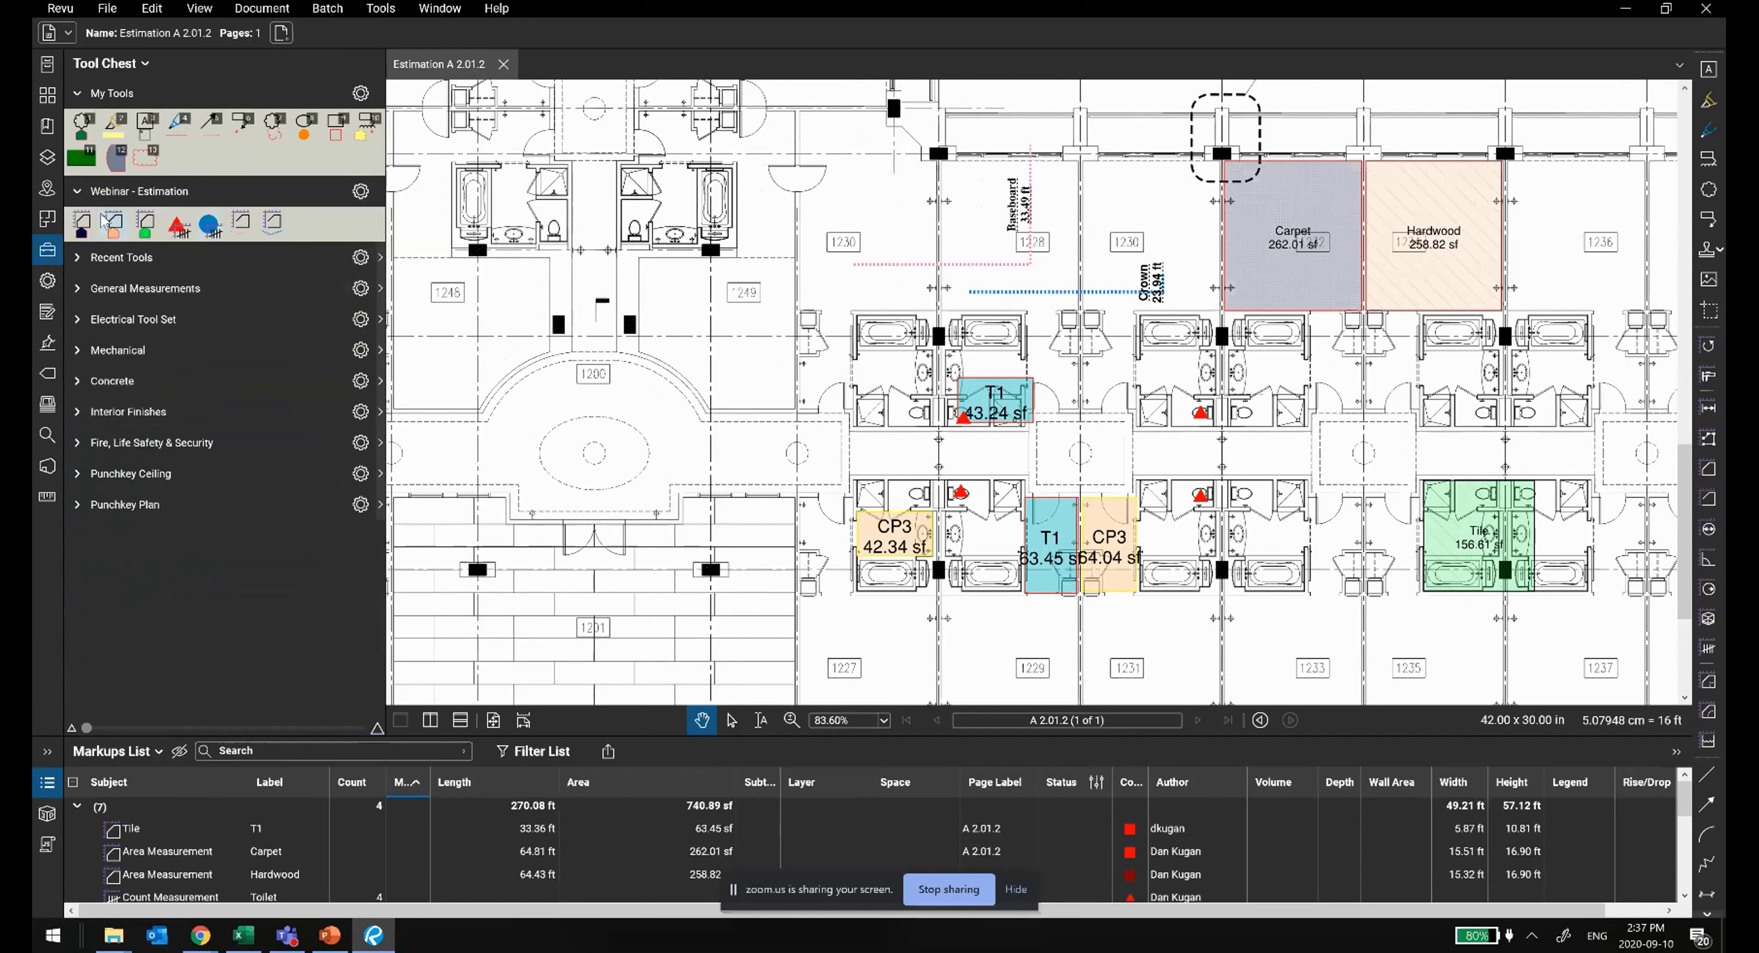
pyautogui.click(358, 192)
pyautogui.click(366, 252)
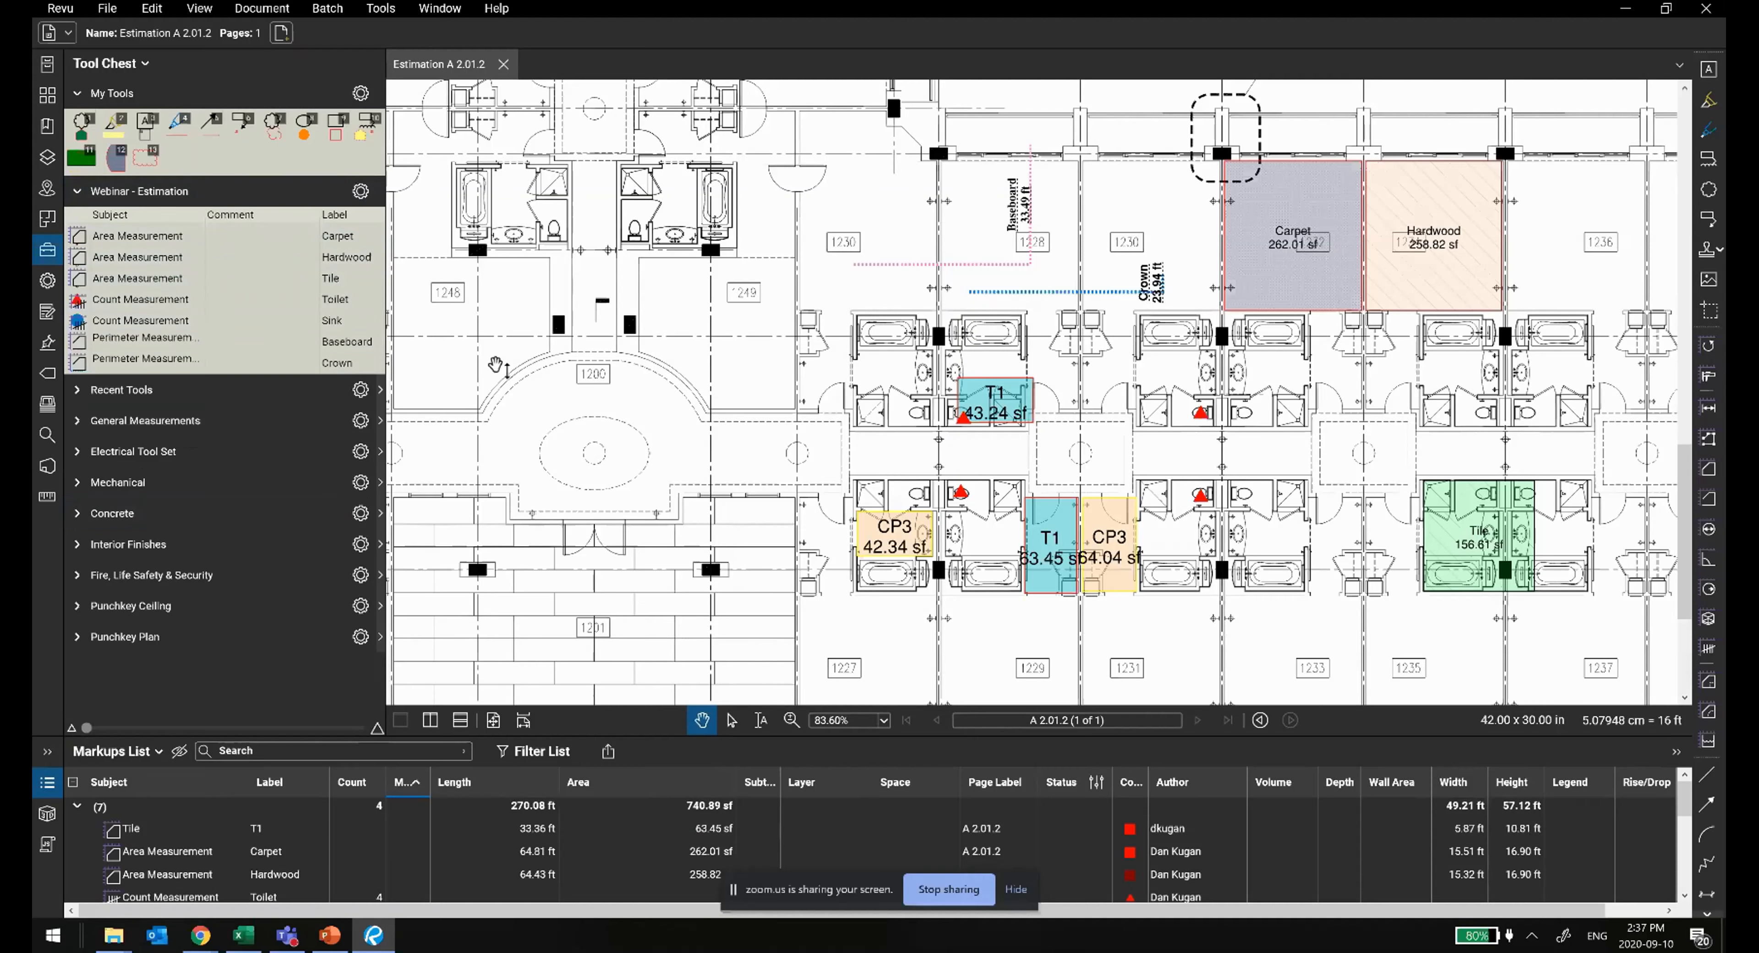
# Step: Select the Hardwood - Maple flooring markup in an enlarged Markups List and widen the Subtotal column to fit its values
pyautogui.click(158, 751)
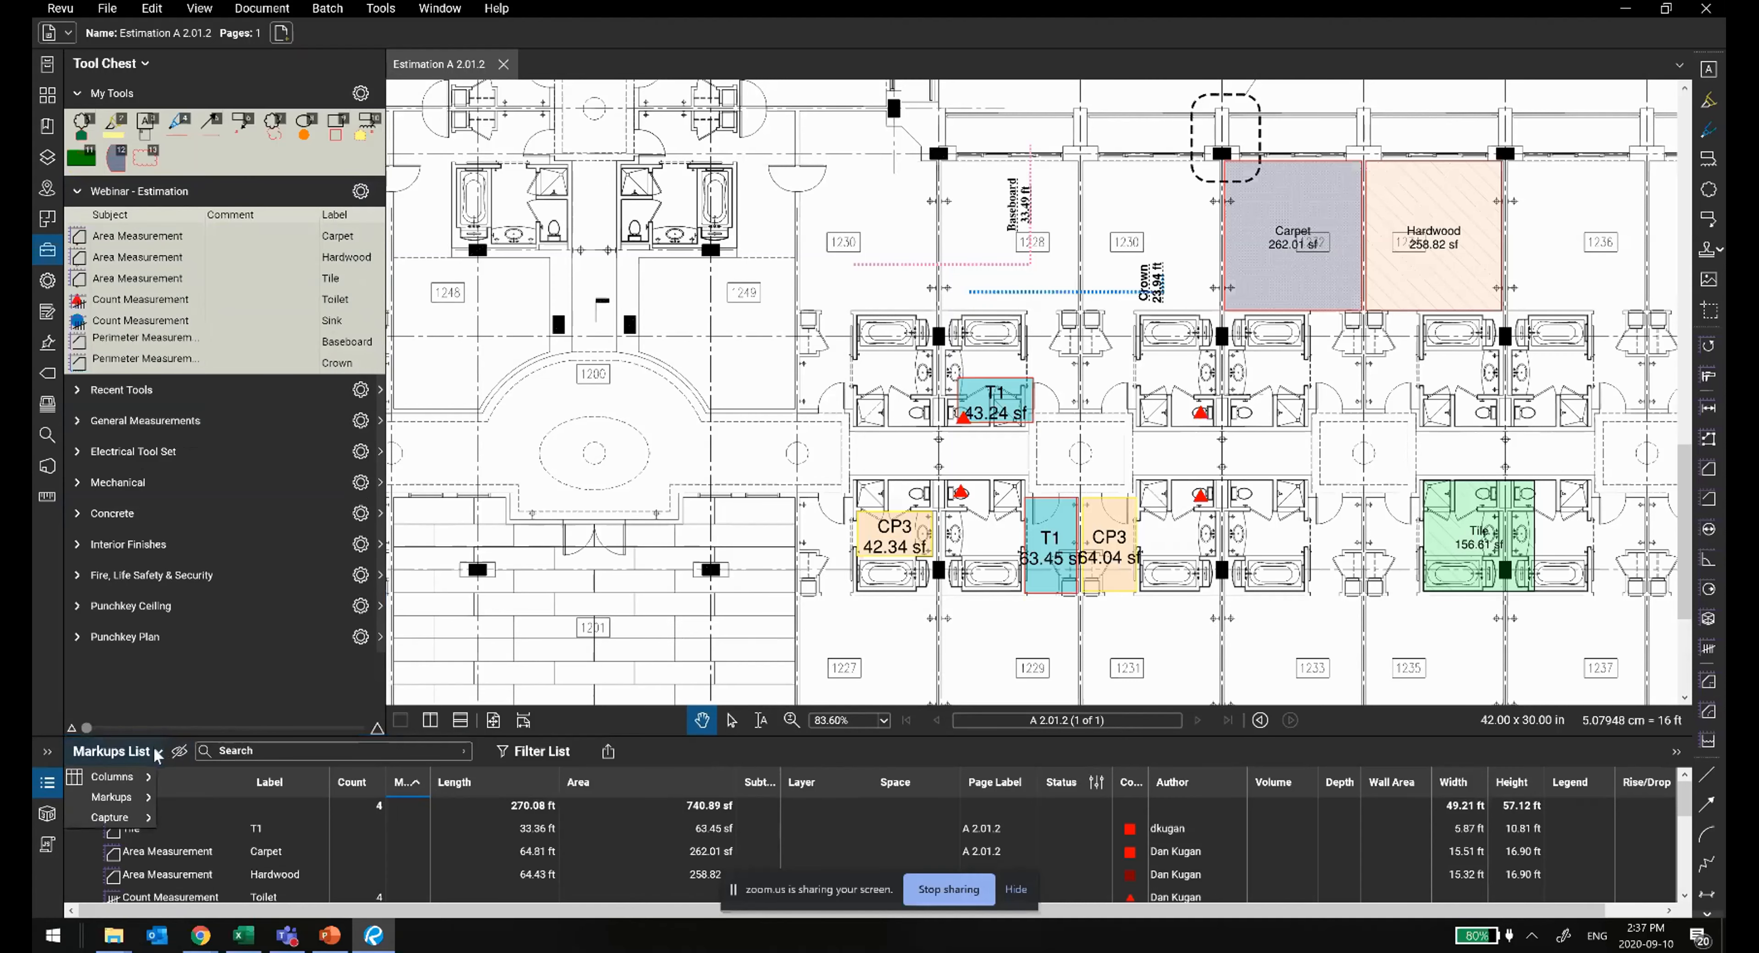
pyautogui.click(456, 767)
pyautogui.moveTo(648, 736); pyautogui.dragTo(648, 517)
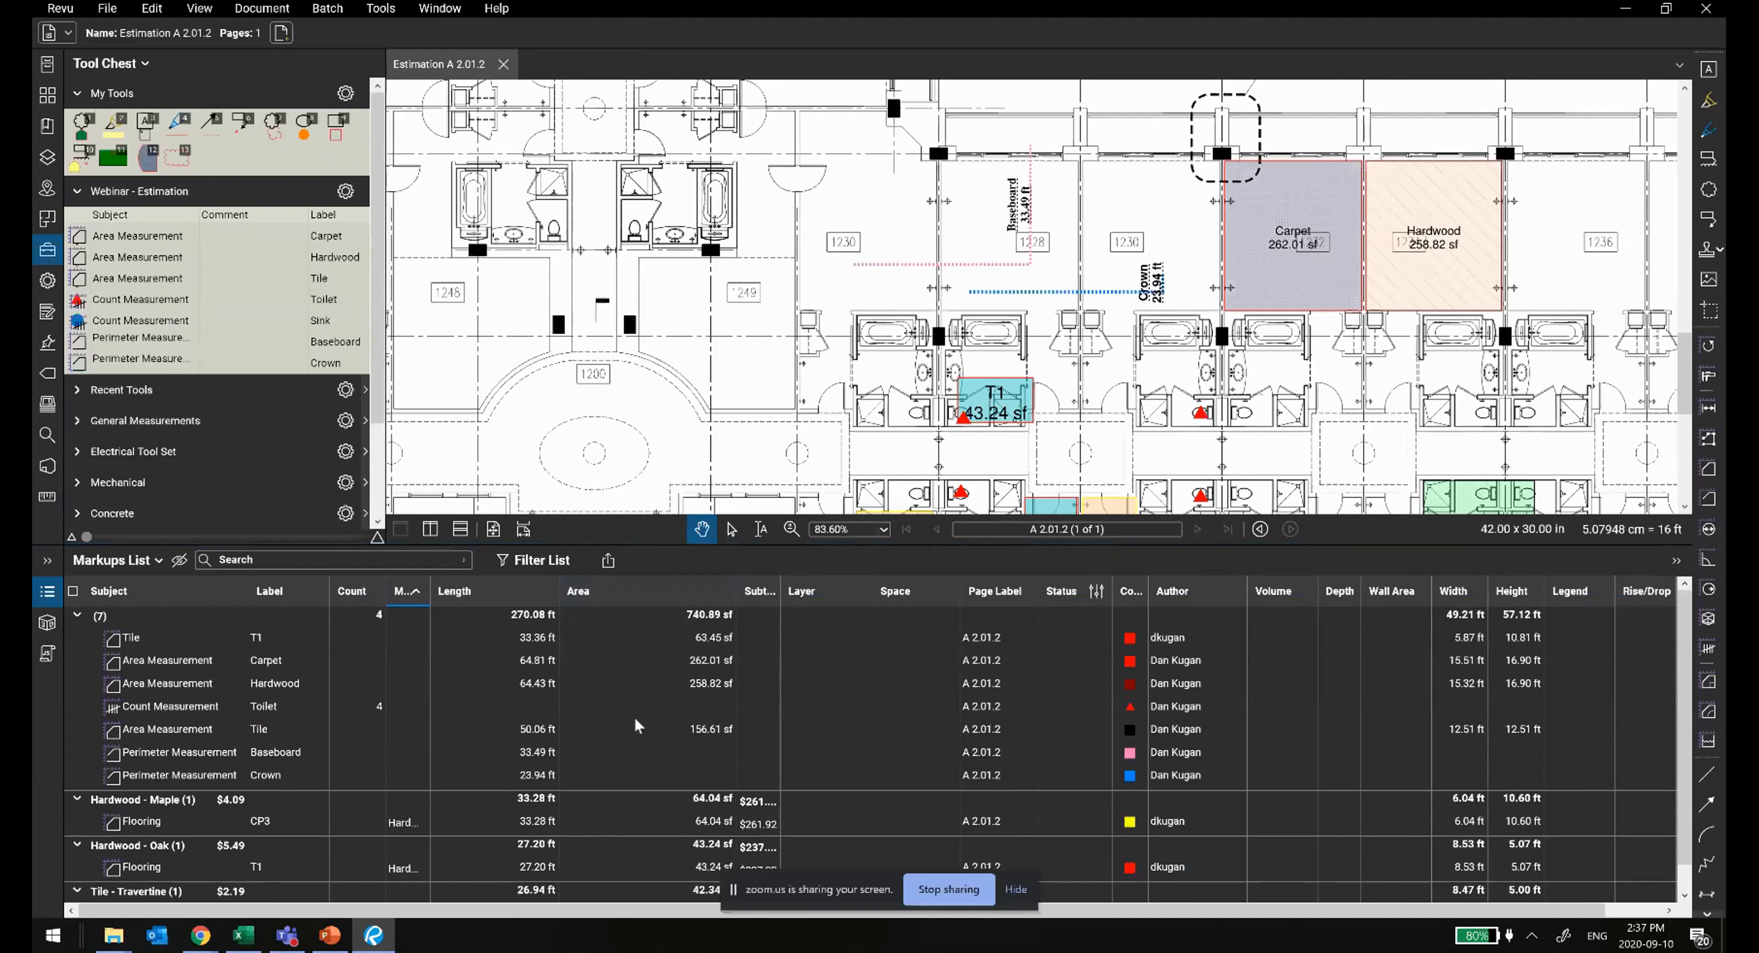
pyautogui.click(189, 816)
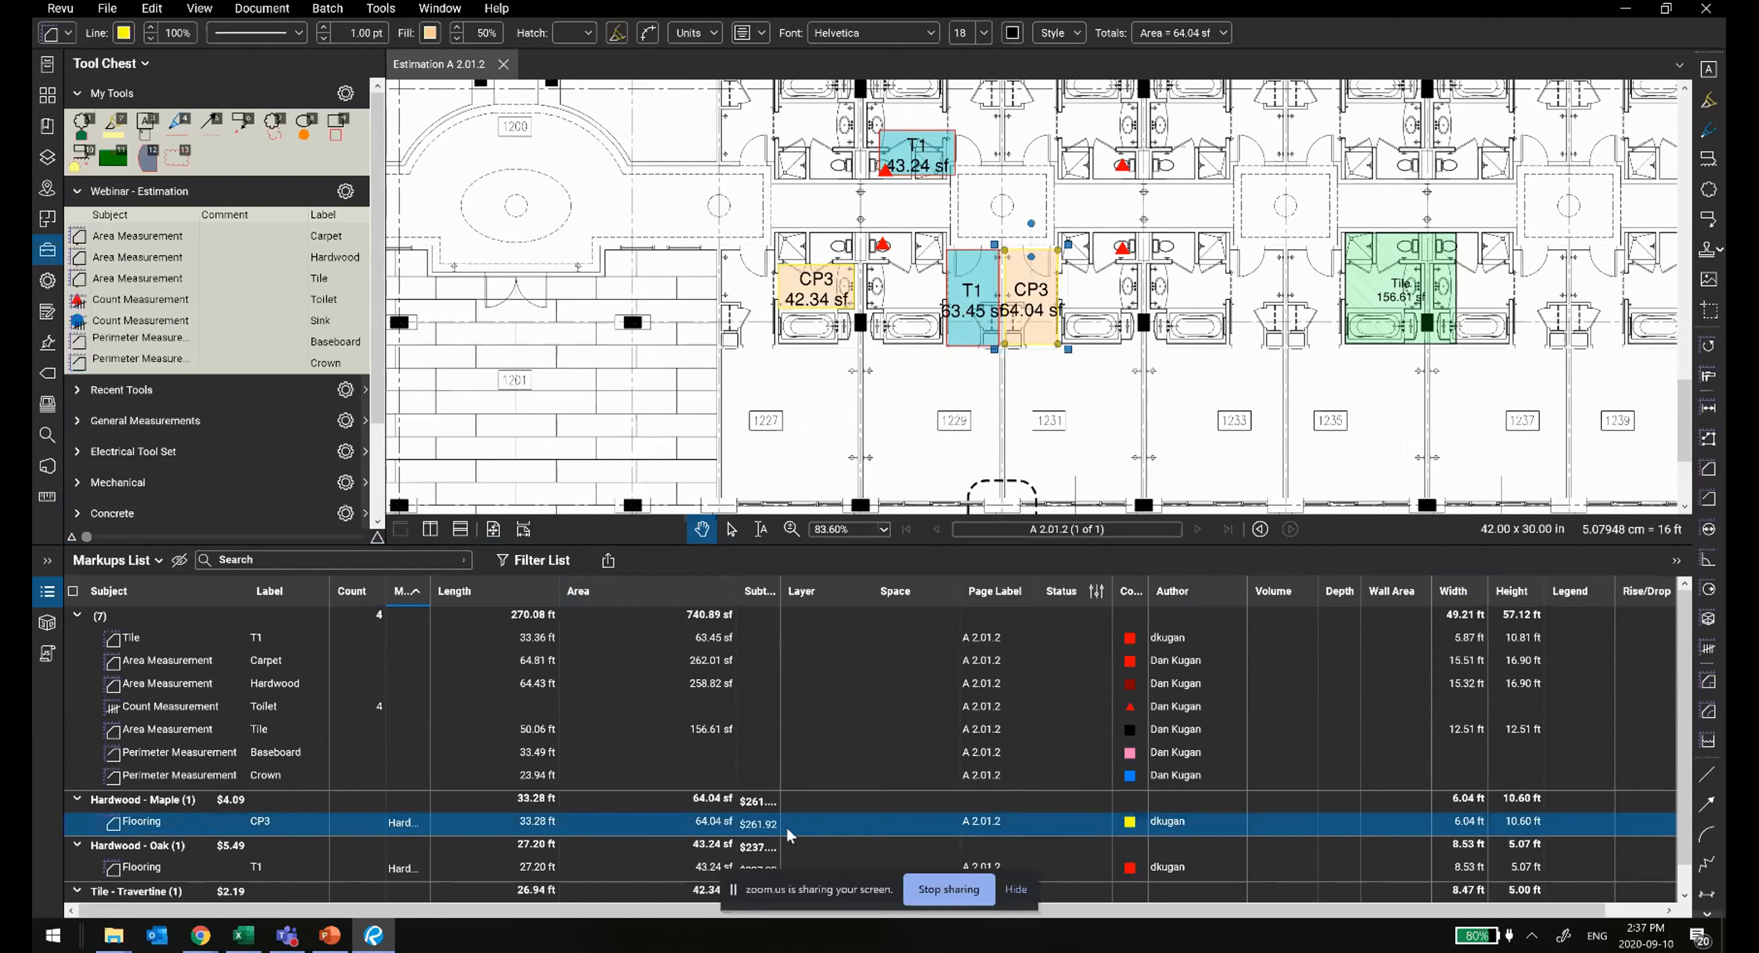
pyautogui.doubleClick(781, 589)
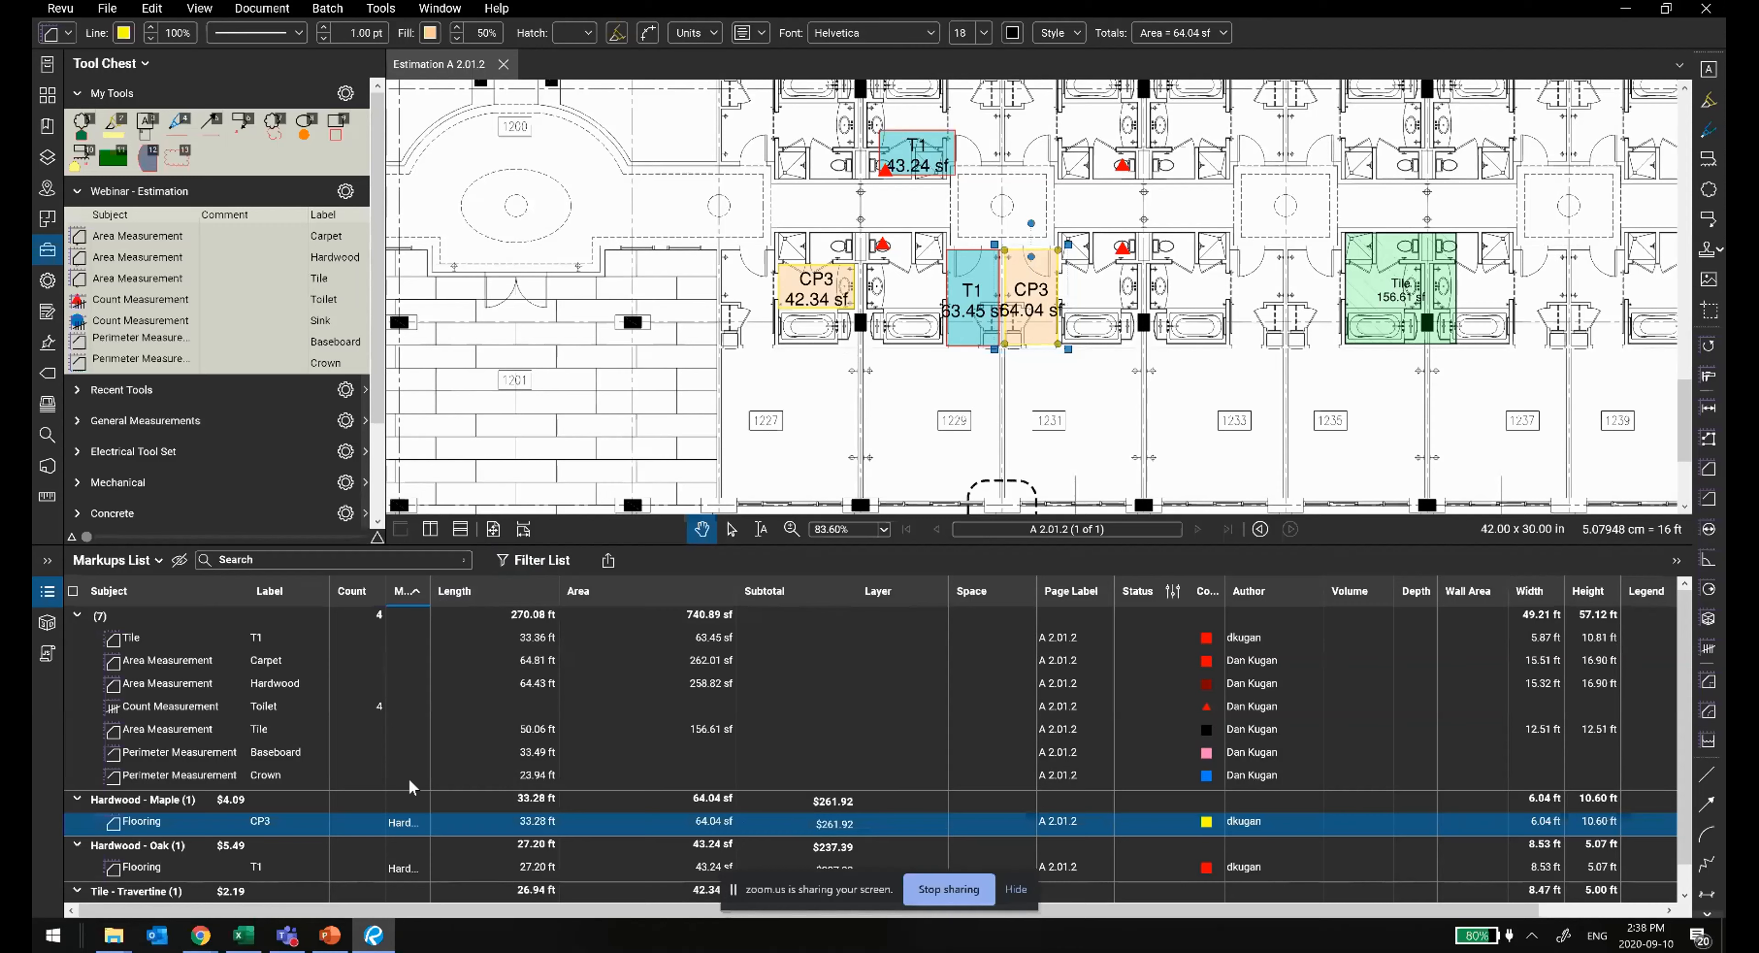
# Step: Reshape the CP3 Tile - Travertine flooring area by its corner points so it covers room 1227, about 407 sf
pyautogui.click(811, 305)
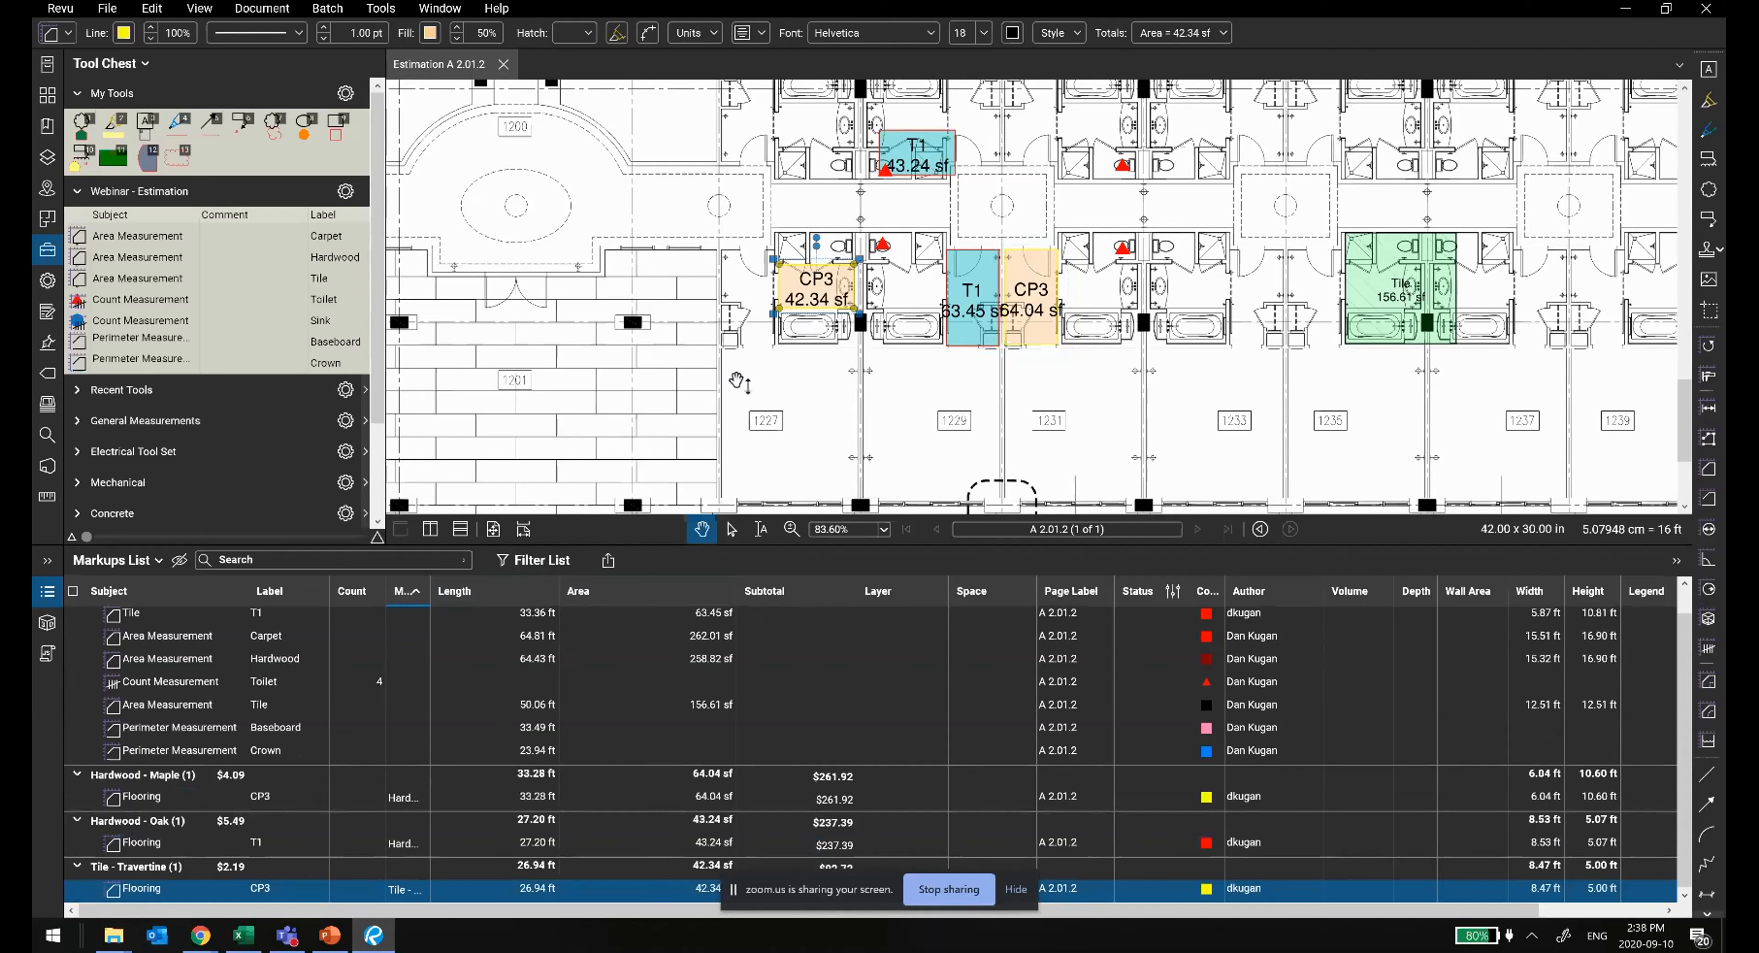
pyautogui.moveTo(780, 311); pyautogui.dragTo(668, 389)
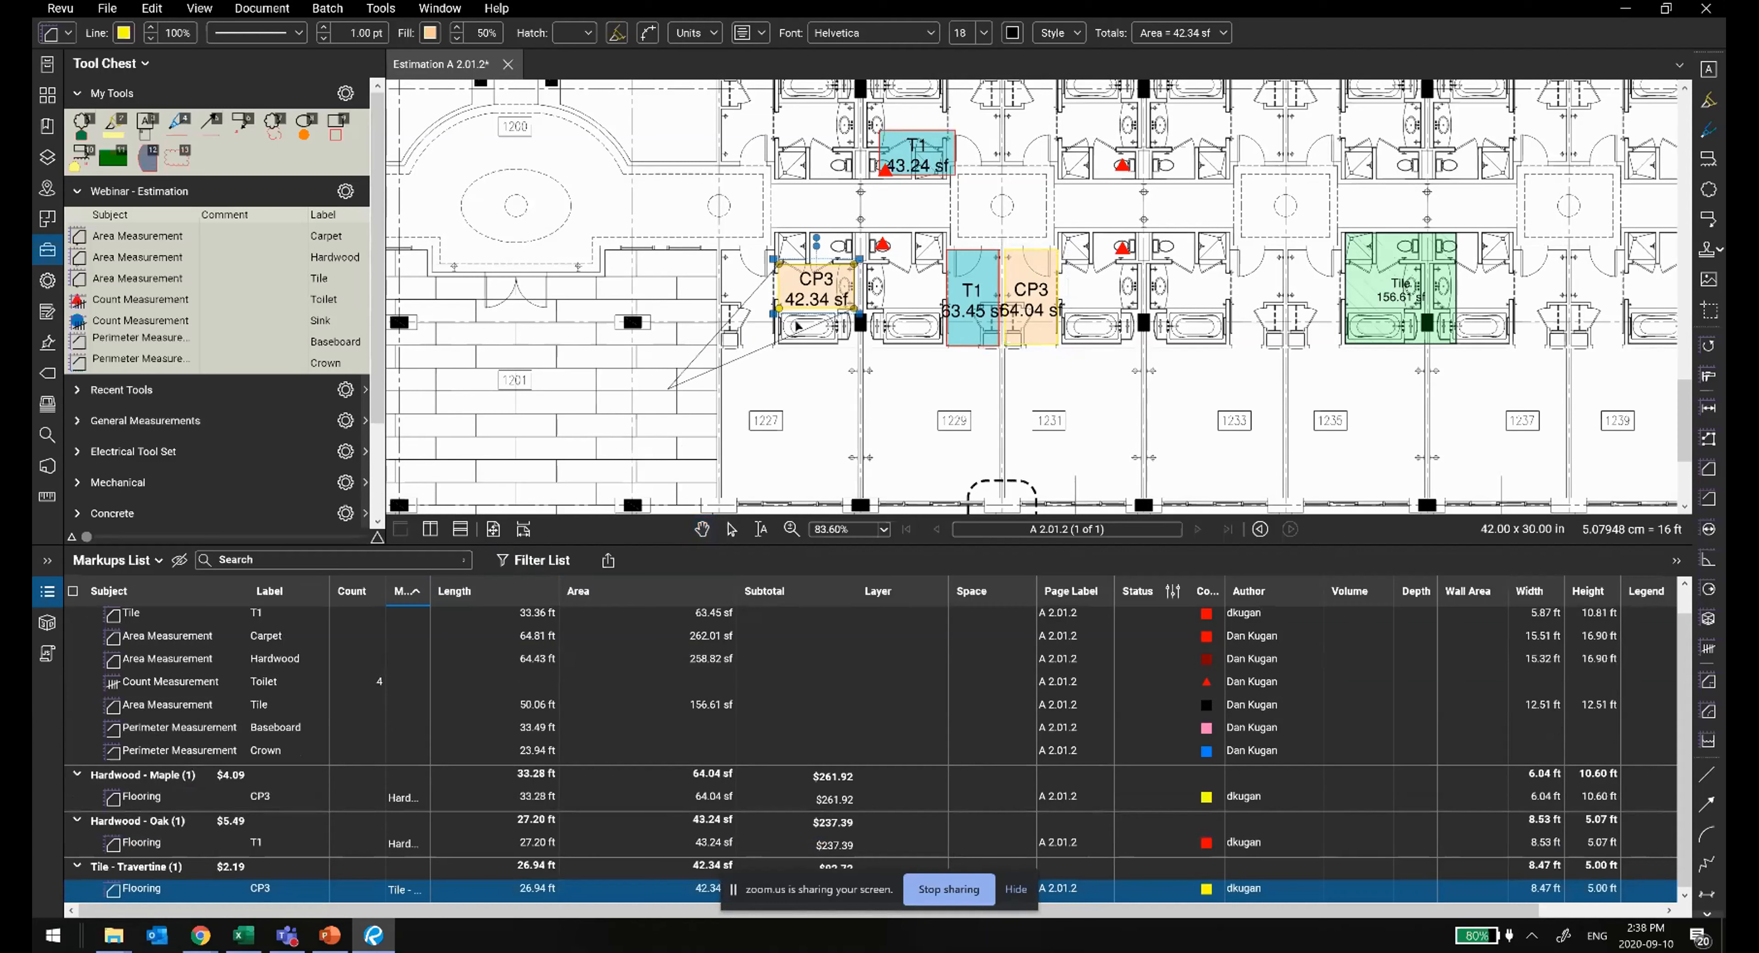
pyautogui.rightClick(821, 318)
pyautogui.click(754, 413)
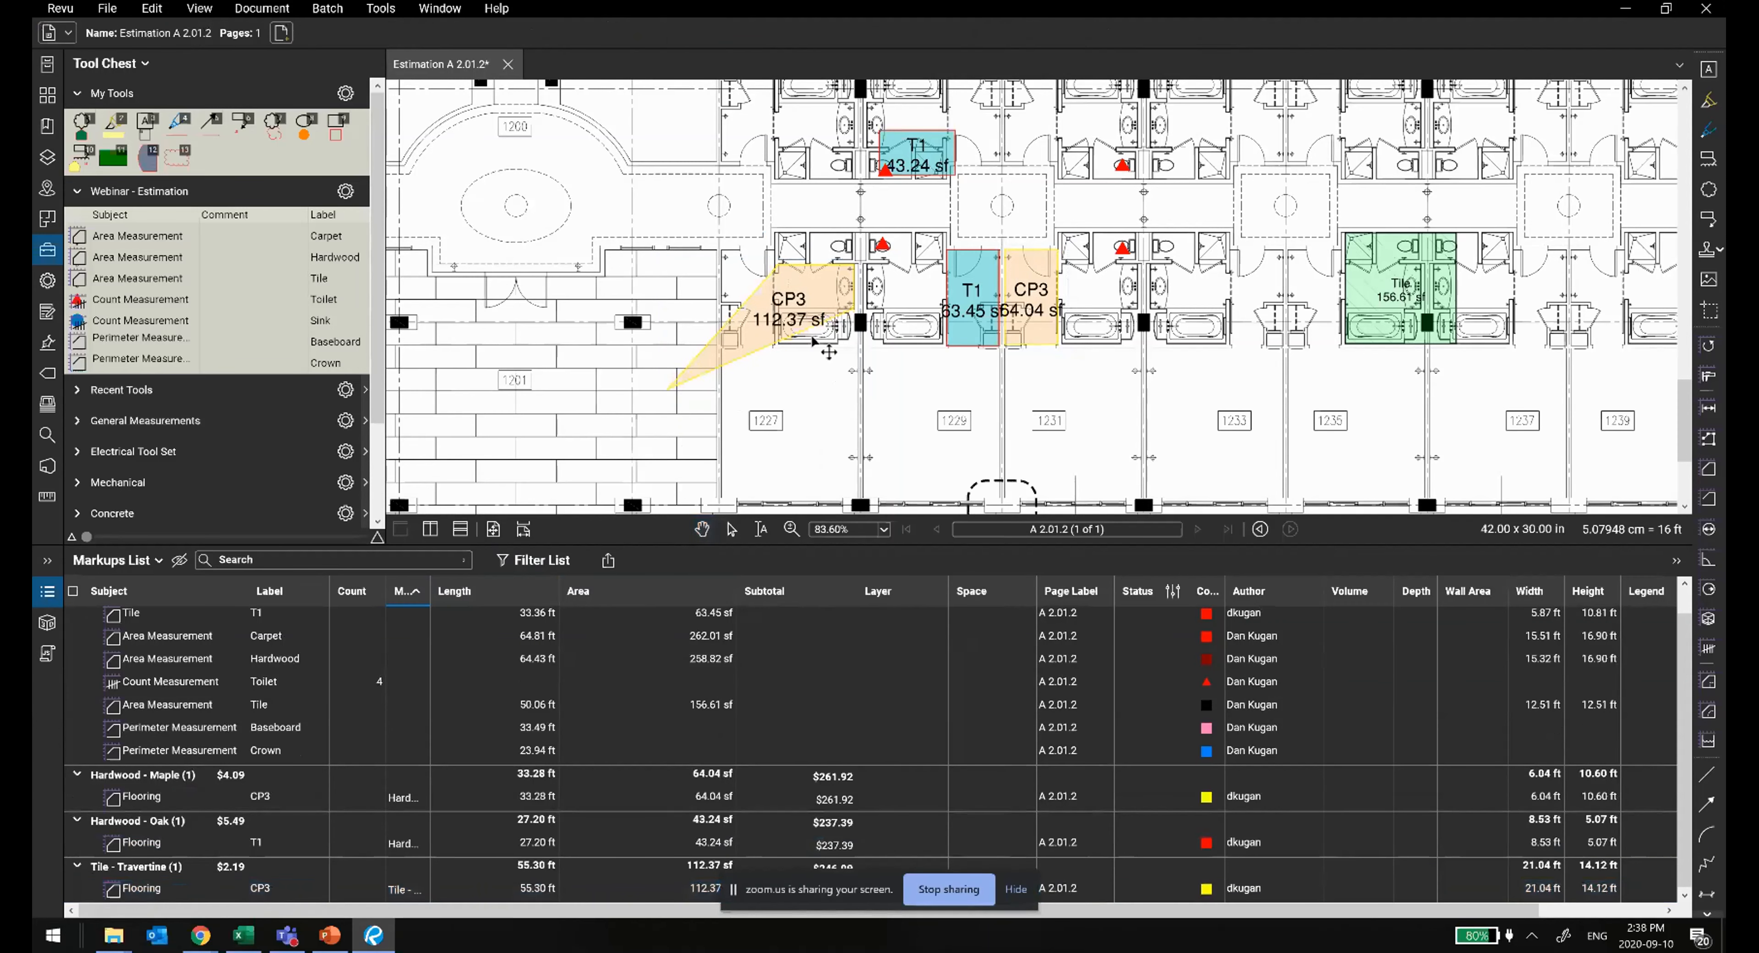
pyautogui.click(819, 321)
pyautogui.moveTo(855, 308); pyautogui.dragTo(859, 492)
pyautogui.moveTo(667, 390)
pyautogui.mouseDown()
pyautogui.moveTo(725, 495)
pyautogui.moveTo(722, 448)
pyautogui.mouseUp()
pyautogui.scroll(-1, 725, 495)
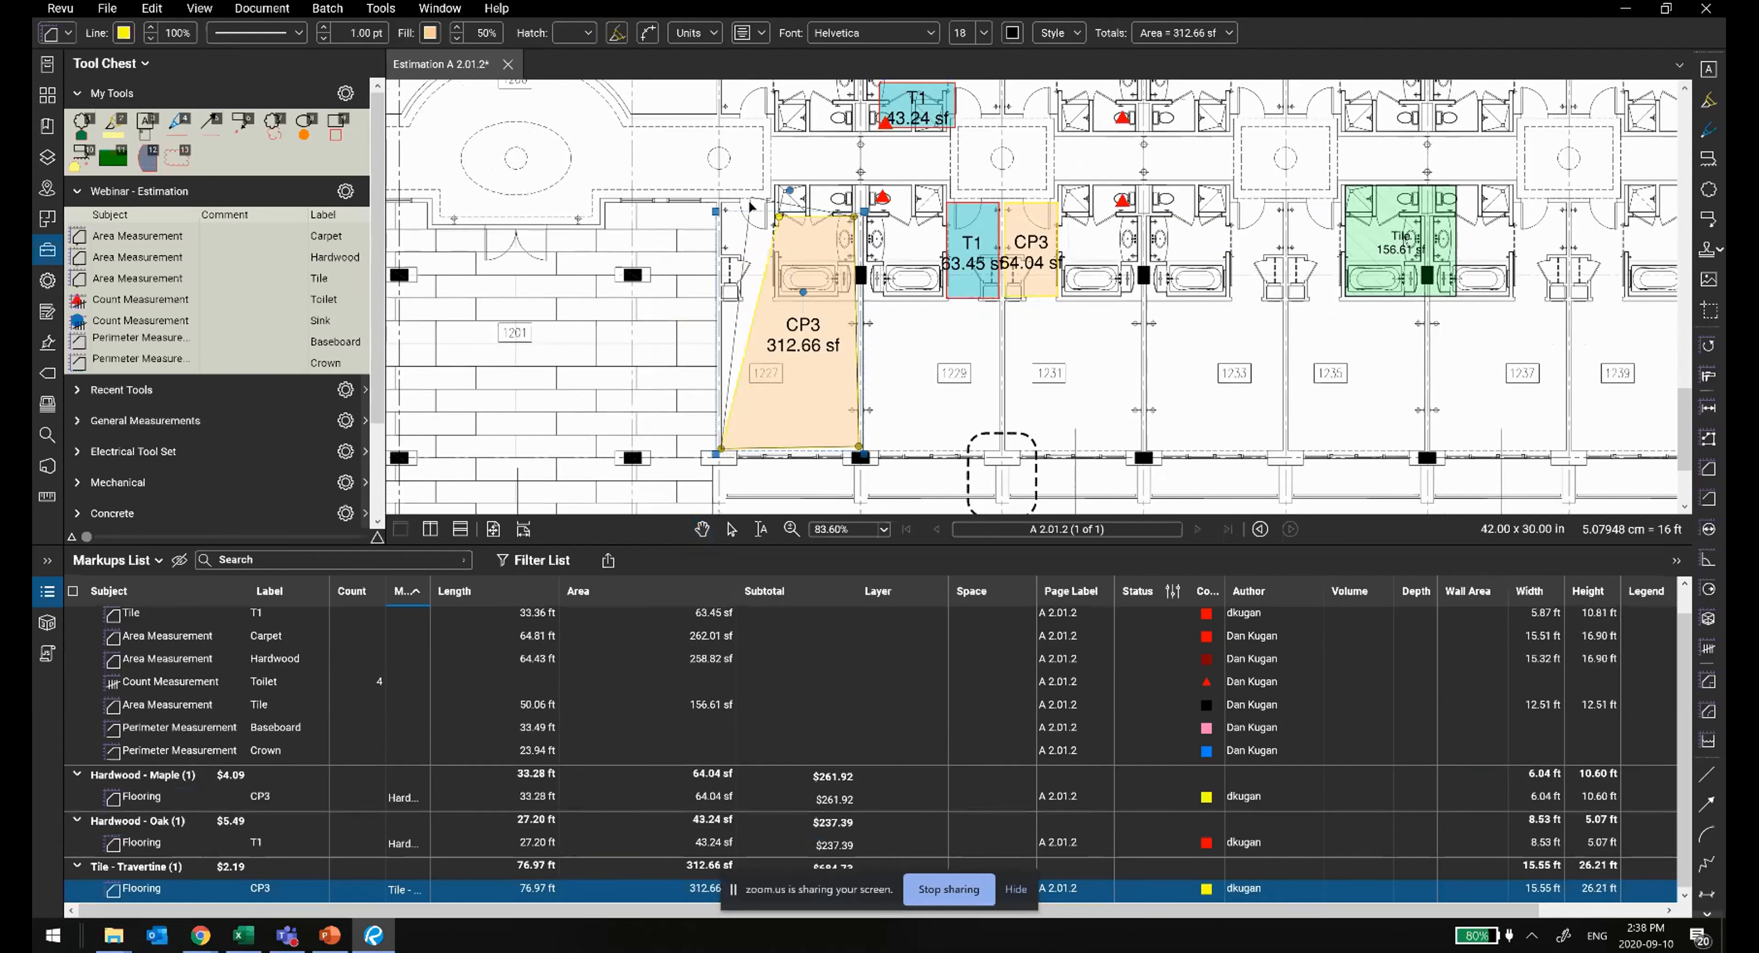
pyautogui.moveTo(778, 217); pyautogui.dragTo(721, 205)
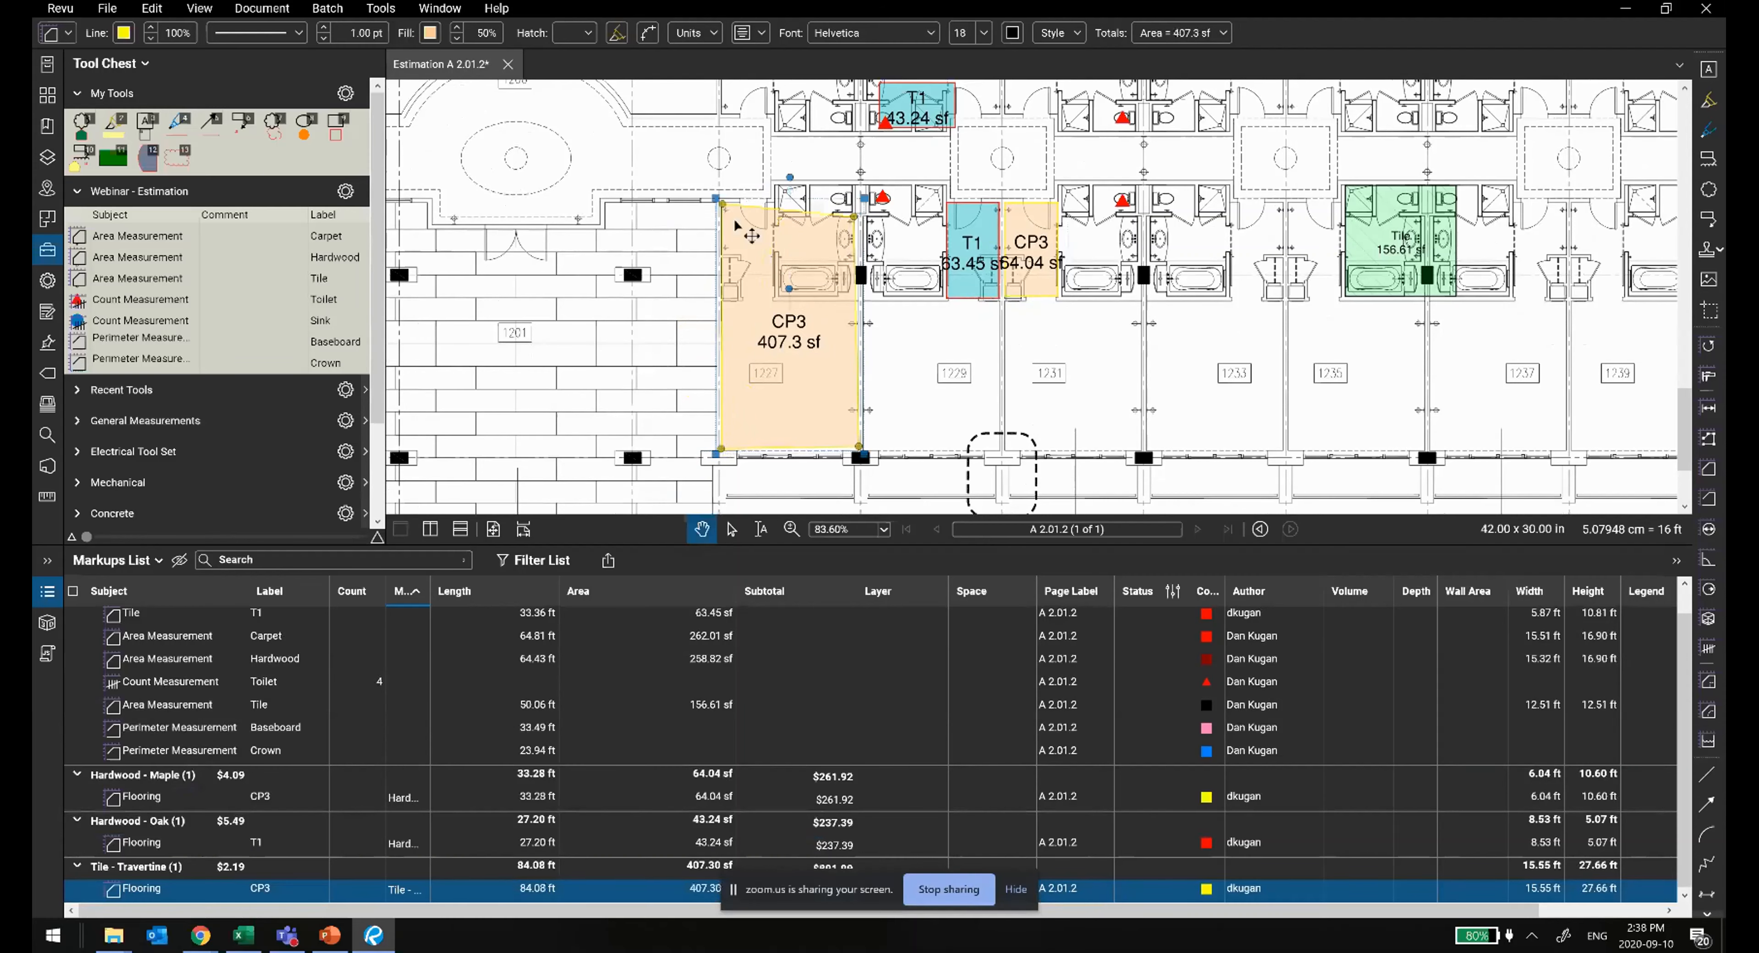
# Step: Try to align the enlarged CP3 area's corner with the inner wall corner beside room 1227's entrance door
pyautogui.click(719, 181)
pyautogui.scroll(8, 719, 181)
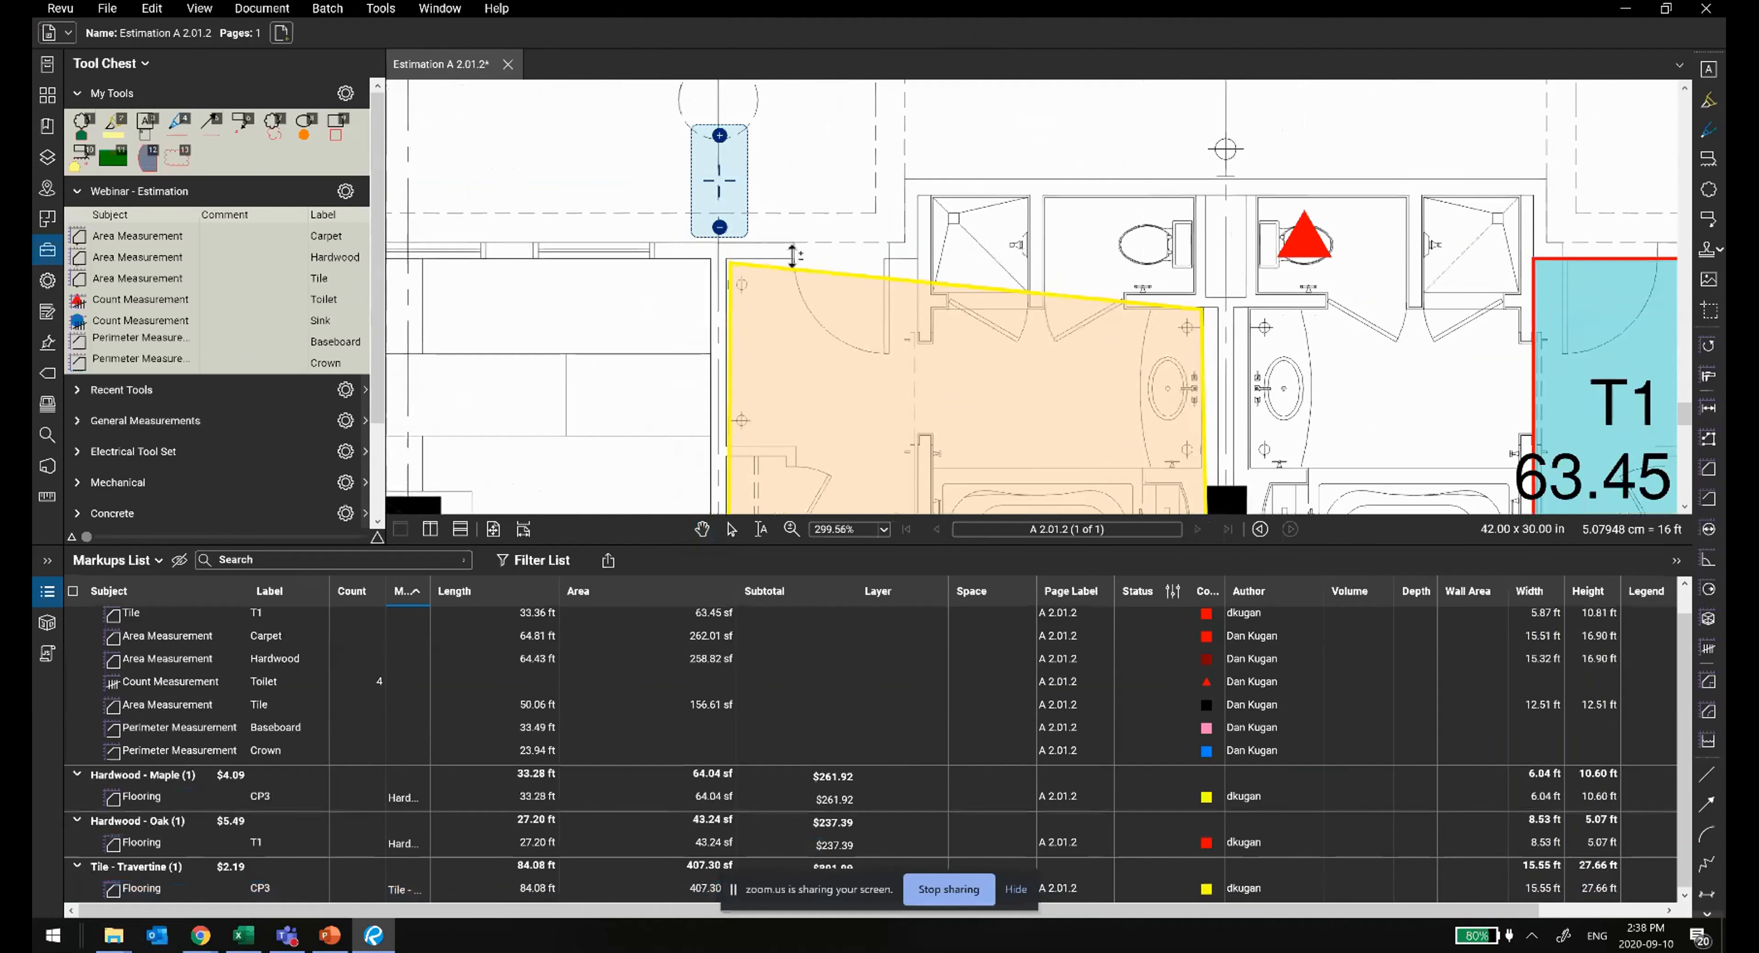
pyautogui.click(684, 268)
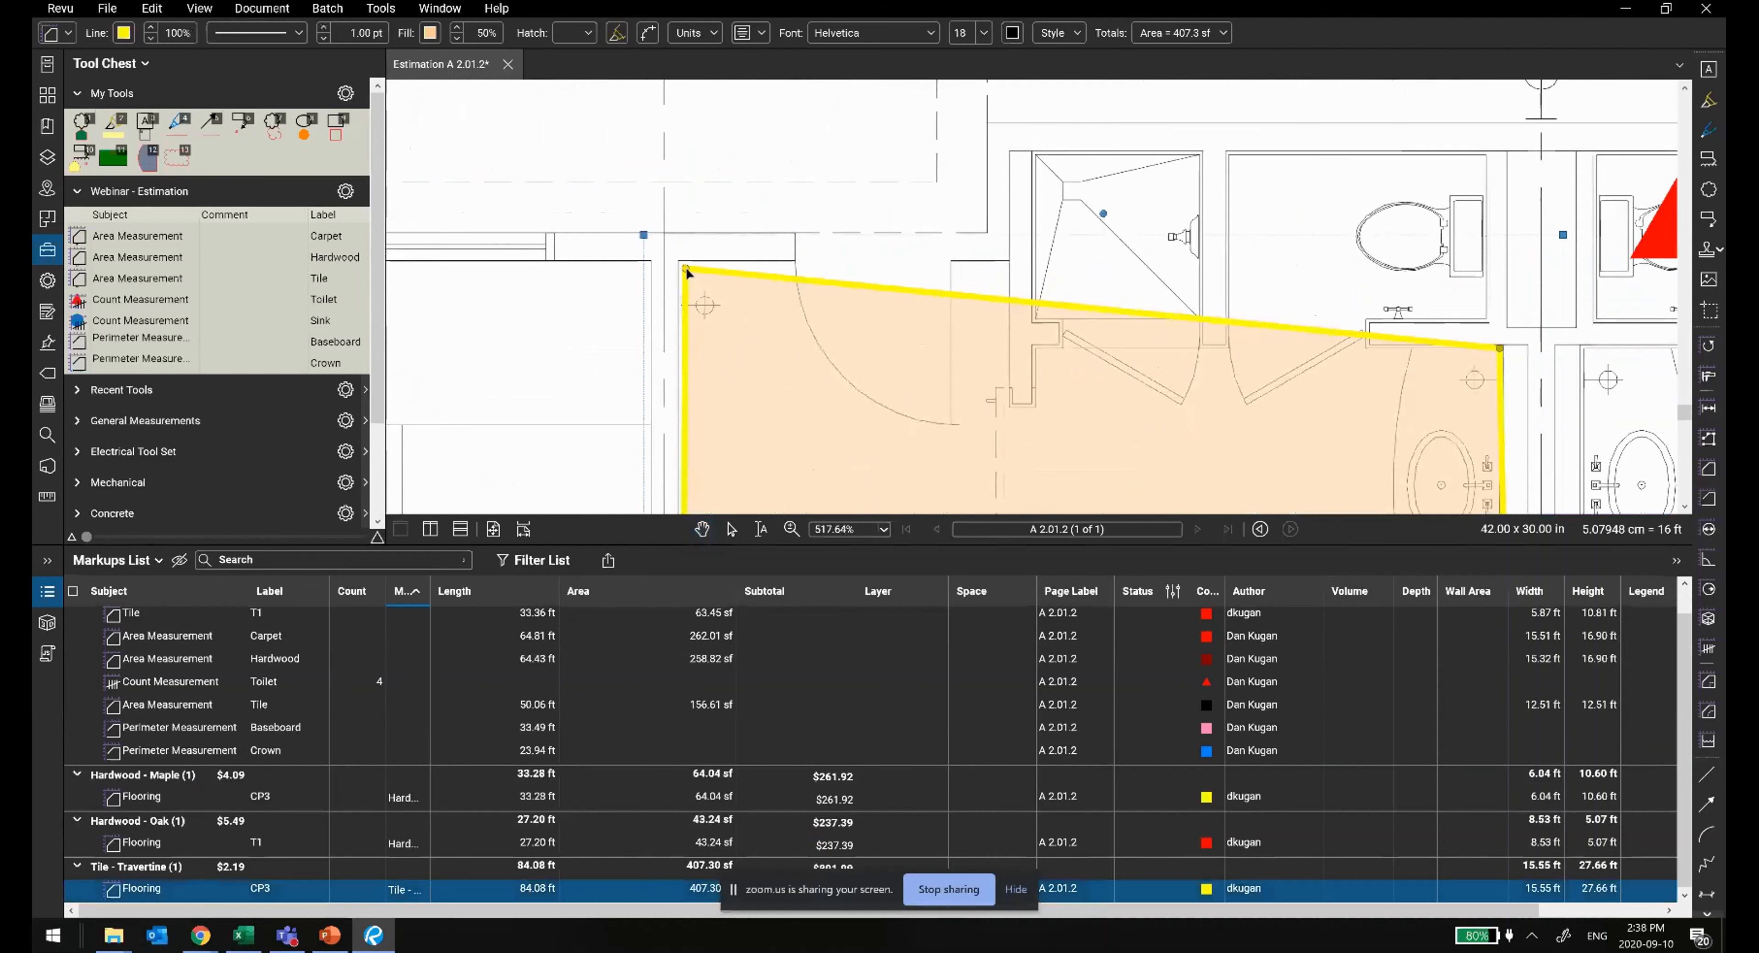
pyautogui.moveTo(680, 267); pyautogui.dragTo(686, 268)
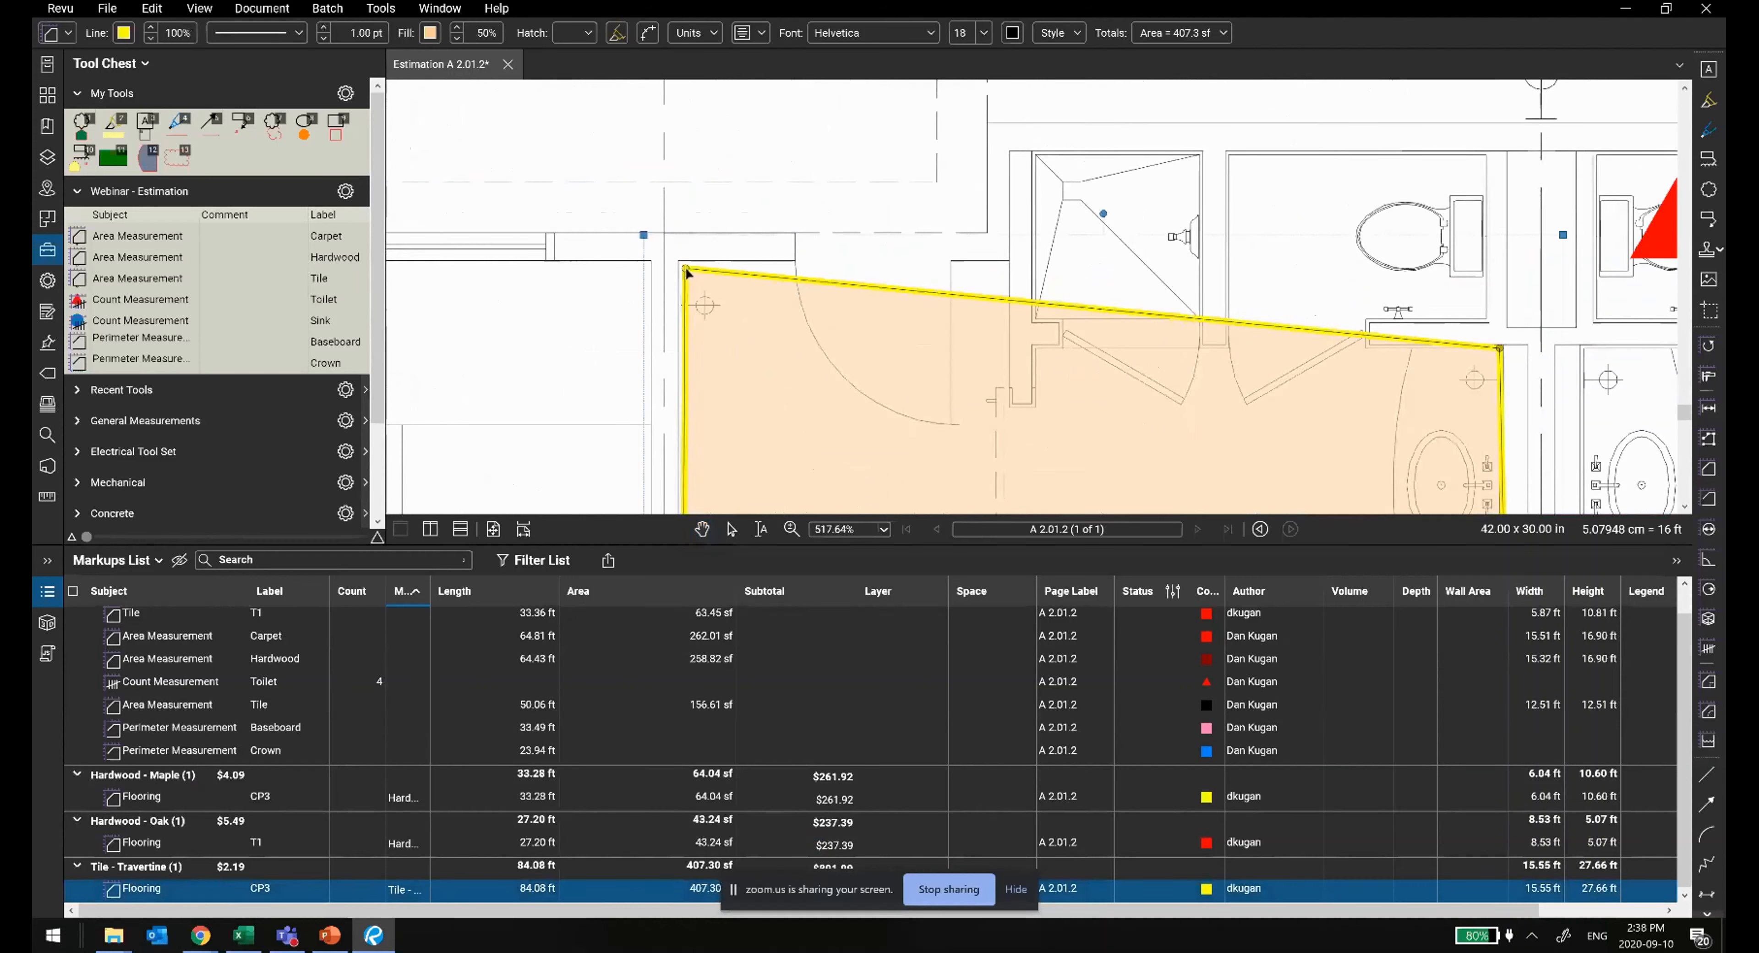
pyautogui.hotkey('shift', 'v')
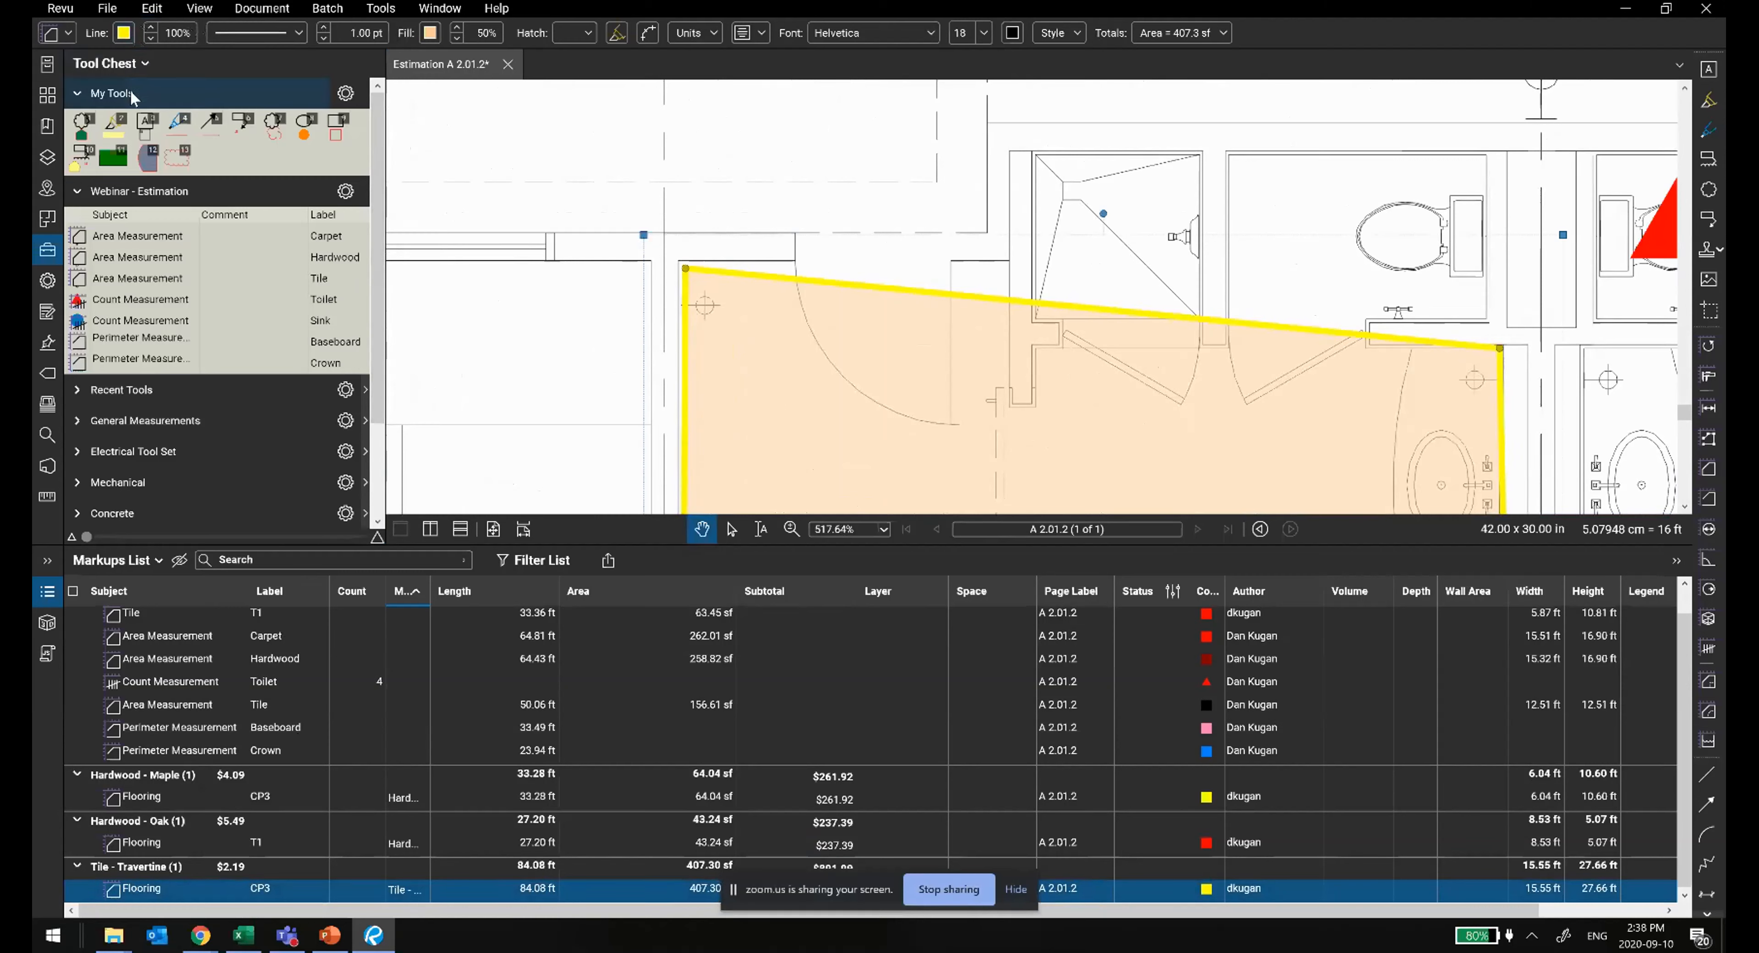
# Step: Look through the General preferences on the Options and Document pages and close them without changes
pyautogui.click(107, 8)
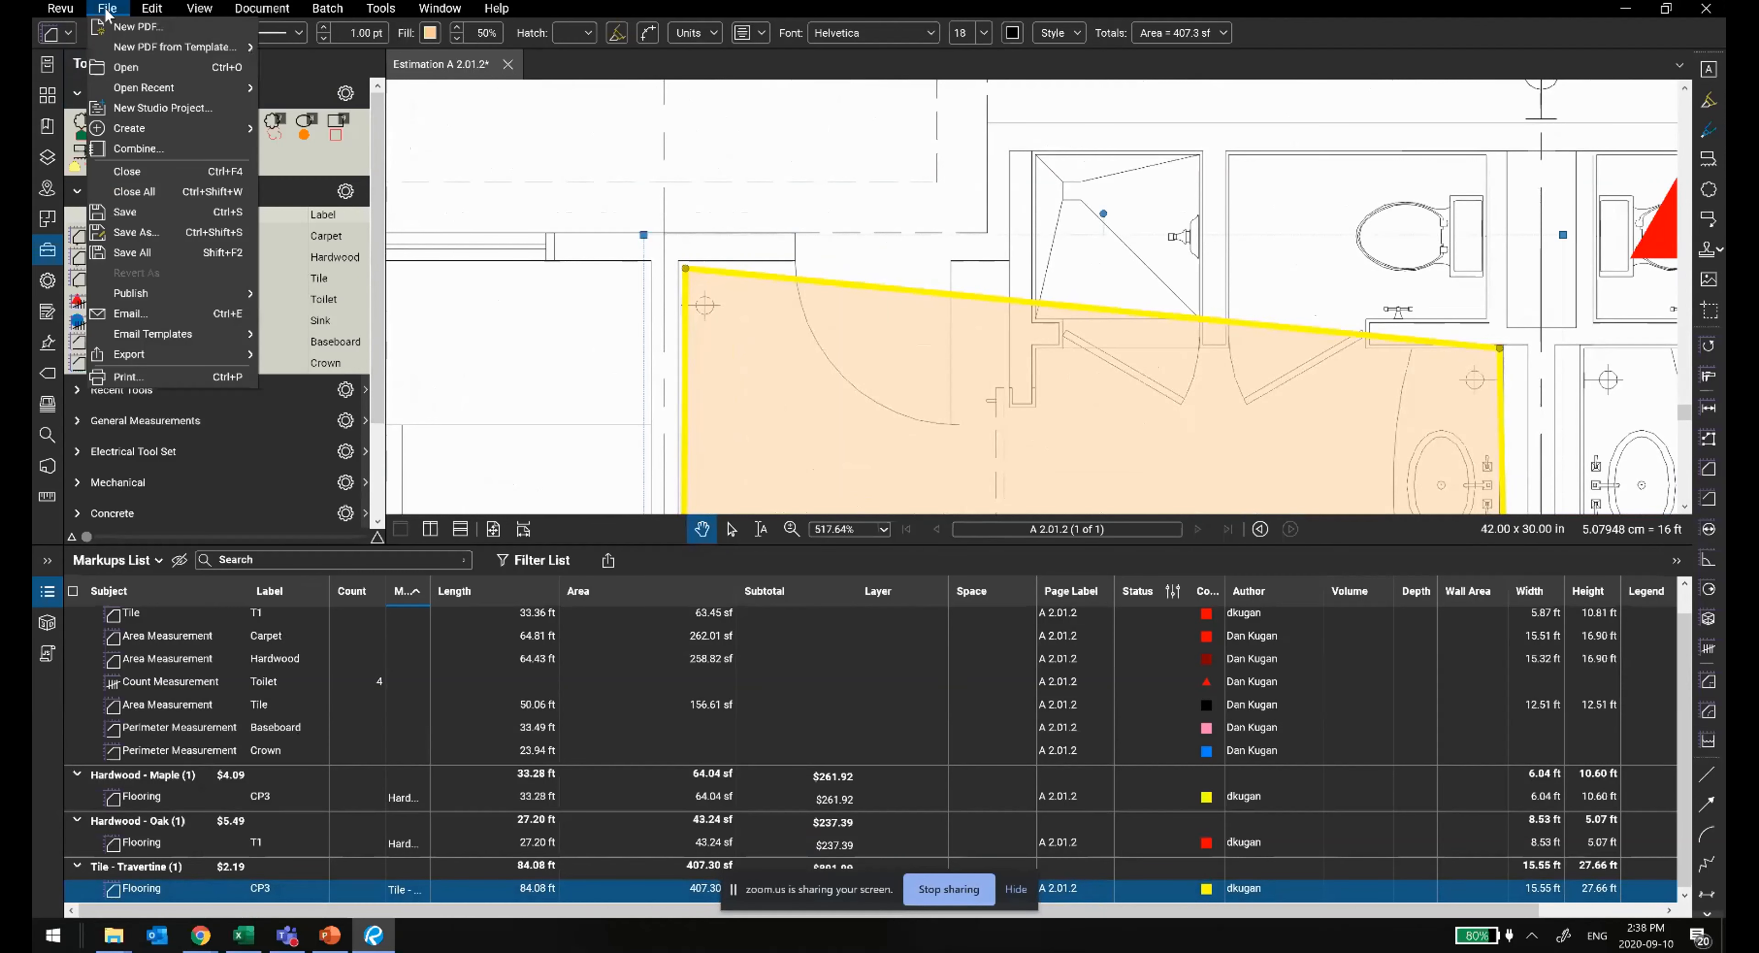
pyautogui.moveTo(79, 13)
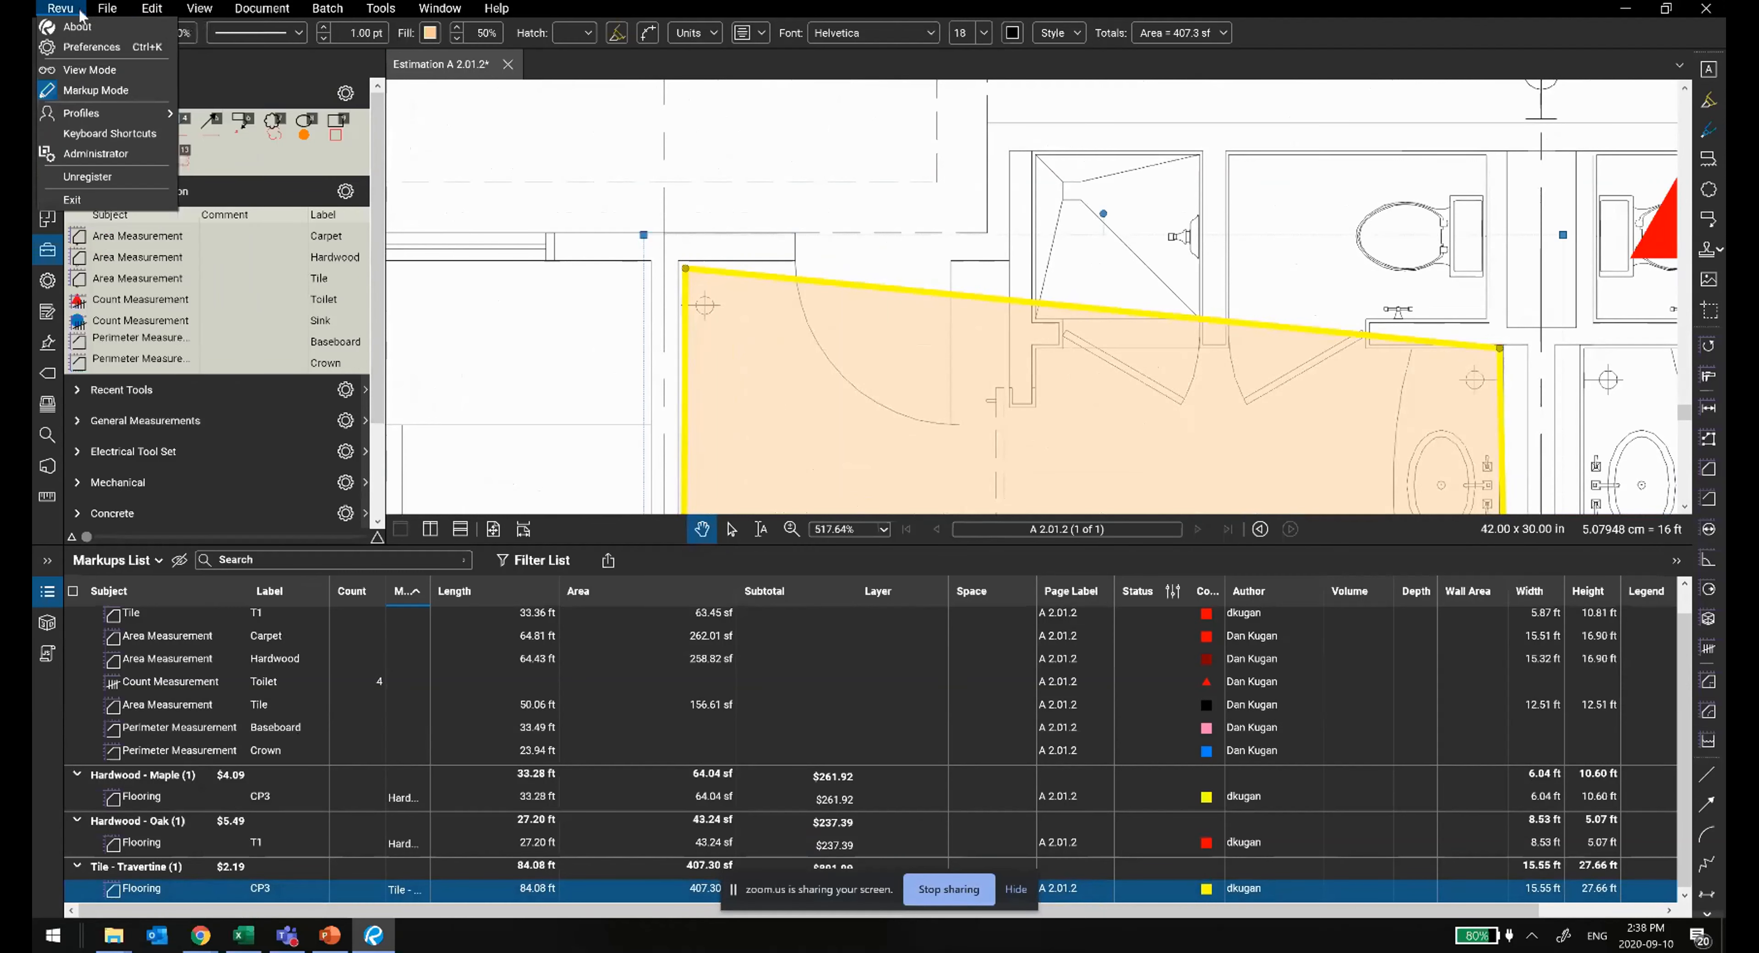
pyautogui.click(88, 46)
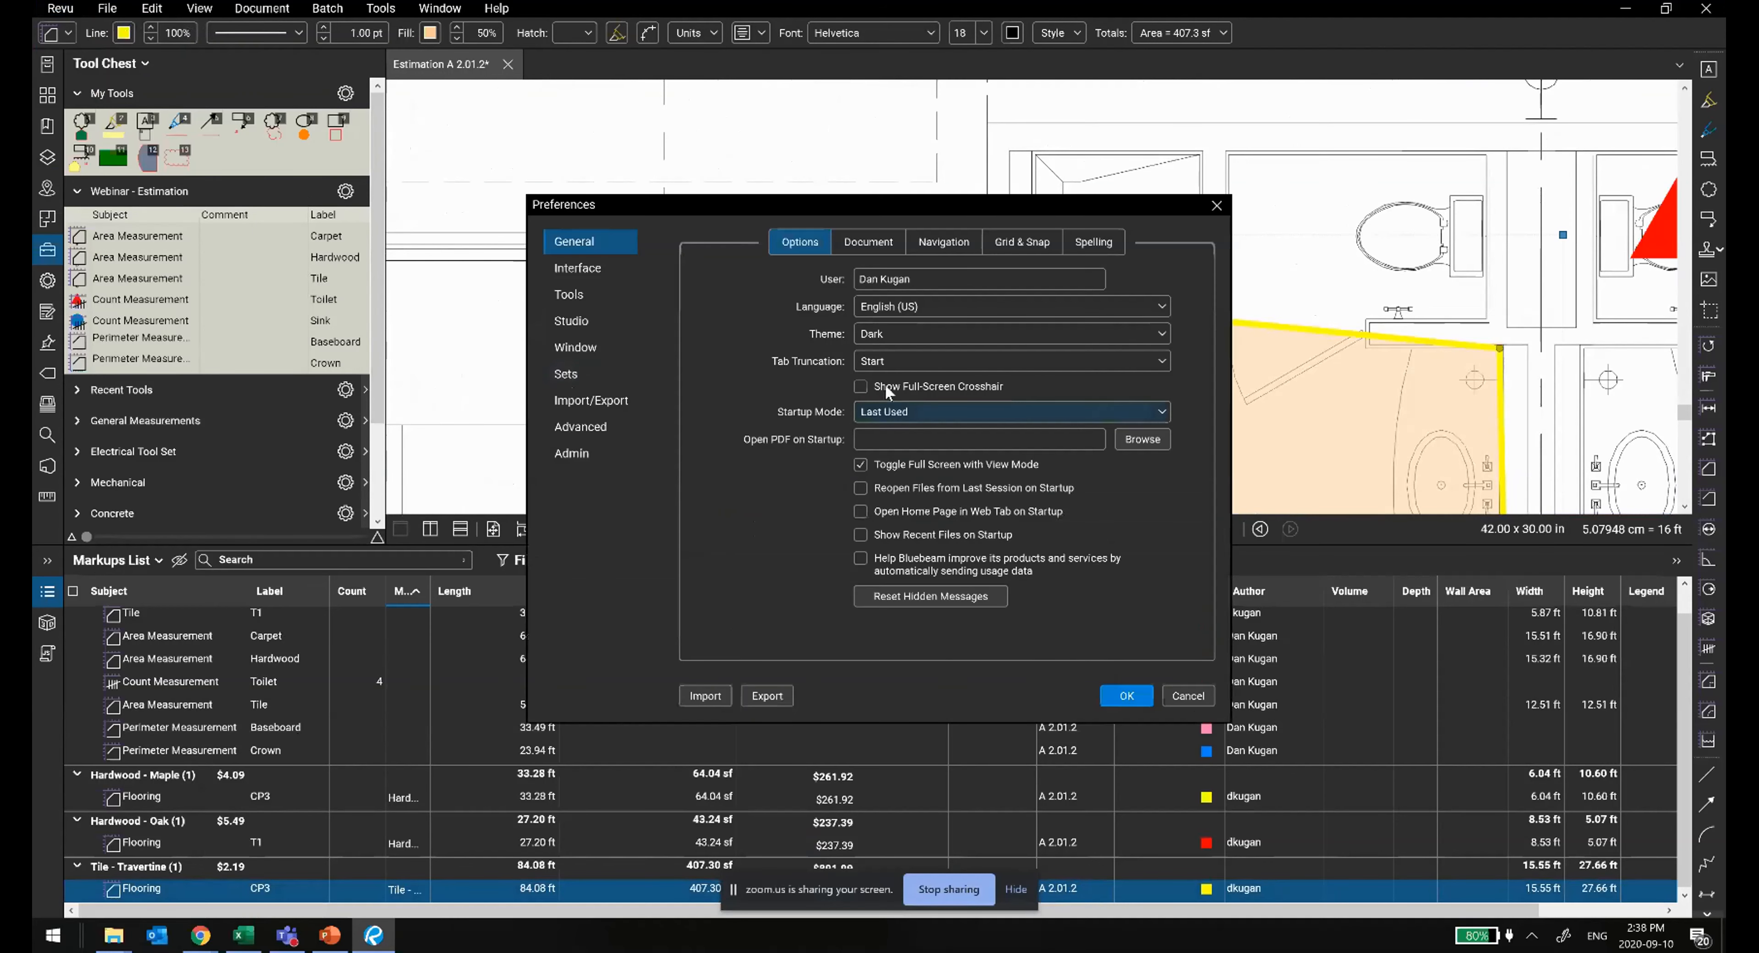
pyautogui.click(841, 246)
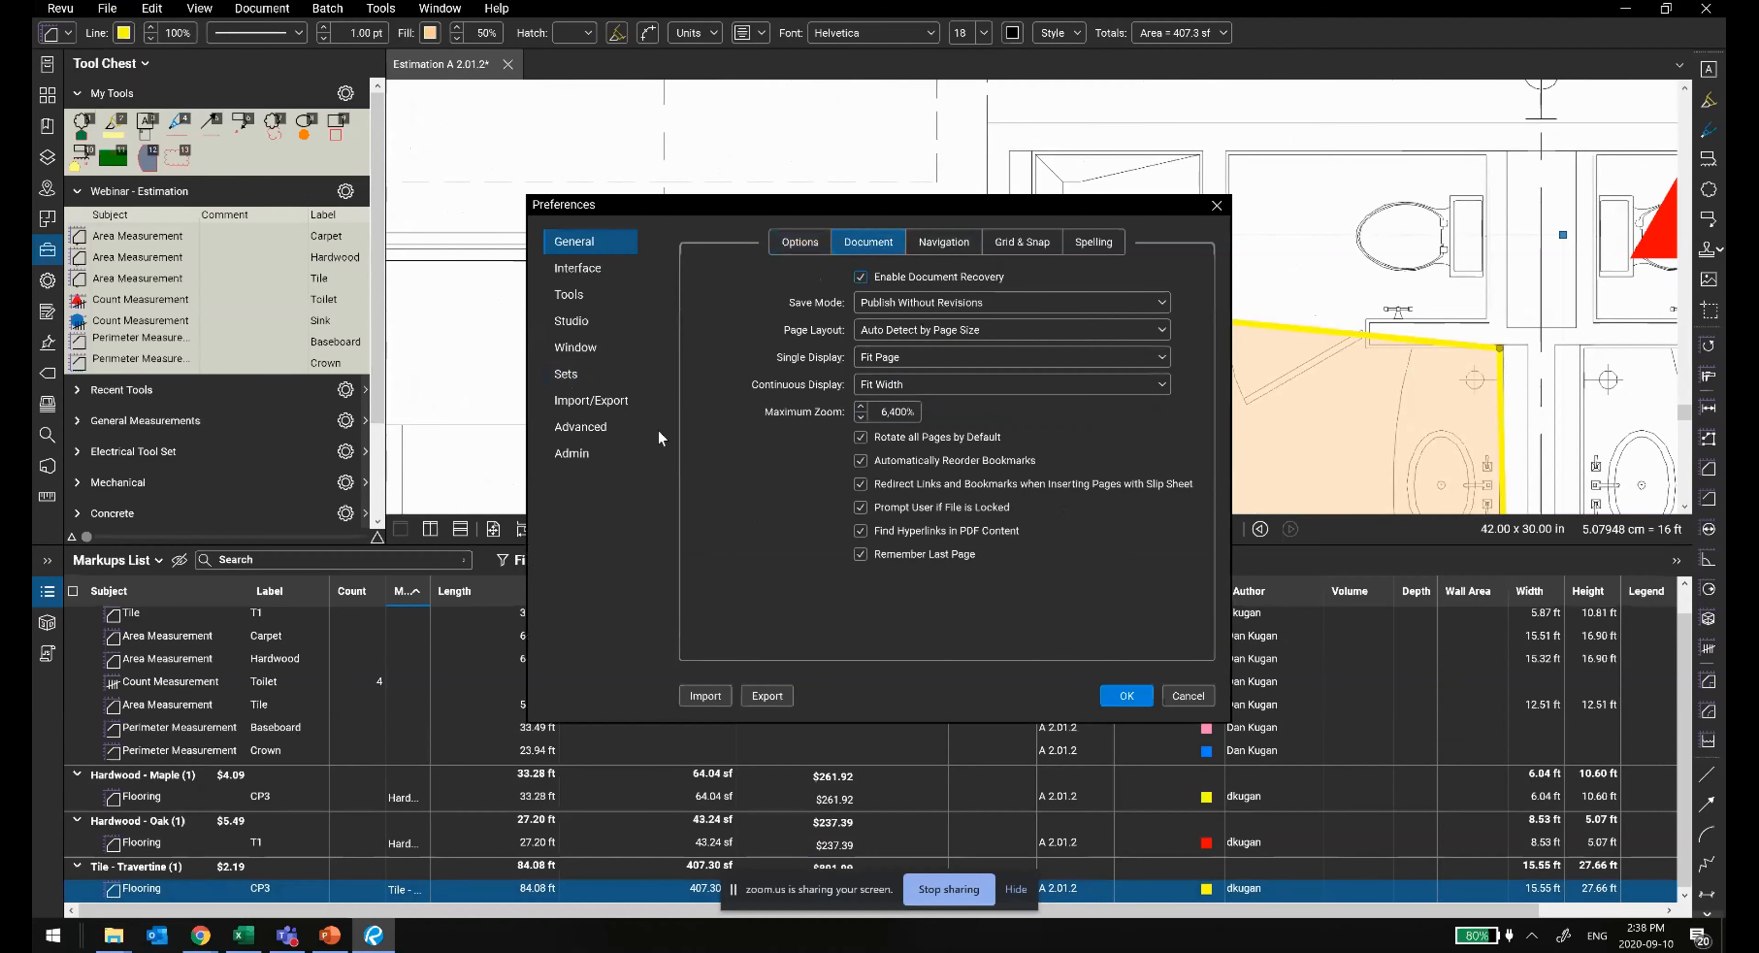
pyautogui.click(1216, 205)
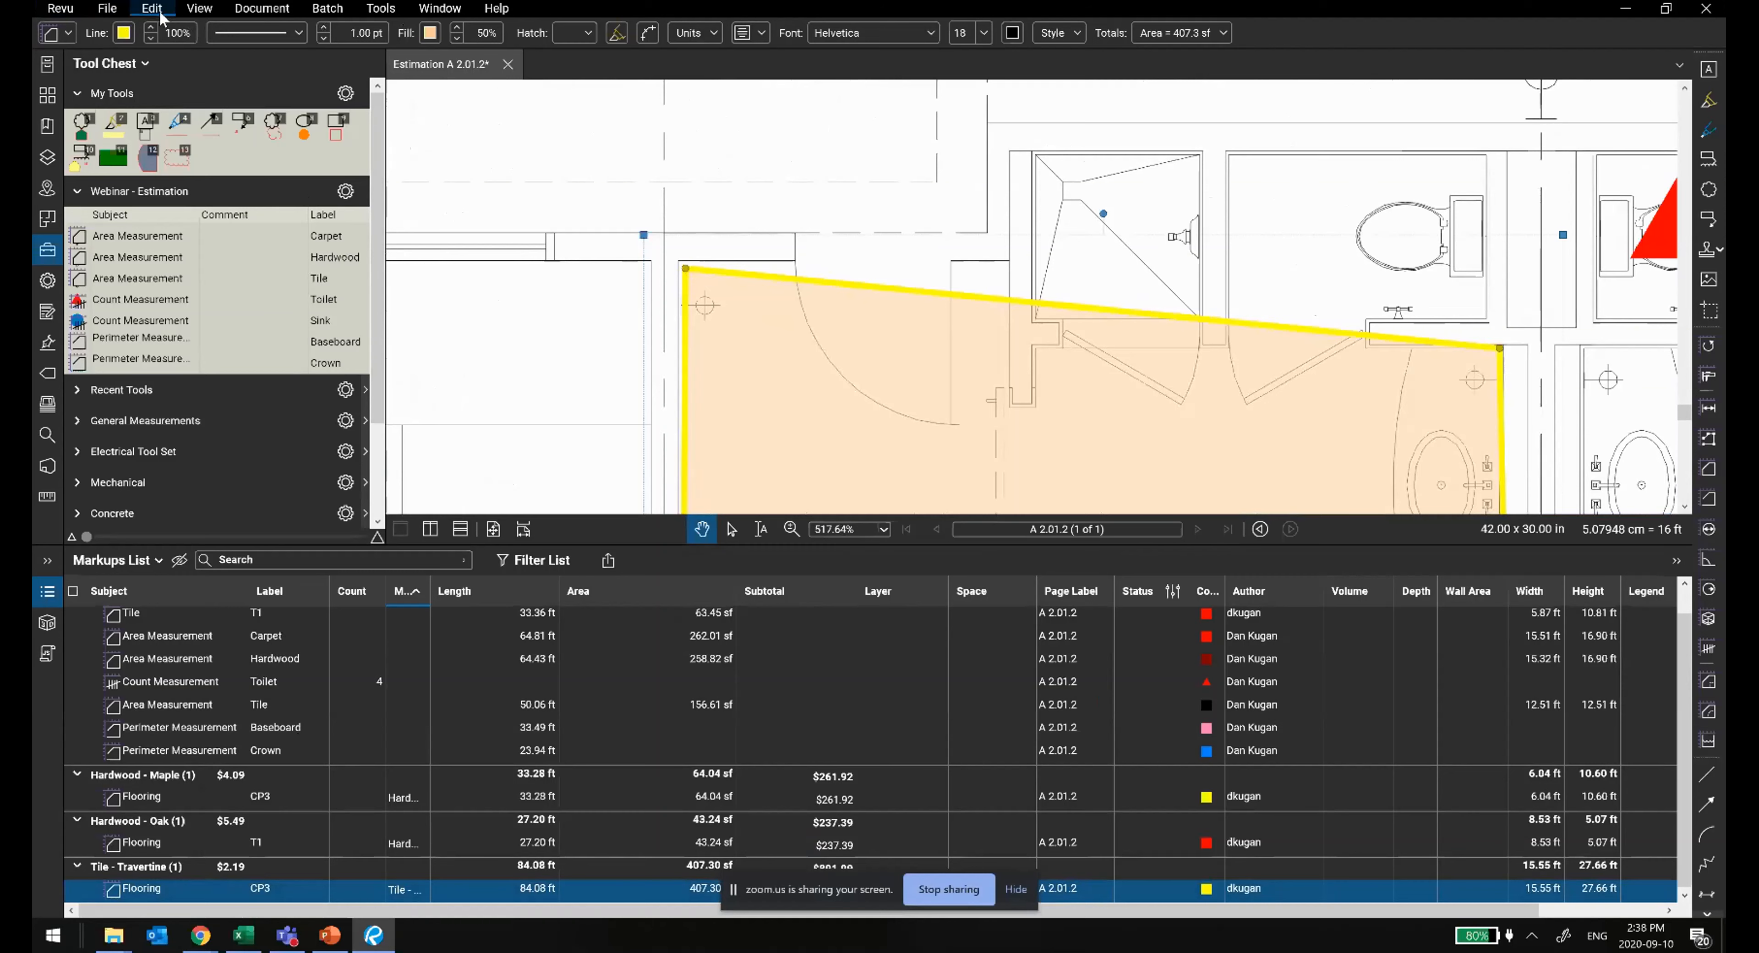
# Step: Toggle Snap to Content and move the CP3 flooring area's corner onto the inner wall corner beside room 1227's entrance door
pyautogui.click(109, 9)
pyautogui.moveTo(218, 8)
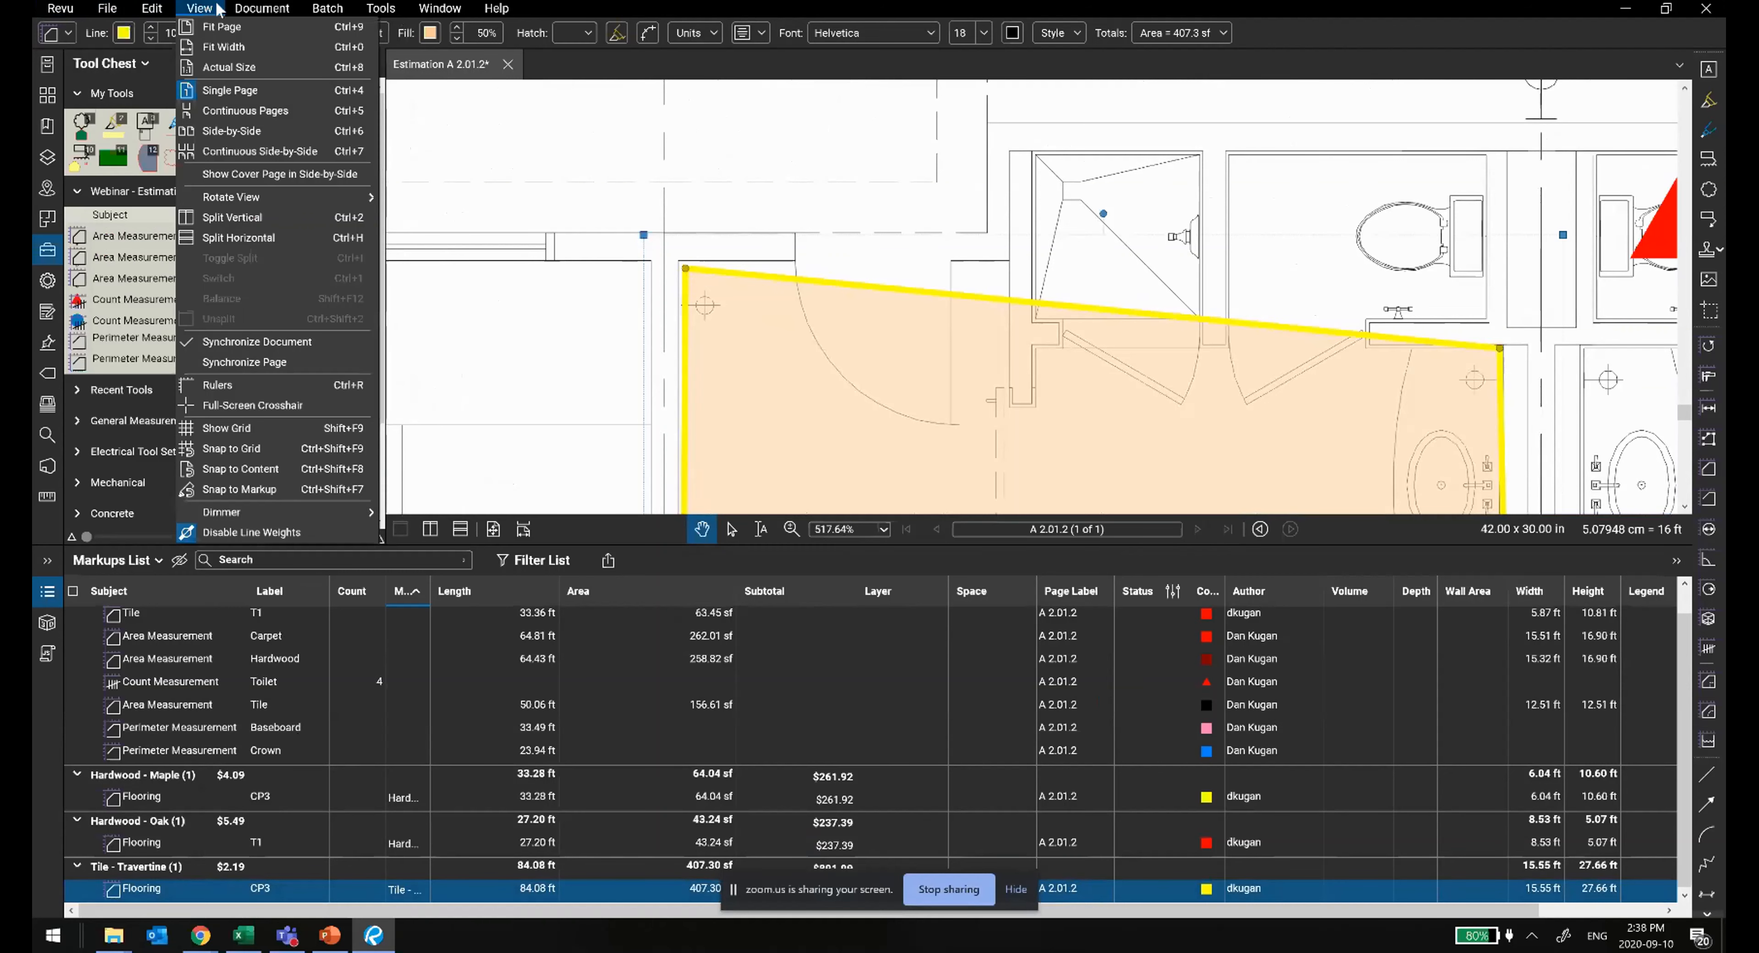
pyautogui.click(249, 477)
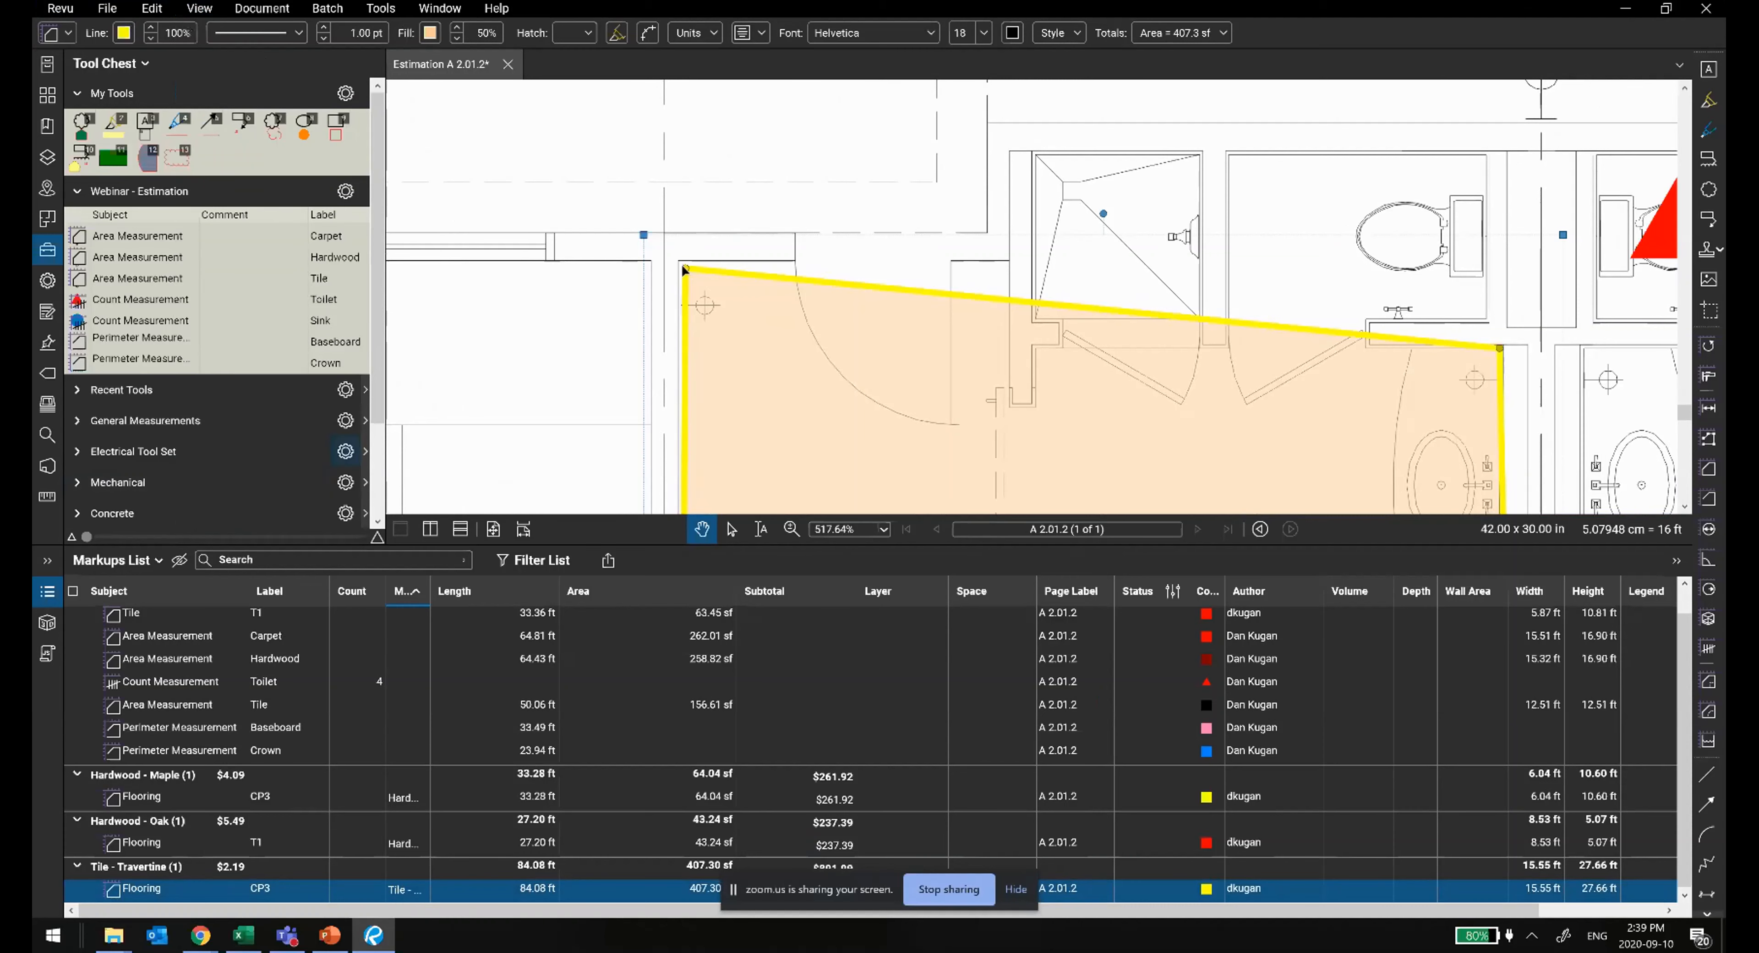
pyautogui.moveTo(687, 269)
pyautogui.mouseDown()
pyautogui.moveTo(706, 290)
pyautogui.moveTo(670, 269)
pyautogui.mouseUp()
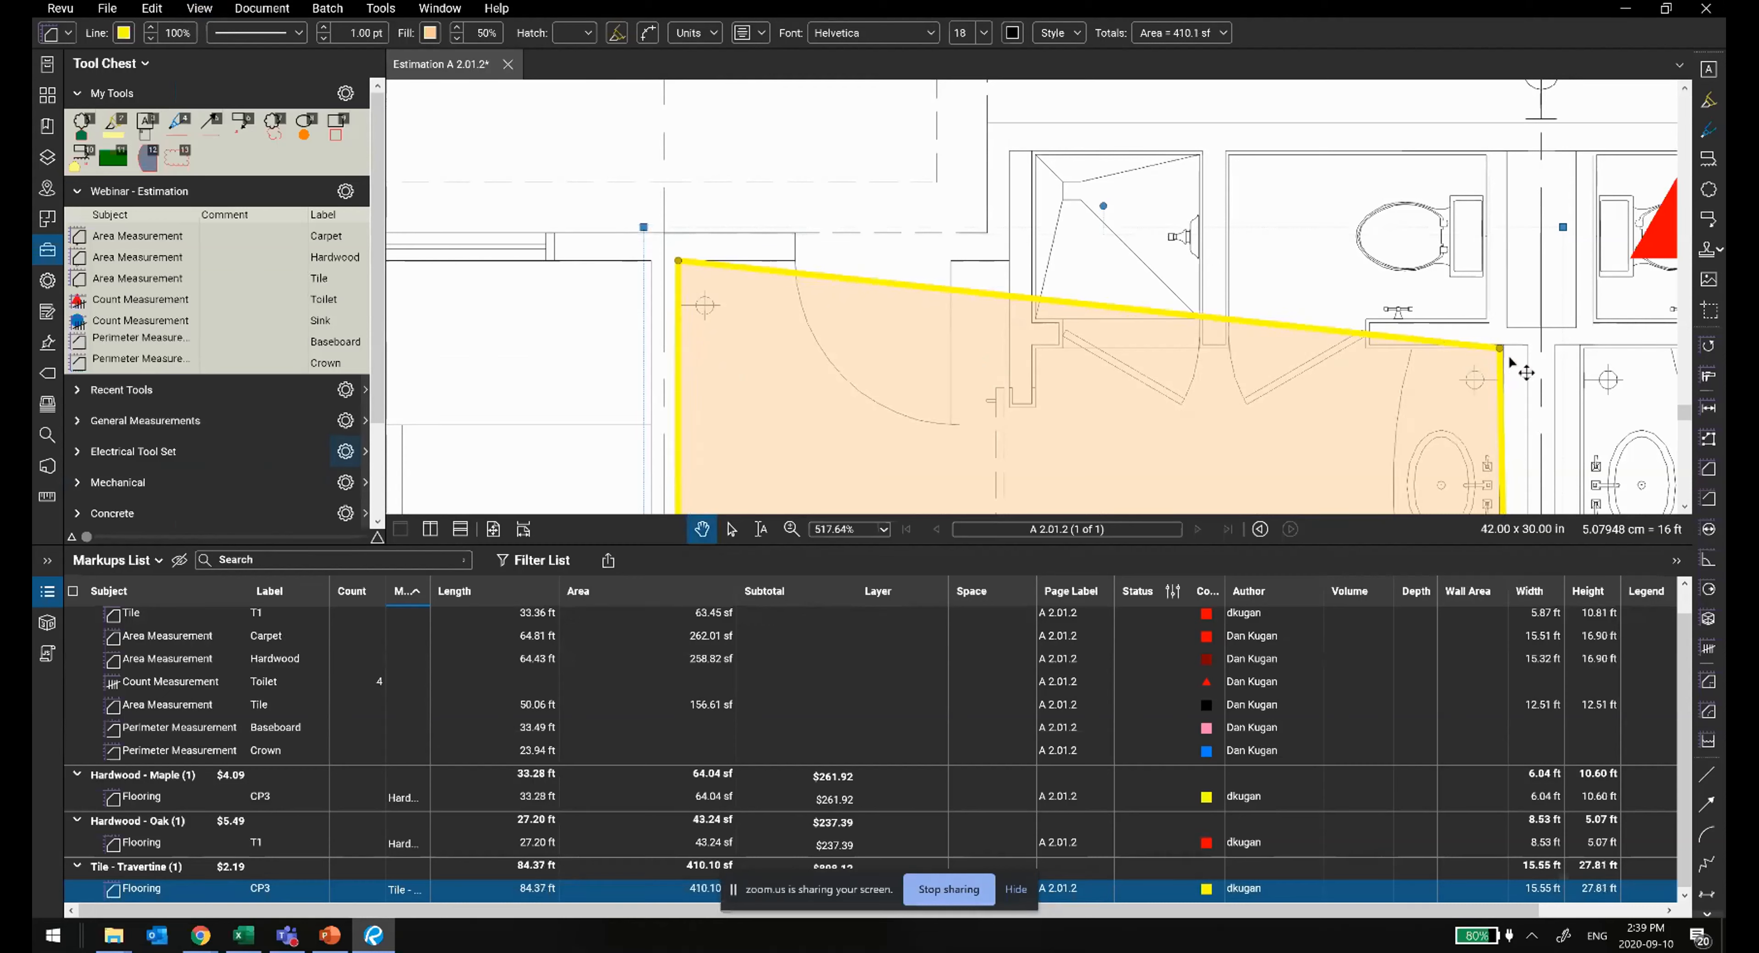
# Step: Move the CP3 area's opposite upper corner onto the wall corner near the closet doors, making the area about 285 sf
pyautogui.moveTo(1503, 351); pyautogui.dragTo(1009, 408)
pyautogui.click(1058, 429)
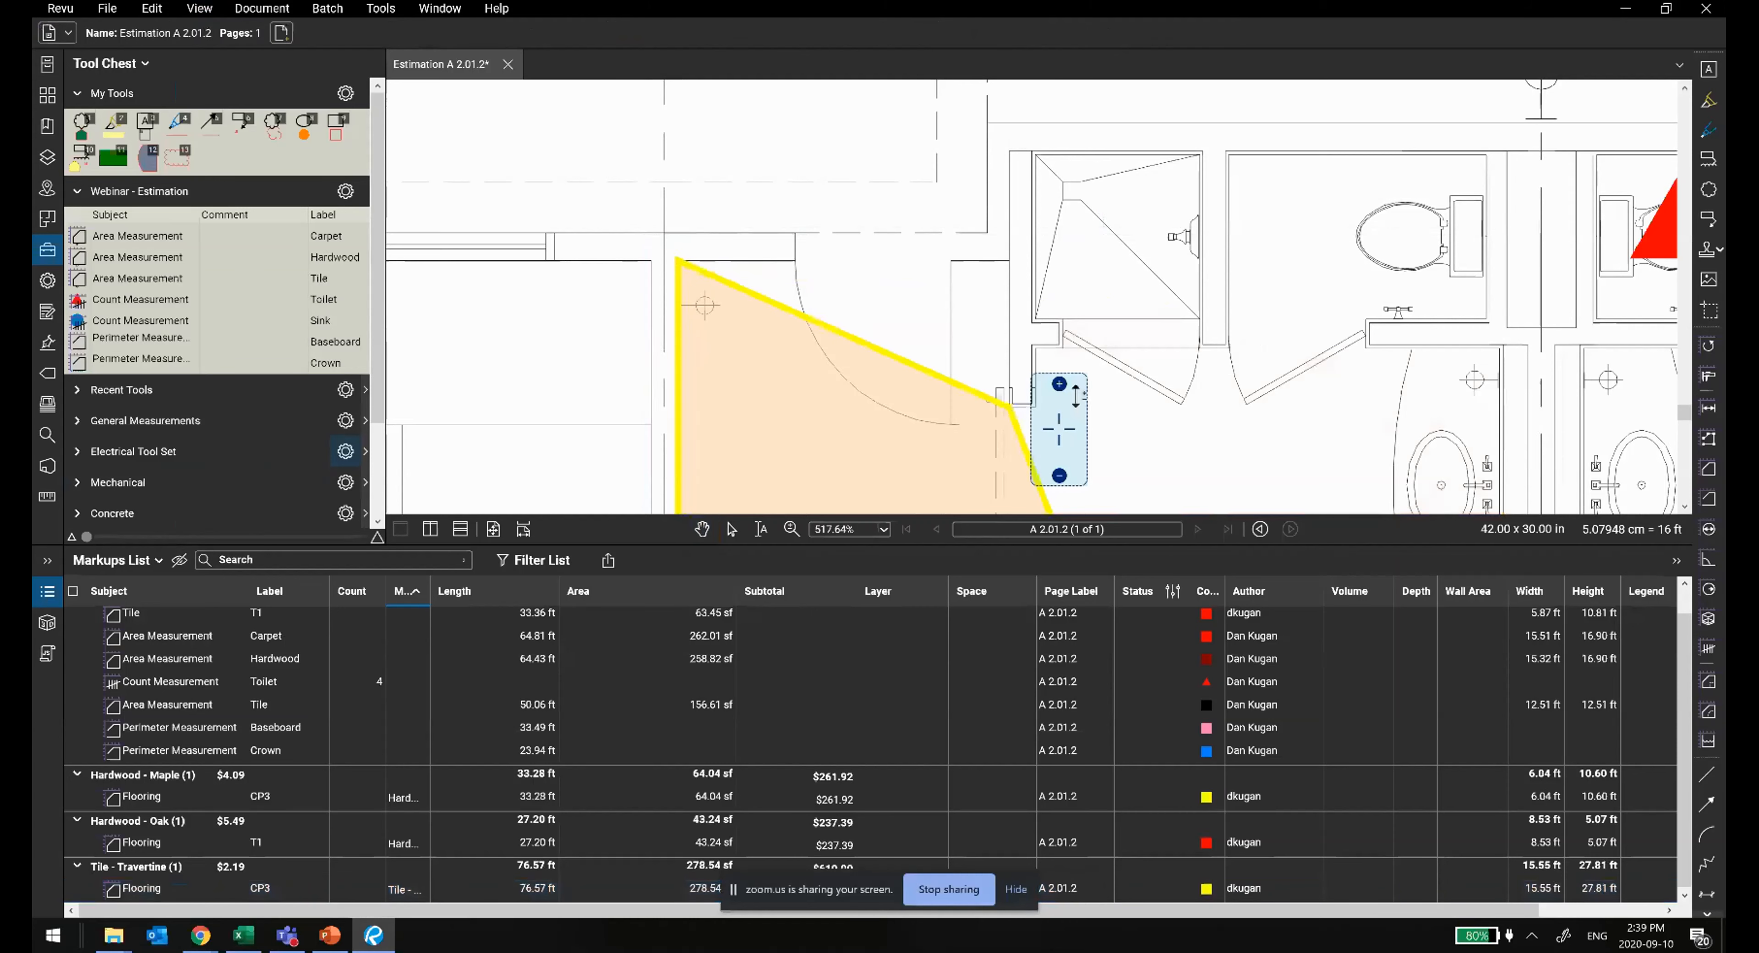
pyautogui.scroll(8, 1058, 428)
pyautogui.click(694, 277)
pyautogui.moveTo(694, 277); pyautogui.dragTo(891, 275)
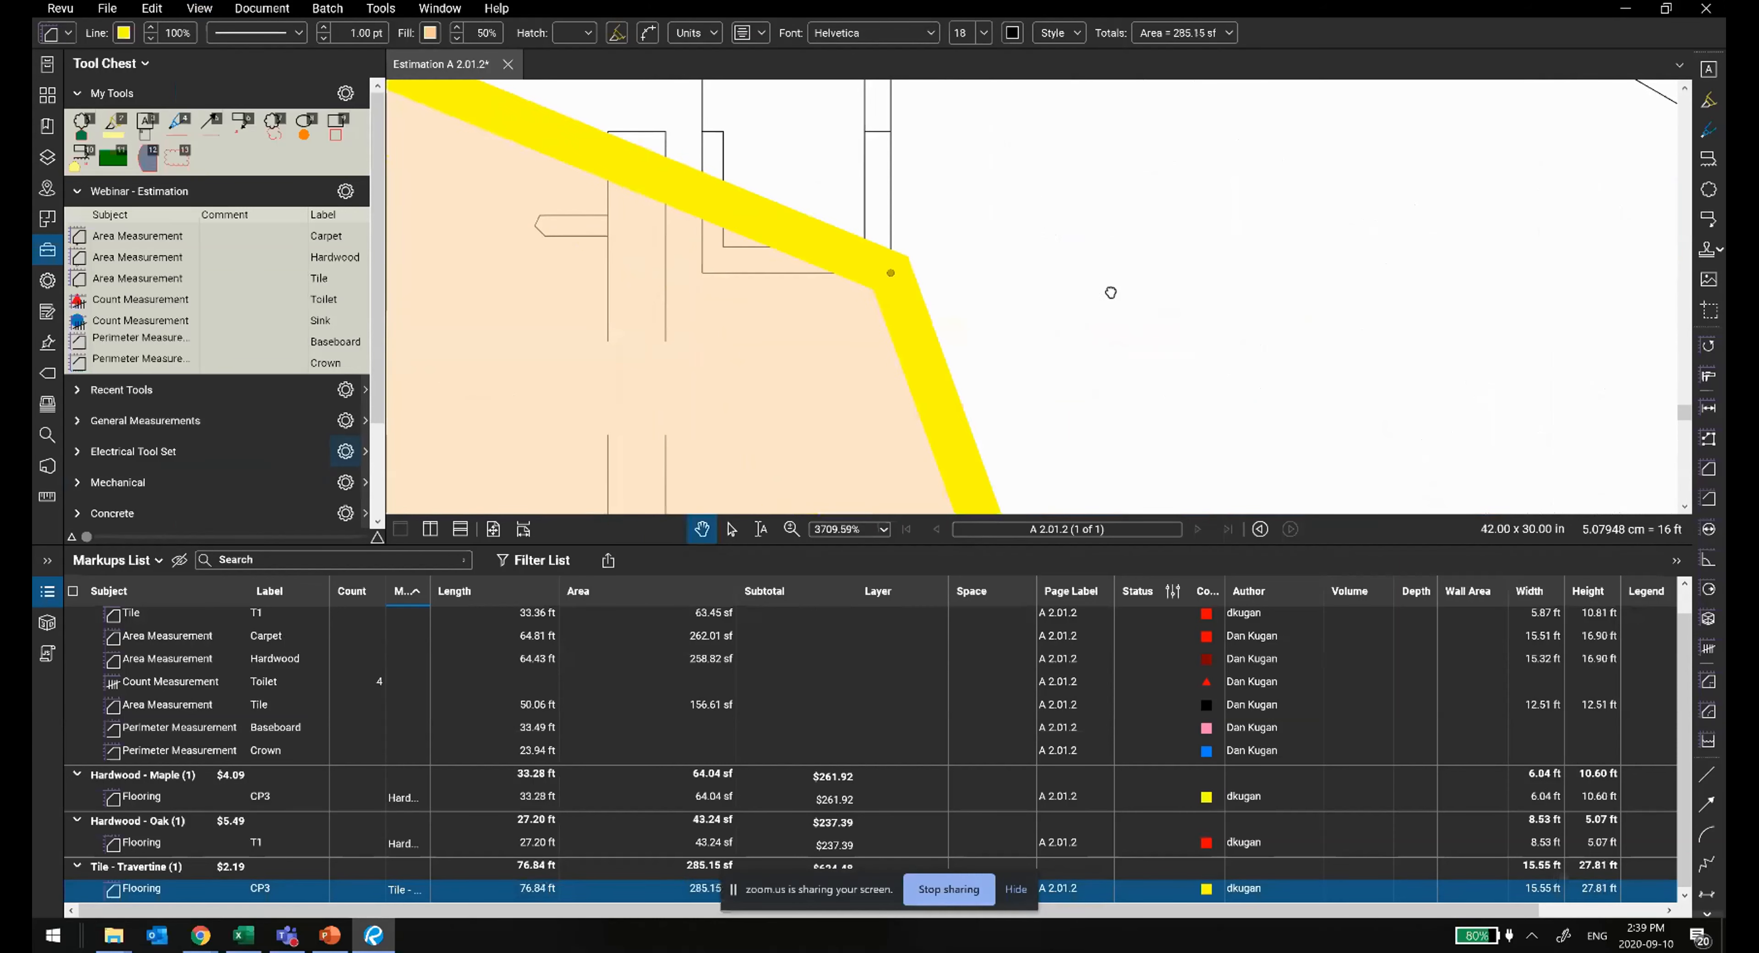
pyautogui.scroll(-10, 1113, 294)
pyautogui.moveTo(1322, 339); pyautogui.dragTo(1276, 104)
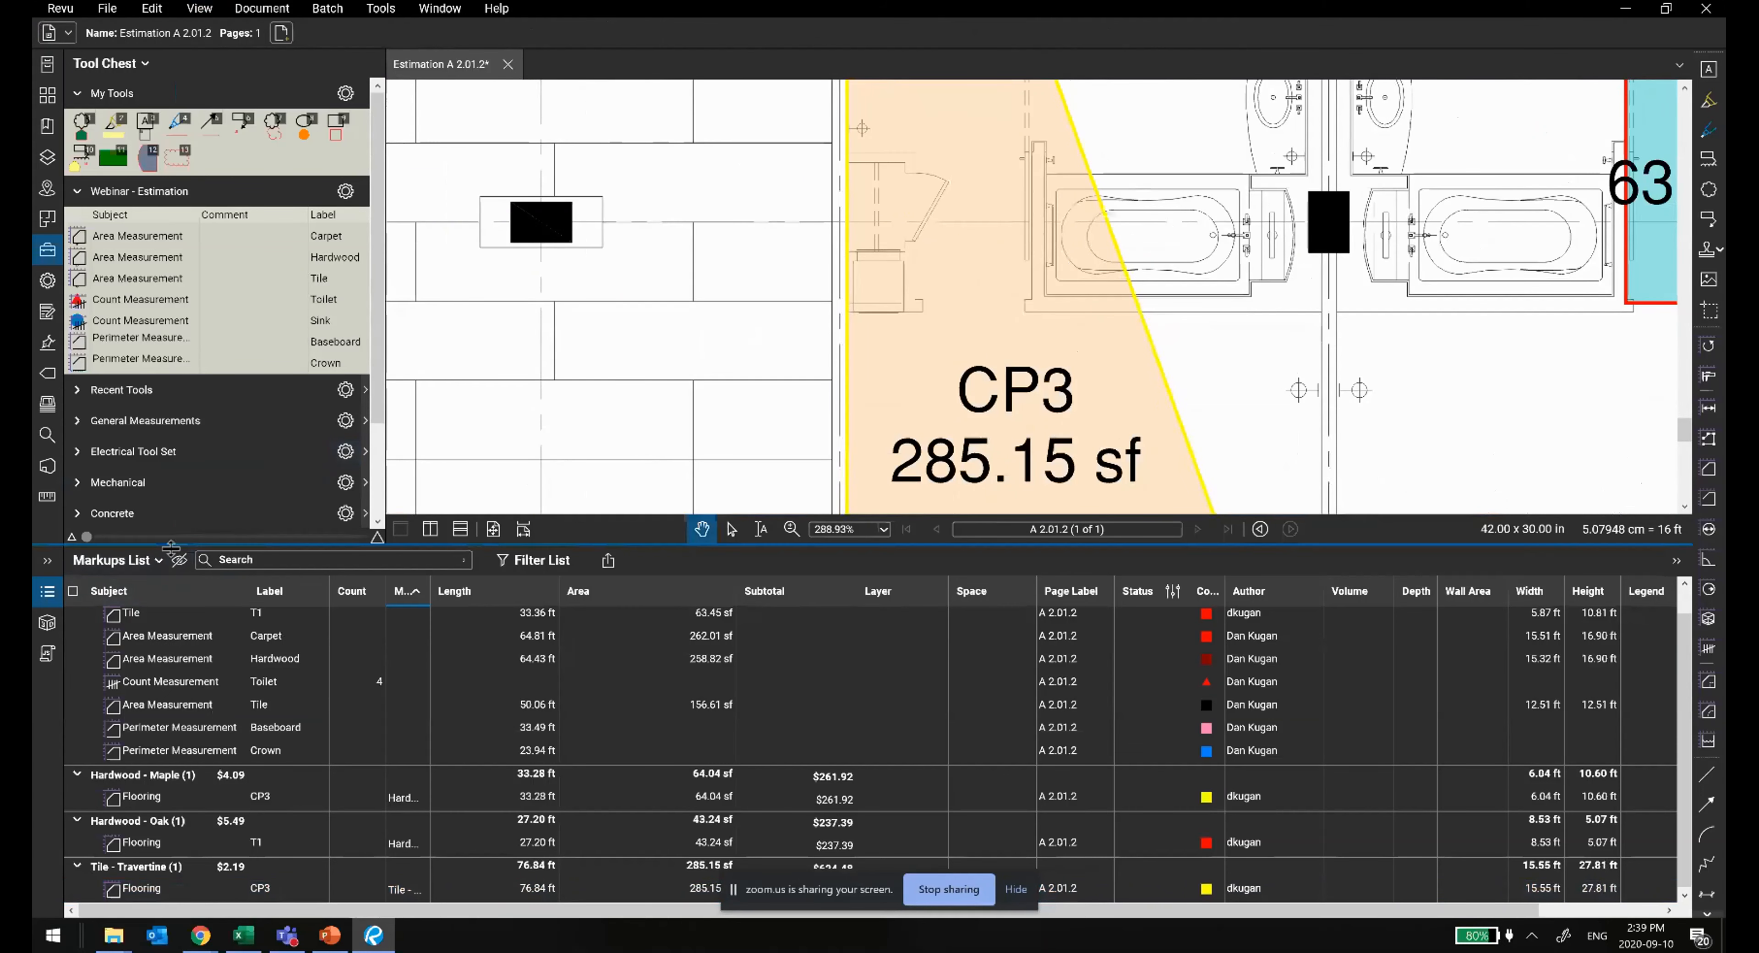
# Step: Open Manage Columns for the Markups List and review the display order, including the custom Material and Subtotal columns
pyautogui.click(147, 556)
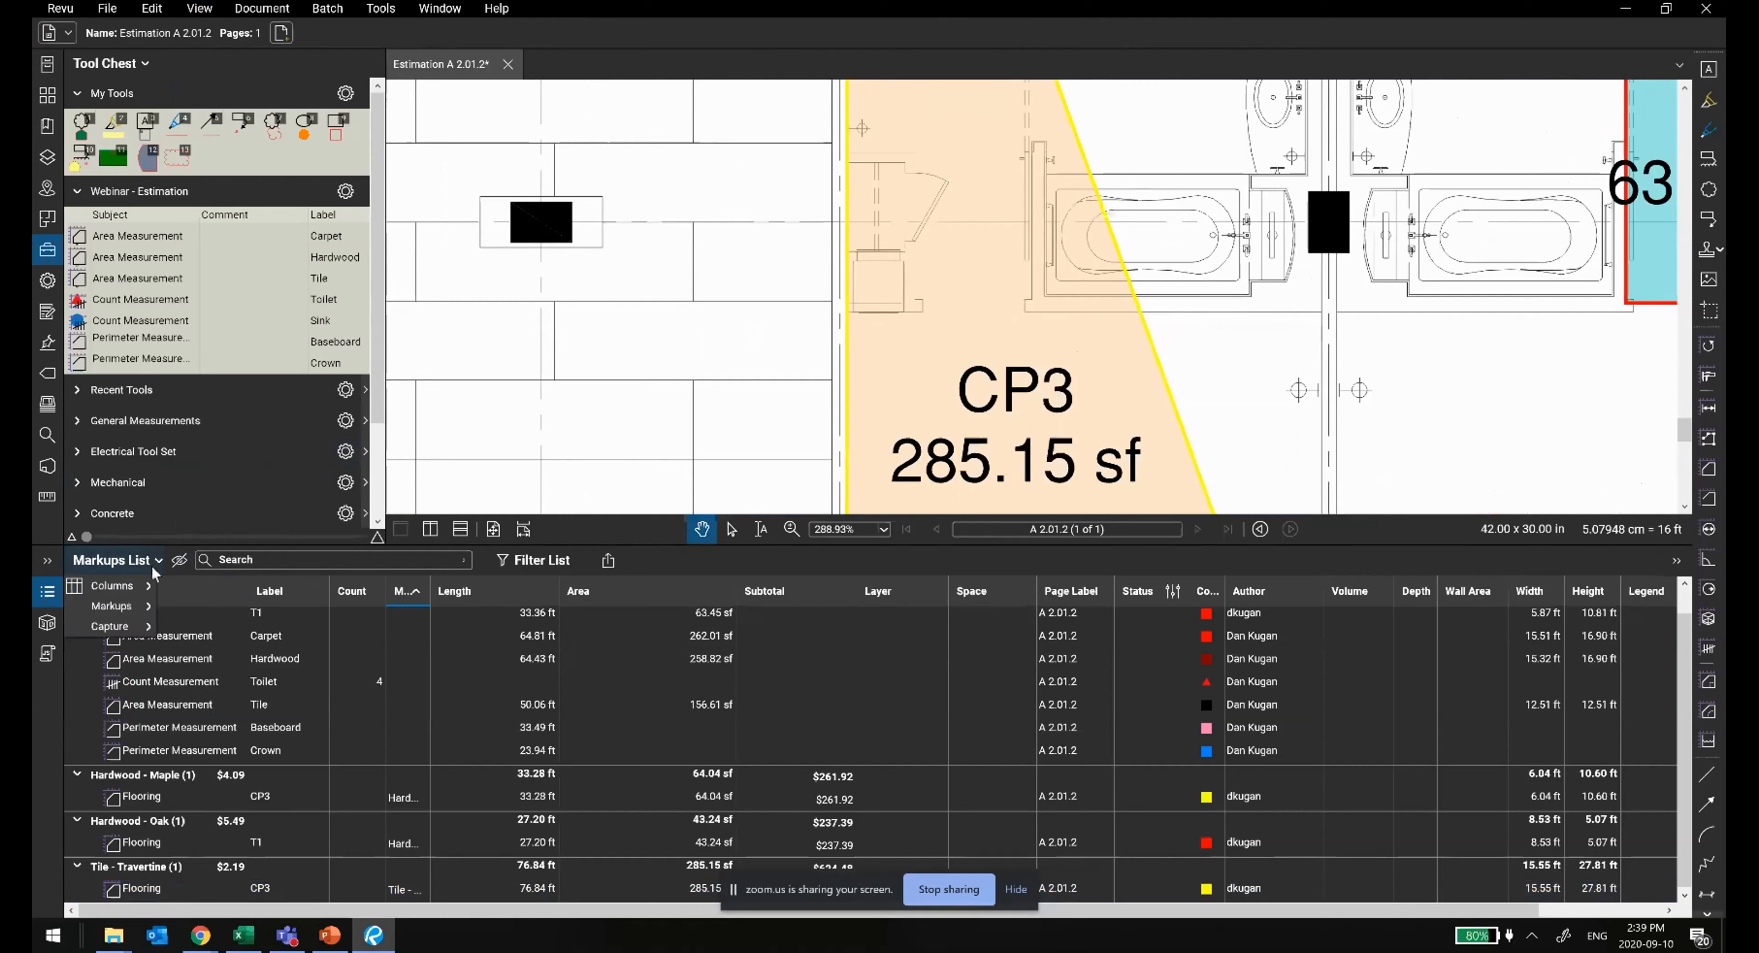
pyautogui.moveTo(146, 584)
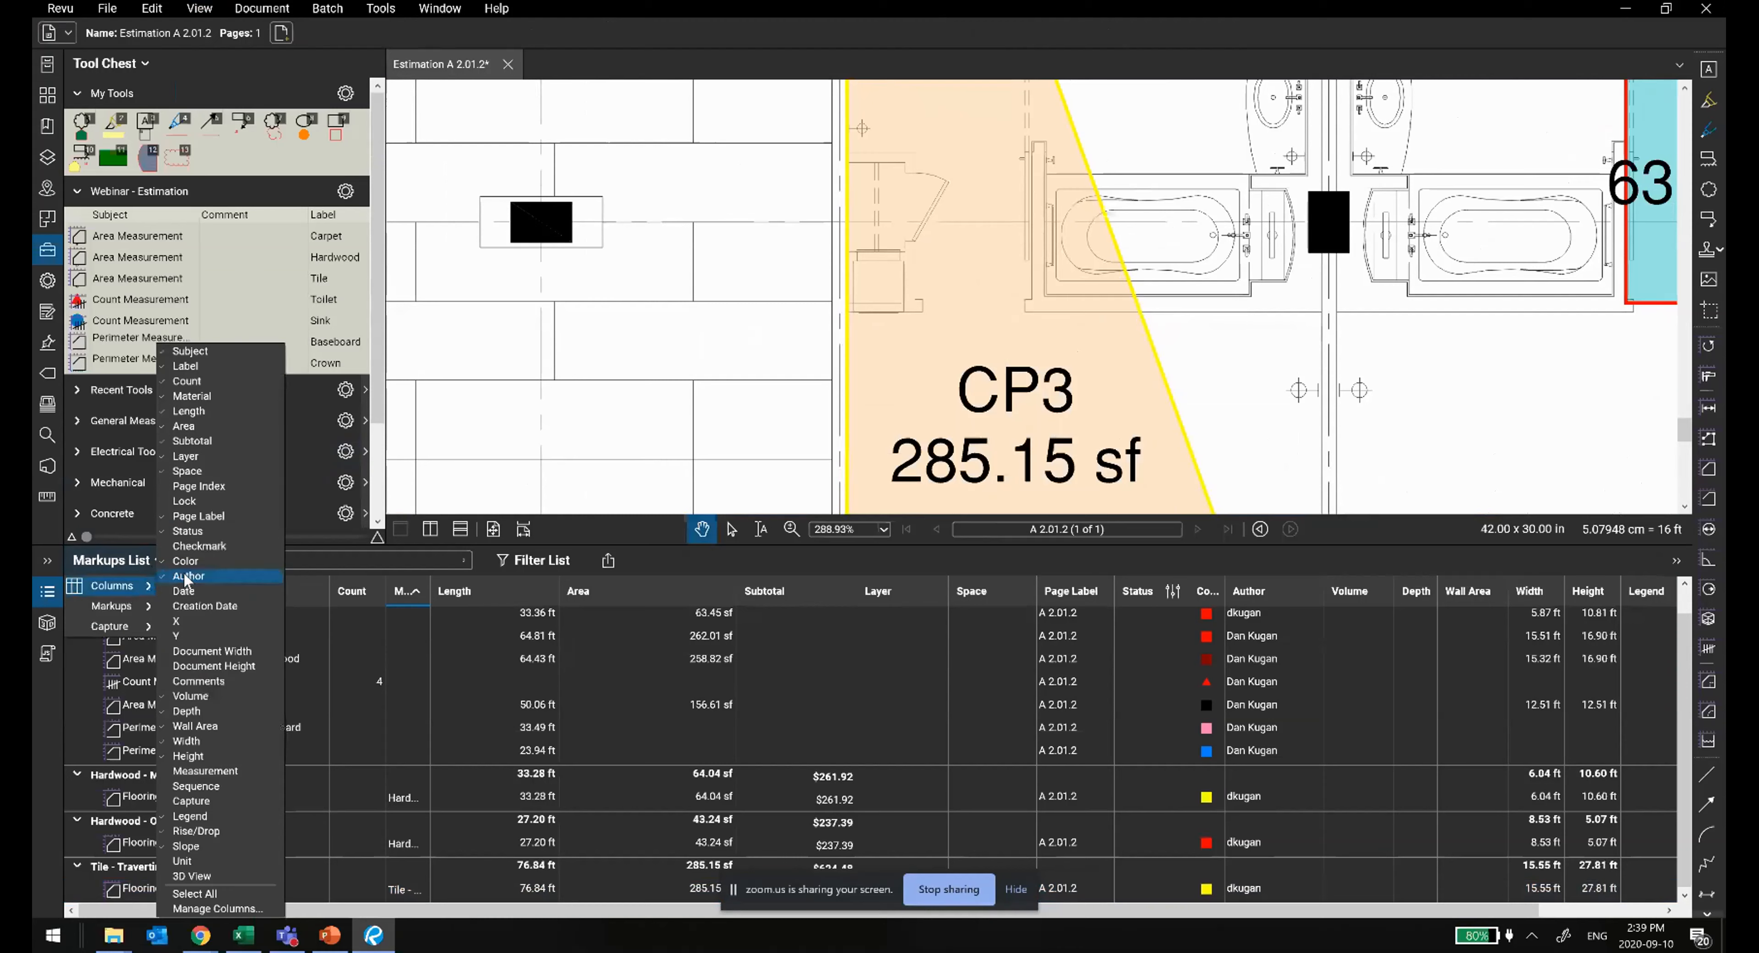
pyautogui.click(217, 909)
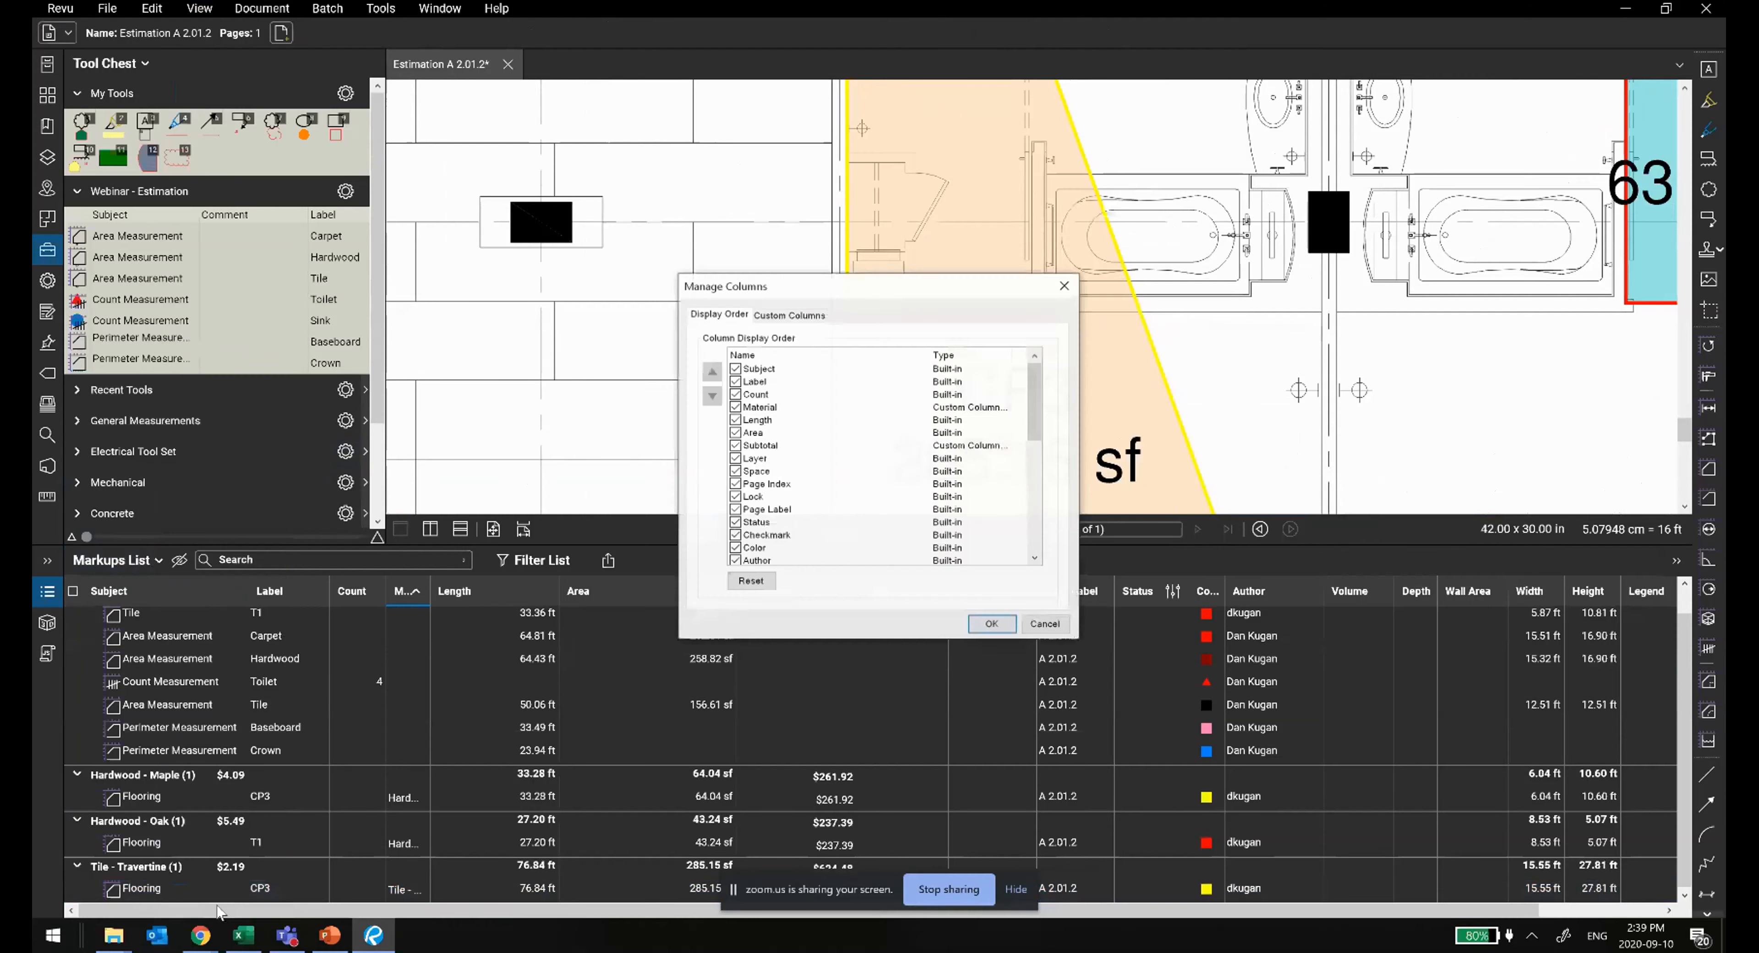
pyautogui.click(751, 384)
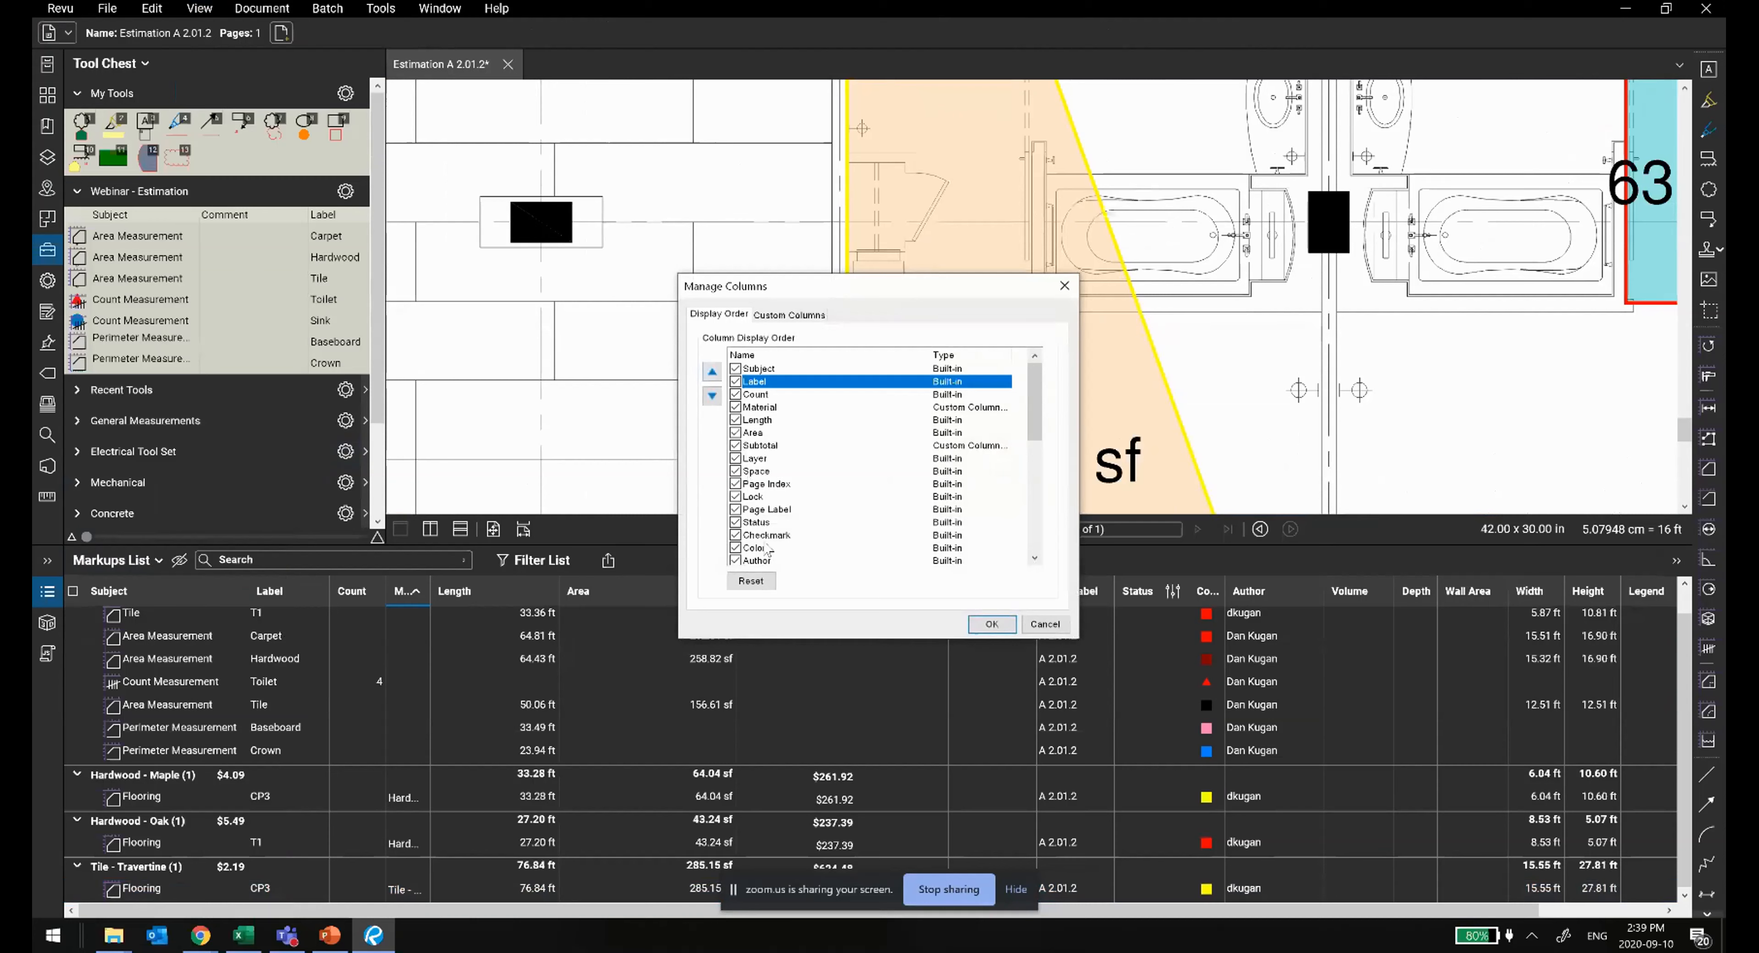
pyautogui.scroll(-7, 839, 516)
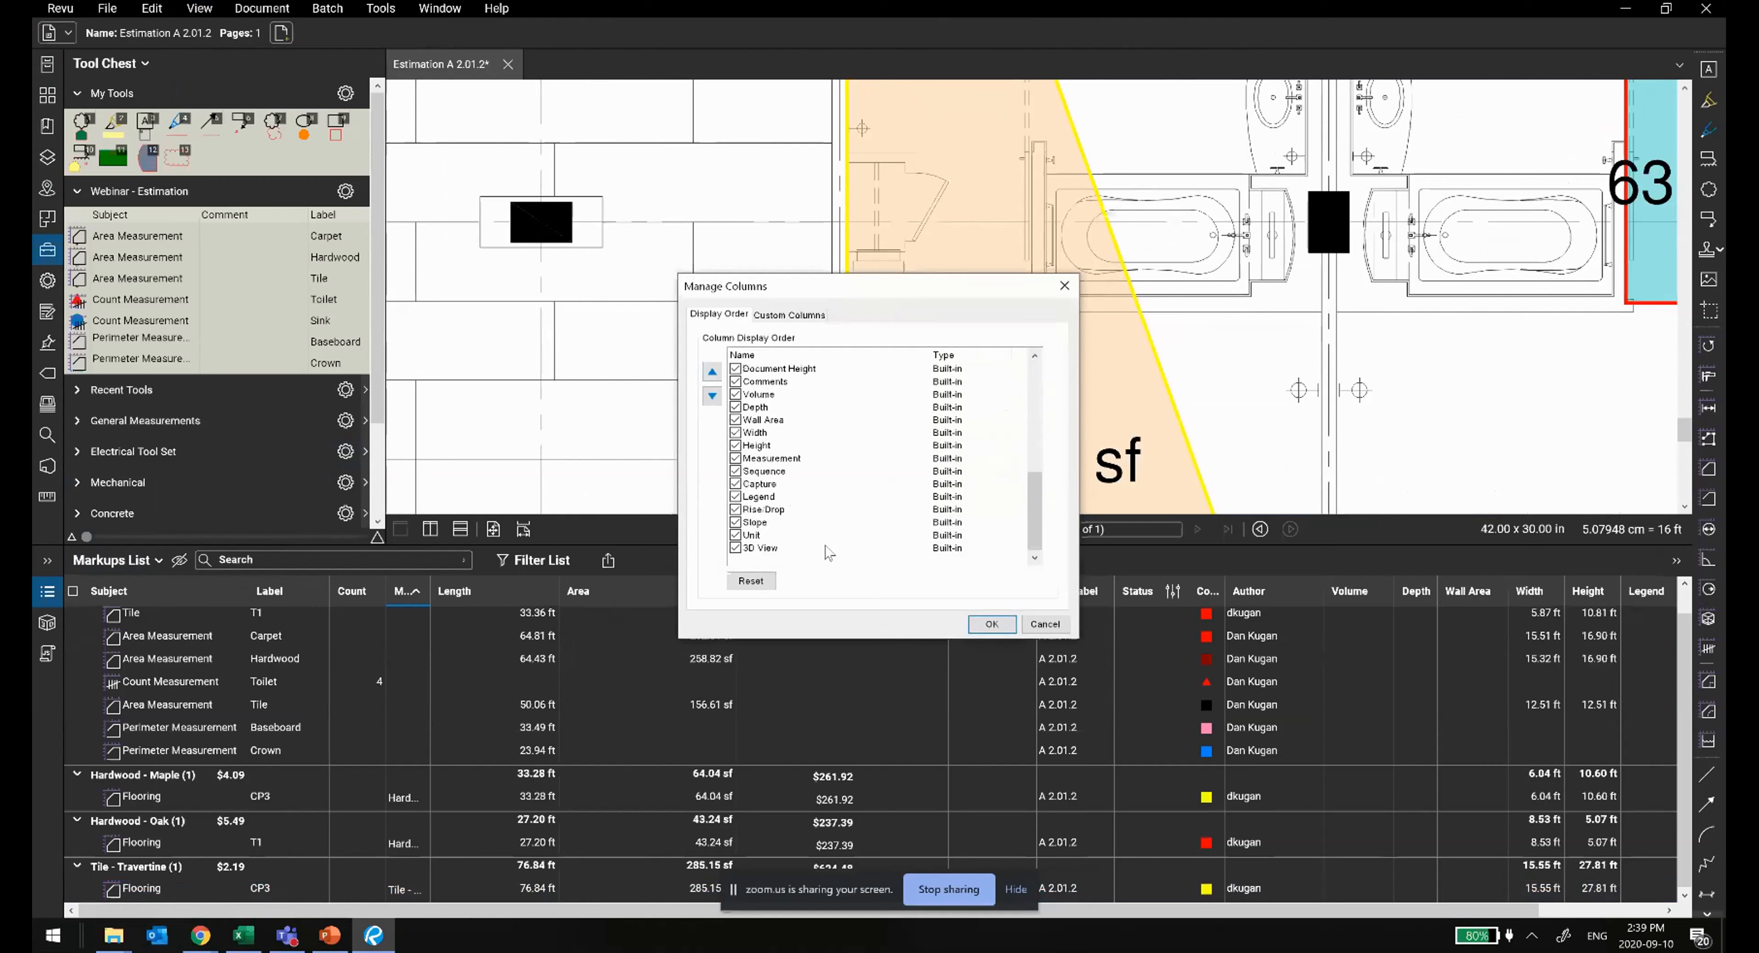
pyautogui.click(816, 548)
pyautogui.scroll(7, 809, 529)
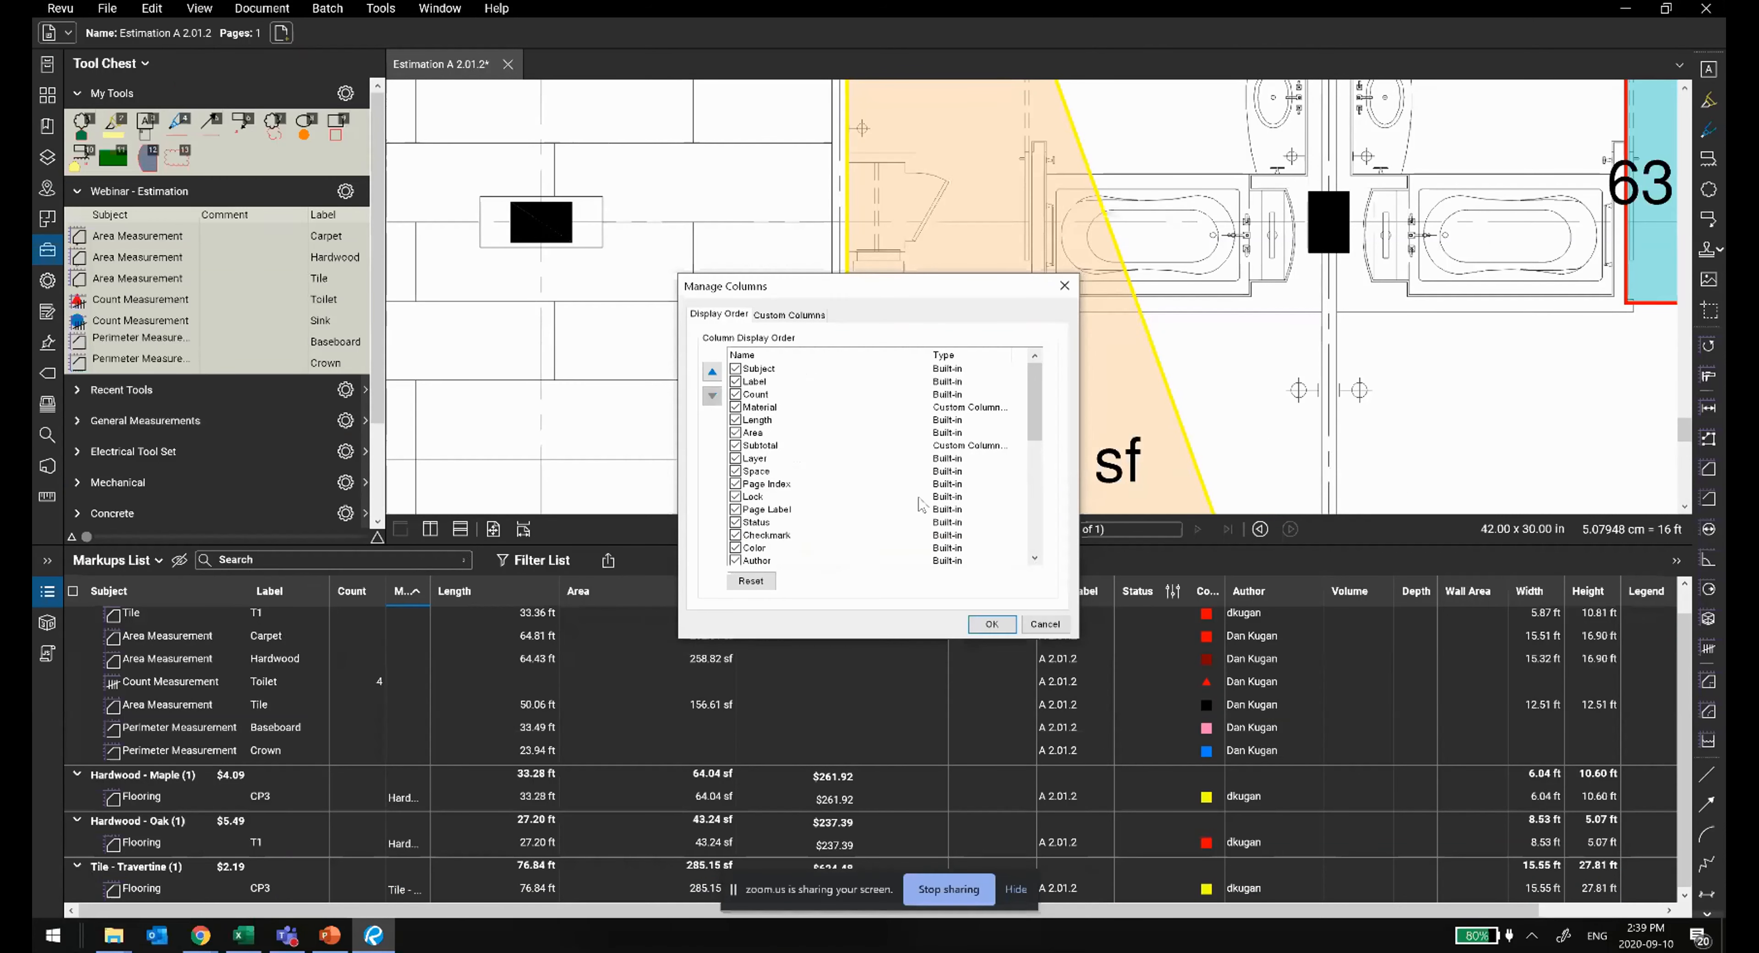
pyautogui.click(944, 485)
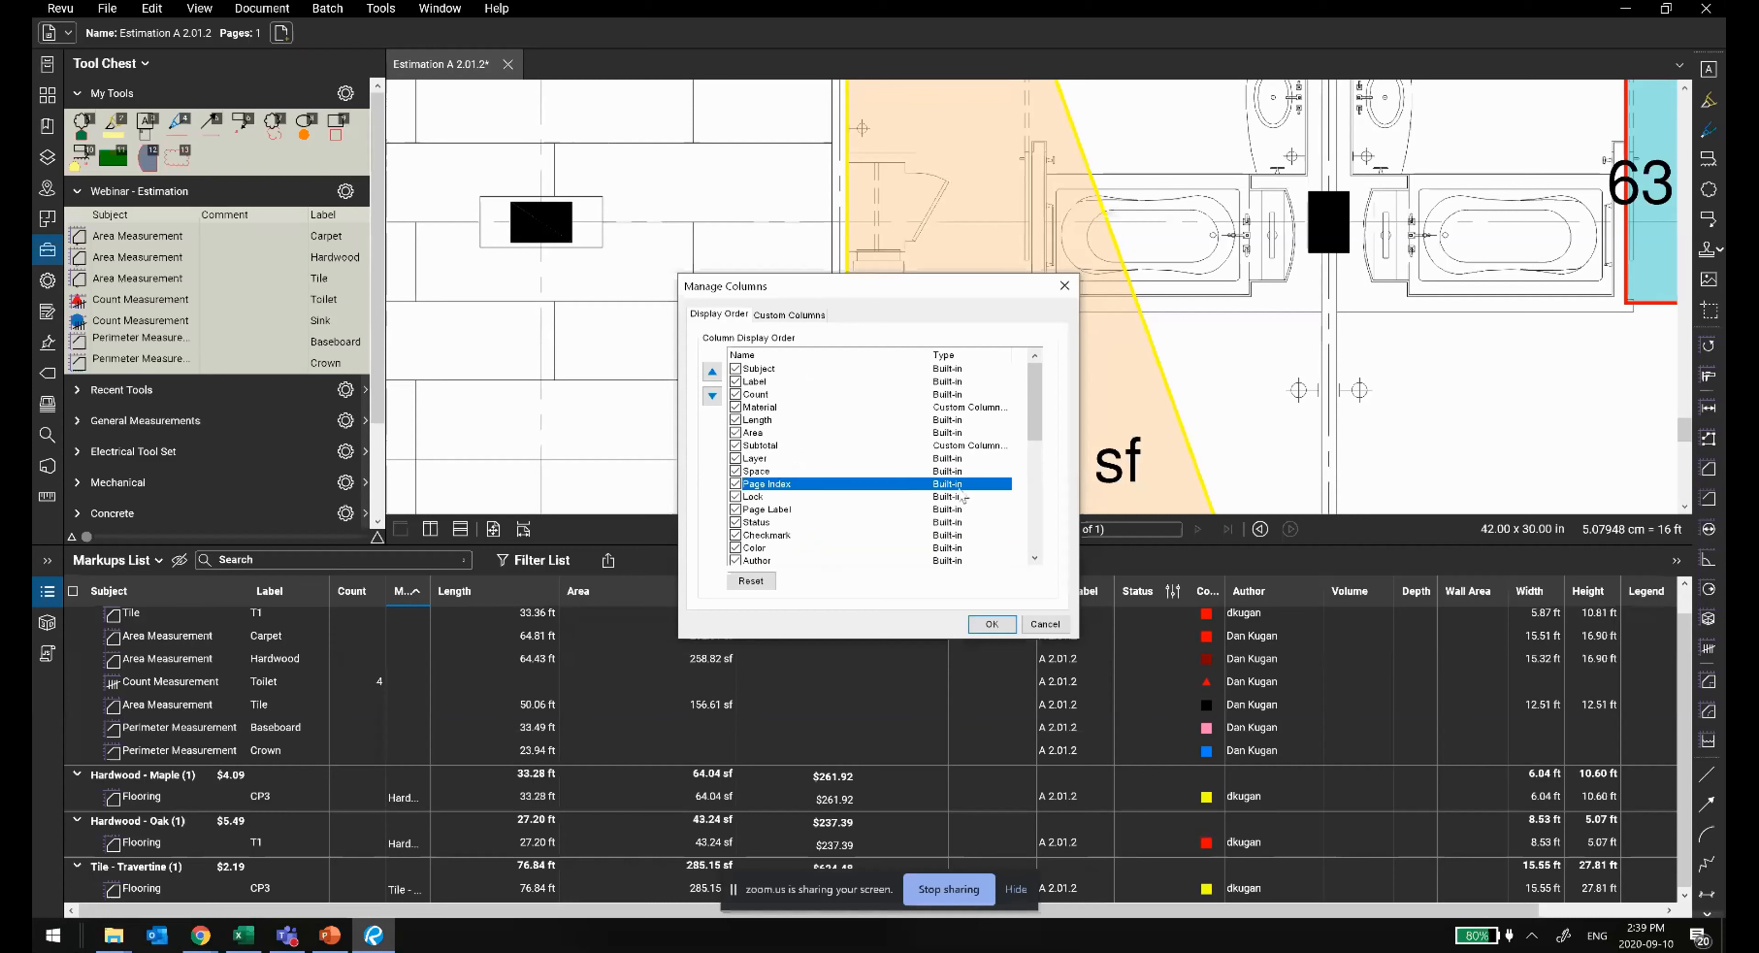
pyautogui.click(770, 410)
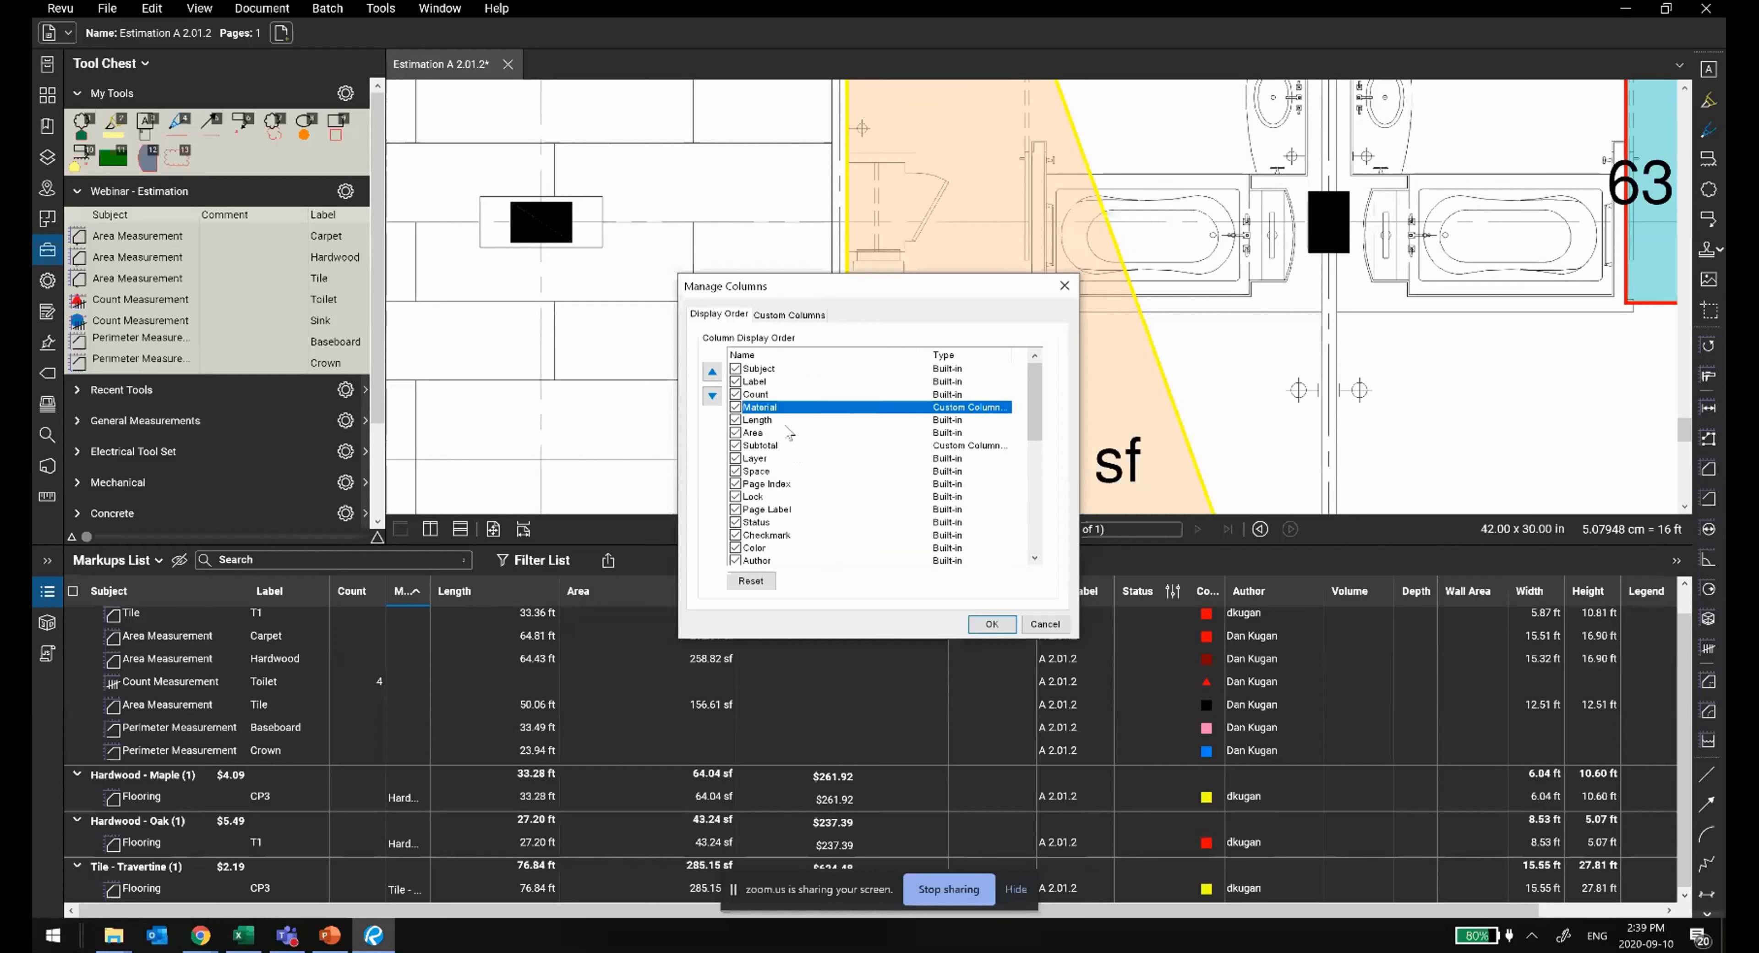
pyautogui.click(786, 432)
pyautogui.click(793, 446)
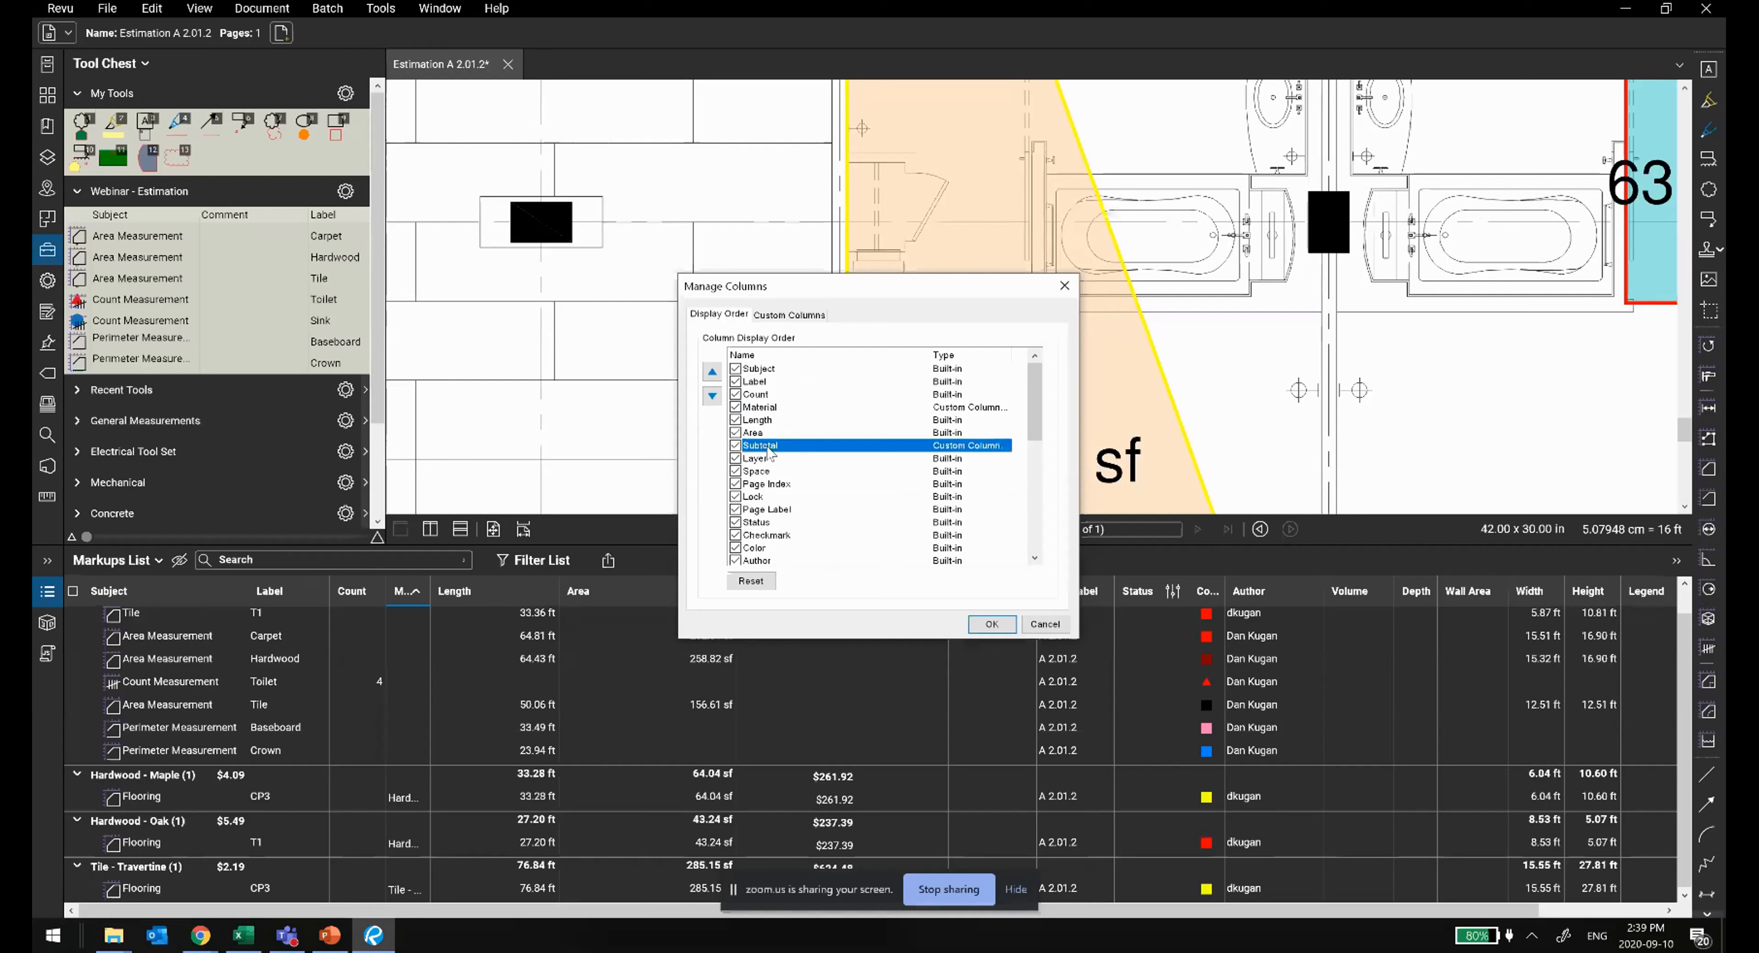
# Step: Start a new custom column of type Formula with an expression multiplying Measurement, and discard it
pyautogui.click(792, 315)
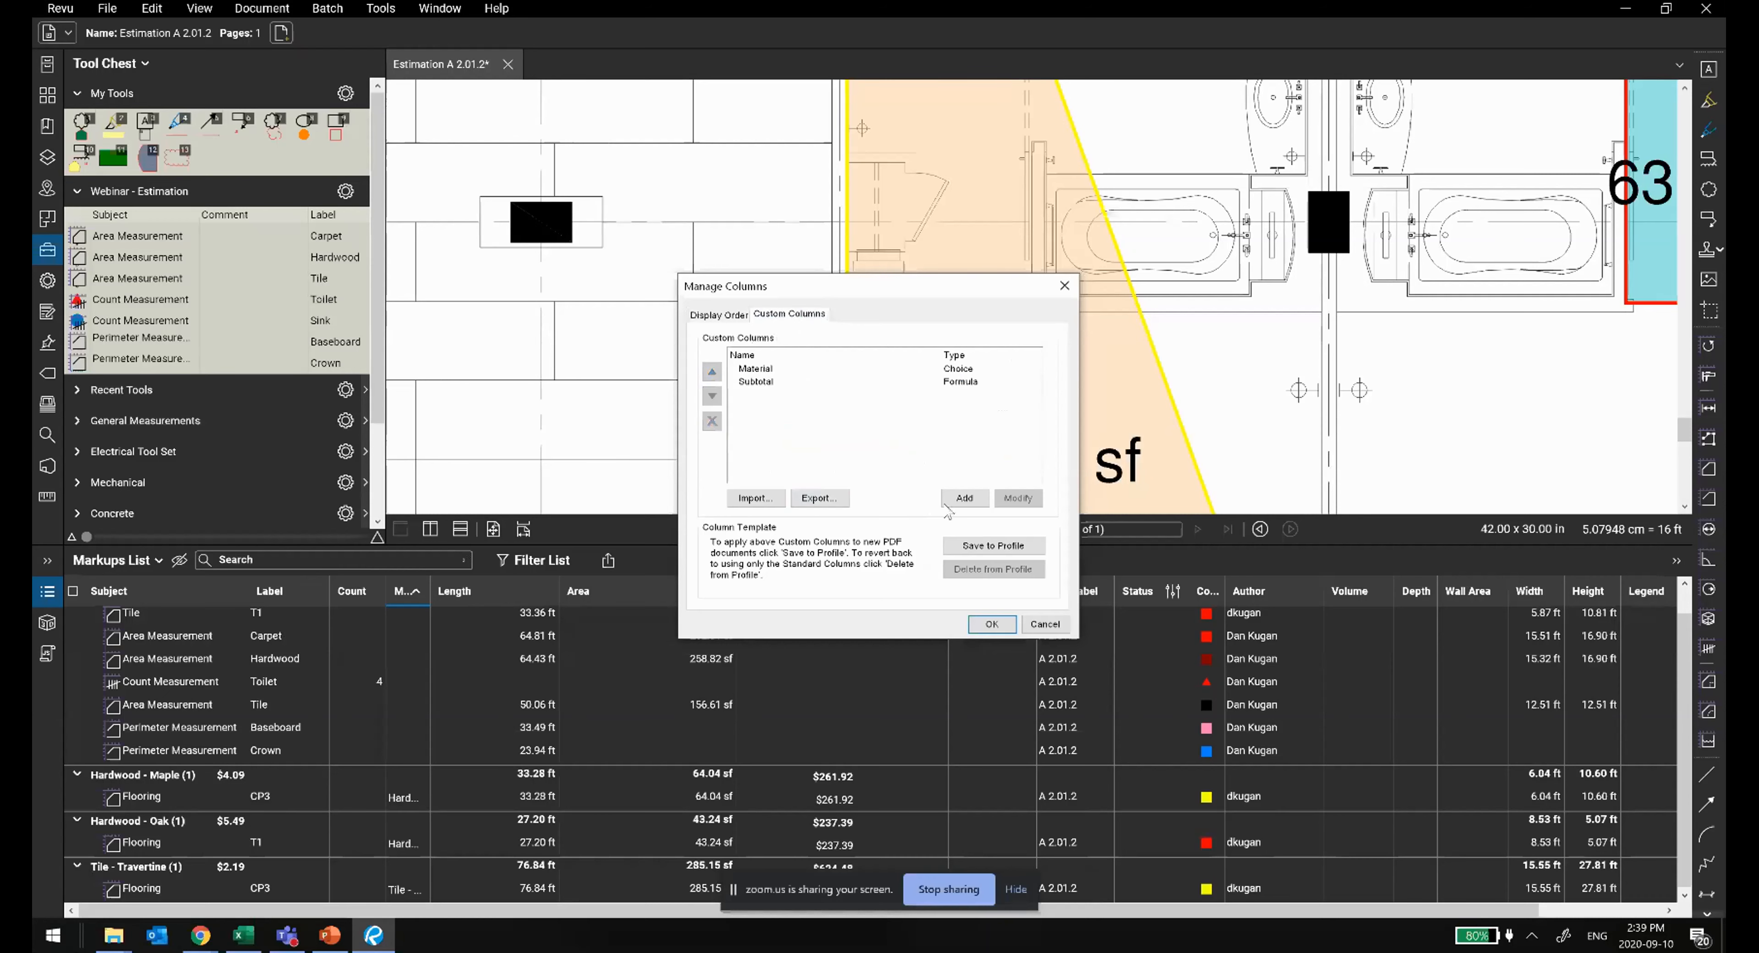
pyautogui.click(964, 497)
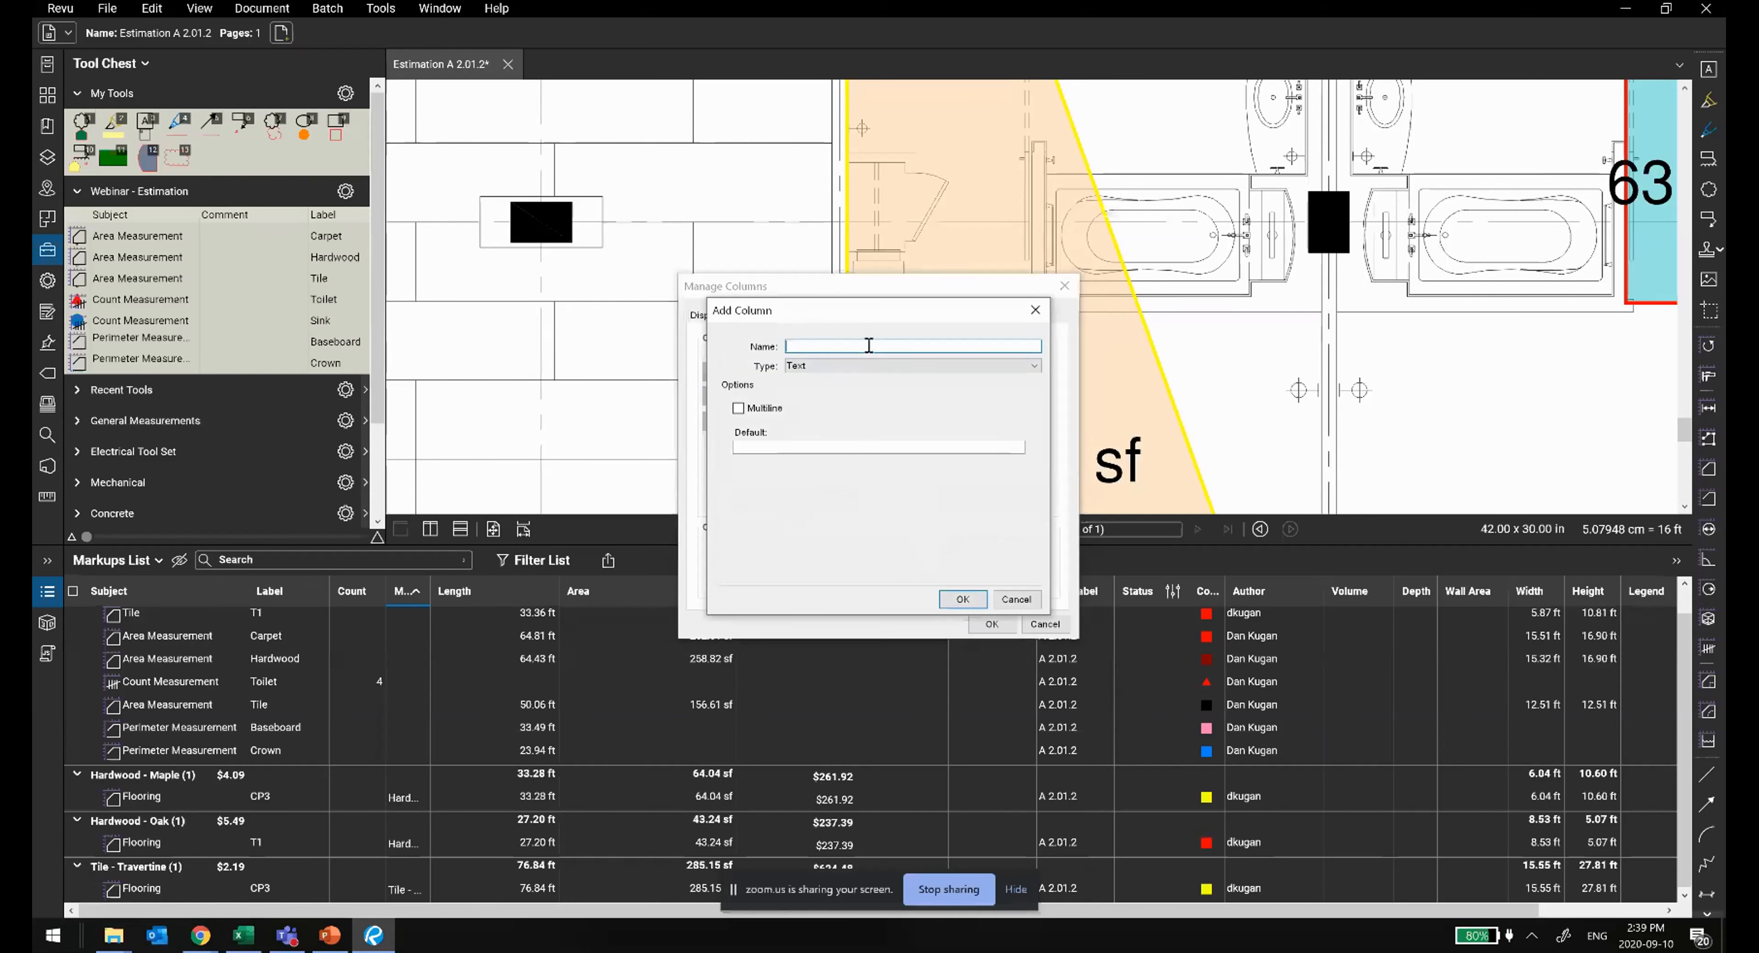
pyautogui.click(877, 365)
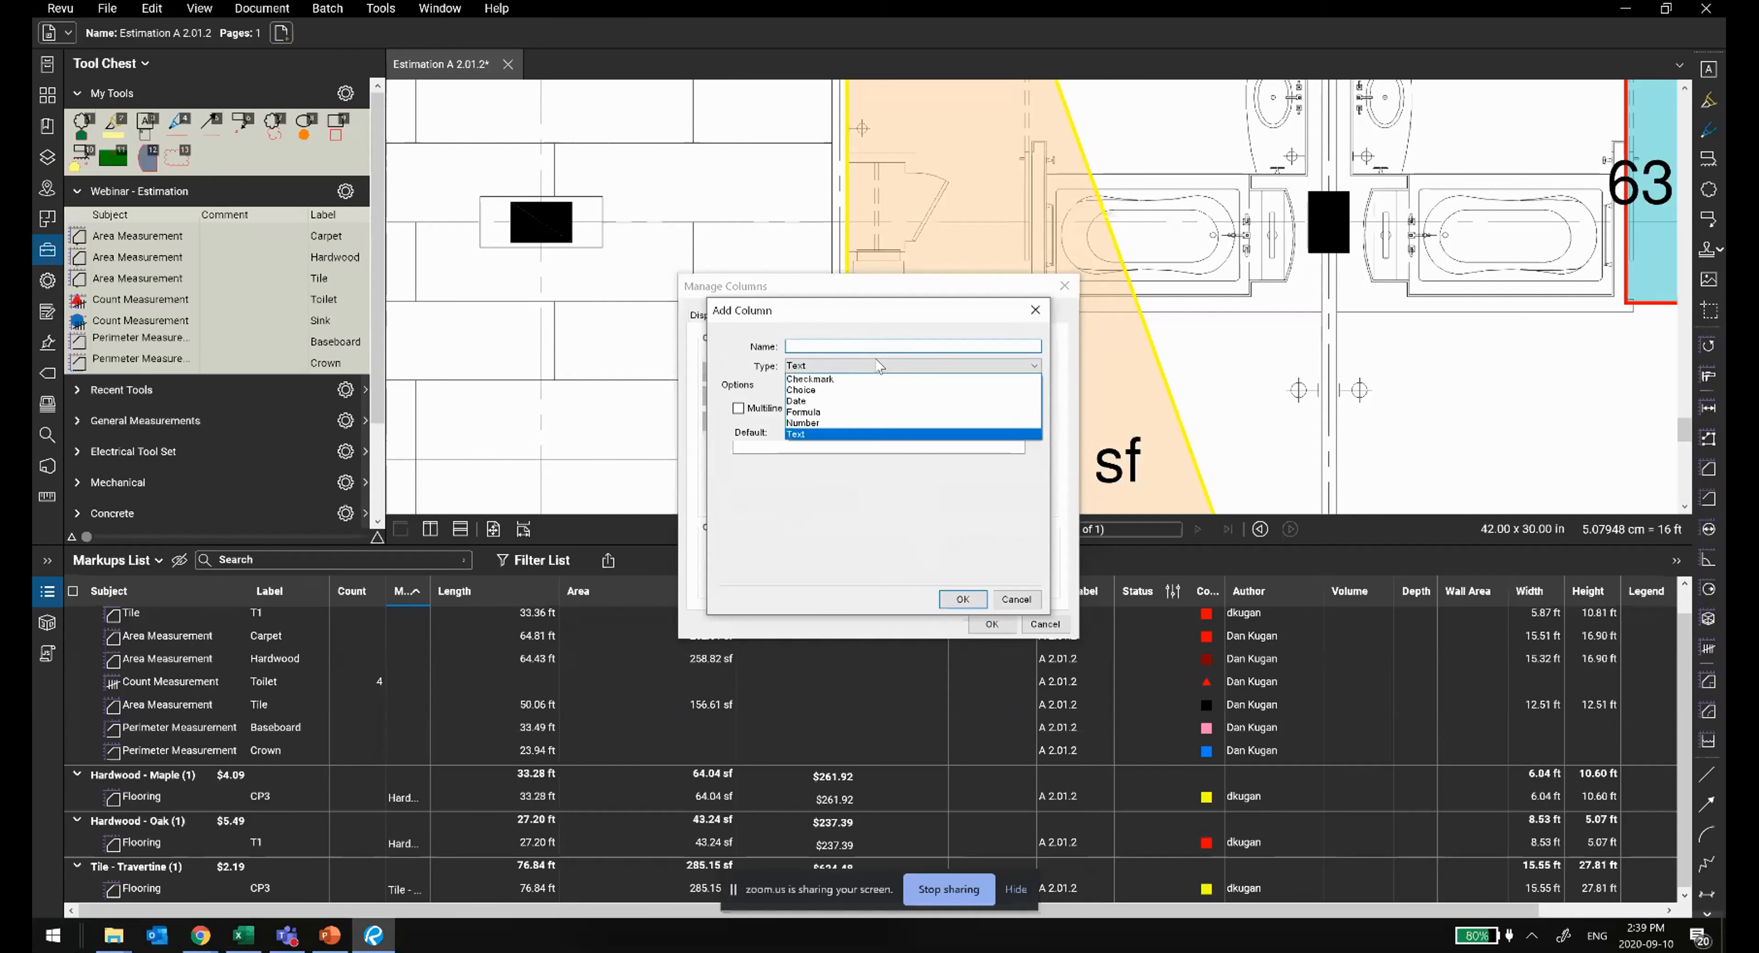
pyautogui.click(935, 411)
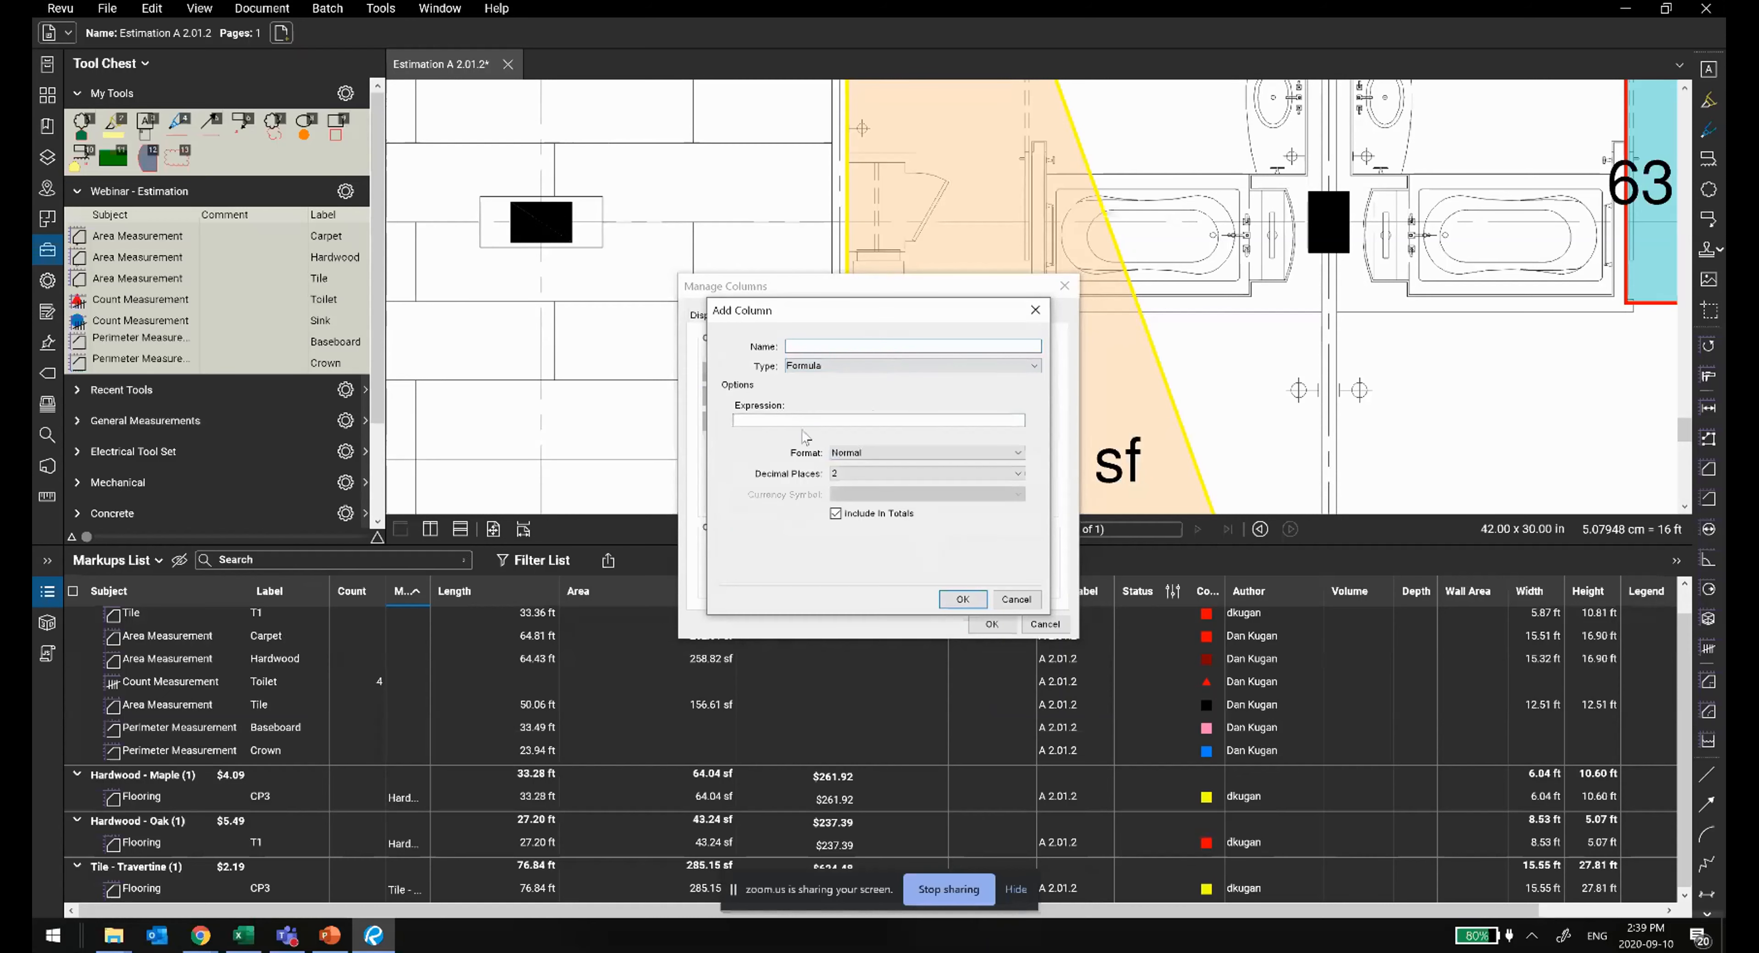
pyautogui.write('meas')
pyautogui.press('Return')
pyautogui.write('*a')
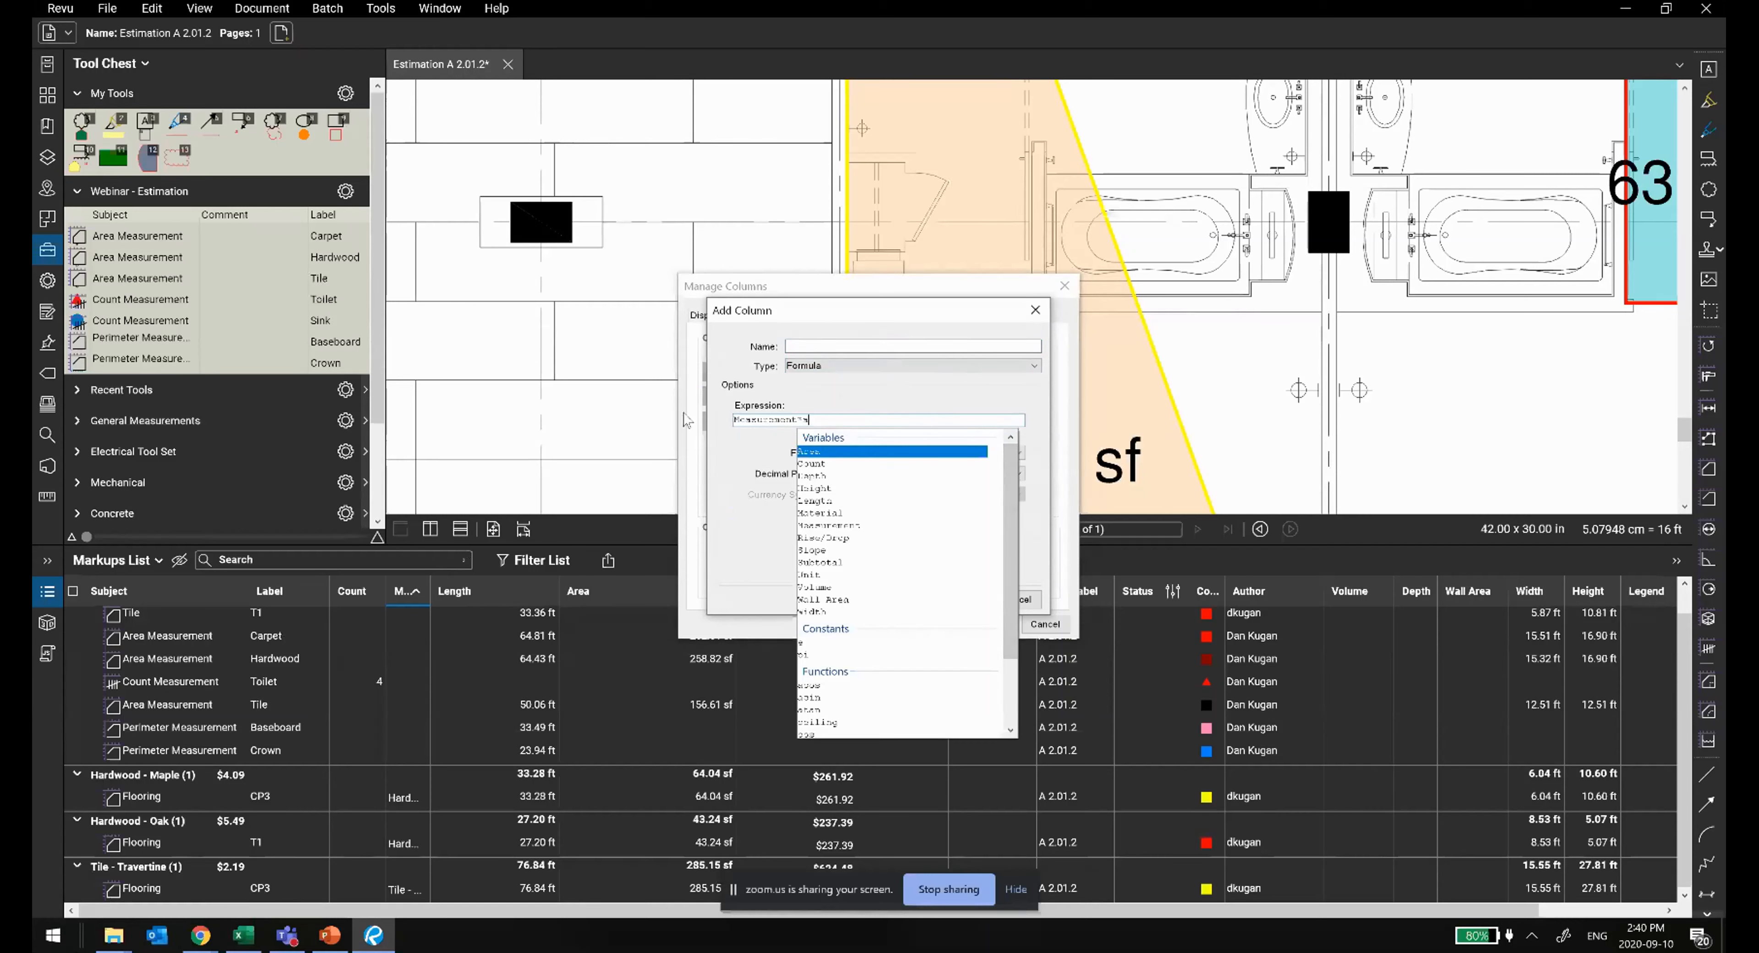
pyautogui.click(1035, 310)
pyautogui.click(1035, 309)
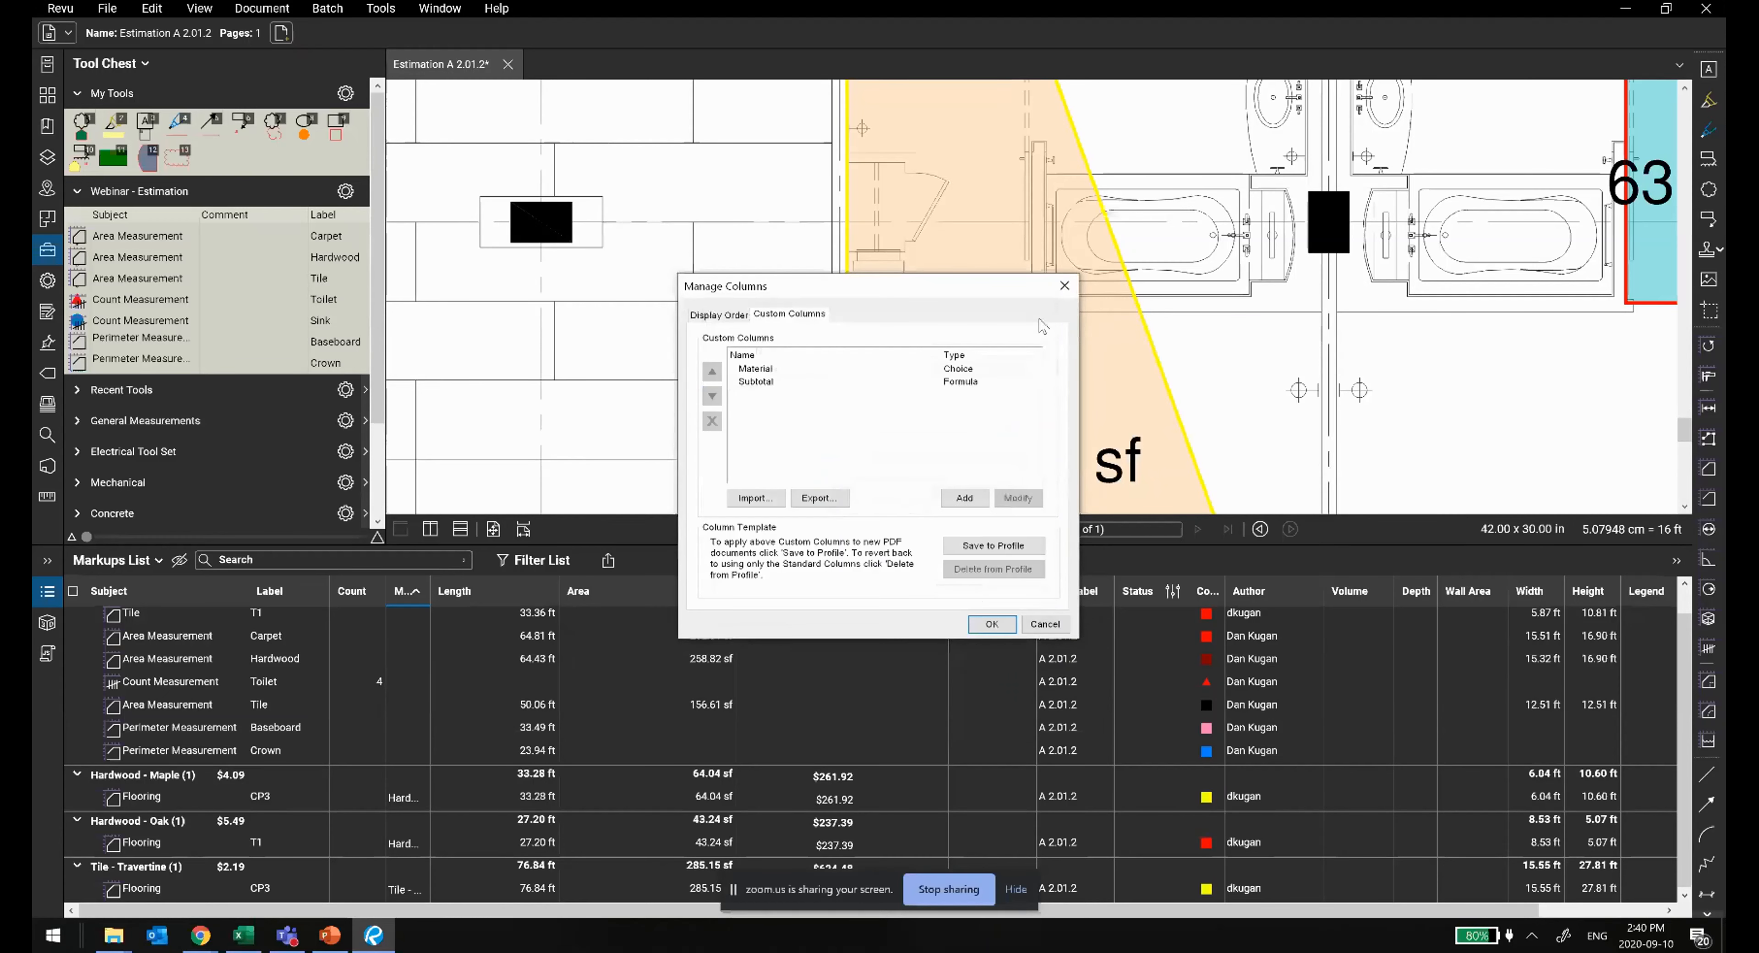
# Step: Examine the definition of the custom Subtotal column, including its expression and currency format, and close it unchanged
pyautogui.click(808, 369)
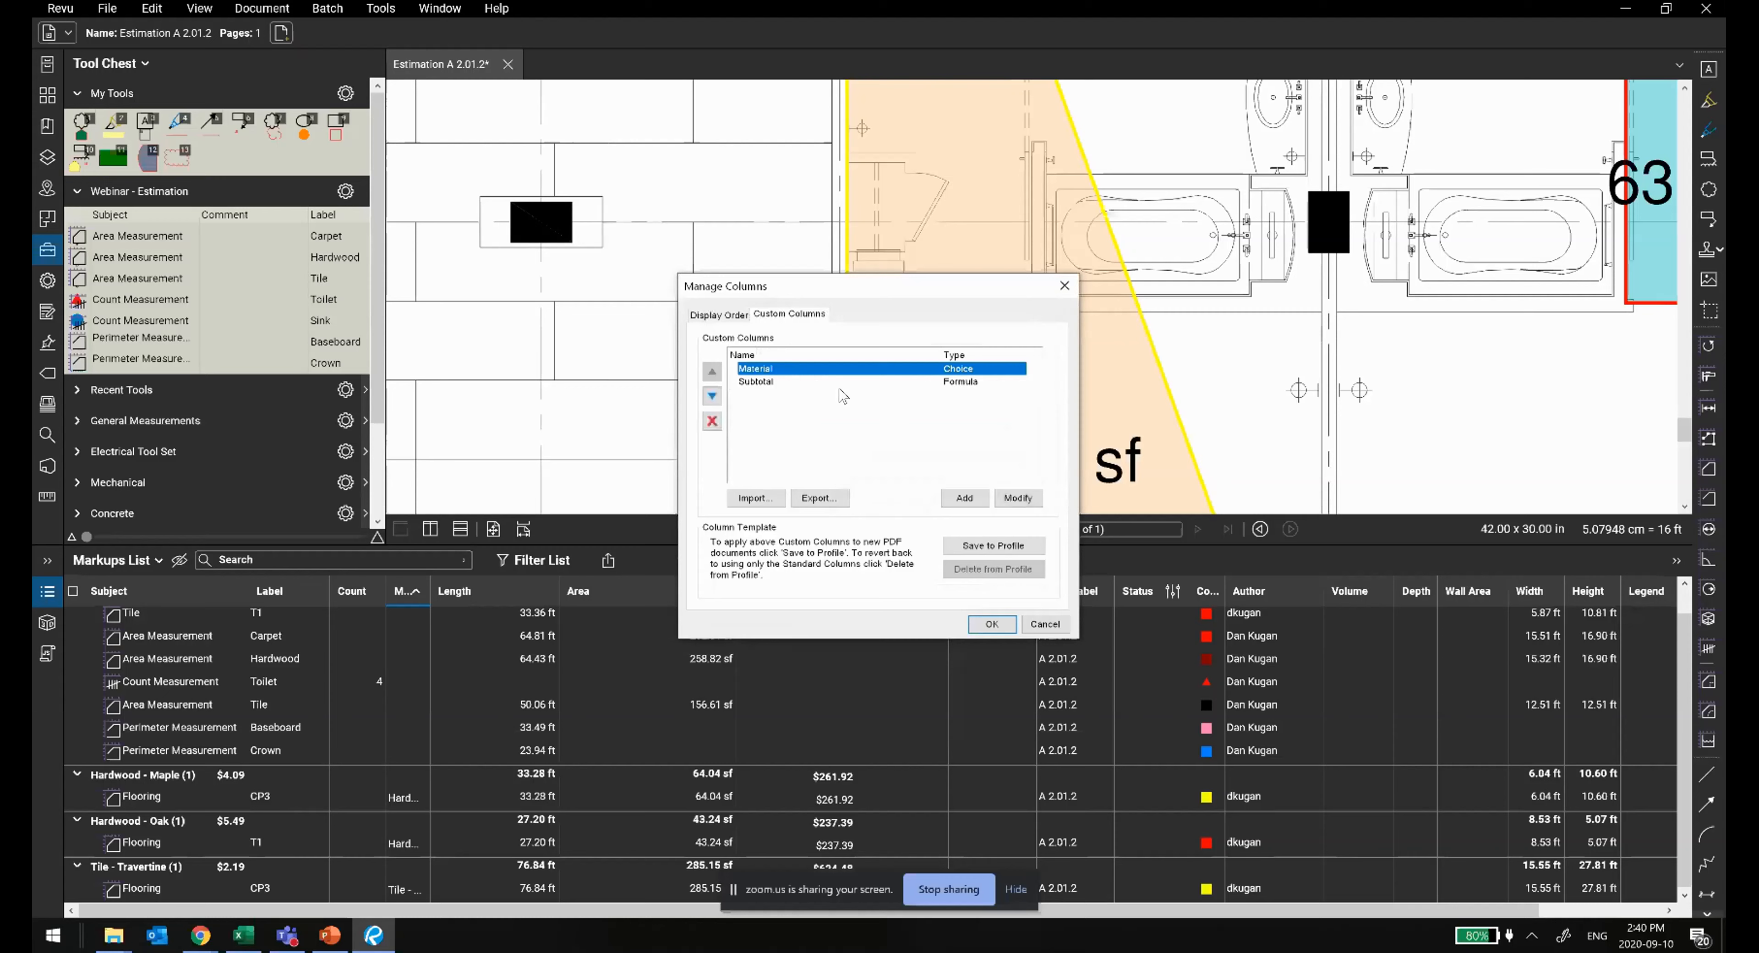
pyautogui.click(907, 401)
pyautogui.click(909, 382)
pyautogui.click(1017, 497)
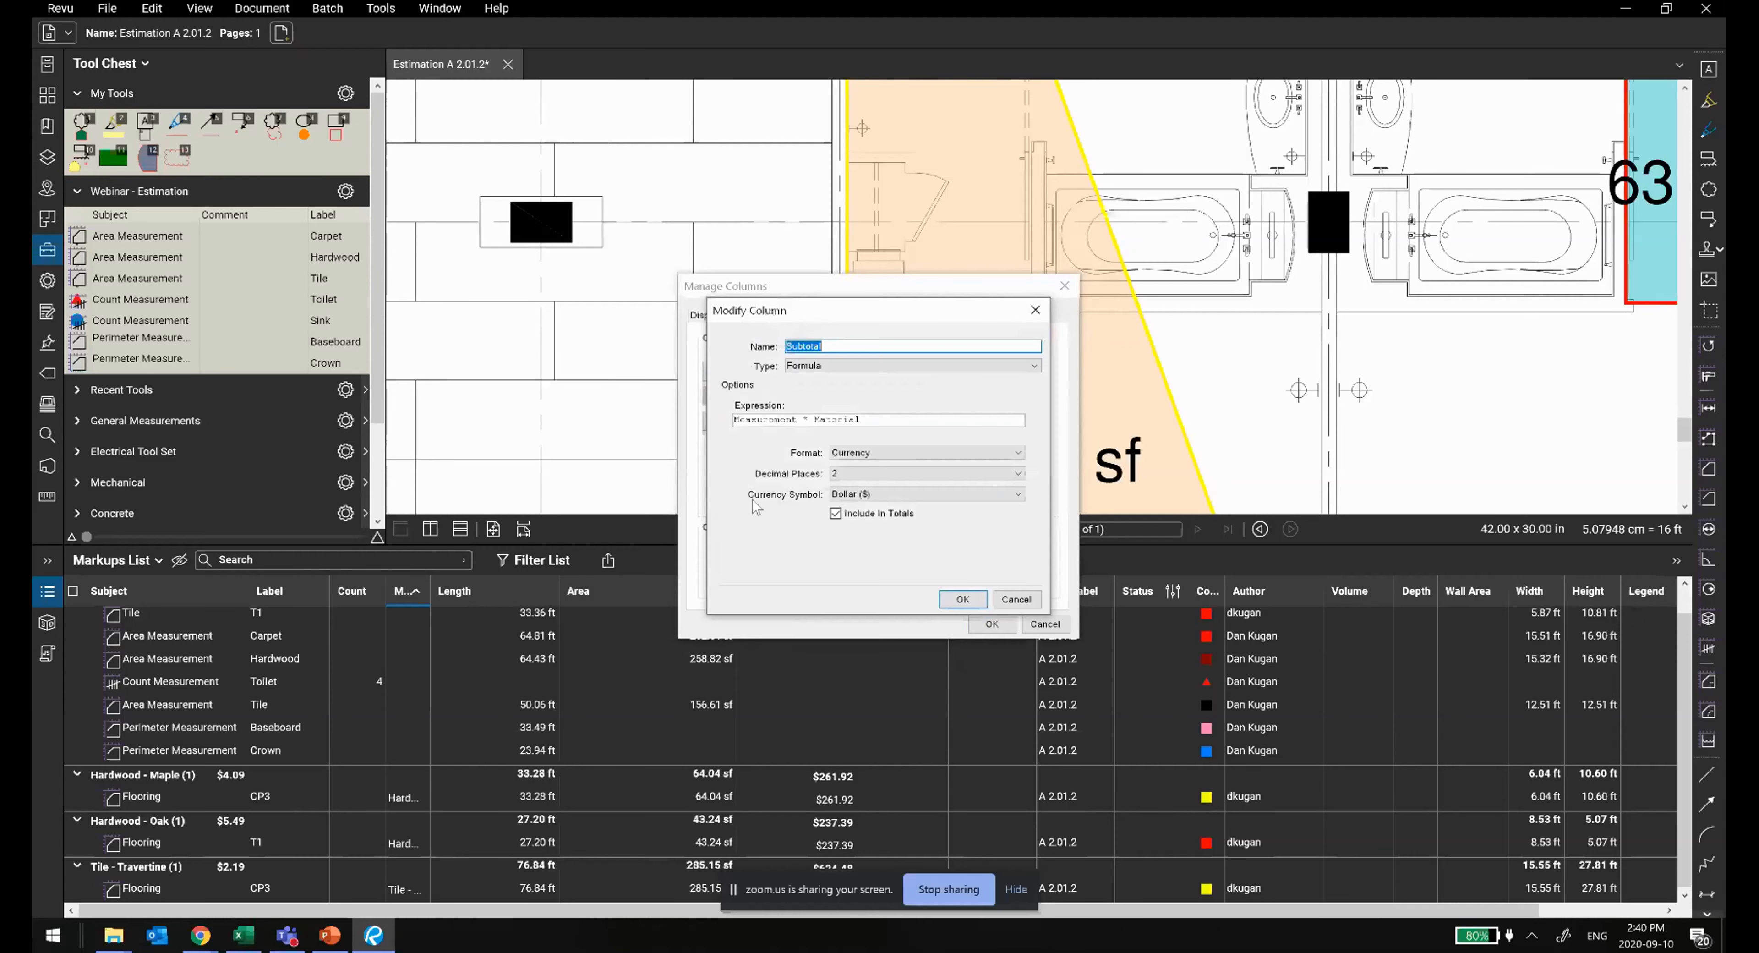
pyautogui.click(1031, 315)
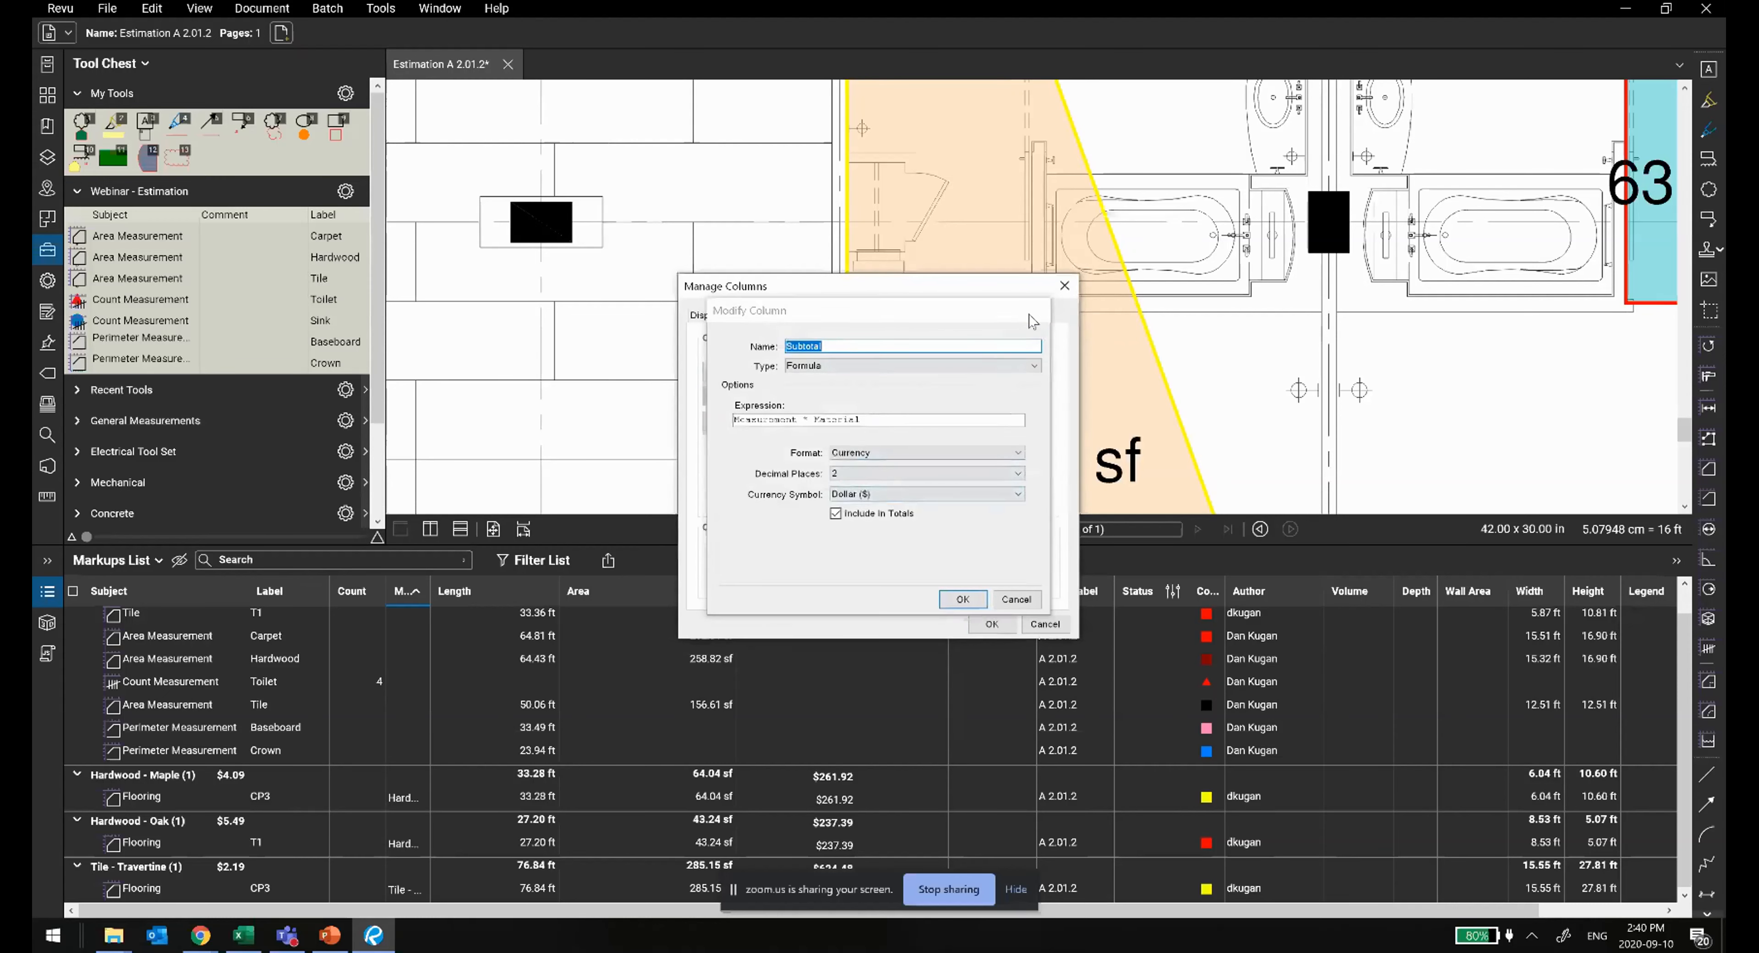
pyautogui.doubleClick(903, 394)
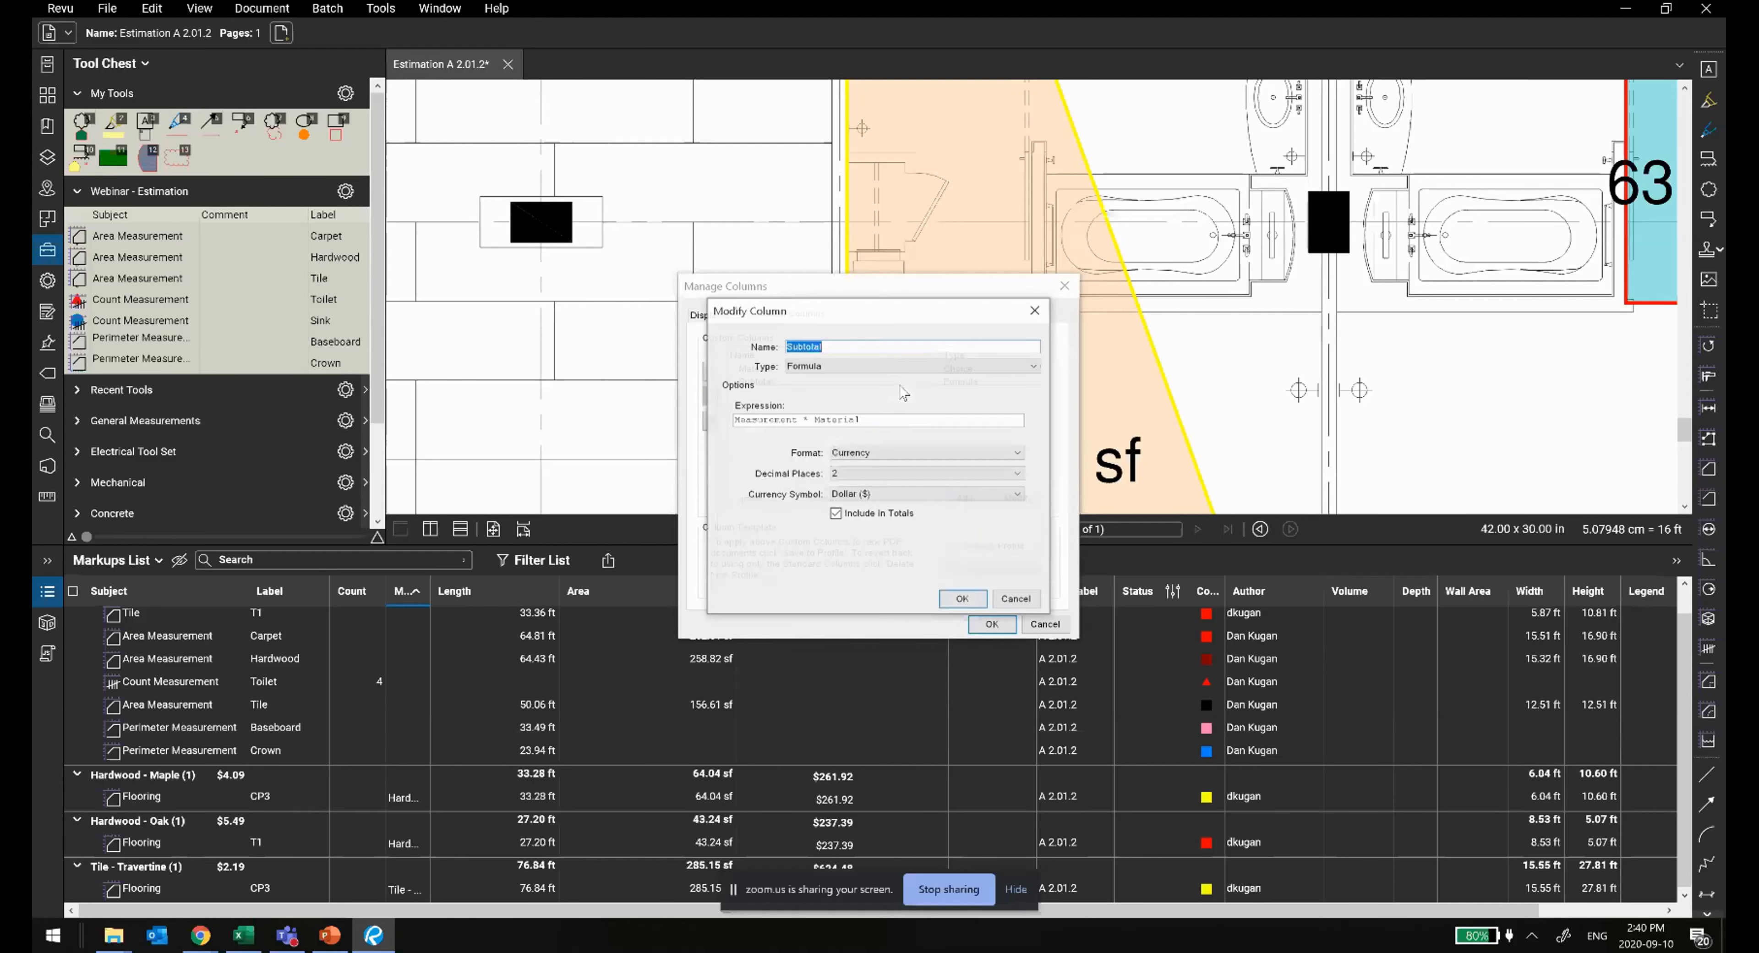
pyautogui.click(1033, 310)
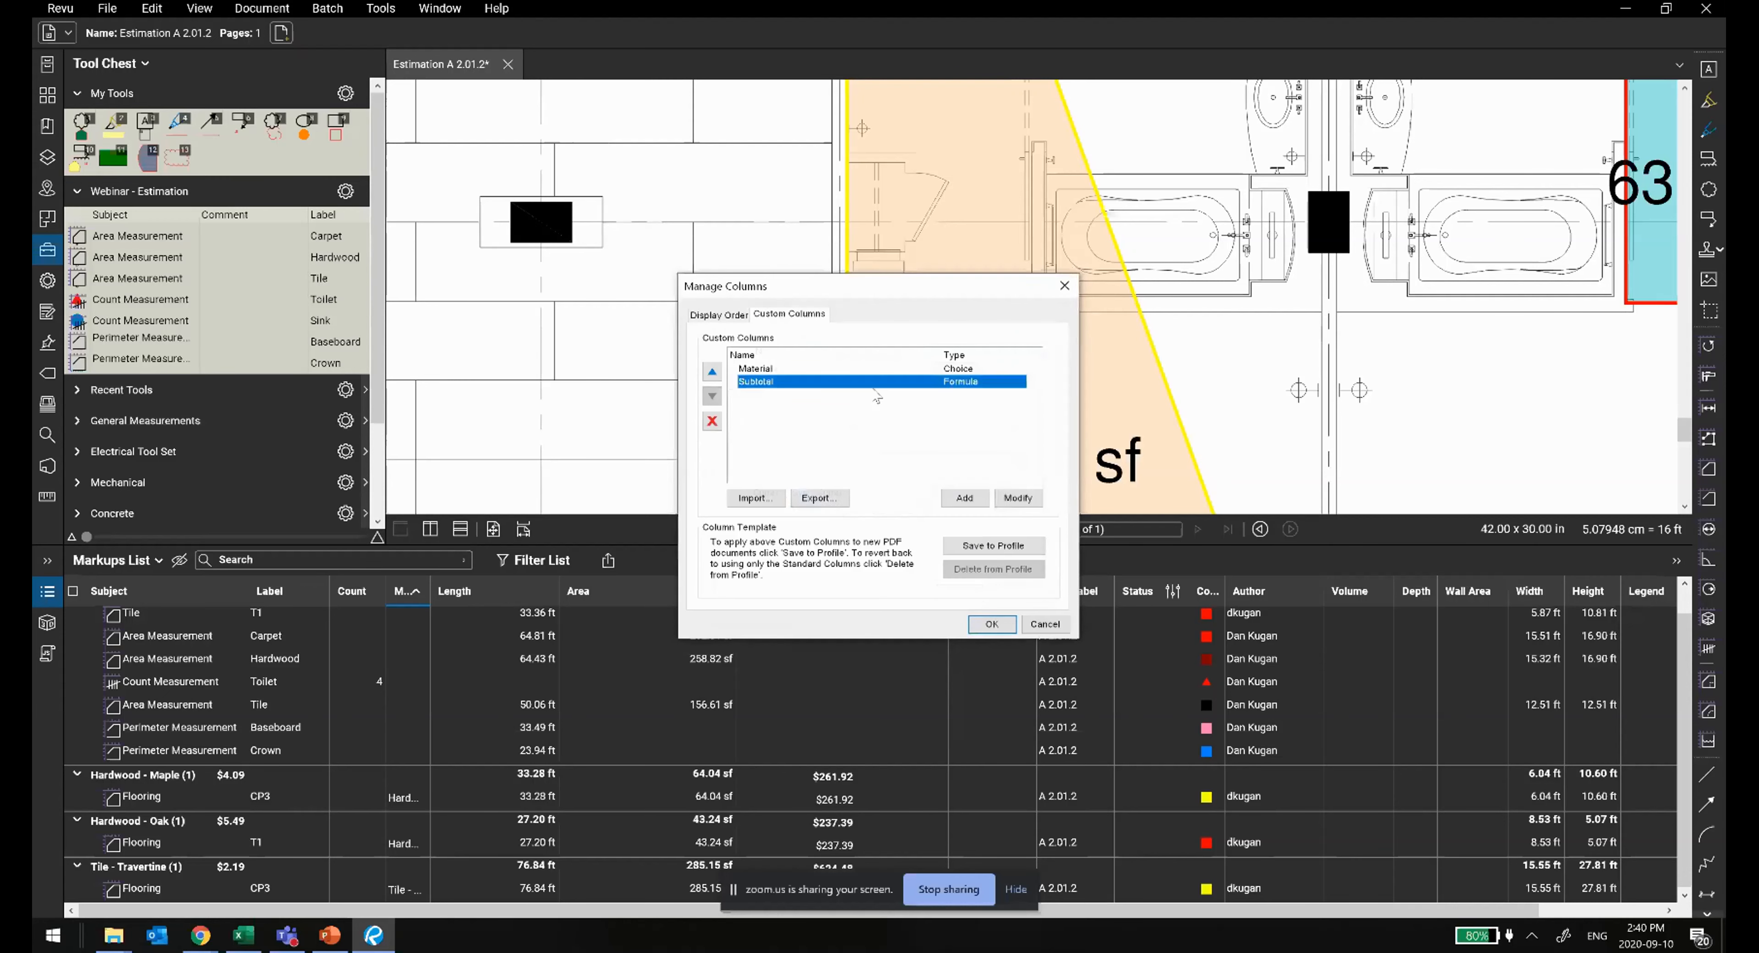
# Step: Open the custom Material column's definition in an enlarged dialog, review its list of choices and select the Carpet (Plush) item
pyautogui.click(877, 370)
pyautogui.click(1018, 497)
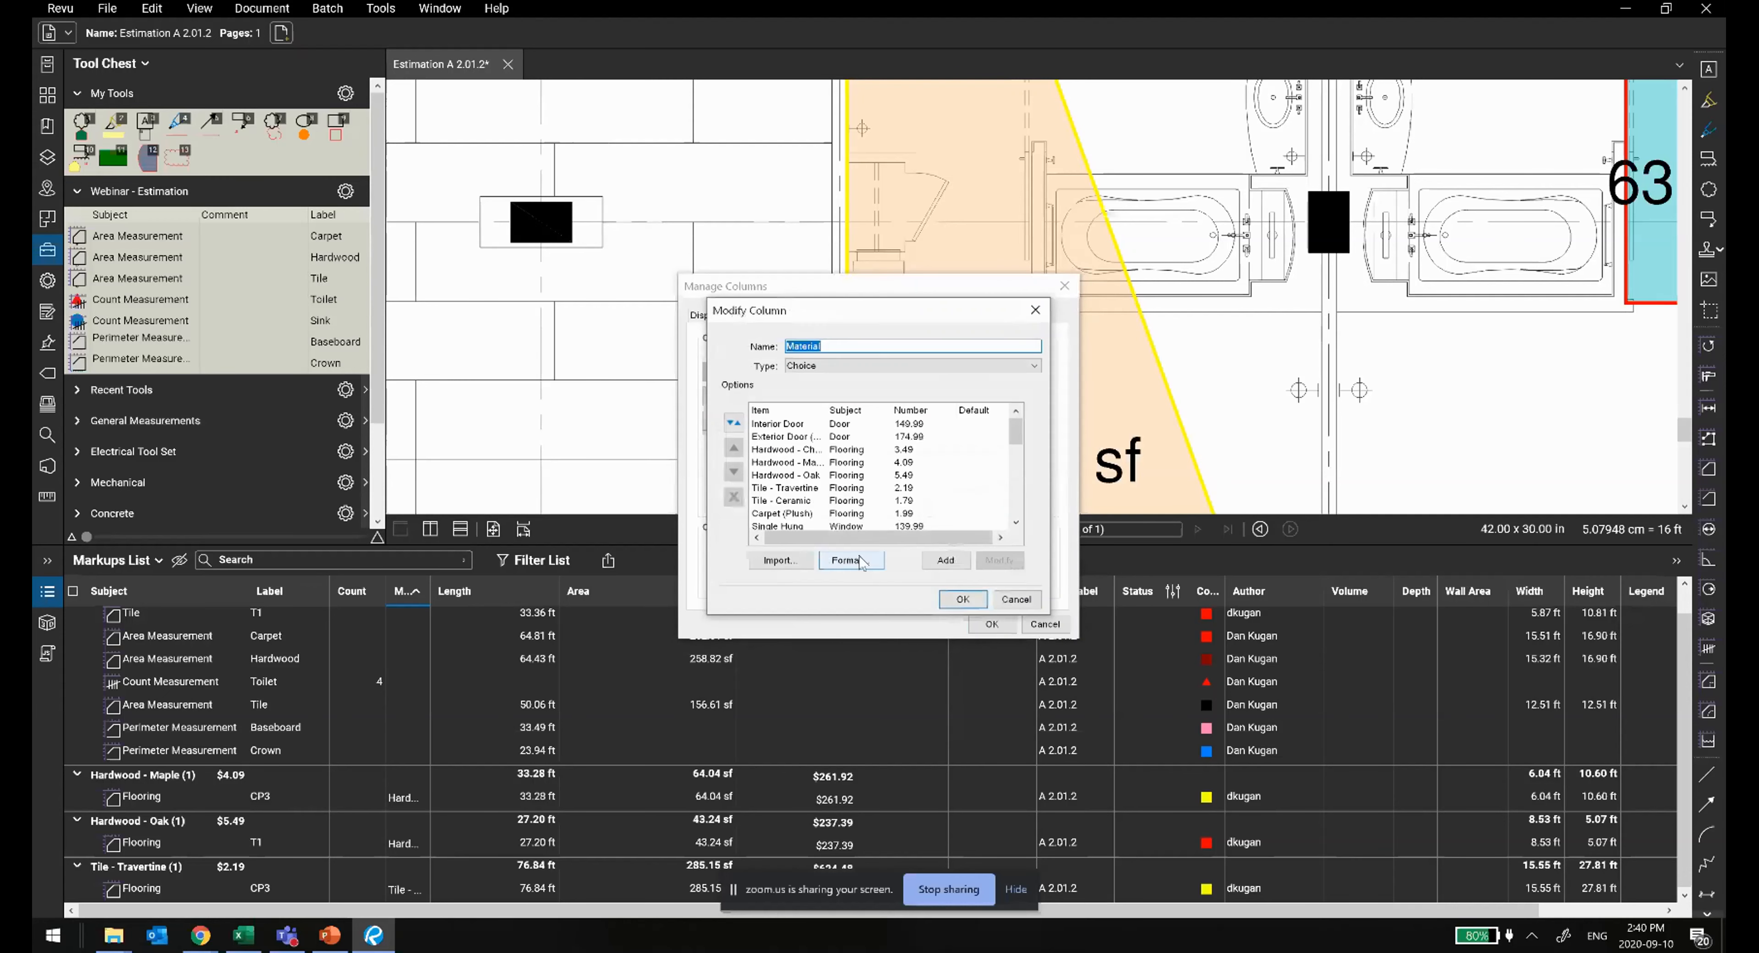
pyautogui.moveTo(1042, 614); pyautogui.dragTo(1179, 812)
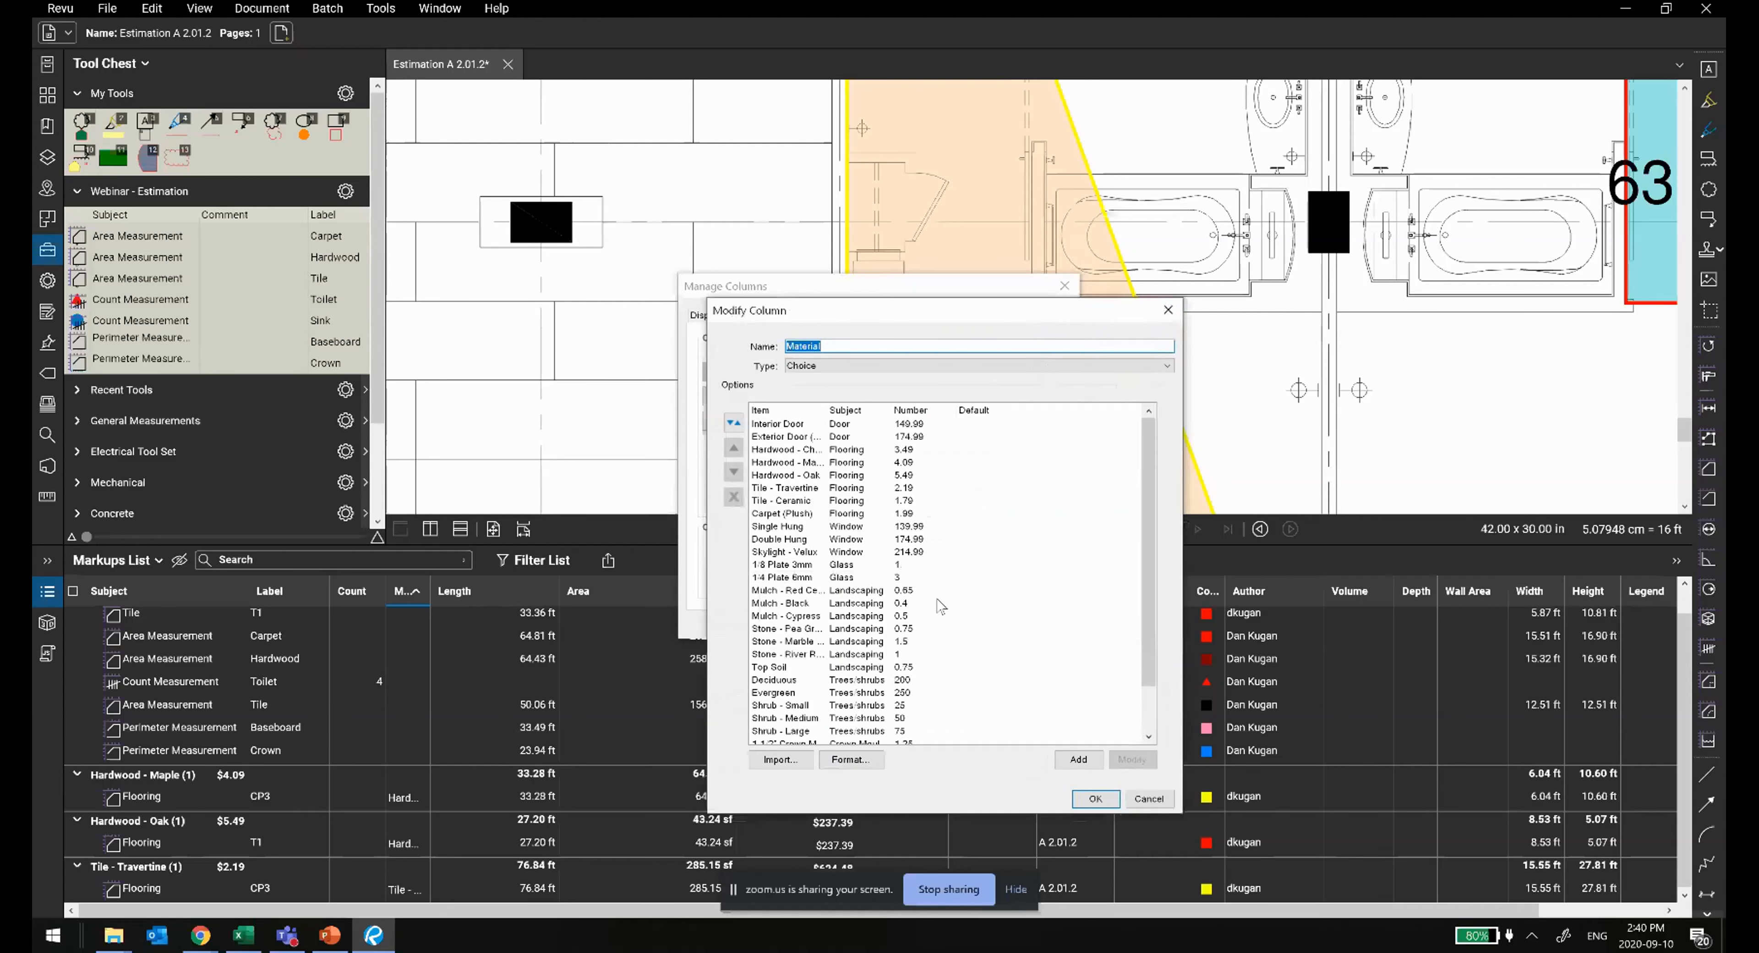
pyautogui.scroll(-2, 839, 444)
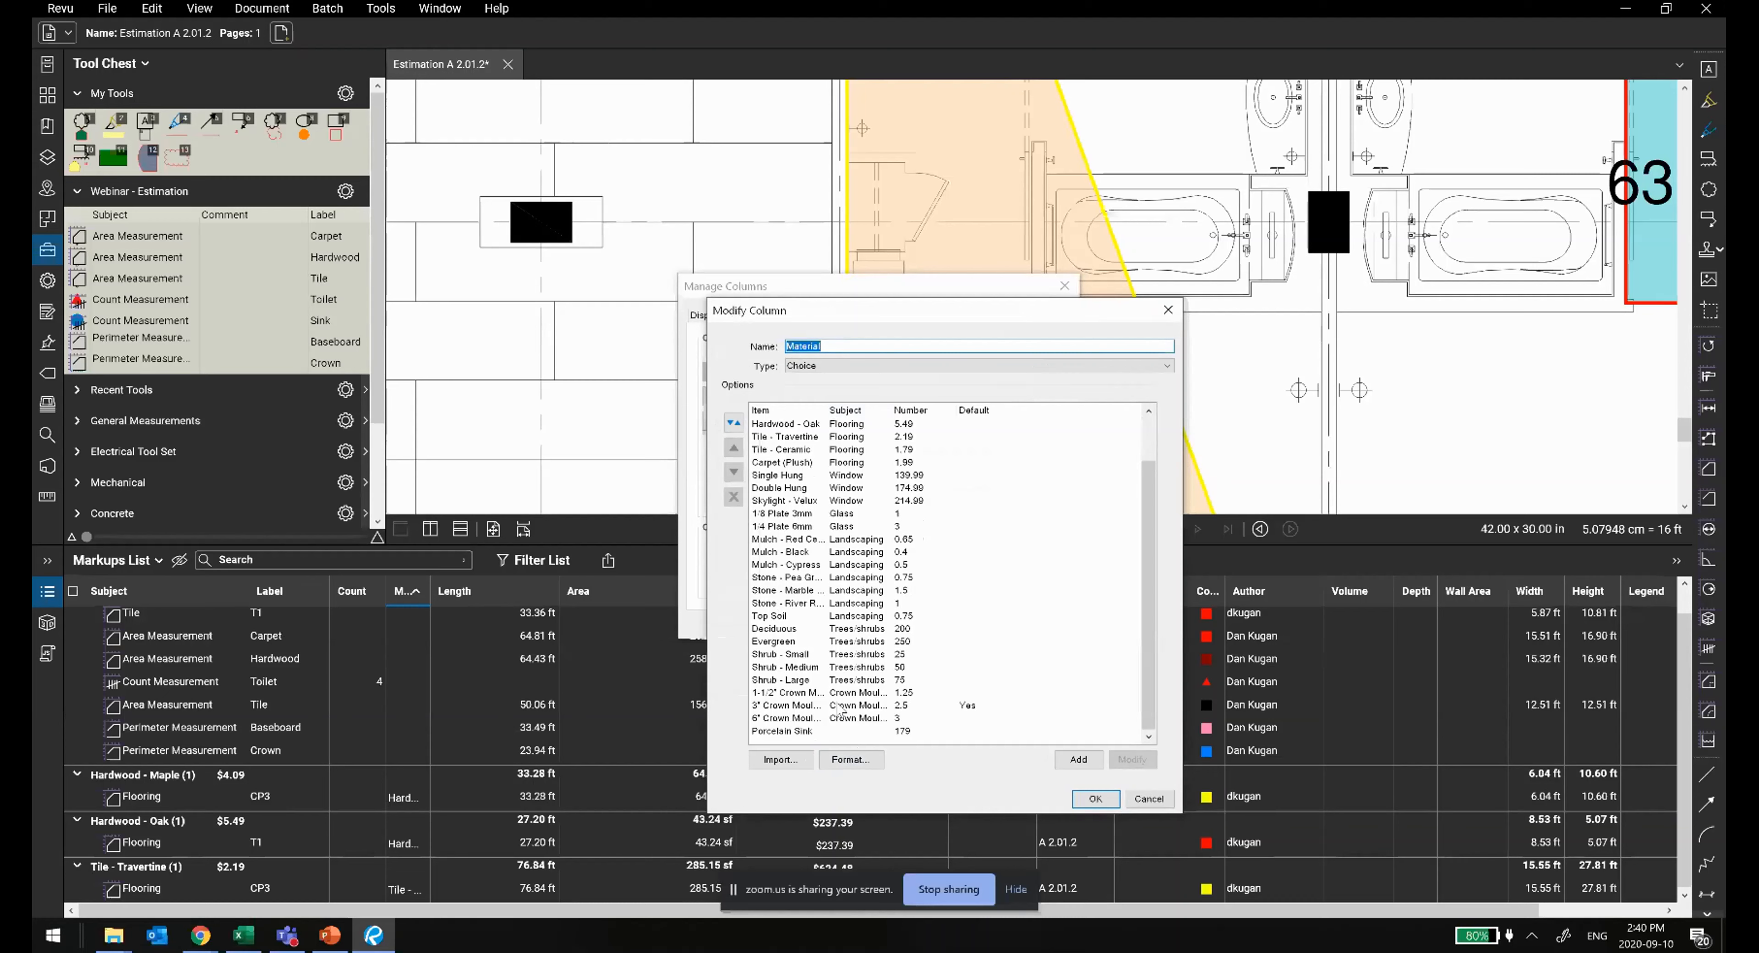
pyautogui.click(838, 464)
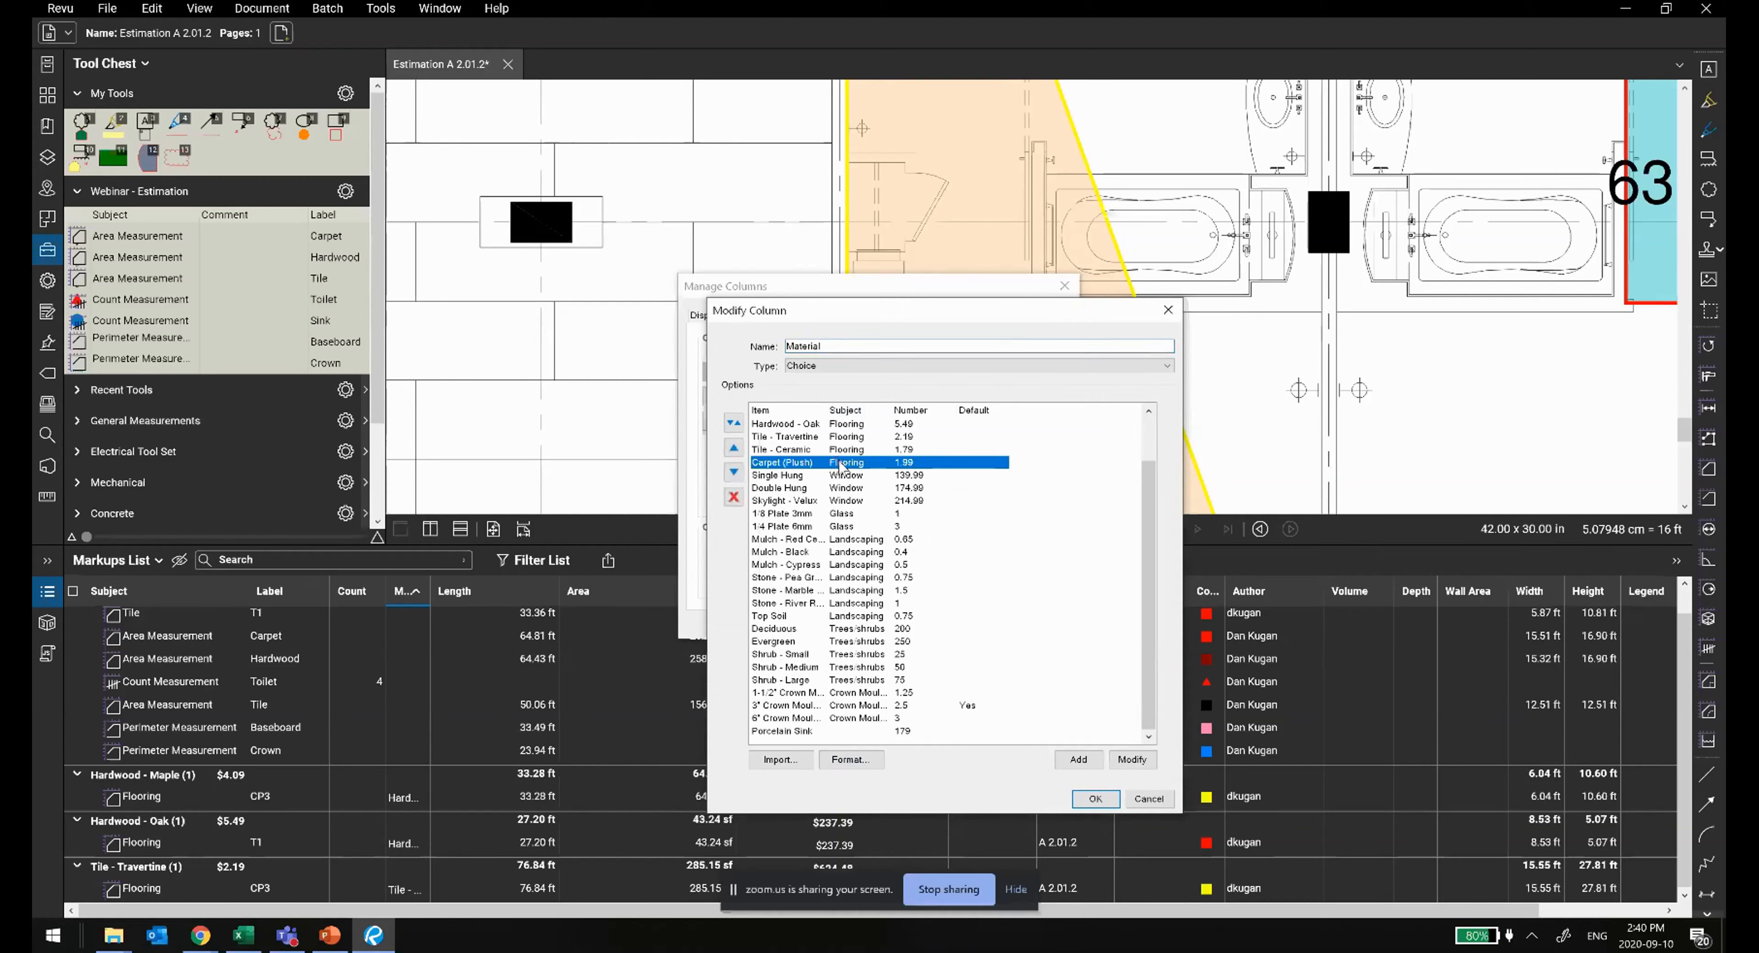
# Step: Look through the Flooring items and their unit prices in the Material column's choices, and leave column management without changes
pyautogui.press('Up')
pyautogui.press('Up')
pyautogui.press('Up')
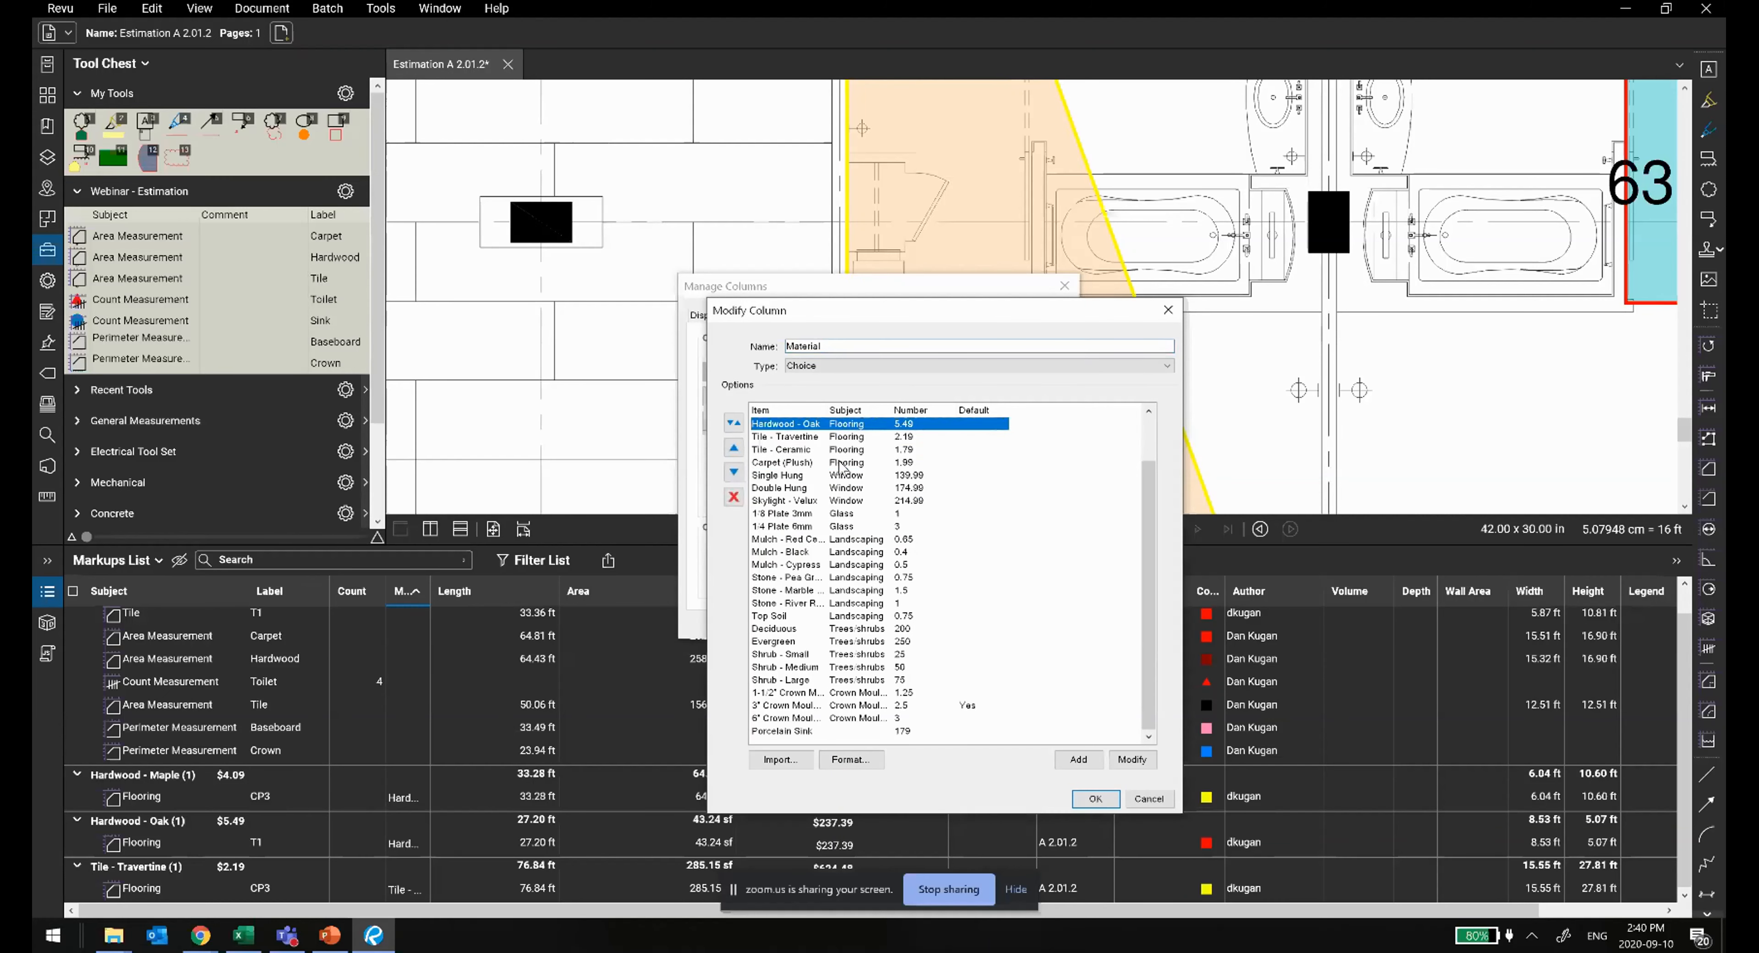
pyautogui.press('Down')
pyautogui.press('Down')
pyautogui.press('Down')
pyautogui.press('Up')
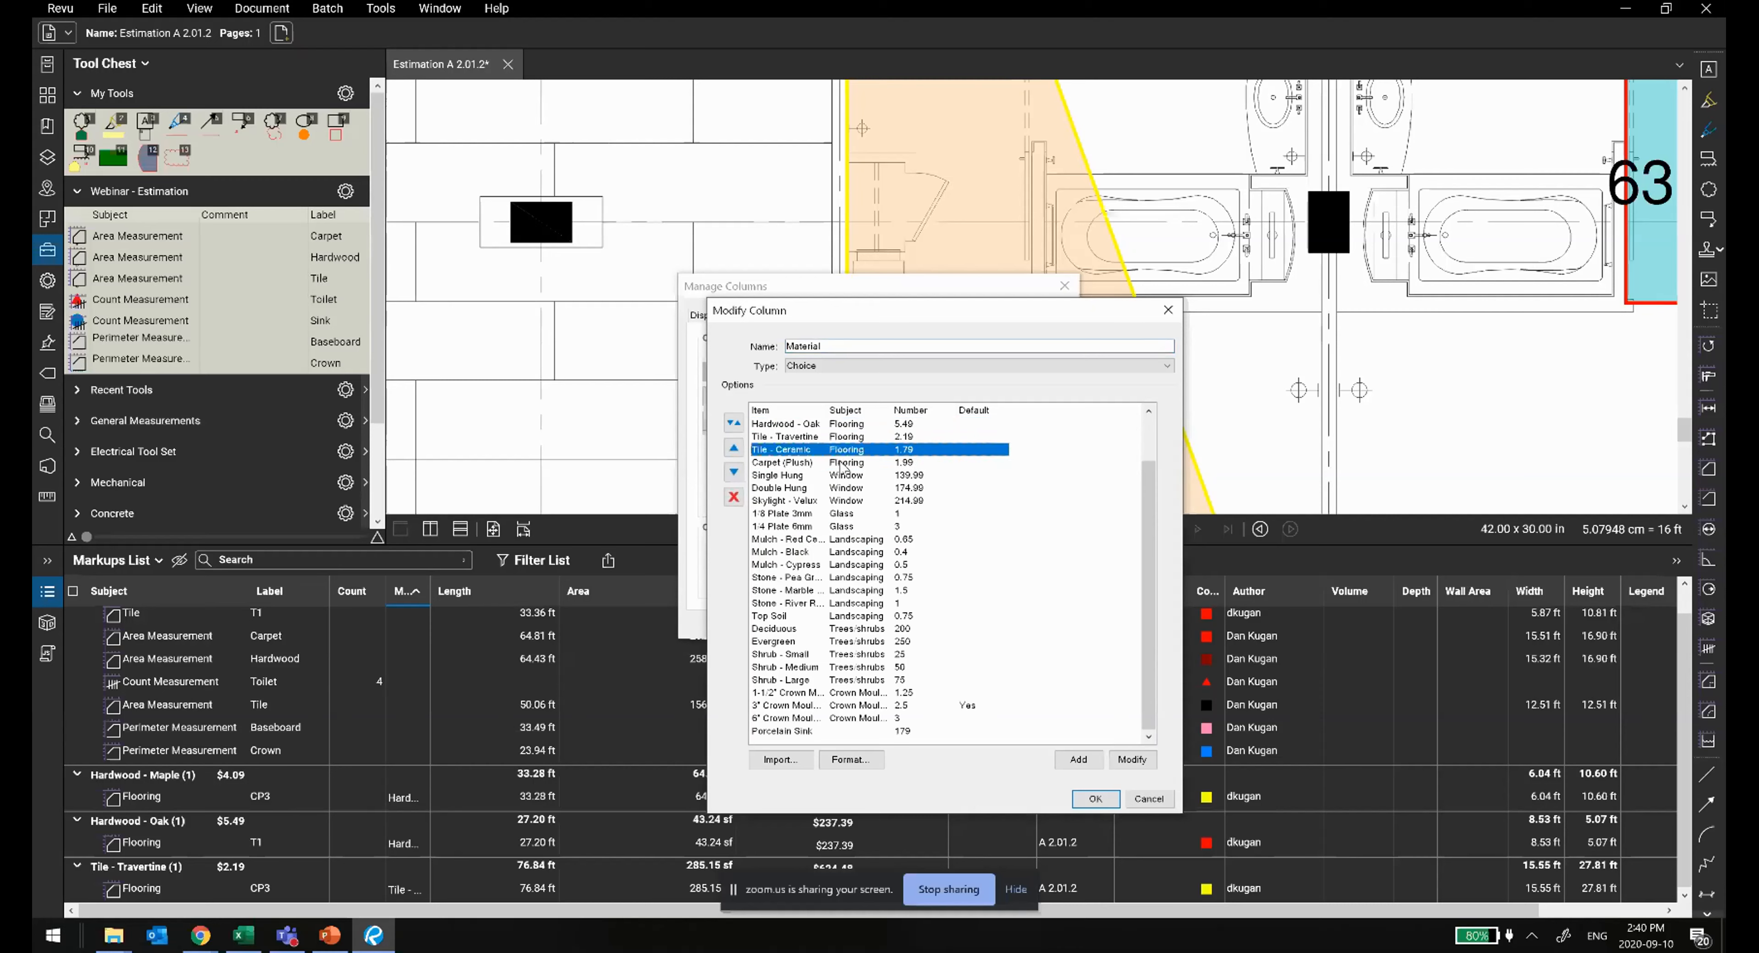
pyautogui.click(1167, 310)
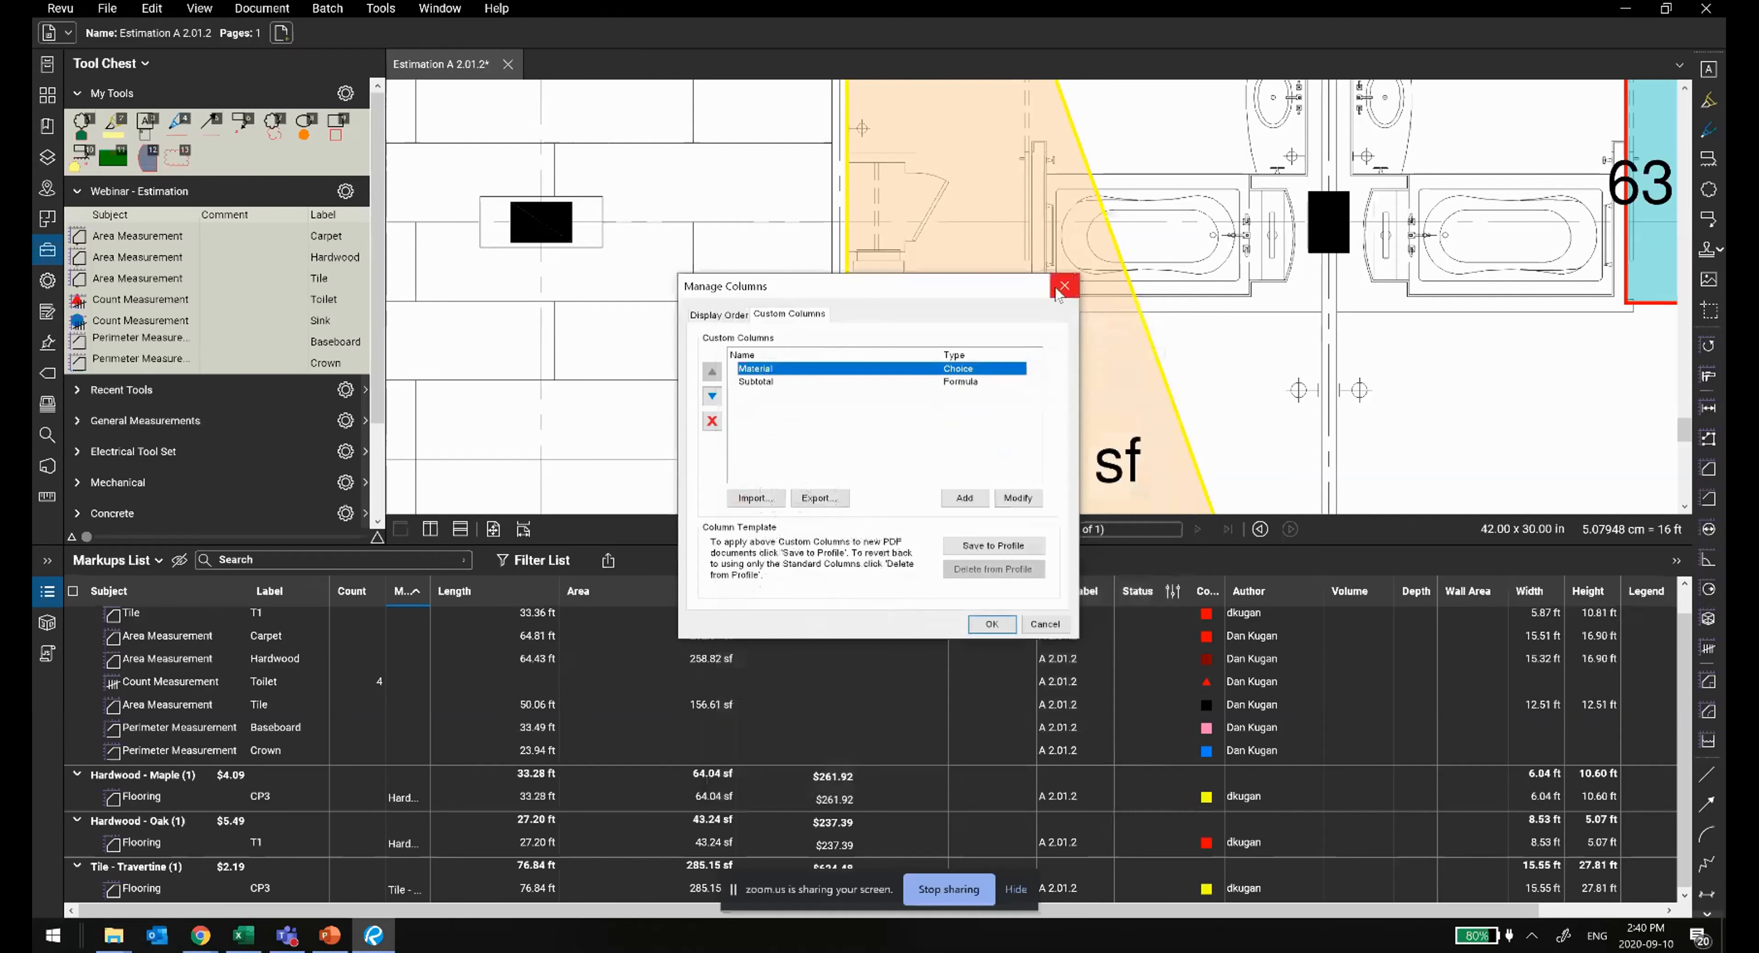
pyautogui.click(1063, 287)
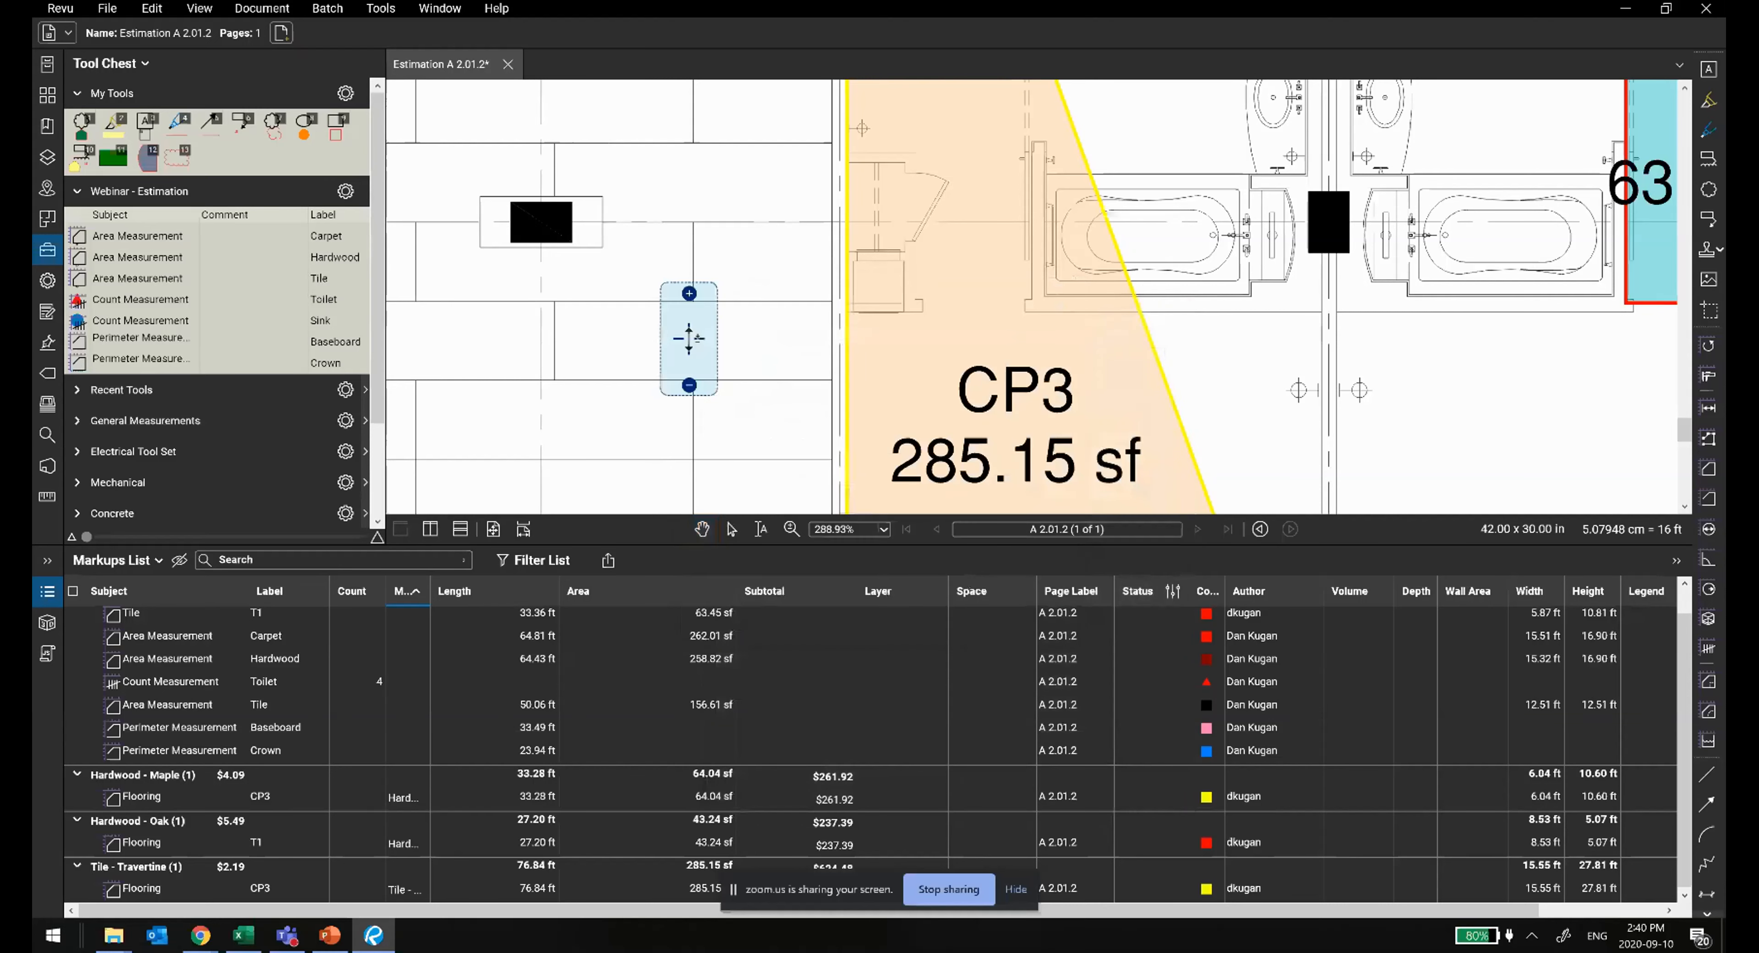
# Step: Check the Markups List column filters, including the Length choices, without applying any, and sort the list by Label
pyautogui.scroll(-5, 689, 338)
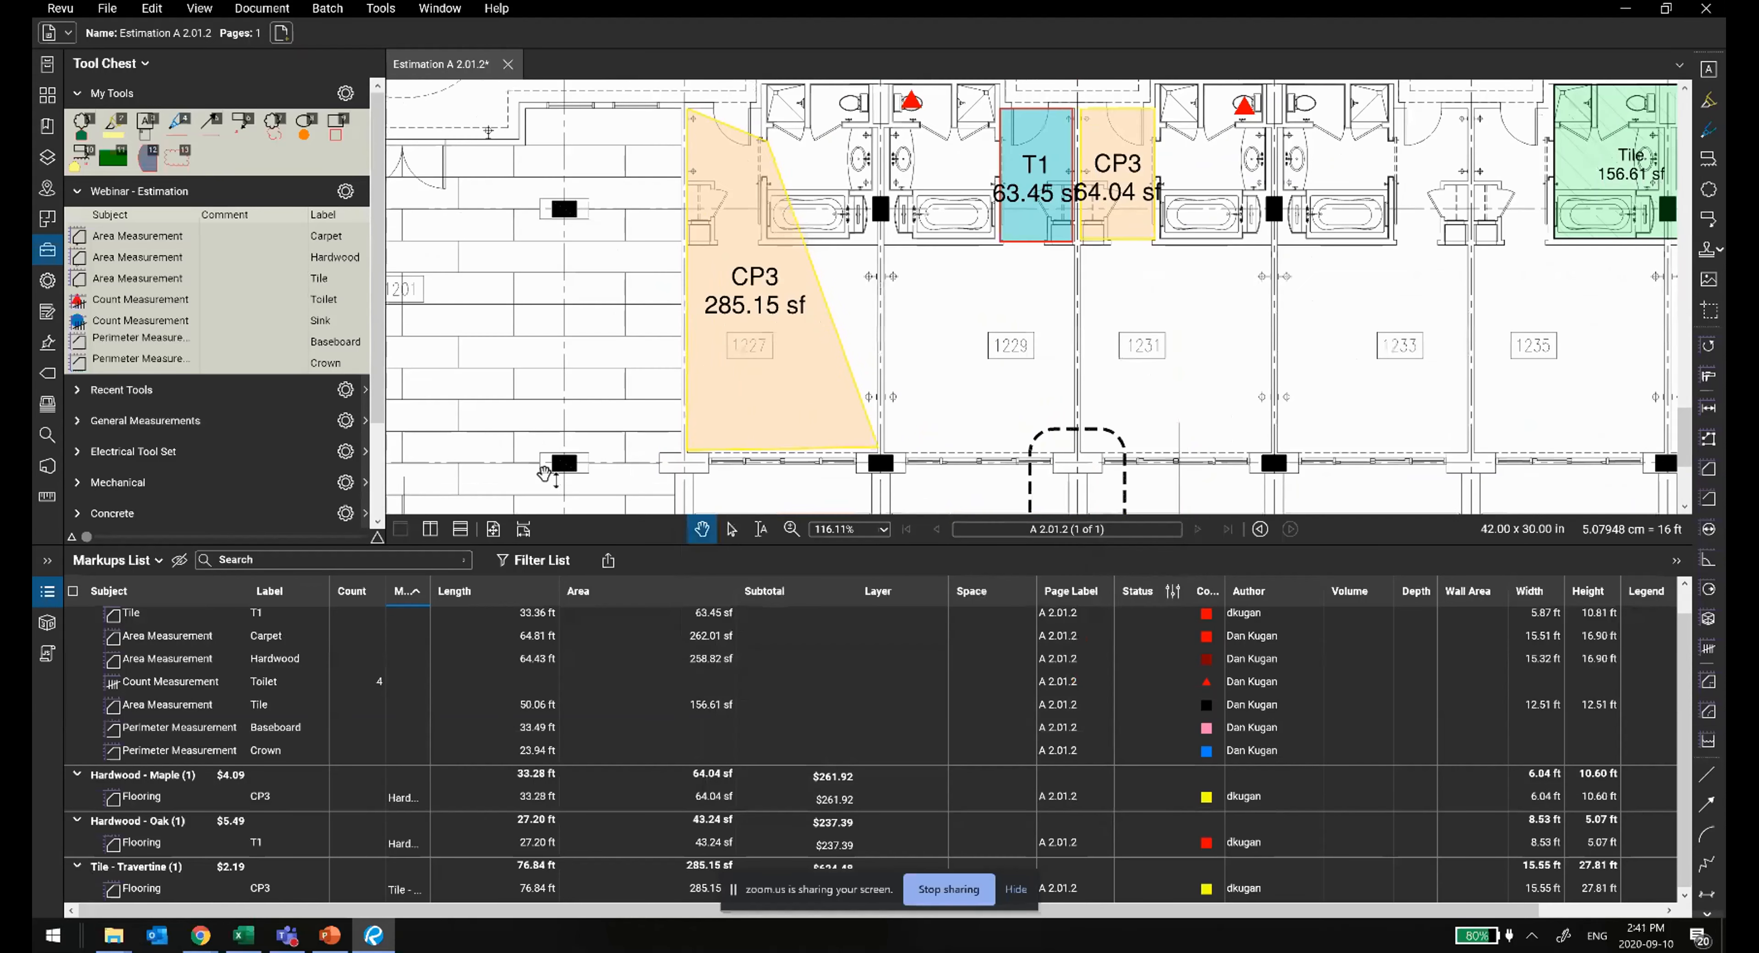
pyautogui.click(532, 556)
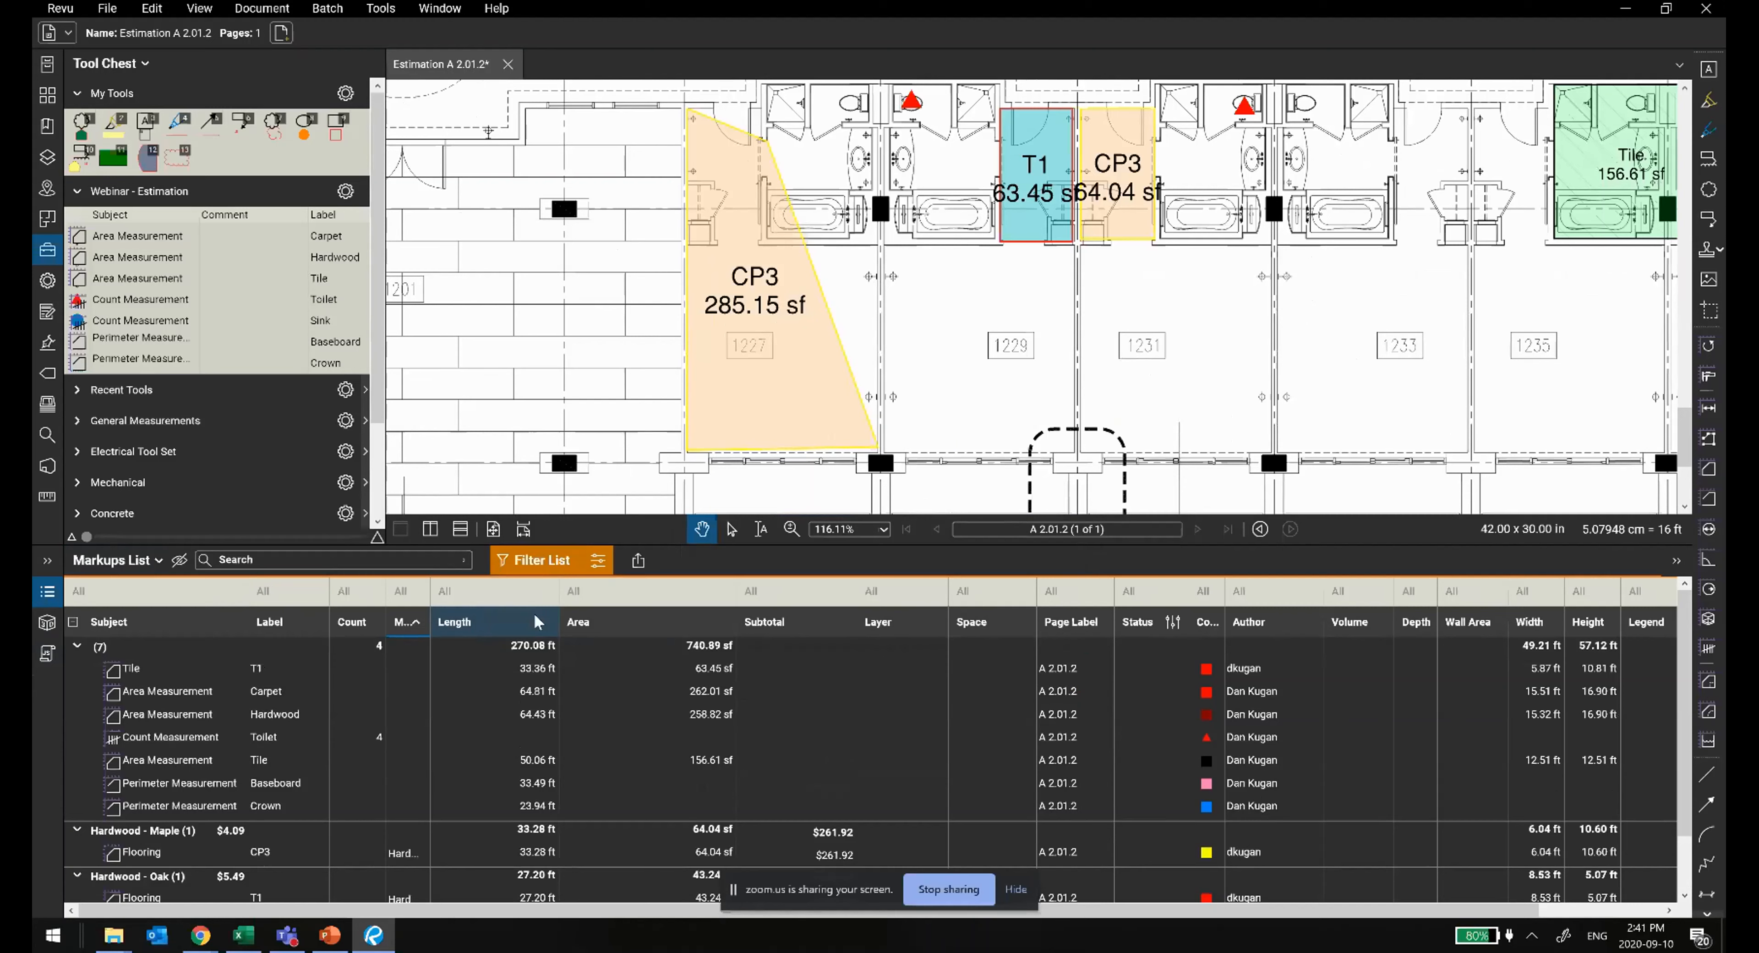
pyautogui.click(470, 592)
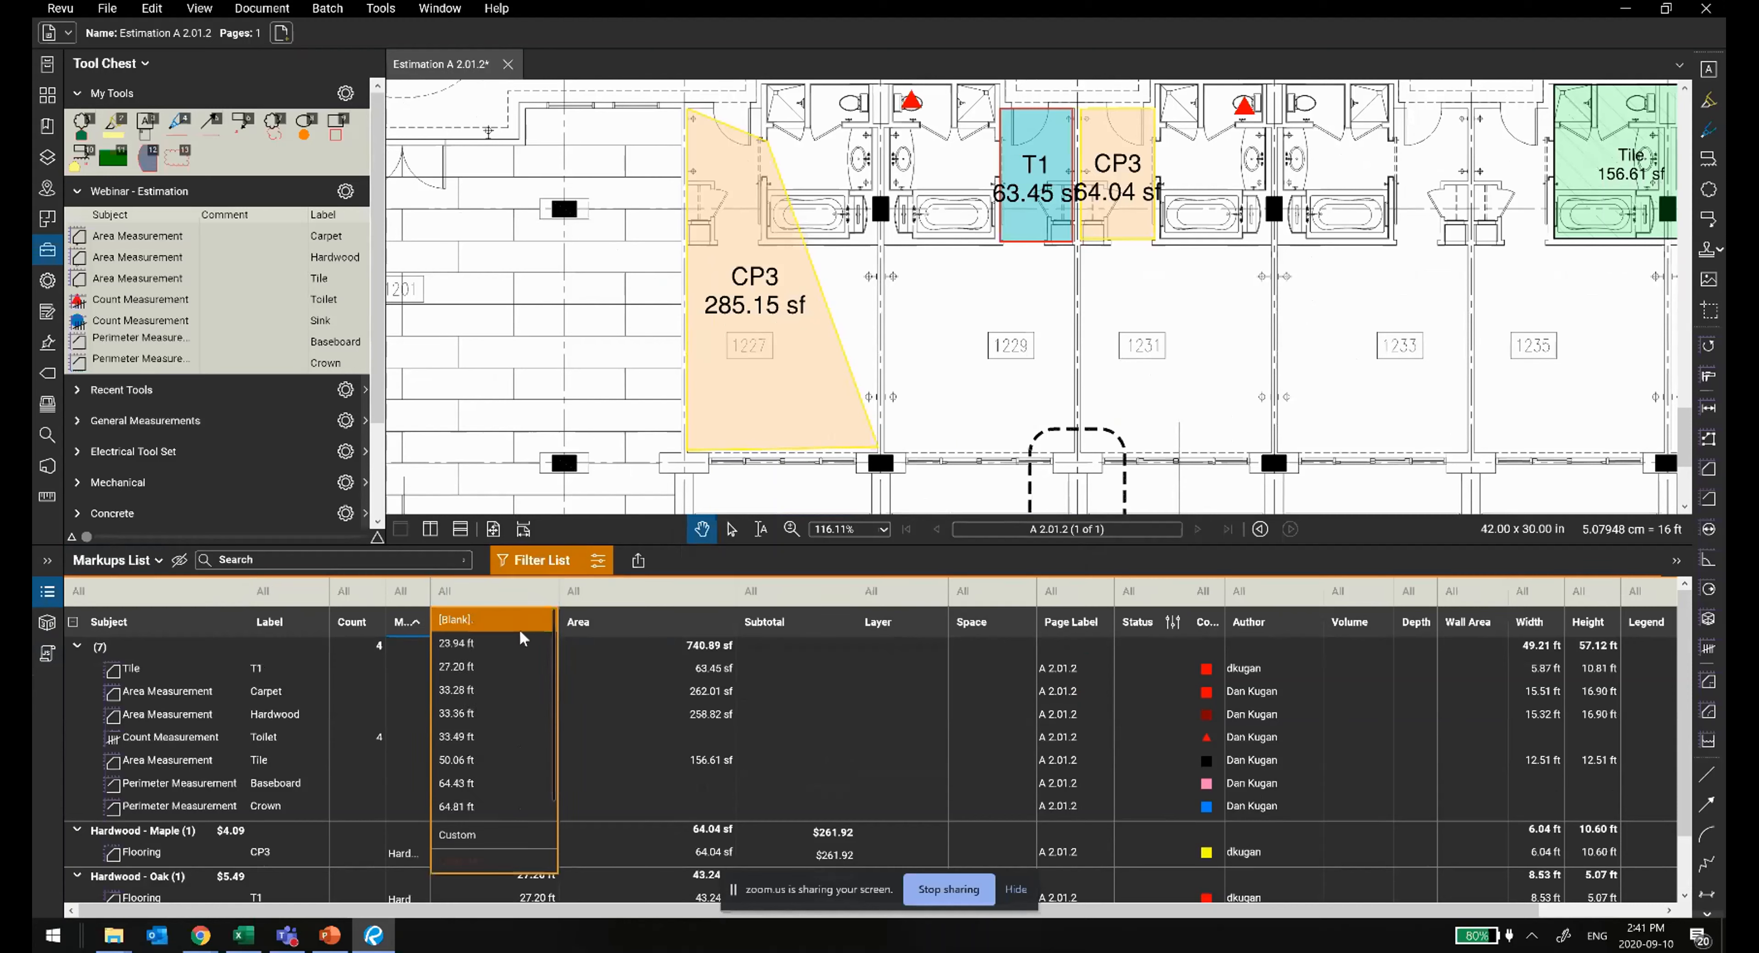
pyautogui.click(361, 623)
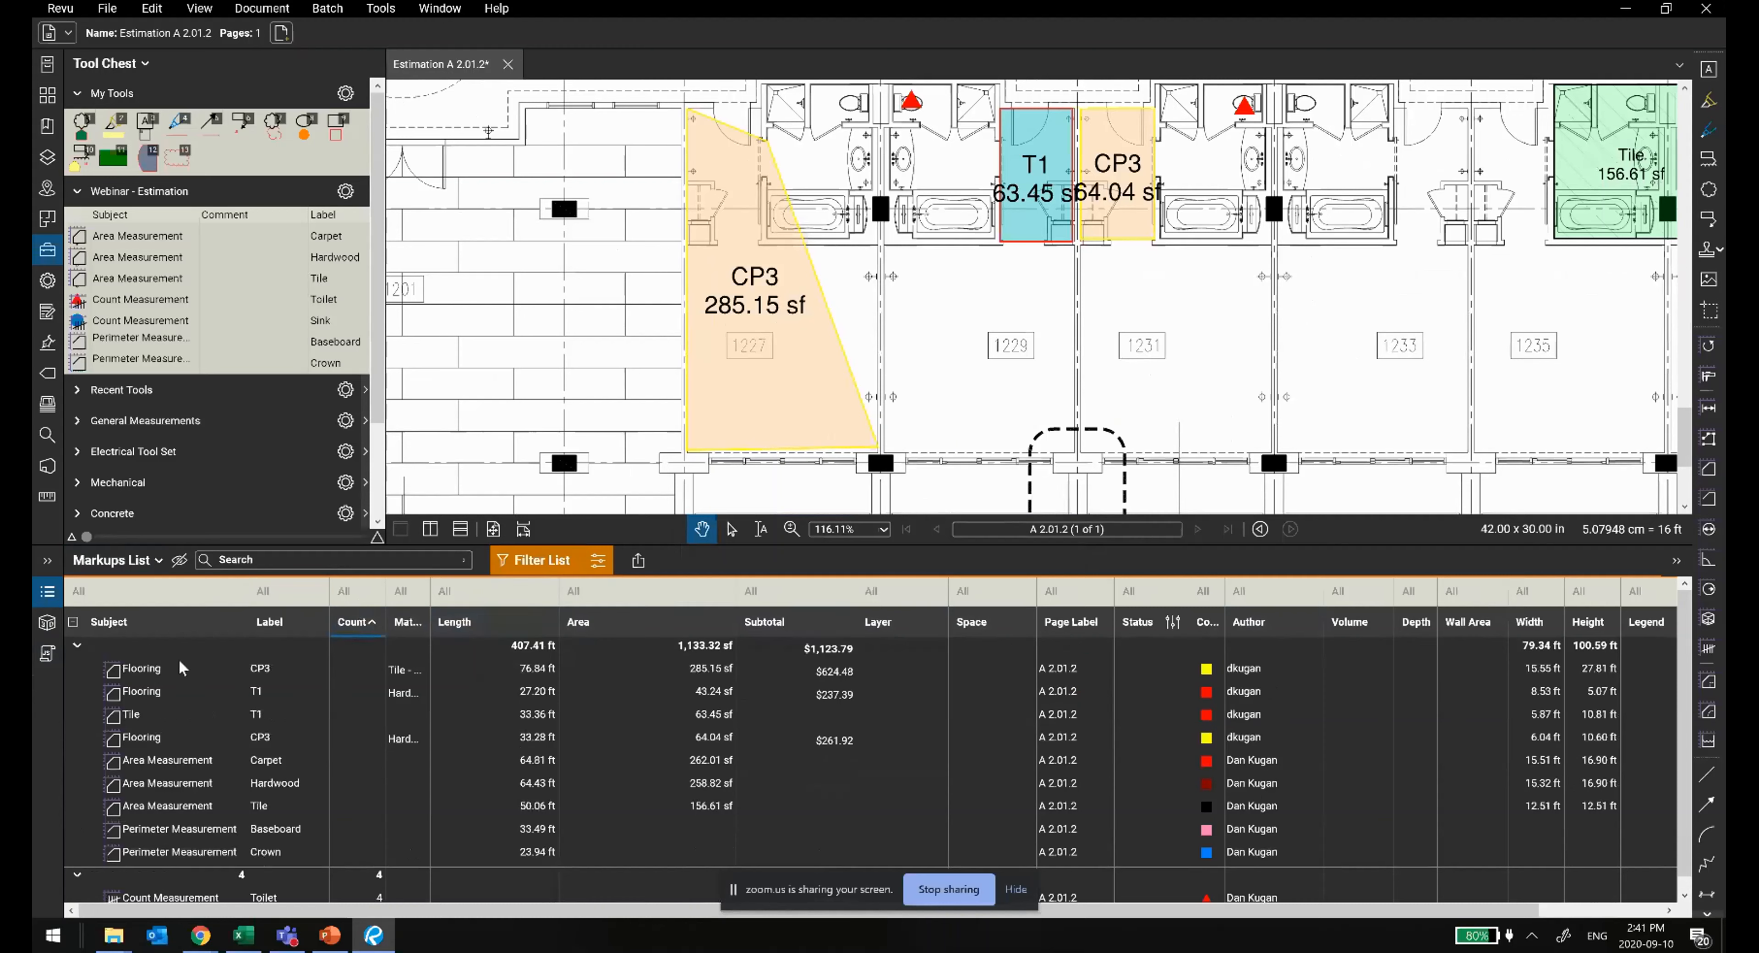
pyautogui.click(273, 629)
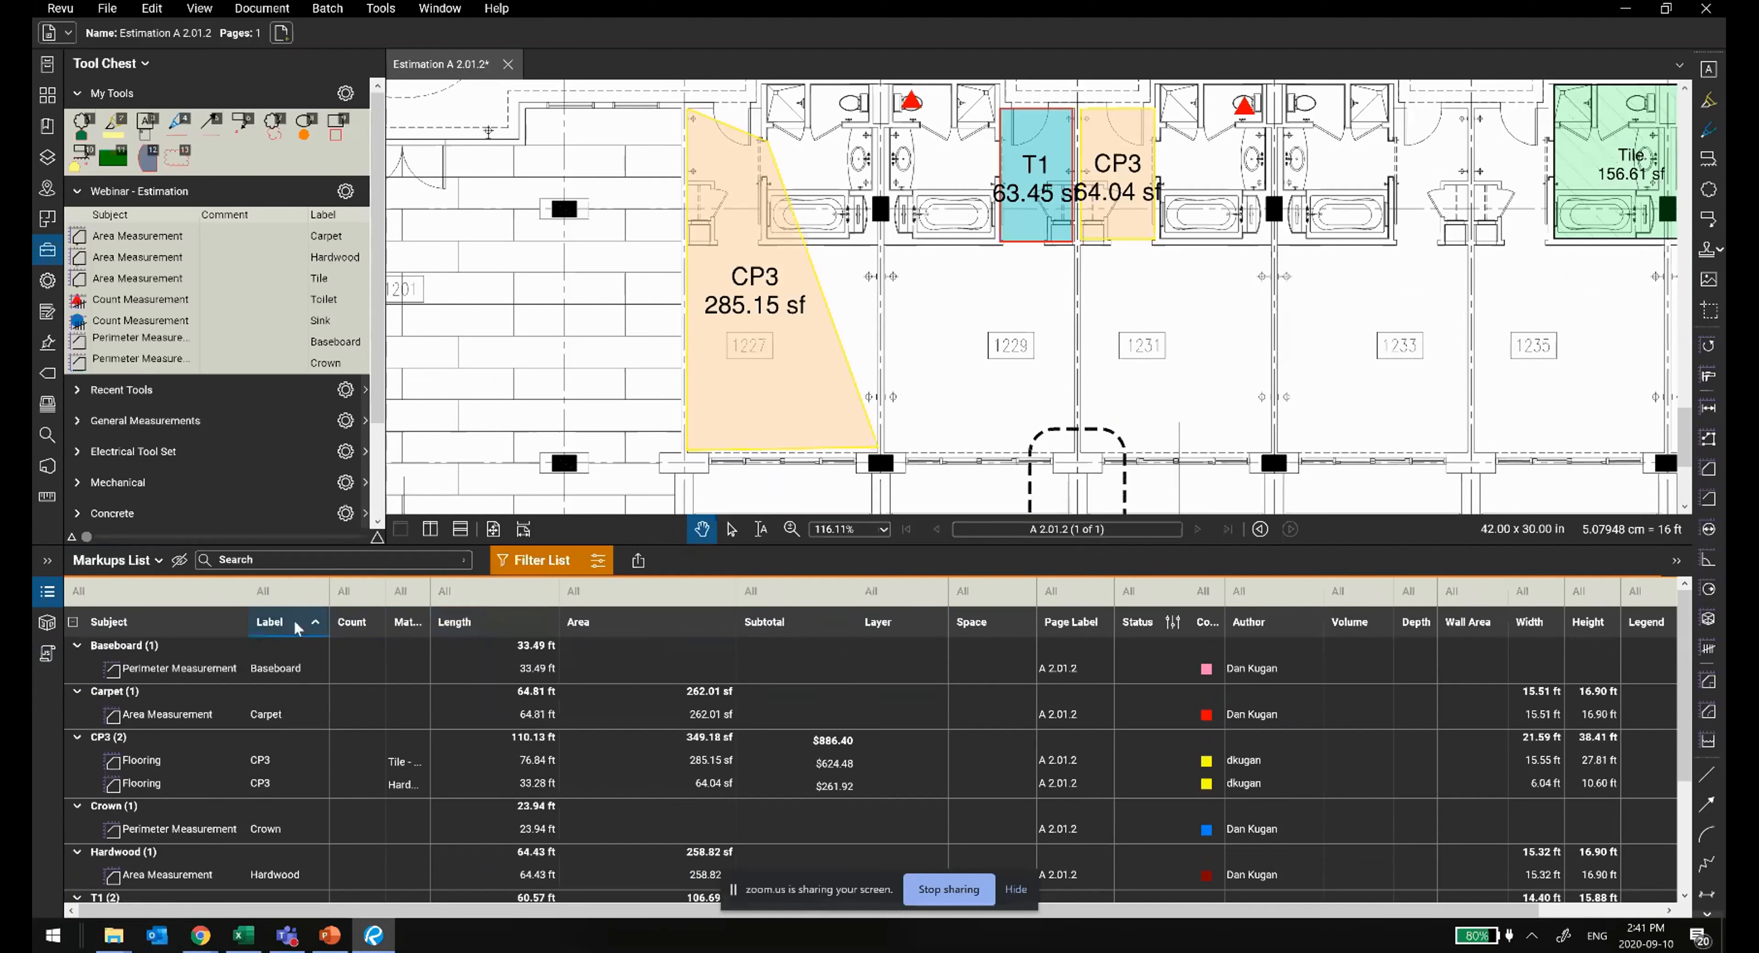
pyautogui.click(540, 561)
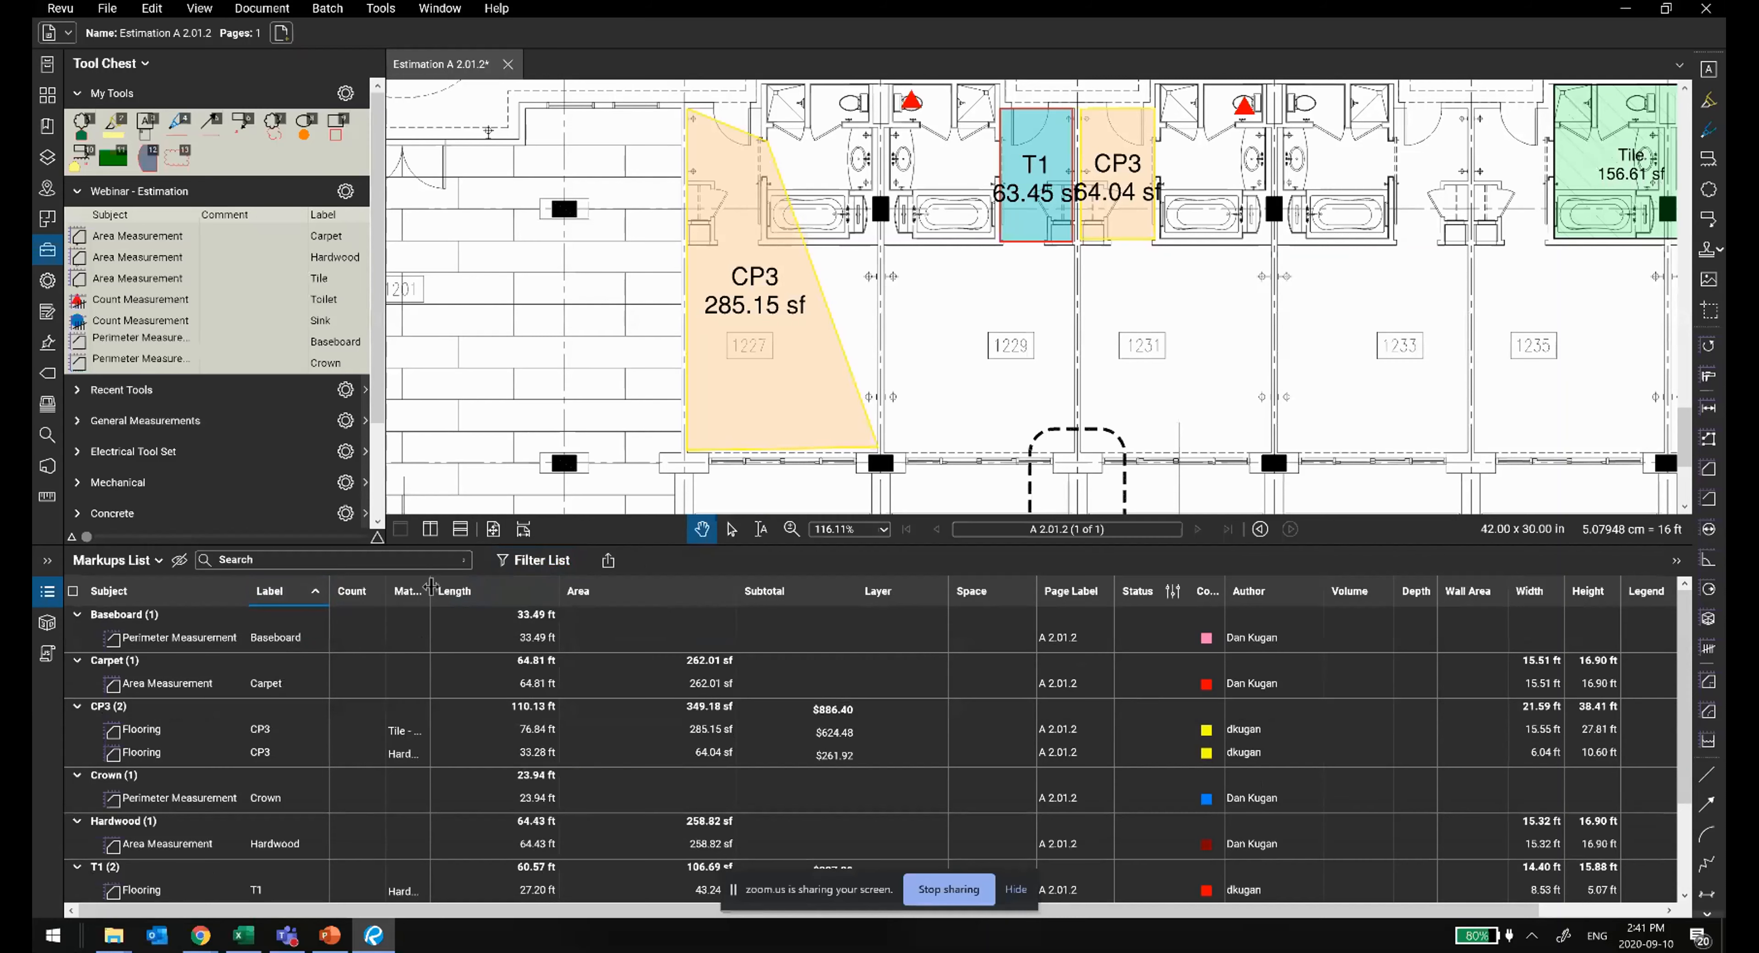
# Step: Export a CSV summary of markups and totals as Estimation A 2.01.2 after reviewing its columns and filters, then view and close the spreadsheet
pyautogui.click(609, 561)
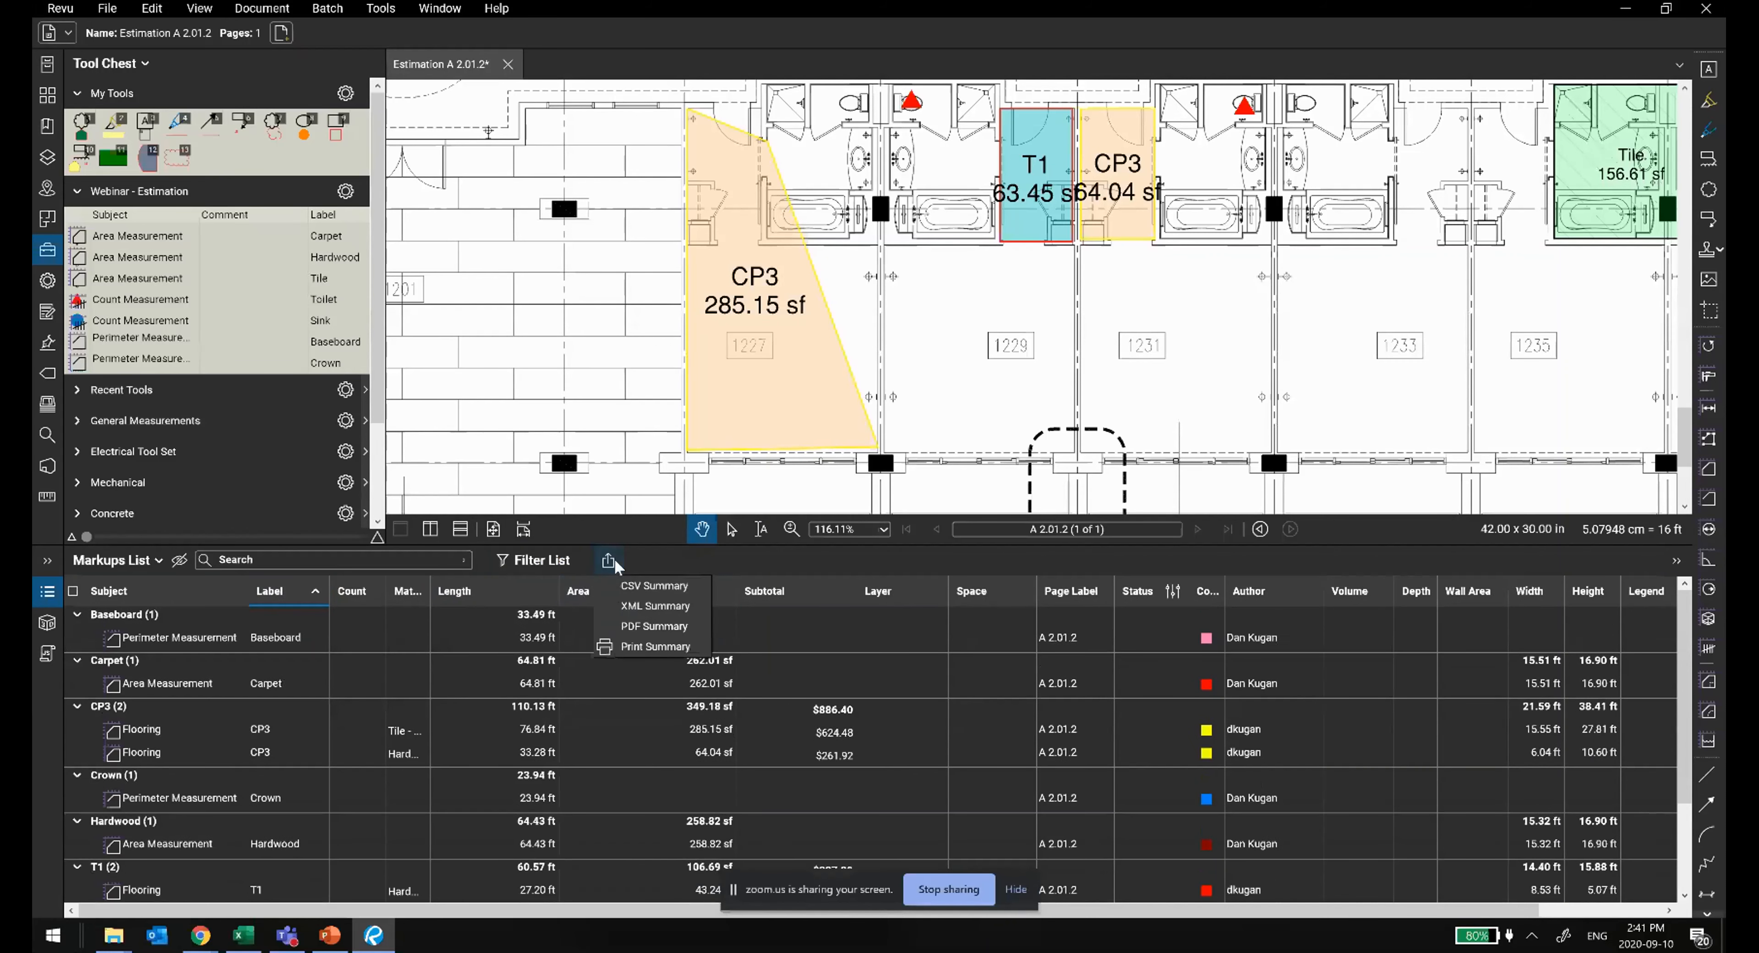
pyautogui.click(624, 583)
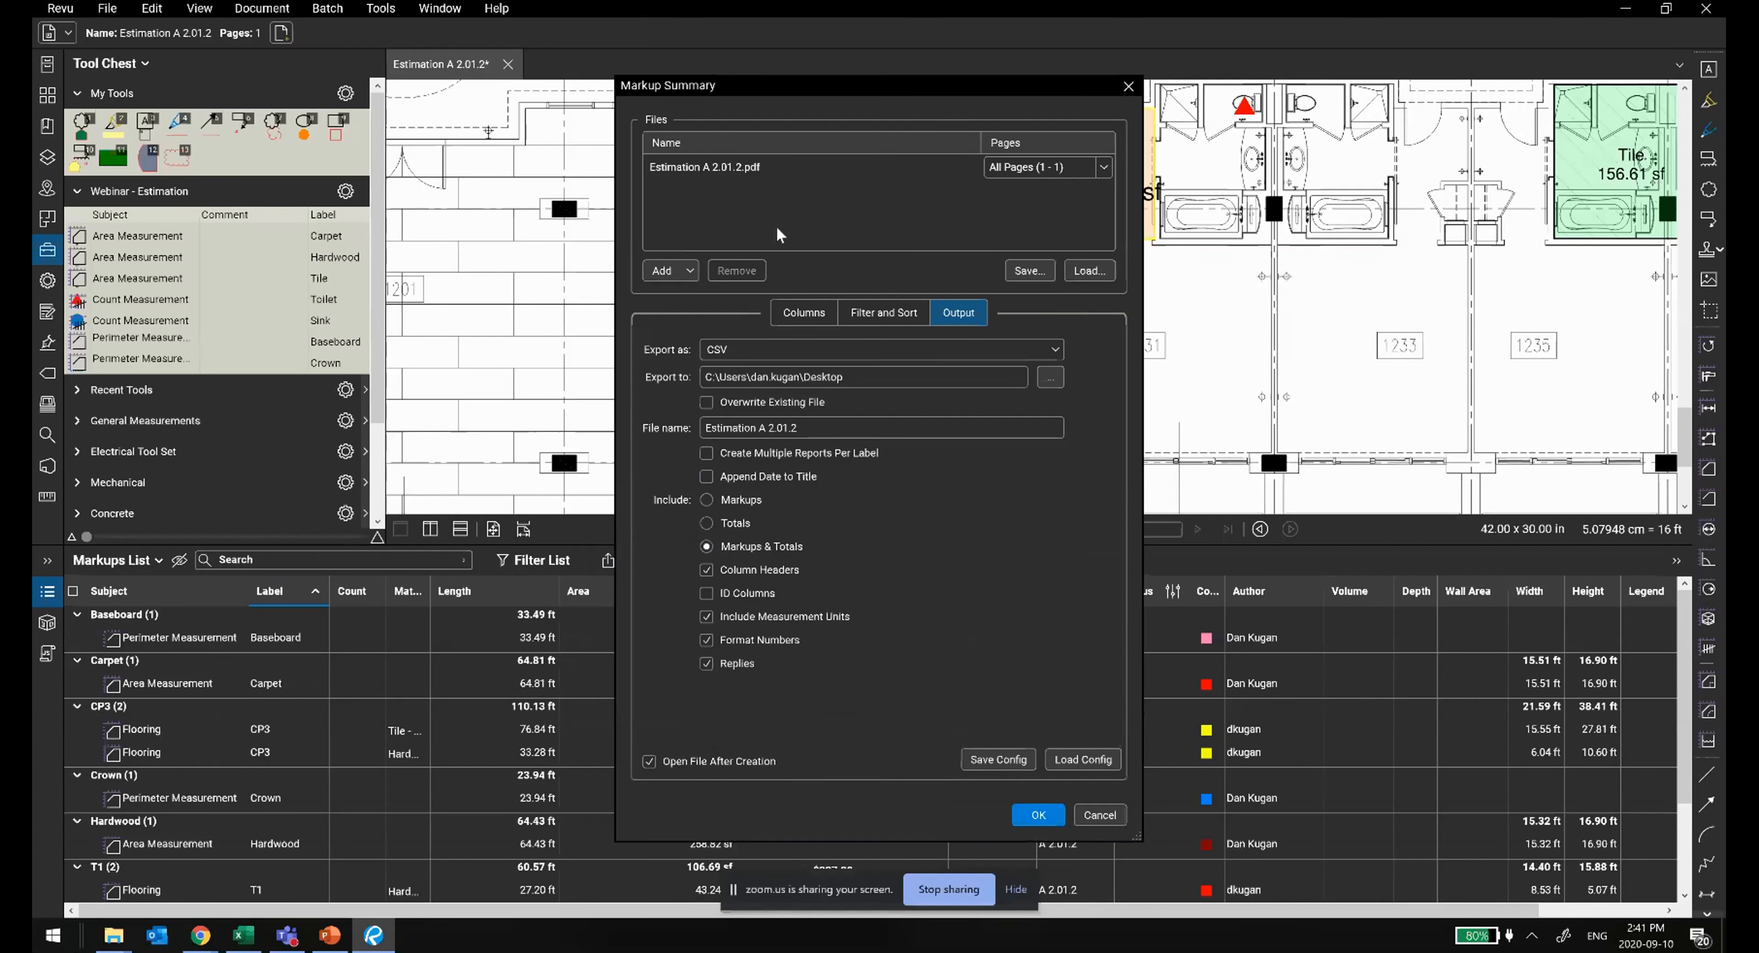
pyautogui.click(776, 319)
pyautogui.moveTo(1108, 395); pyautogui.dragTo(1105, 713)
pyautogui.click(884, 312)
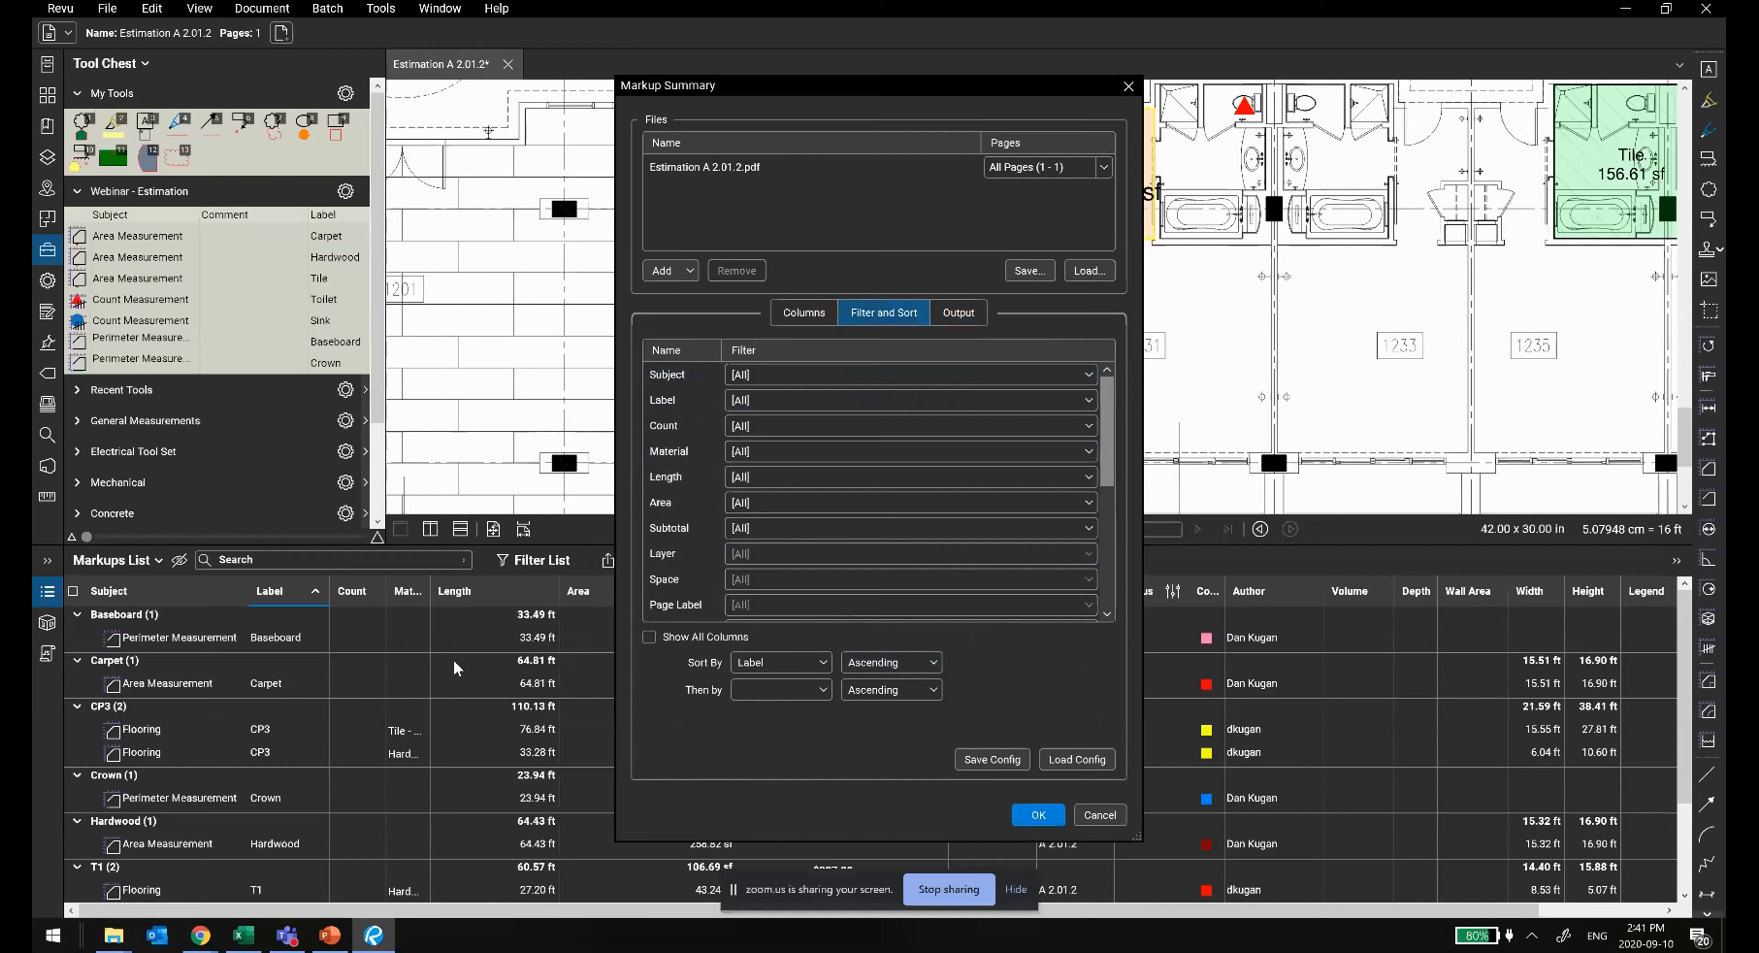
pyautogui.click(958, 312)
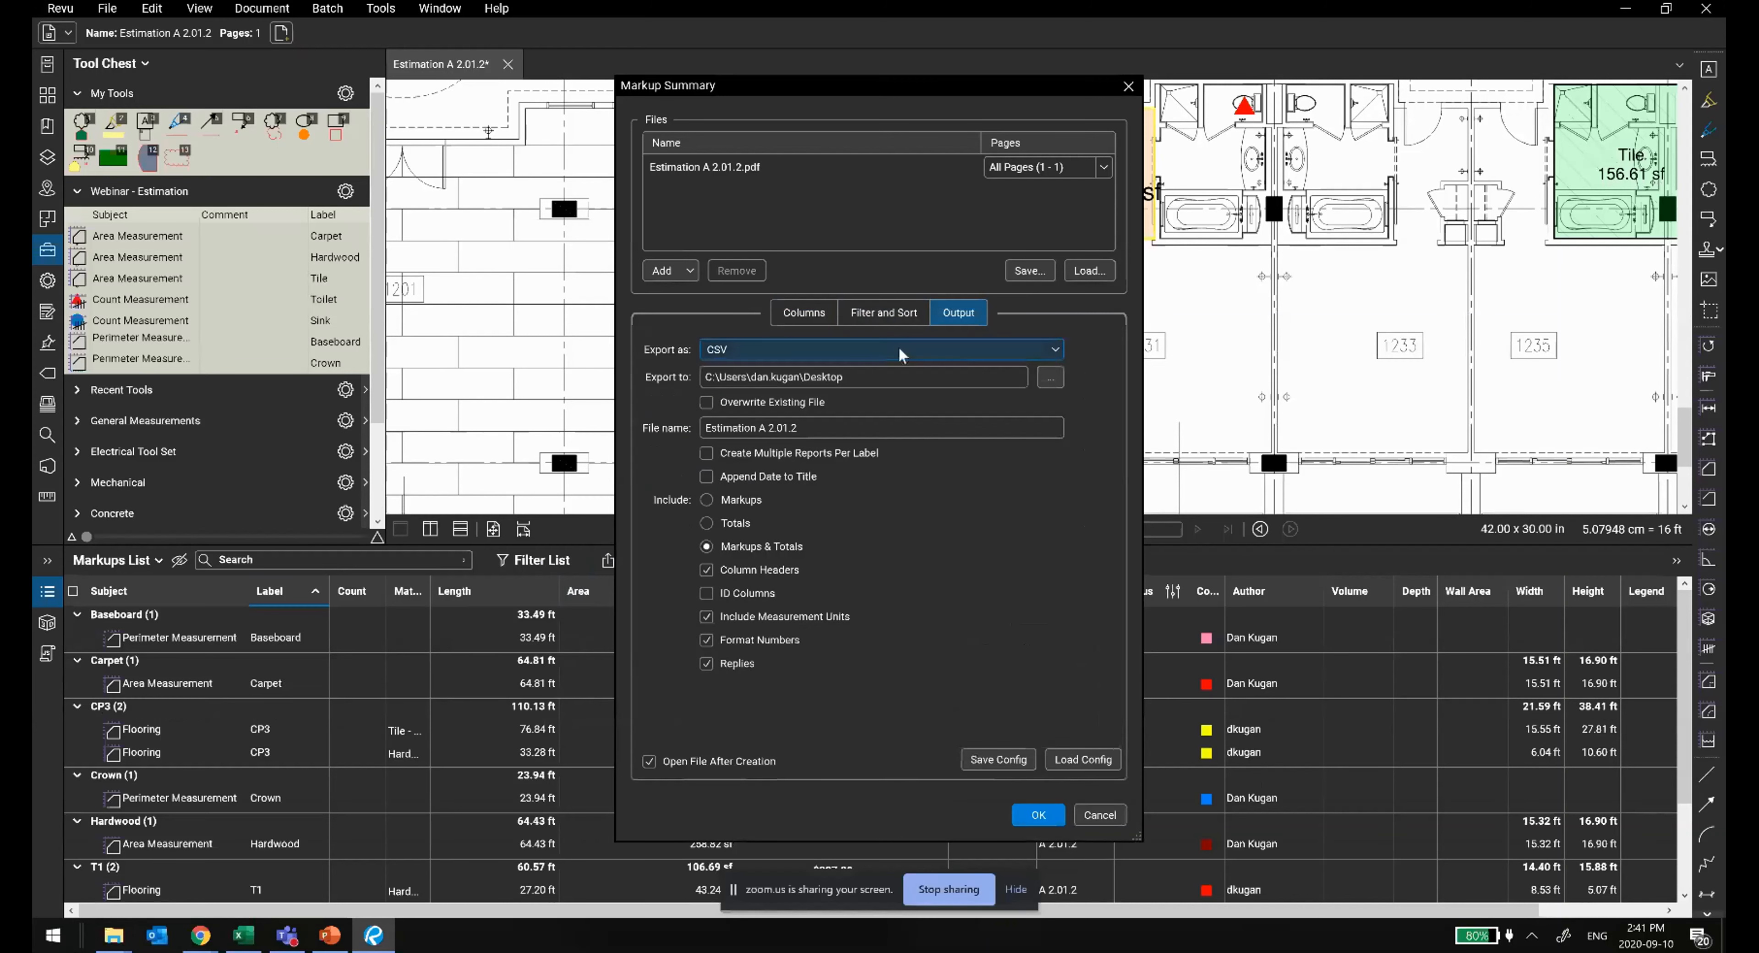
pyautogui.click(1036, 811)
pyautogui.hotkey('alt', 'Tab')
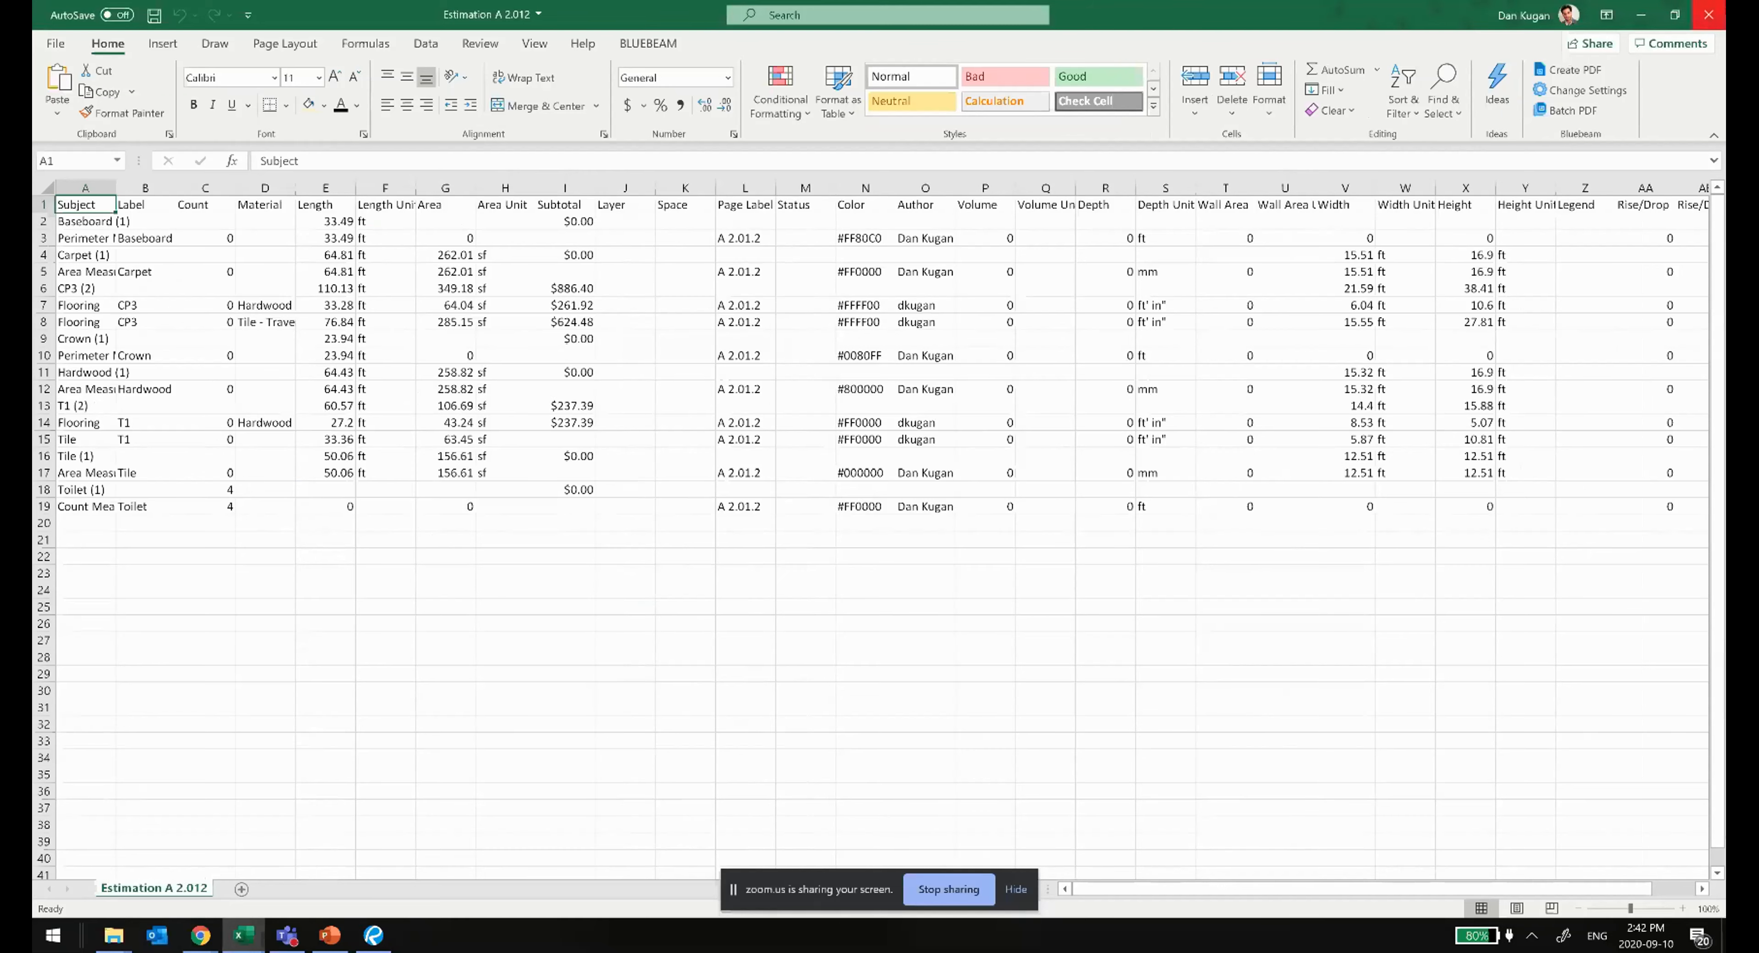
pyautogui.click(1719, 11)
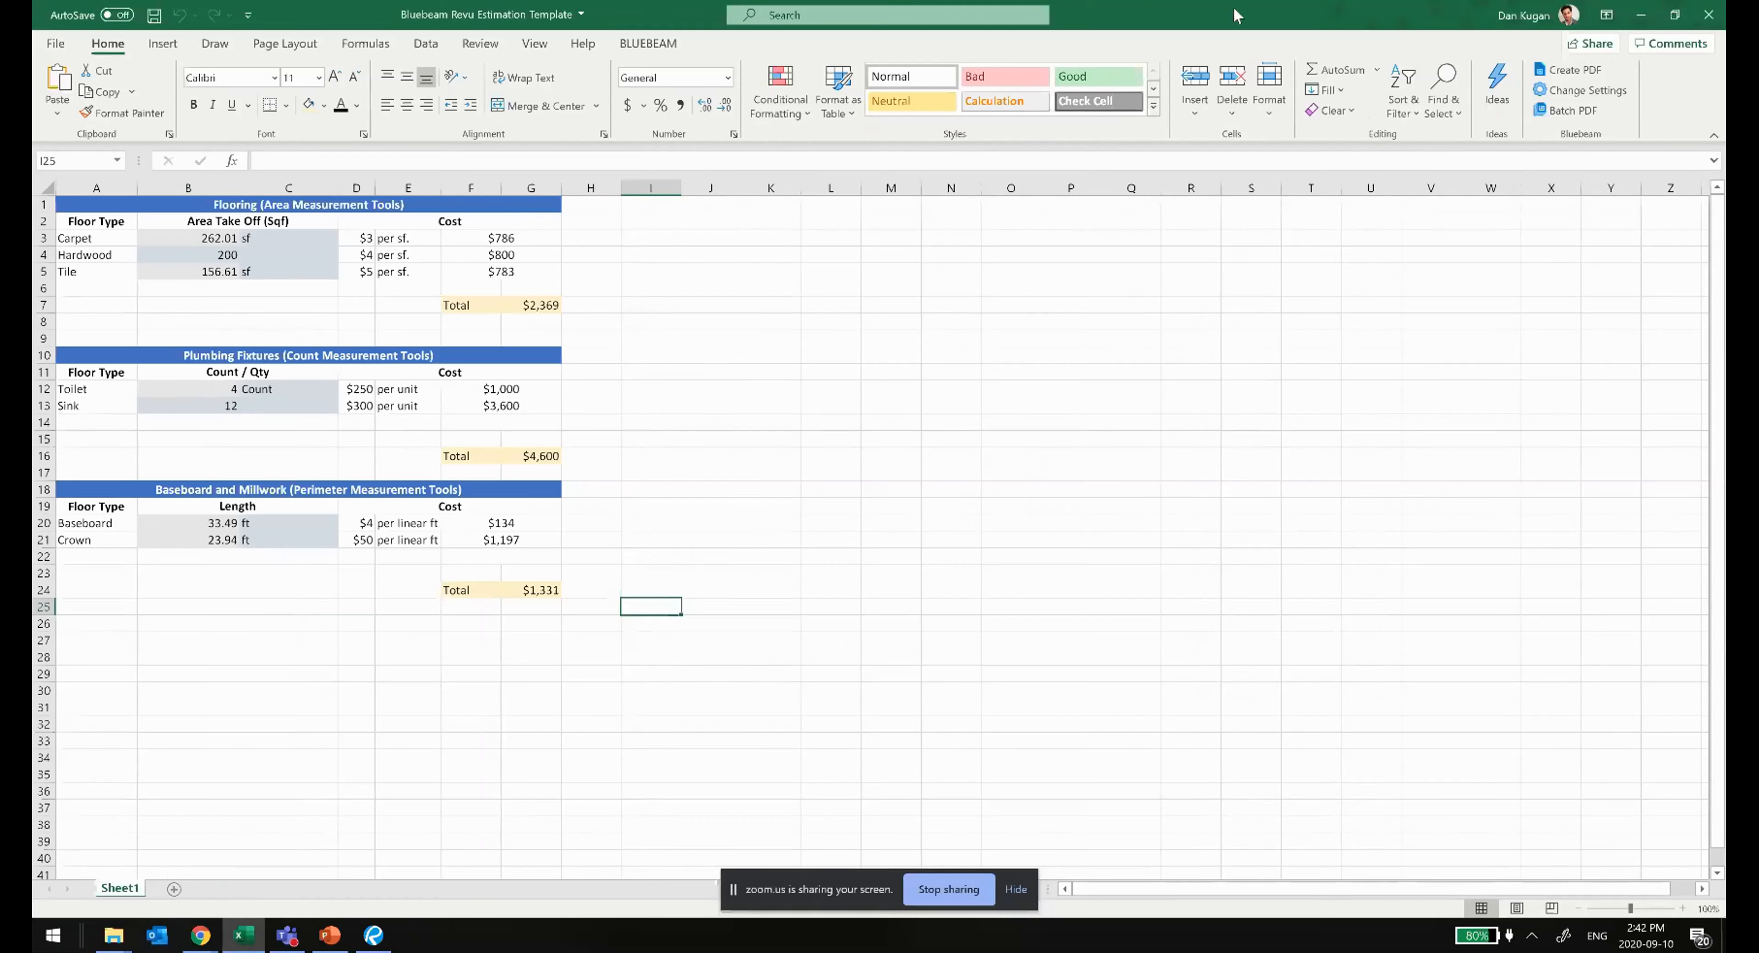
# Step: Place the Bluebeam Revu Estimation Template workbook beside the Revu drawing, and hide the Markups List and Tool Chest to enlarge the plan
pyautogui.moveTo(1237, 15); pyautogui.dragTo(1724, 186)
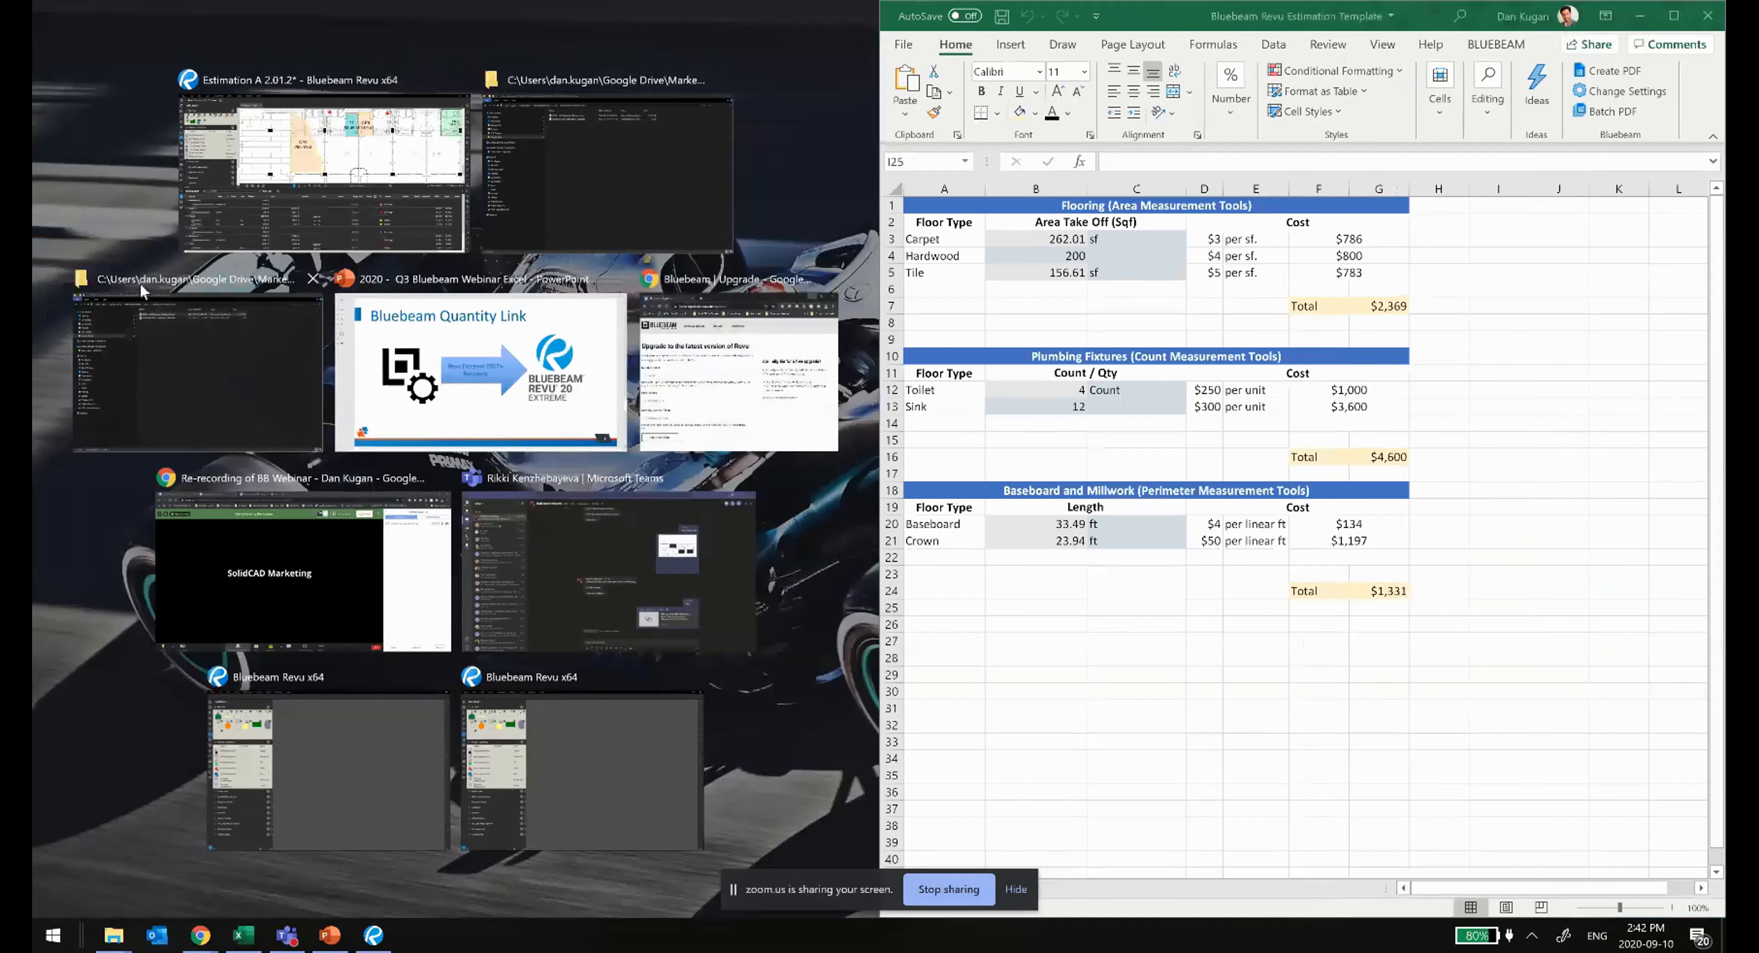
pyautogui.click(289, 208)
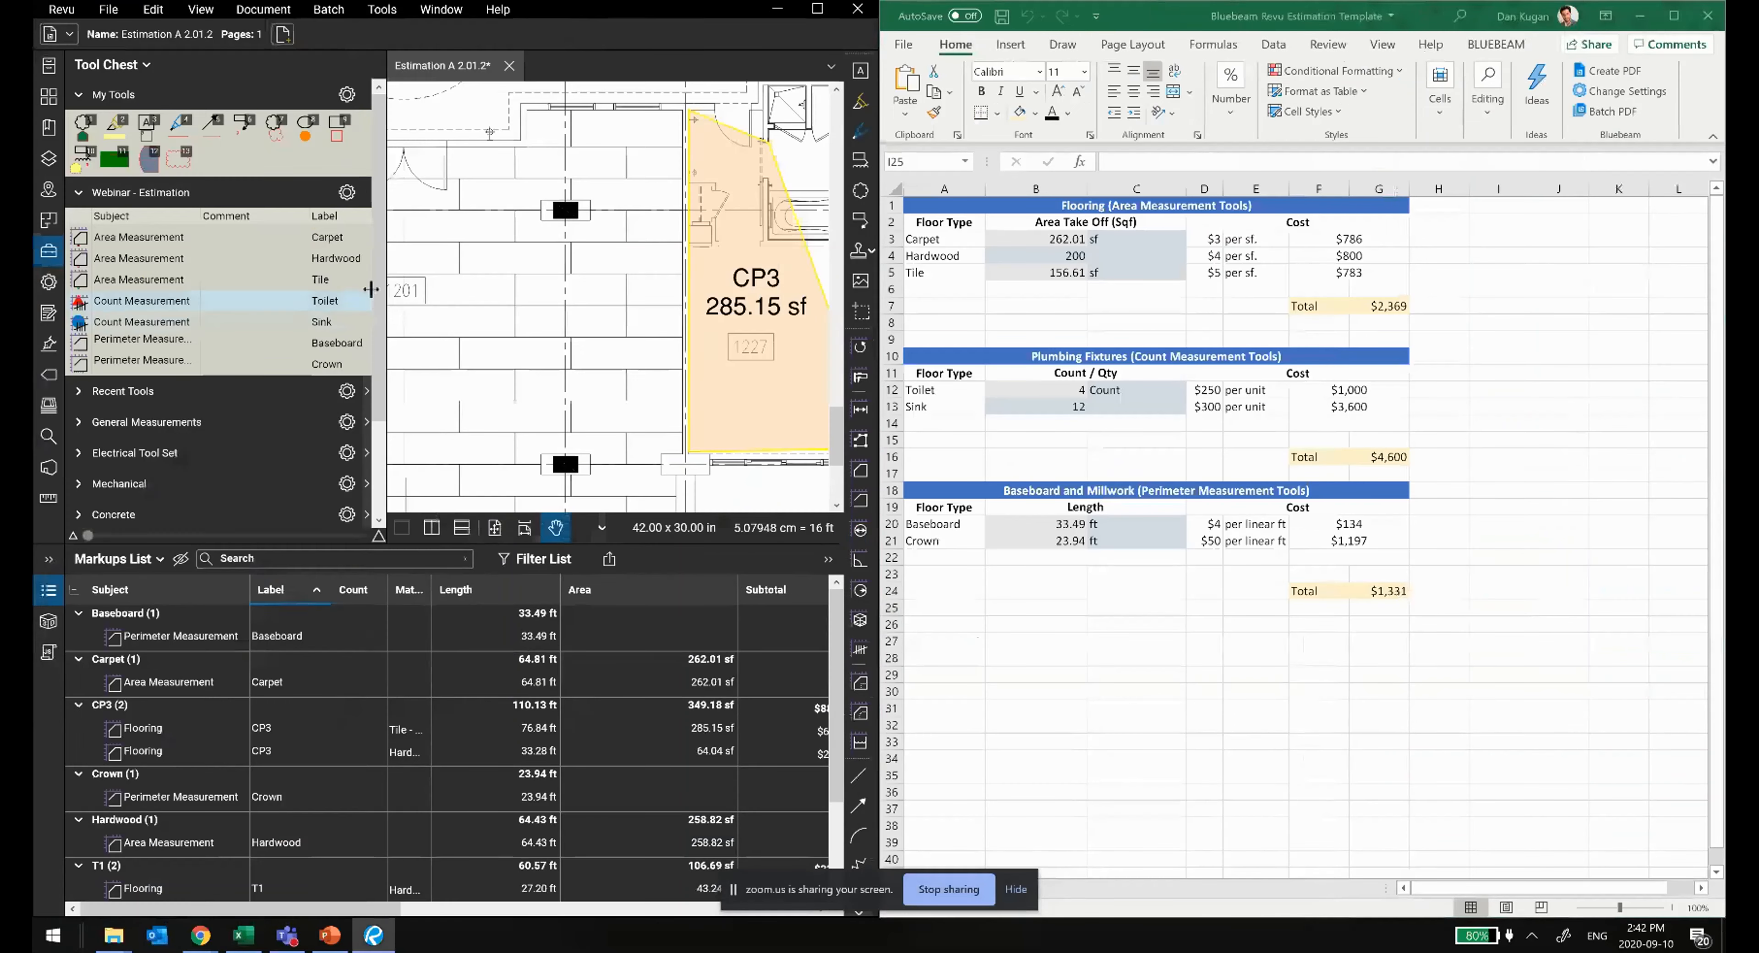
pyautogui.doubleClick(328, 546)
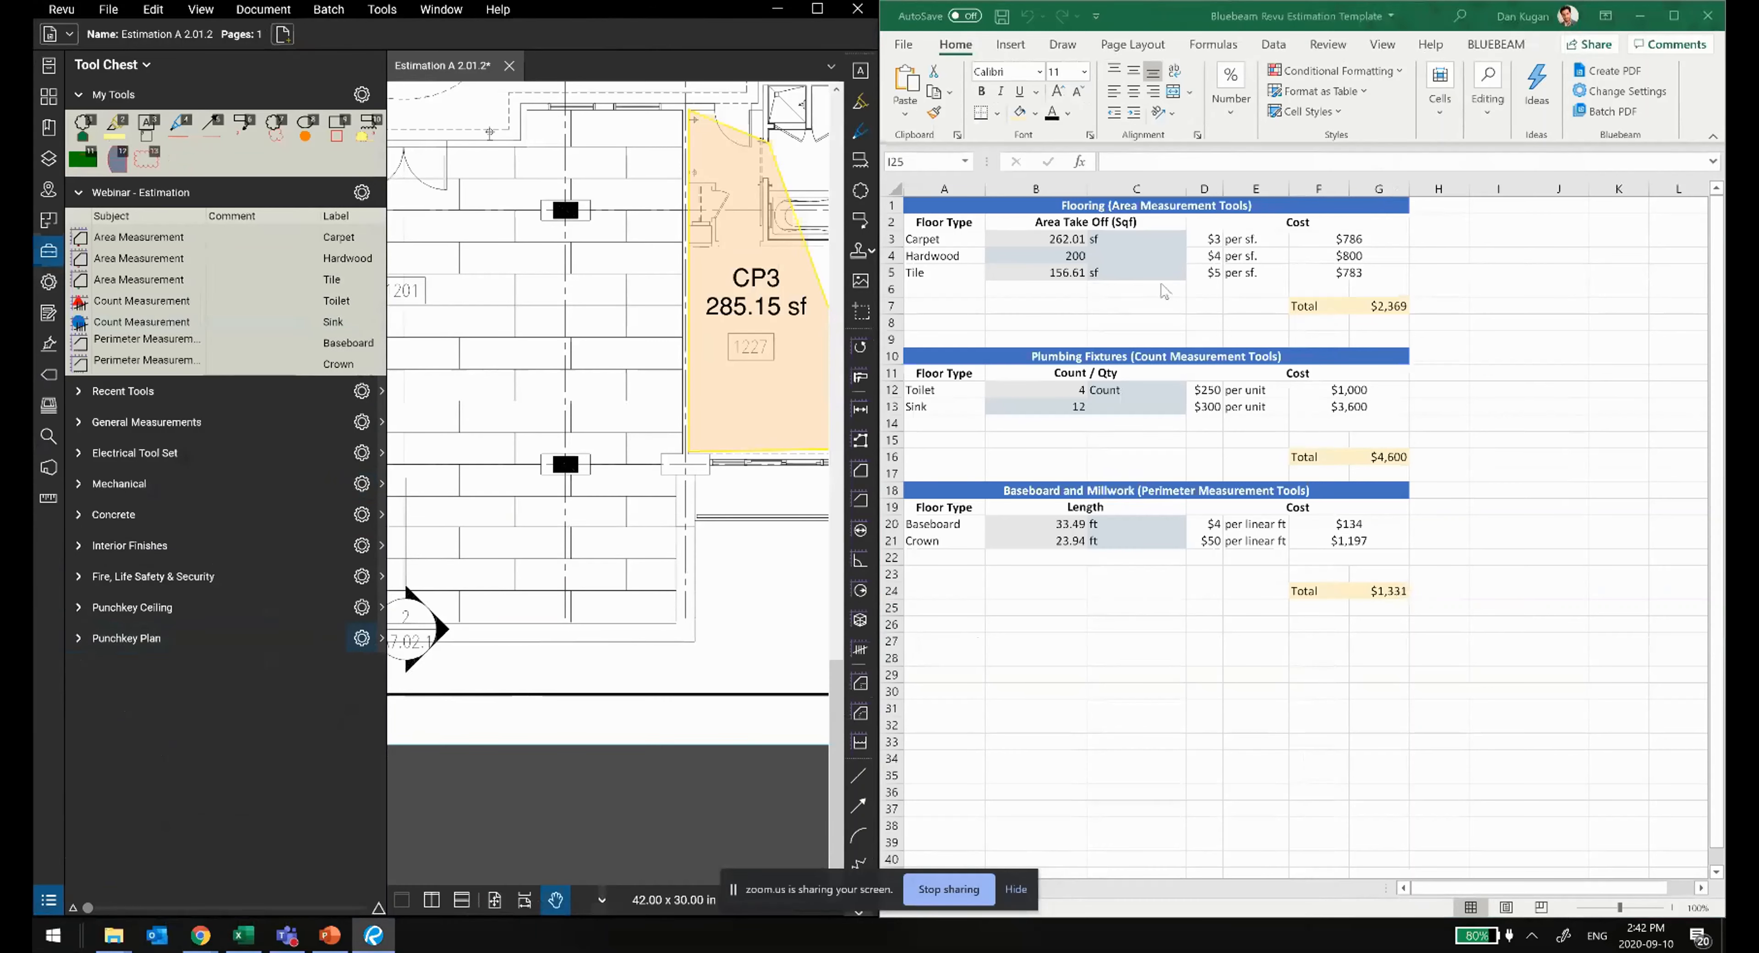
pyautogui.click(387, 243)
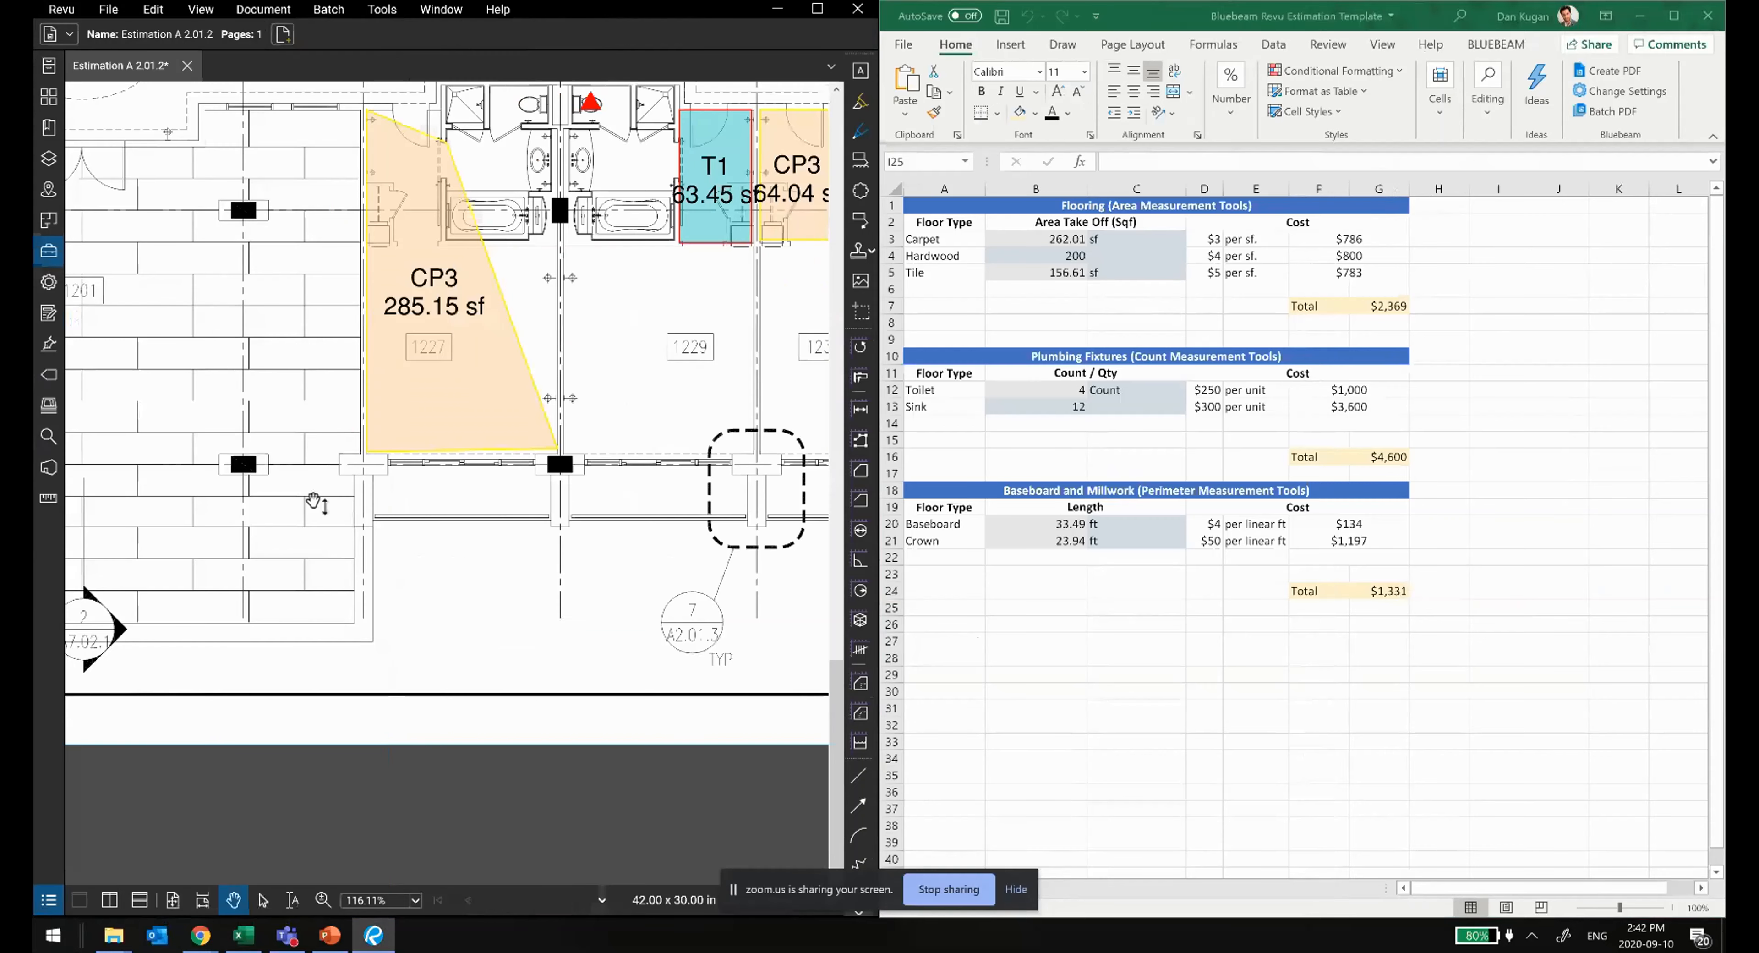
# Step: Find the Carpet and Hardwood areas on the plan, and stretch the Carpet area's corner near gridline 27 beyond the grid bubble
pyautogui.moveTo(603, 483); pyautogui.dragTo(364, 801)
pyautogui.moveTo(594, 282)
pyautogui.mouseDown()
pyautogui.moveTo(301, 587)
pyautogui.moveTo(211, 578)
pyautogui.mouseUp()
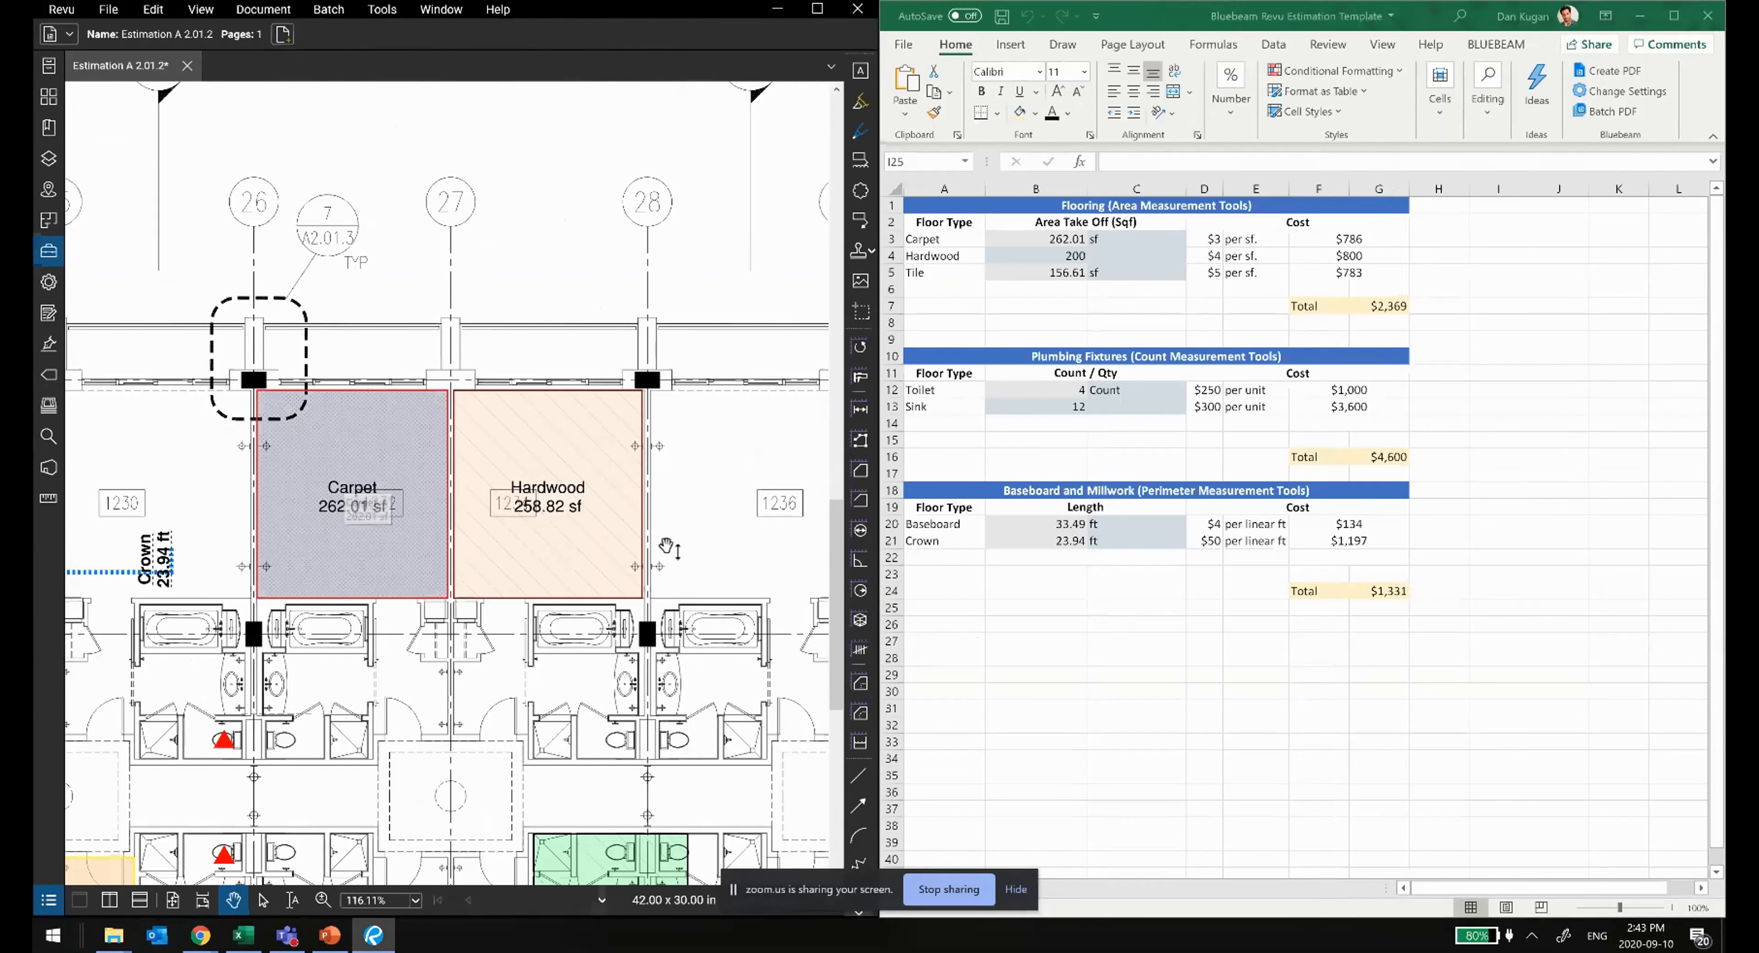
pyautogui.moveTo(672, 548); pyautogui.dragTo(586, 508)
pyautogui.click(509, 441)
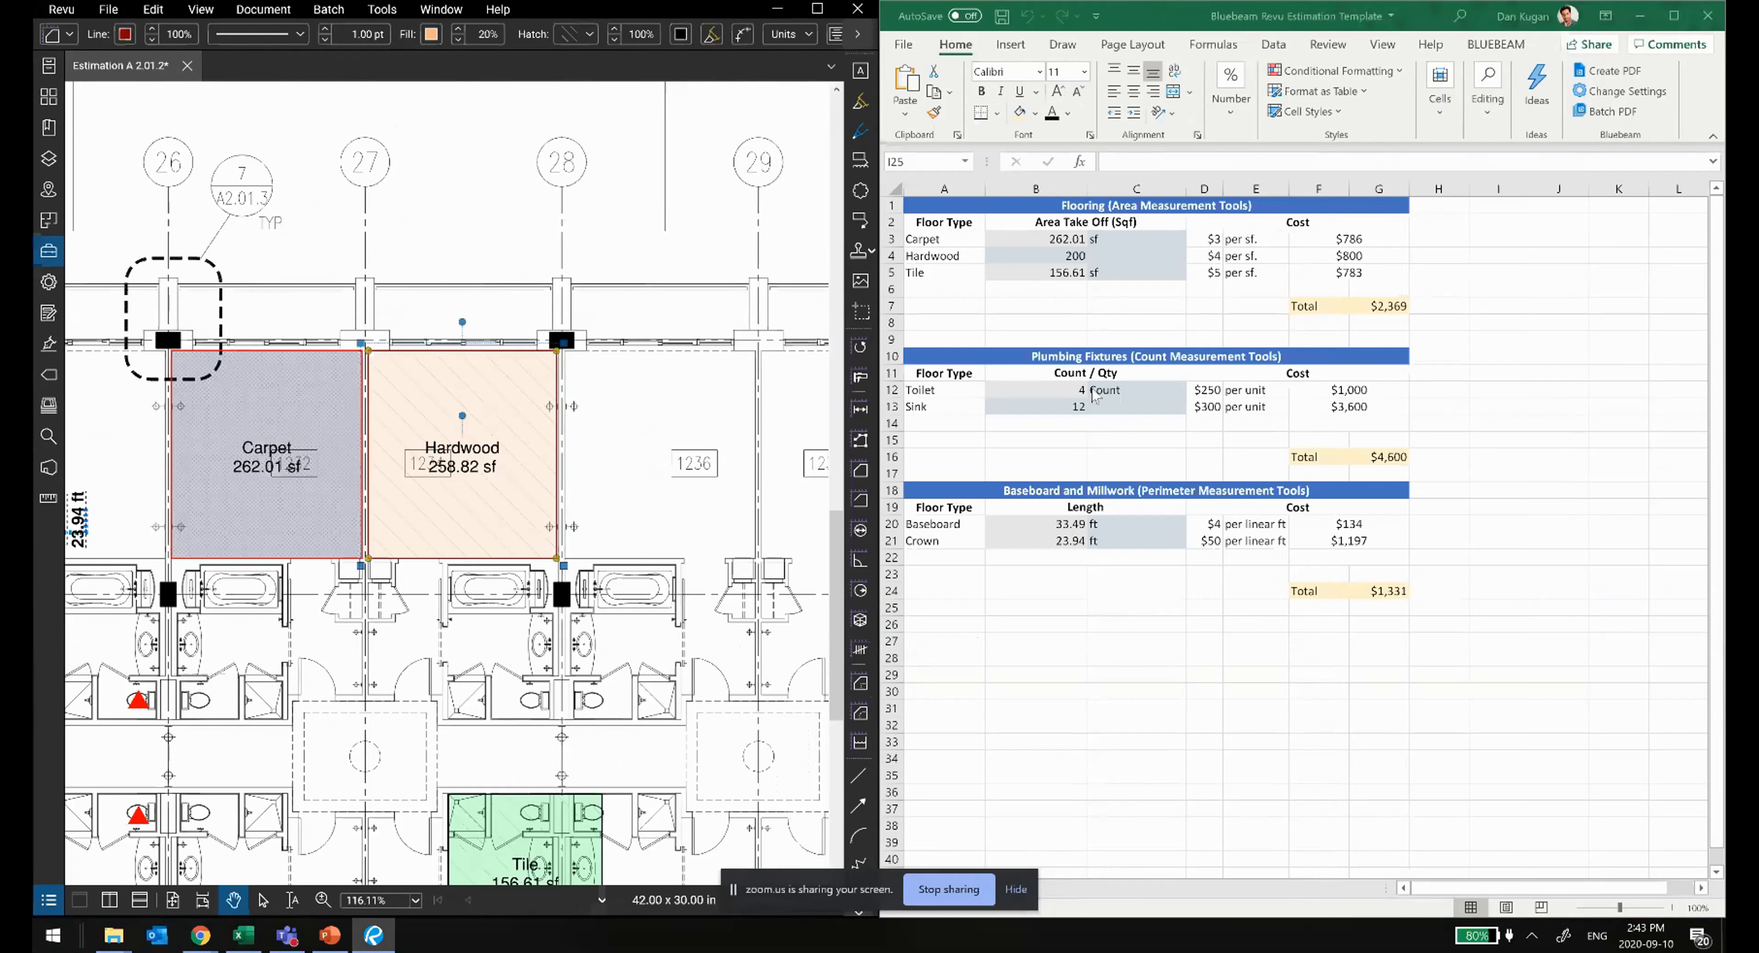
pyautogui.click(287, 478)
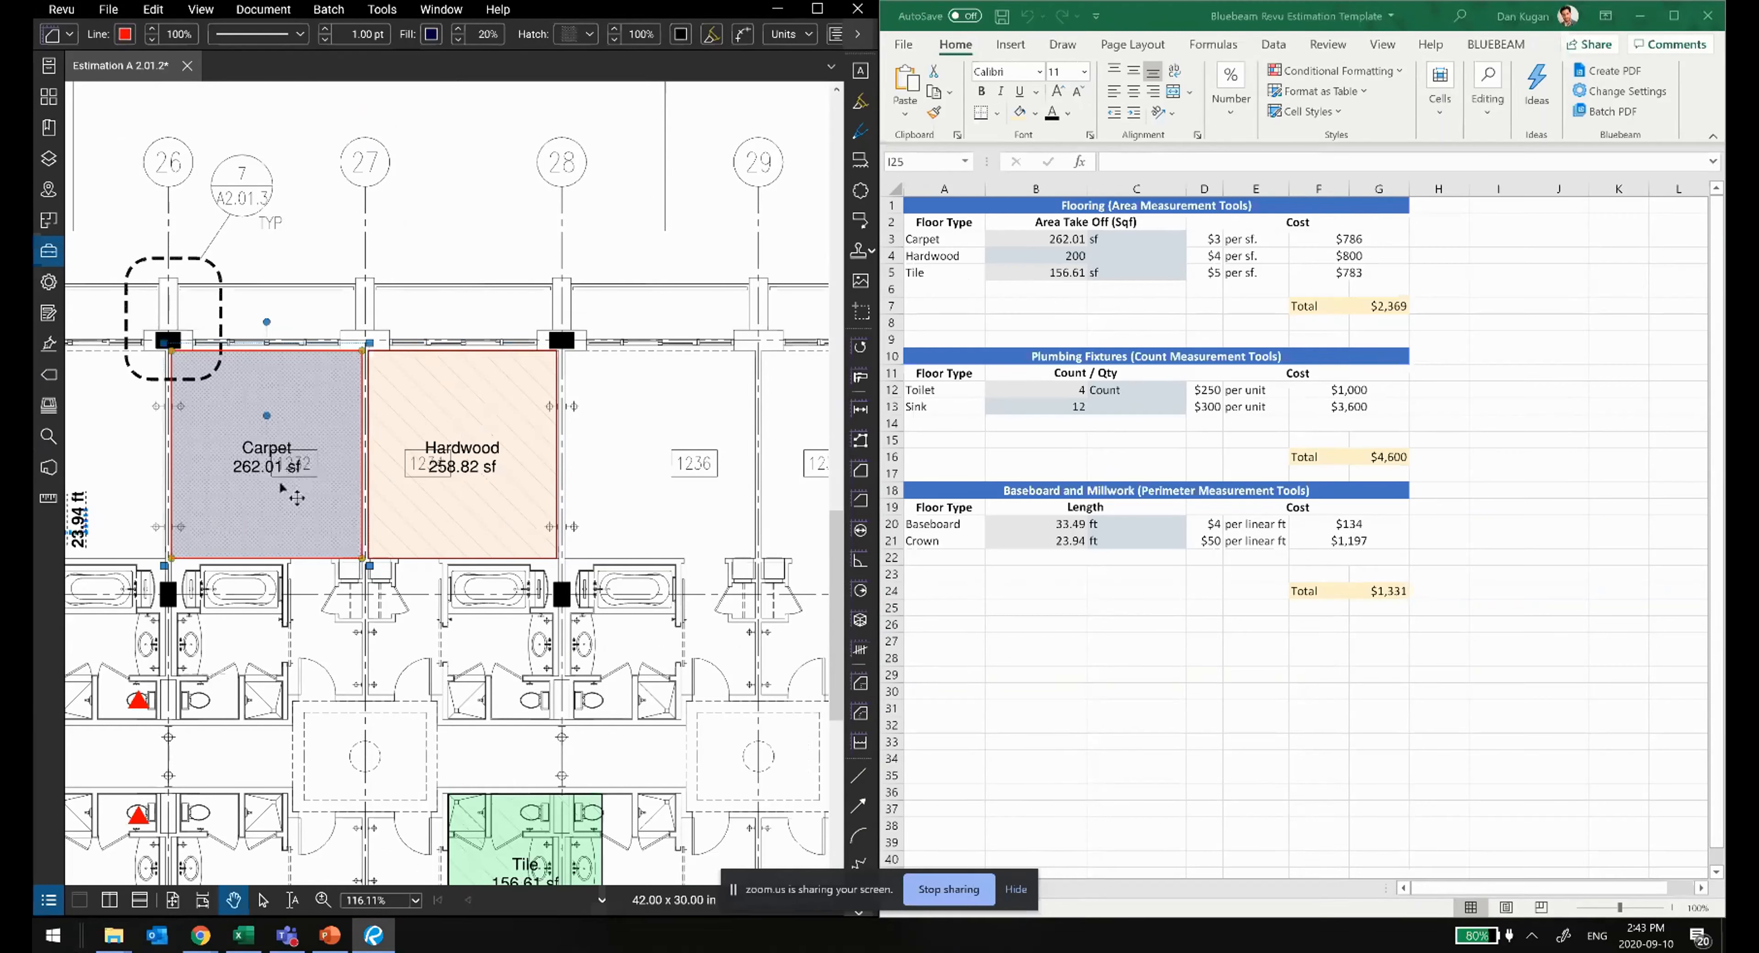
pyautogui.click(1047, 244)
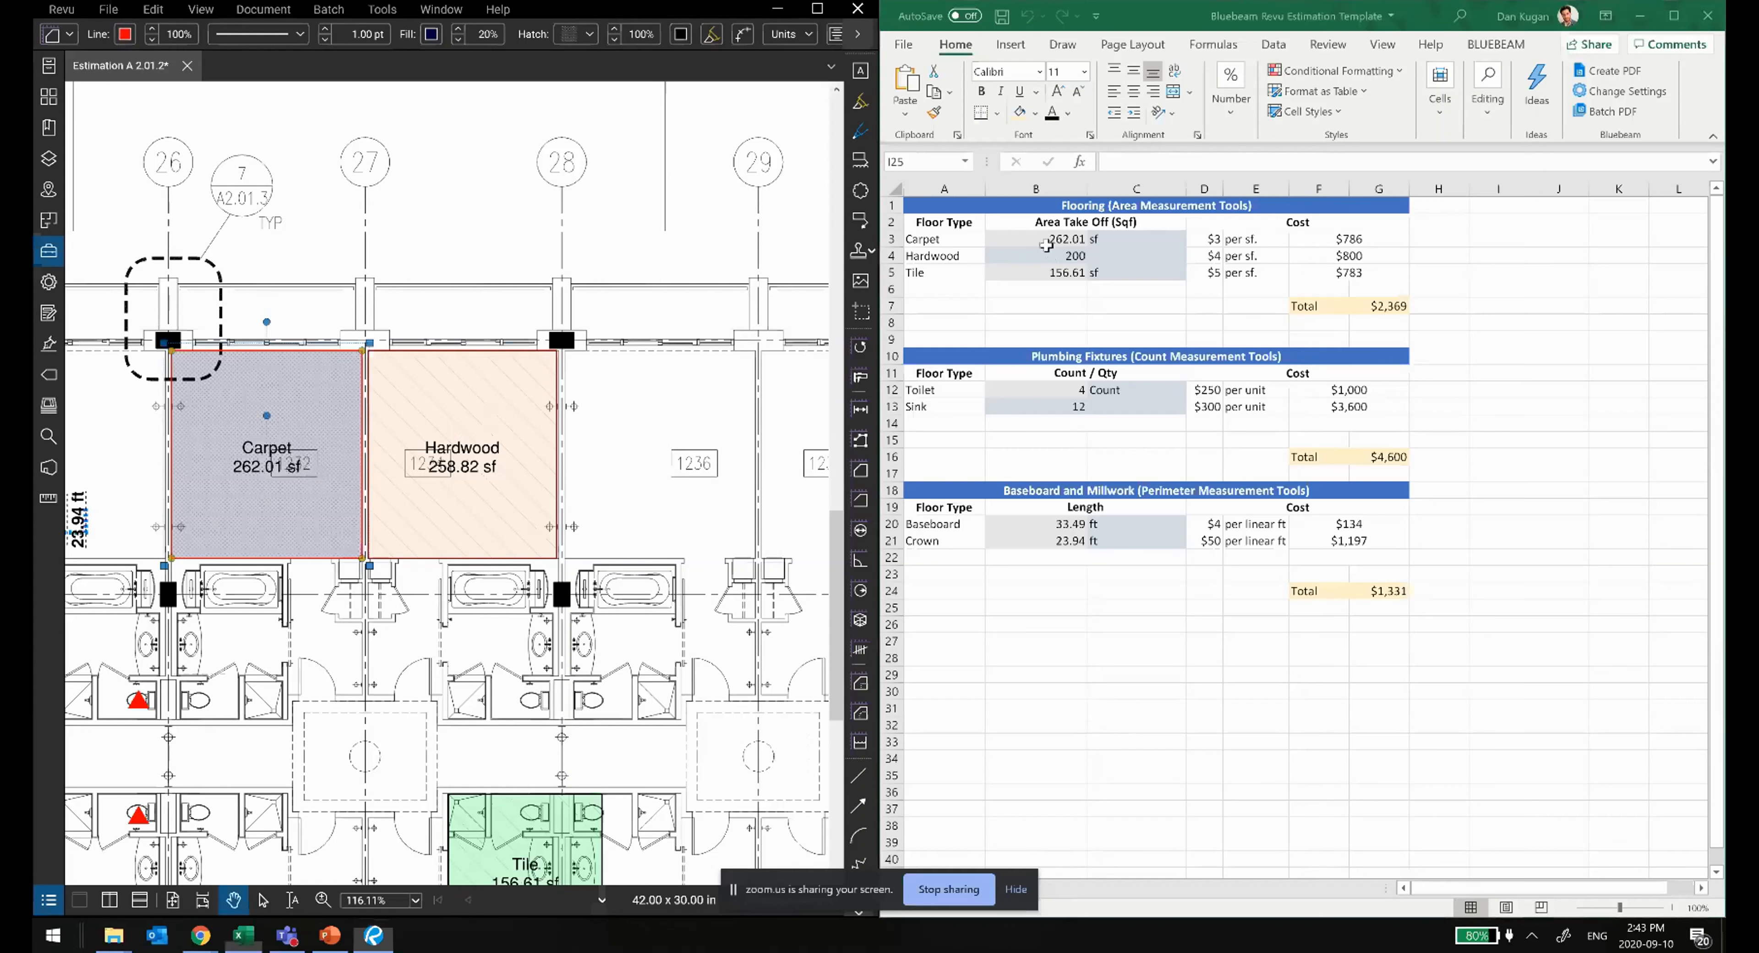
pyautogui.click(362, 352)
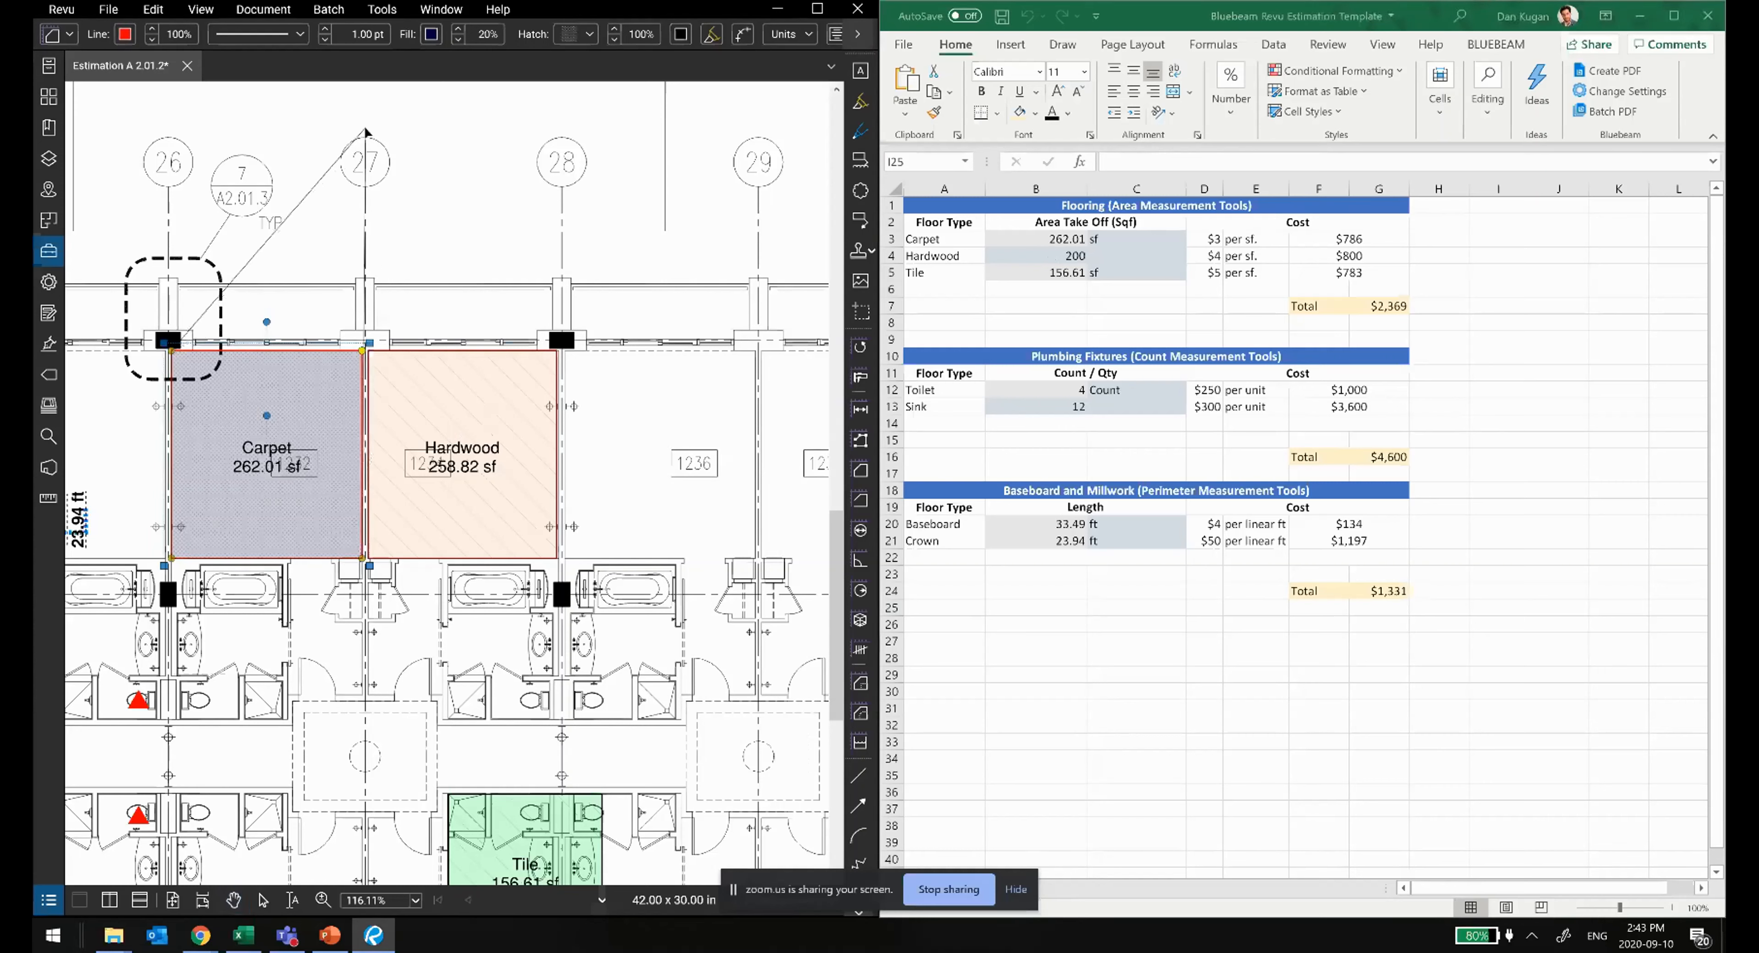
pyautogui.moveTo(363, 128); pyautogui.dragTo(361, 125)
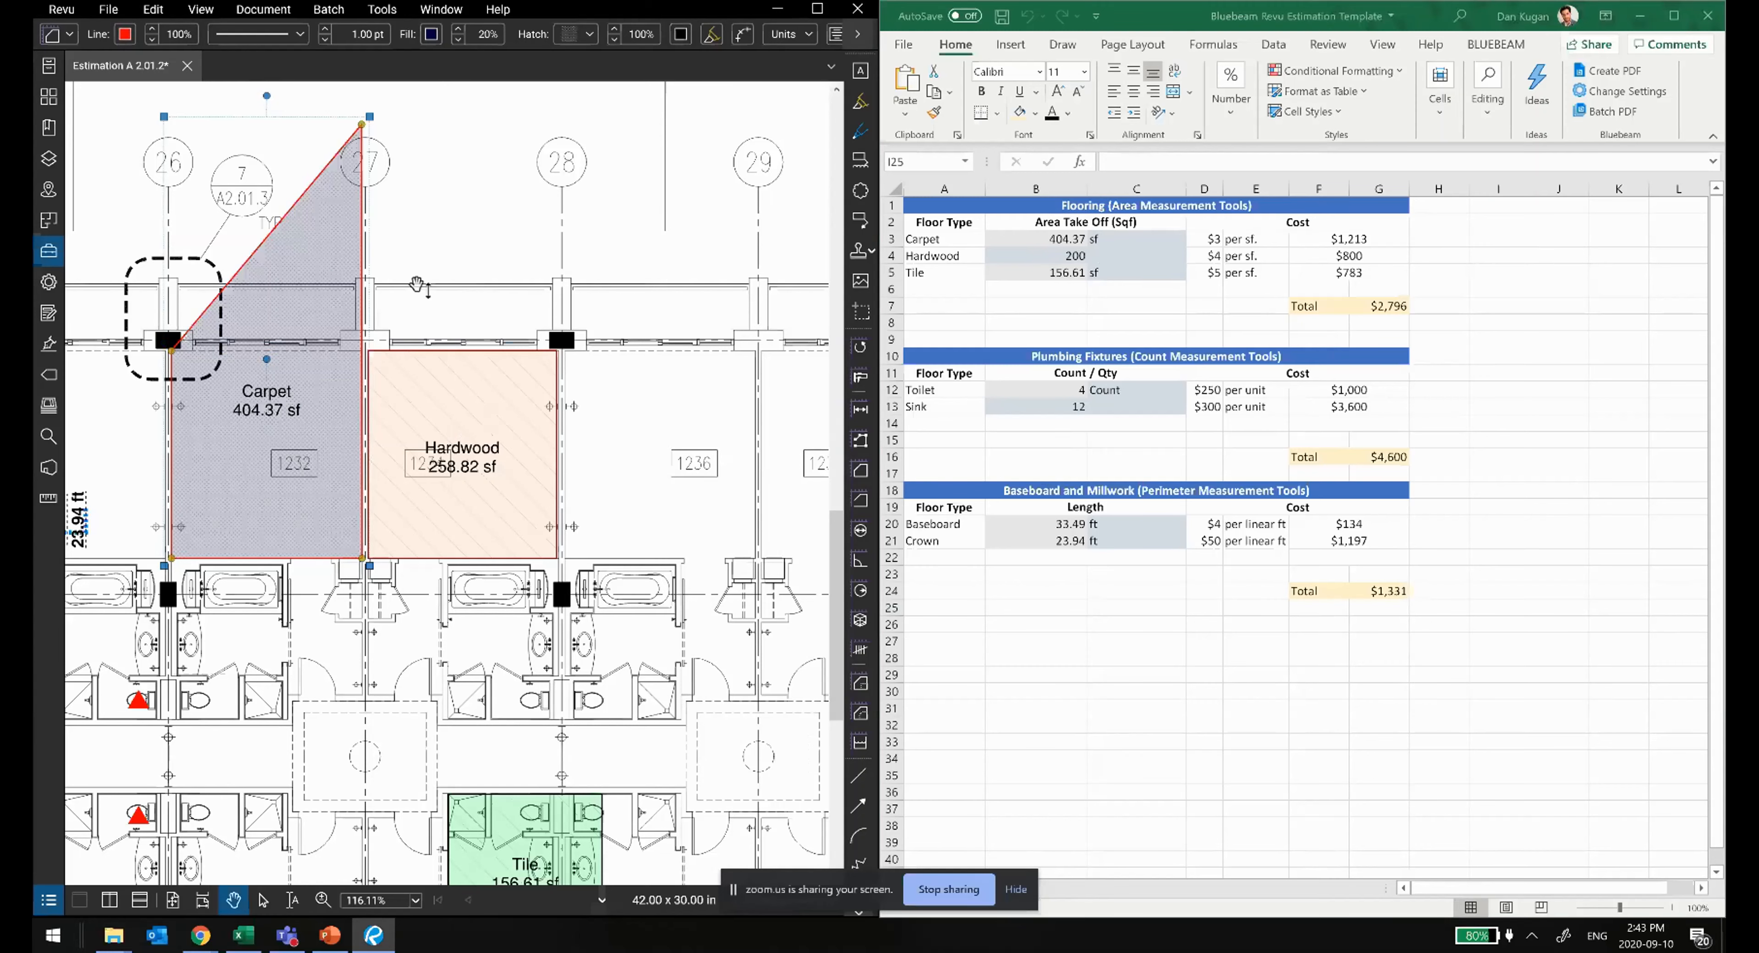
# Step: Reshape the Carpet area to cover rooms 1230 and 1232, moving its corners and adding a control point for the corner at gridline 27
pyautogui.moveTo(416, 283); pyautogui.dragTo(598, 312)
pyautogui.click(353, 379)
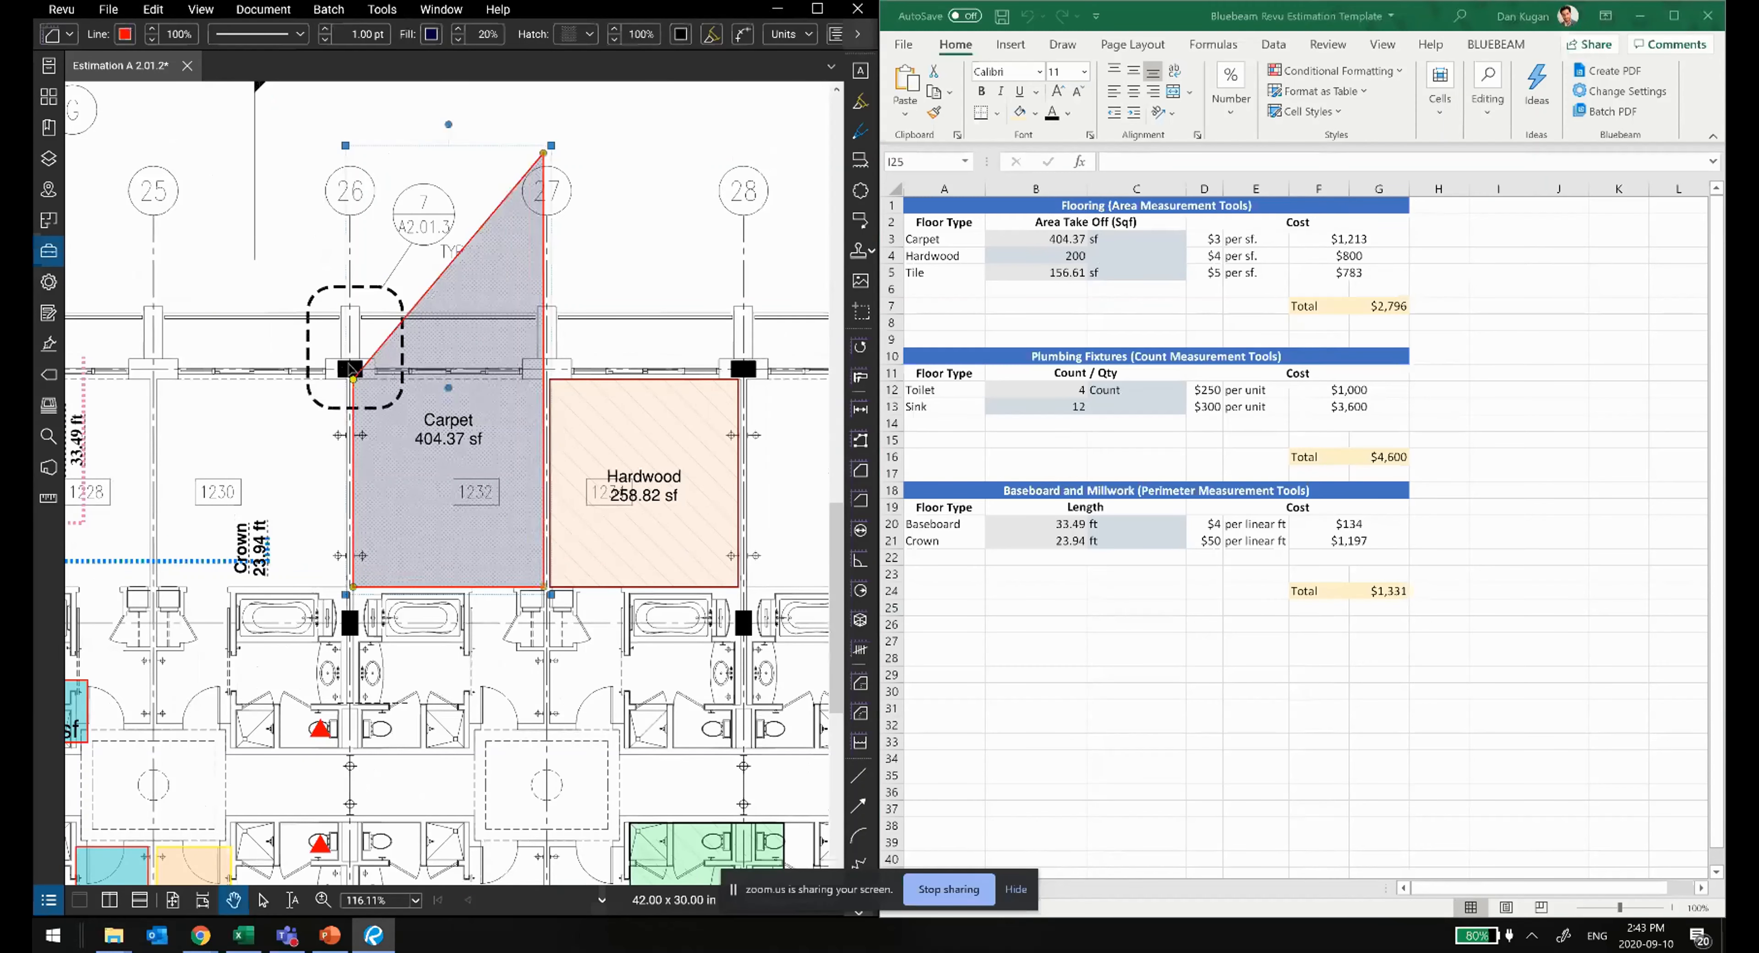
pyautogui.moveTo(353, 379)
pyautogui.mouseDown()
pyautogui.moveTo(313, 253)
pyautogui.moveTo(228, 579)
pyautogui.moveTo(150, 588)
pyautogui.mouseUp()
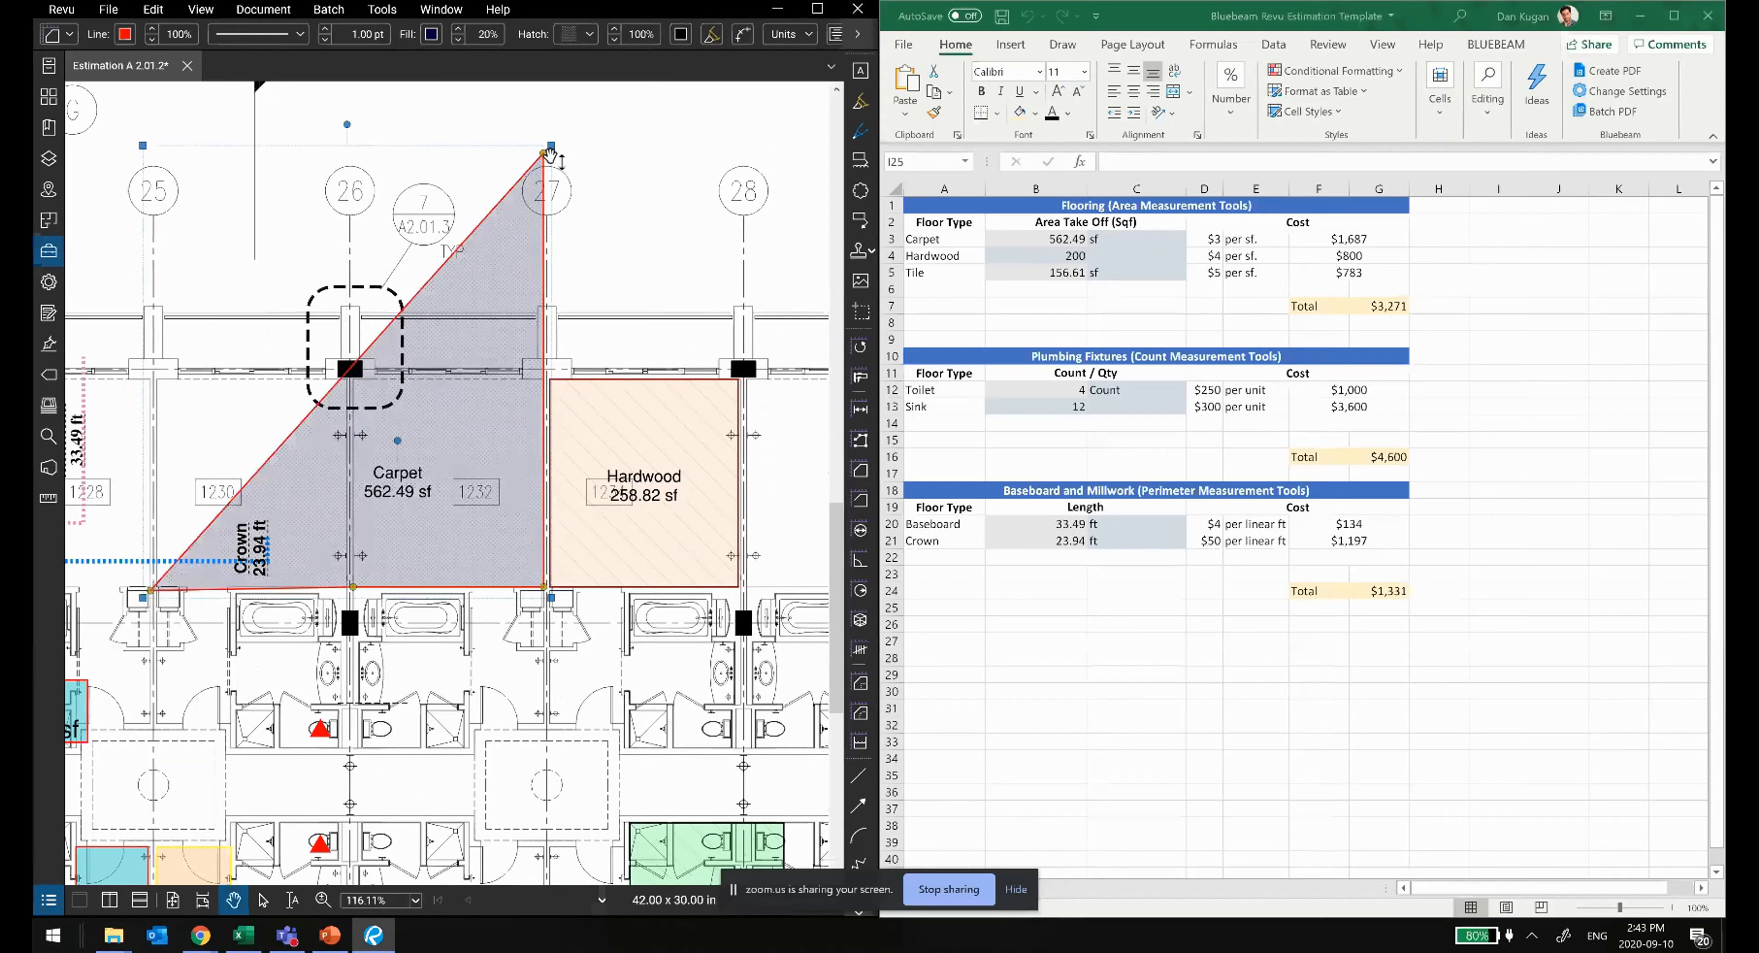
pyautogui.moveTo(543, 153); pyautogui.dragTo(156, 380)
pyautogui.rightClick(251, 441)
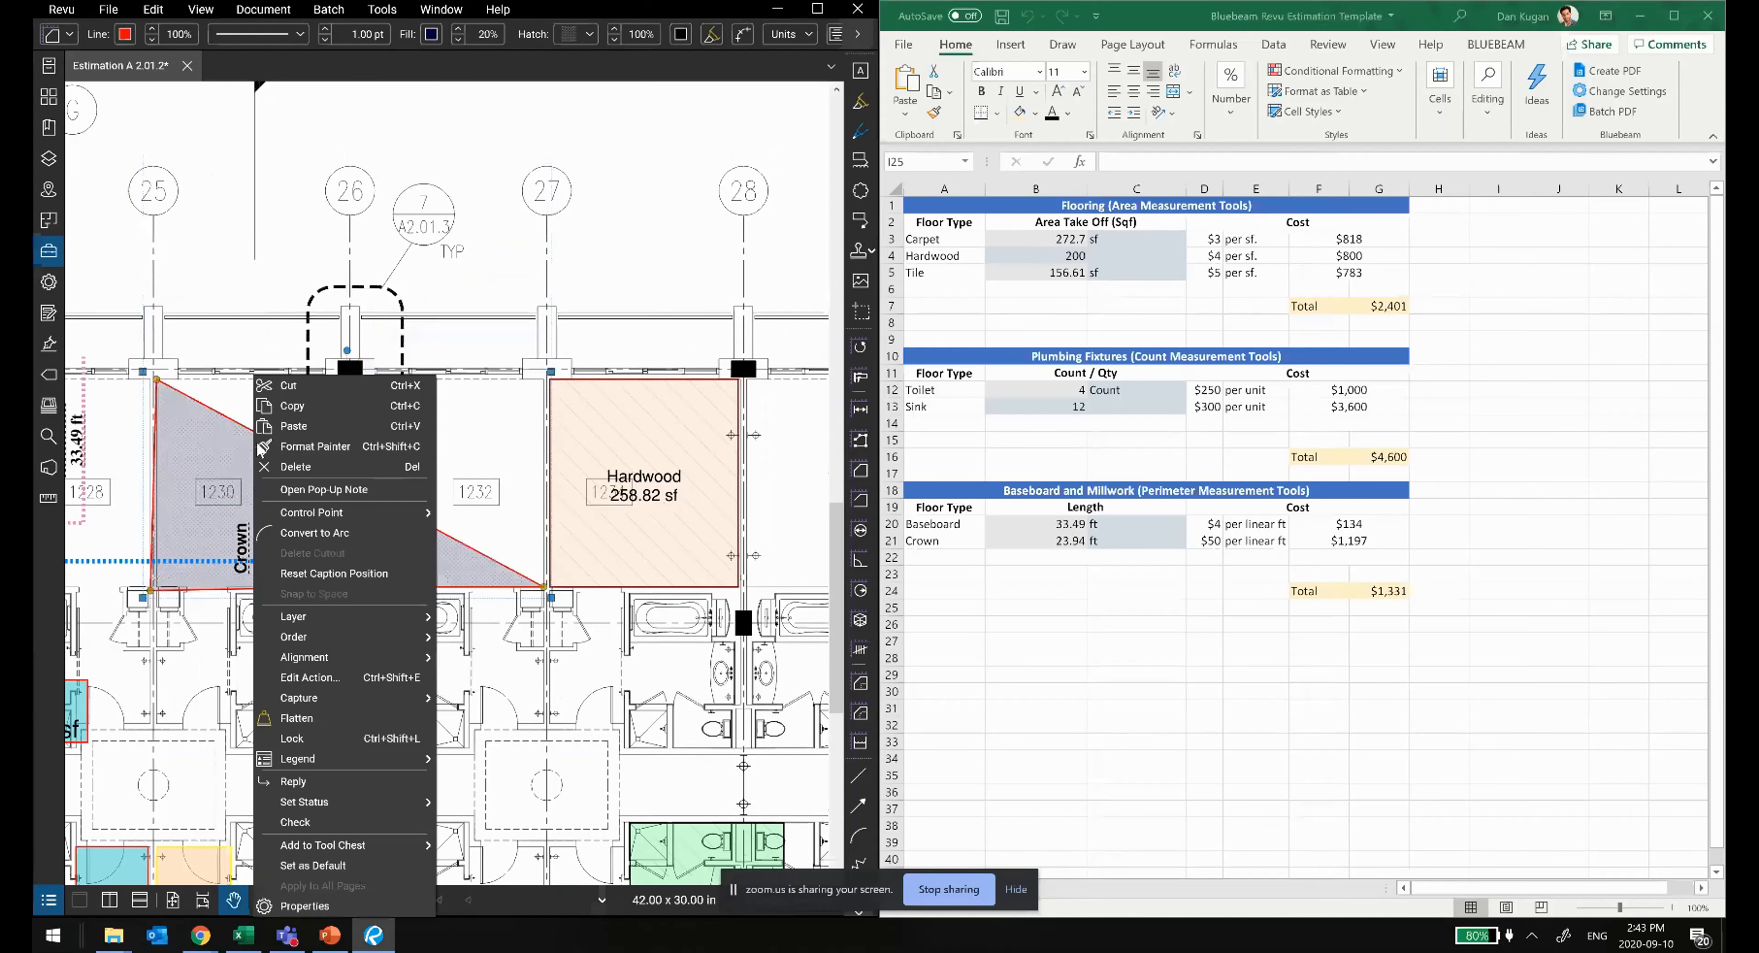
pyautogui.moveTo(410, 513)
pyautogui.click(507, 513)
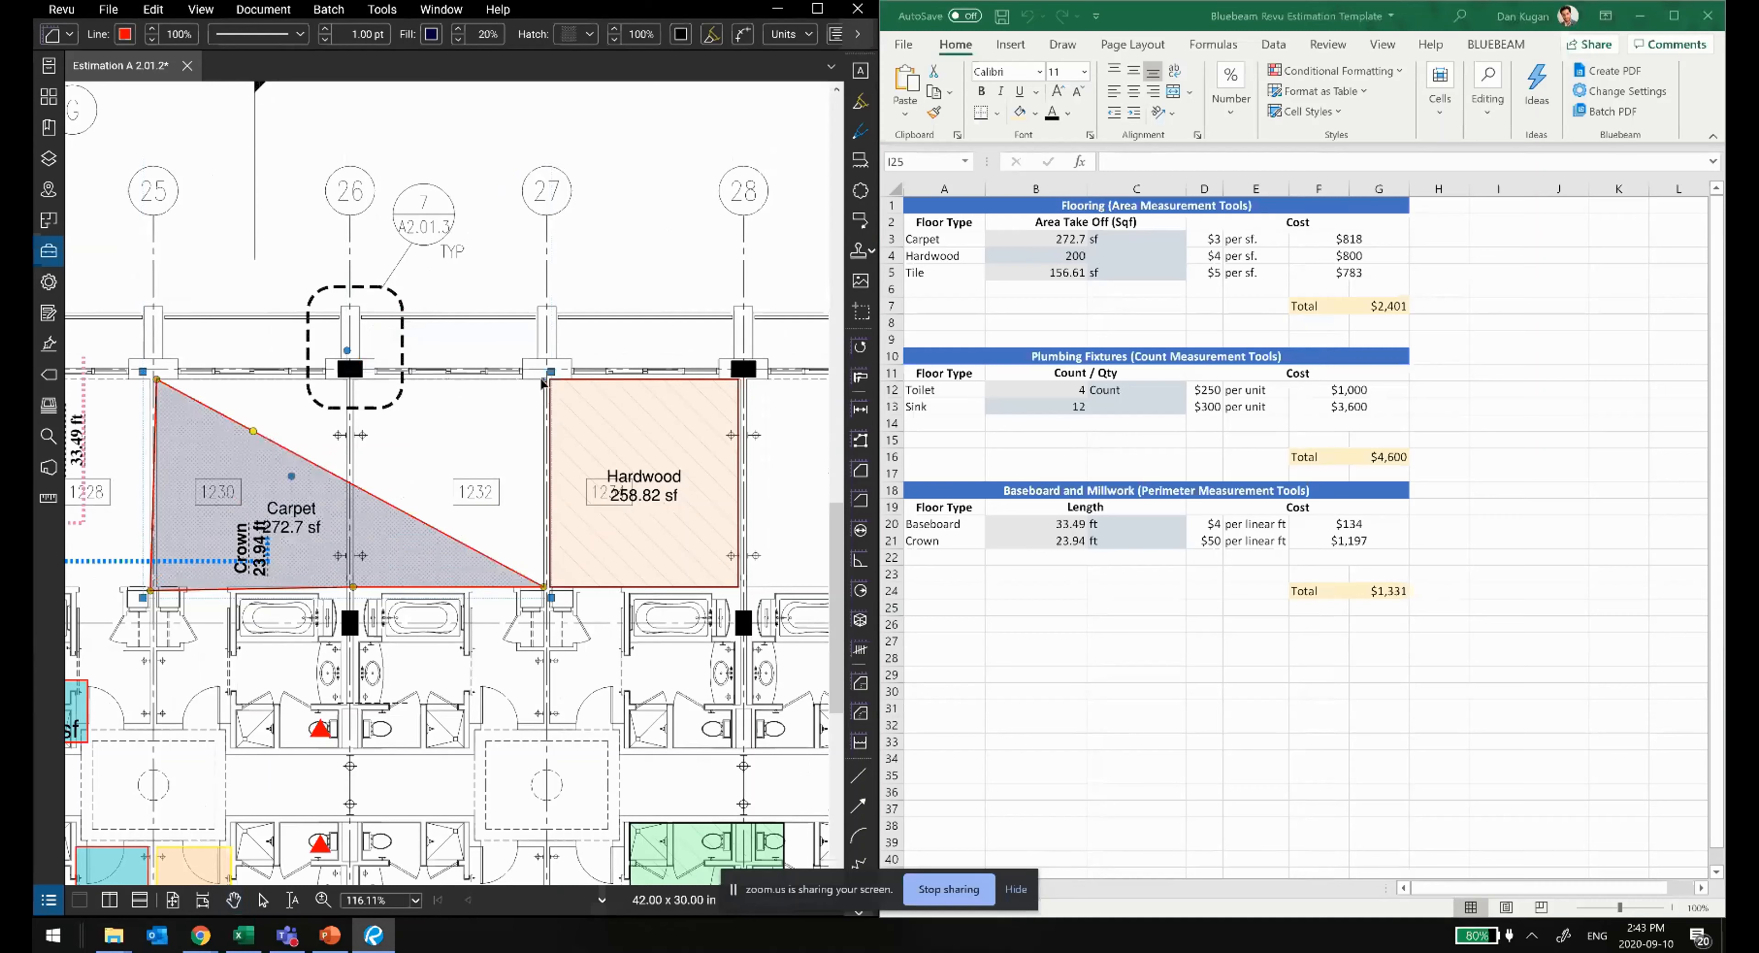
pyautogui.moveTo(543, 383); pyautogui.dragTo(544, 380)
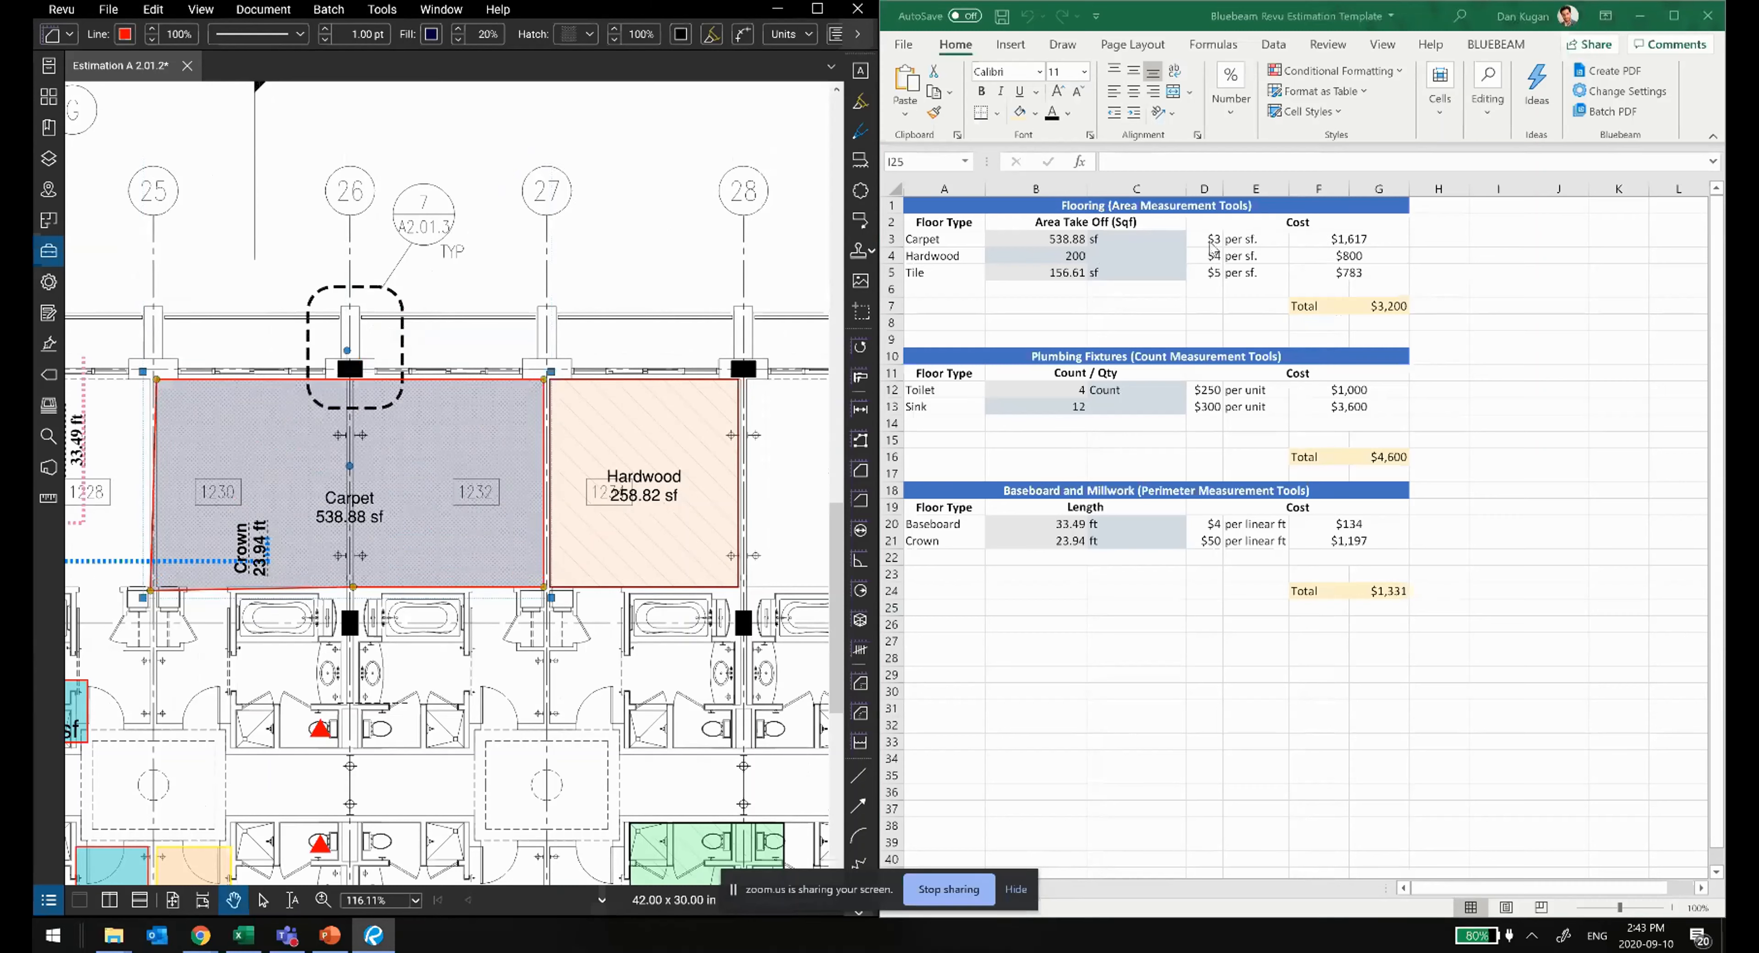
# Step: Inspect the Carpet cost formula in cell F3 of the estimation template and leave it unchanged
pyautogui.click(1332, 240)
pyautogui.click(1118, 160)
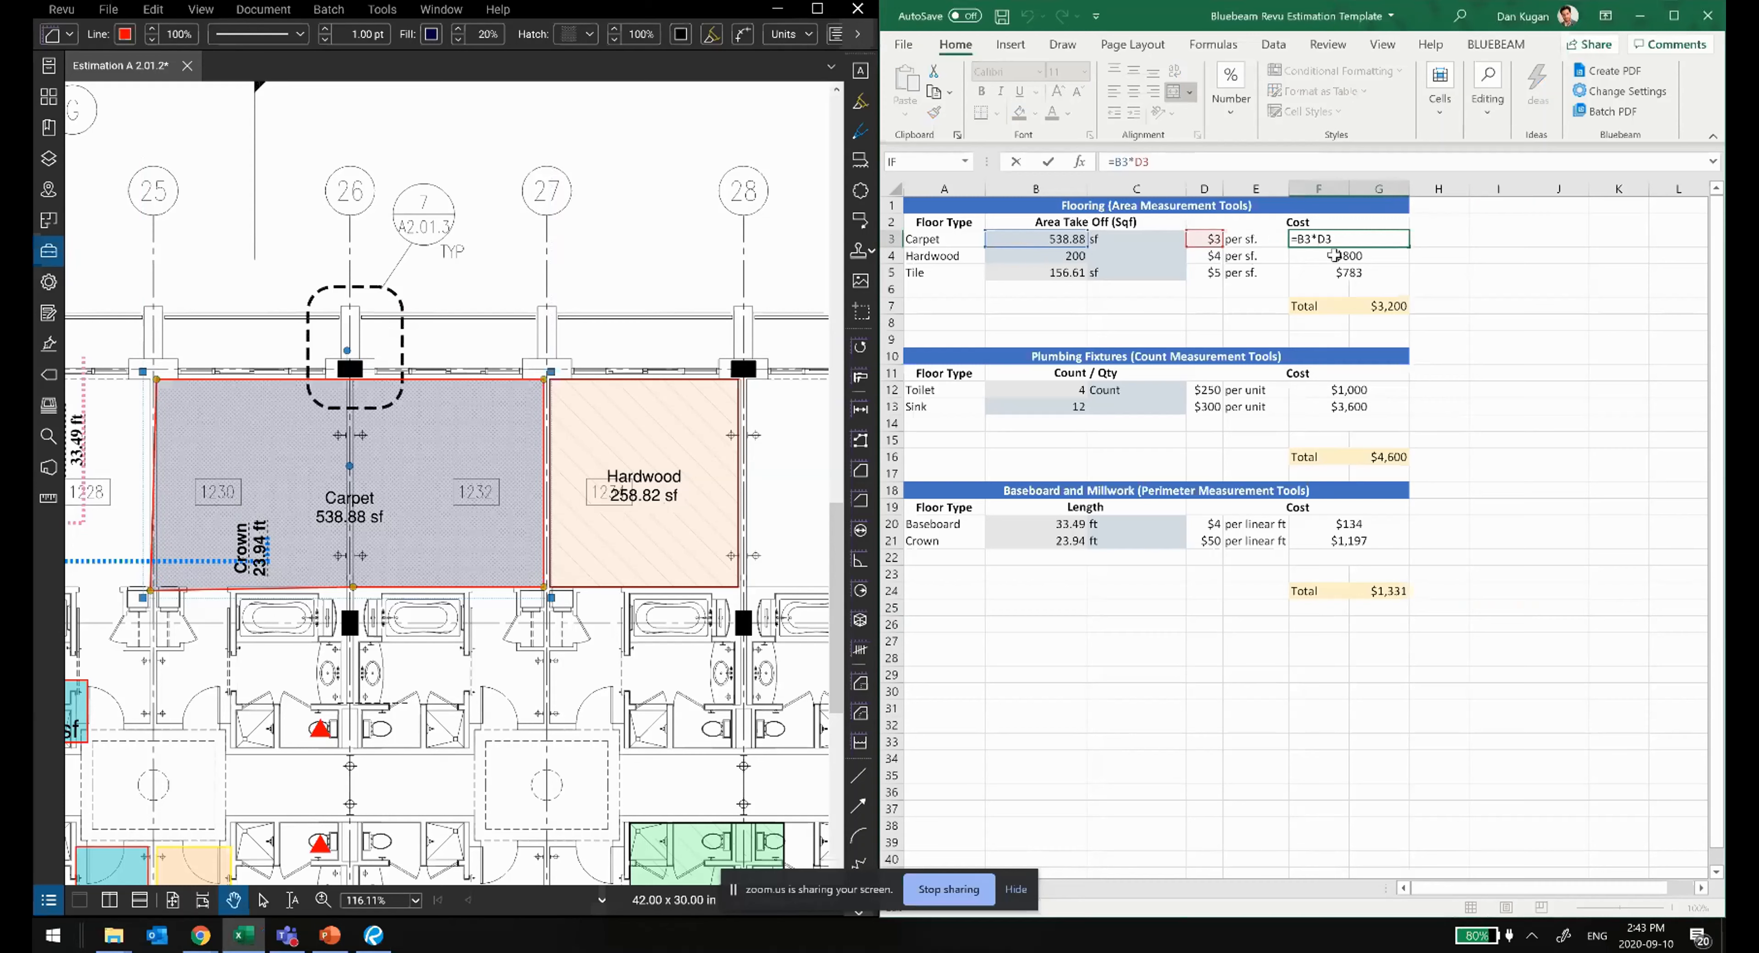
pyautogui.click(1342, 323)
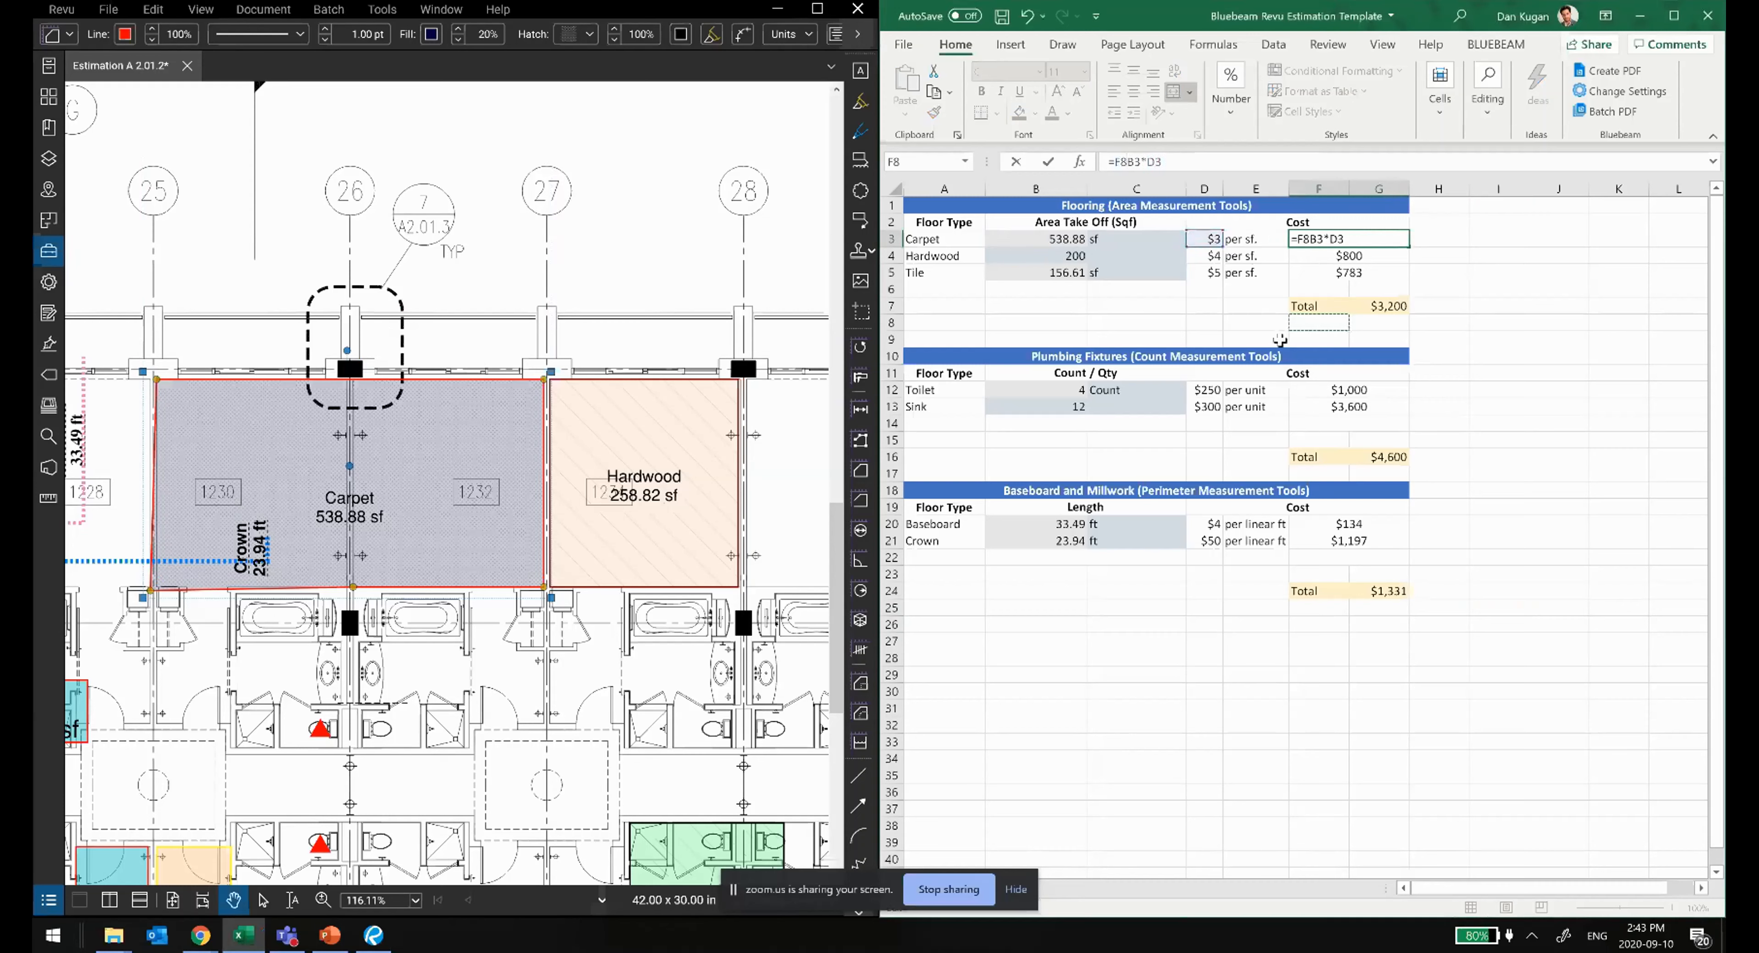
pyautogui.press('Escape')
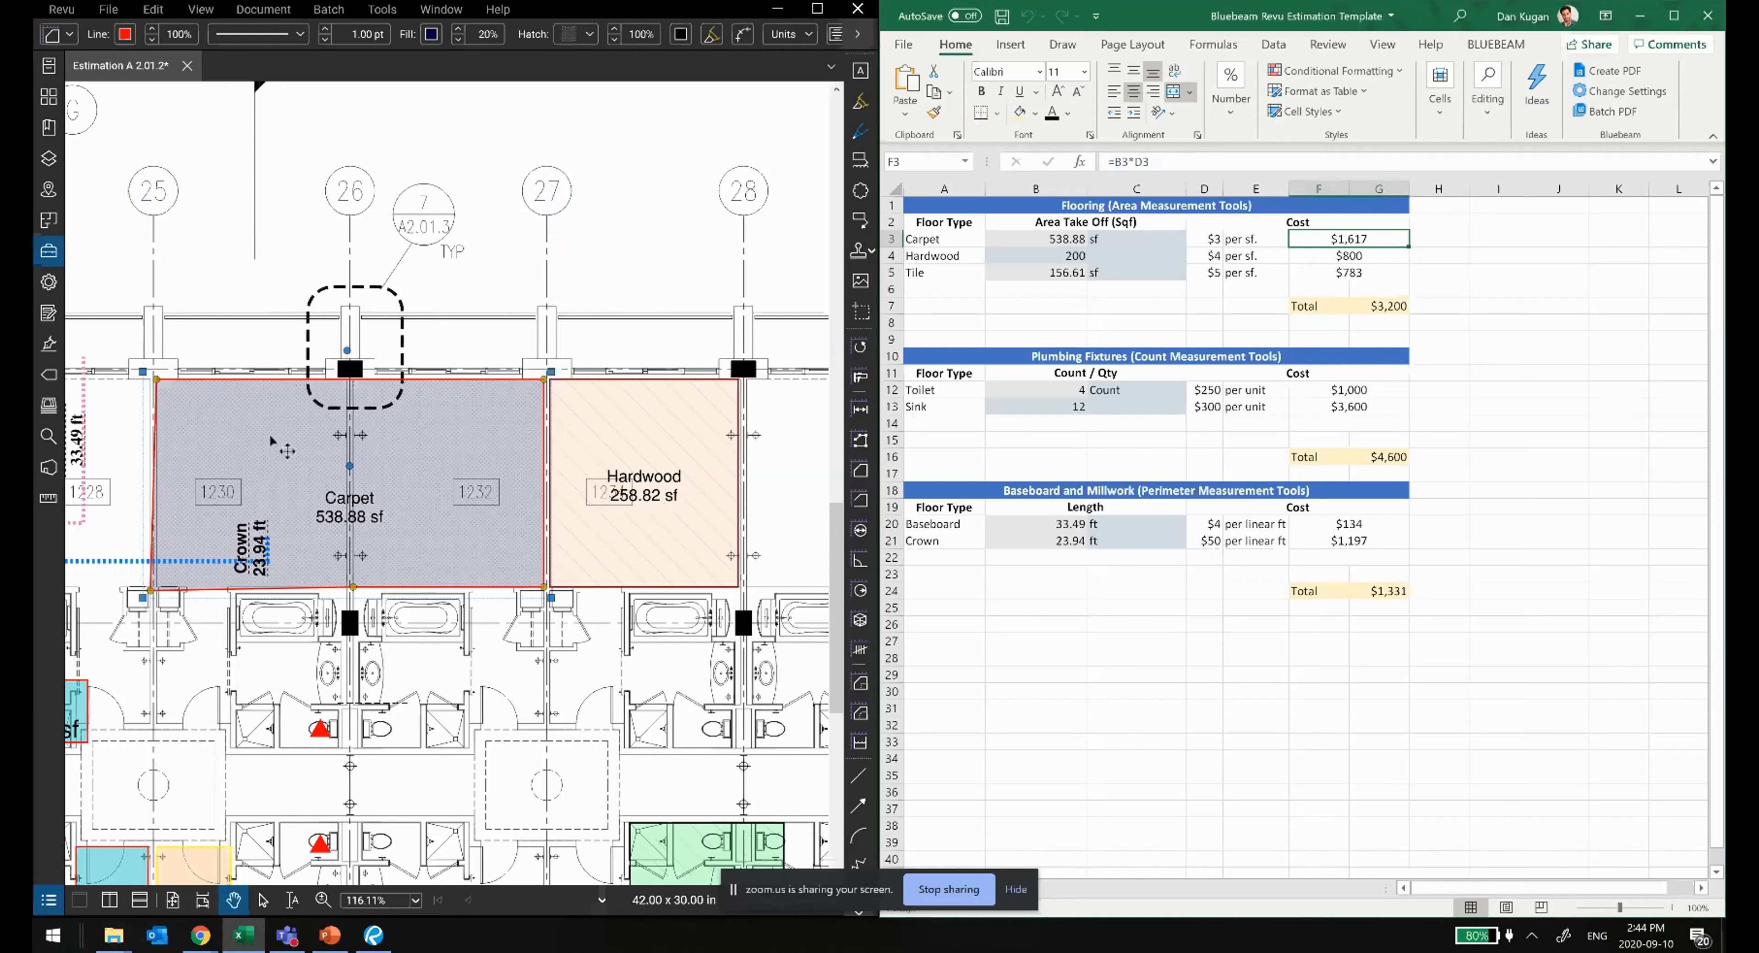
# Step: Deselect the Carpet area and bring the toilets below rooms 1230 and 1232 into view
pyautogui.click(200, 661)
pyautogui.moveTo(302, 728); pyautogui.dragTo(330, 507)
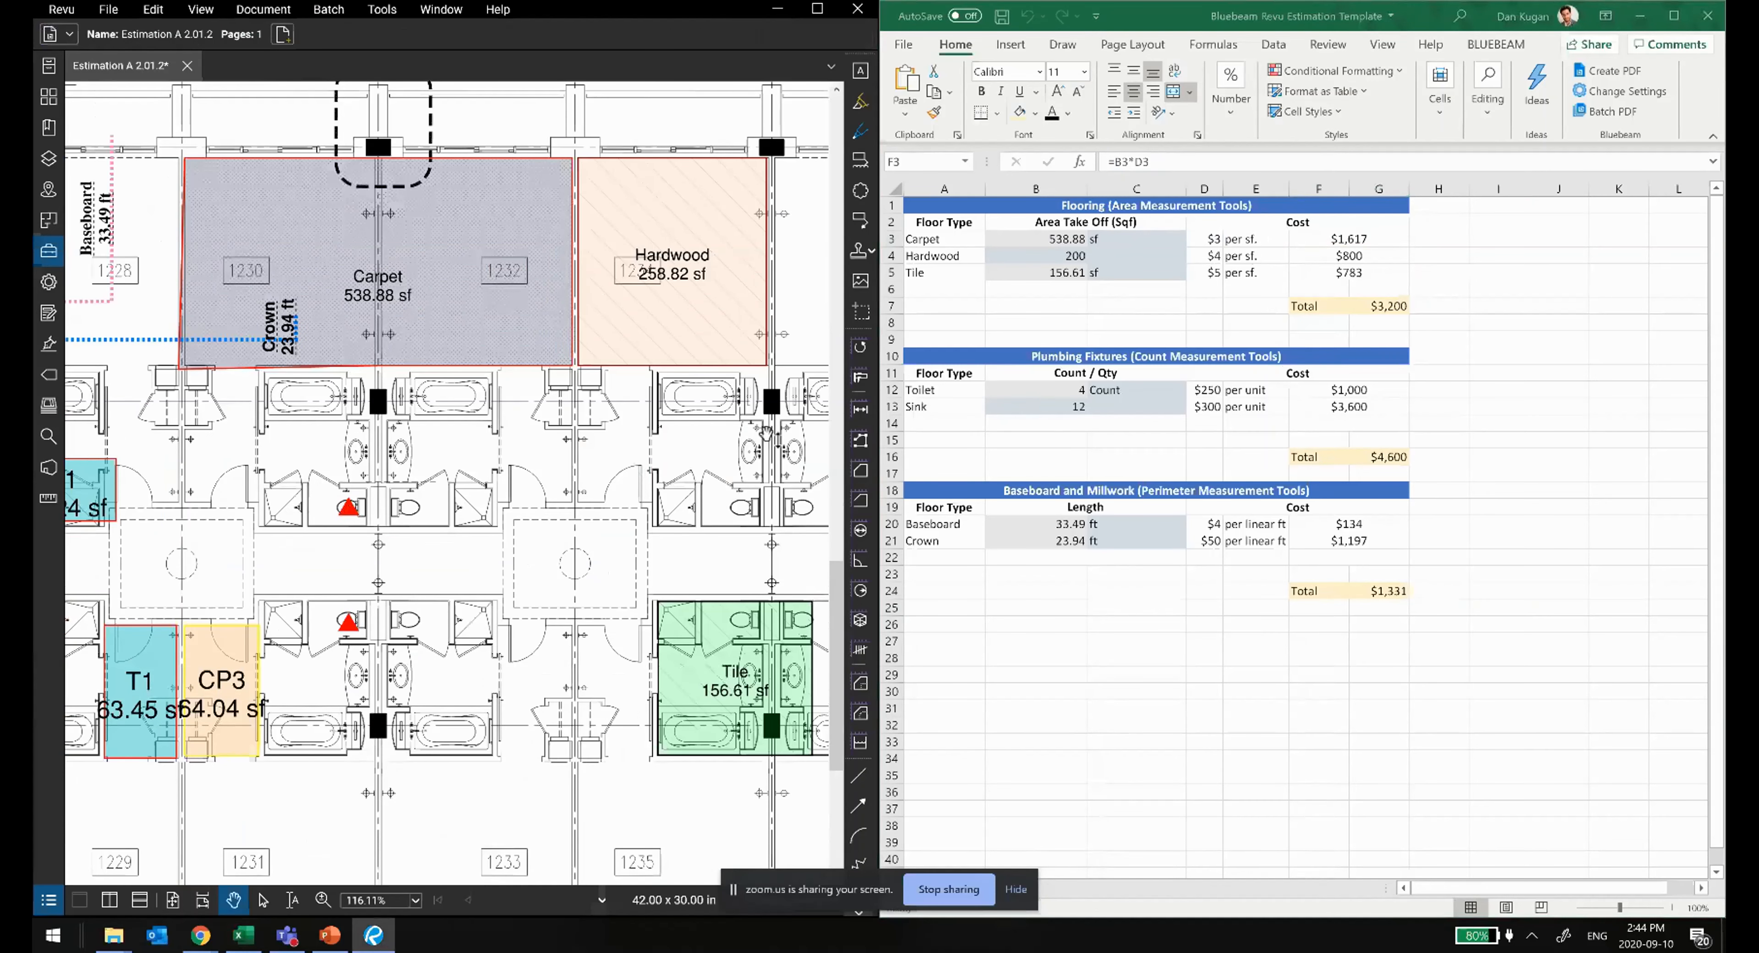
pyautogui.rightClick(351, 513)
pyautogui.click(477, 573)
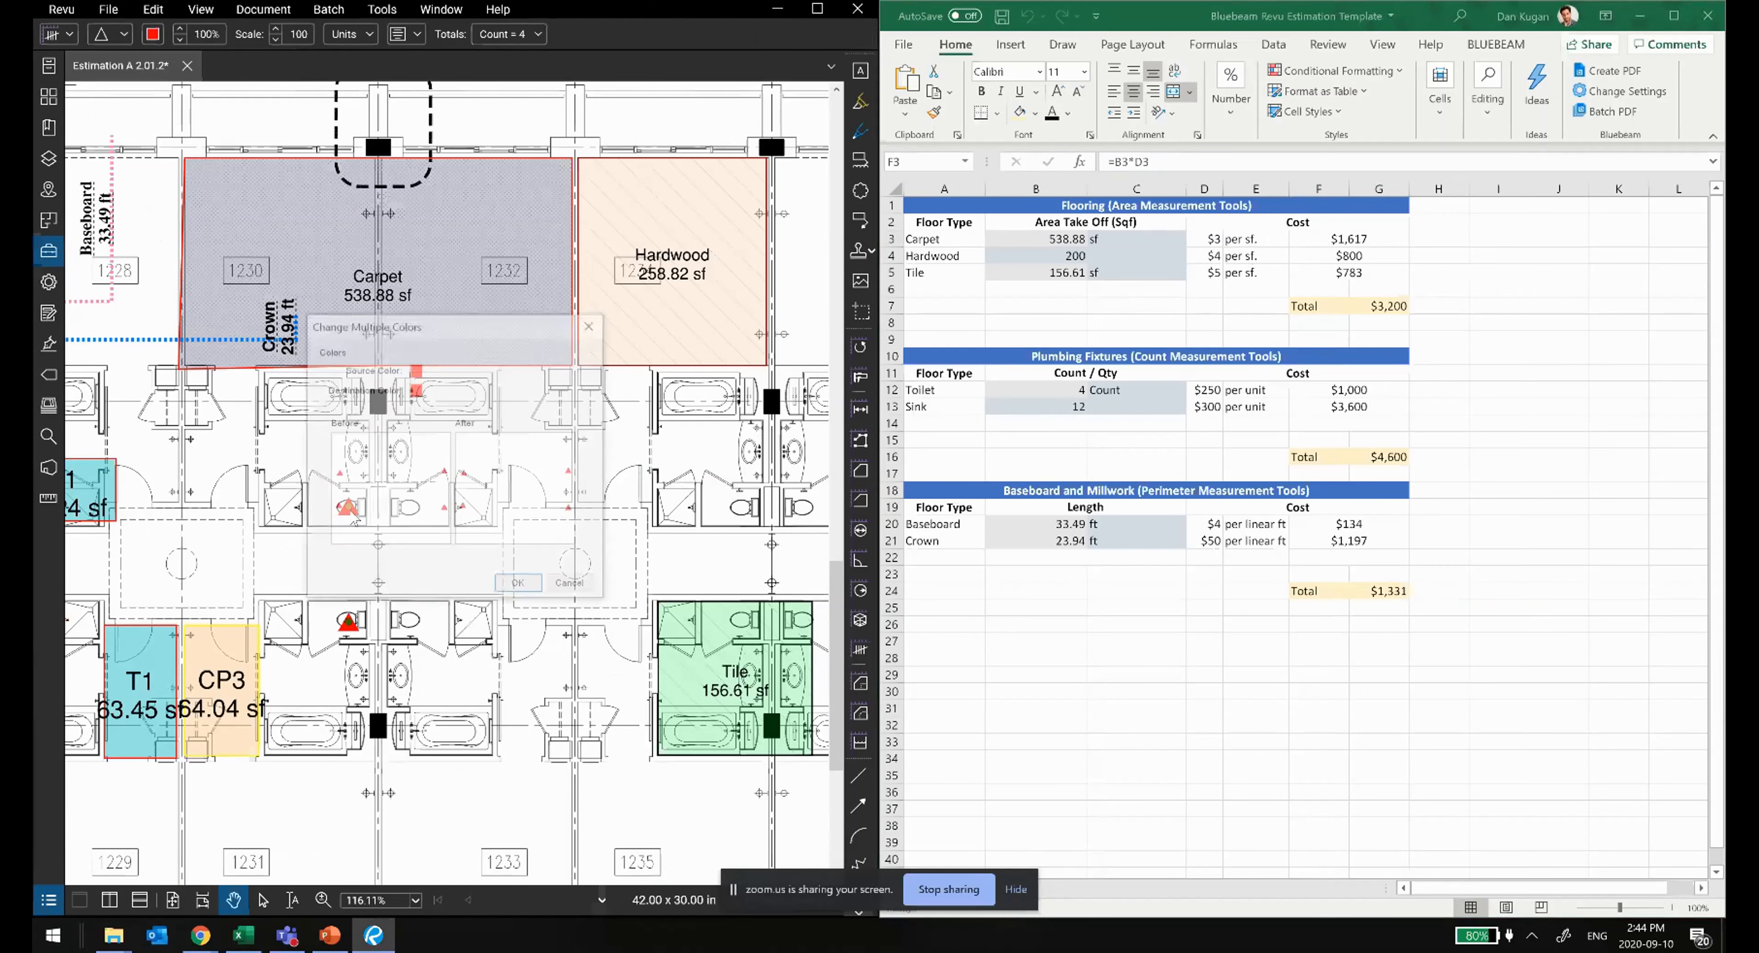
pyautogui.click(571, 585)
# Step: Resume the Toilet count and mark the uncounted toilets in the bathrooms below the Carpet and Hardwood areas
pyautogui.rightClick(348, 513)
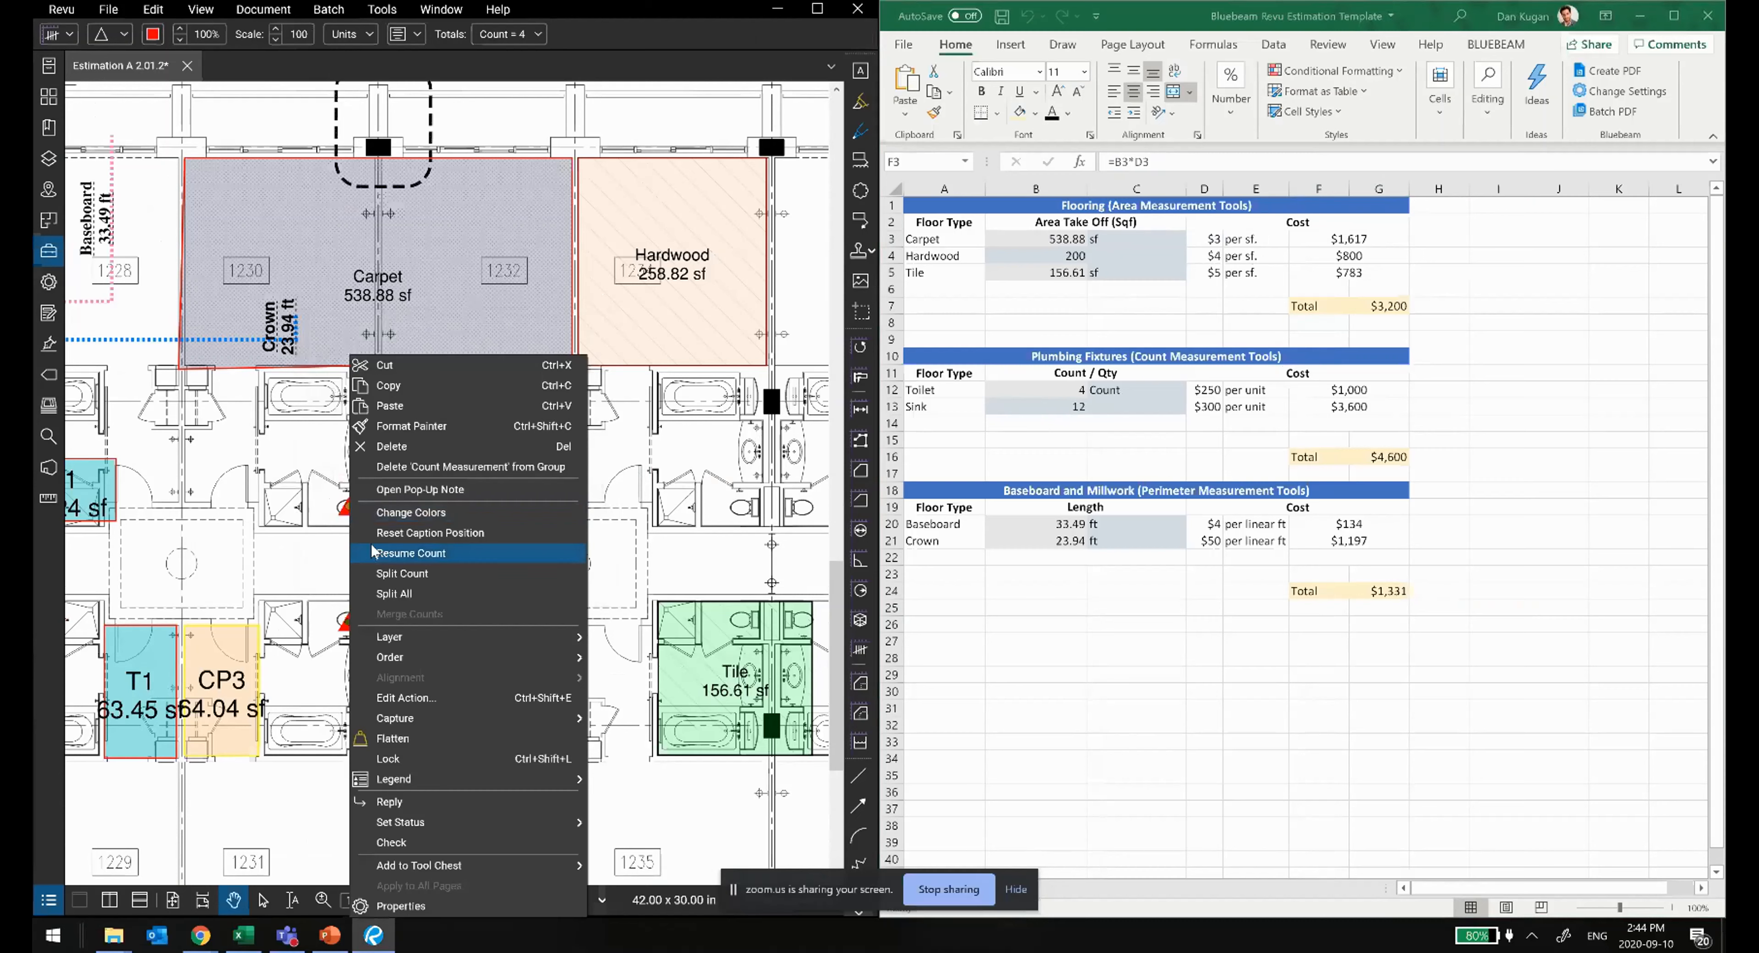
pyautogui.click(372, 552)
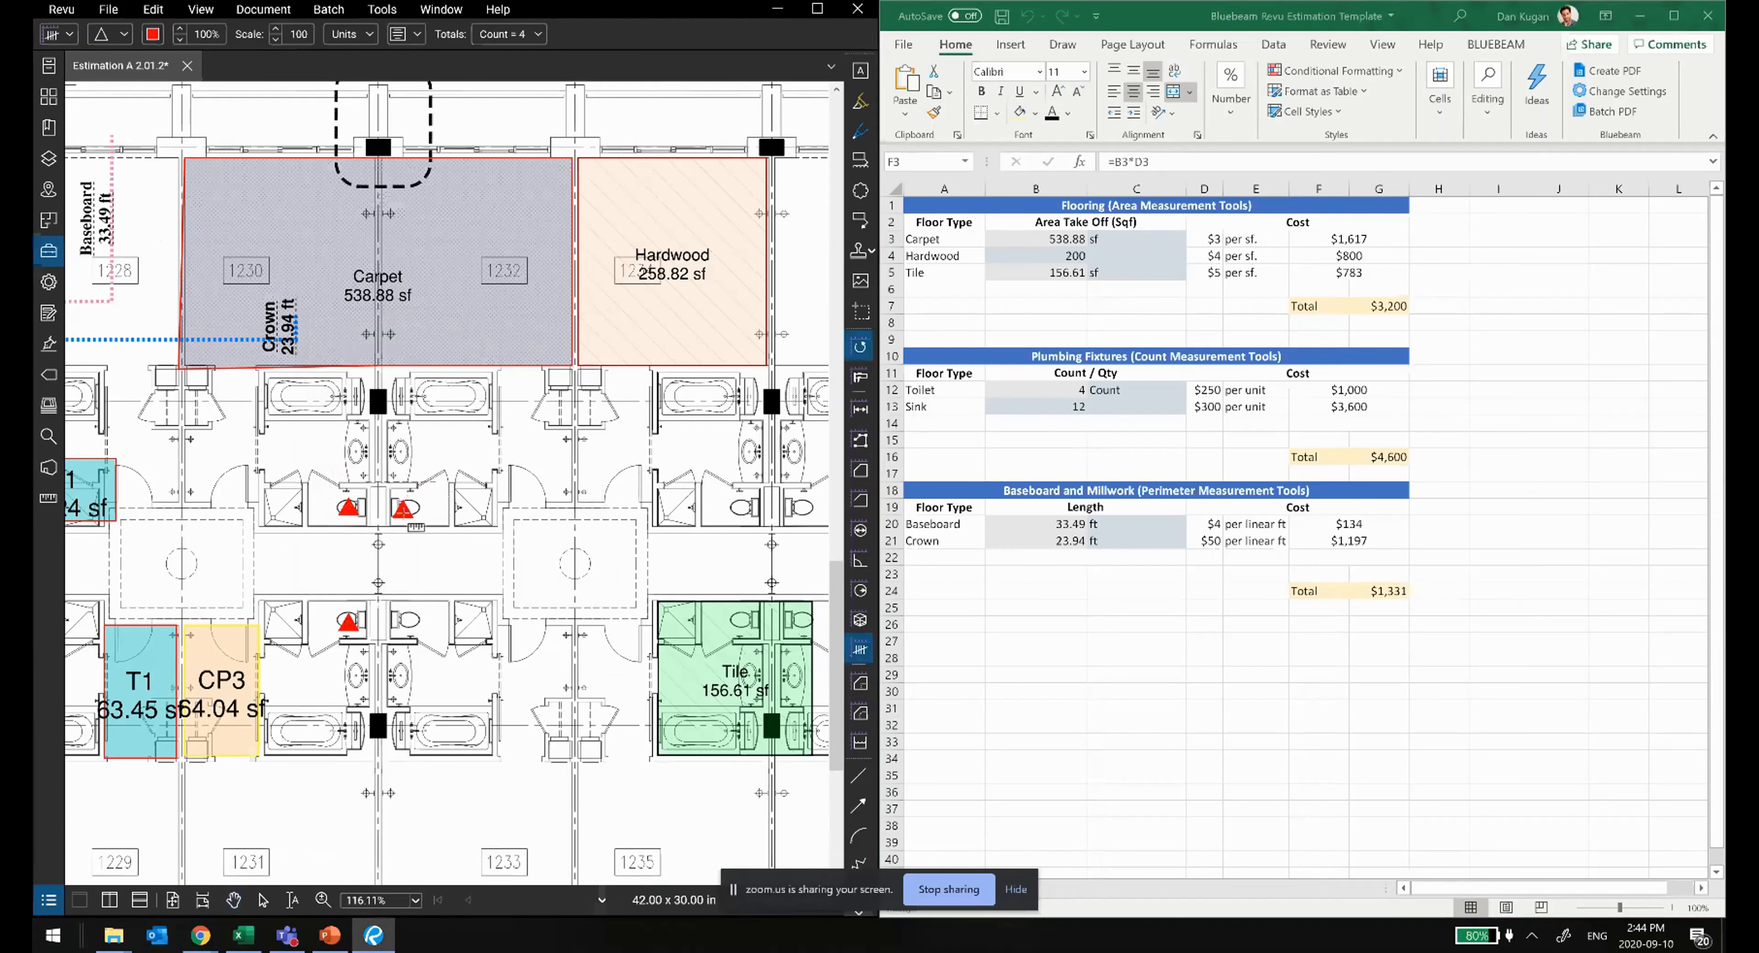
pyautogui.click(406, 619)
pyautogui.click(742, 508)
pyautogui.click(807, 508)
pyautogui.press('Escape')
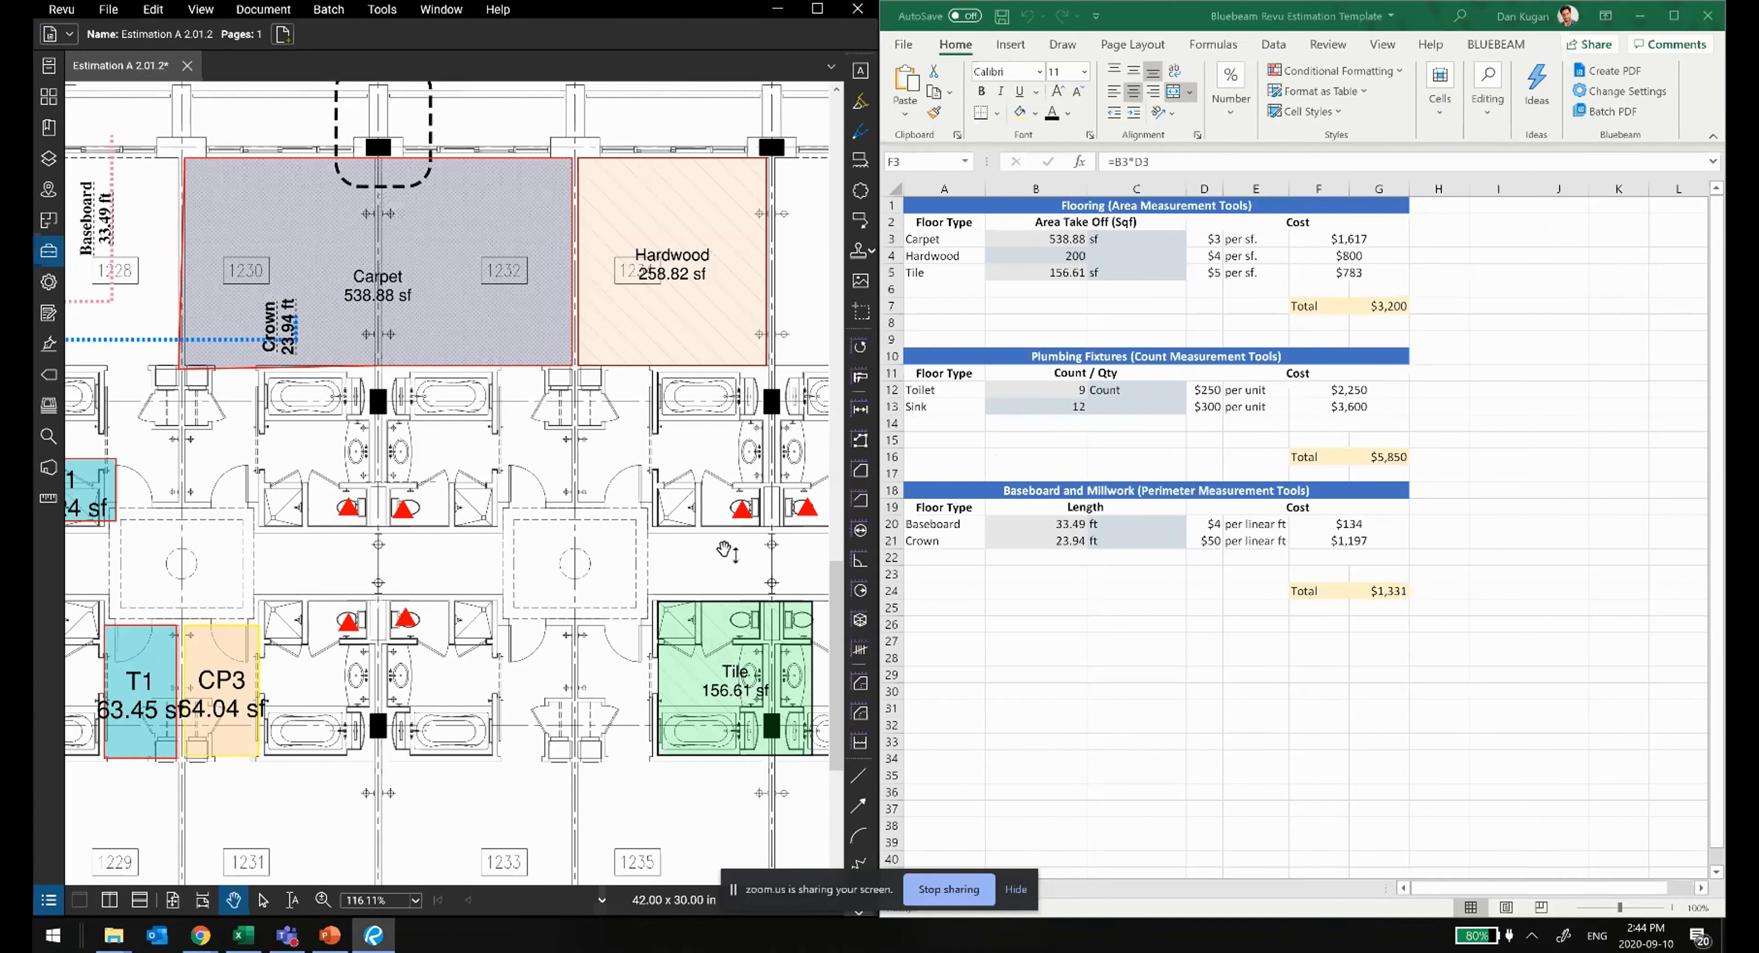
# Step: Widen the Tile area by moving its two corners on the room 1237 side outward, and save the drawing
pyautogui.moveTo(729, 554); pyautogui.dragTo(553, 509)
pyautogui.click(647, 592)
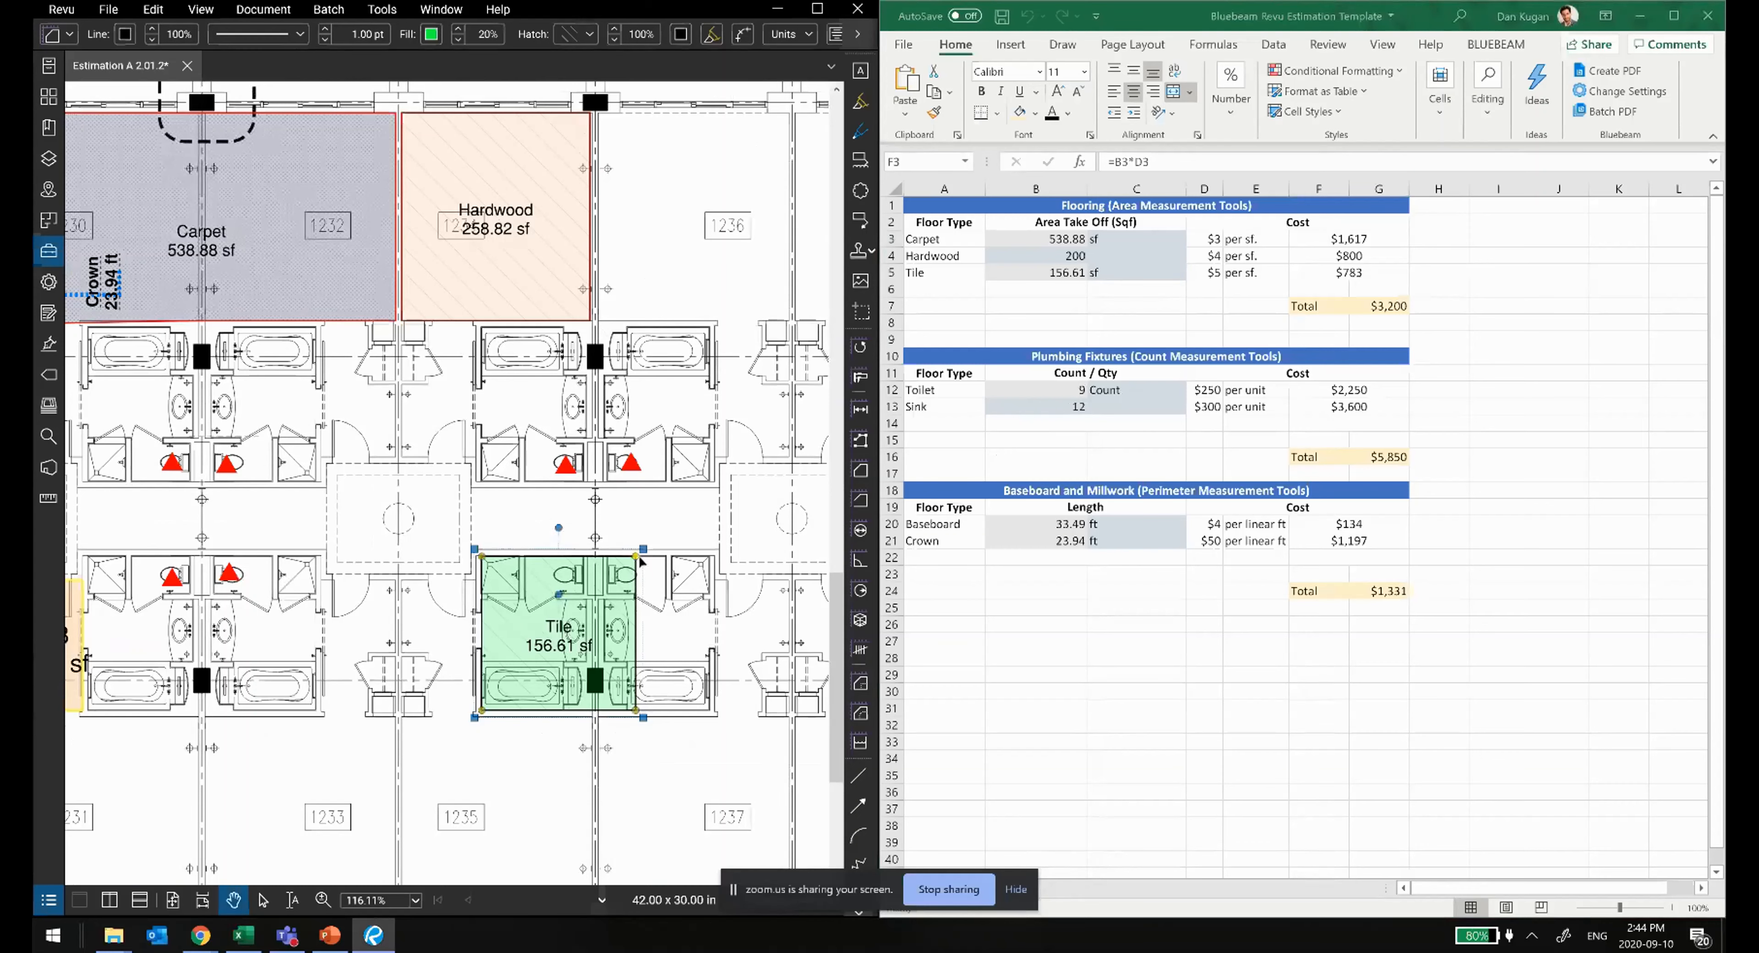
pyautogui.moveTo(640, 560); pyautogui.dragTo(717, 563)
pyautogui.click(686, 563)
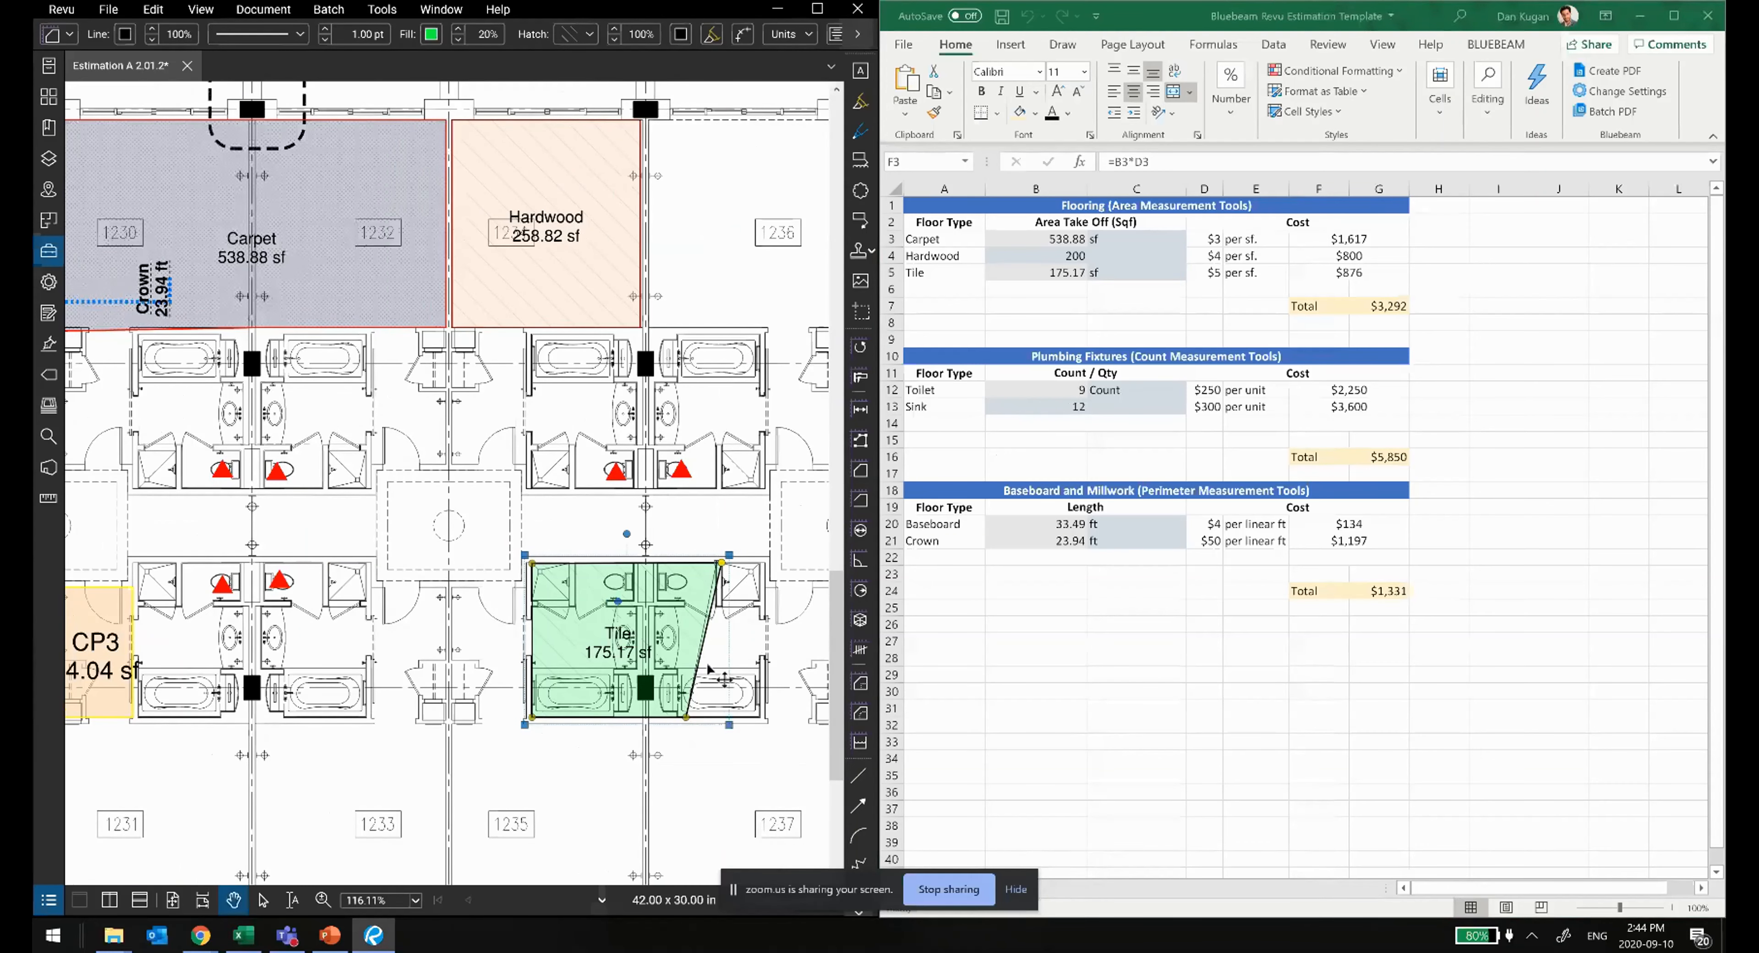
pyautogui.moveTo(686, 717); pyautogui.dragTo(759, 717)
pyautogui.click(780, 612)
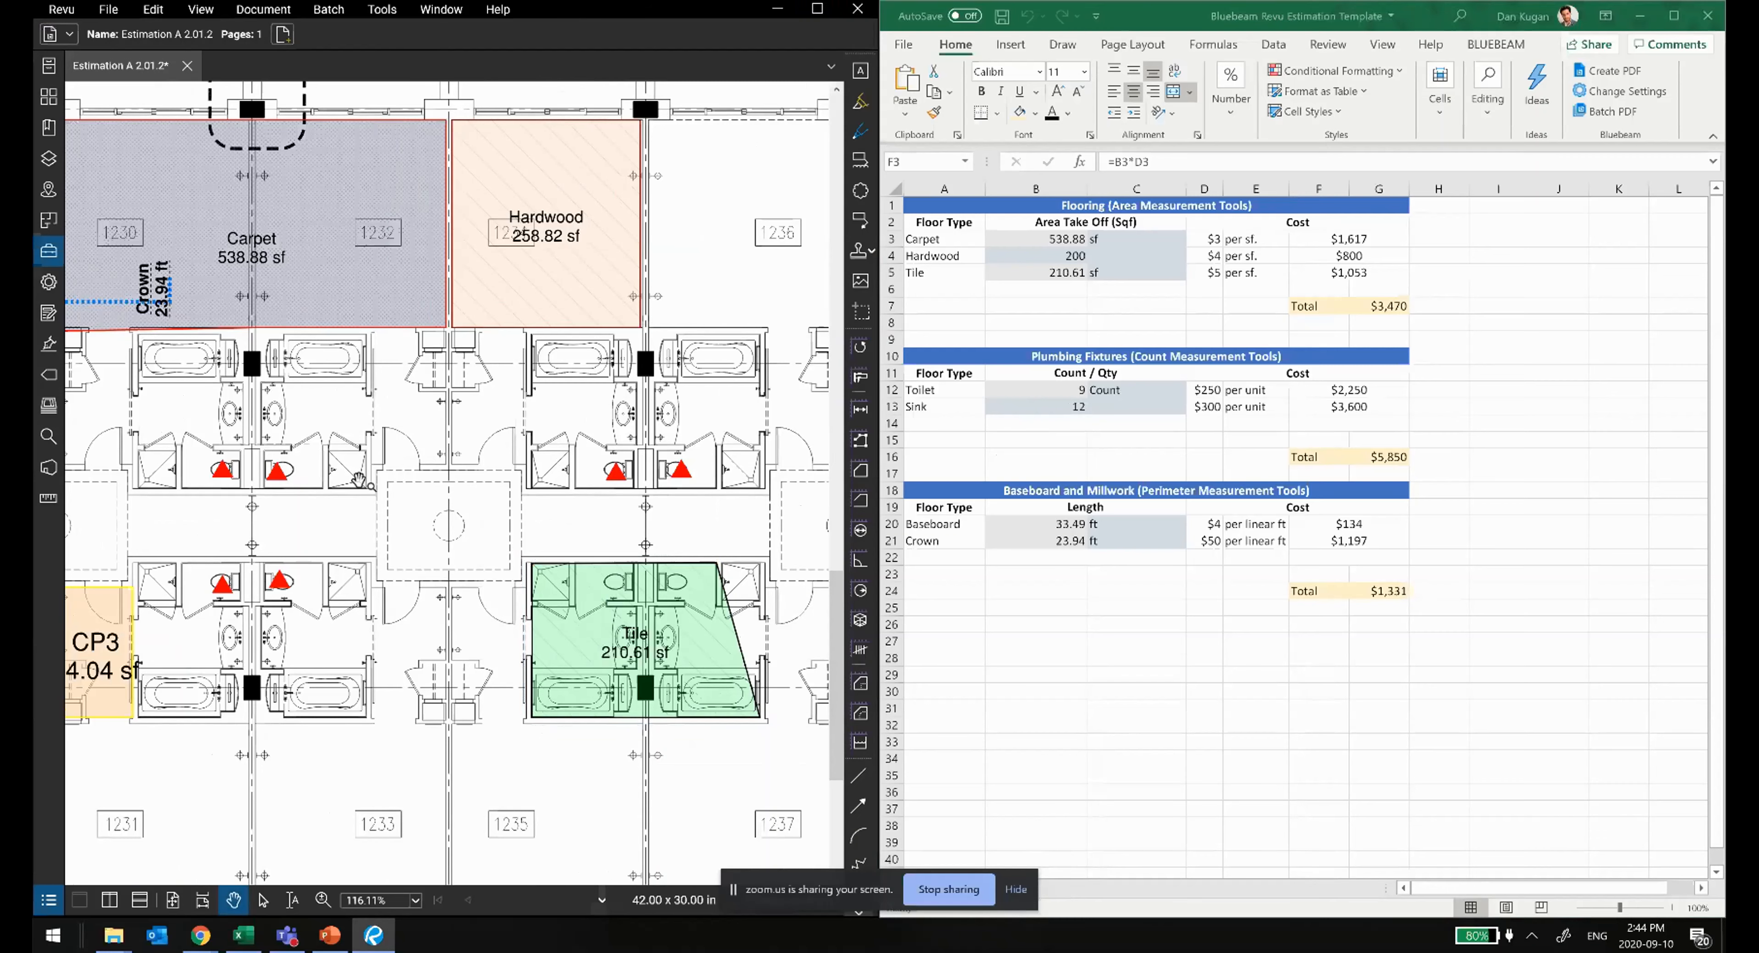
pyautogui.hotkey('ctrl', 's')
pyautogui.hotkey('alt', 'Tab')
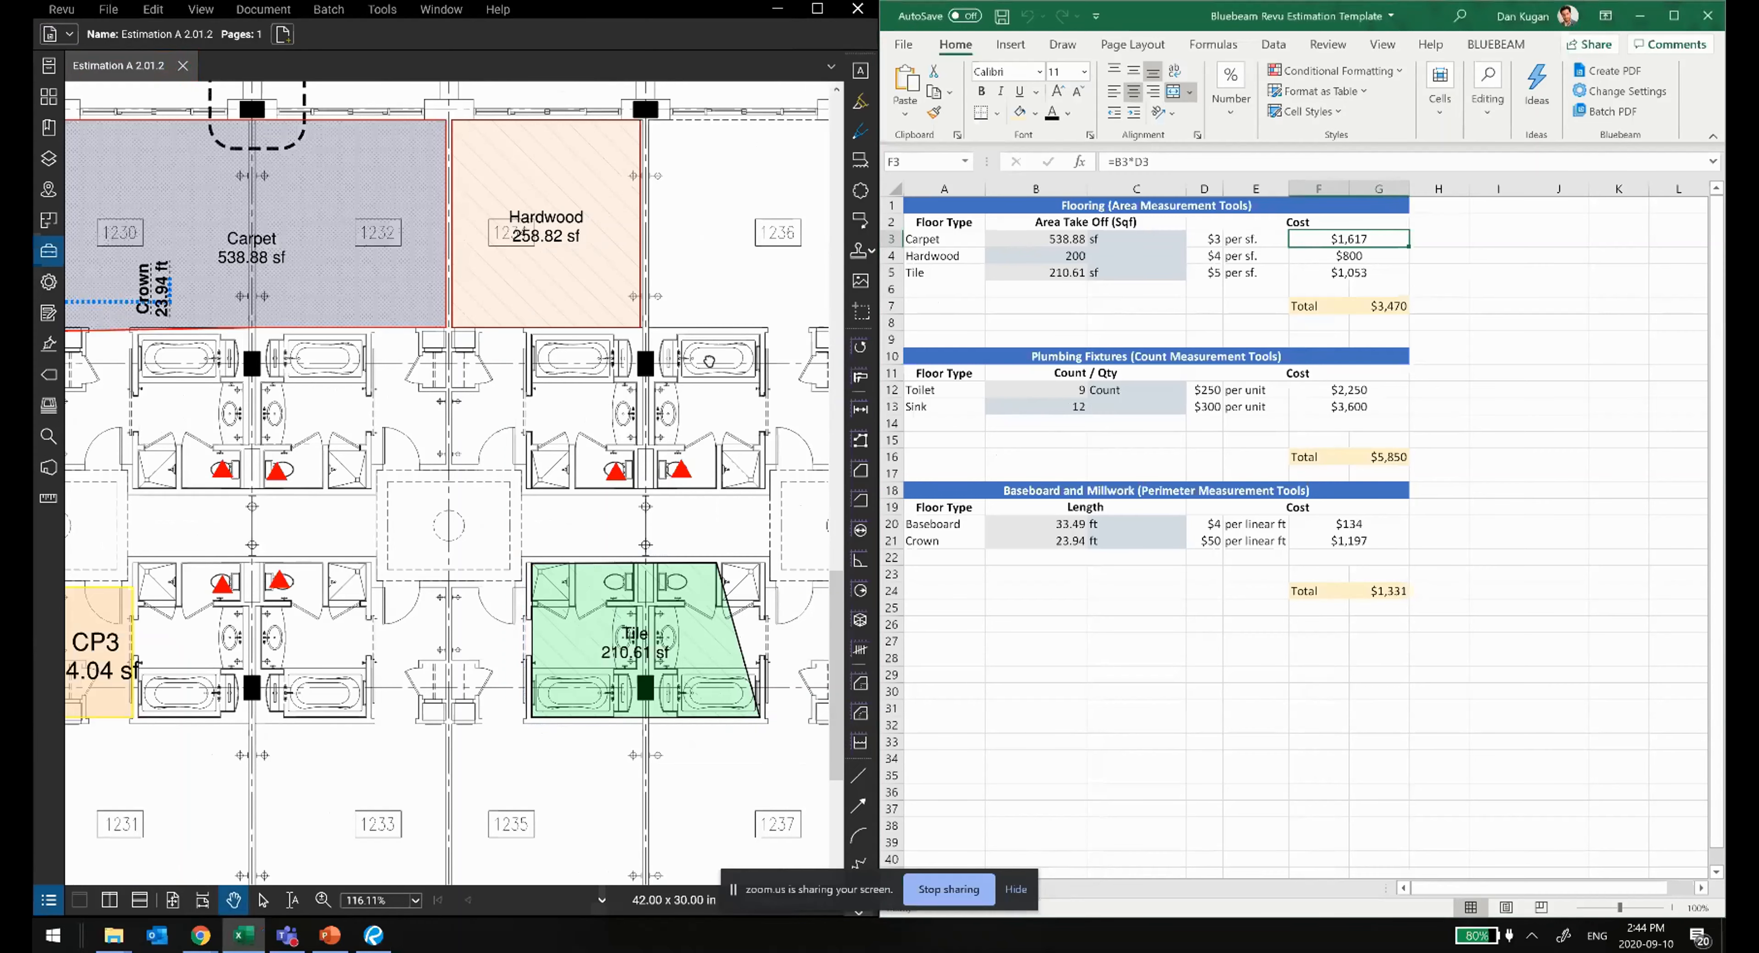
# Step: Look at the Quantity Link commands available for the Hardwood quantity in cell B4
pyautogui.moveTo(709, 361); pyautogui.dragTo(440, 455)
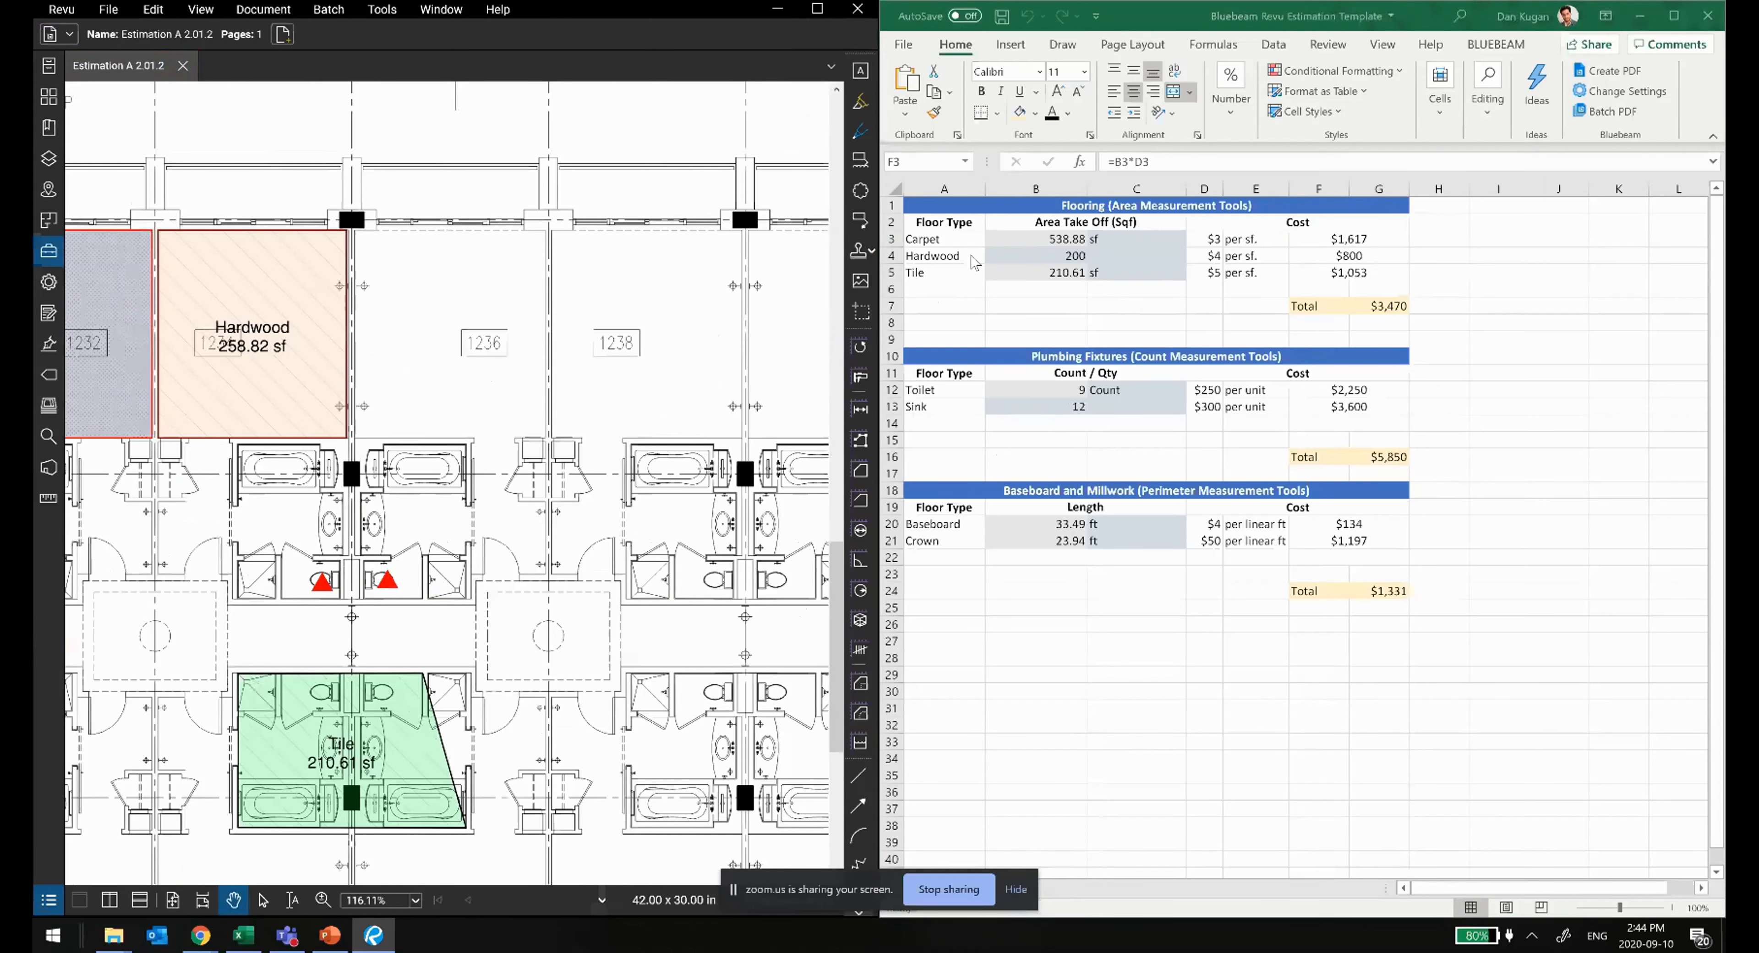
pyautogui.hotkey('alt', 'Tab')
pyautogui.click(1027, 255)
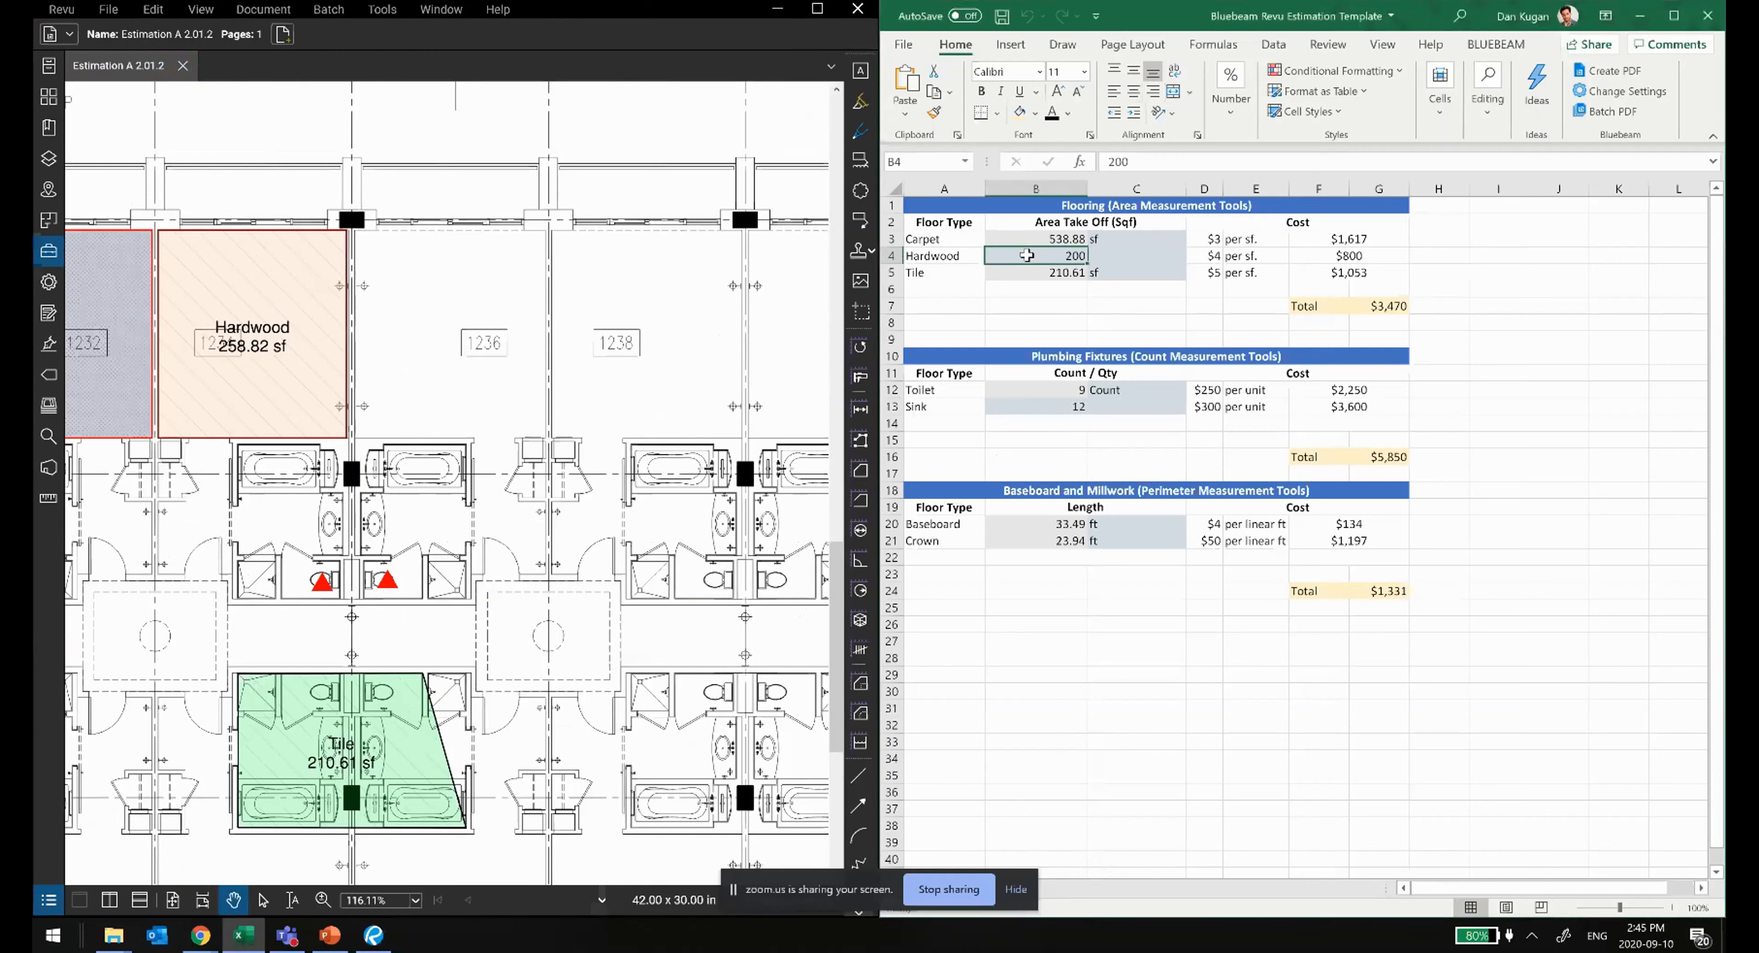
pyautogui.rightClick(1027, 255)
pyautogui.moveTo(1057, 273)
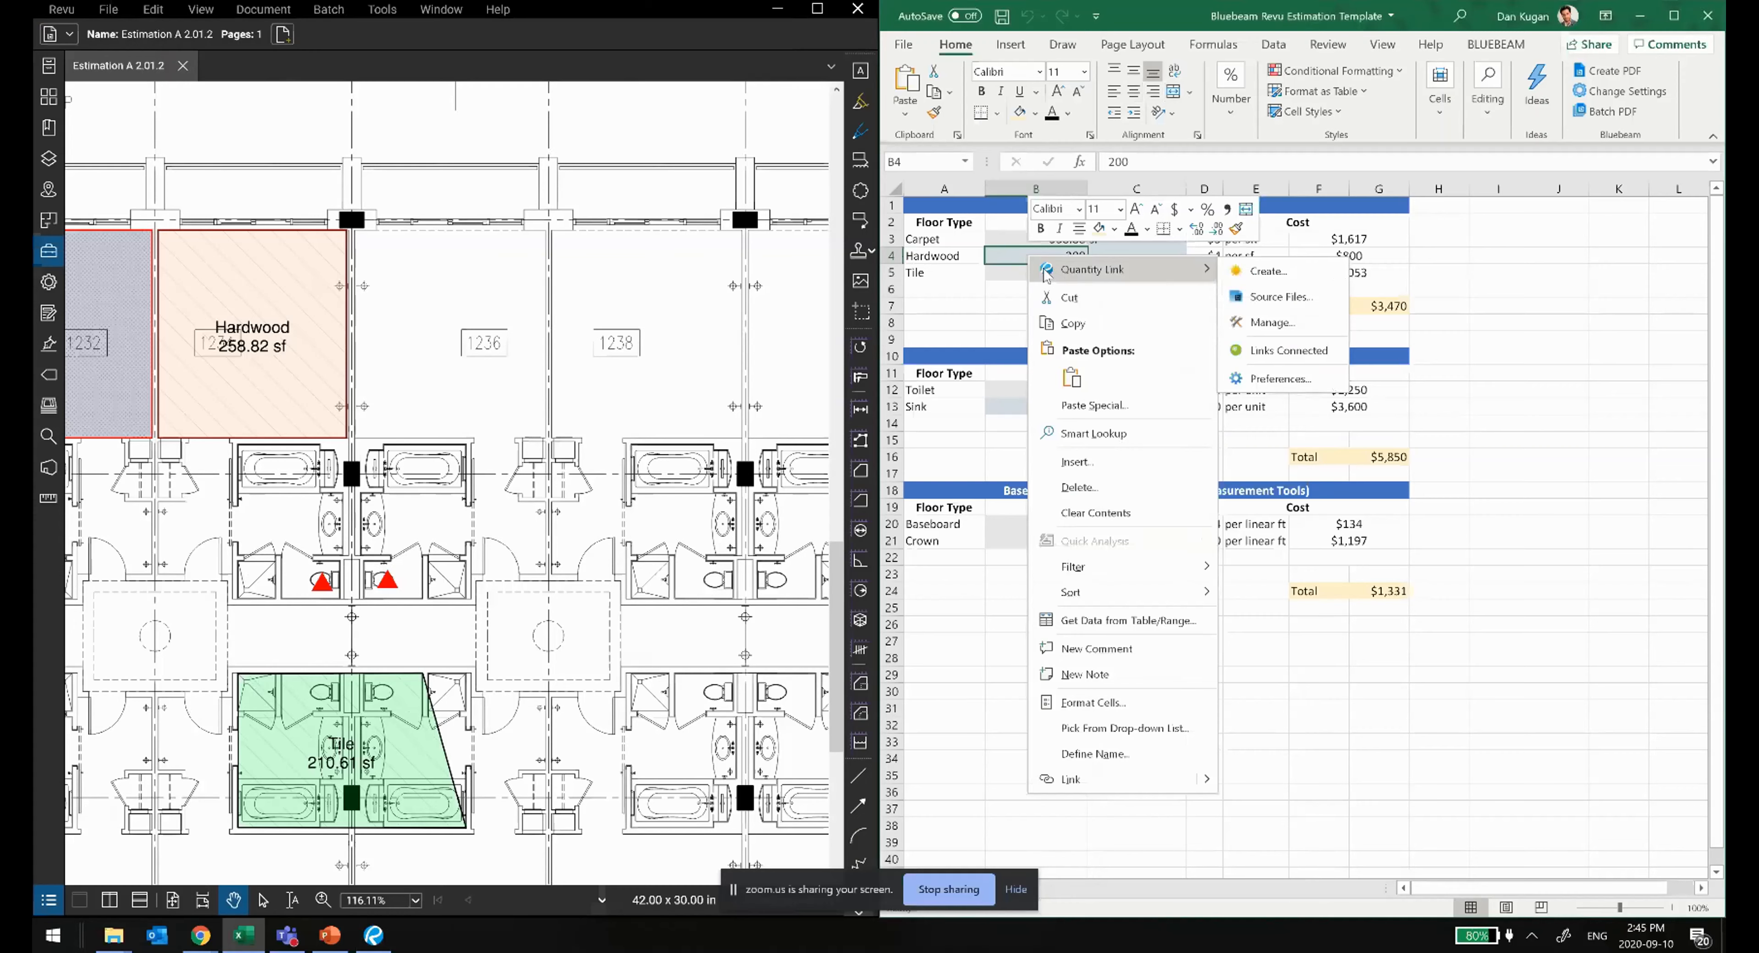
pyautogui.click(501, 539)
# Step: Check the Microsoft Excel Quantity Link plugin in Bluebeam Administrator, and close it without changes
pyautogui.press('super')
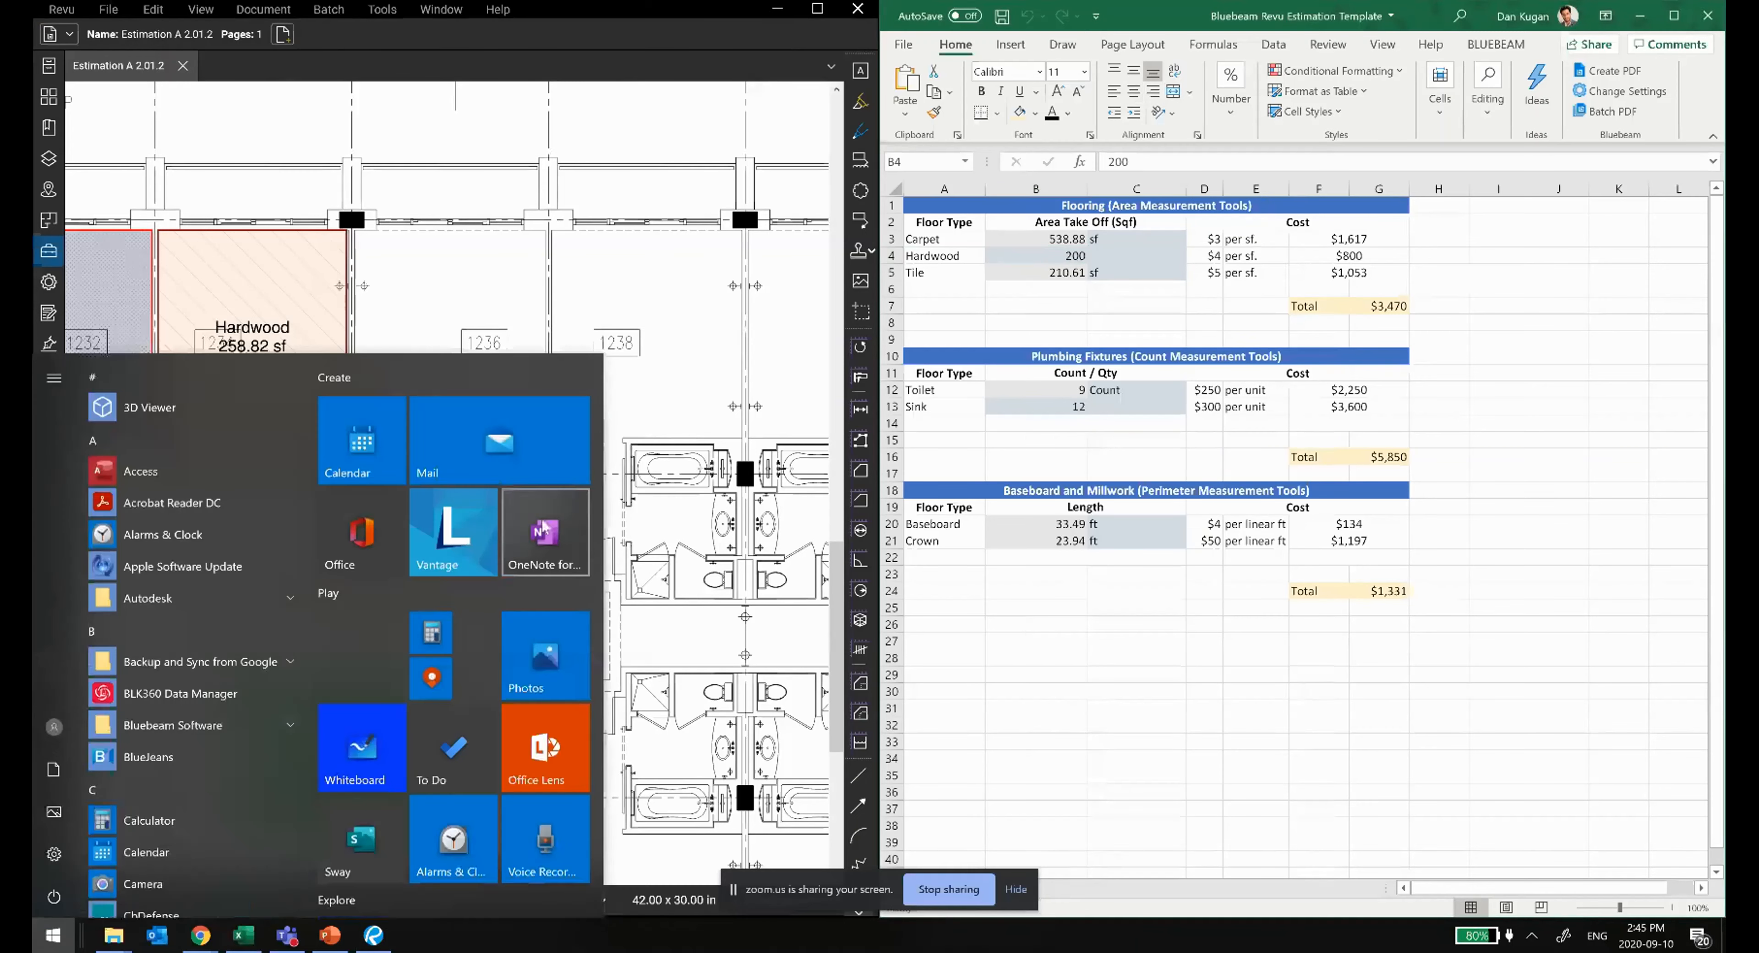
pyautogui.click(61, 9)
pyautogui.click(61, 9)
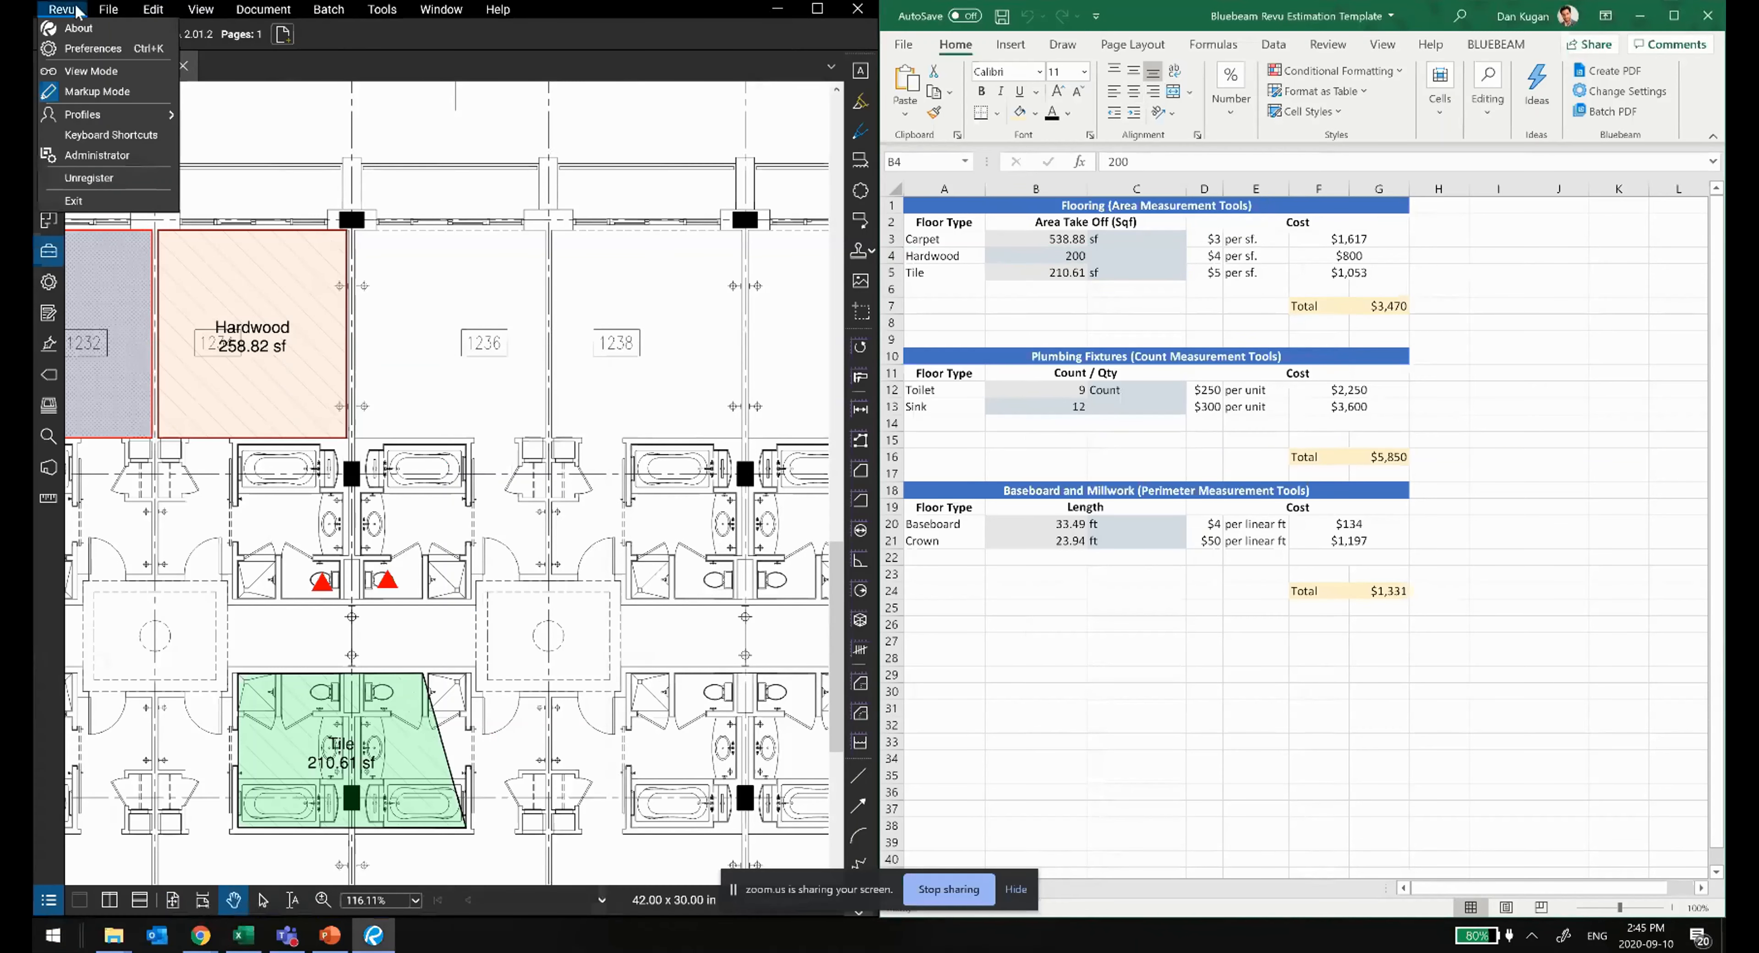
pyautogui.click(136, 159)
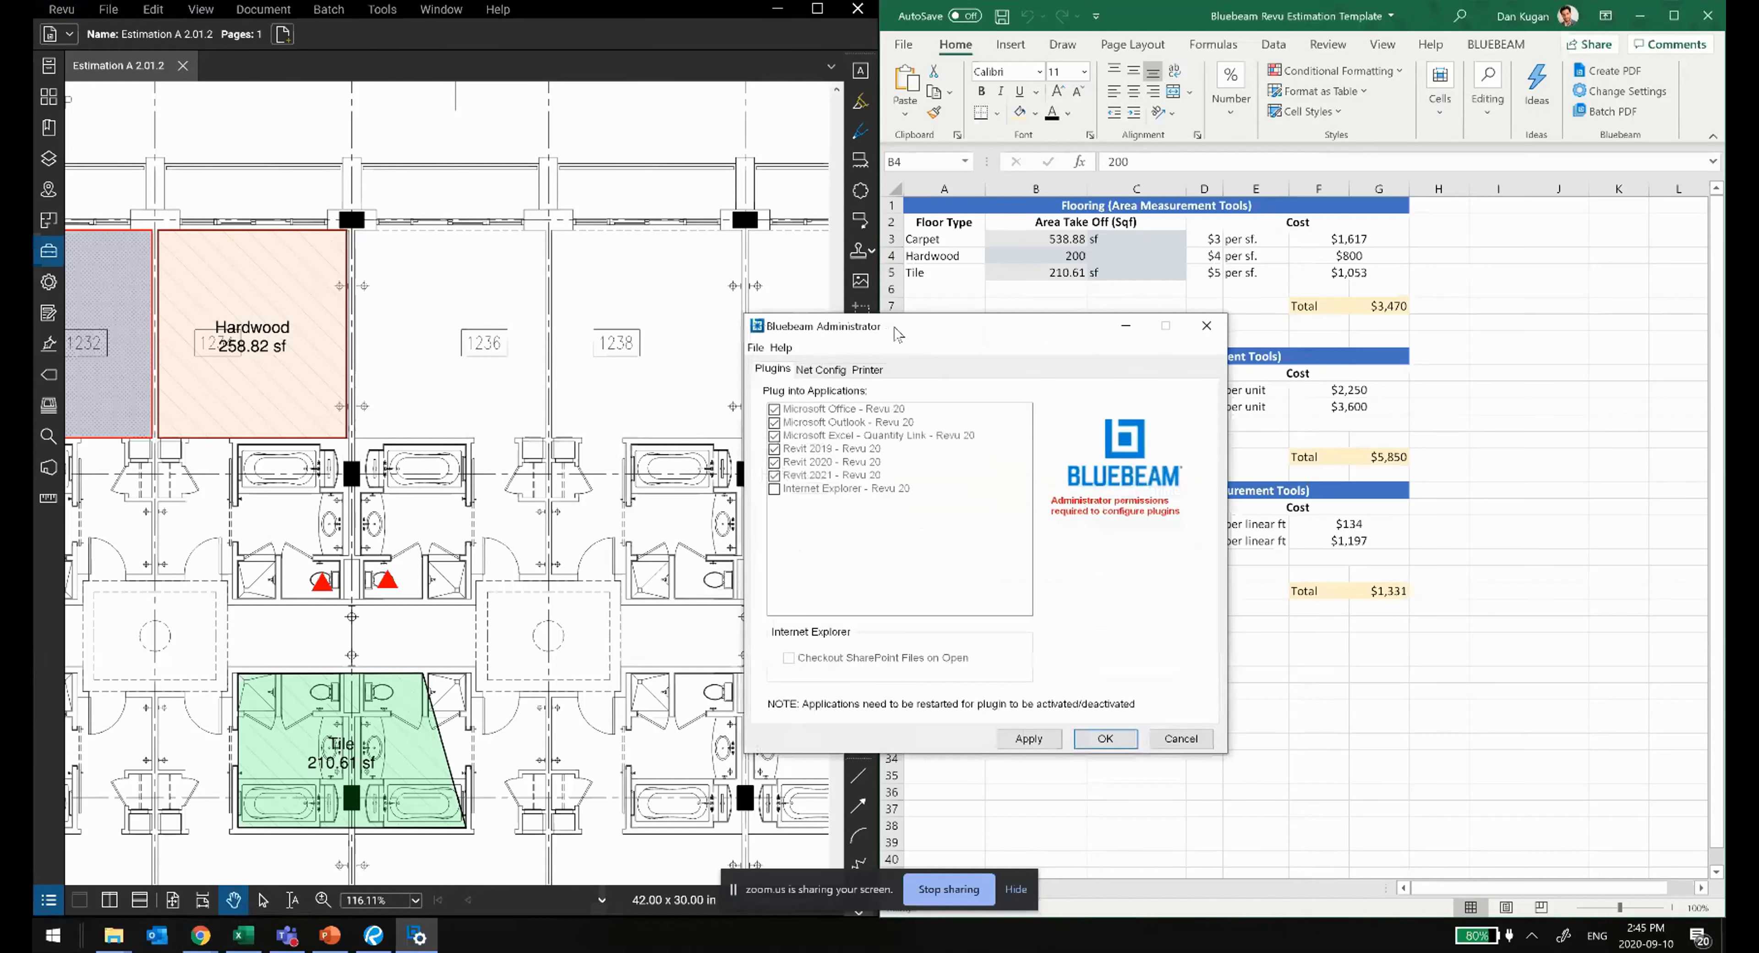
pyautogui.moveTo(897, 333); pyautogui.dragTo(752, 168)
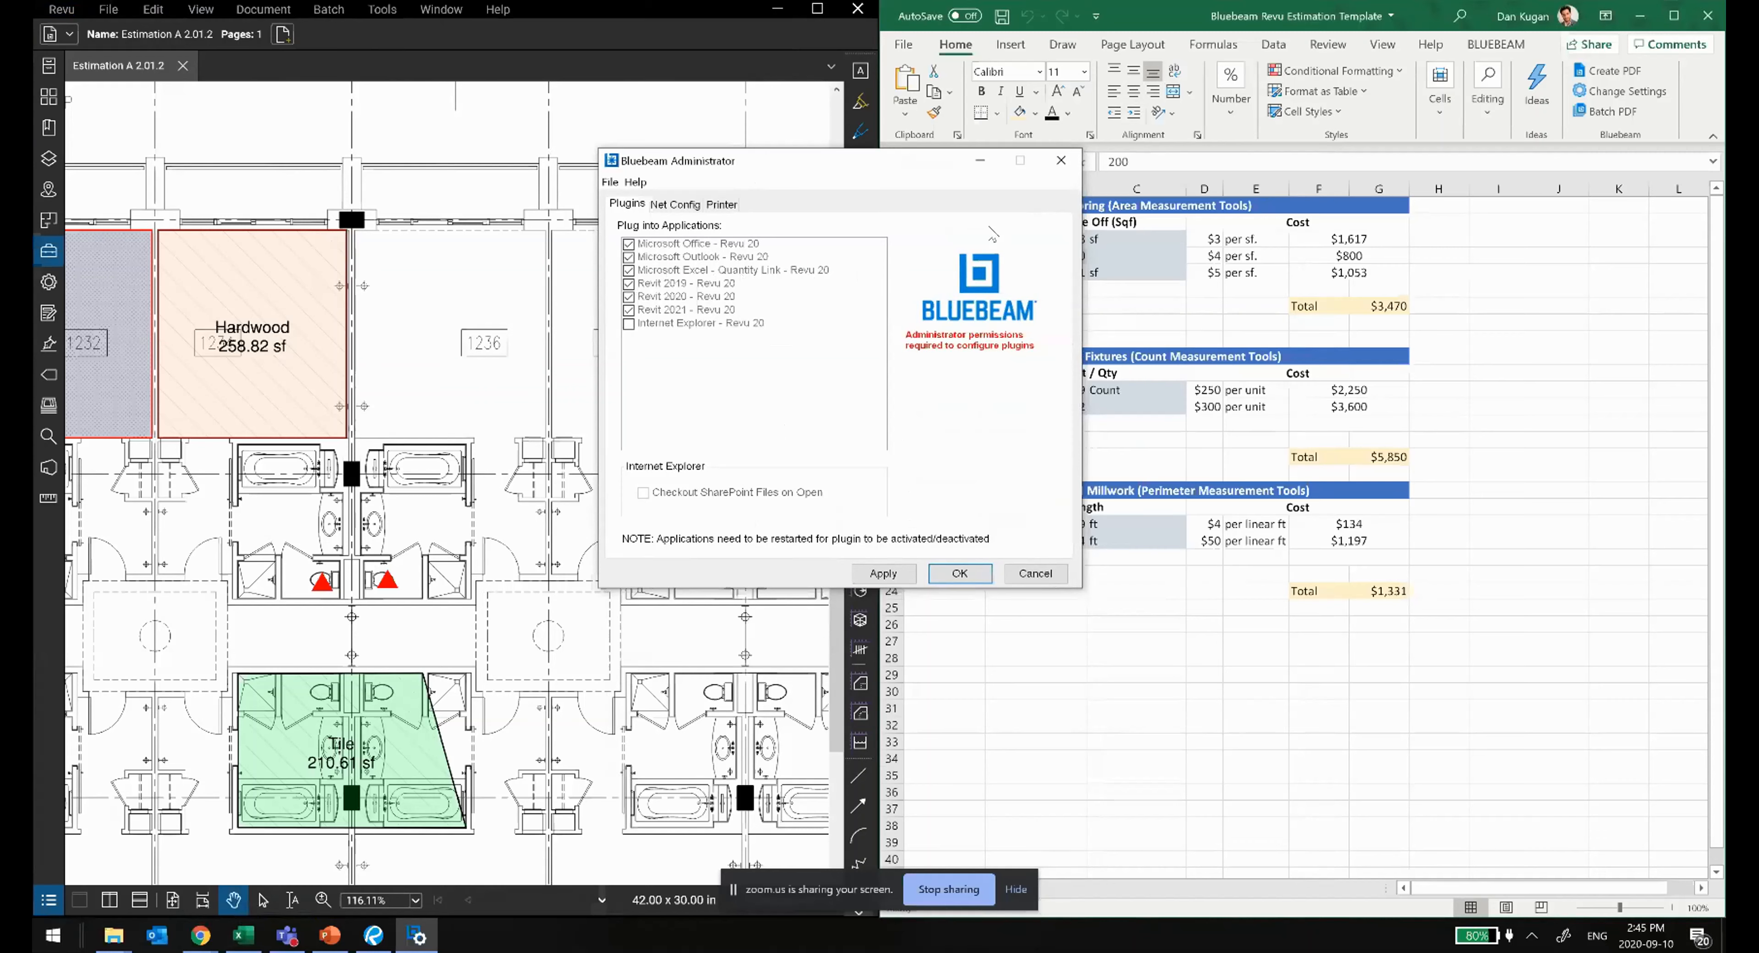
pyautogui.click(1060, 161)
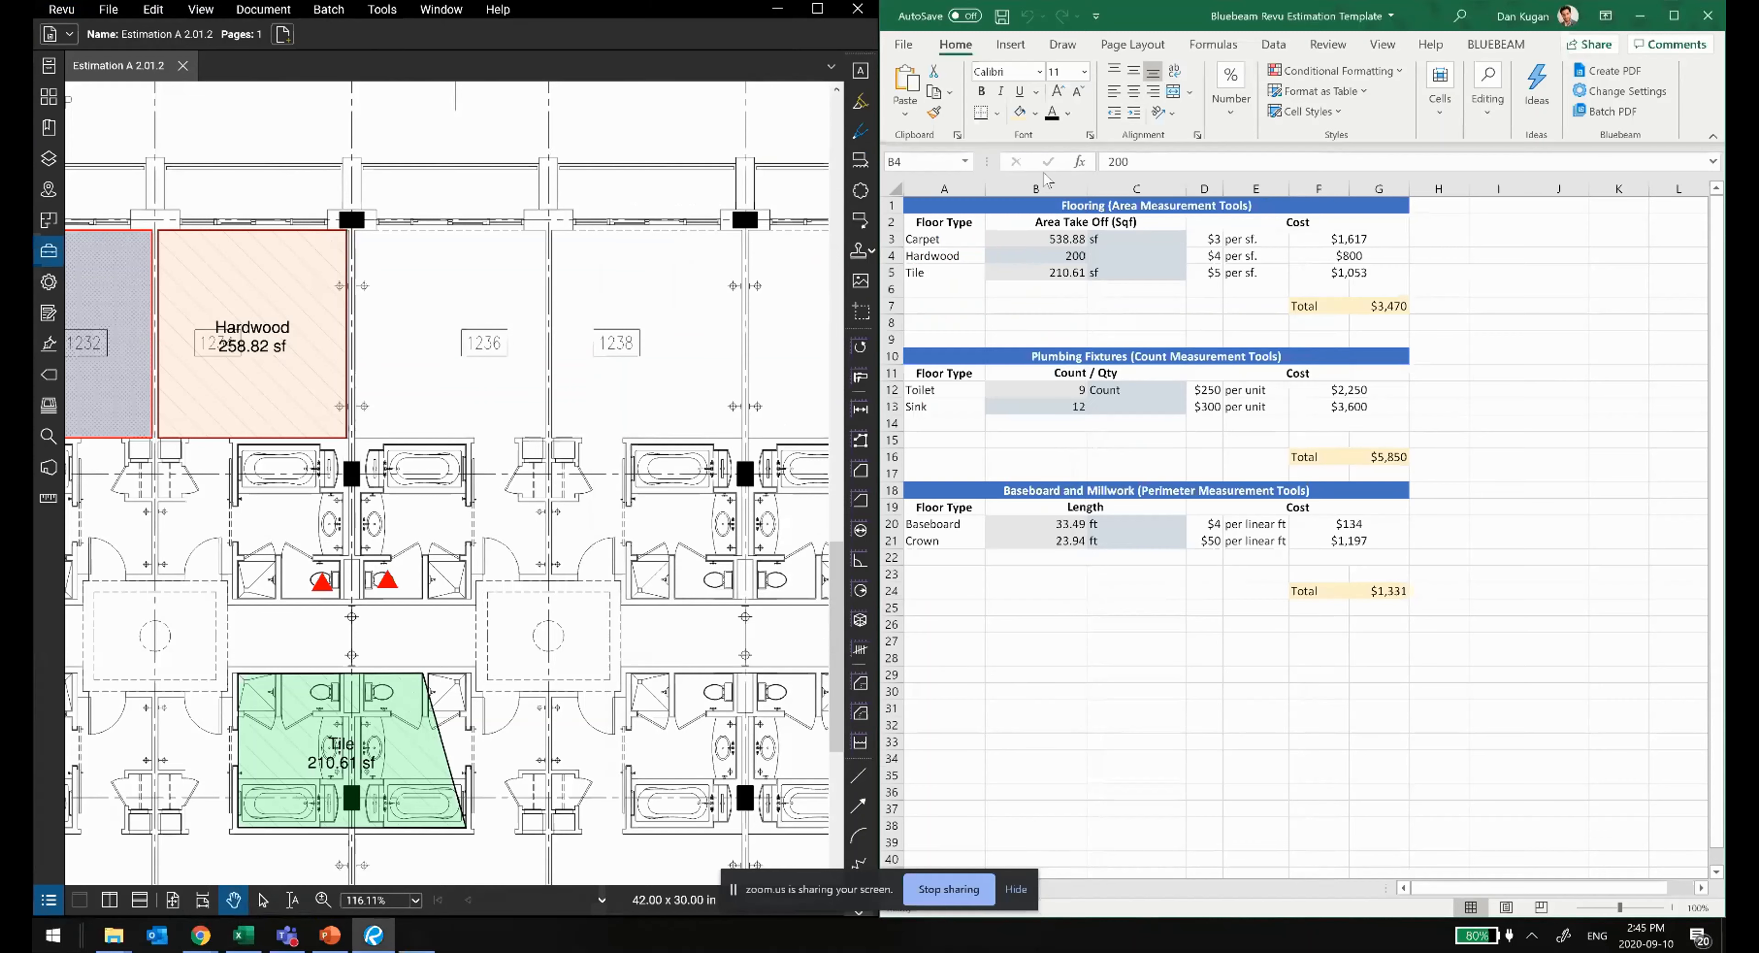
# Step: Add Estimation A 2.01.2 to the workbook's Quantity Link source files
pyautogui.click(1075, 255)
pyautogui.rightClick(1077, 256)
pyautogui.moveTo(1174, 267)
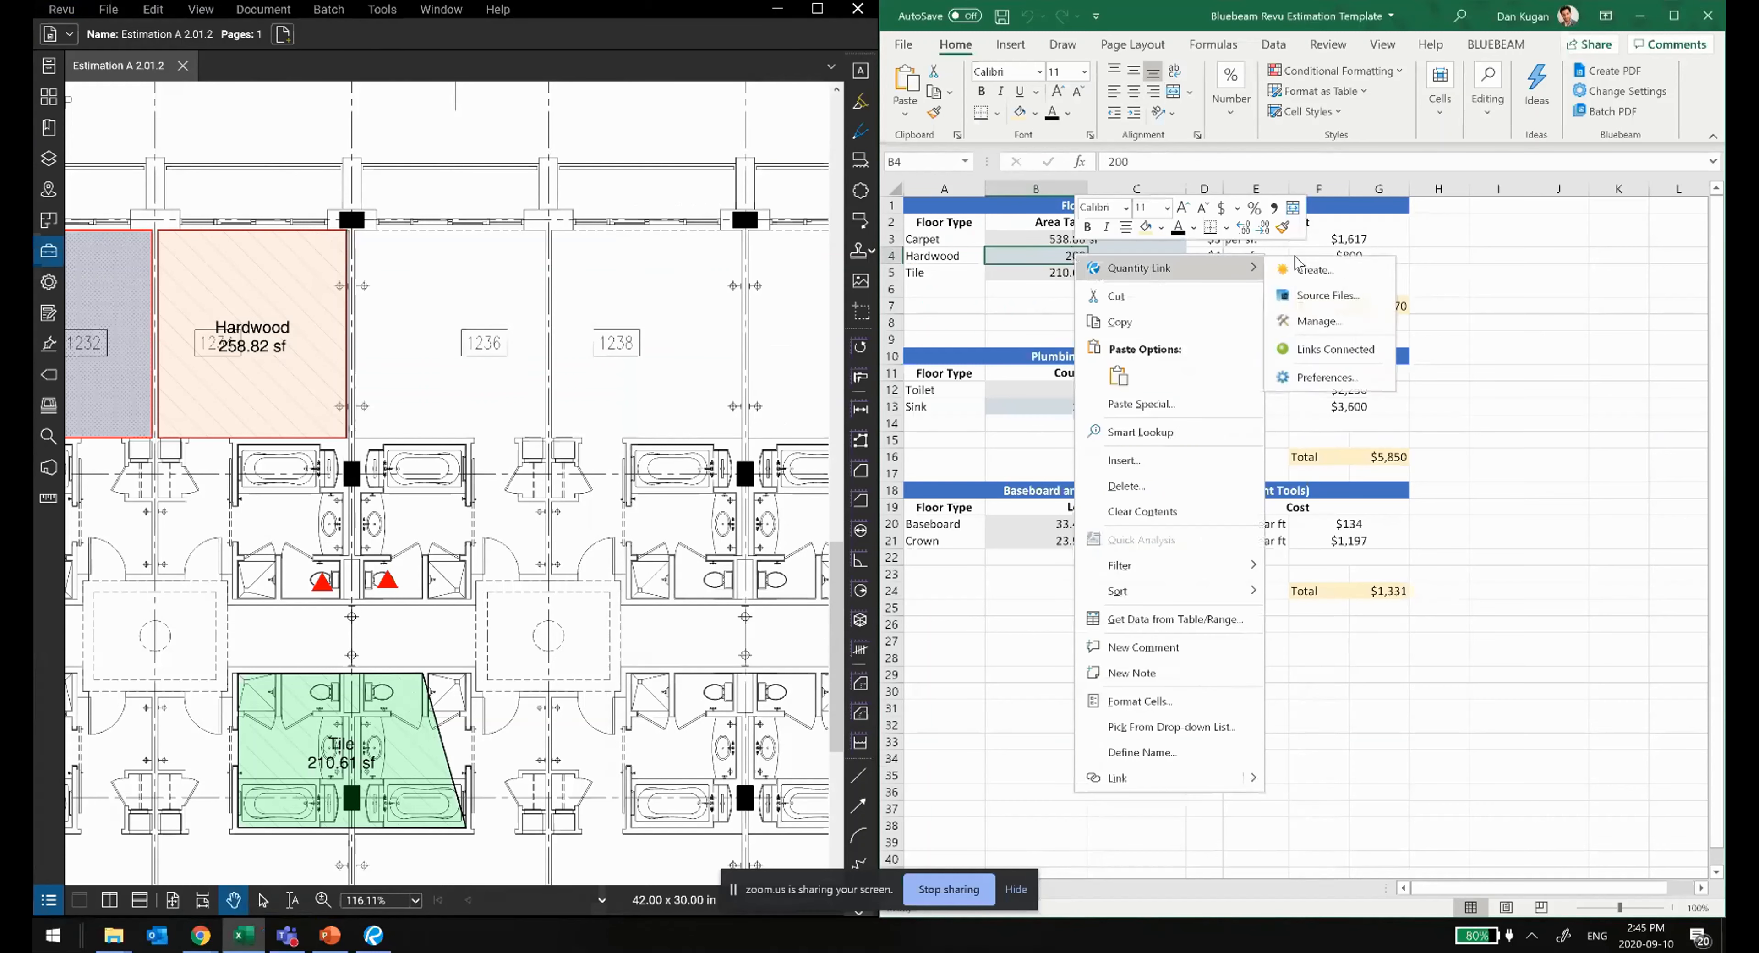
pyautogui.click(1340, 296)
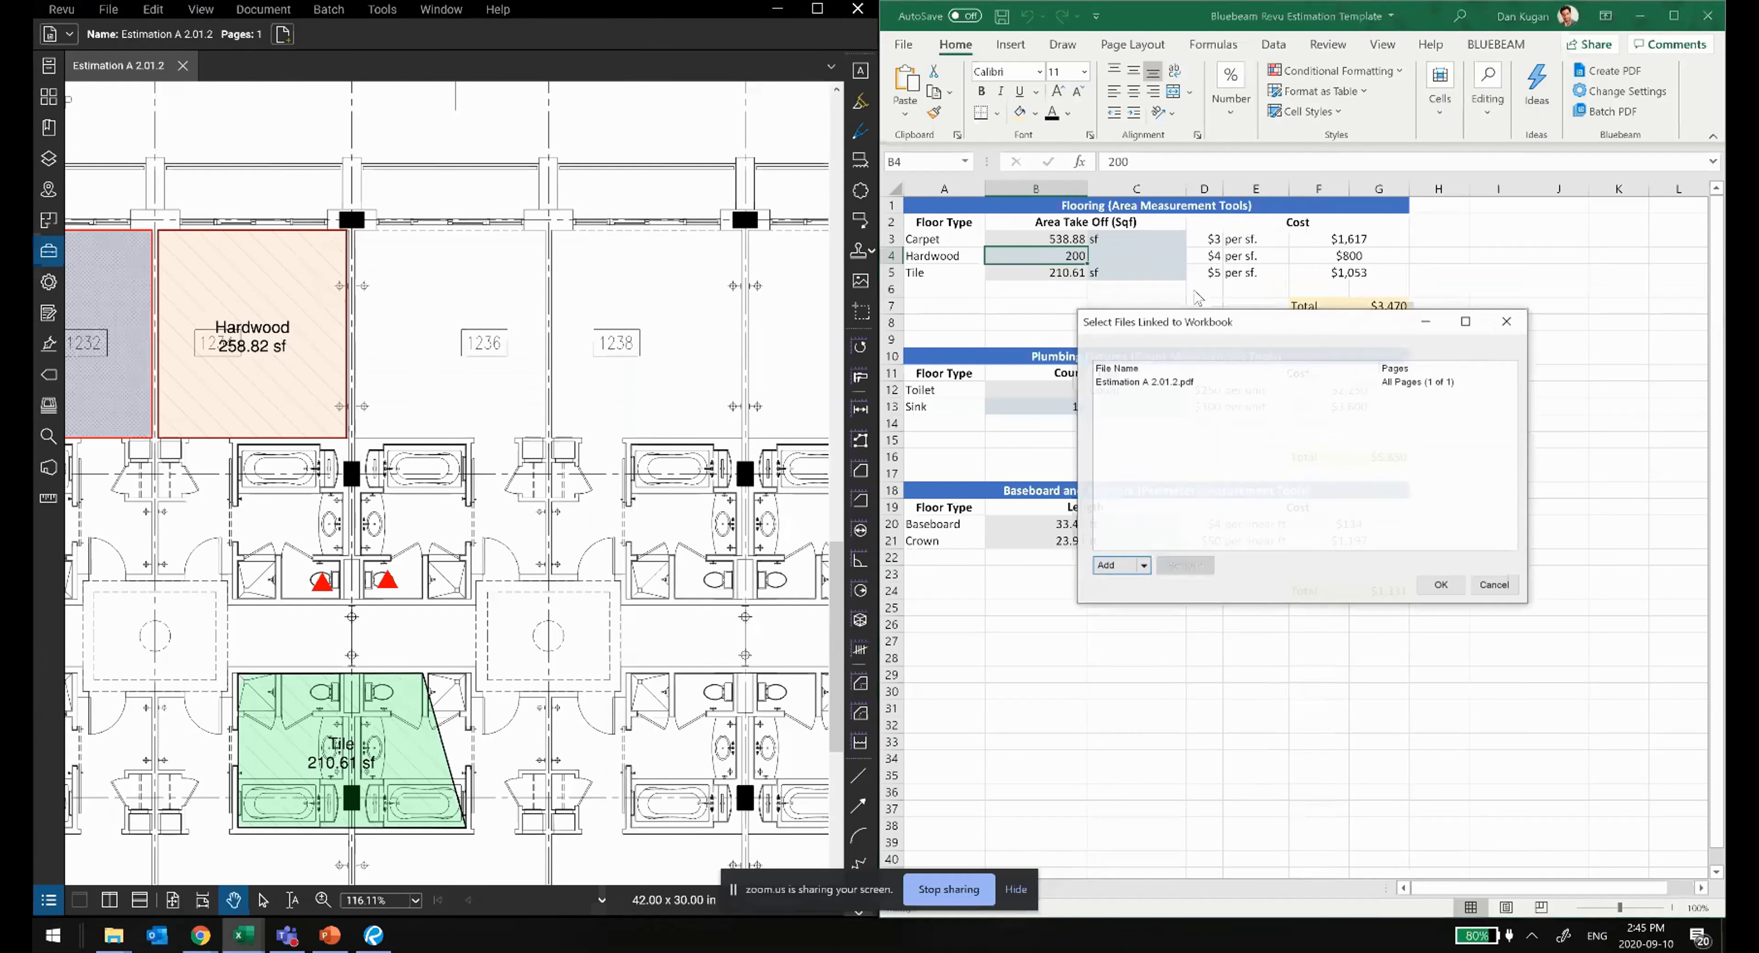
pyautogui.click(1158, 382)
pyautogui.click(1128, 565)
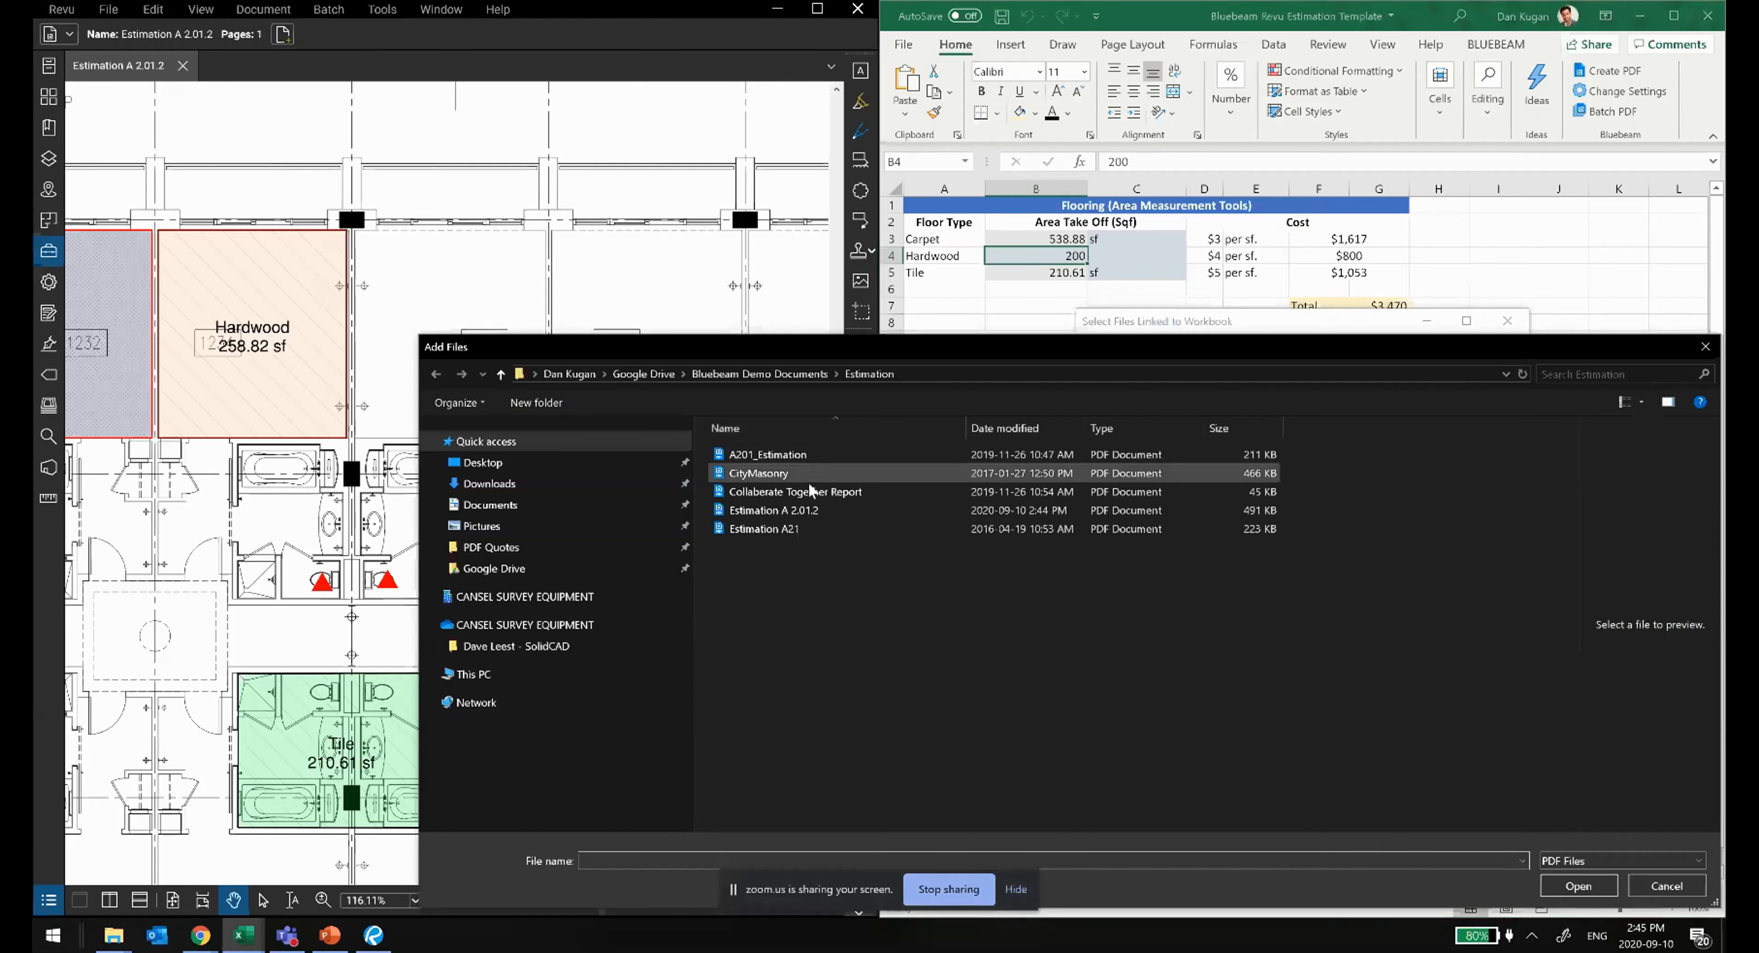
pyautogui.click(795, 507)
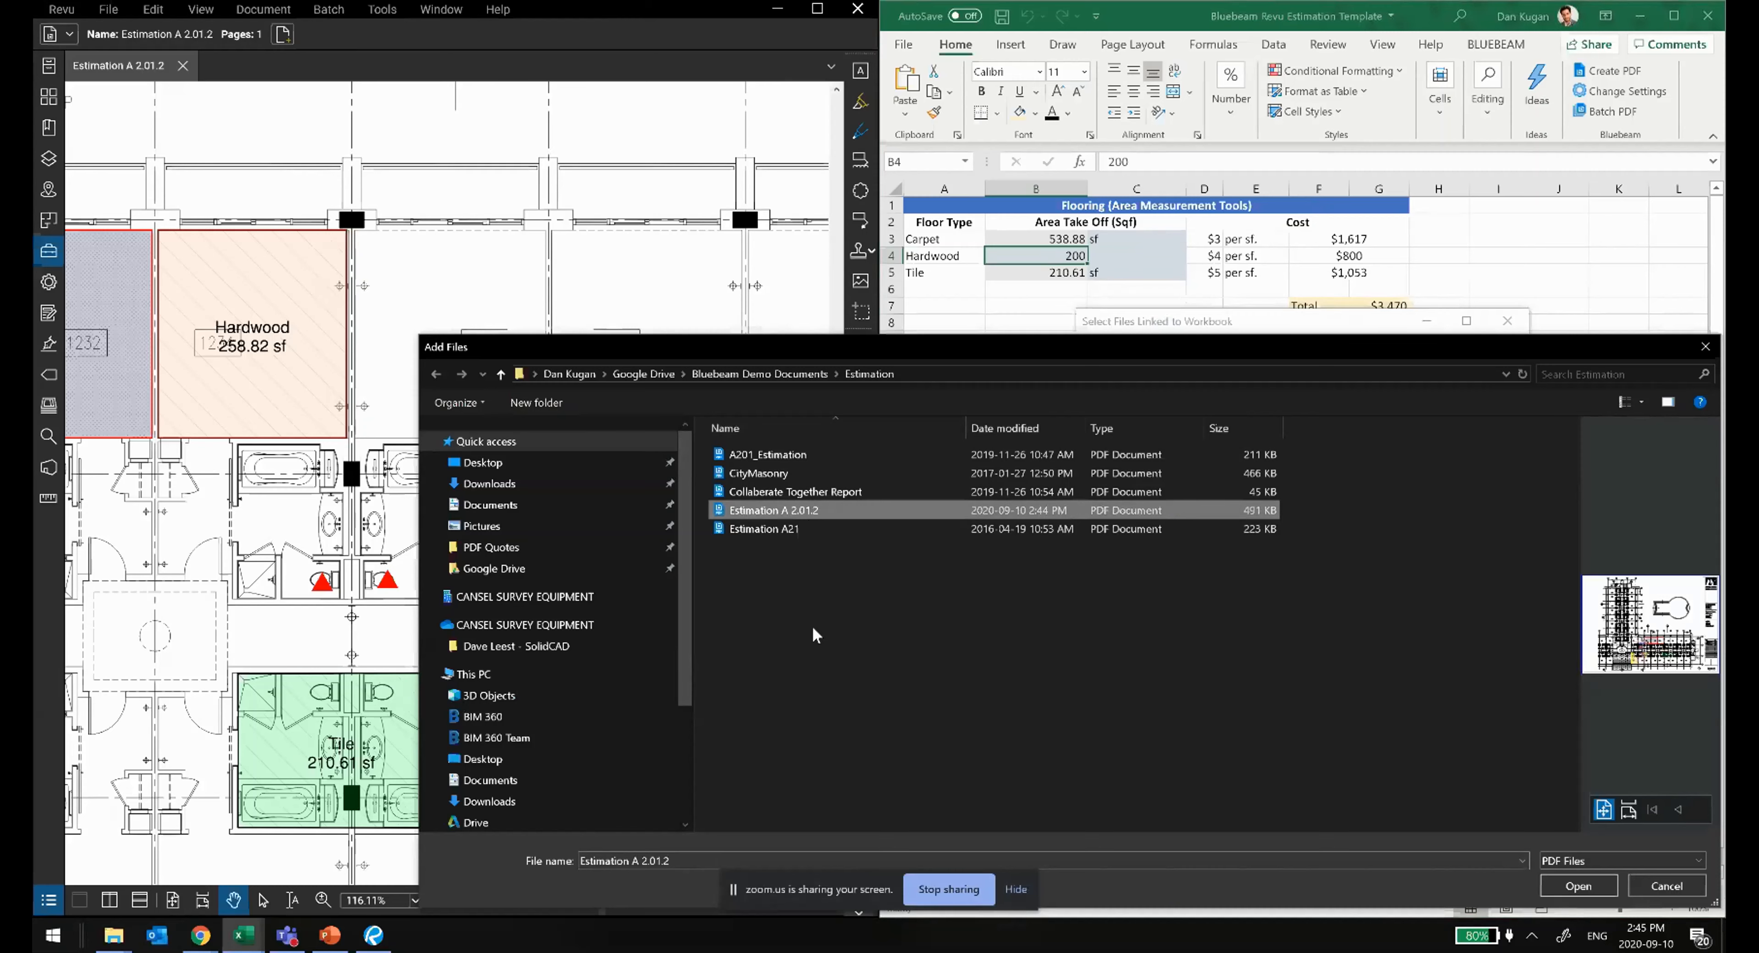
pyautogui.doubleClick(800, 513)
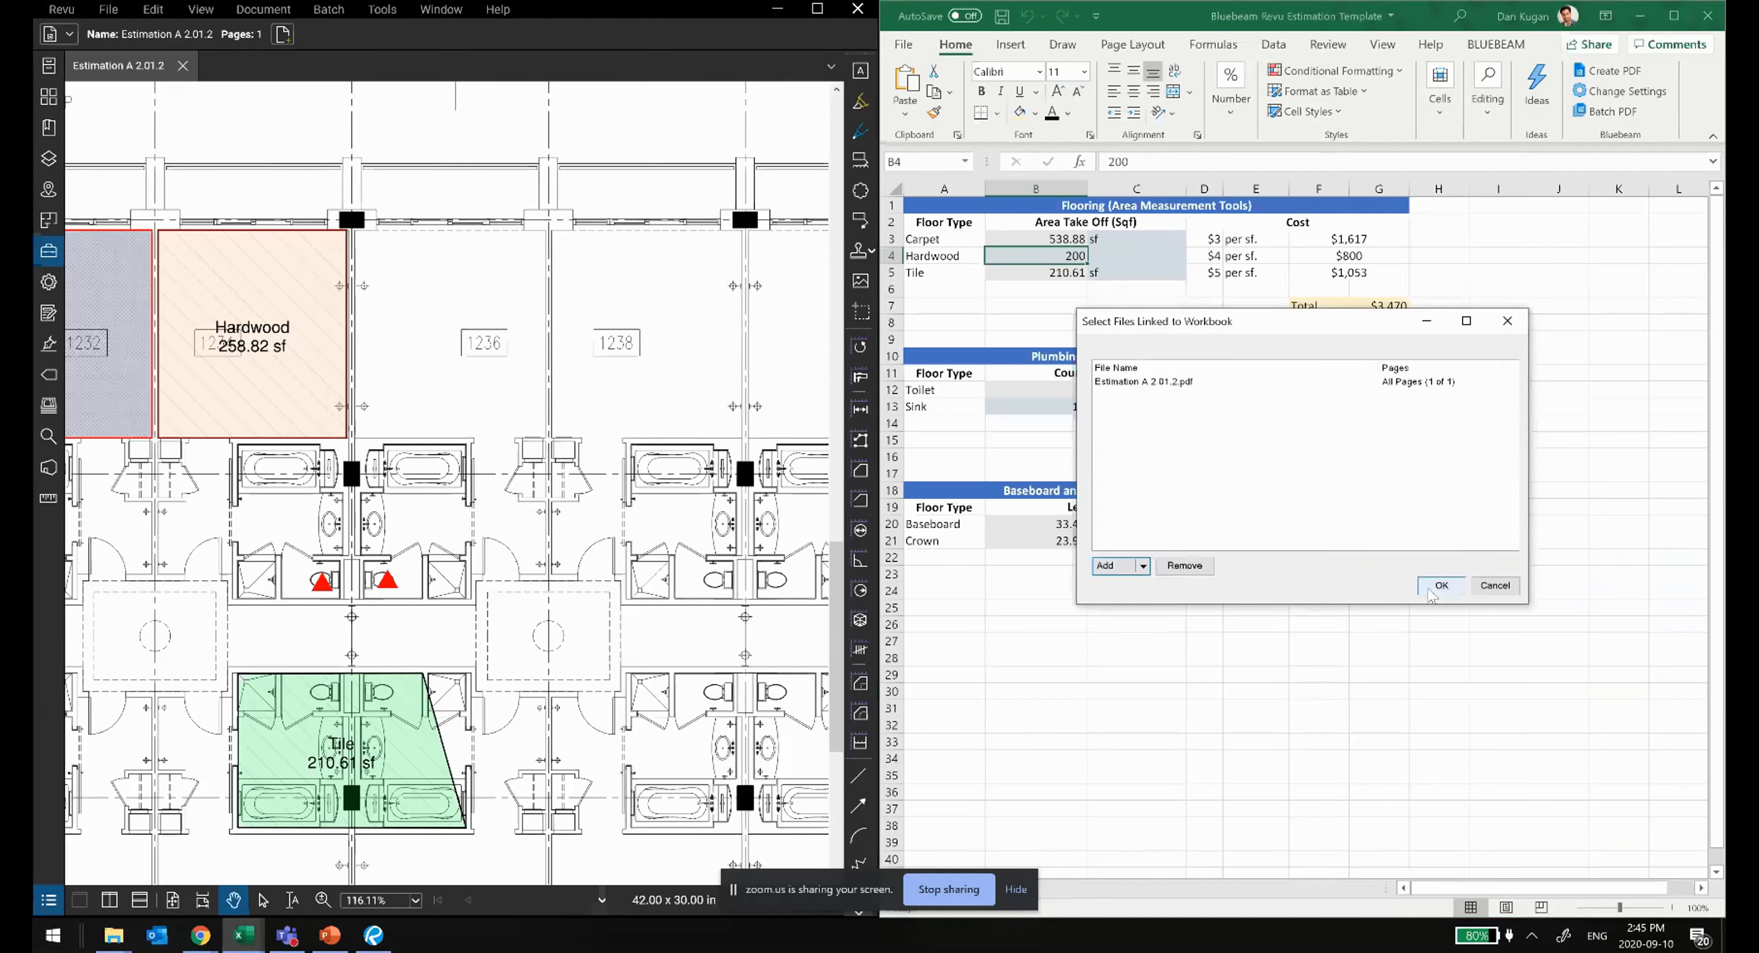
pyautogui.click(1437, 587)
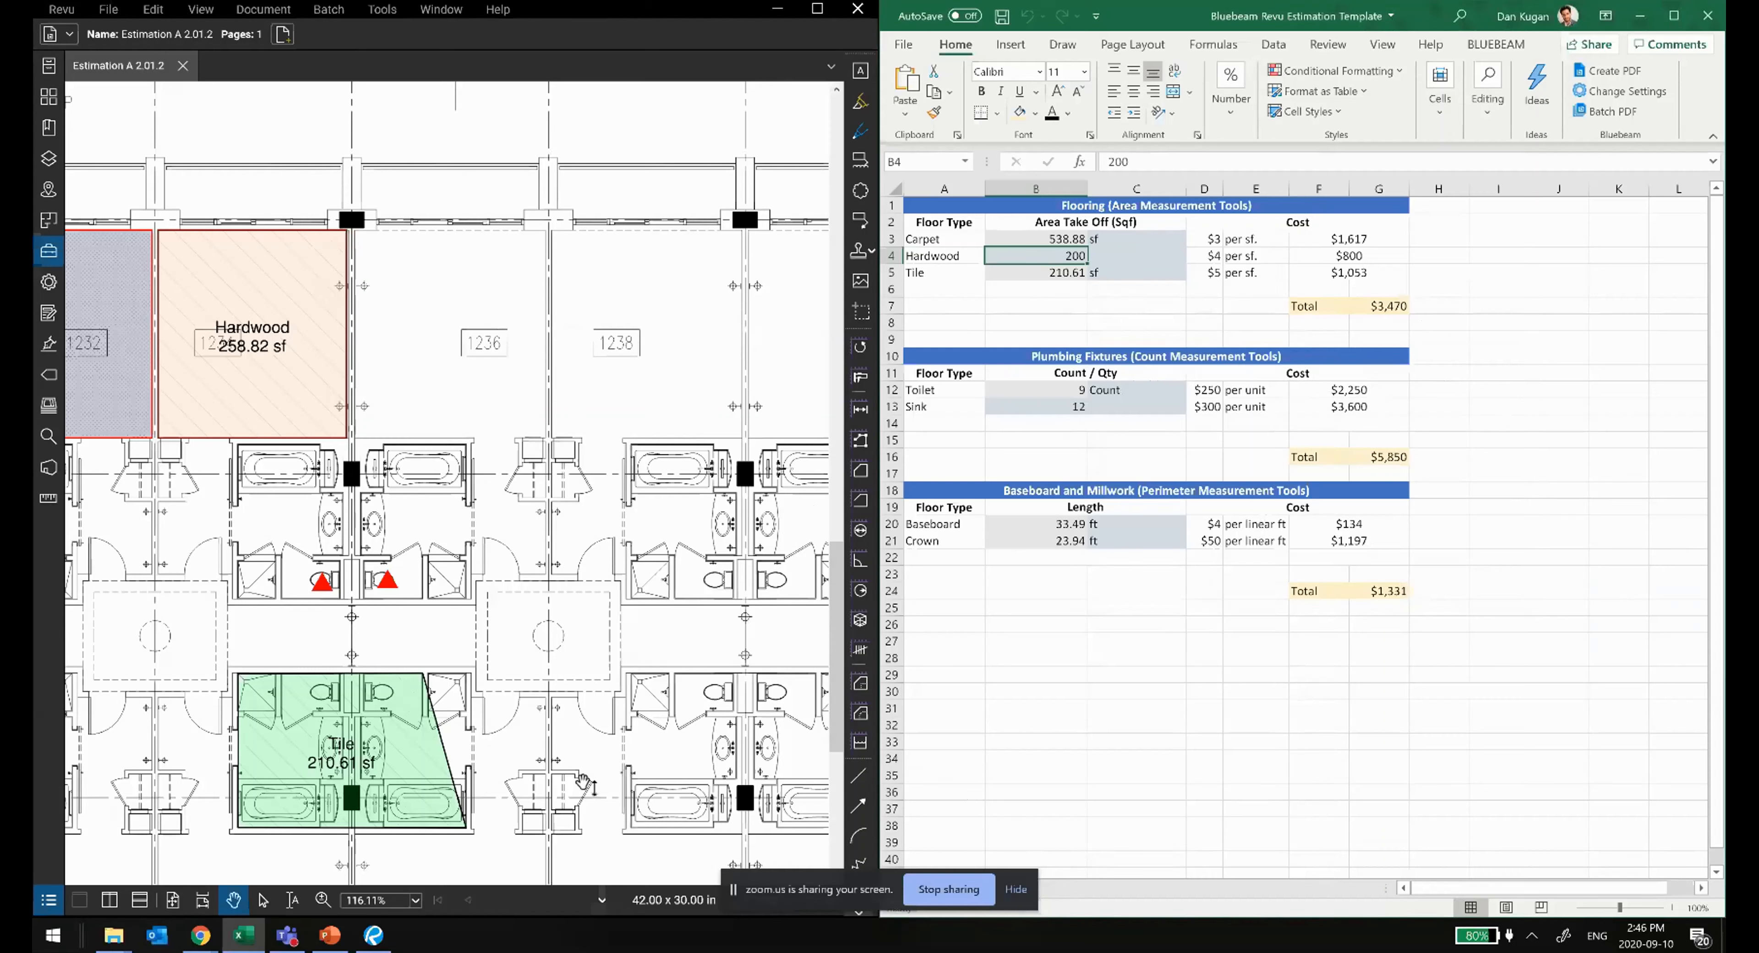
# Step: Create a Quantity Link in cell B4 for the Area total filtered by the label Hardwood
pyautogui.rightClick(1029, 254)
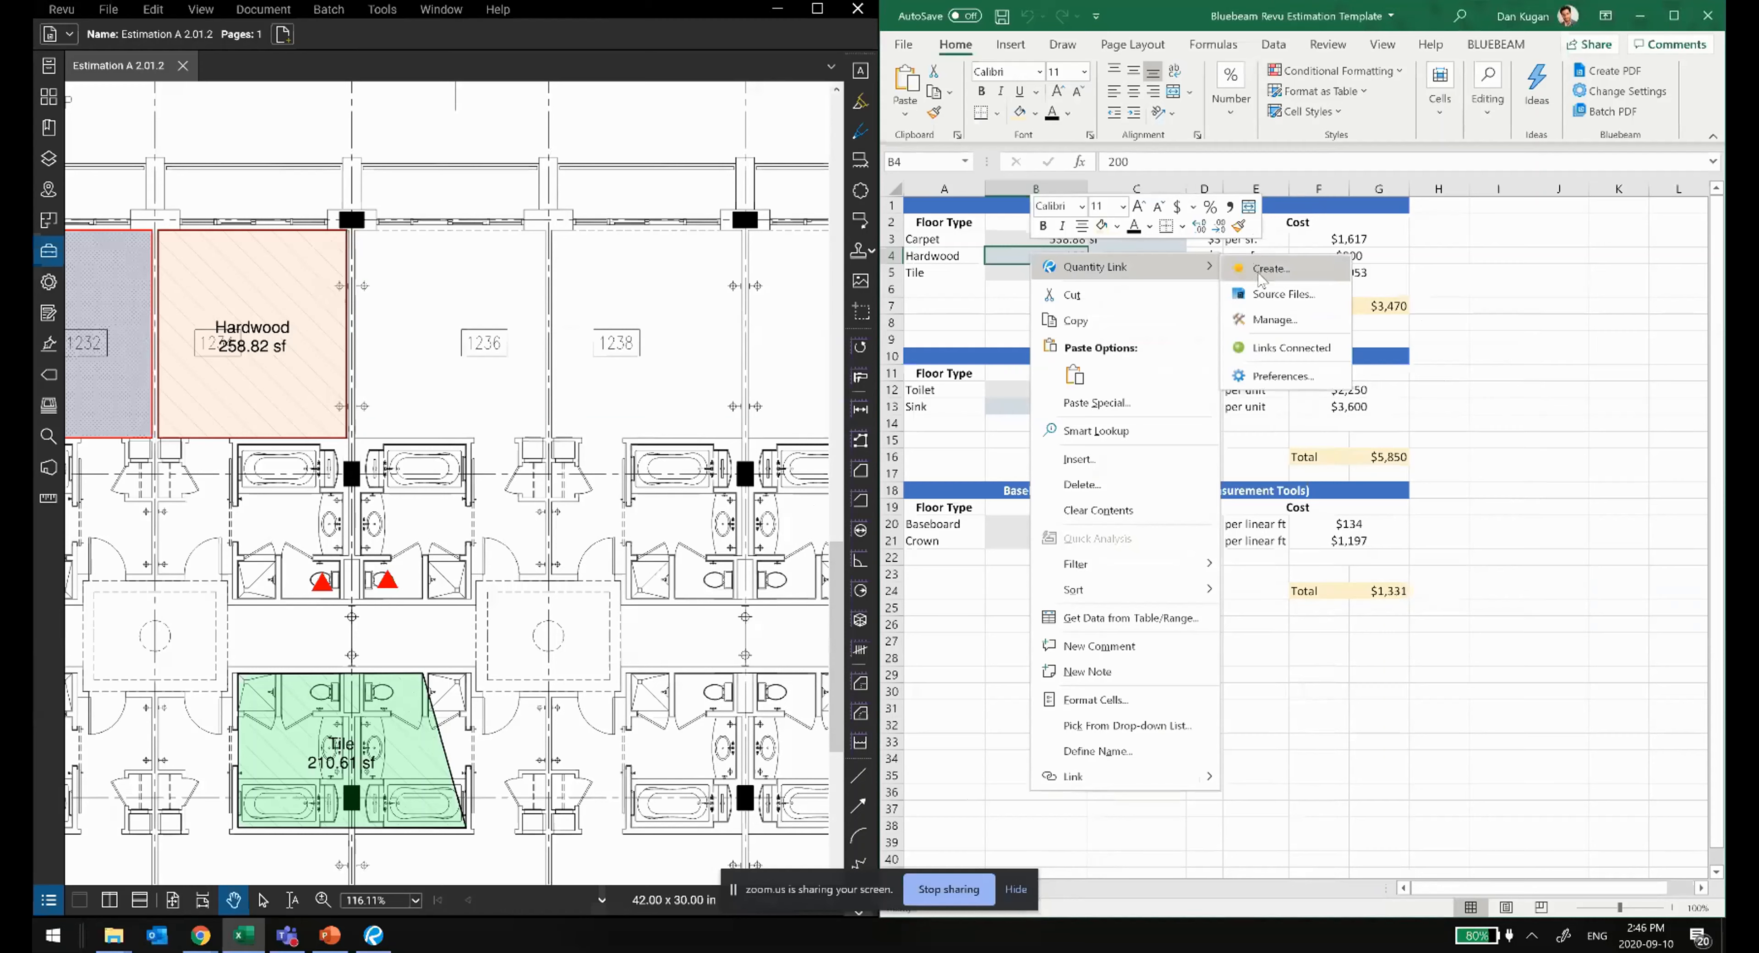
pyautogui.click(1260, 270)
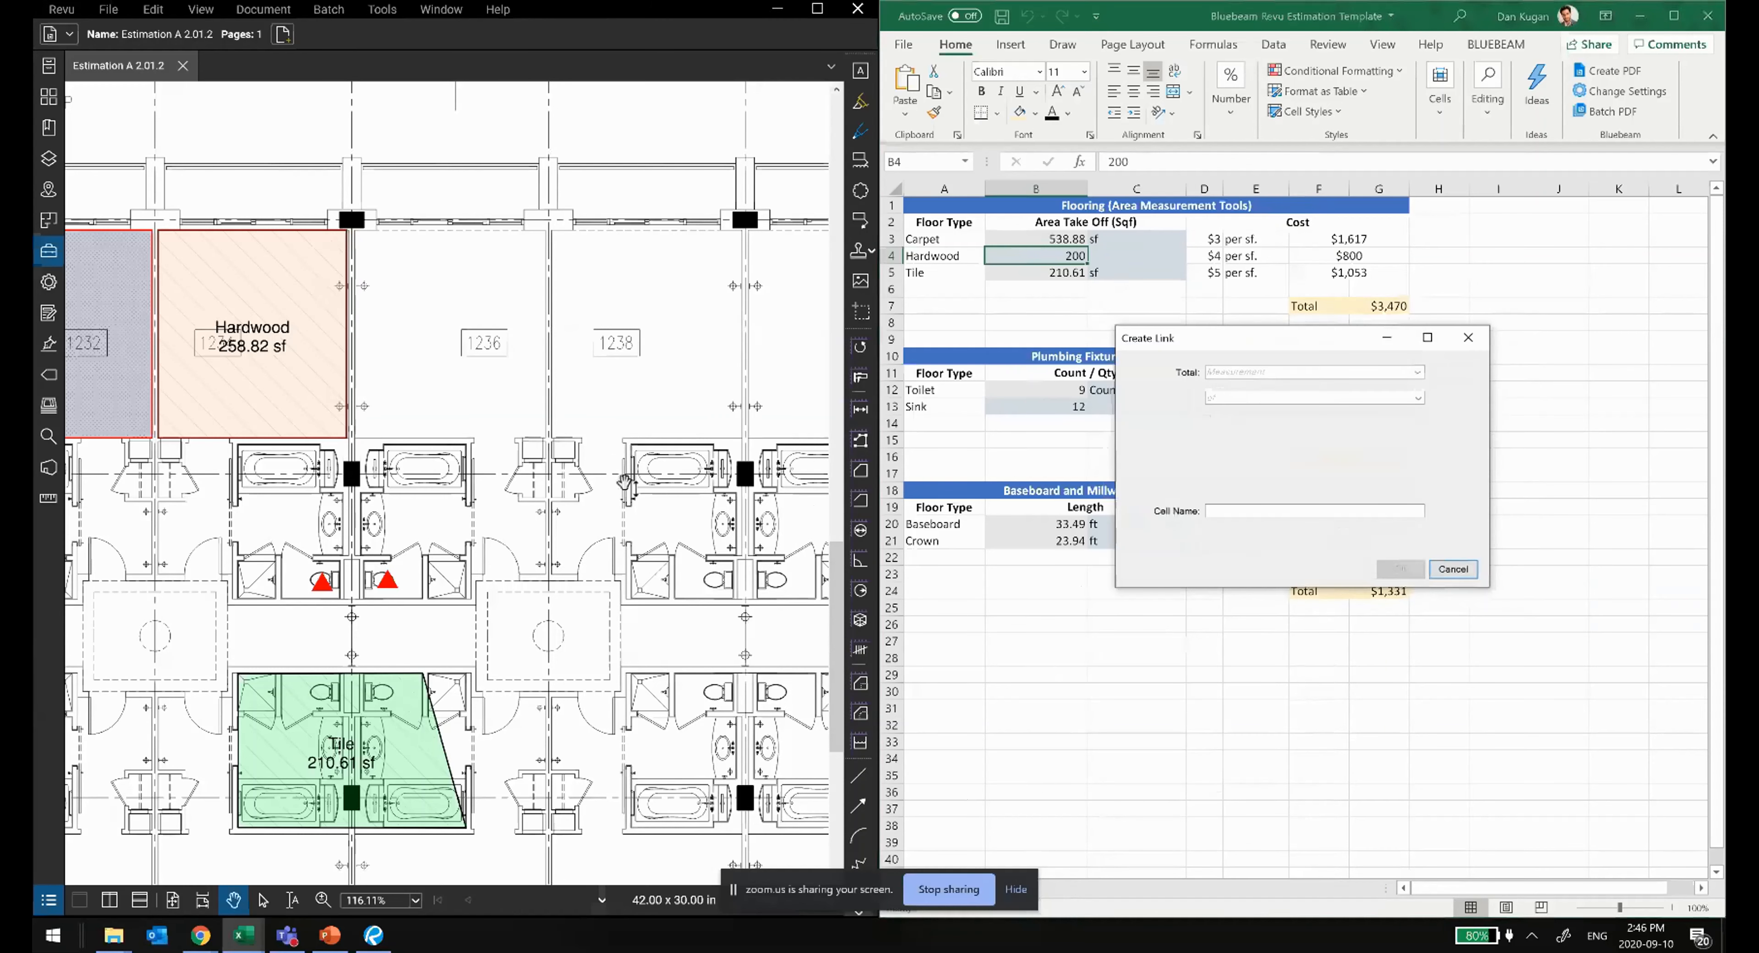
pyautogui.click(1304, 376)
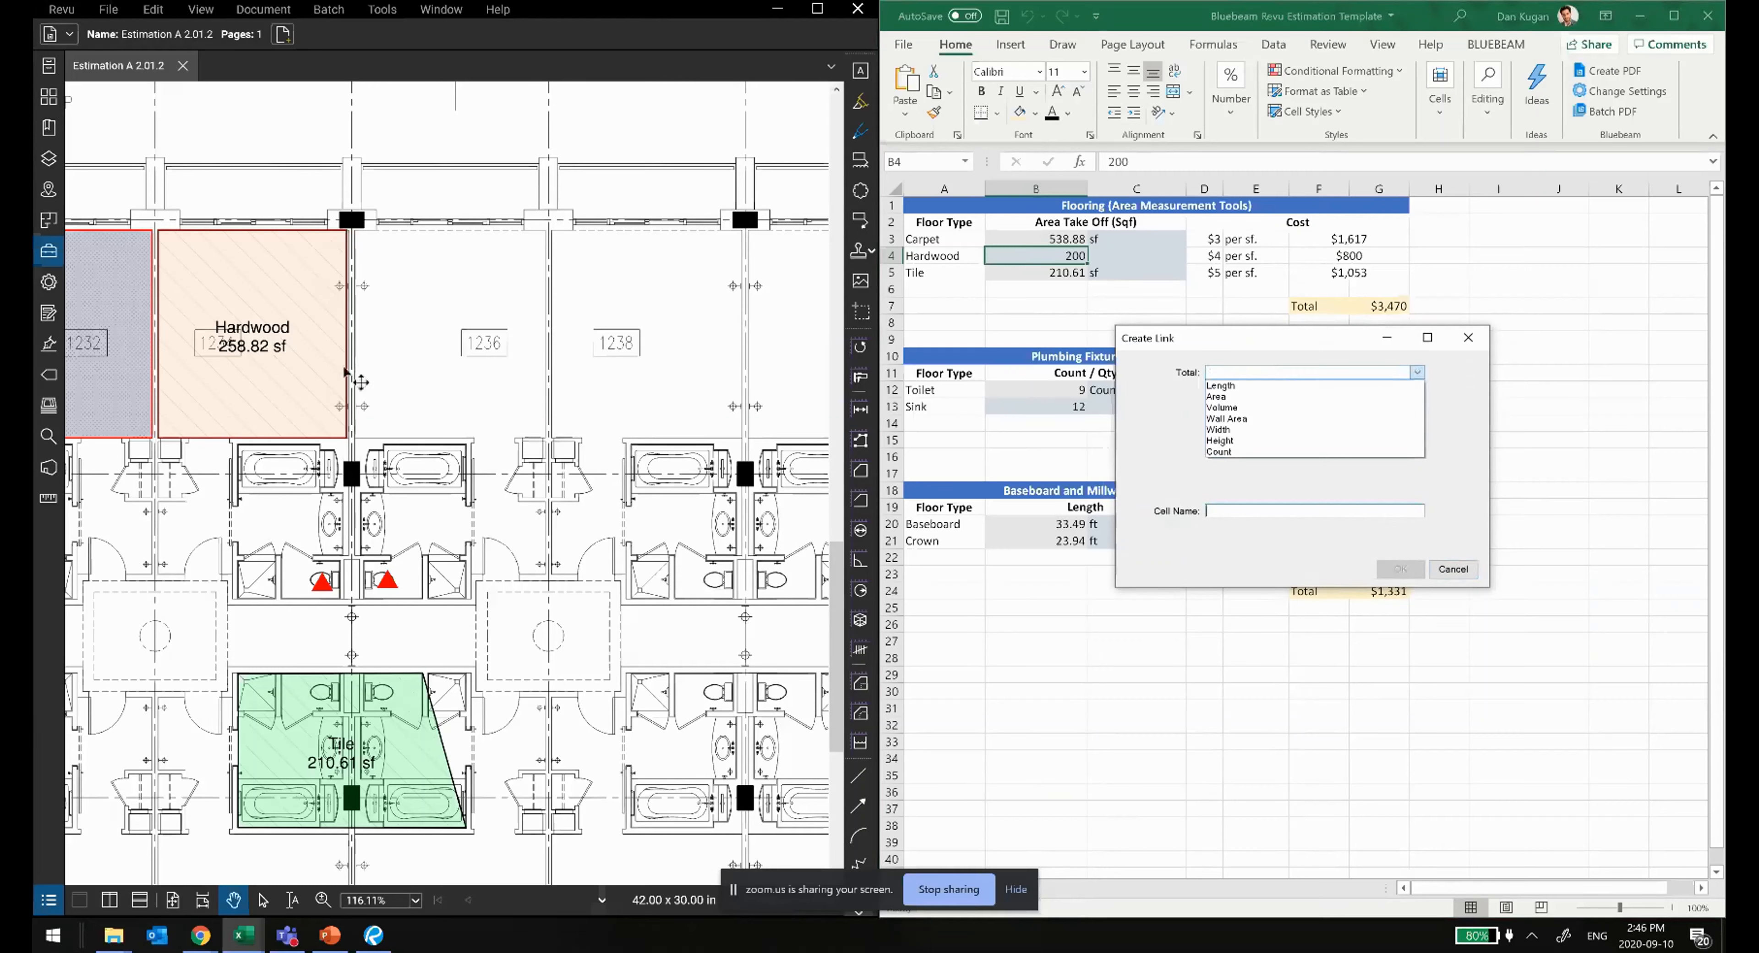
pyautogui.click(1242, 395)
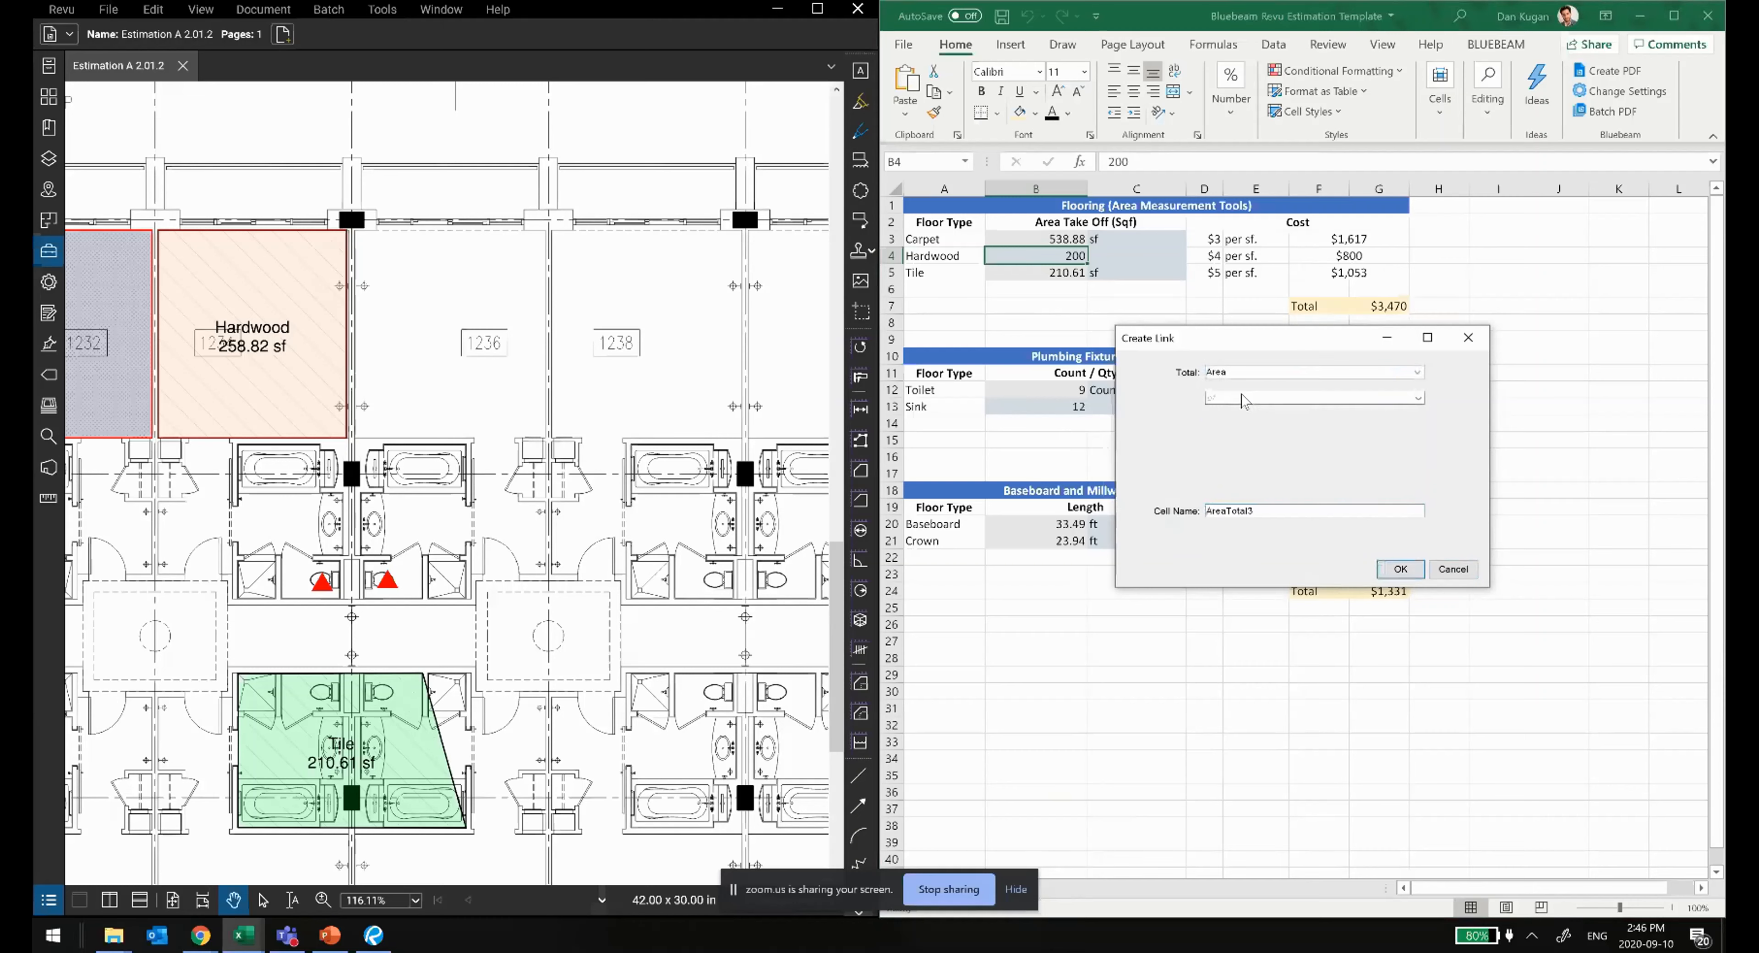
pyautogui.click(1242, 399)
pyautogui.moveTo(1253, 427)
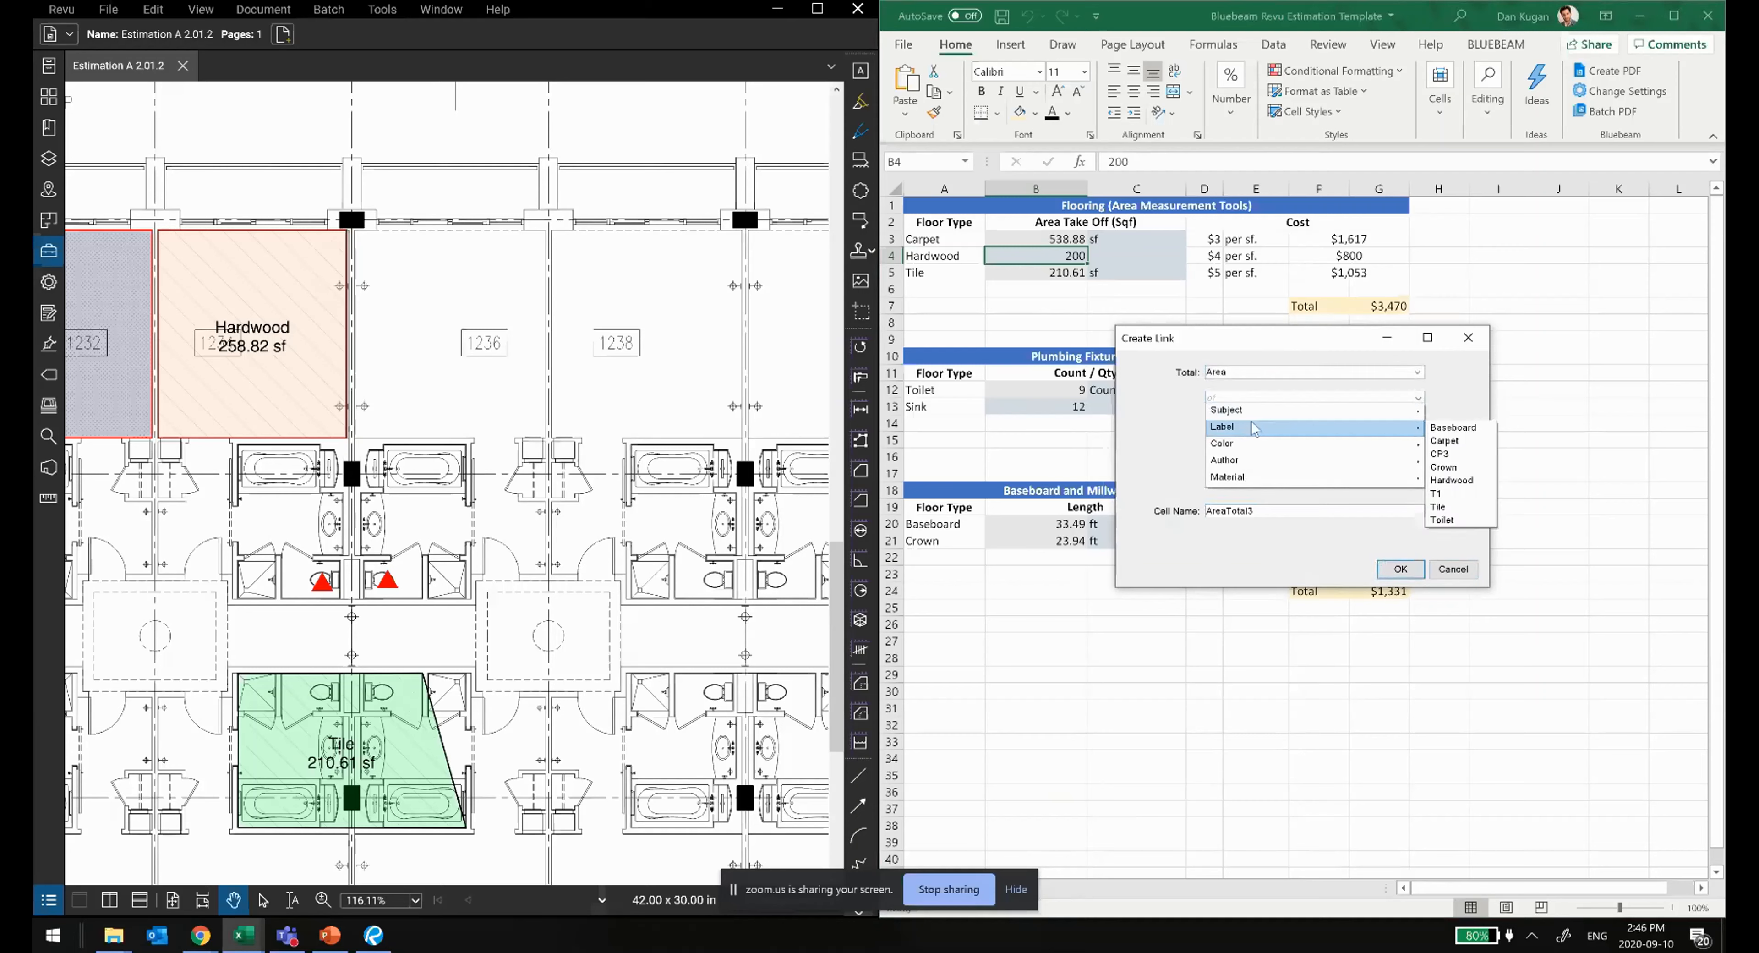
pyautogui.click(1453, 481)
pyautogui.click(1400, 571)
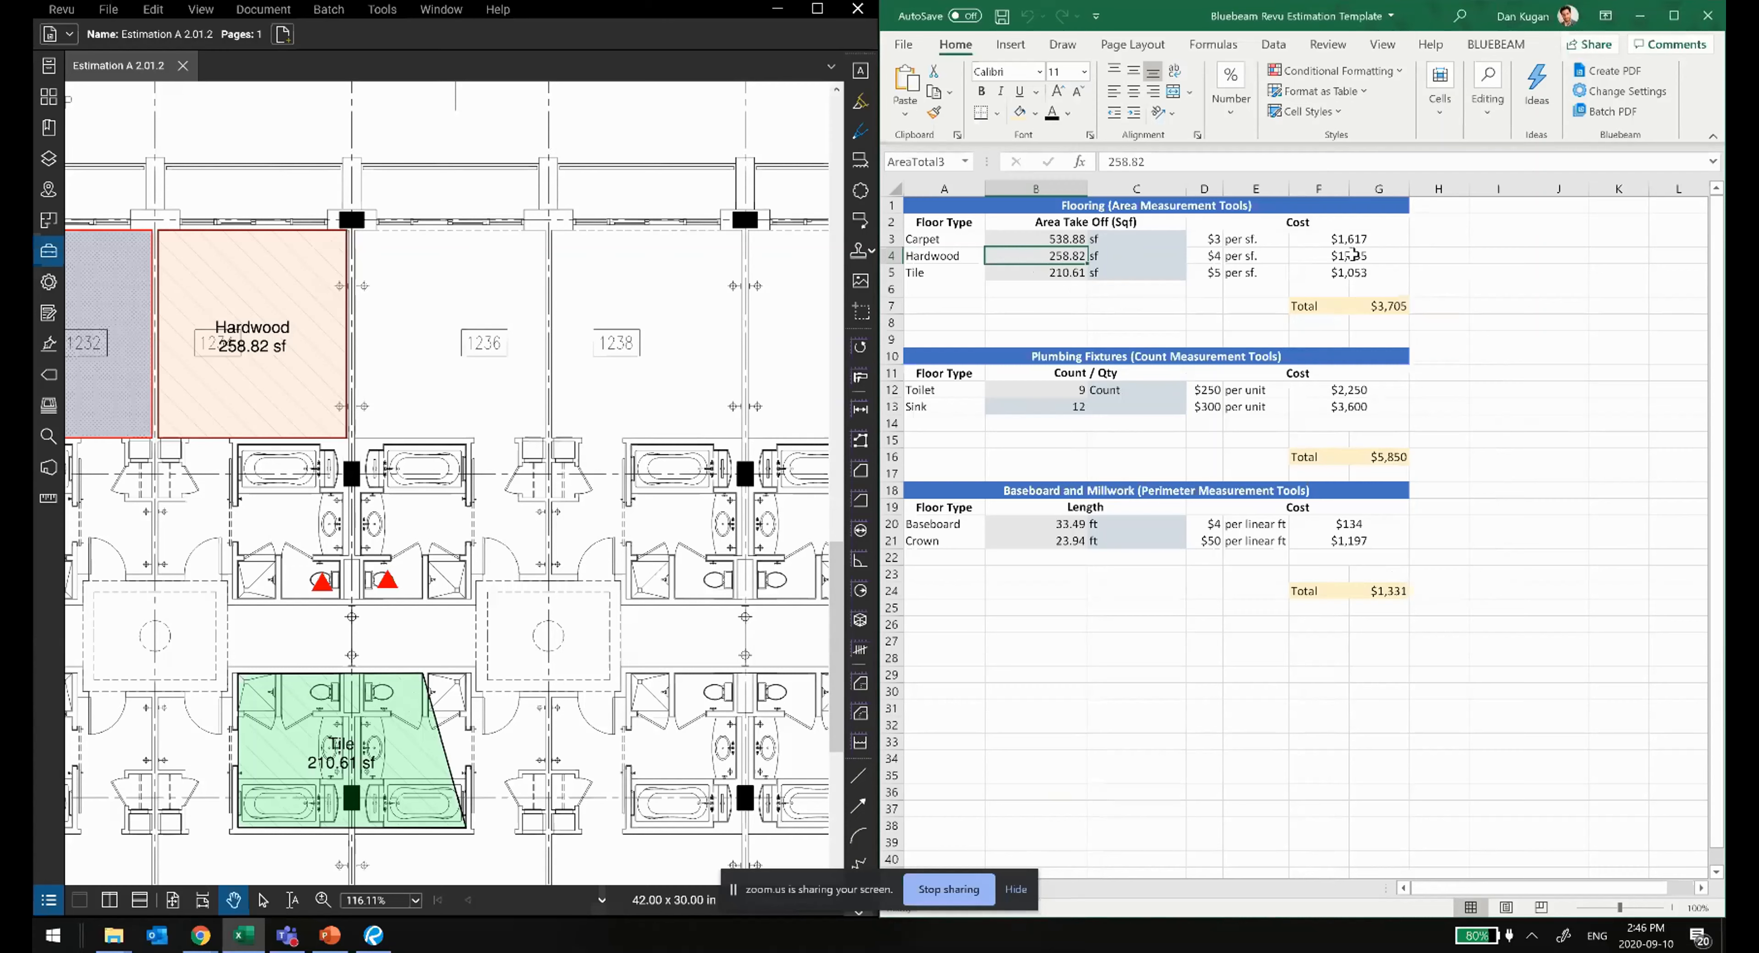
# Step: Inspect the Flooring total formula in cell G7 and leave it unchanged
pyautogui.click(322, 396)
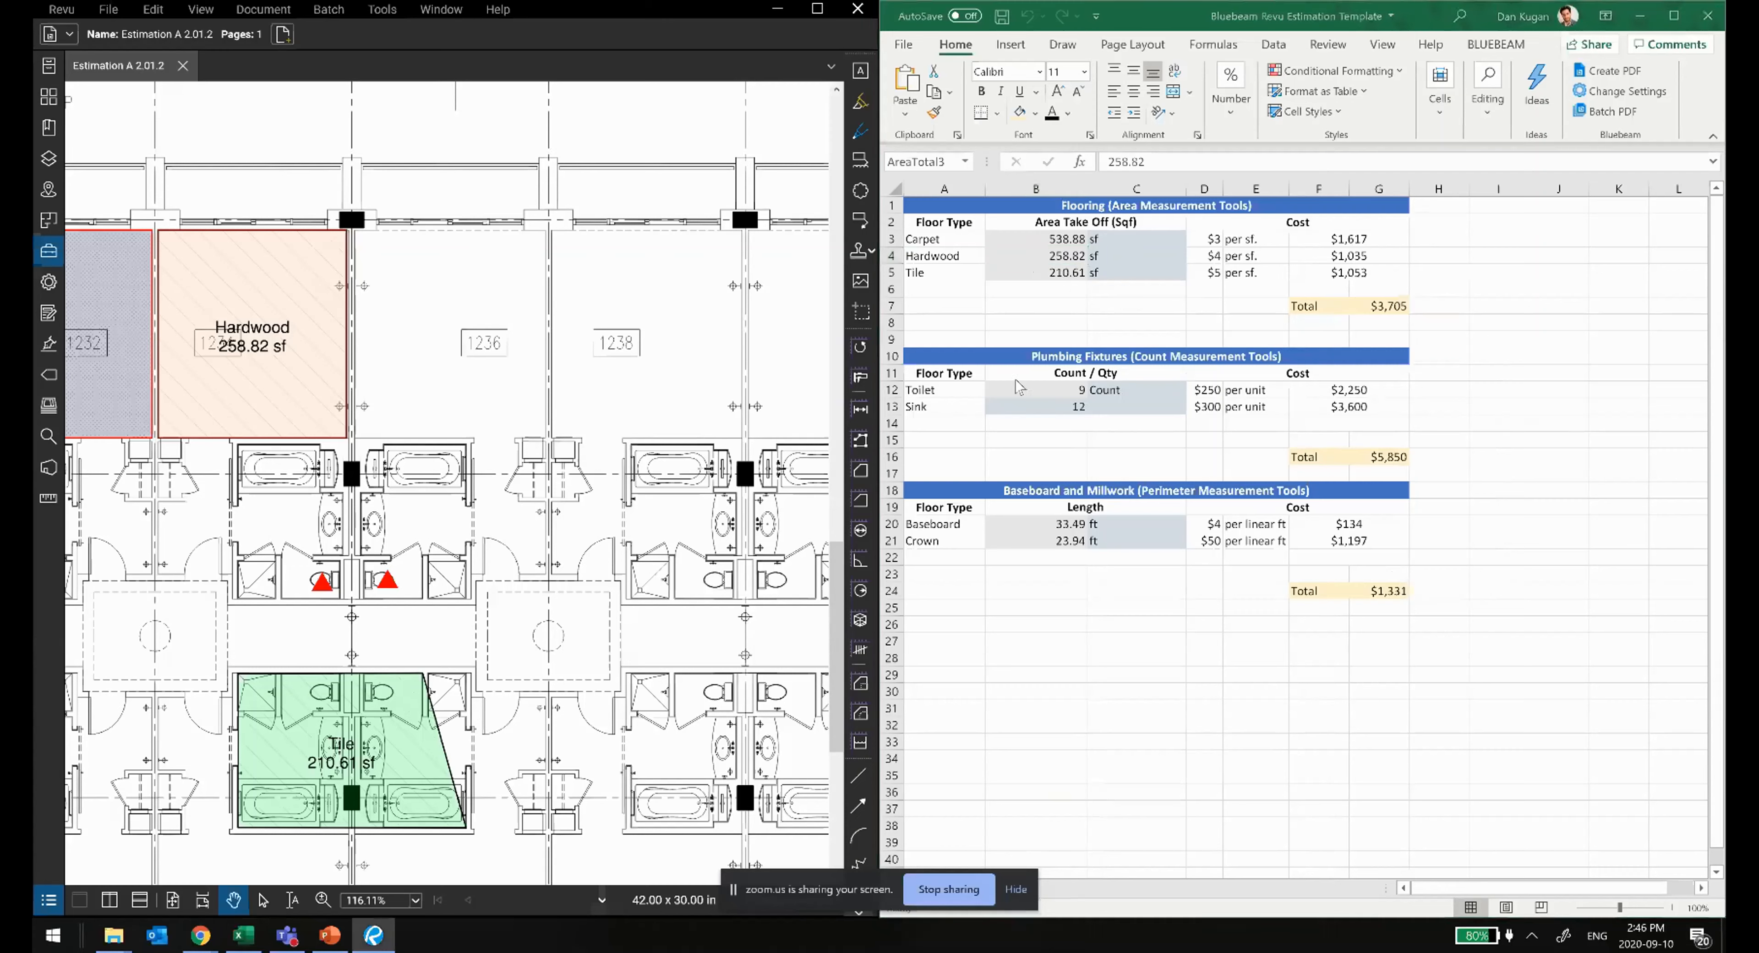
pyautogui.click(1368, 322)
pyautogui.click(1366, 309)
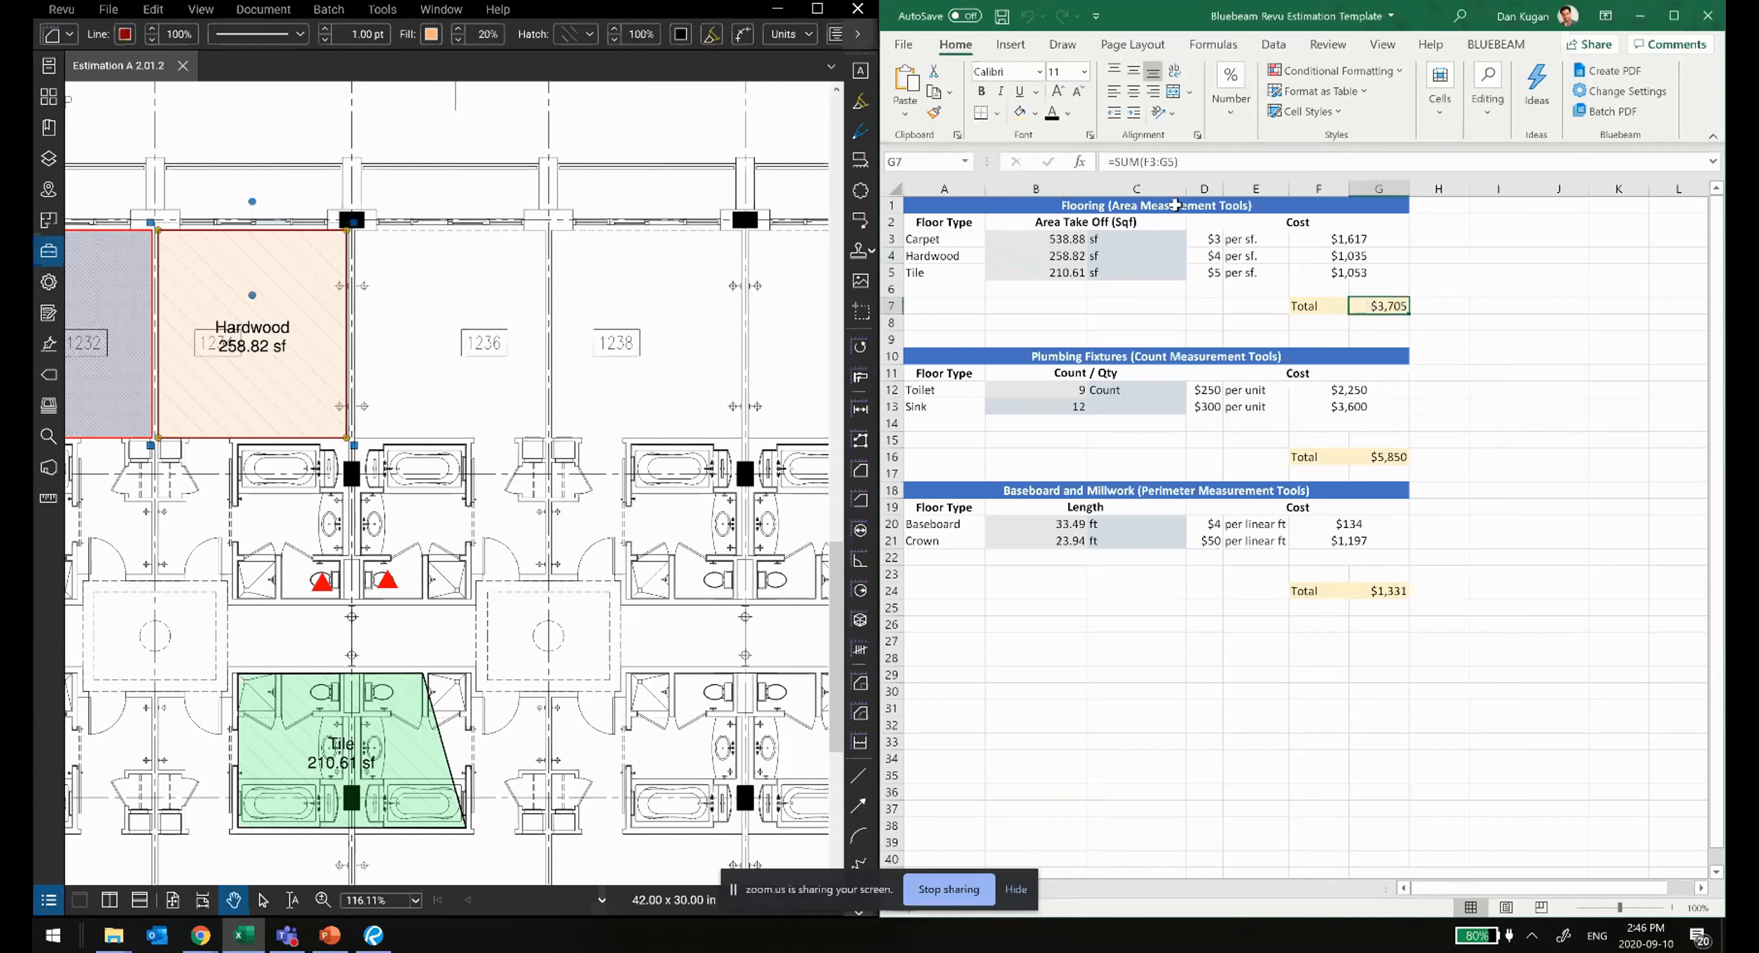
pyautogui.click(1119, 162)
pyautogui.press('Escape')
# Step: Show the Tool Chest and draw another Hardwood area of about 240.5 sf over room 1236 with the Webinar - Estimation tool
pyautogui.click(293, 396)
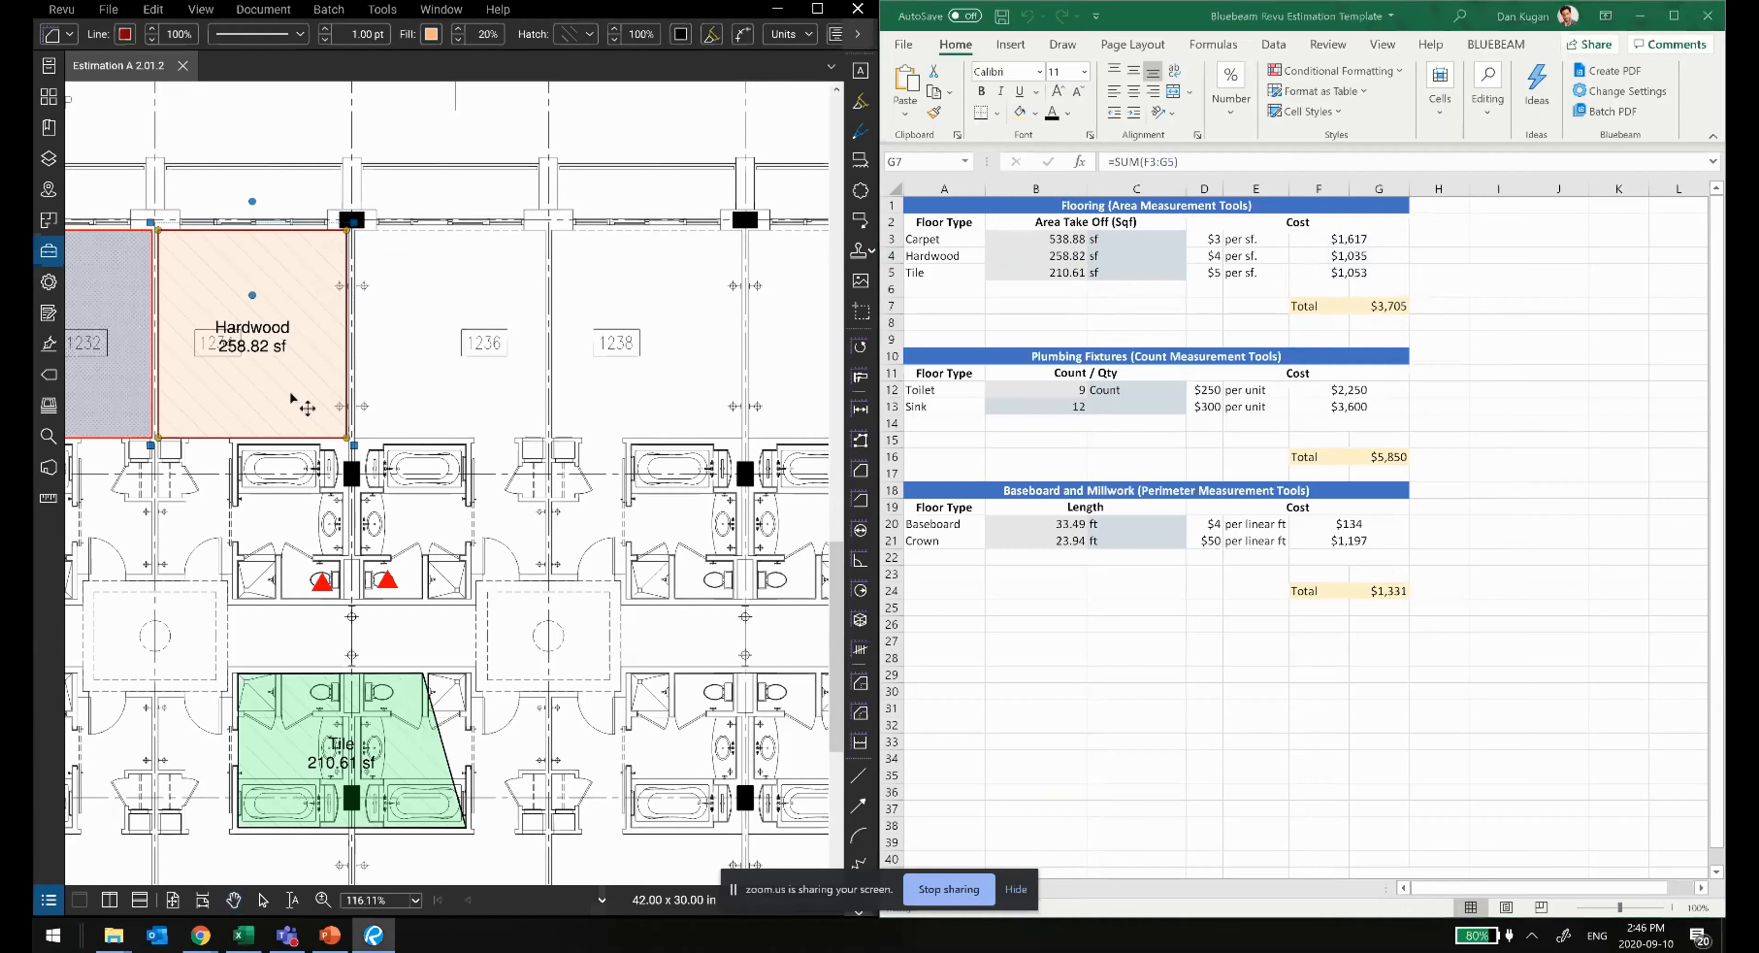
pyautogui.click(51, 256)
pyautogui.click(235, 259)
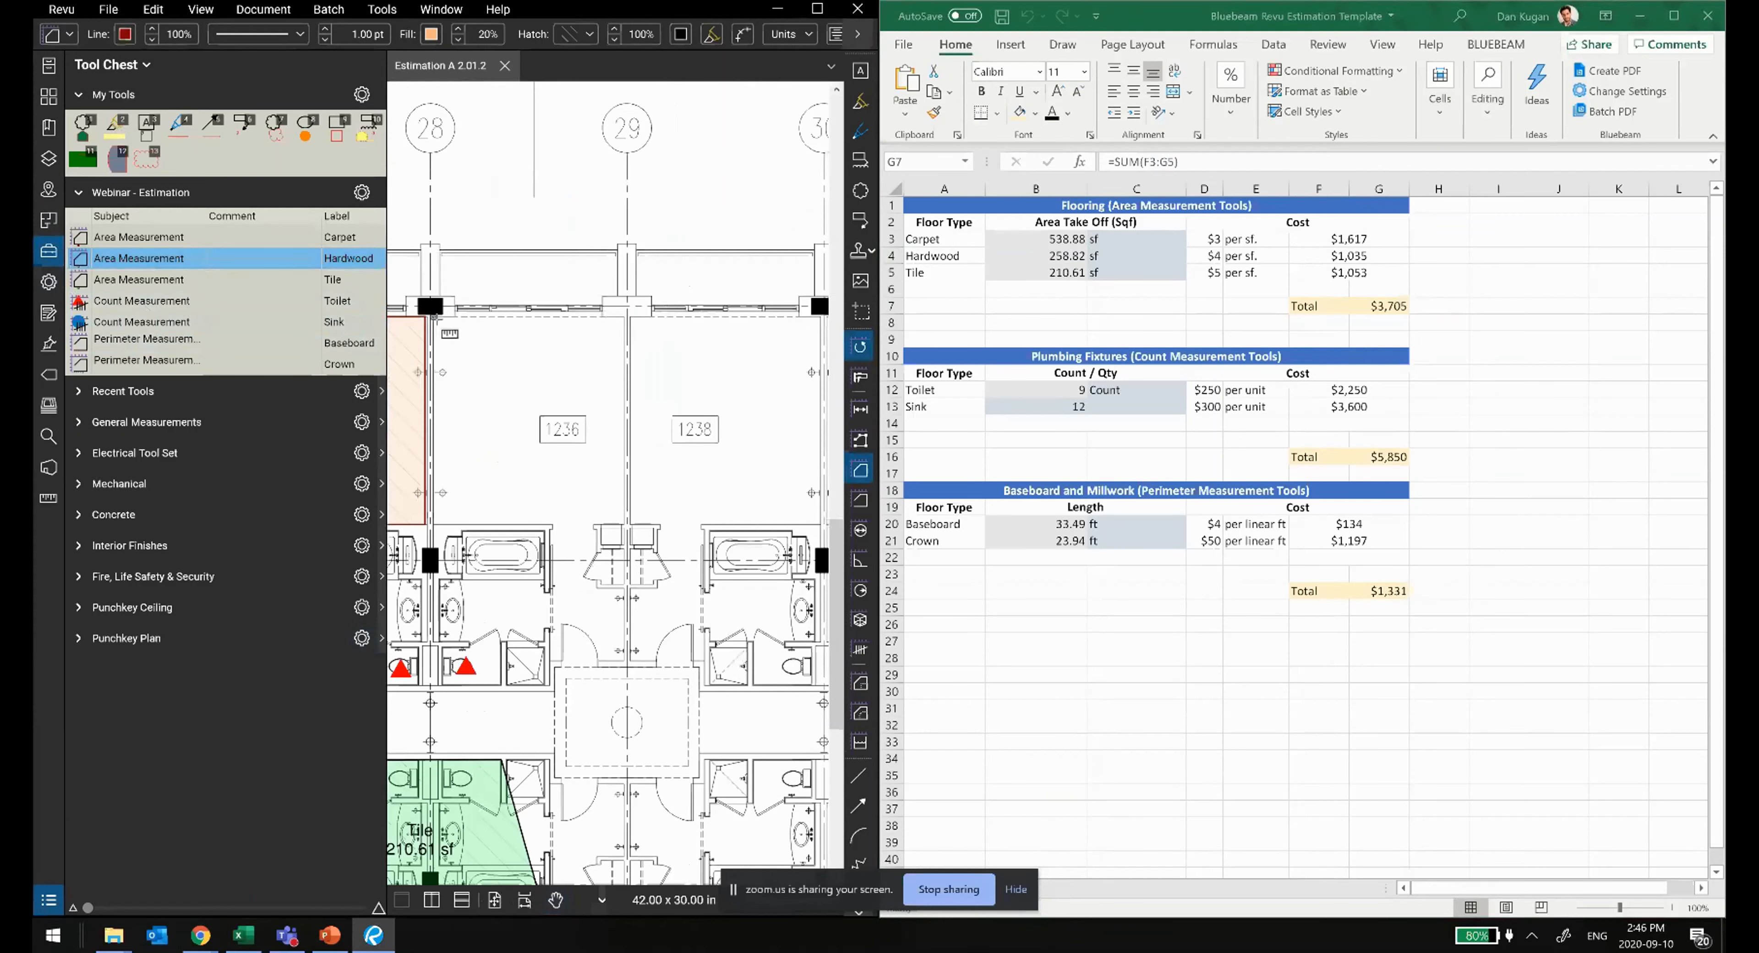
pyautogui.moveTo(434, 317); pyautogui.dragTo(623, 507)
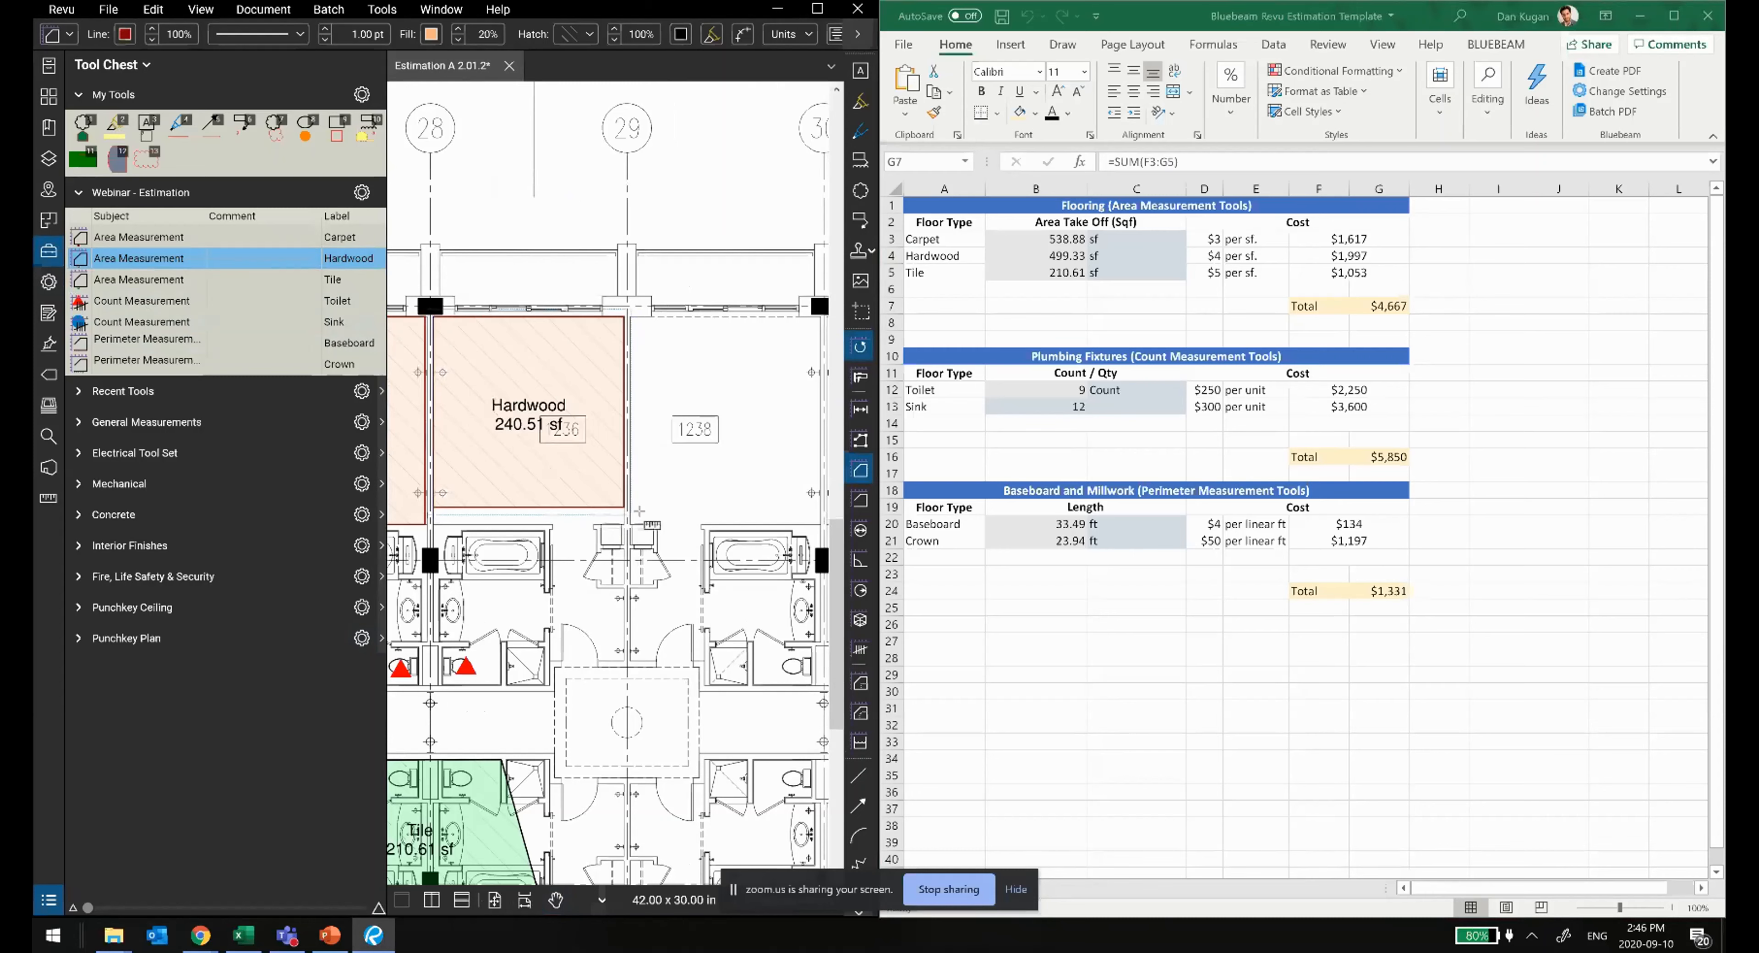
pyautogui.press('Escape')
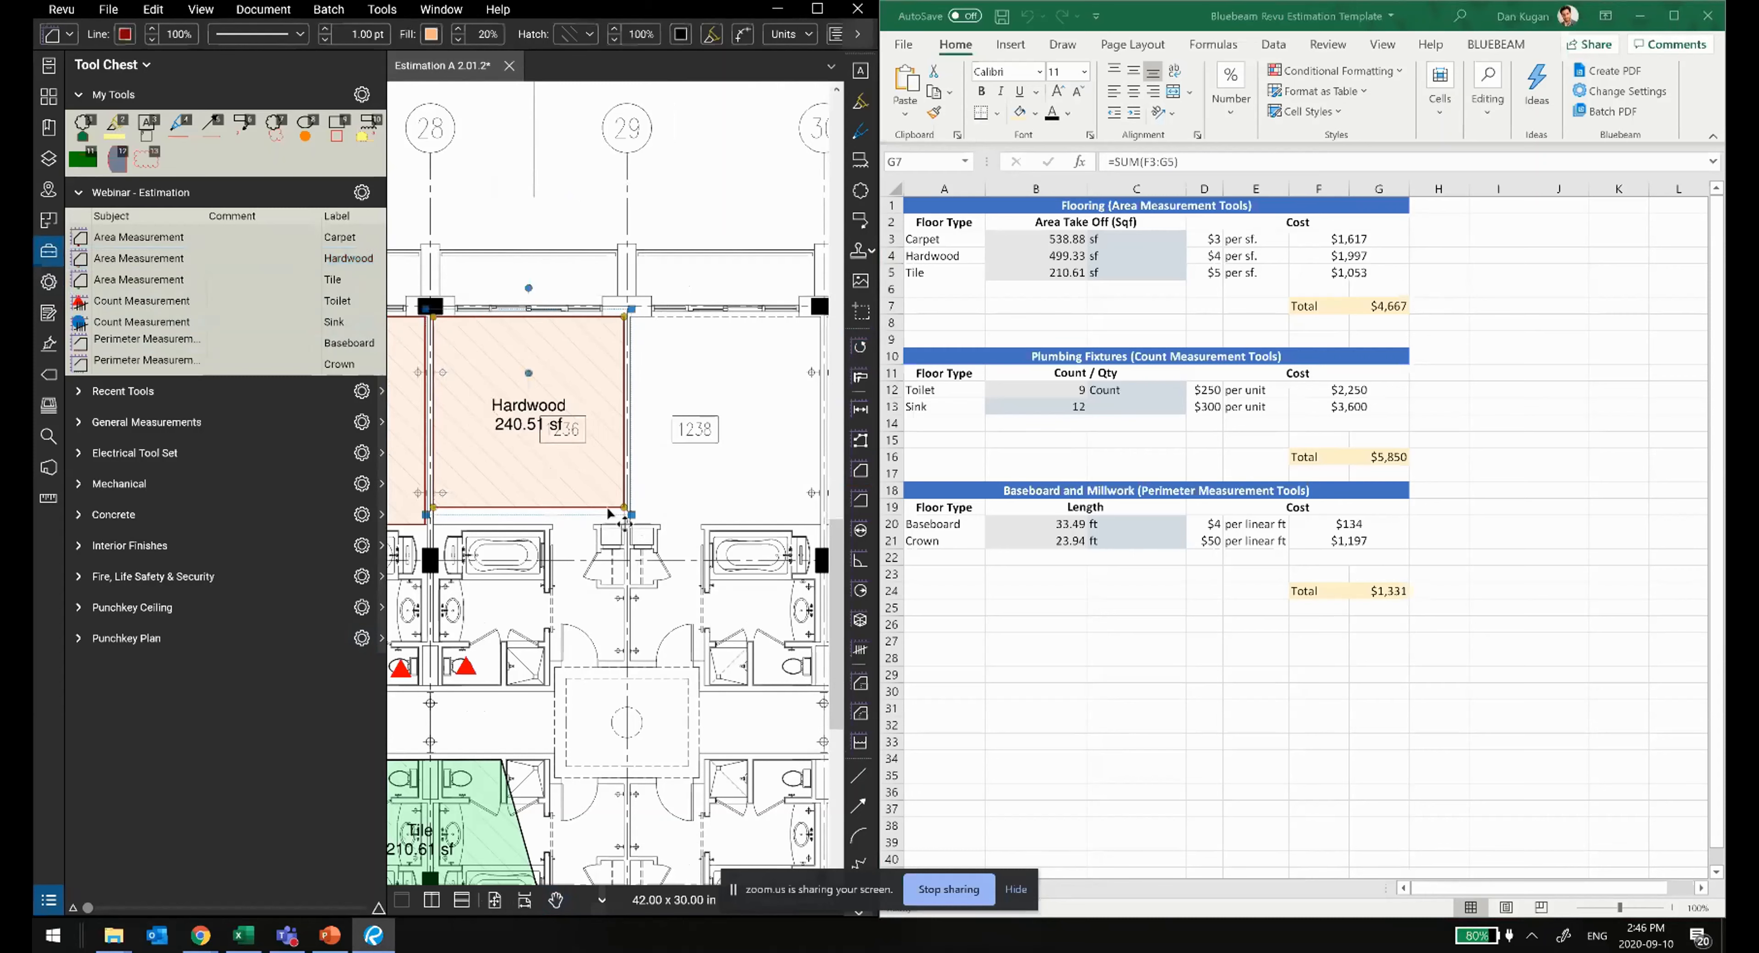
# Step: Extend both lower corners of room 1236's Hardwood area down to the room's wall, giving about 262 sf
pyautogui.click(624, 527)
pyautogui.moveTo(610, 523); pyautogui.dragTo(624, 523)
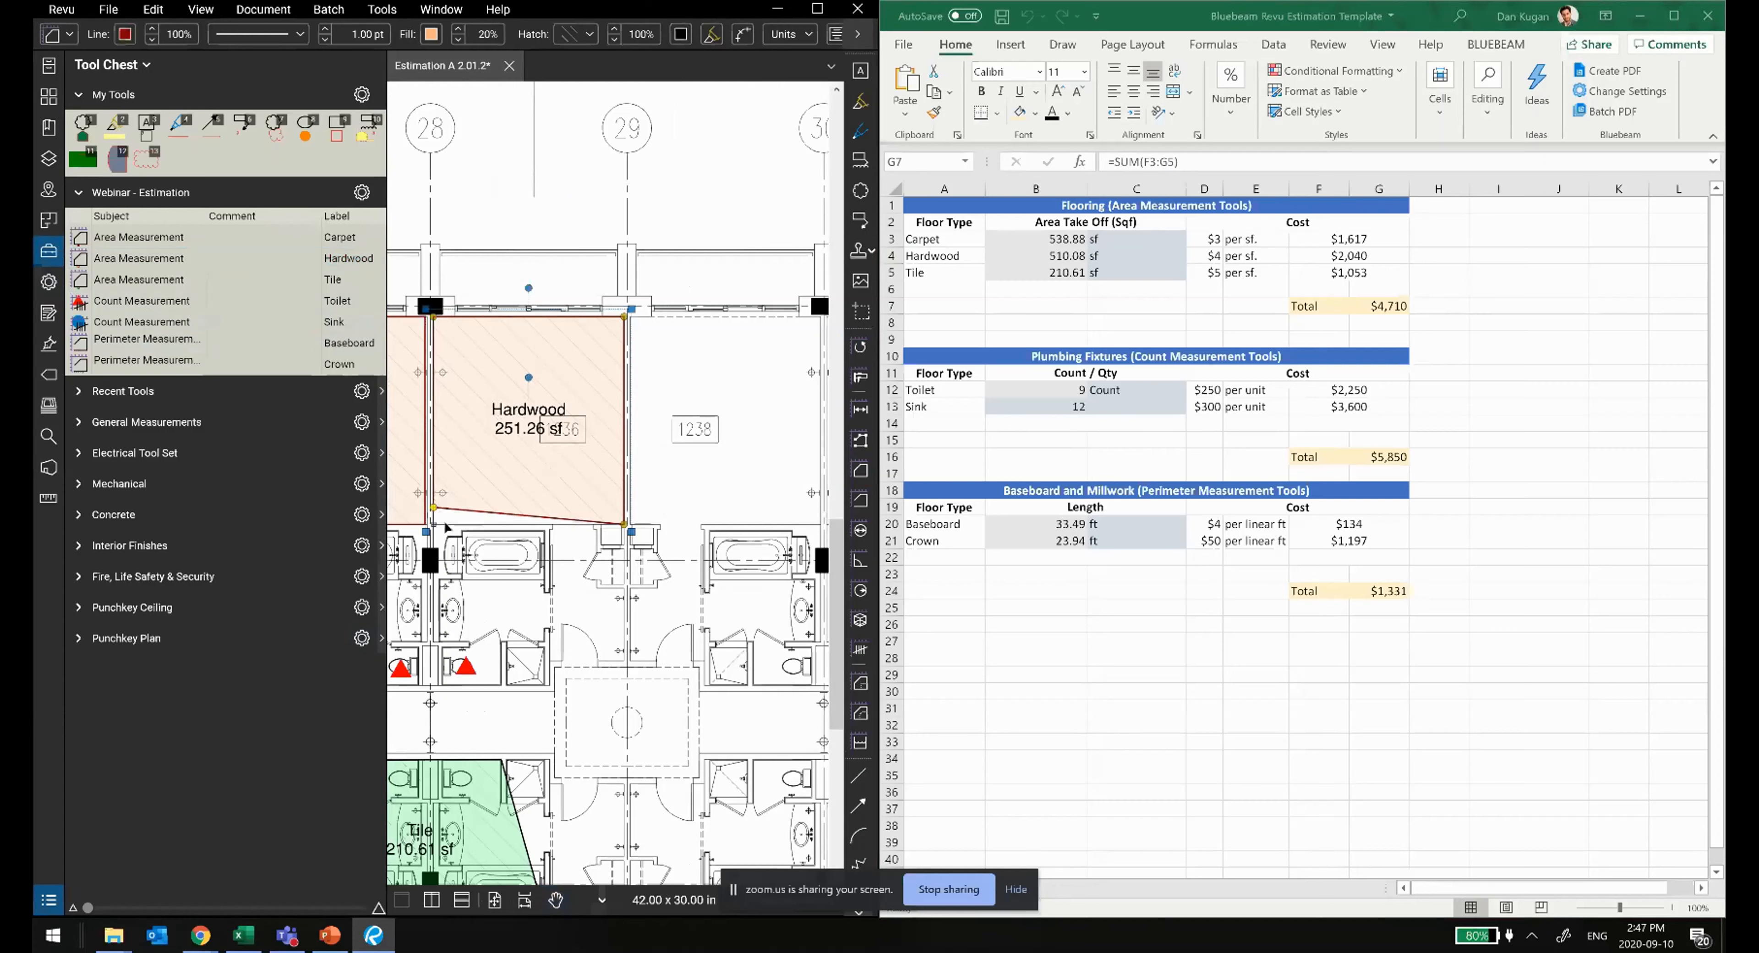
pyautogui.moveTo(434, 507); pyautogui.dragTo(433, 524)
pyautogui.click(648, 567)
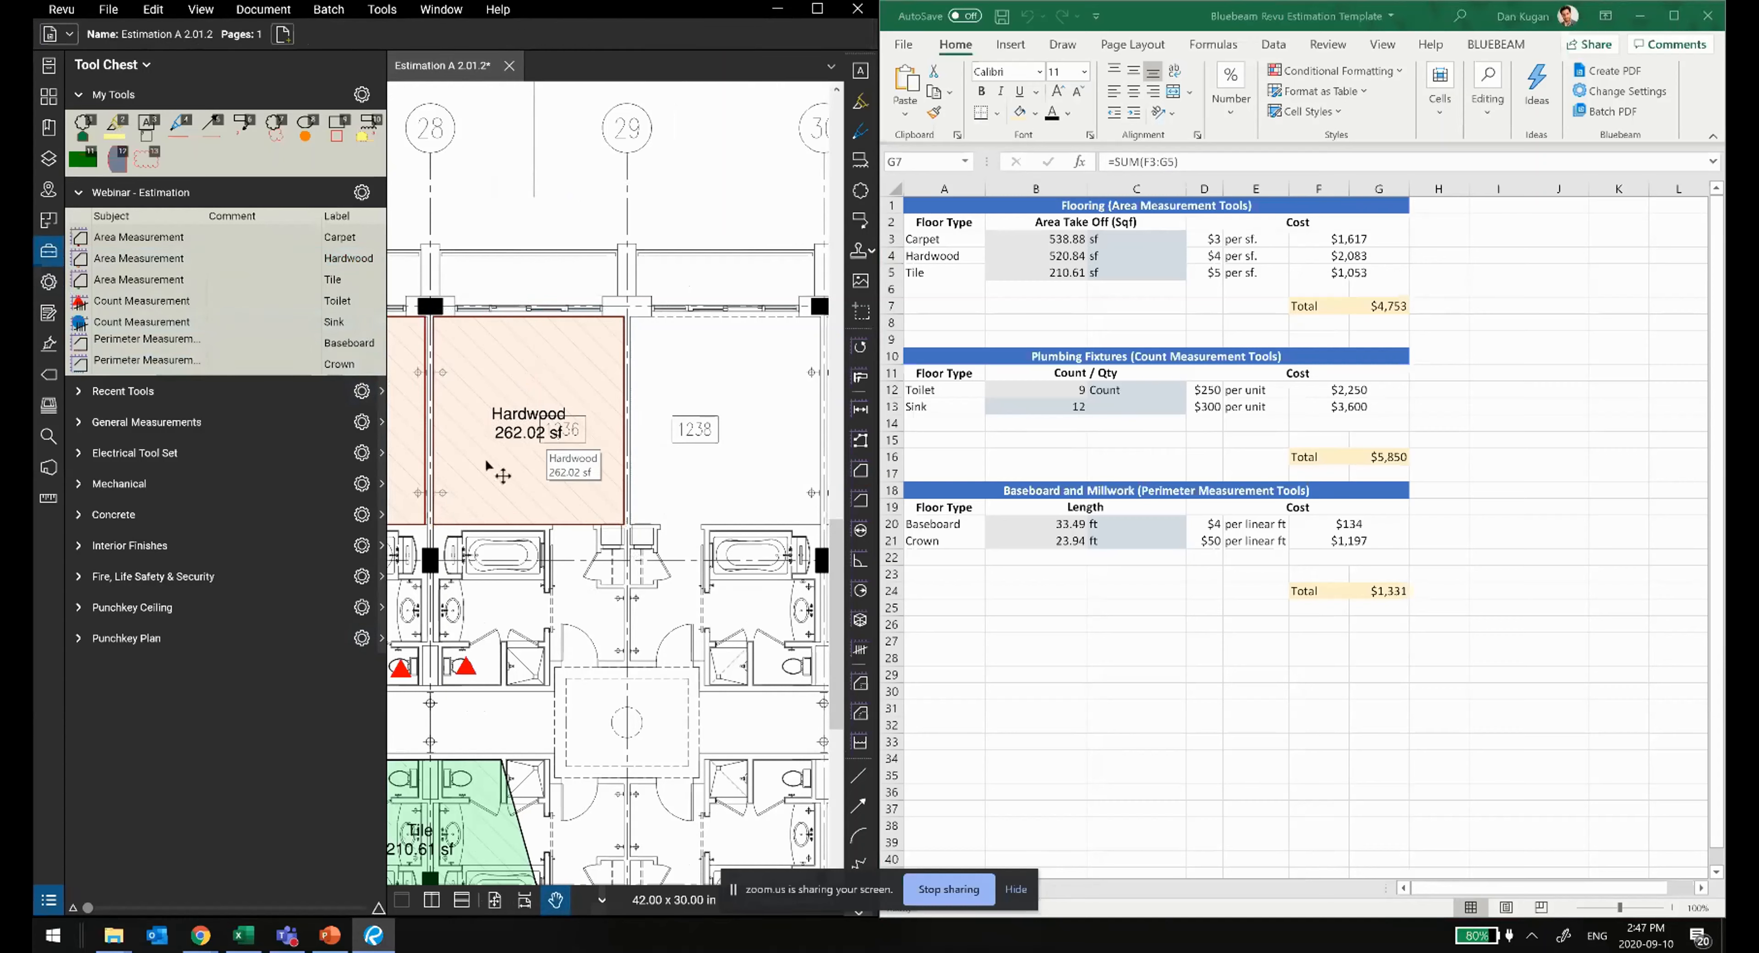
# Step: Place a small Hardwood area of about 52 sf in room 1238 with the Webinar - Estimation tool
pyautogui.click(141, 267)
pyautogui.doubleClick(87, 263)
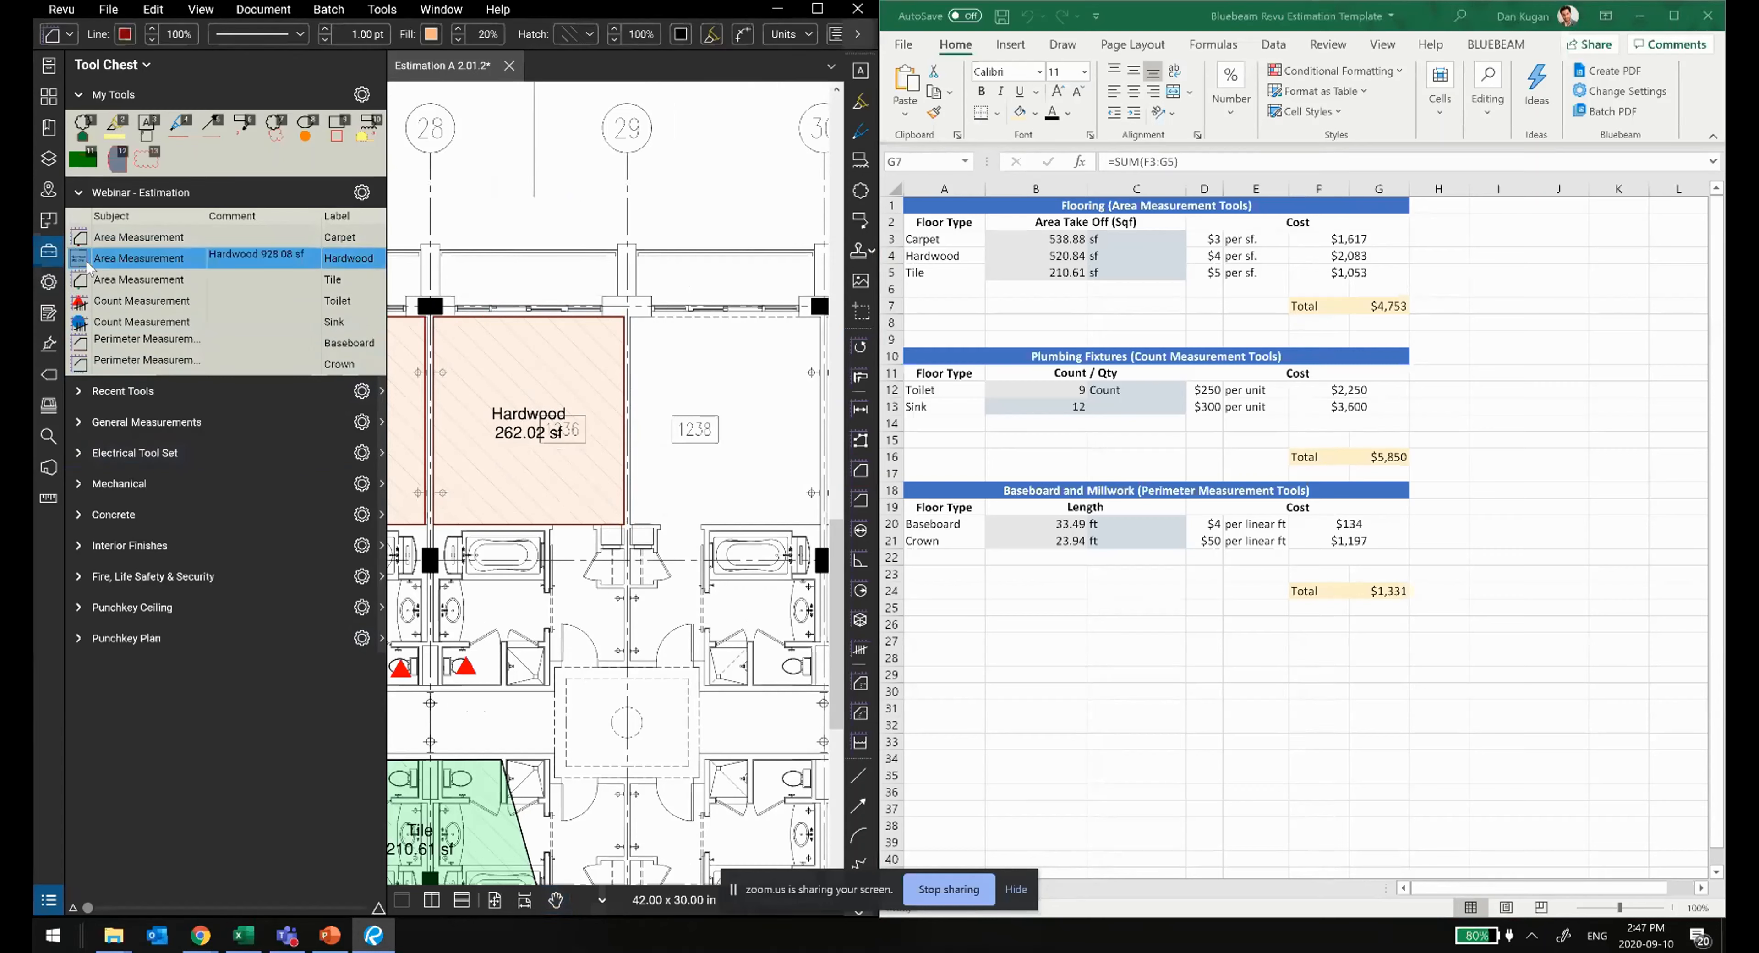
pyautogui.doubleClick(81, 261)
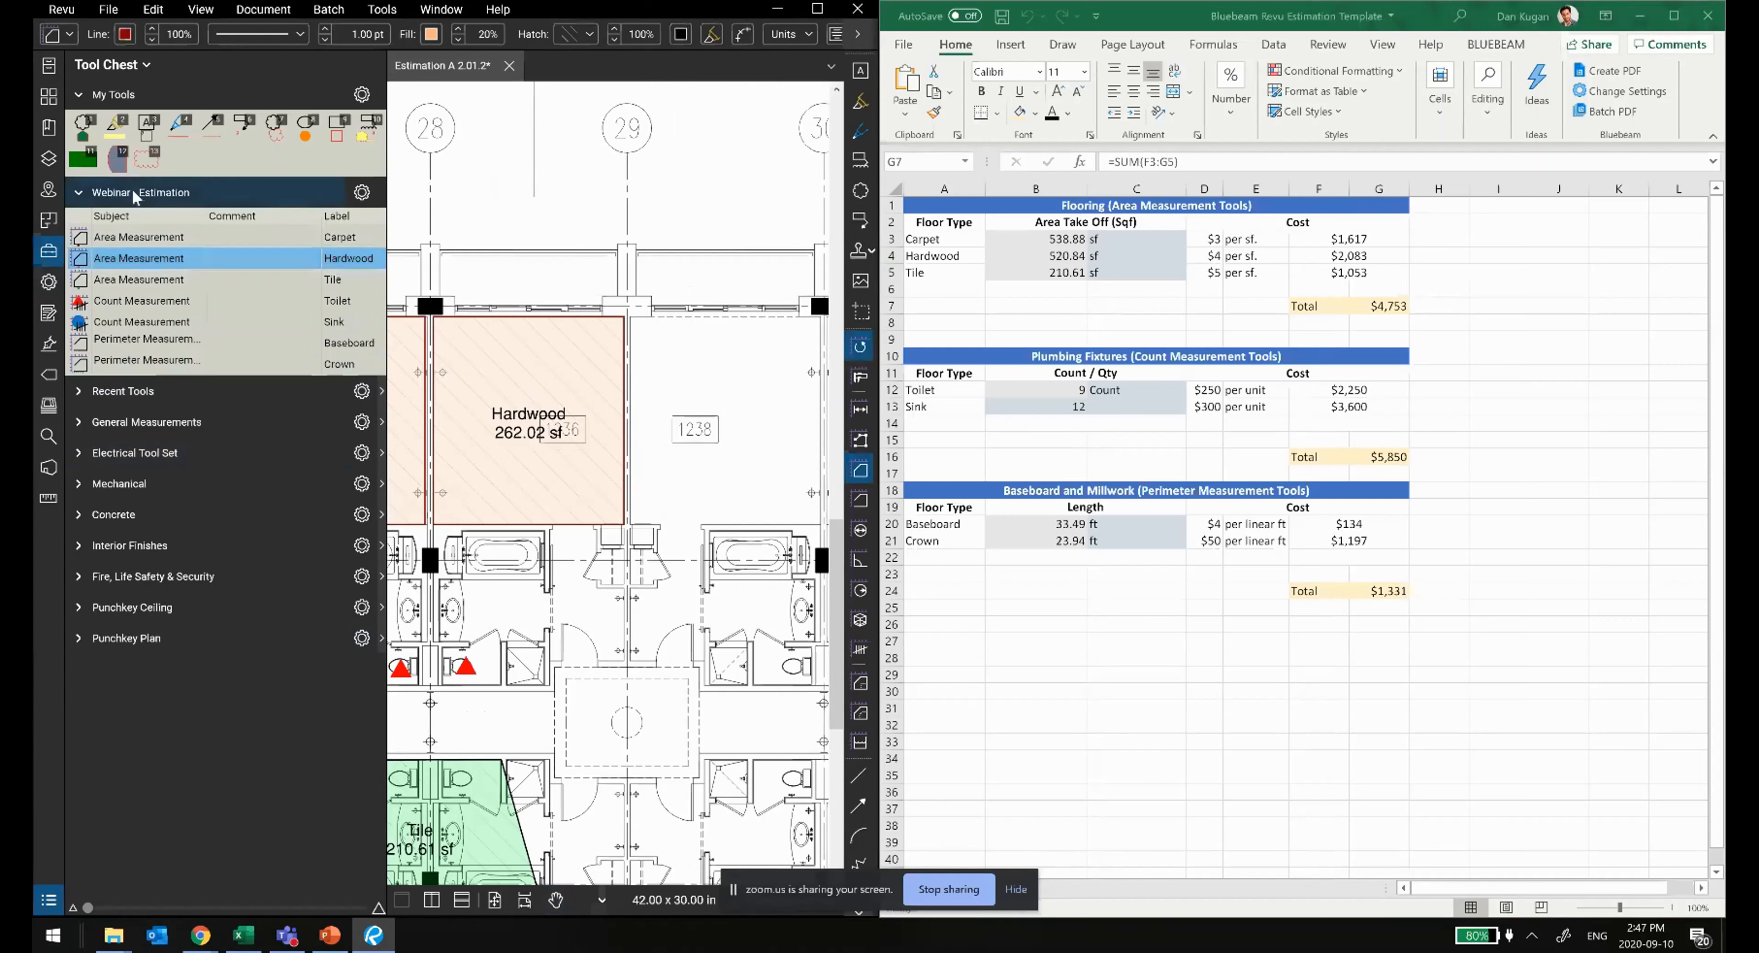
pyautogui.doubleClick(74, 264)
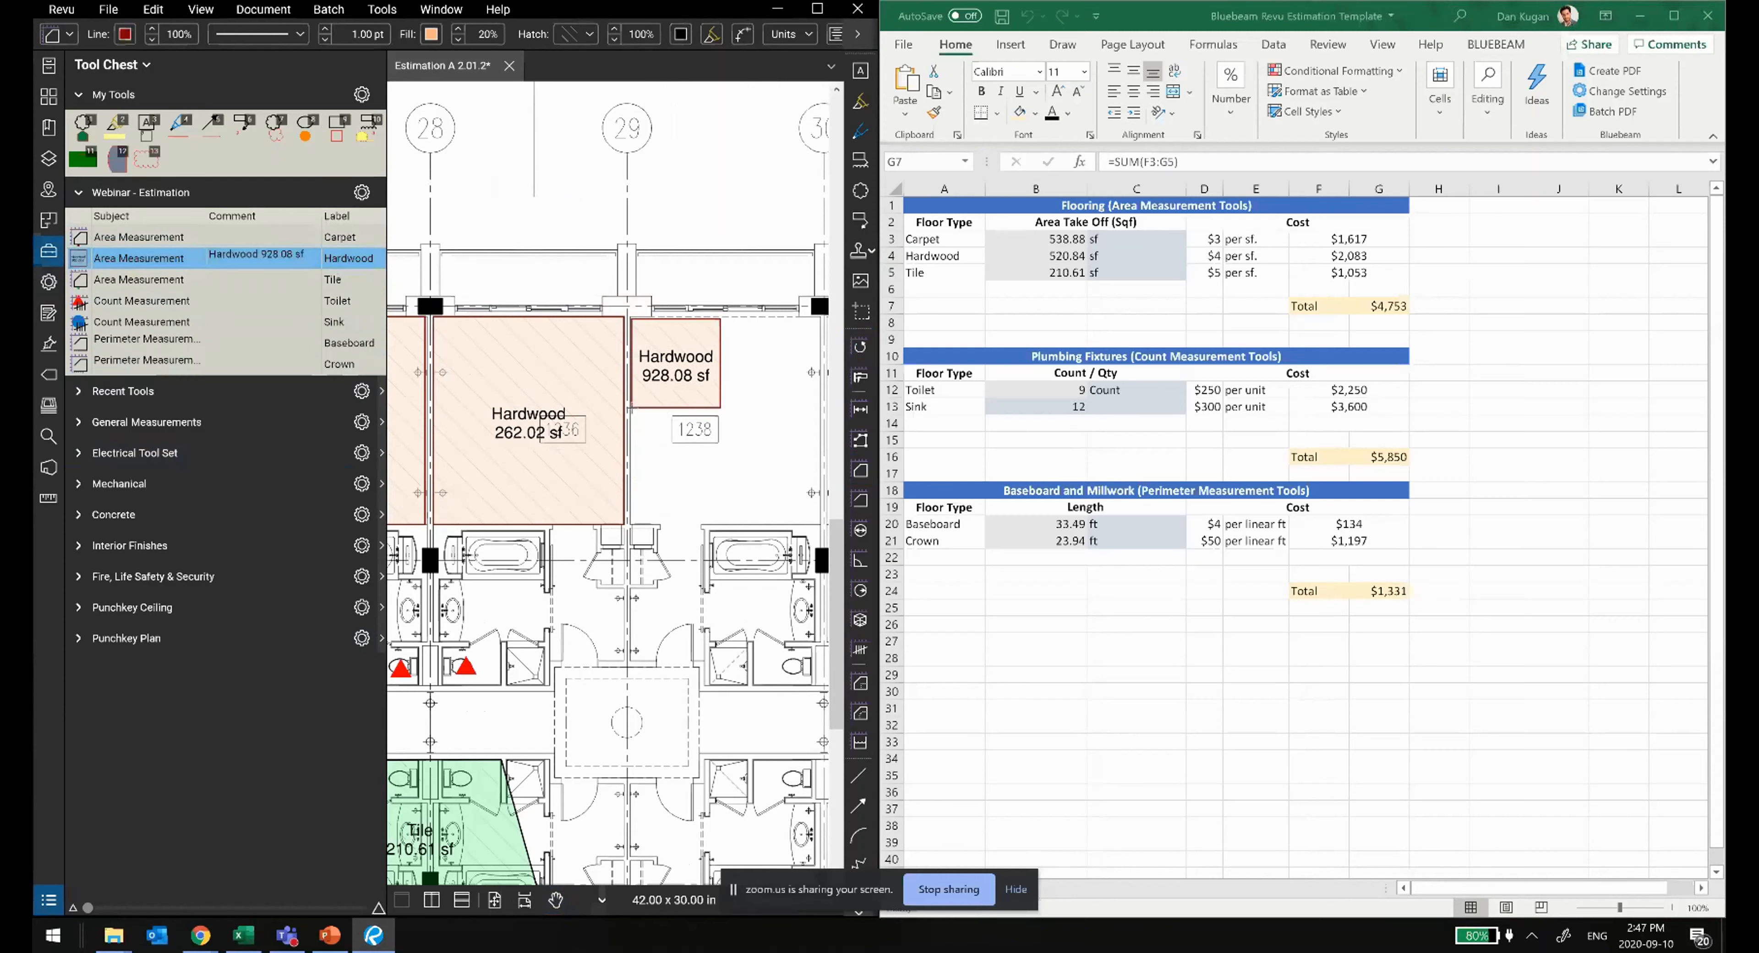
pyautogui.click(632, 409)
pyautogui.press('Escape')
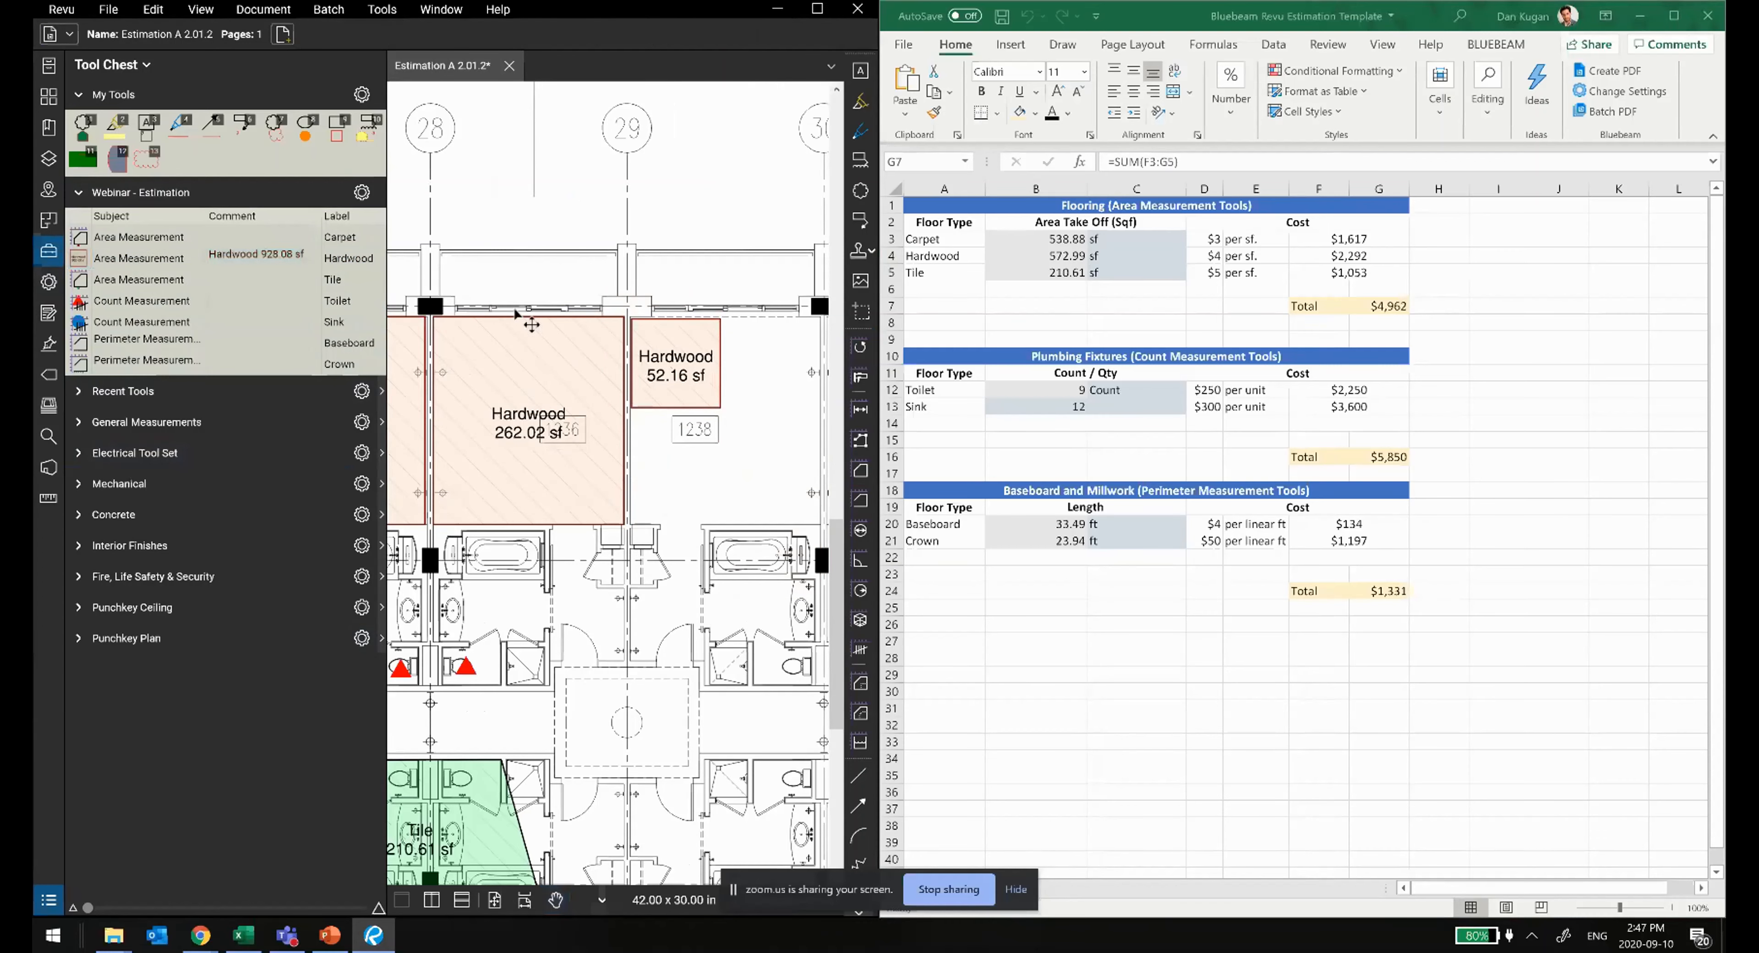
pyautogui.click(533, 325)
pyautogui.moveTo(612, 473); pyautogui.dragTo(530, 388)
pyautogui.hotkey('shift', 'v')
pyautogui.moveTo(759, 428); pyautogui.dragTo(701, 345)
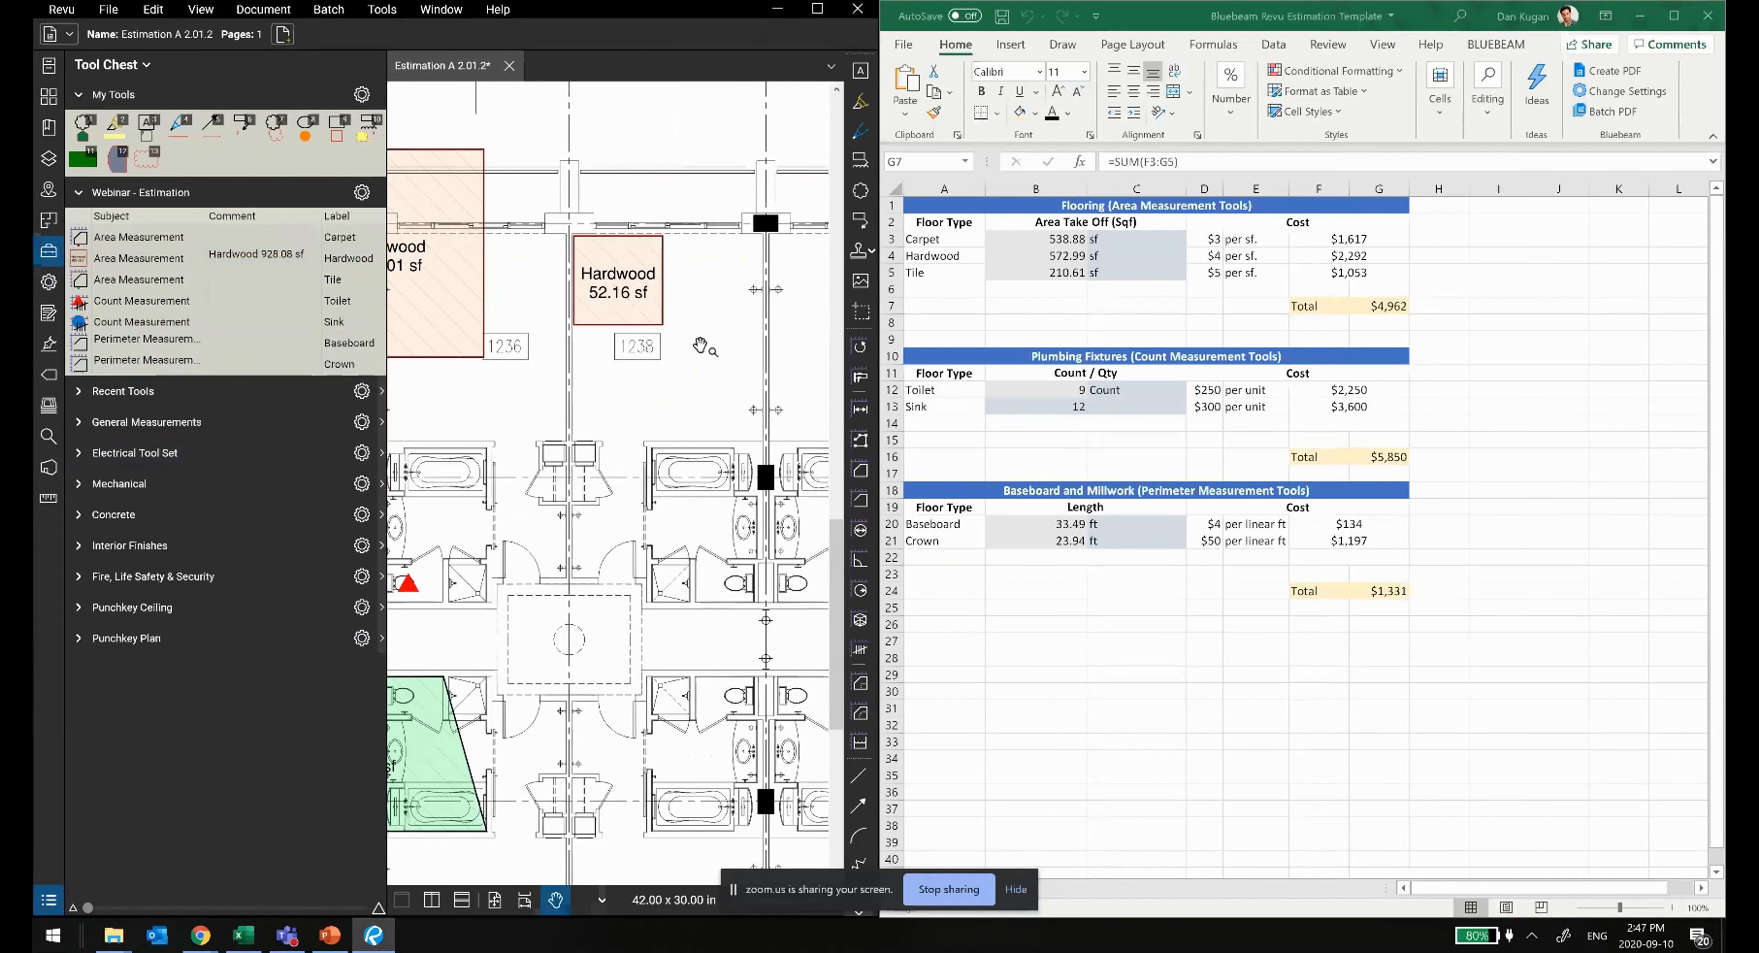
pyautogui.hotkey('ctrl', 'z')
# Step: Stretch the corners of the small Hardwood area to fill room 1238, giving about 258 sf
pyautogui.click(711, 408)
pyautogui.moveTo(720, 407)
pyautogui.mouseDown()
pyautogui.moveTo(805, 520)
pyautogui.moveTo(623, 487)
pyautogui.moveTo(660, 525)
pyautogui.mouseUp()
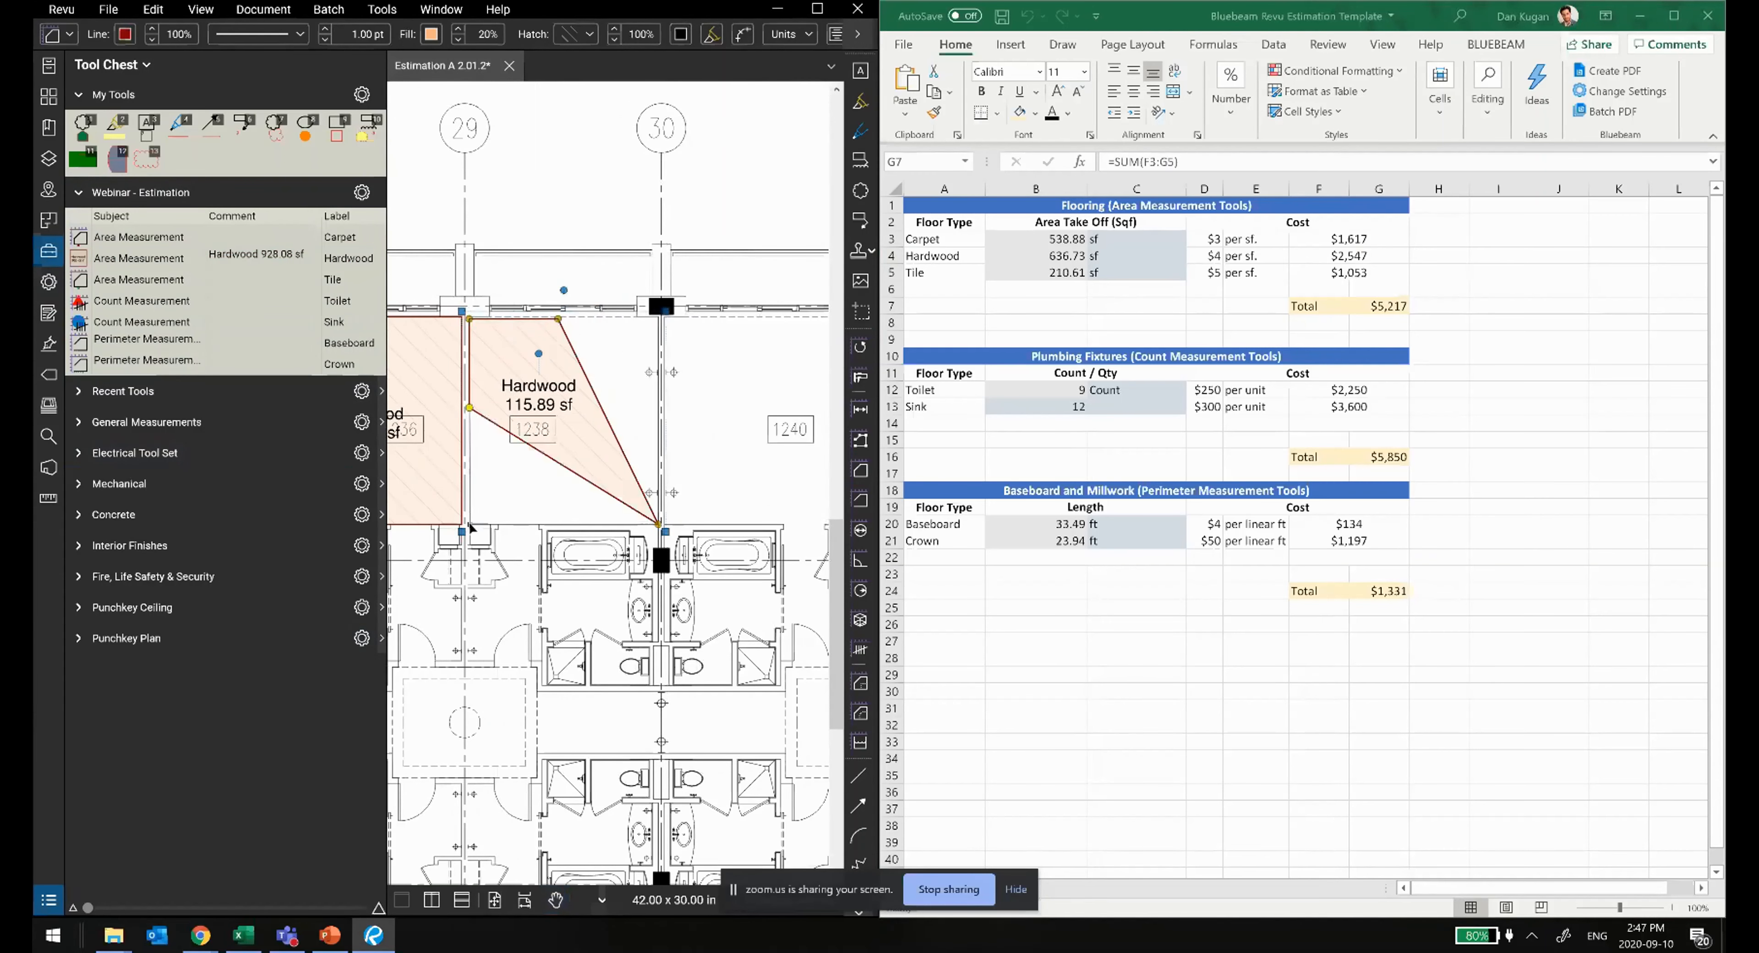
pyautogui.moveTo(558, 319); pyautogui.dragTo(665, 315)
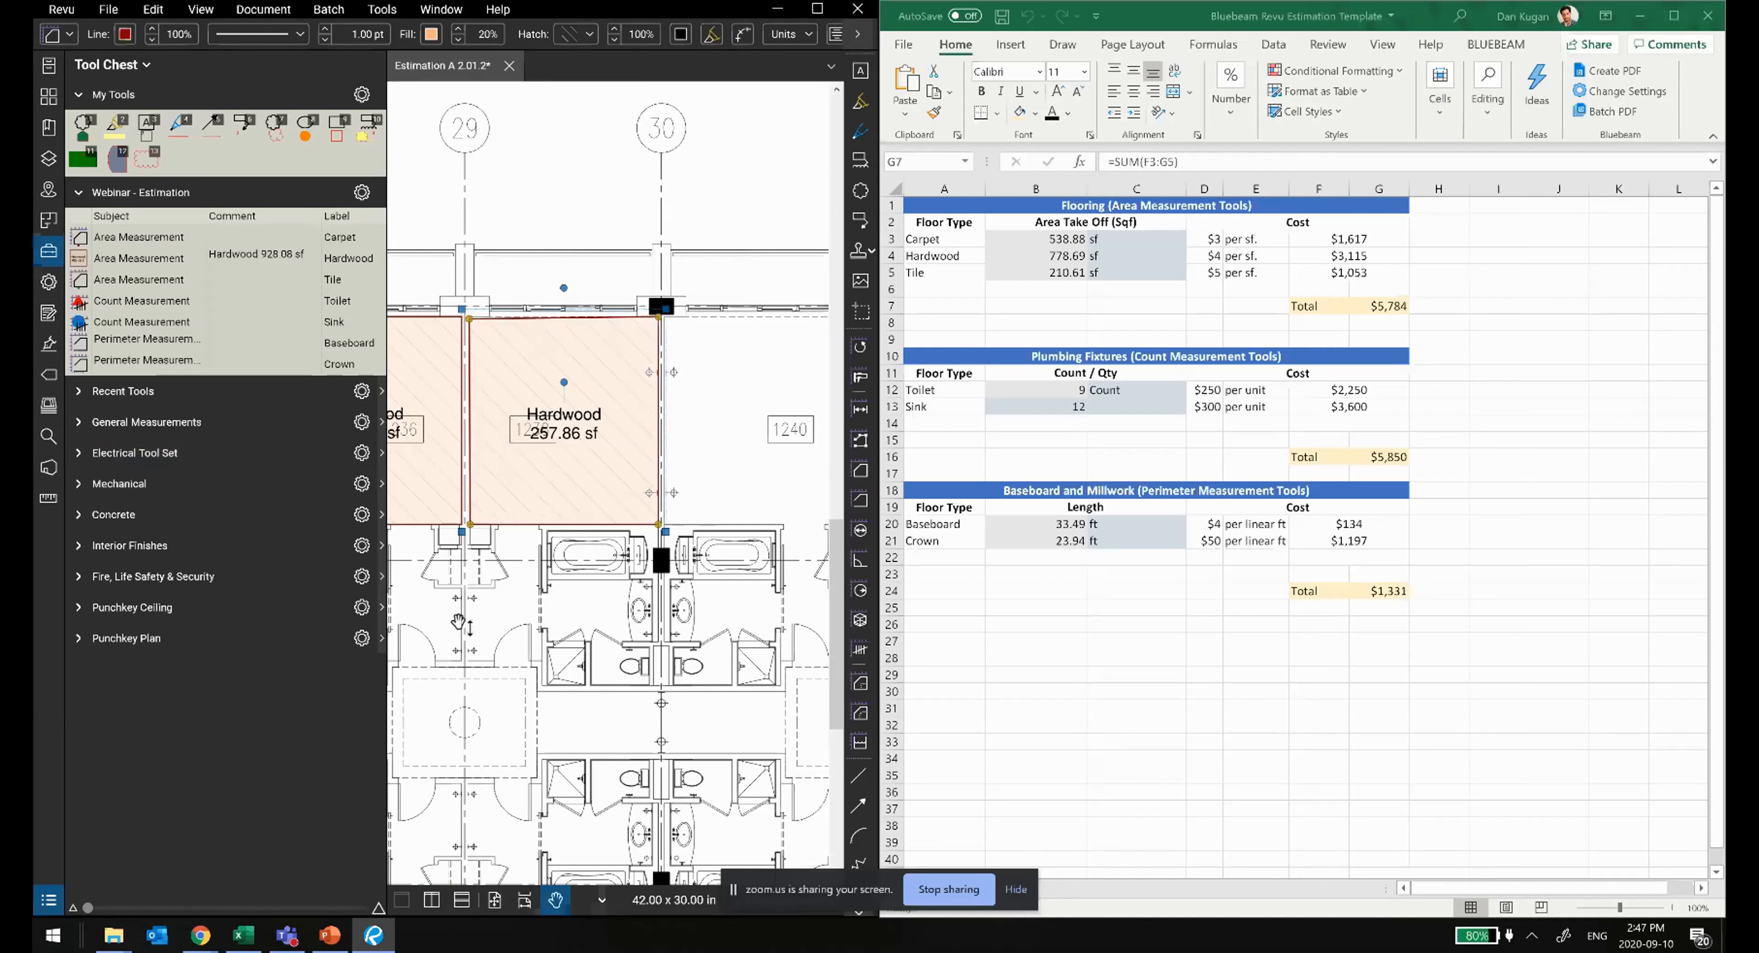
# Step: Draw a rectangular Tile area of about 597 sf over the pool with the Webinar - Estimation tool
pyautogui.moveTo(701, 614); pyautogui.dragTo(546, 796)
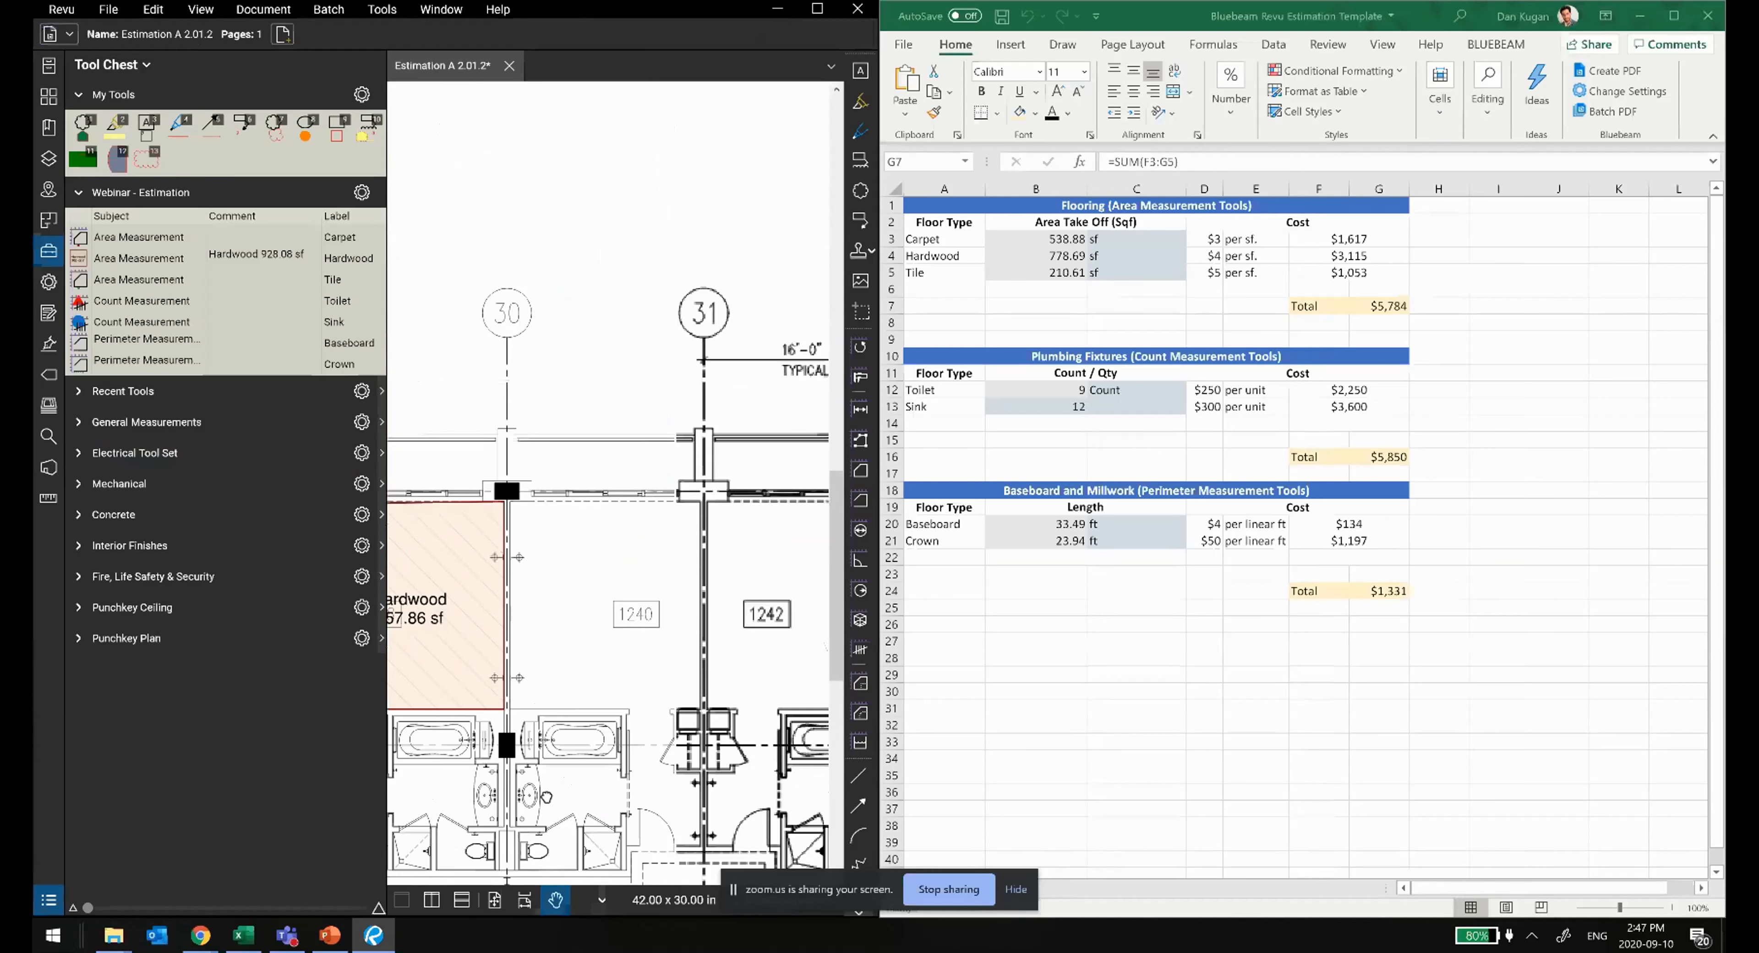
pyautogui.scroll(8, 569, 353)
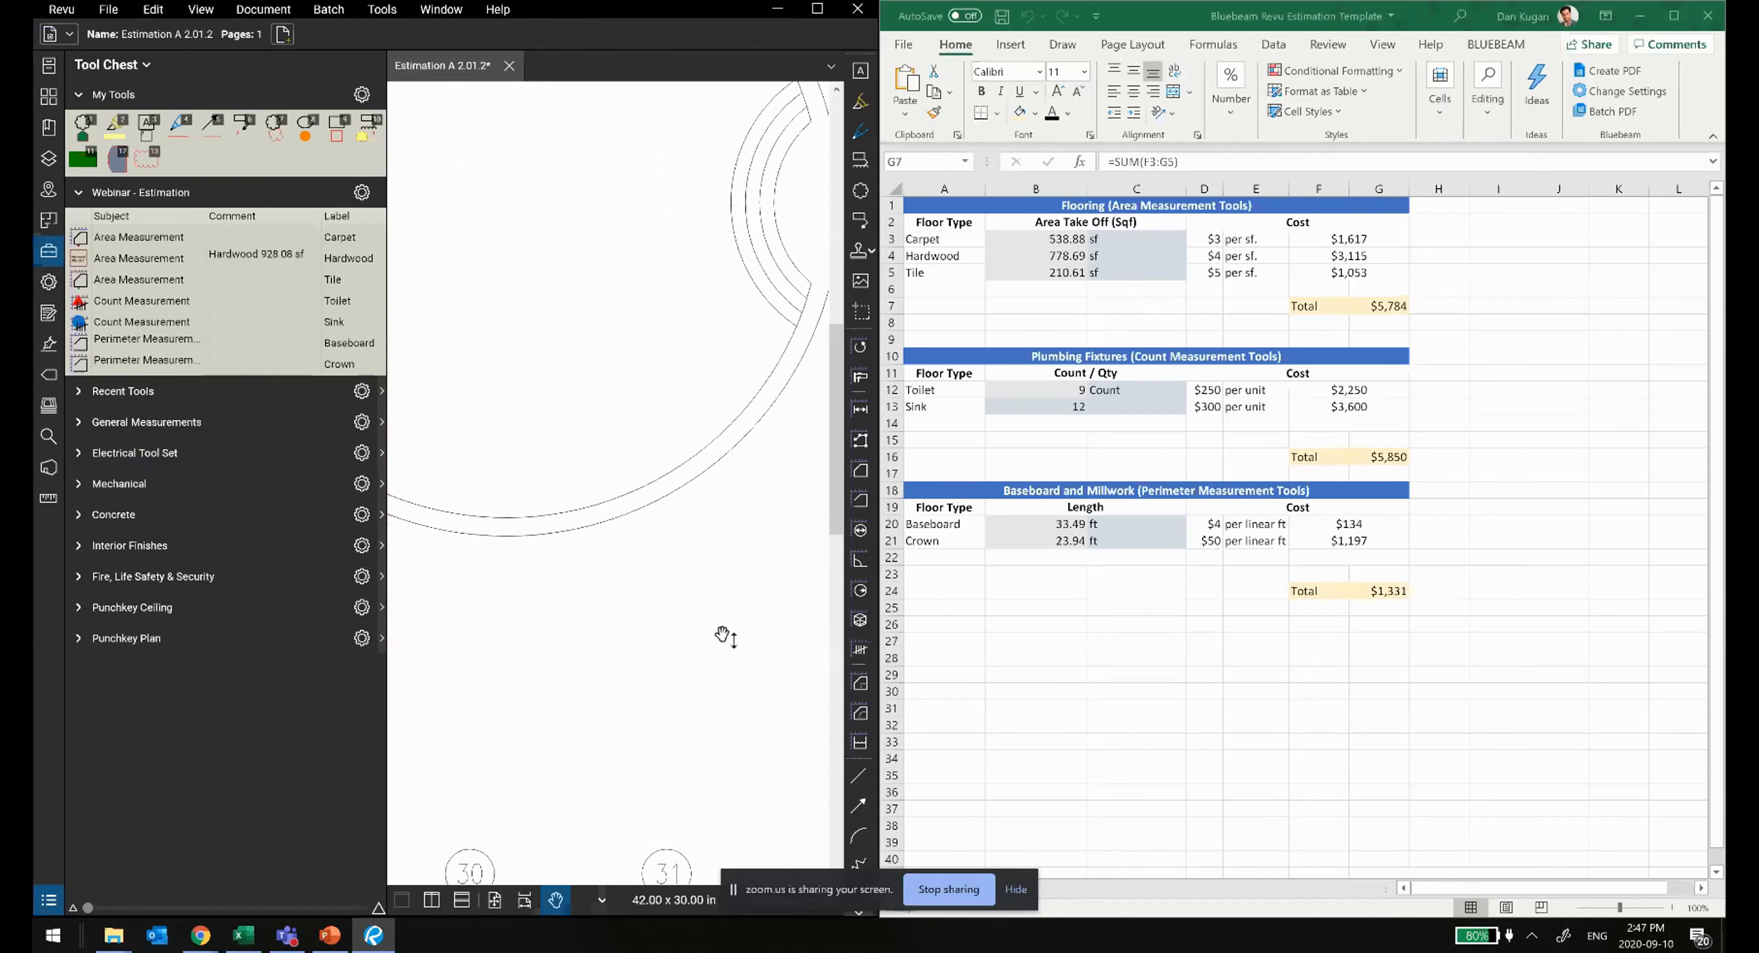
pyautogui.scroll(-3, 746, 569)
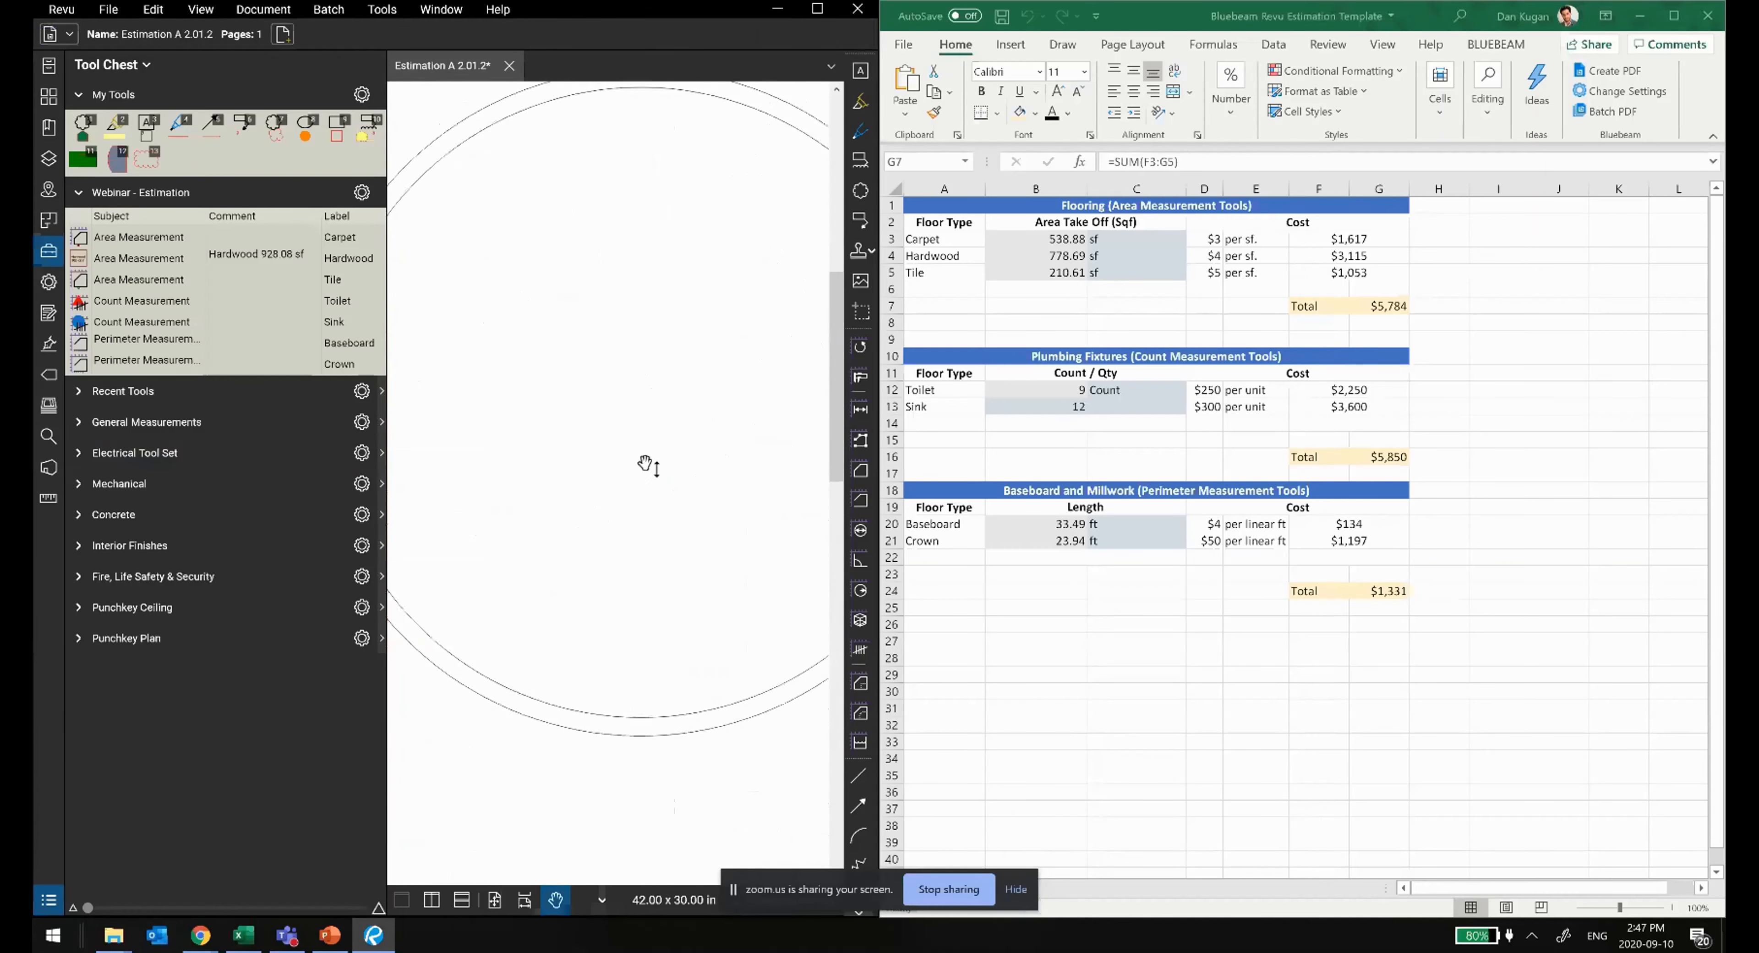
pyautogui.click(128, 290)
pyautogui.scroll(3, 654, 389)
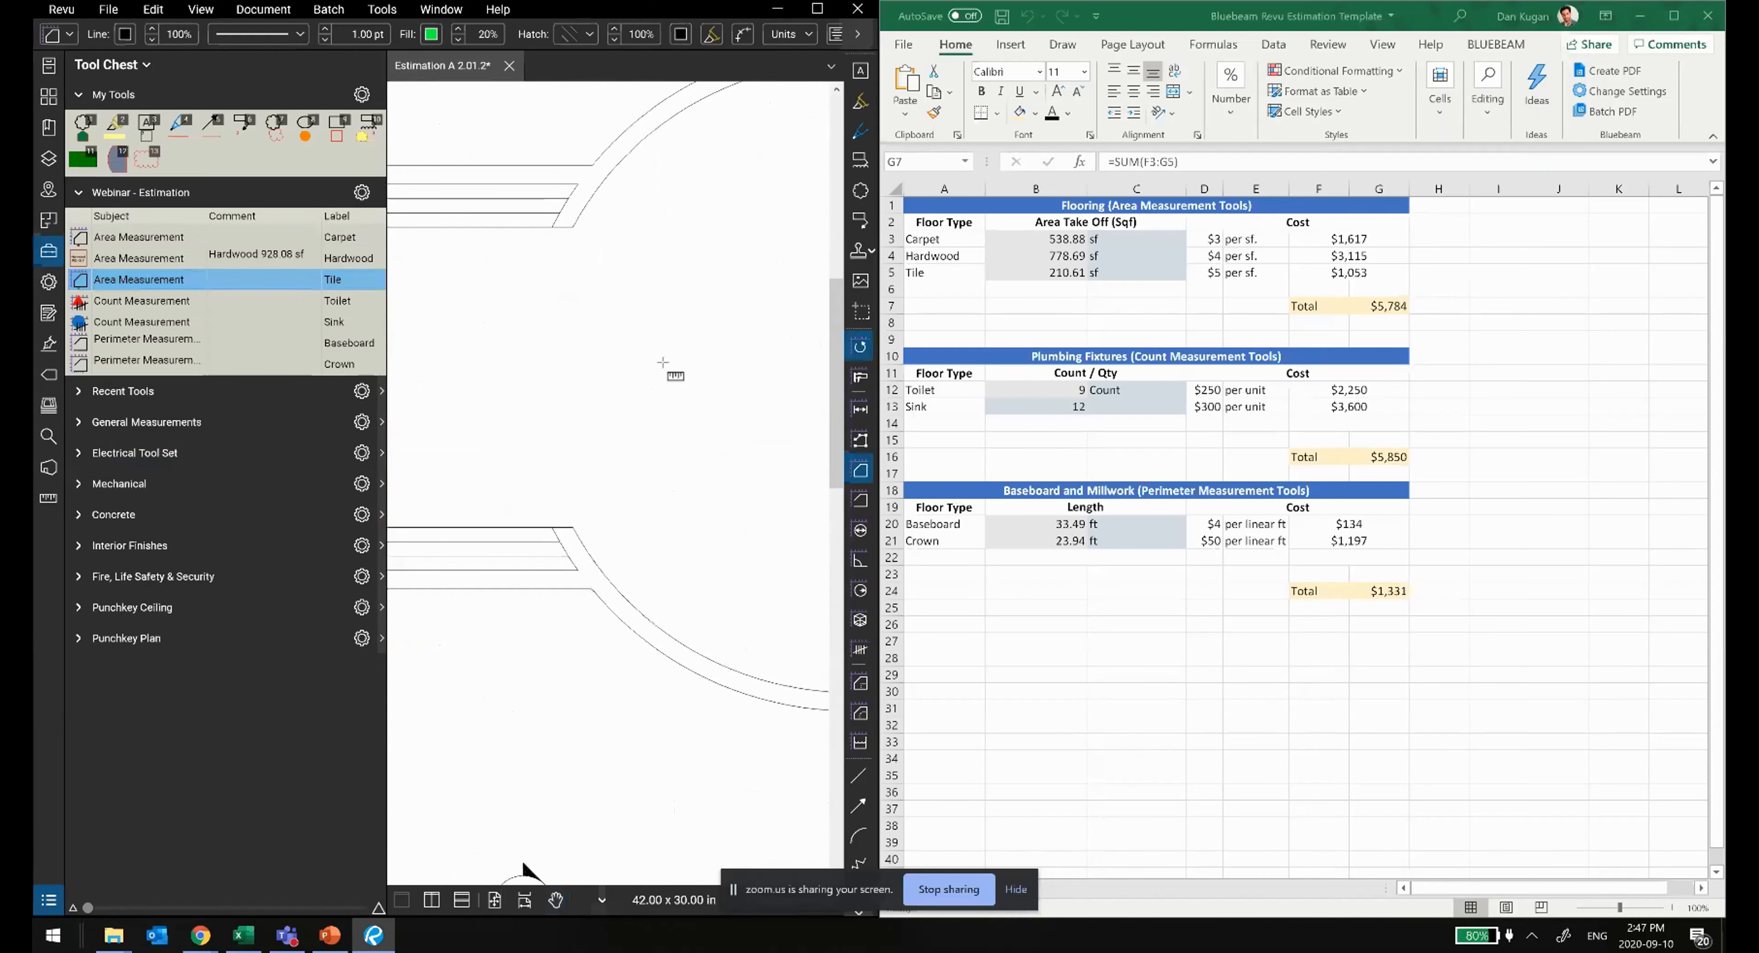
pyautogui.scroll(-3, 663, 362)
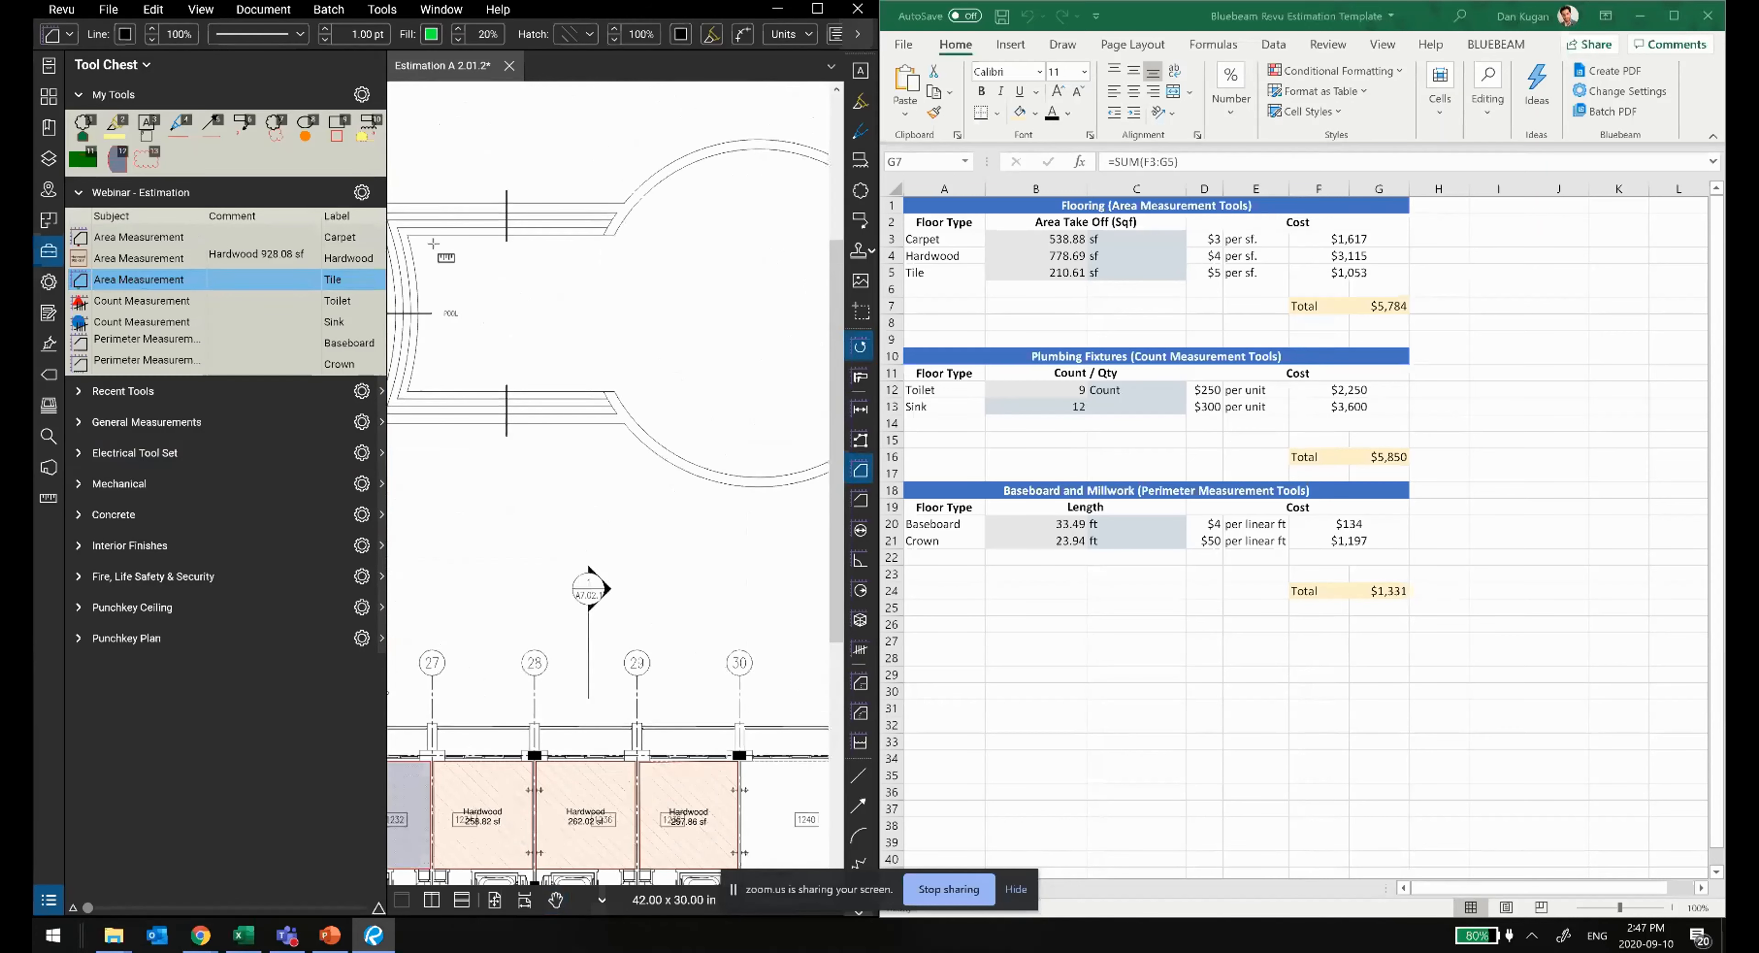
pyautogui.click(408, 235)
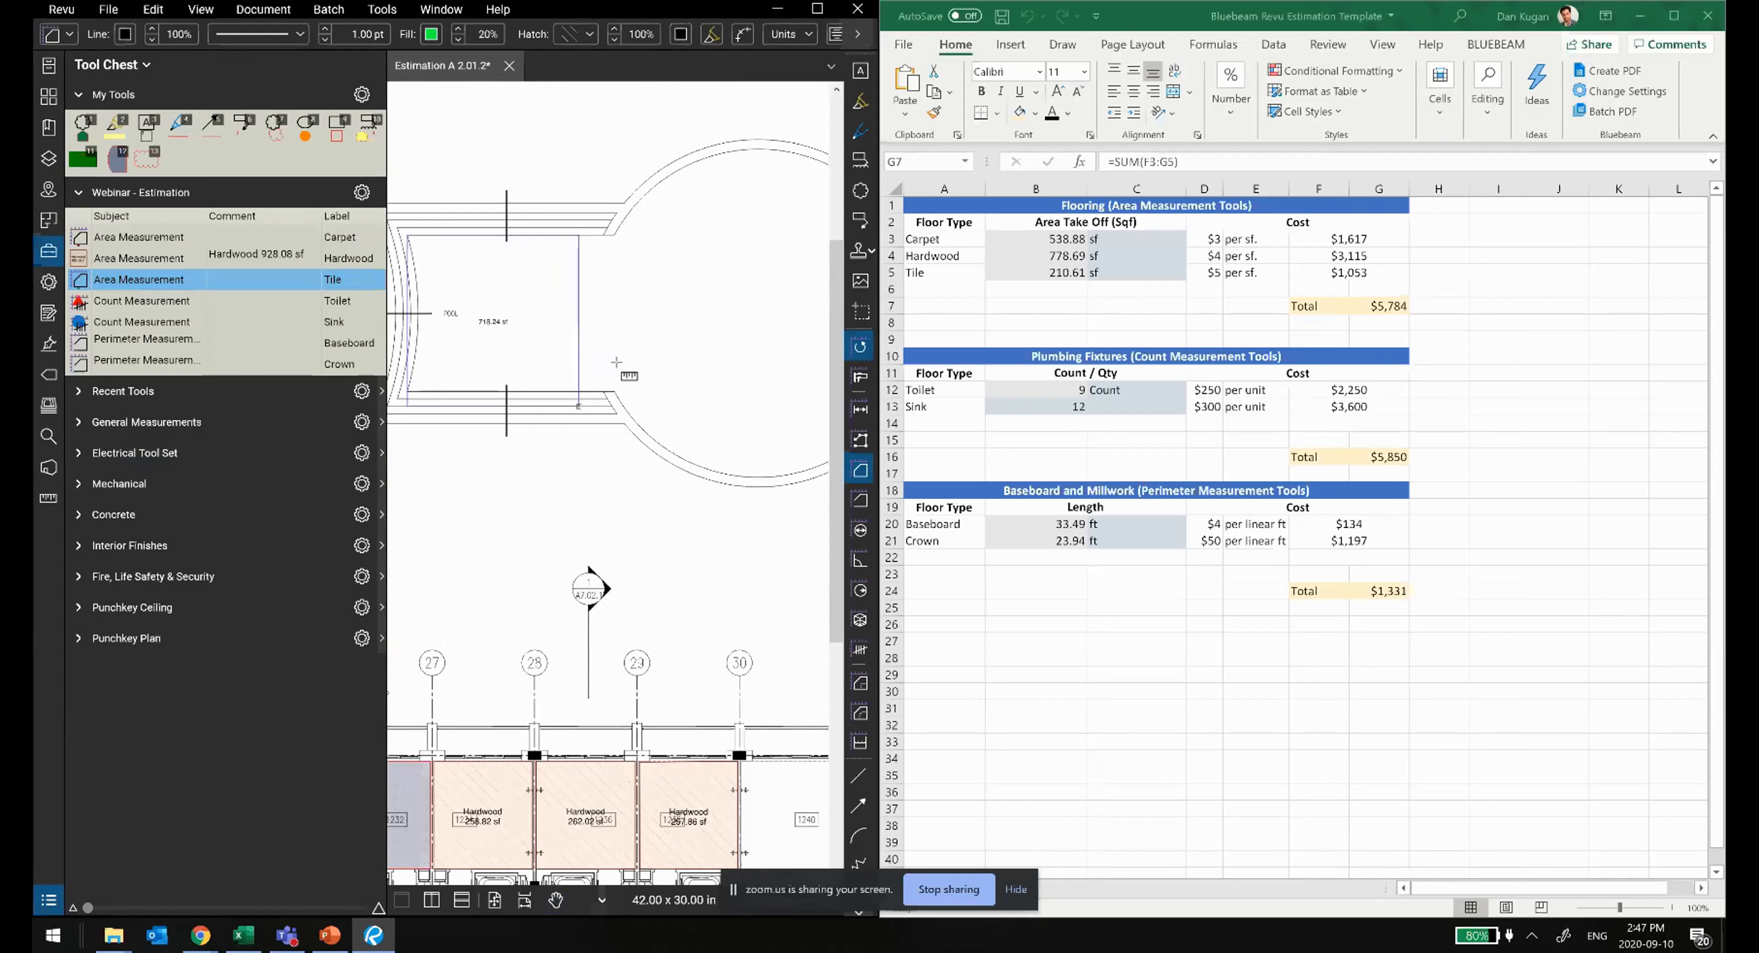
pyautogui.click(564, 391)
pyautogui.press('Return')
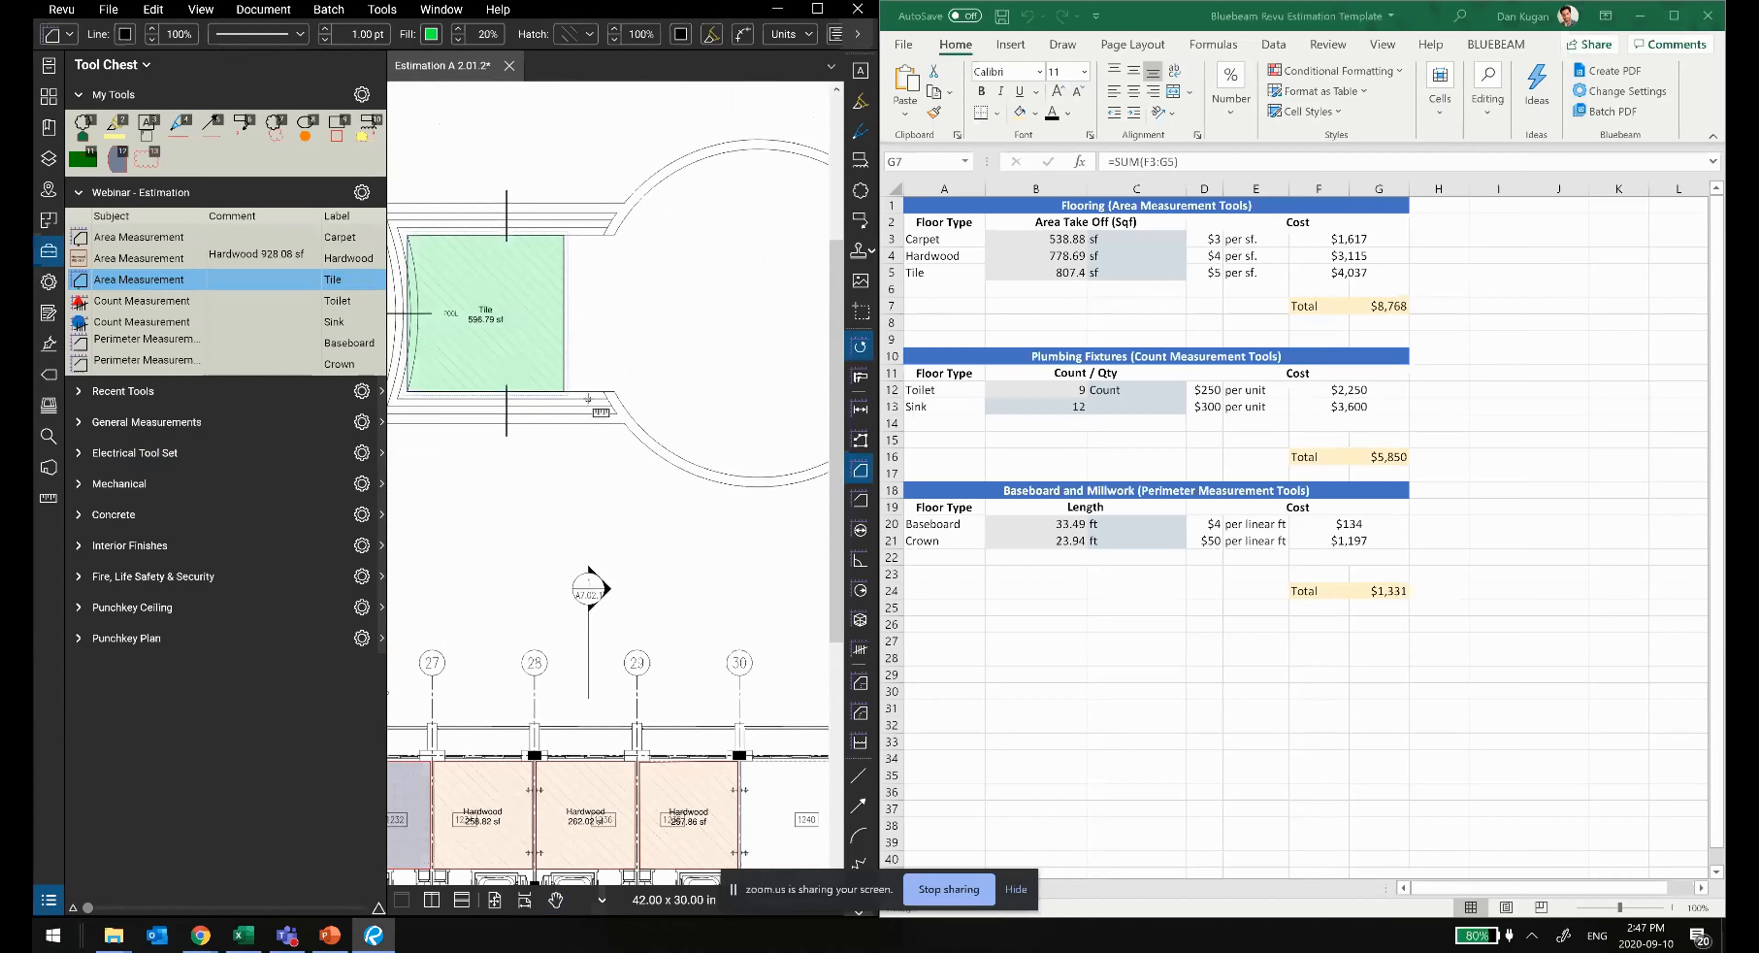
# Step: Add two control points near the middle of the pool Tile area's right edge
pyautogui.rightClick(565, 313)
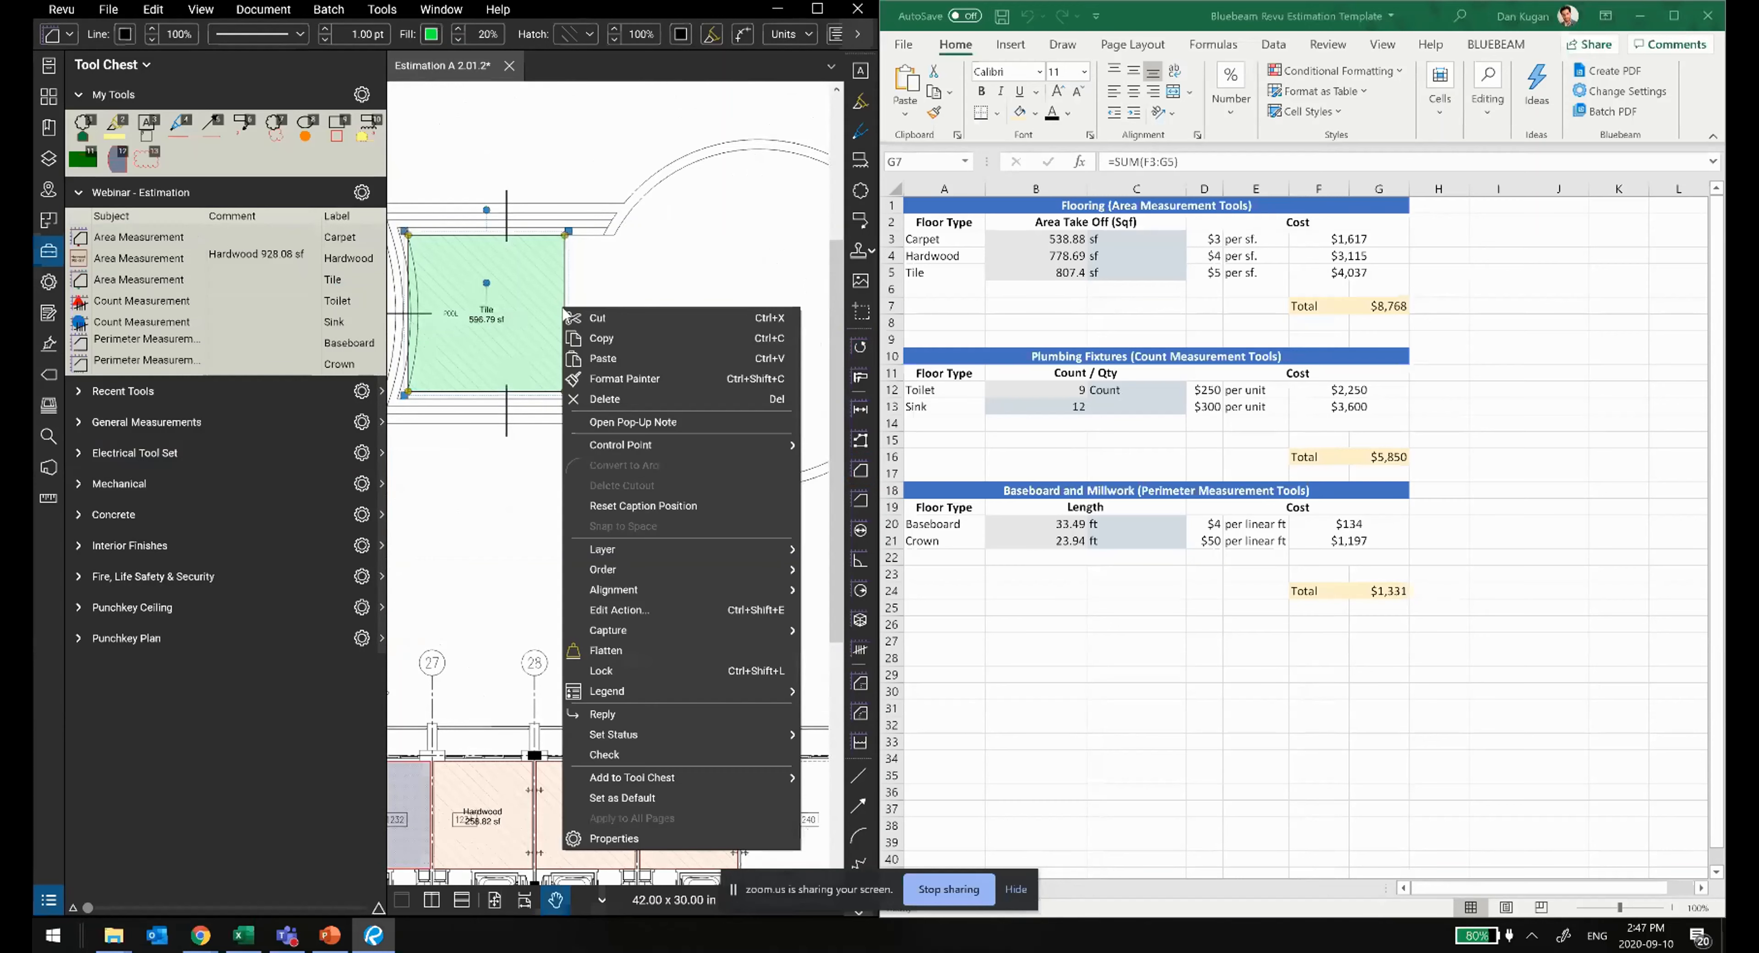
pyautogui.click(836, 445)
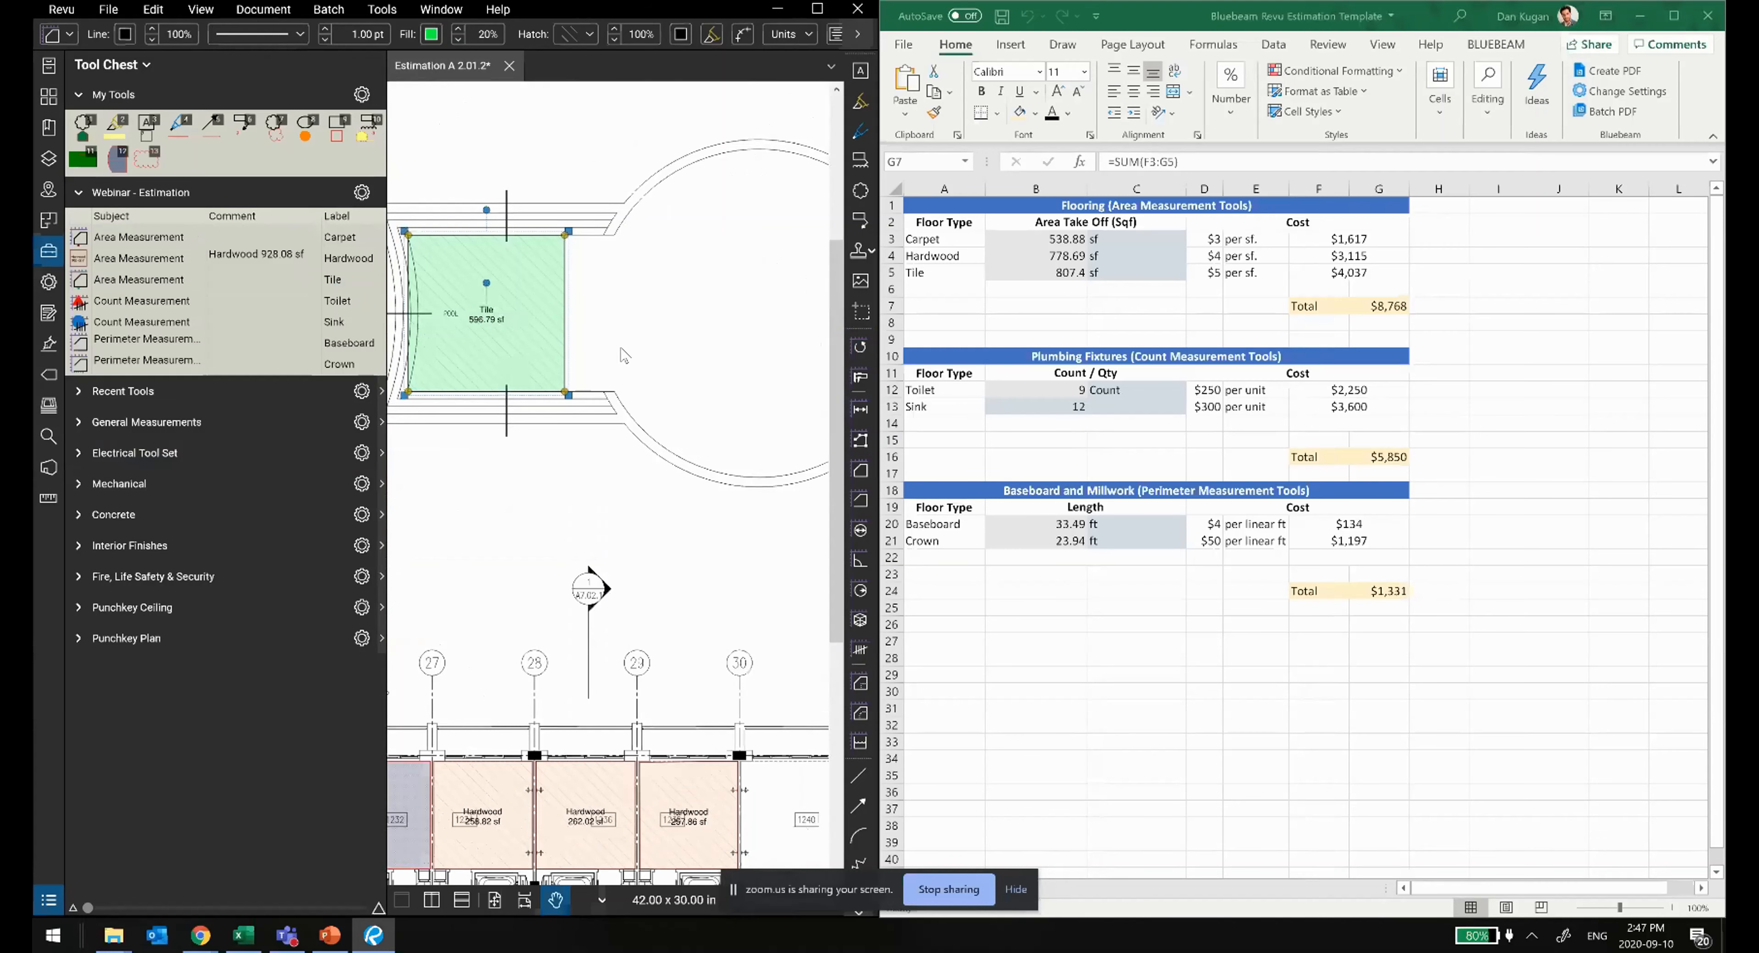
pyautogui.rightClick(569, 319)
pyautogui.moveTo(672, 477)
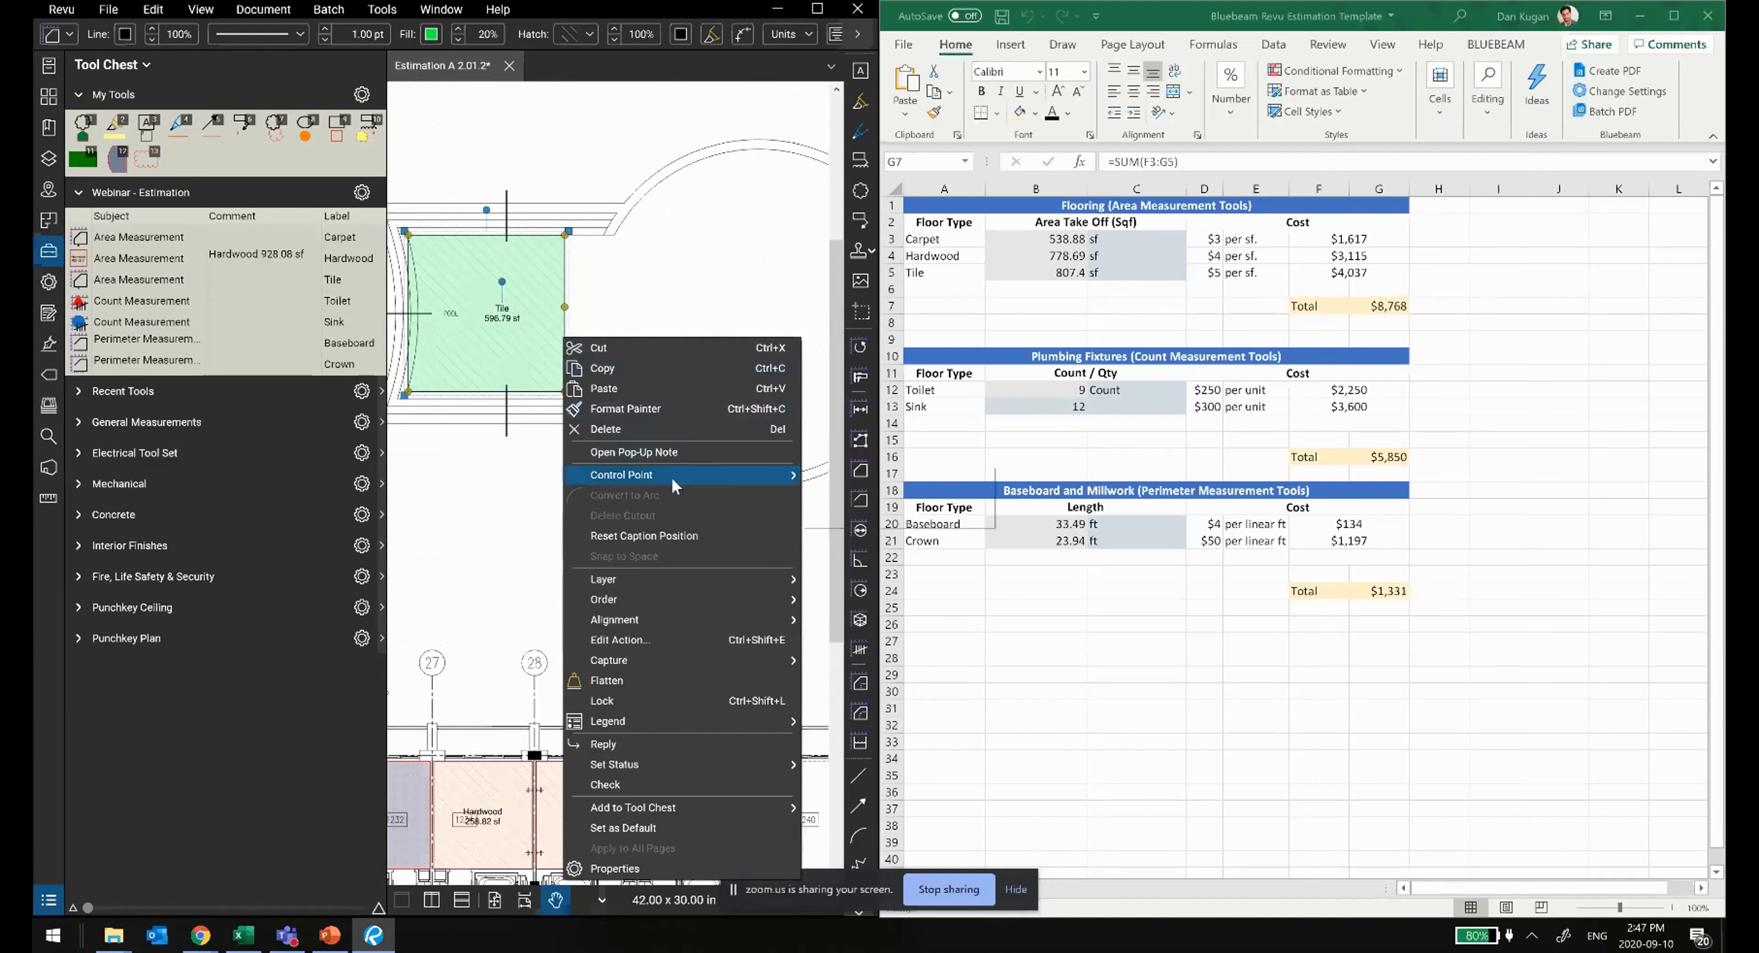
pyautogui.click(849, 476)
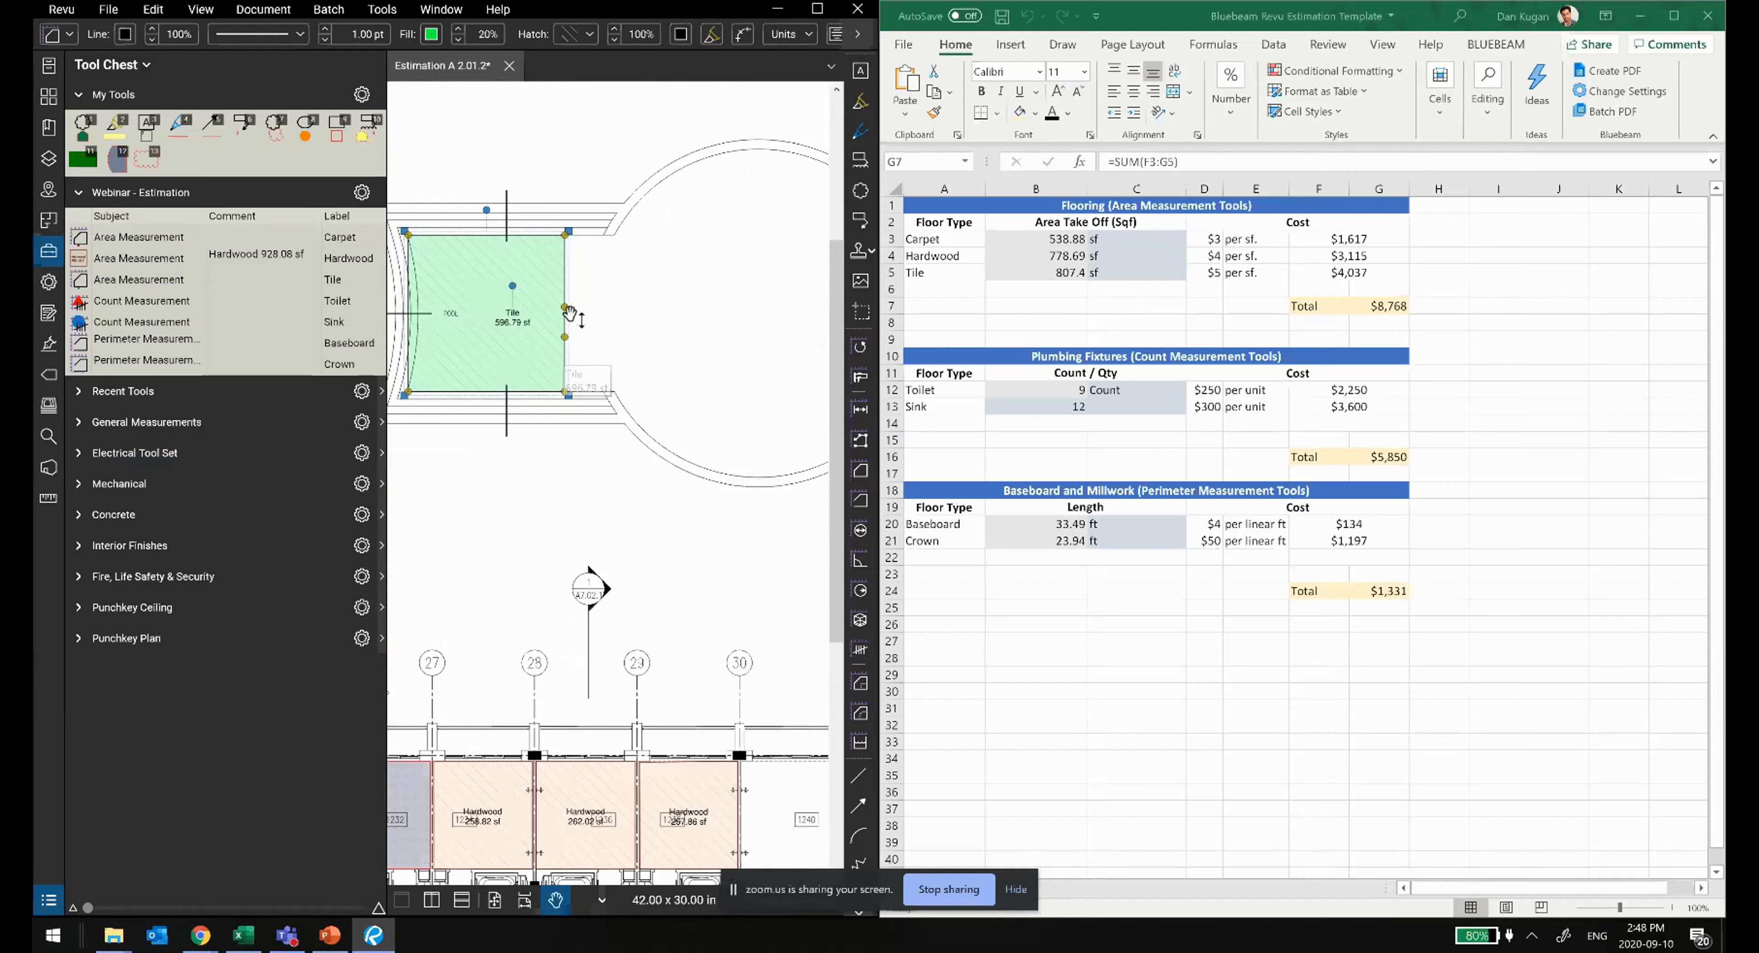
pyautogui.rightClick(564, 332)
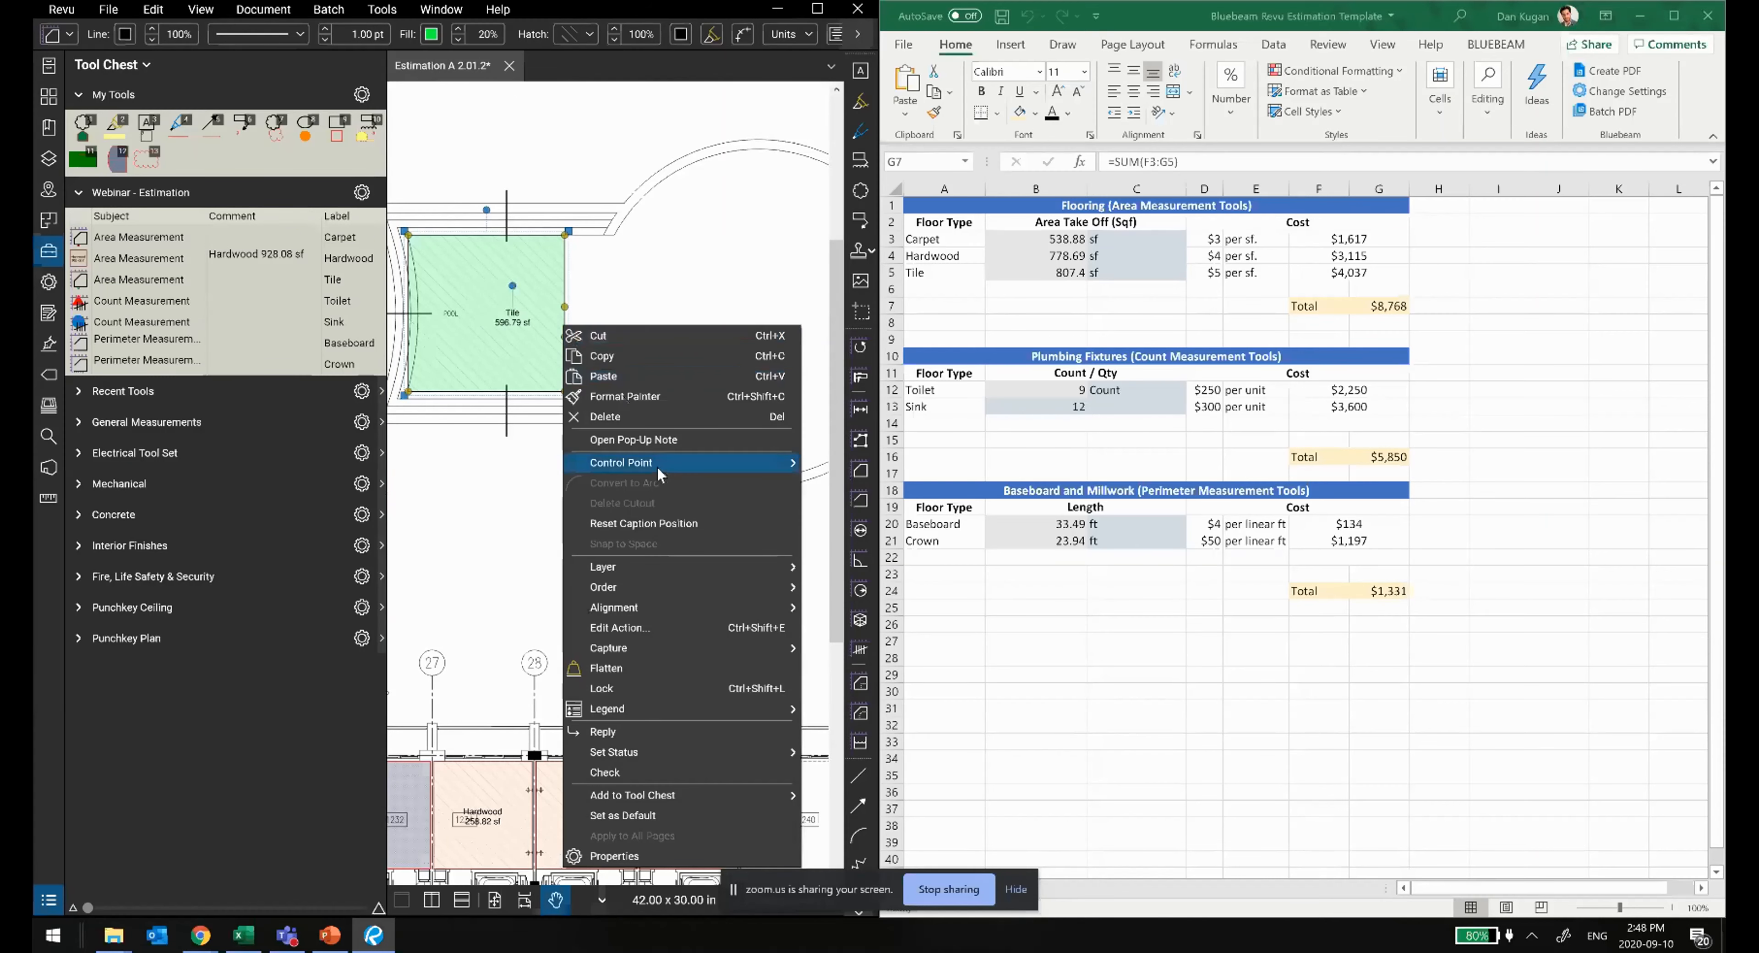
pyautogui.moveTo(657, 466)
pyautogui.click(846, 466)
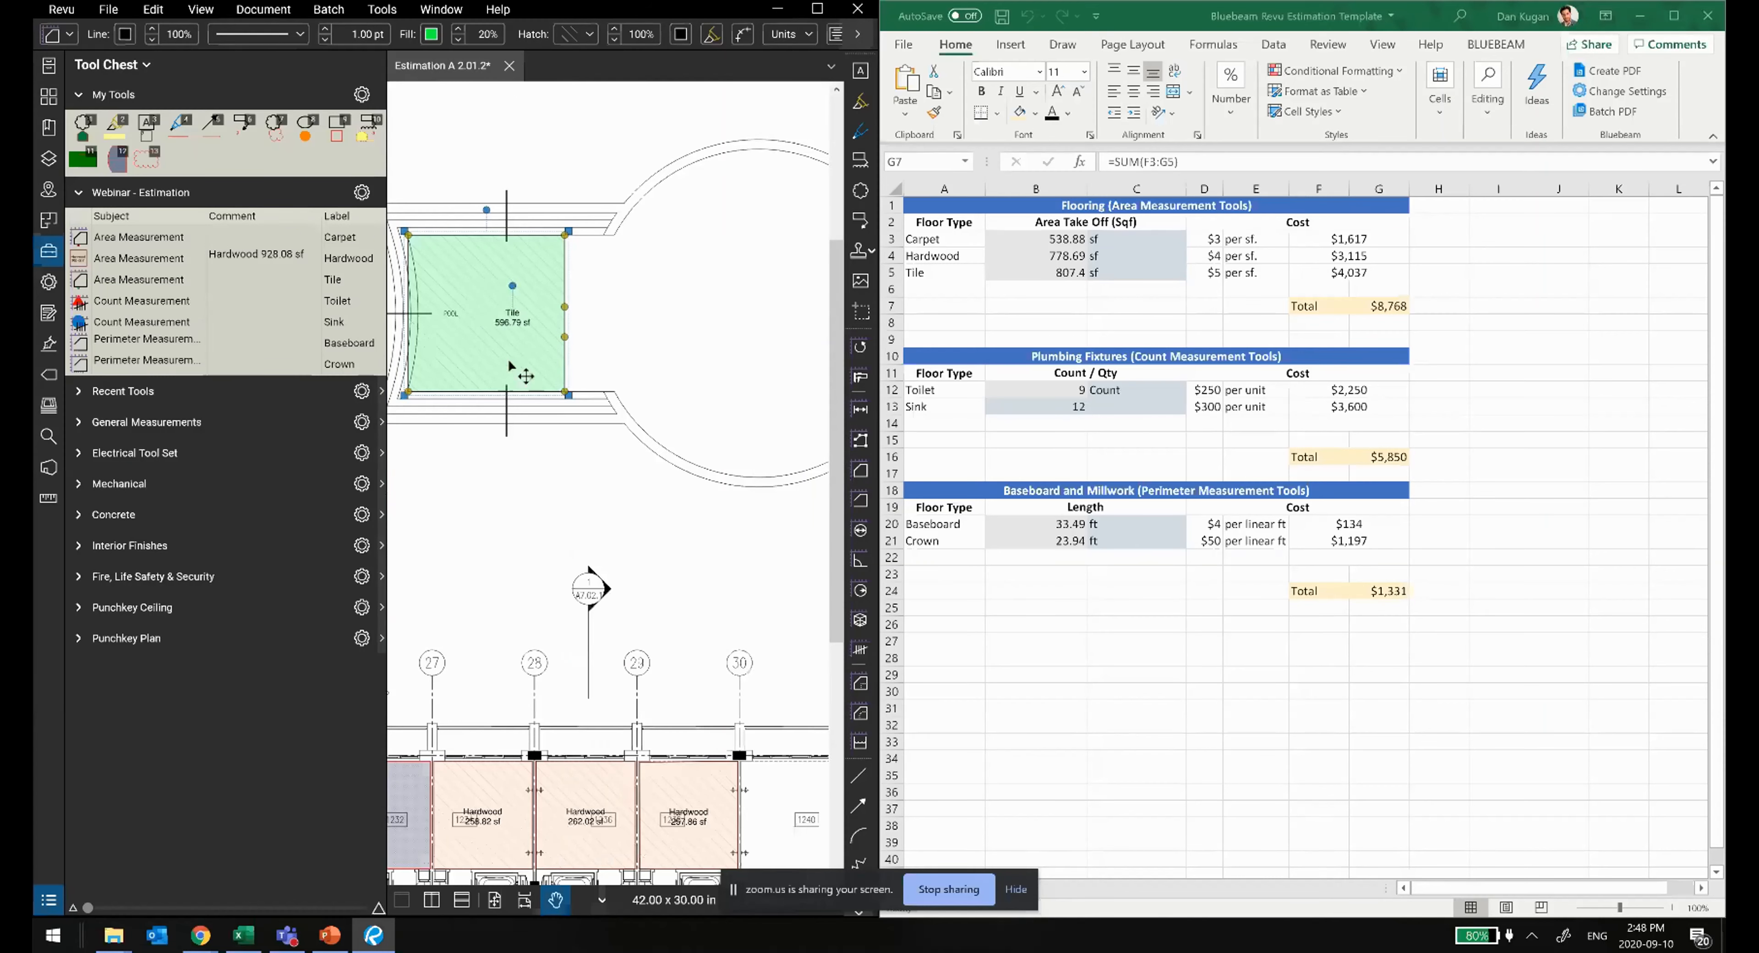
pyautogui.rightClick(567, 338)
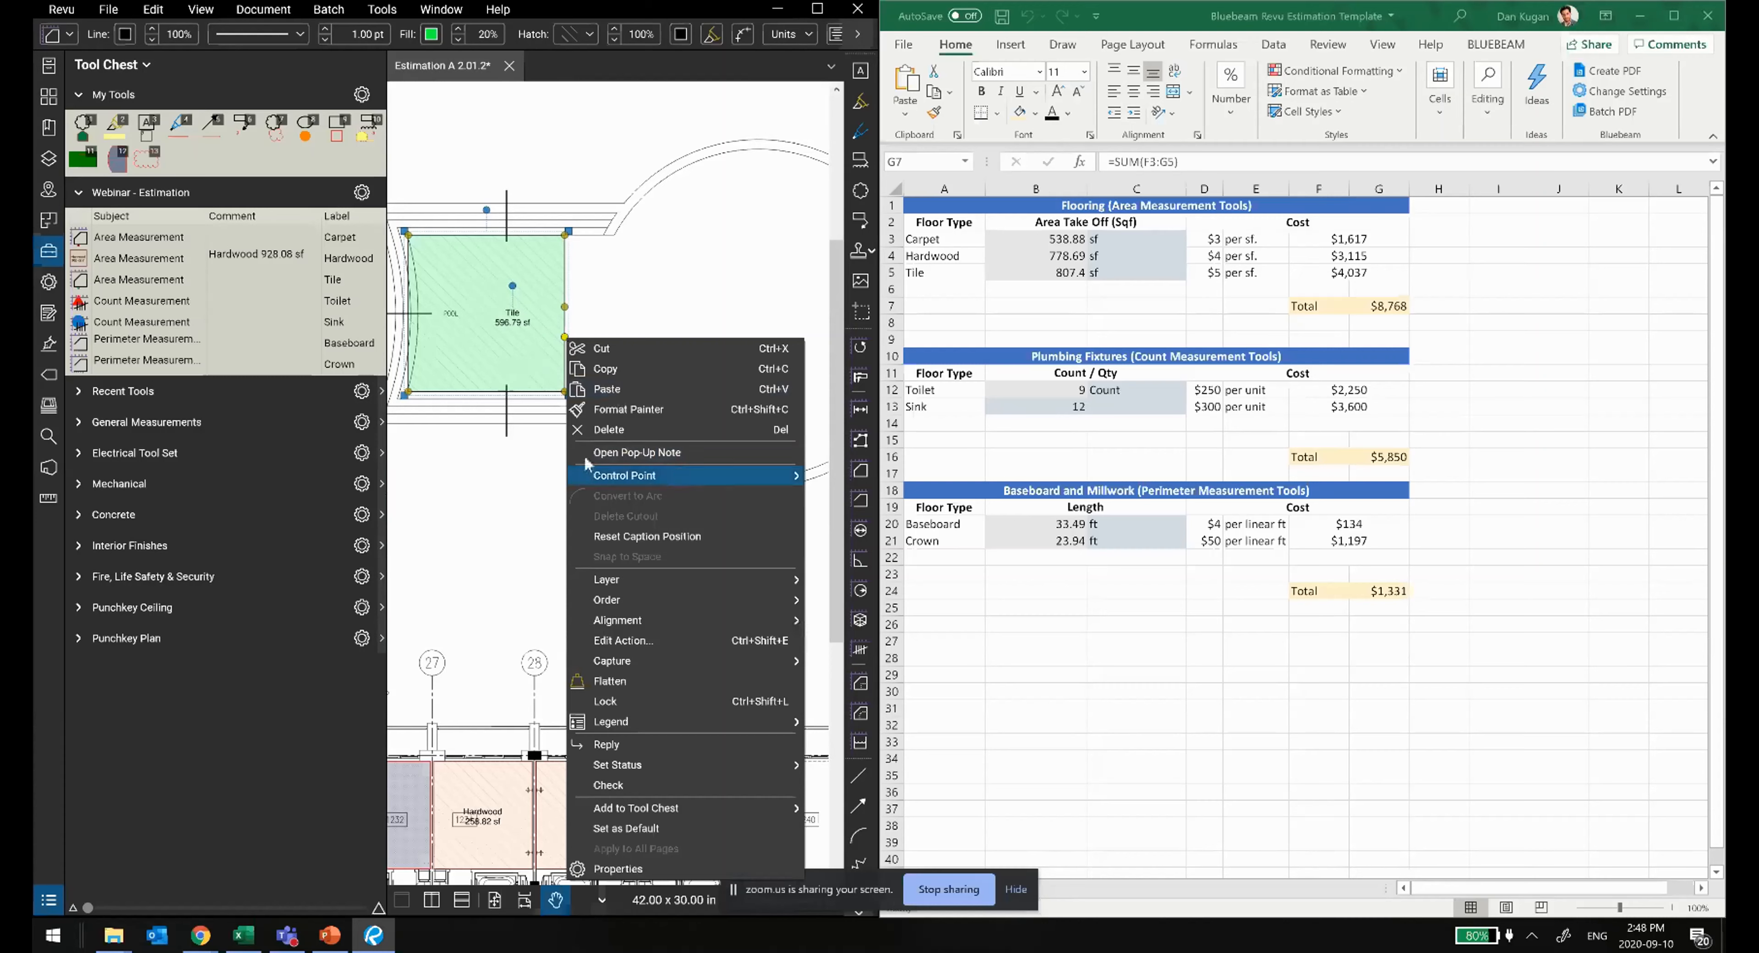
pyautogui.click(557, 391)
pyautogui.rightClick(570, 393)
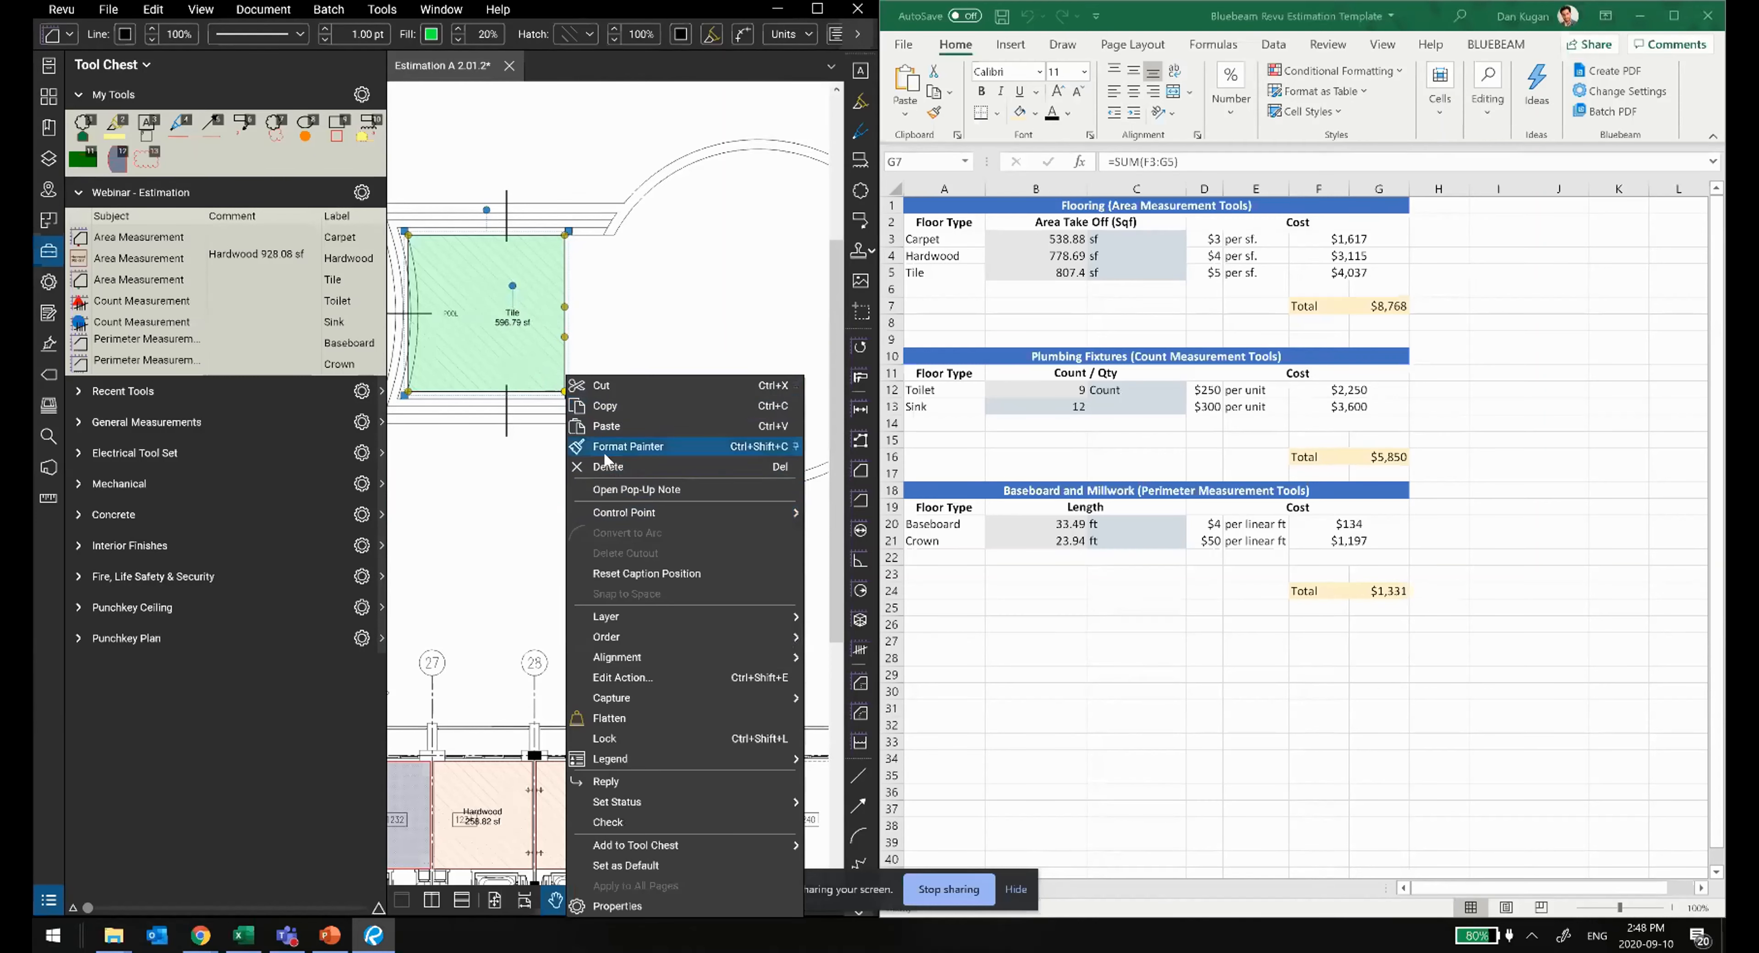
pyautogui.moveTo(606, 509)
pyautogui.press('Escape')
pyautogui.press('Escape')
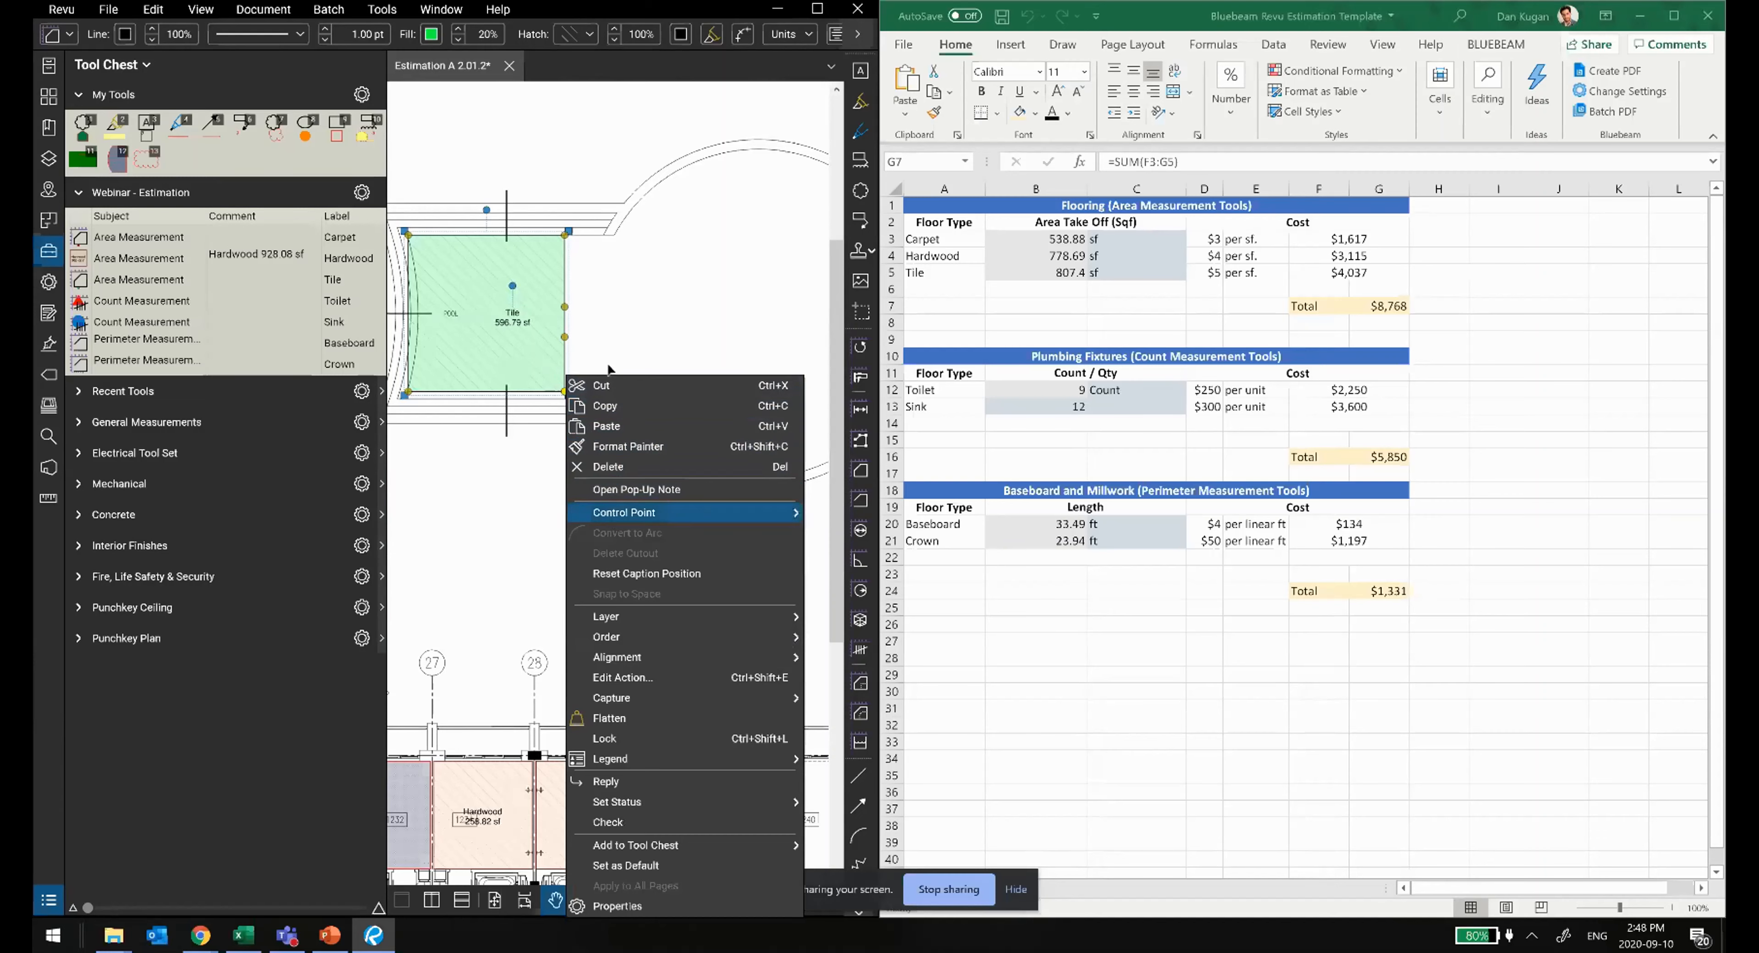
# Step: Add another control point farther down the pool Tile area's right edge
pyautogui.scroll(3, 607, 329)
pyautogui.scroll(2, 606, 331)
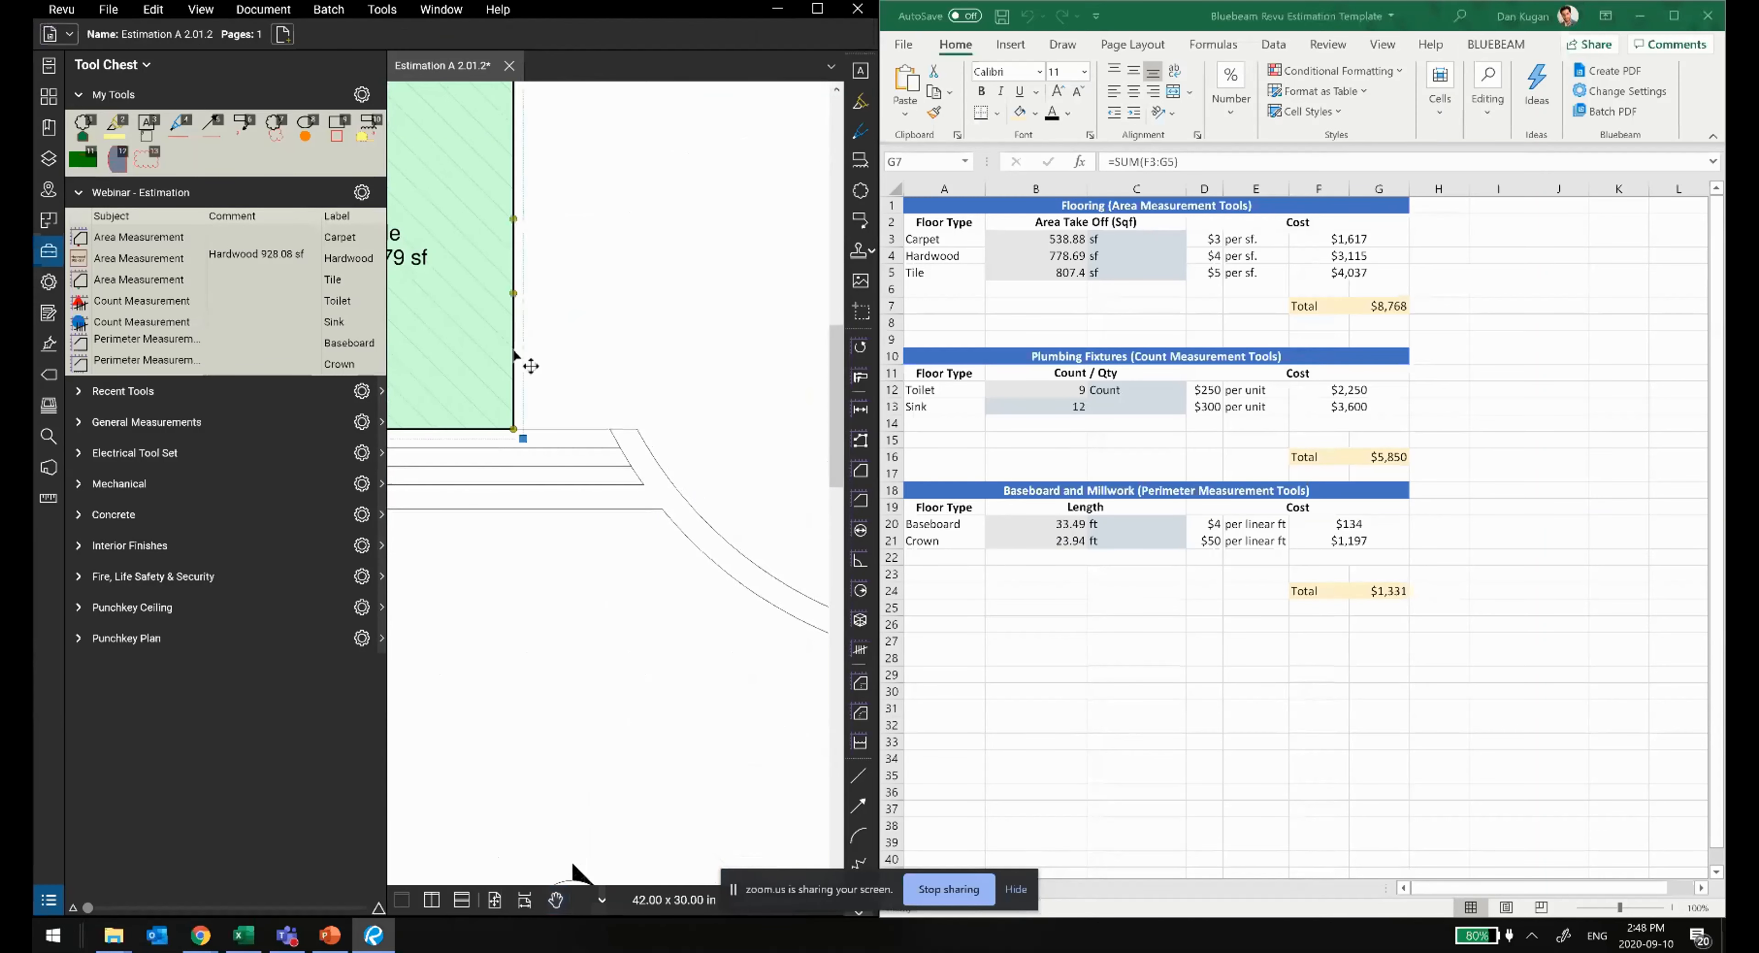
pyautogui.rightClick(517, 352)
pyautogui.moveTo(573, 486)
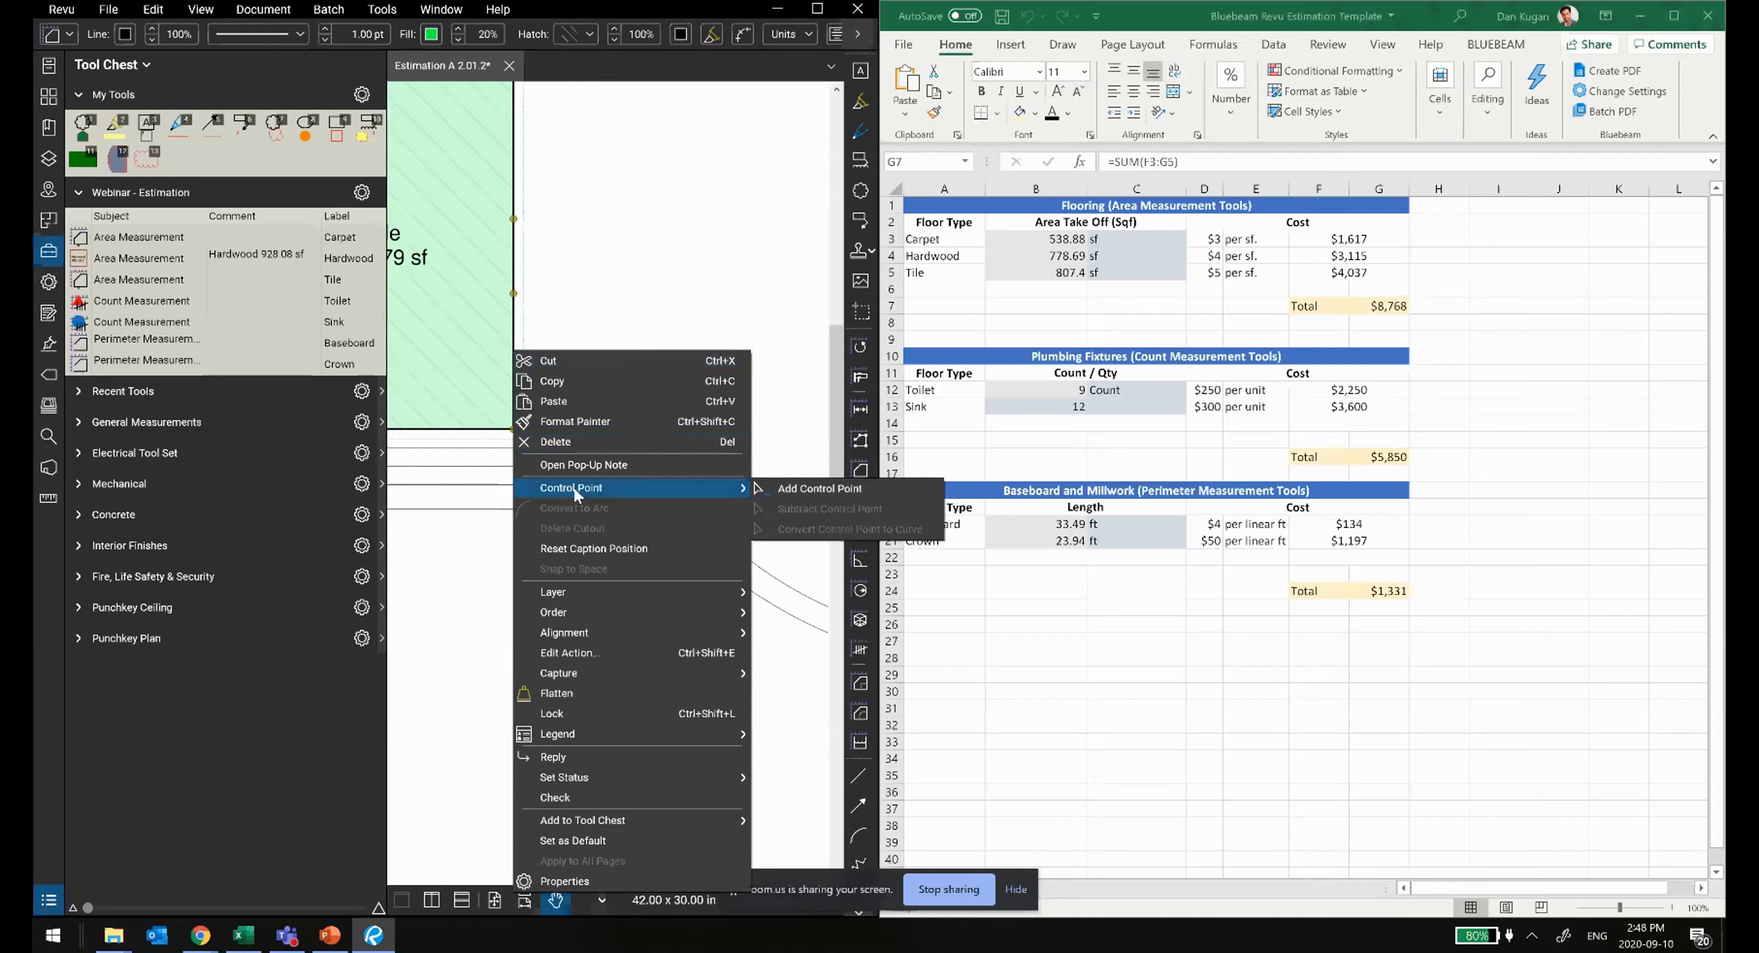
pyautogui.click(790, 490)
pyautogui.rightClick(518, 296)
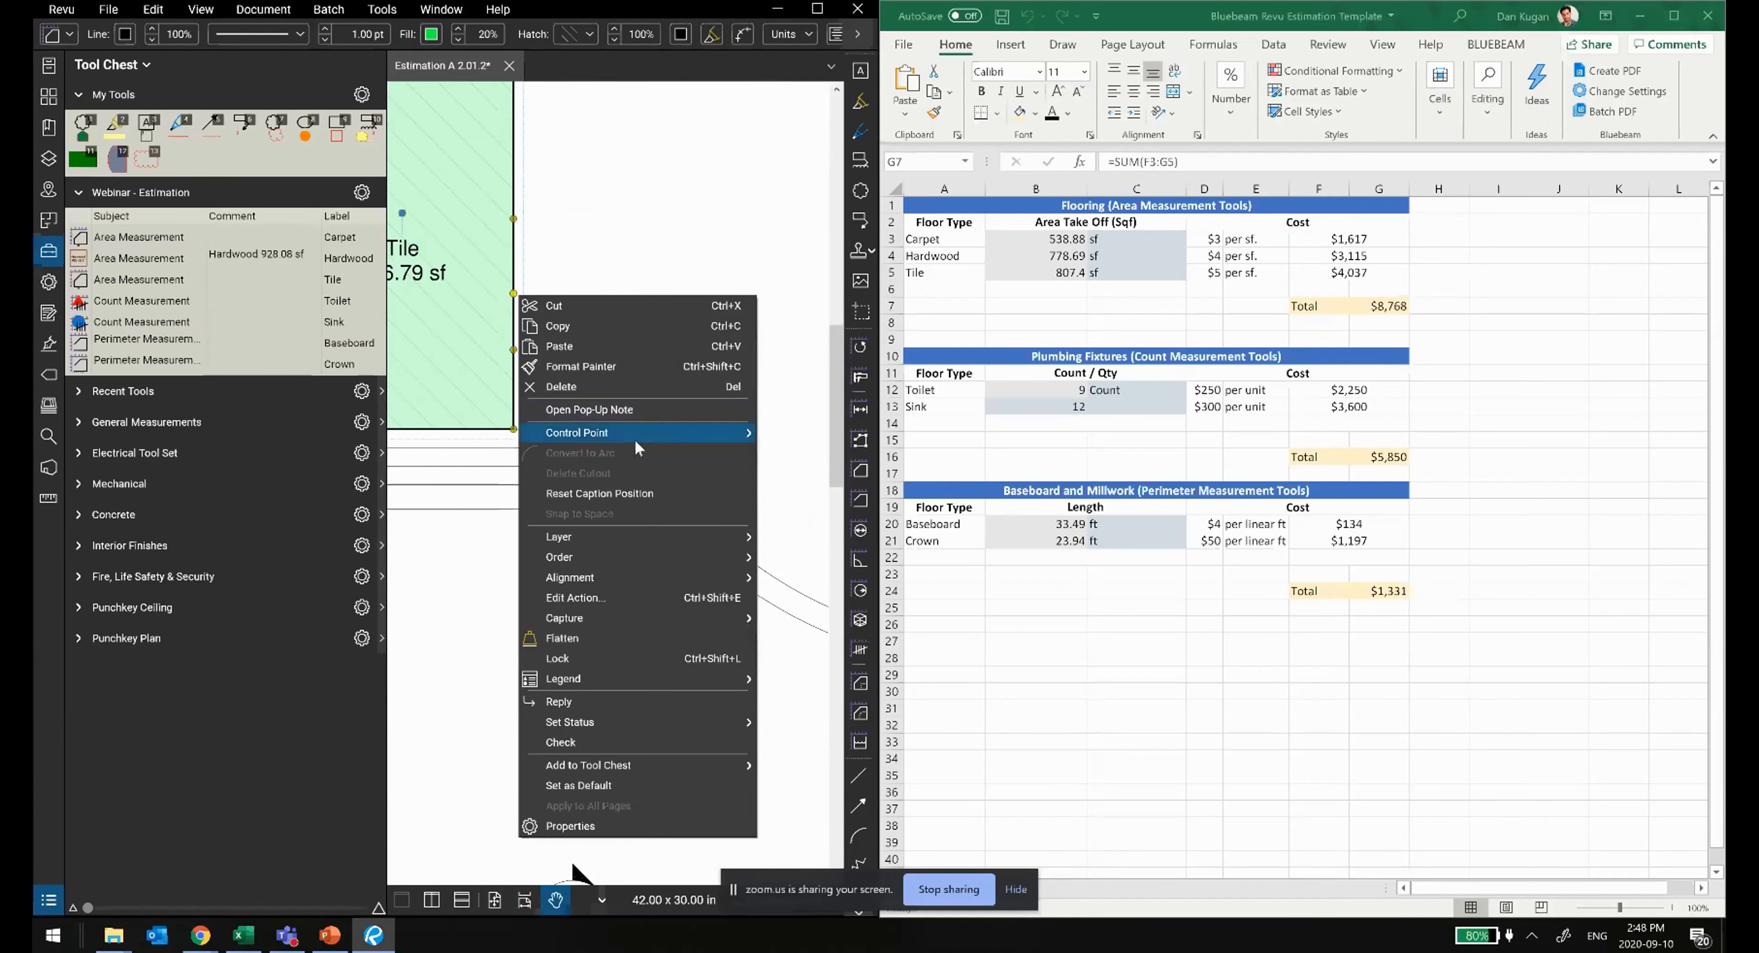
pyautogui.press('Escape')
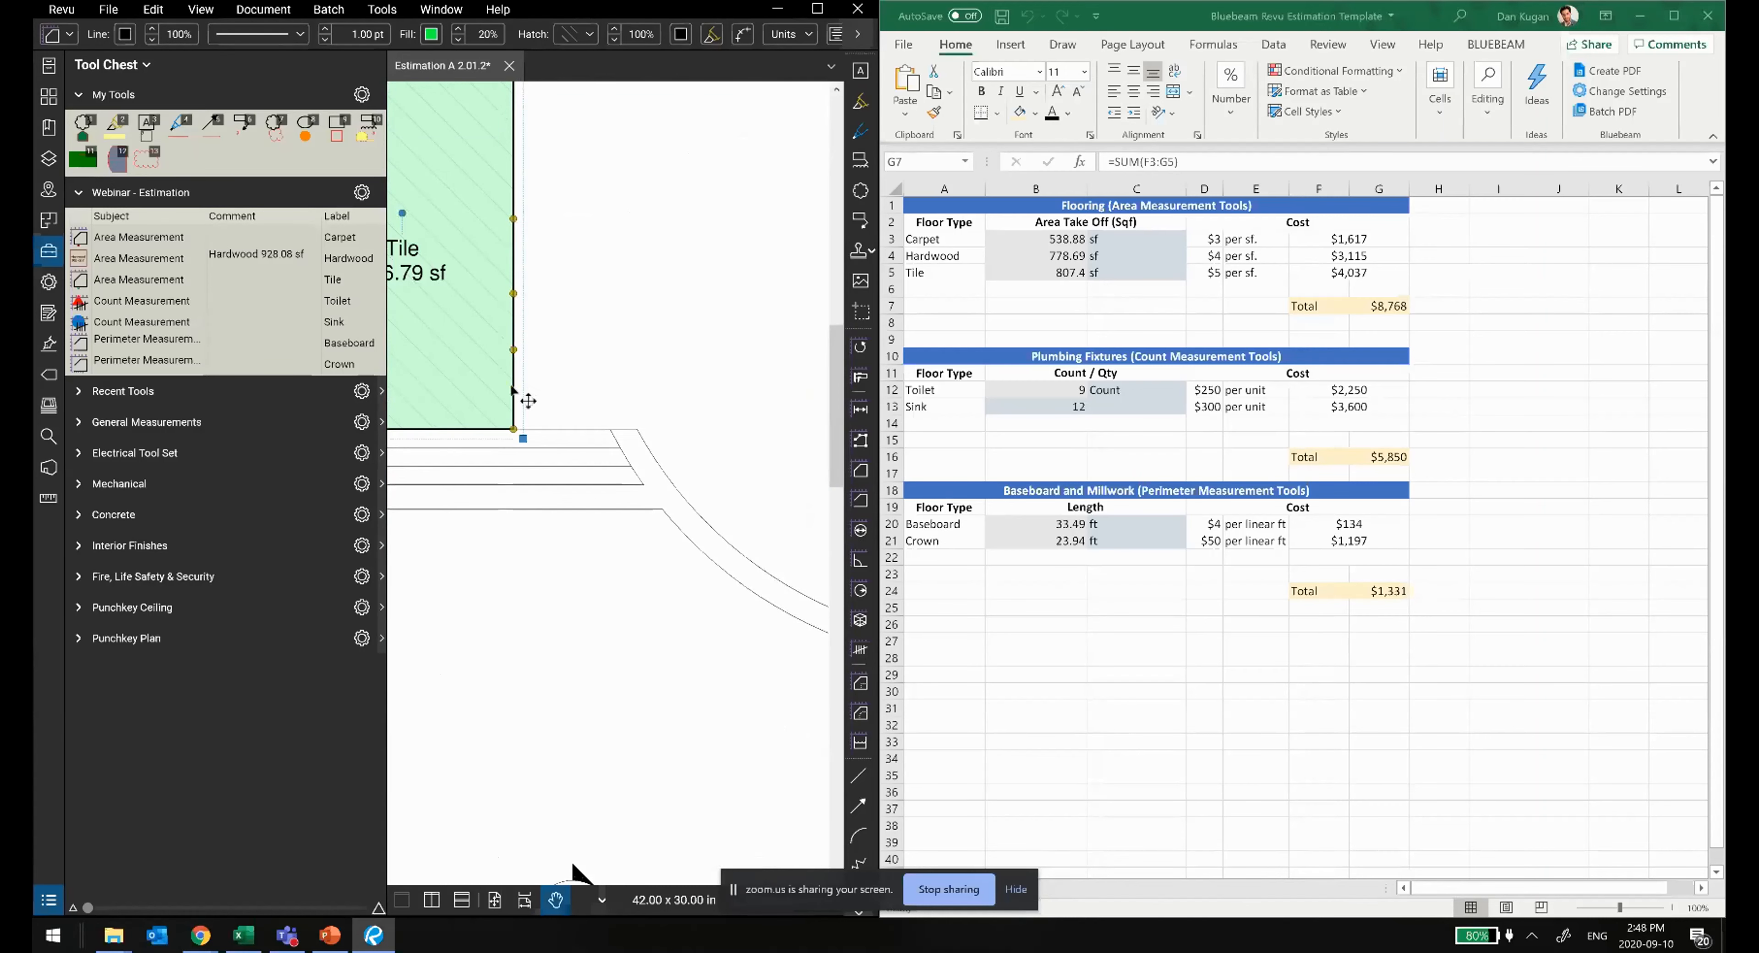
pyautogui.rightClick(513, 376)
pyautogui.press('Escape')
pyautogui.rightClick(512, 349)
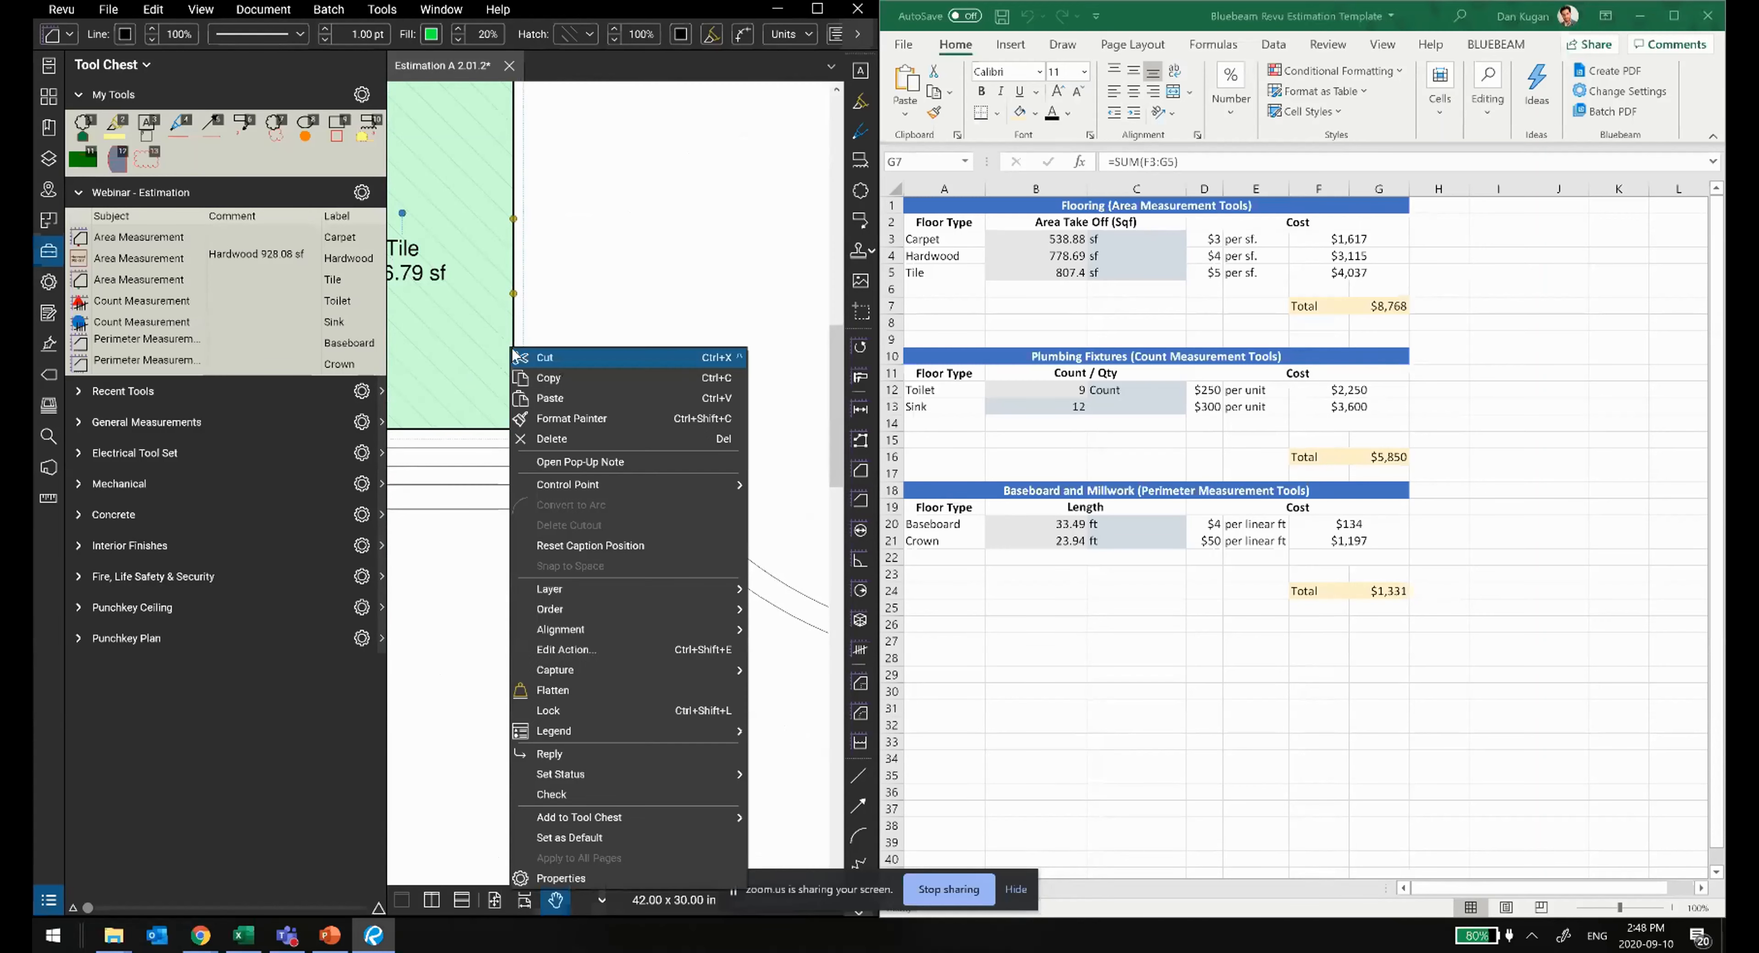
pyautogui.press('Escape')
pyautogui.rightClick(512, 432)
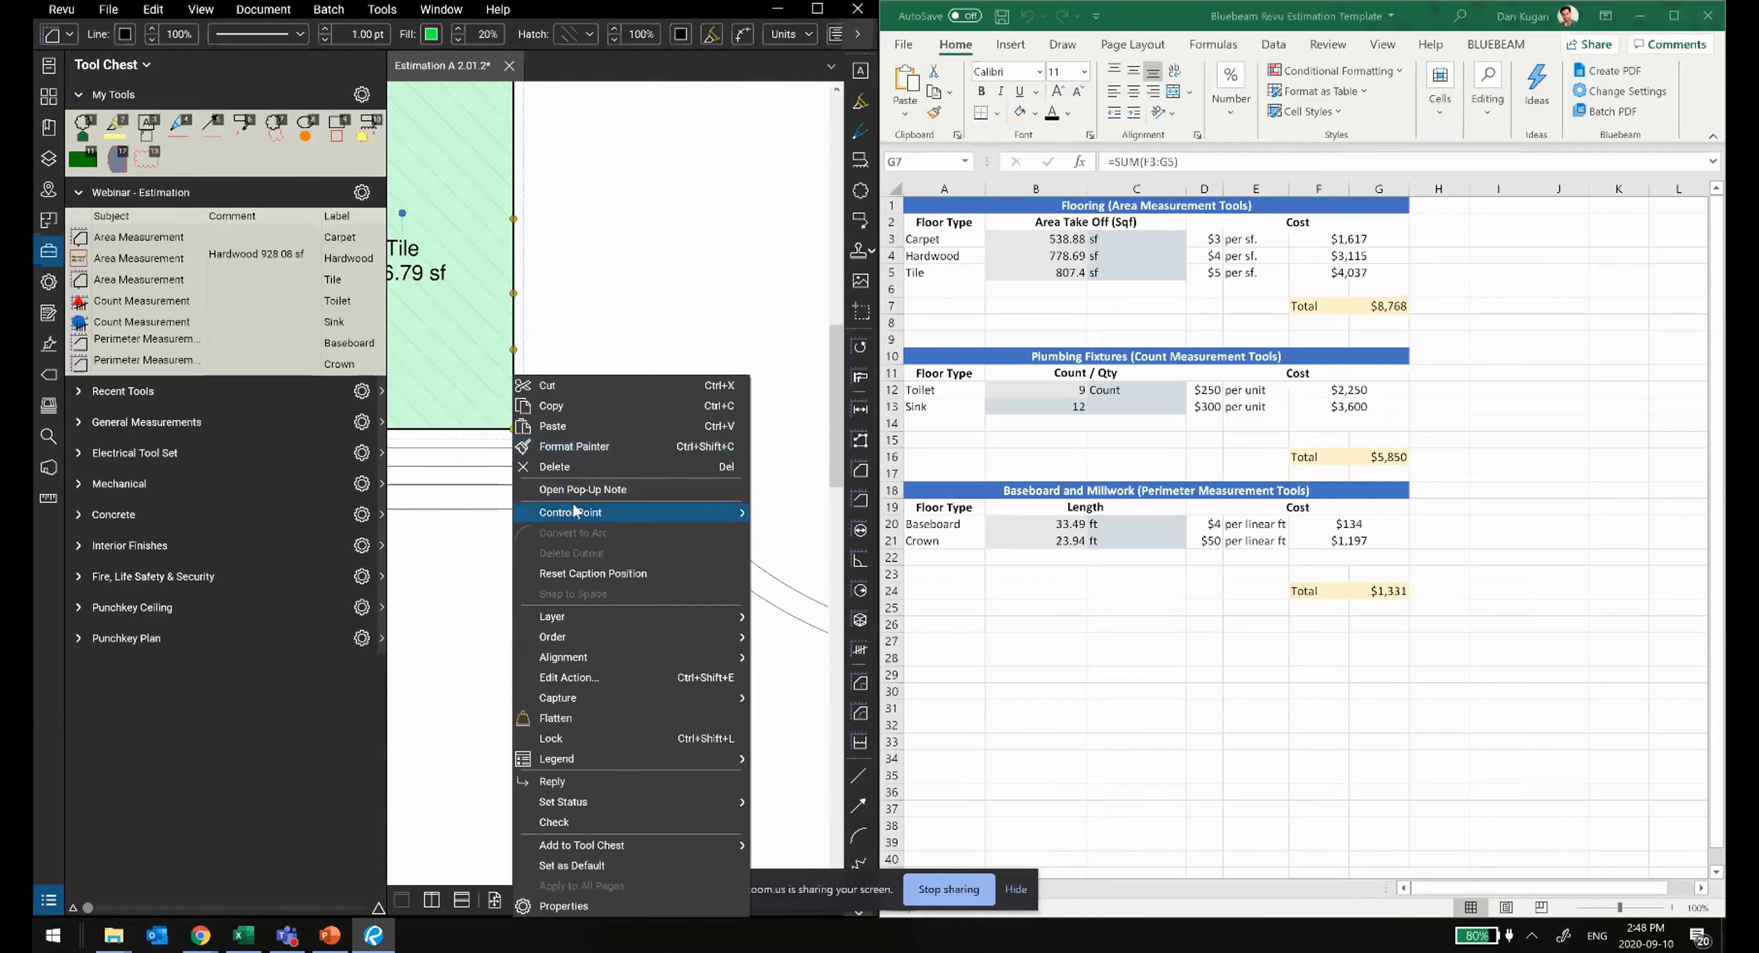
# Step: Add a control point along the bottom edge of the pool Tile area
pyautogui.moveTo(608, 512)
pyautogui.moveTo(482, 532); pyautogui.dragTo(782, 557)
pyautogui.rightClick(697, 456)
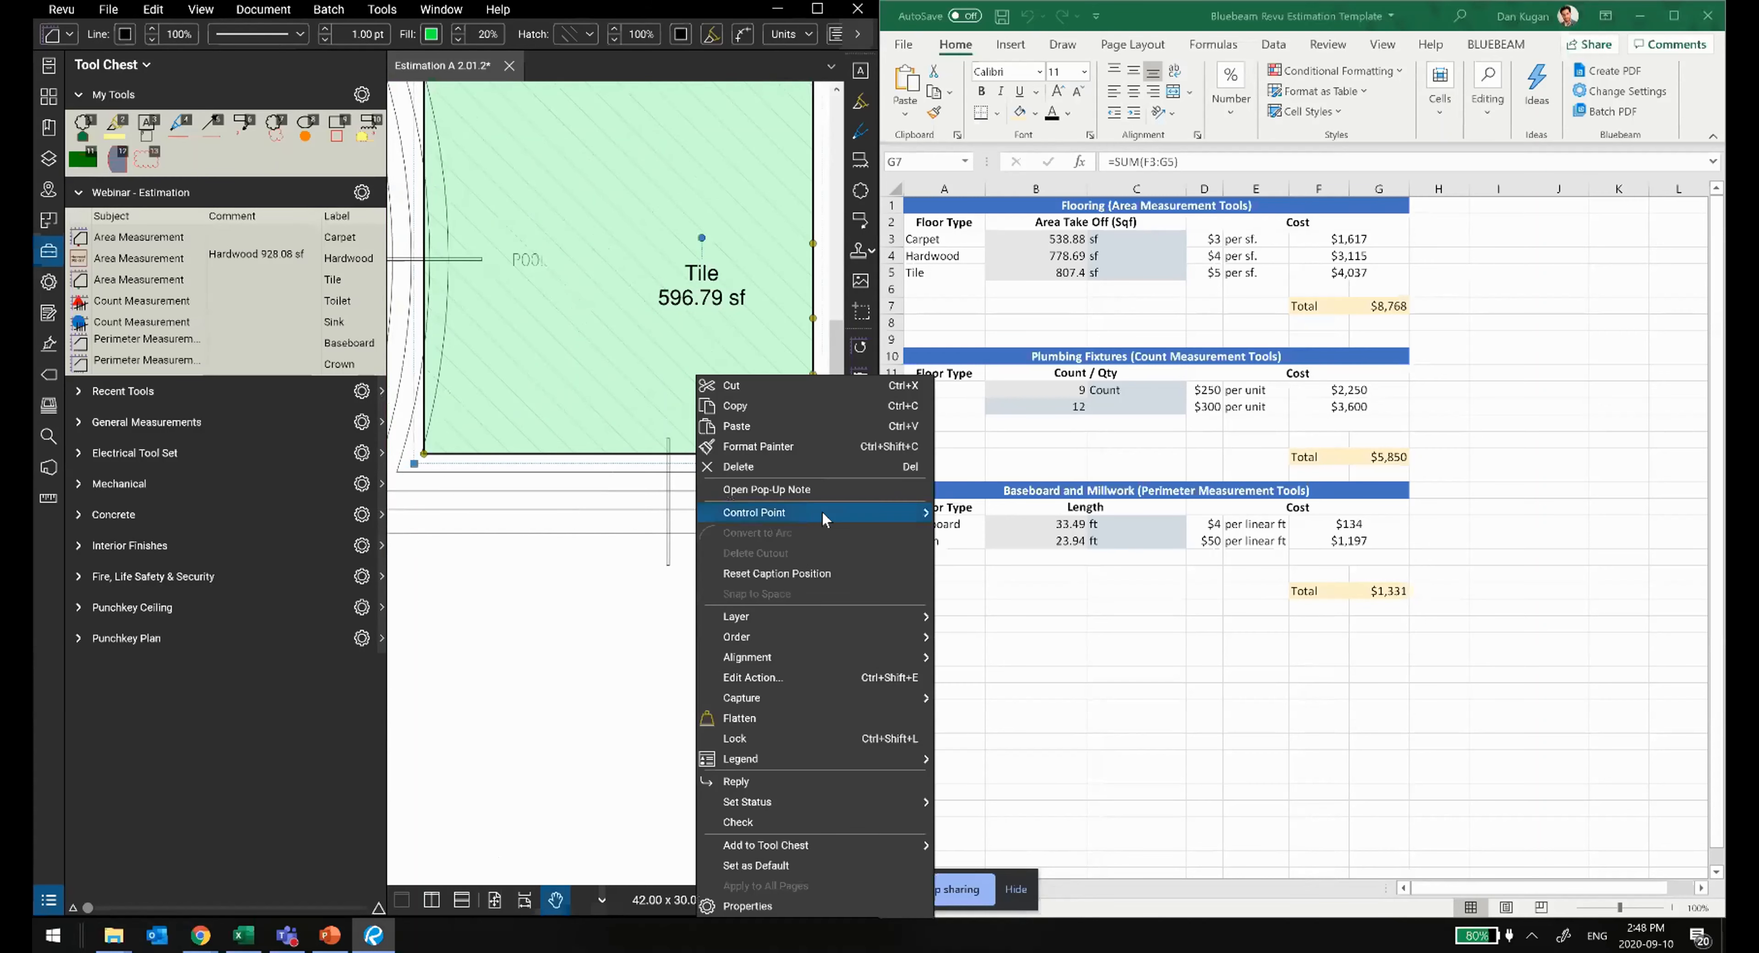
pyautogui.moveTo(823, 513)
pyautogui.click(997, 518)
pyautogui.moveTo(765, 502); pyautogui.dragTo(601, 502)
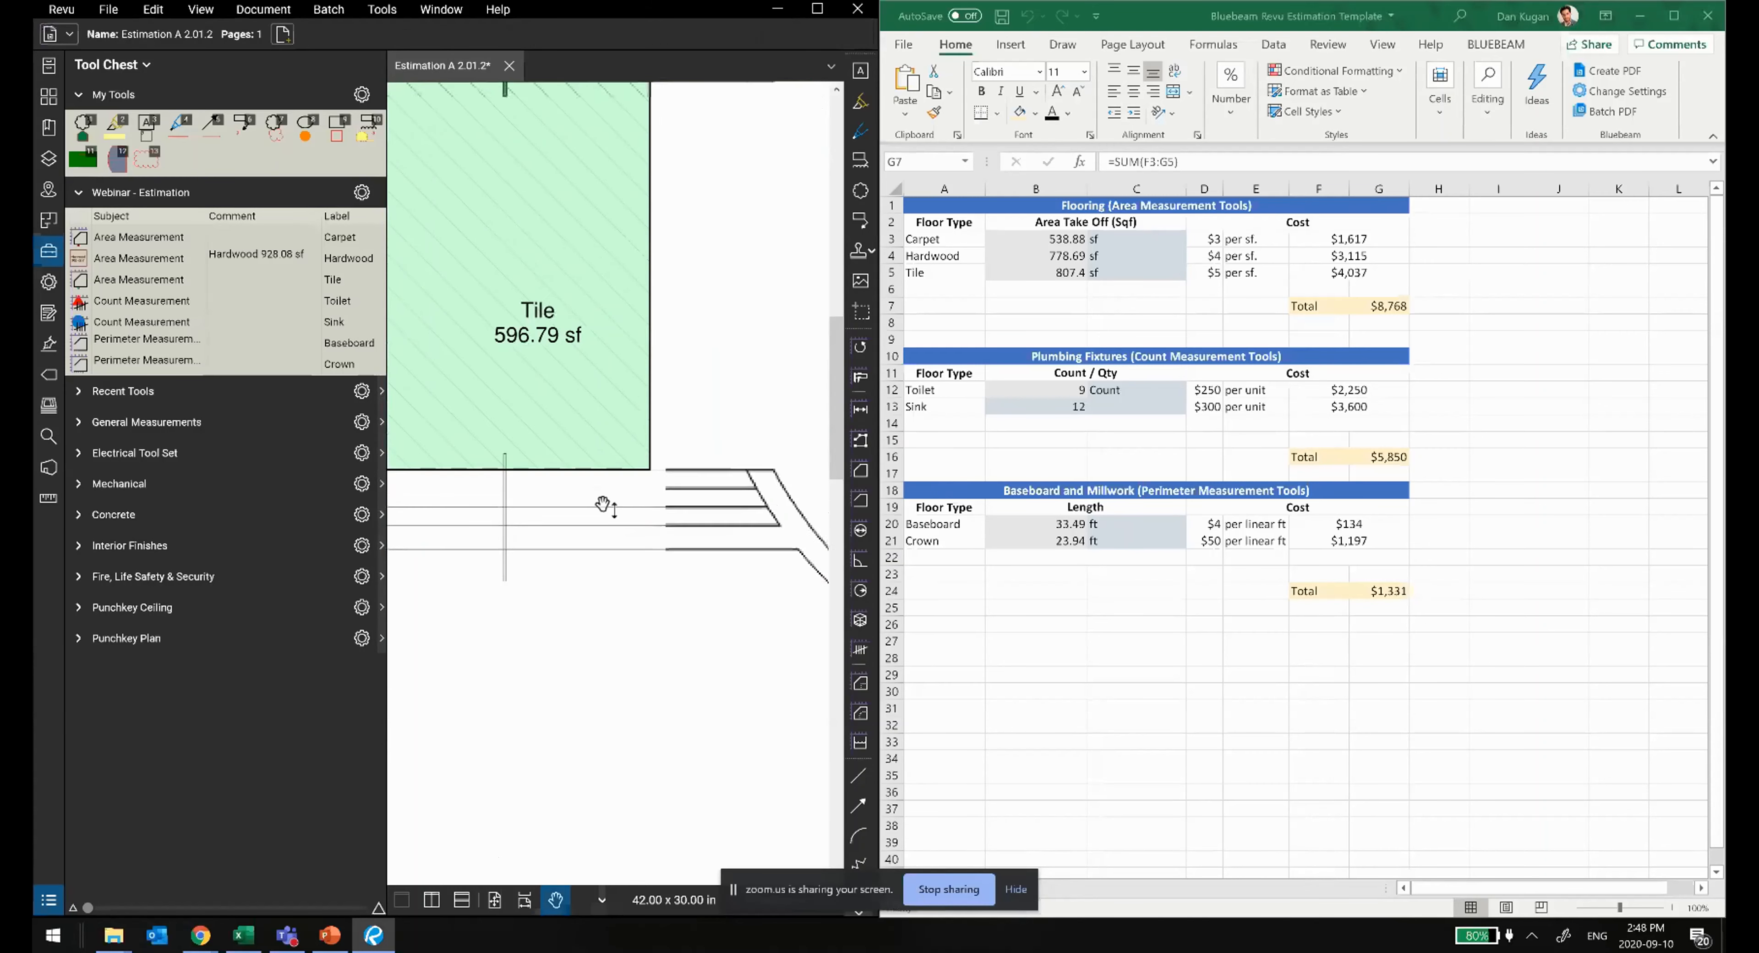
pyautogui.click(652, 425)
pyautogui.rightClick(647, 426)
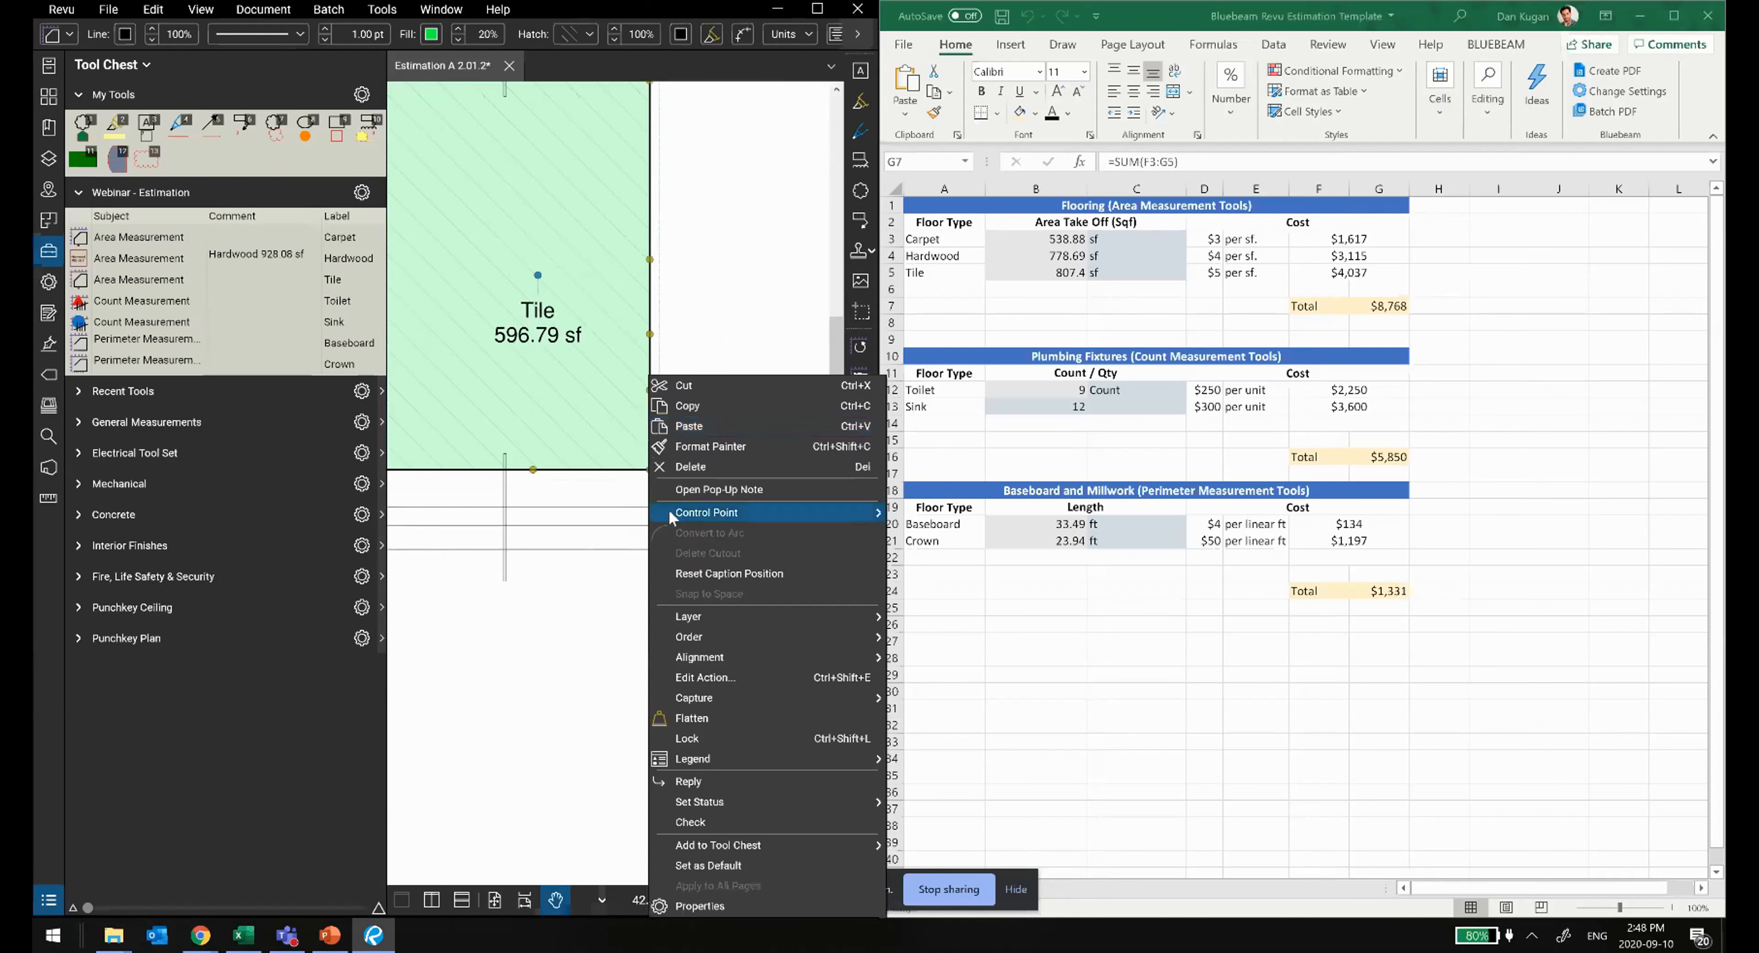
pyautogui.click(634, 481)
pyautogui.click(649, 471)
pyautogui.rightClick(647, 471)
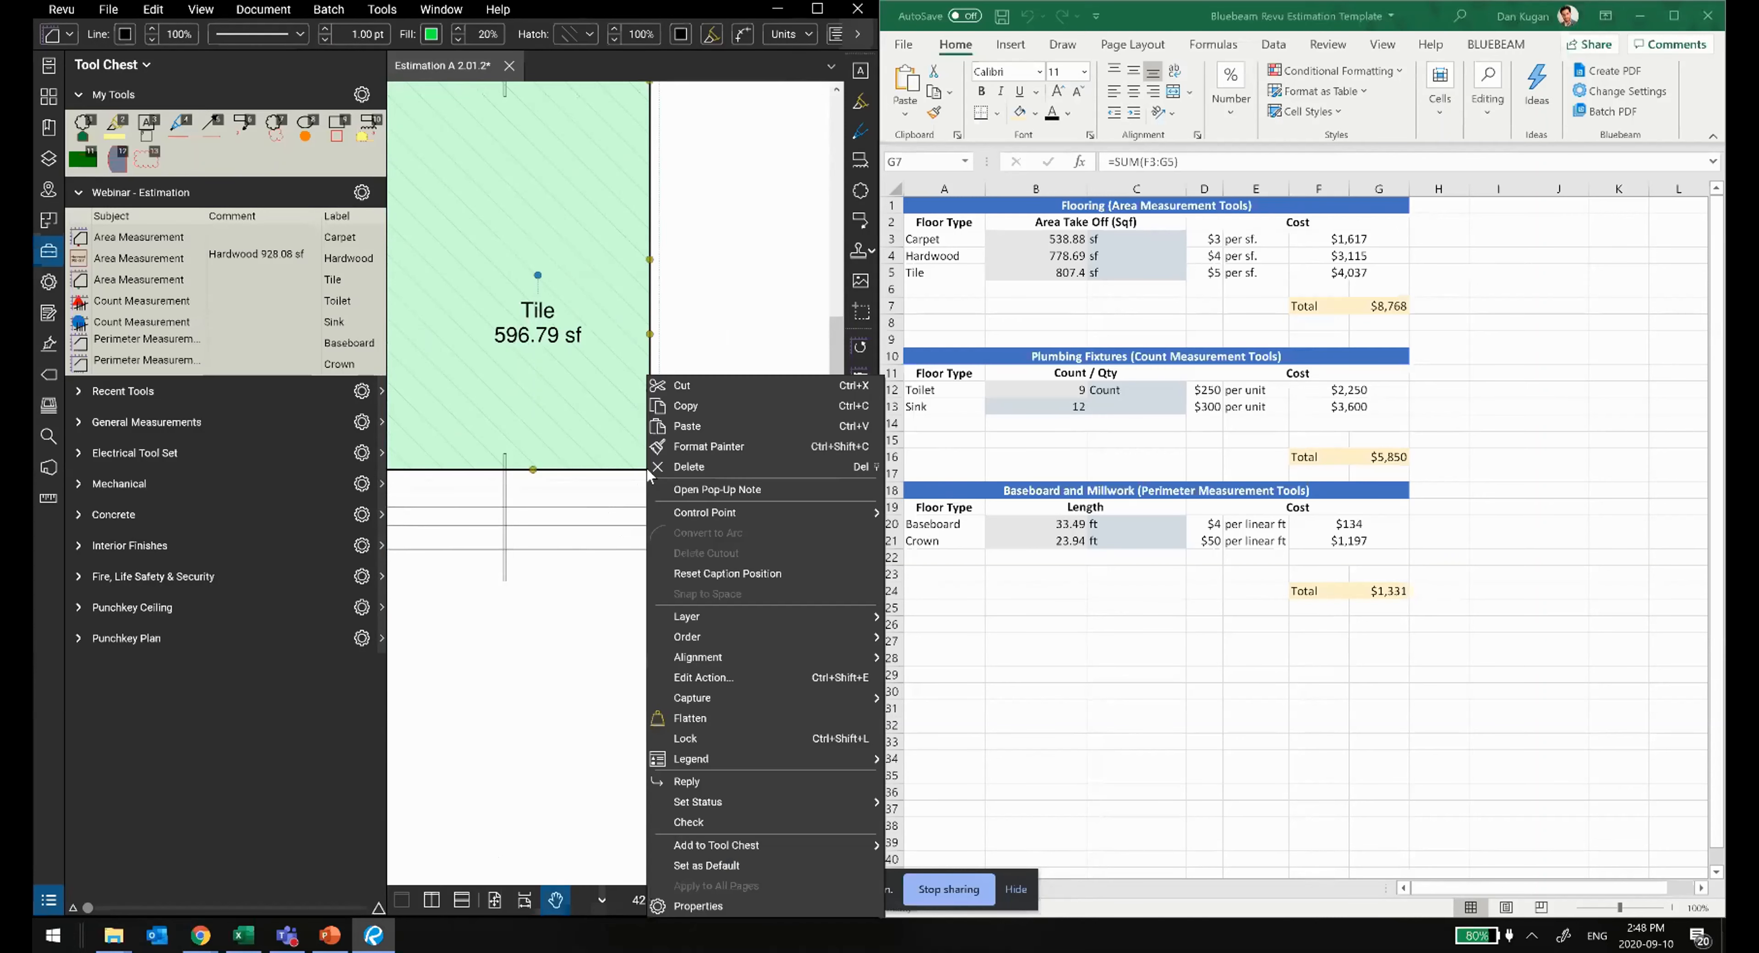
pyautogui.click(522, 488)
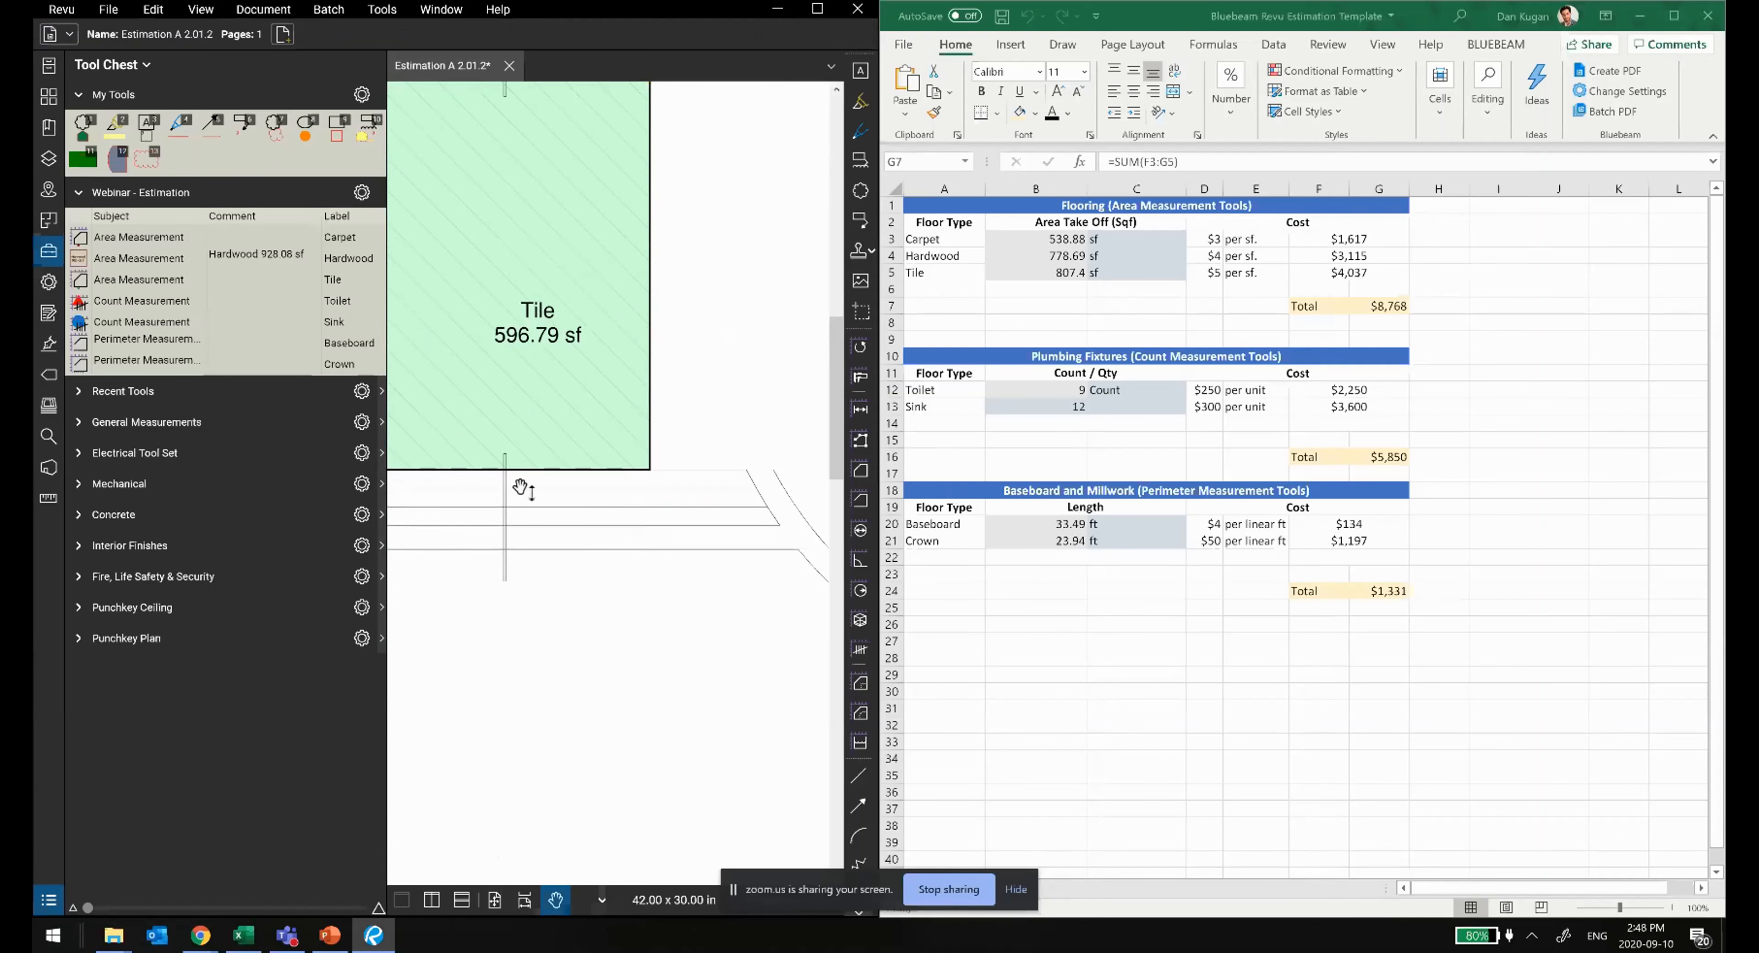
# Step: Pull a control point outward from the lower part of the pool Tile area's right edge and convert its lower segment to an arc
pyautogui.click(660, 388)
pyautogui.moveTo(660, 389)
pyautogui.mouseDown()
pyautogui.moveTo(738, 376)
pyautogui.moveTo(744, 351)
pyautogui.moveTo(814, 336)
pyautogui.mouseUp()
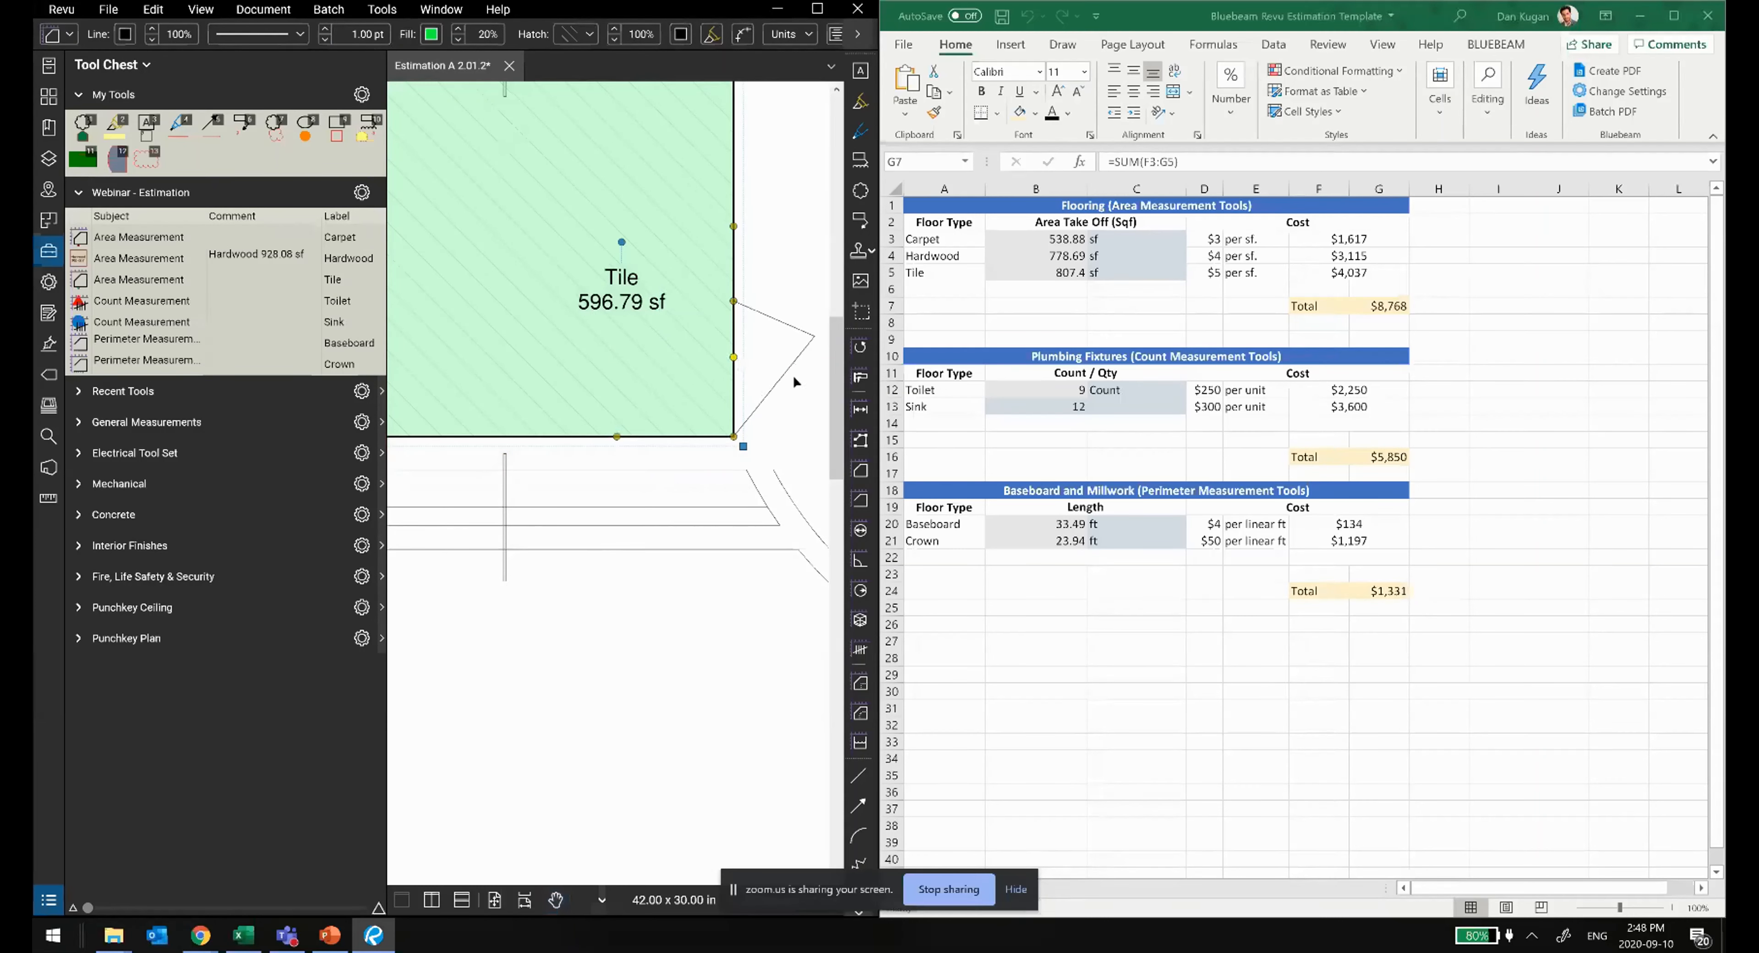
pyautogui.rightClick(814, 338)
pyautogui.click(860, 476)
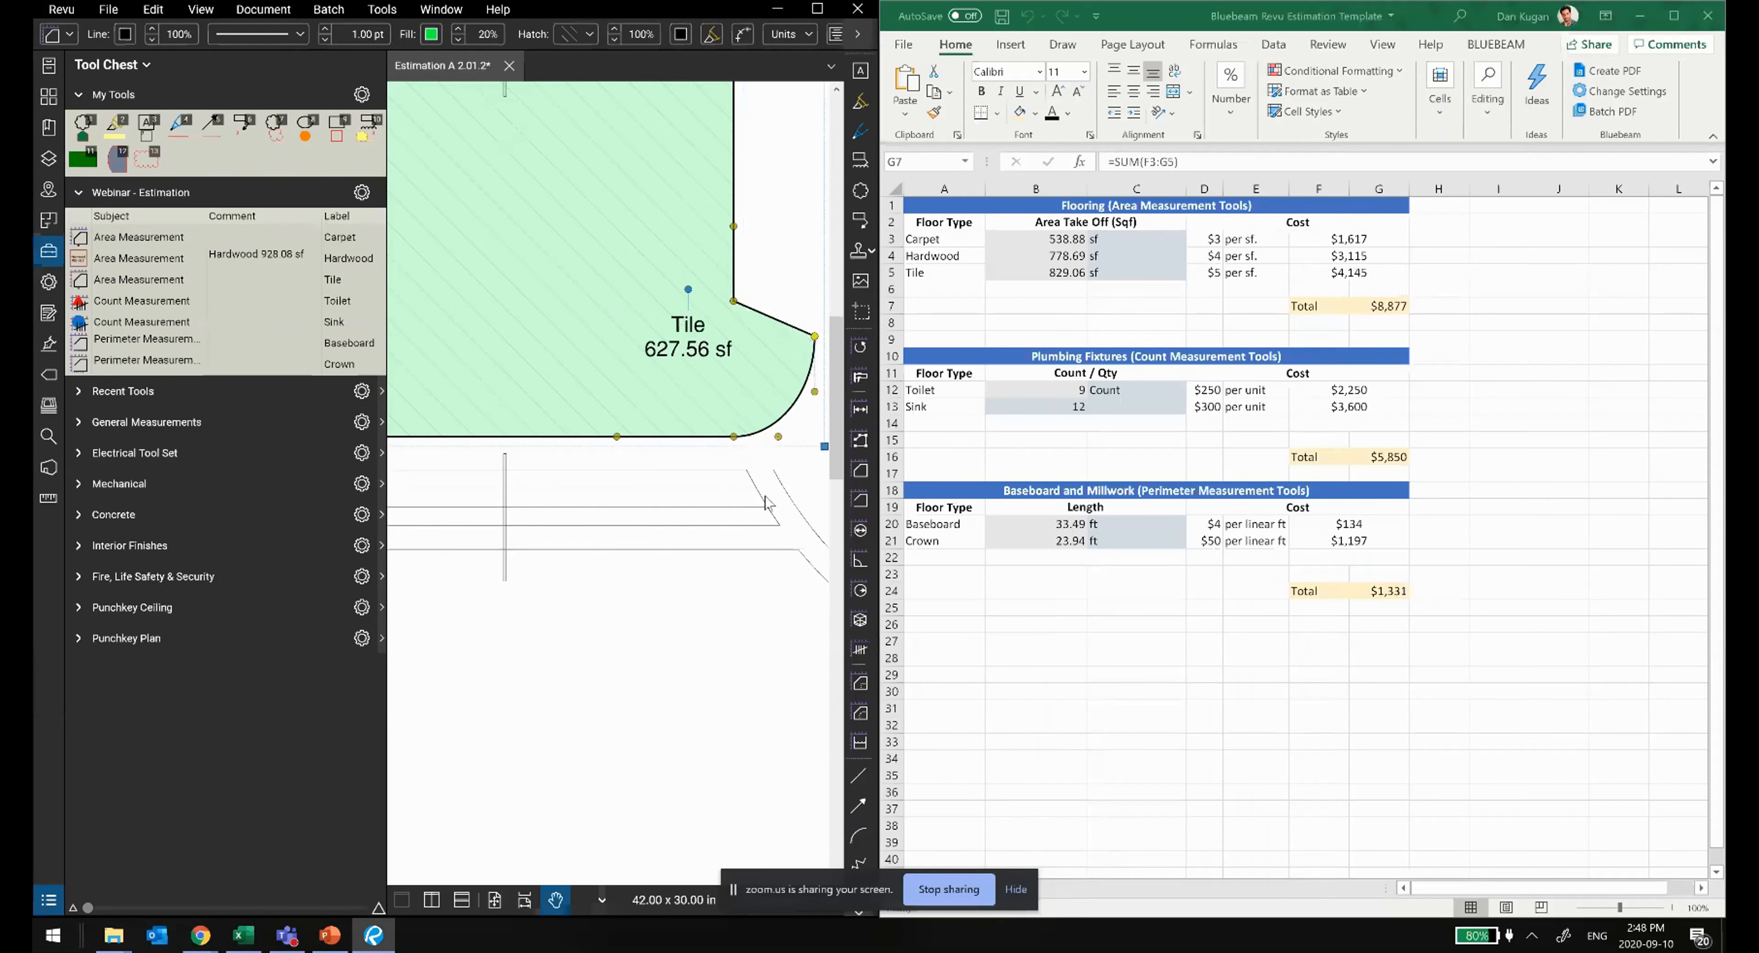
# Step: Stretch the arc of the pool Tile area farther outward with its curve handle, giving an area of about 638 sf
pyautogui.hscroll(3, 751, 492)
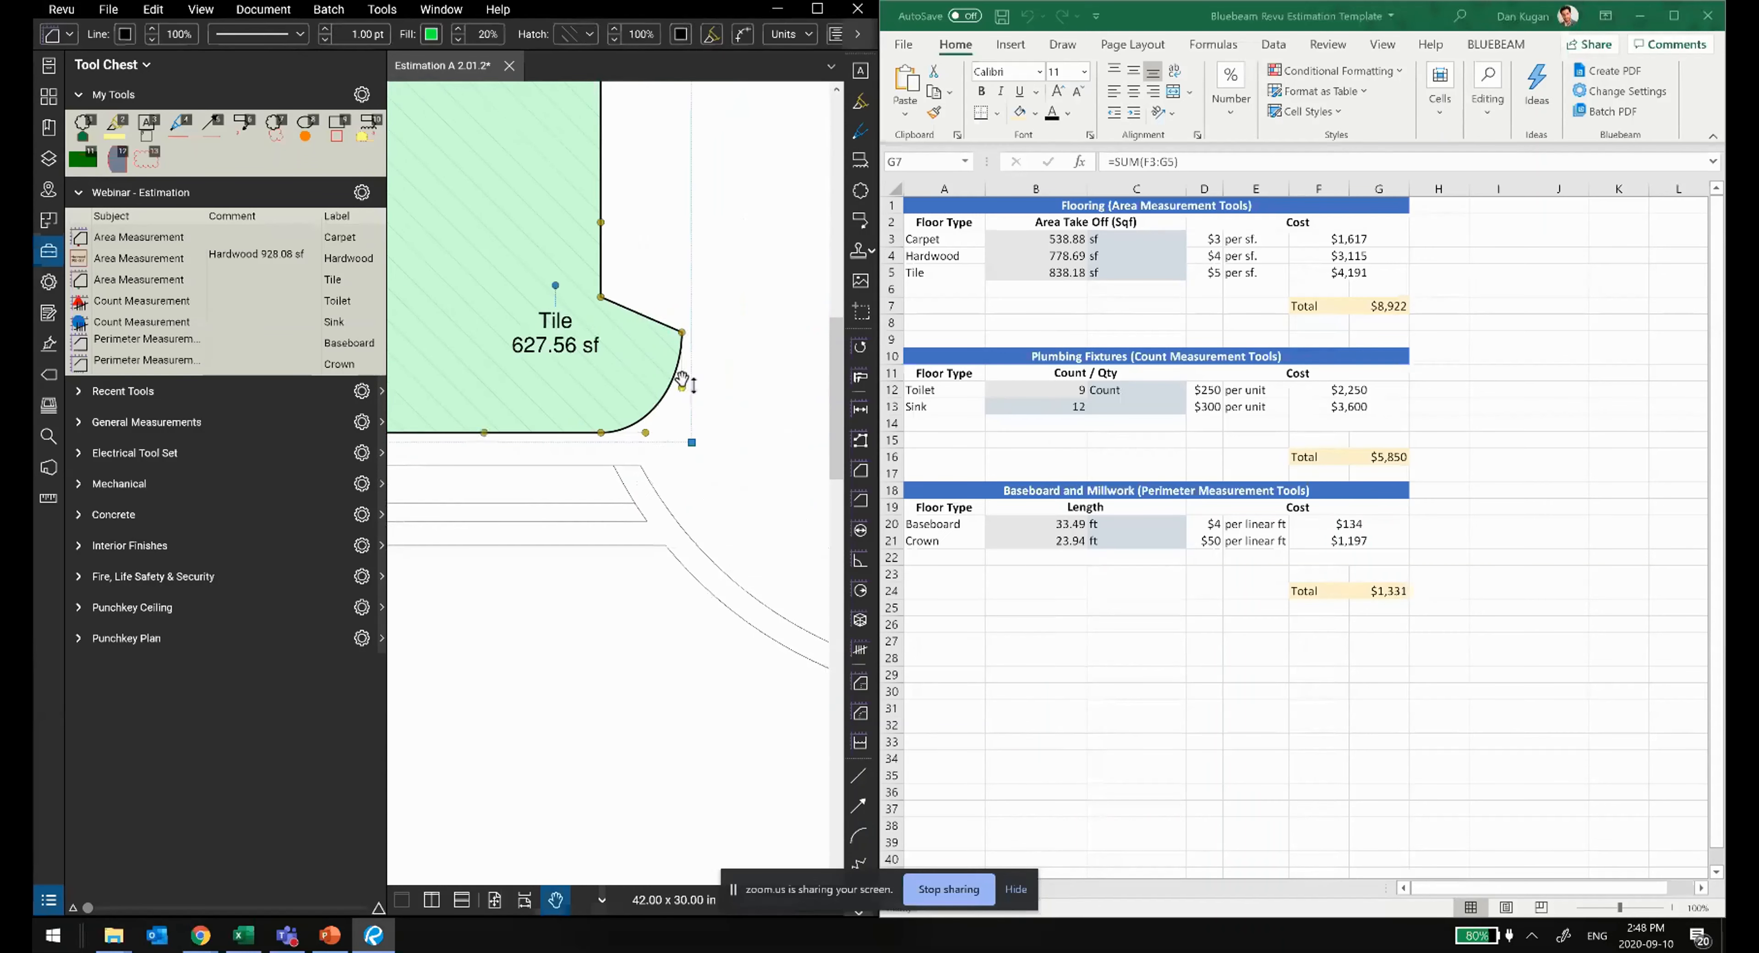
pyautogui.moveTo(685, 394); pyautogui.dragTo(771, 399)
pyautogui.click(685, 386)
pyautogui.click(665, 426)
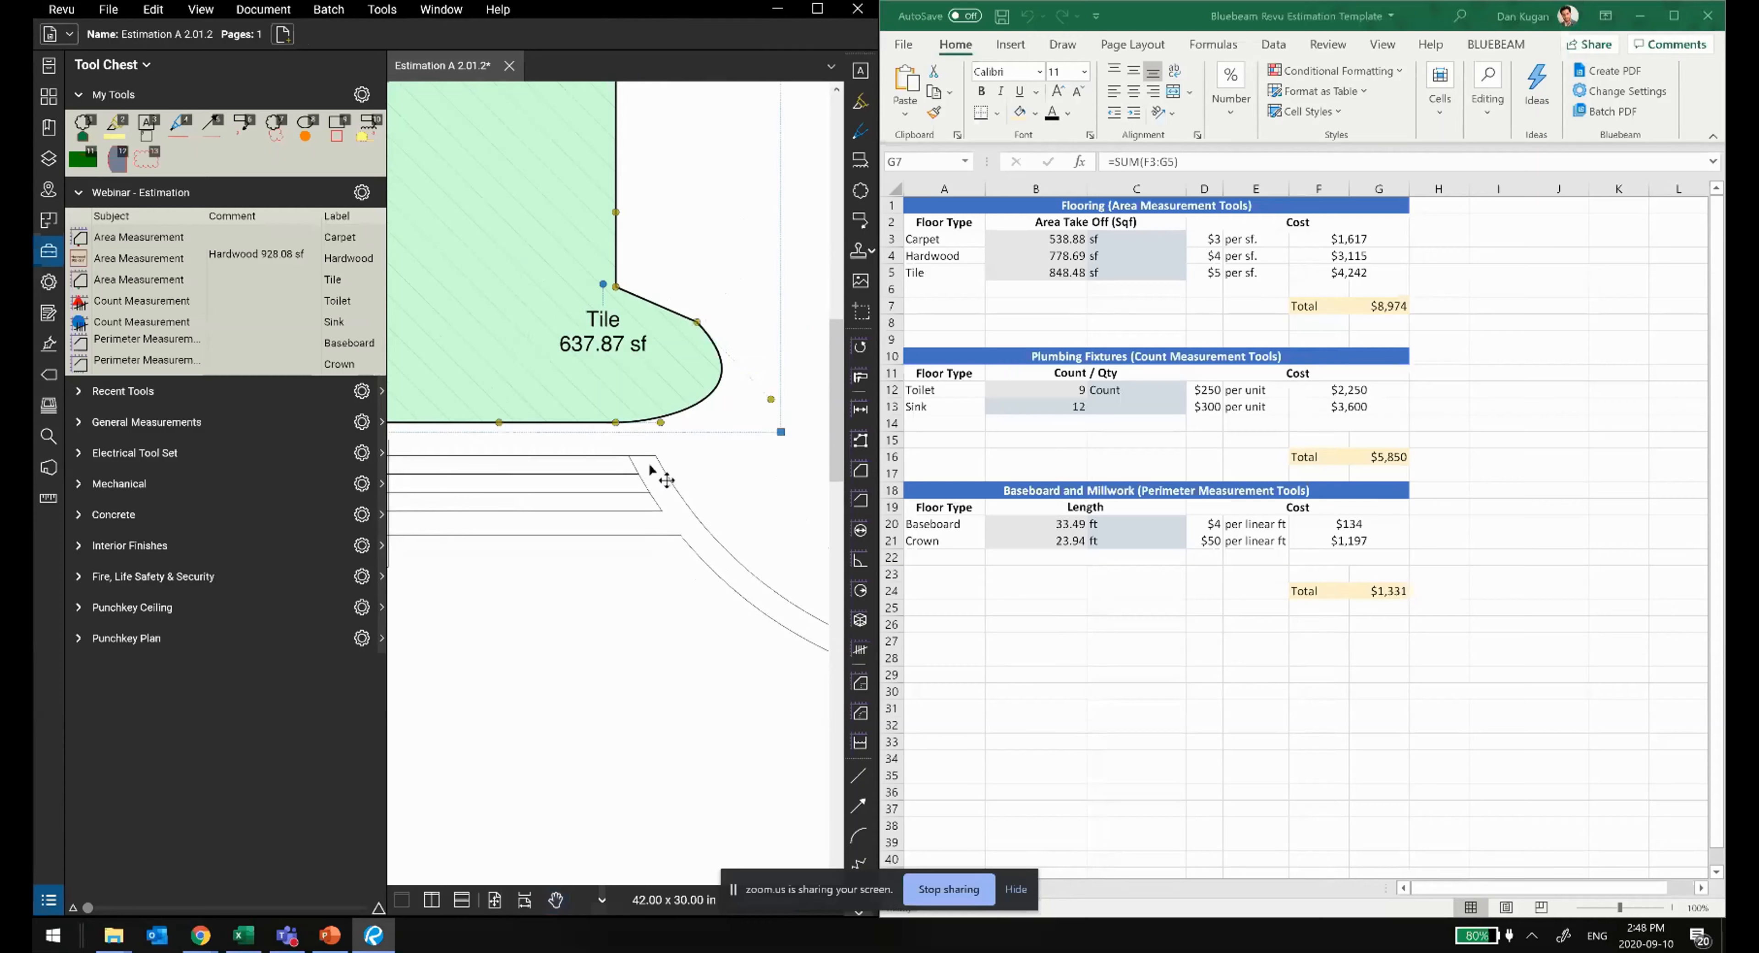
# Step: Delete the reshaped Tile area from the pool
pyautogui.middleClick(649, 491)
pyautogui.moveTo(649, 492); pyautogui.dragTo(604, 588)
pyautogui.moveTo(513, 400); pyautogui.dragTo(523, 506)
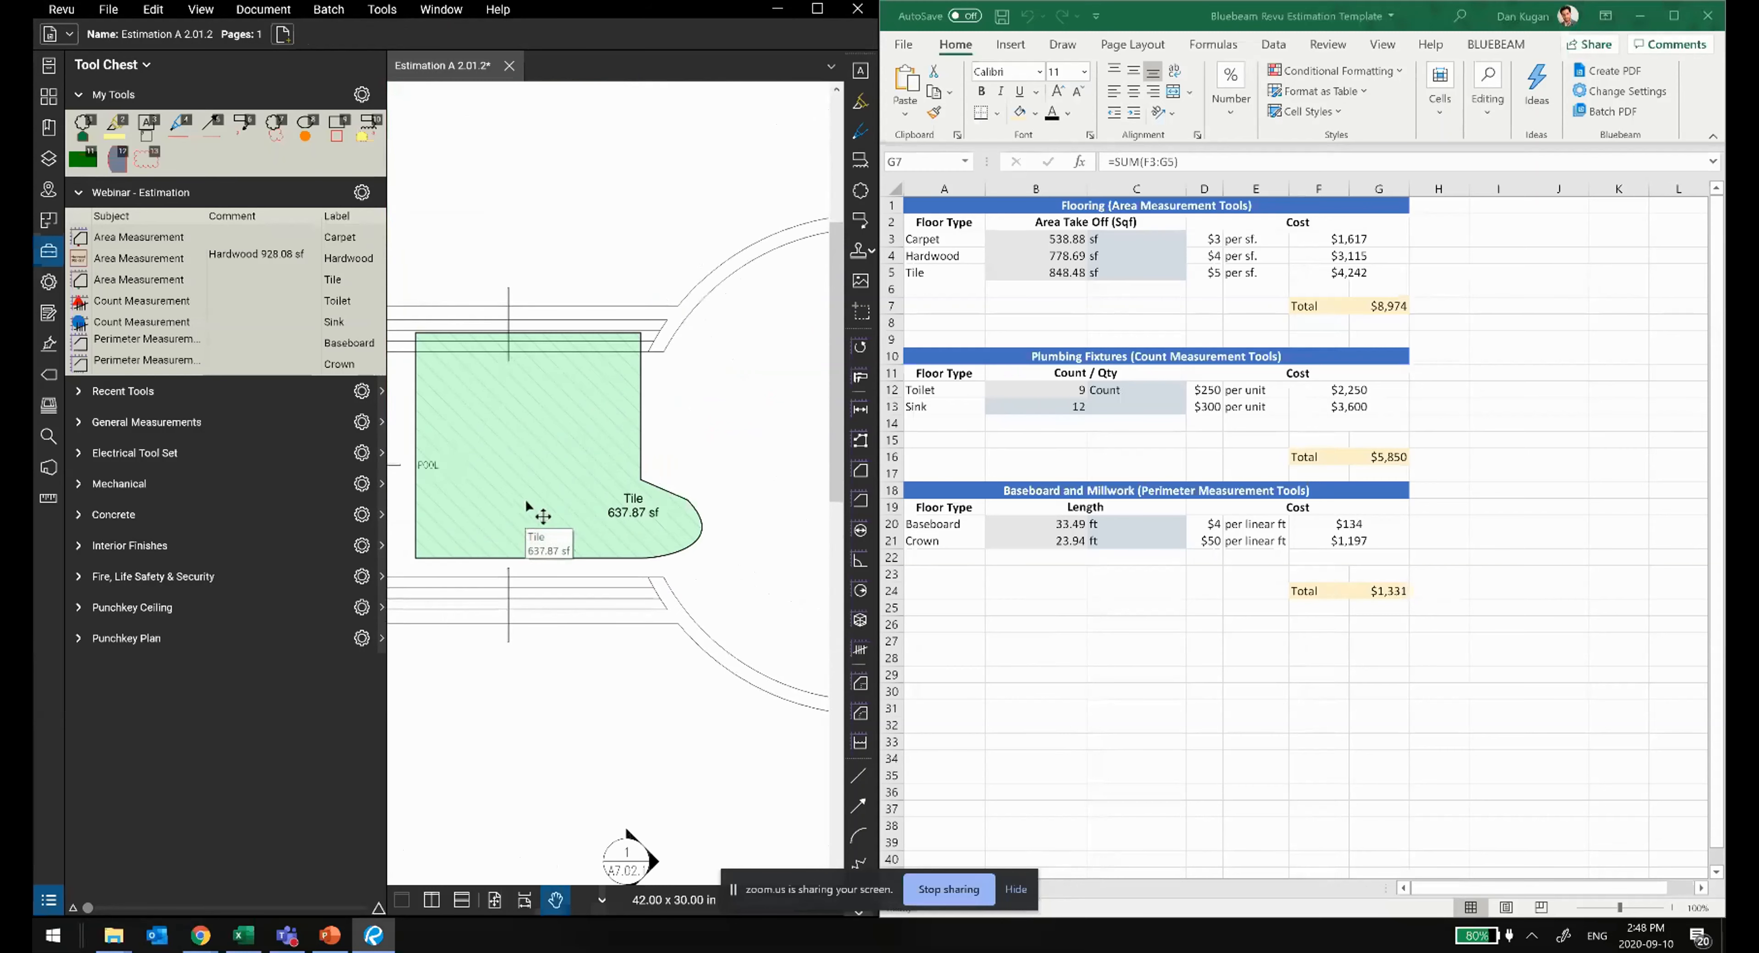
pyautogui.click(527, 503)
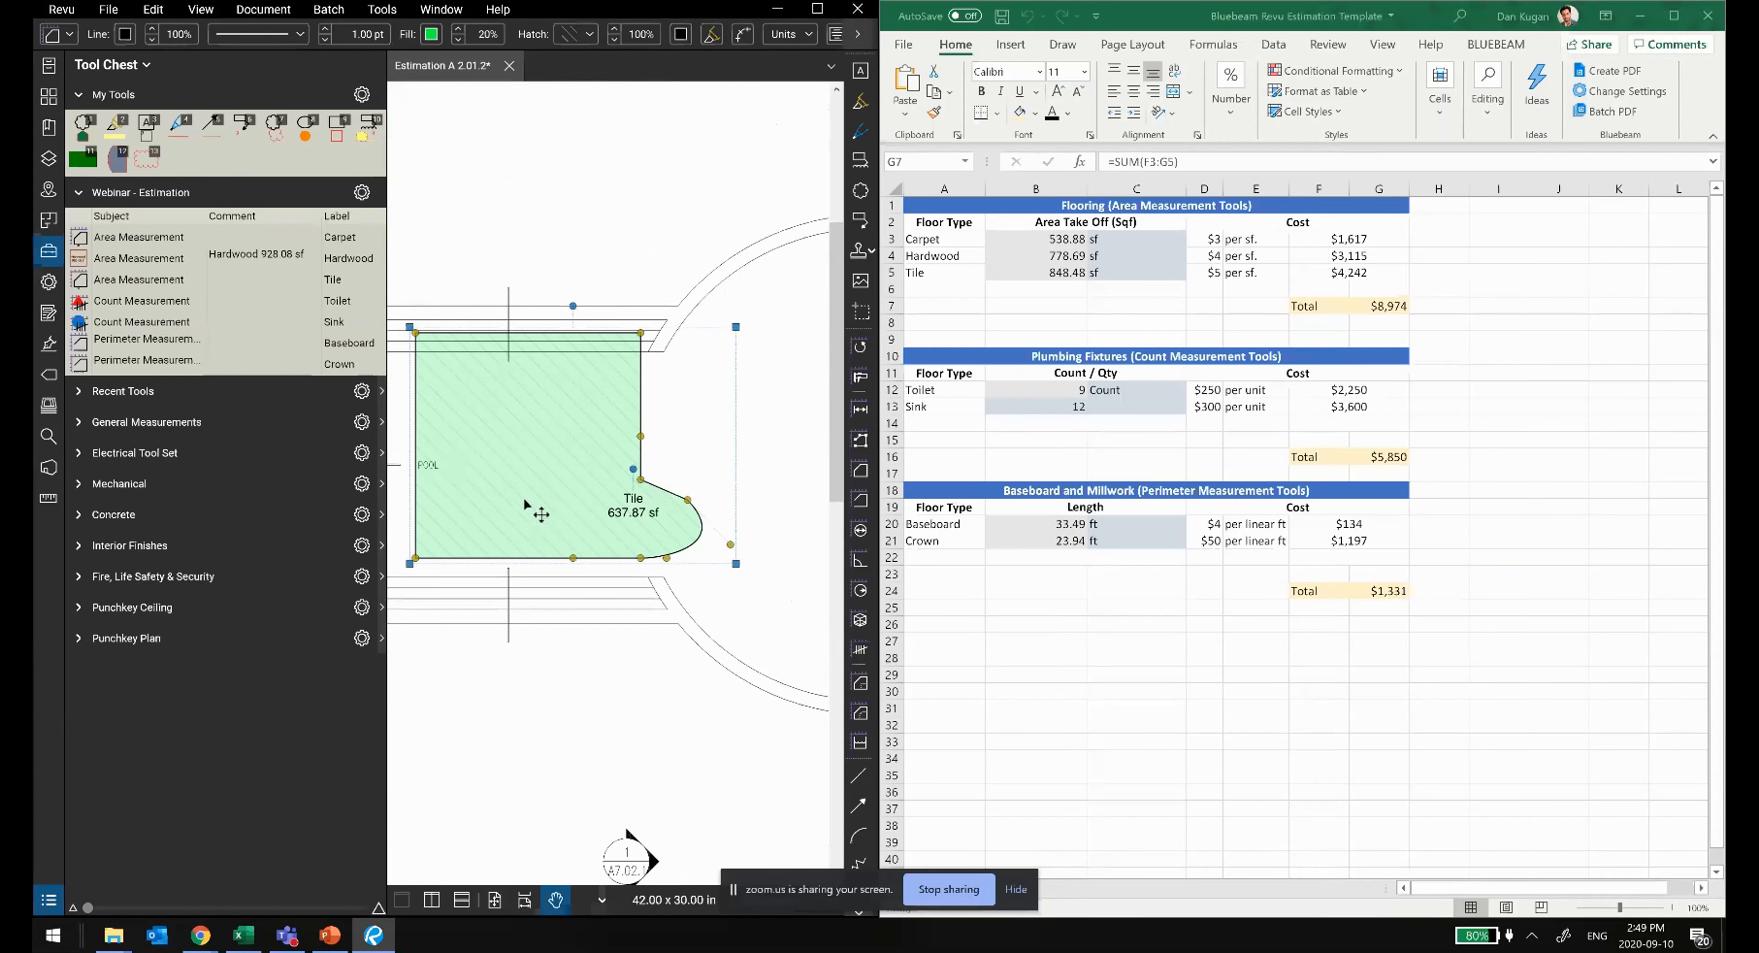
pyautogui.press('Delete')
# Step: Collapse the Tool Chest and widen the Revu window over the spreadsheet so the whole pool outline fits in view
pyautogui.moveTo(690, 398); pyautogui.dragTo(674, 391)
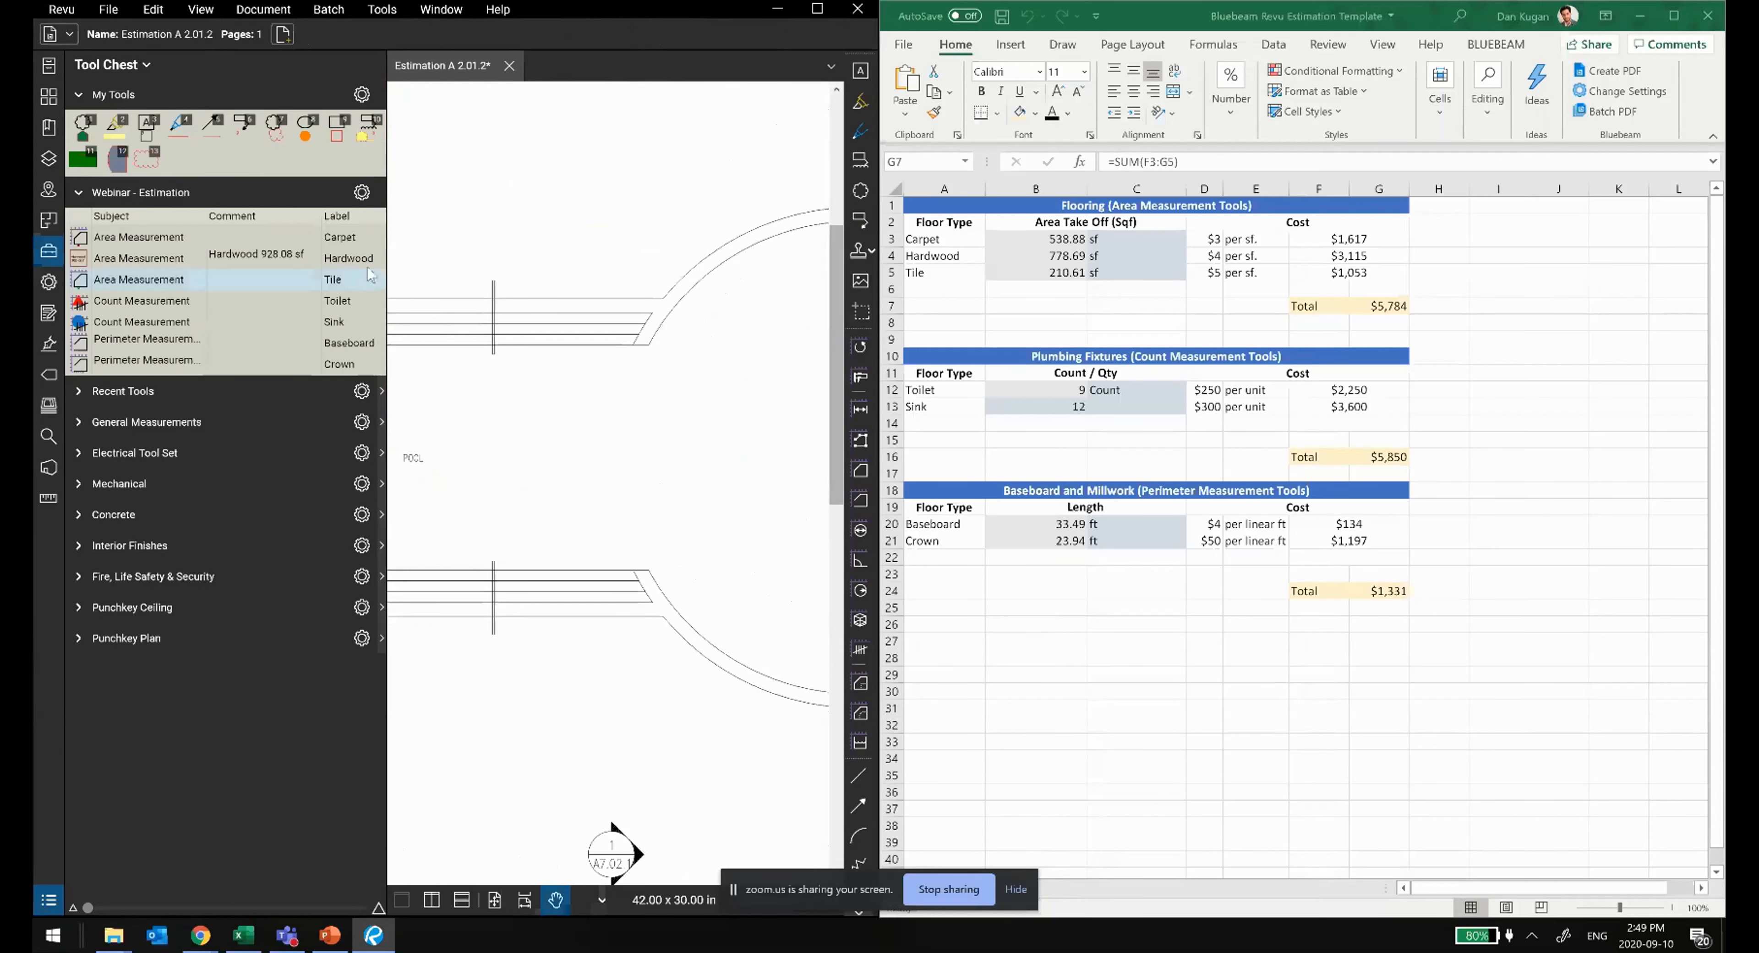
pyautogui.click(387, 264)
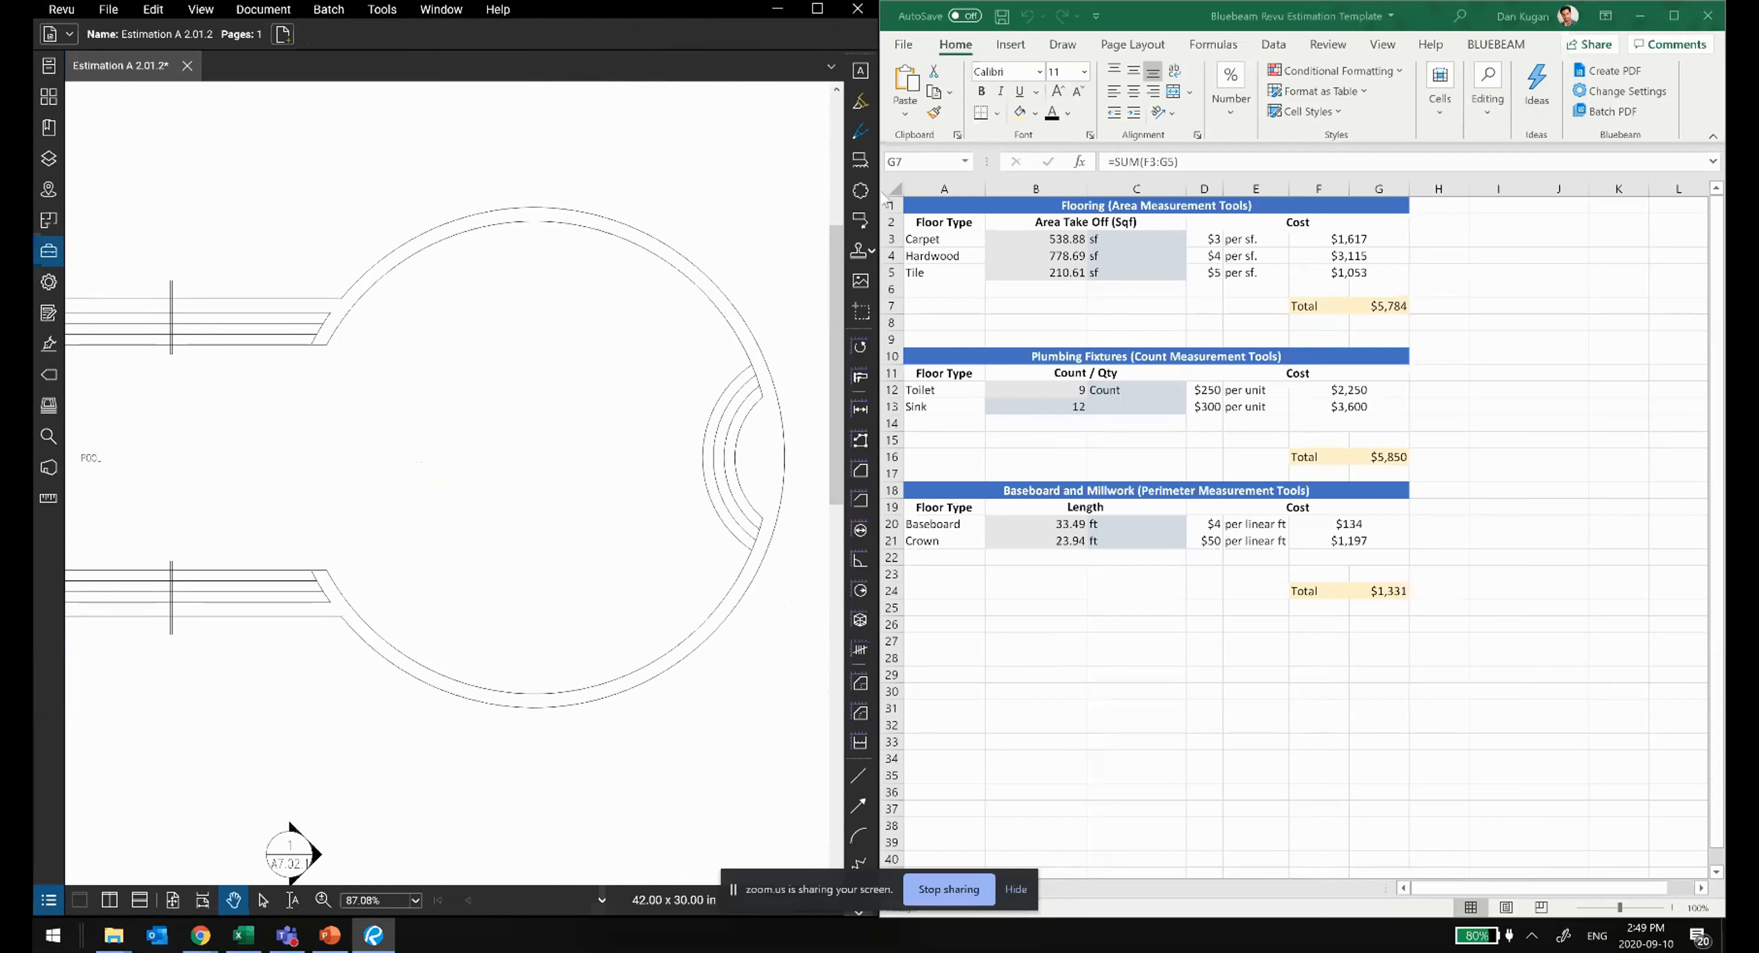
pyautogui.moveTo(878, 193); pyautogui.dragTo(1341, 193)
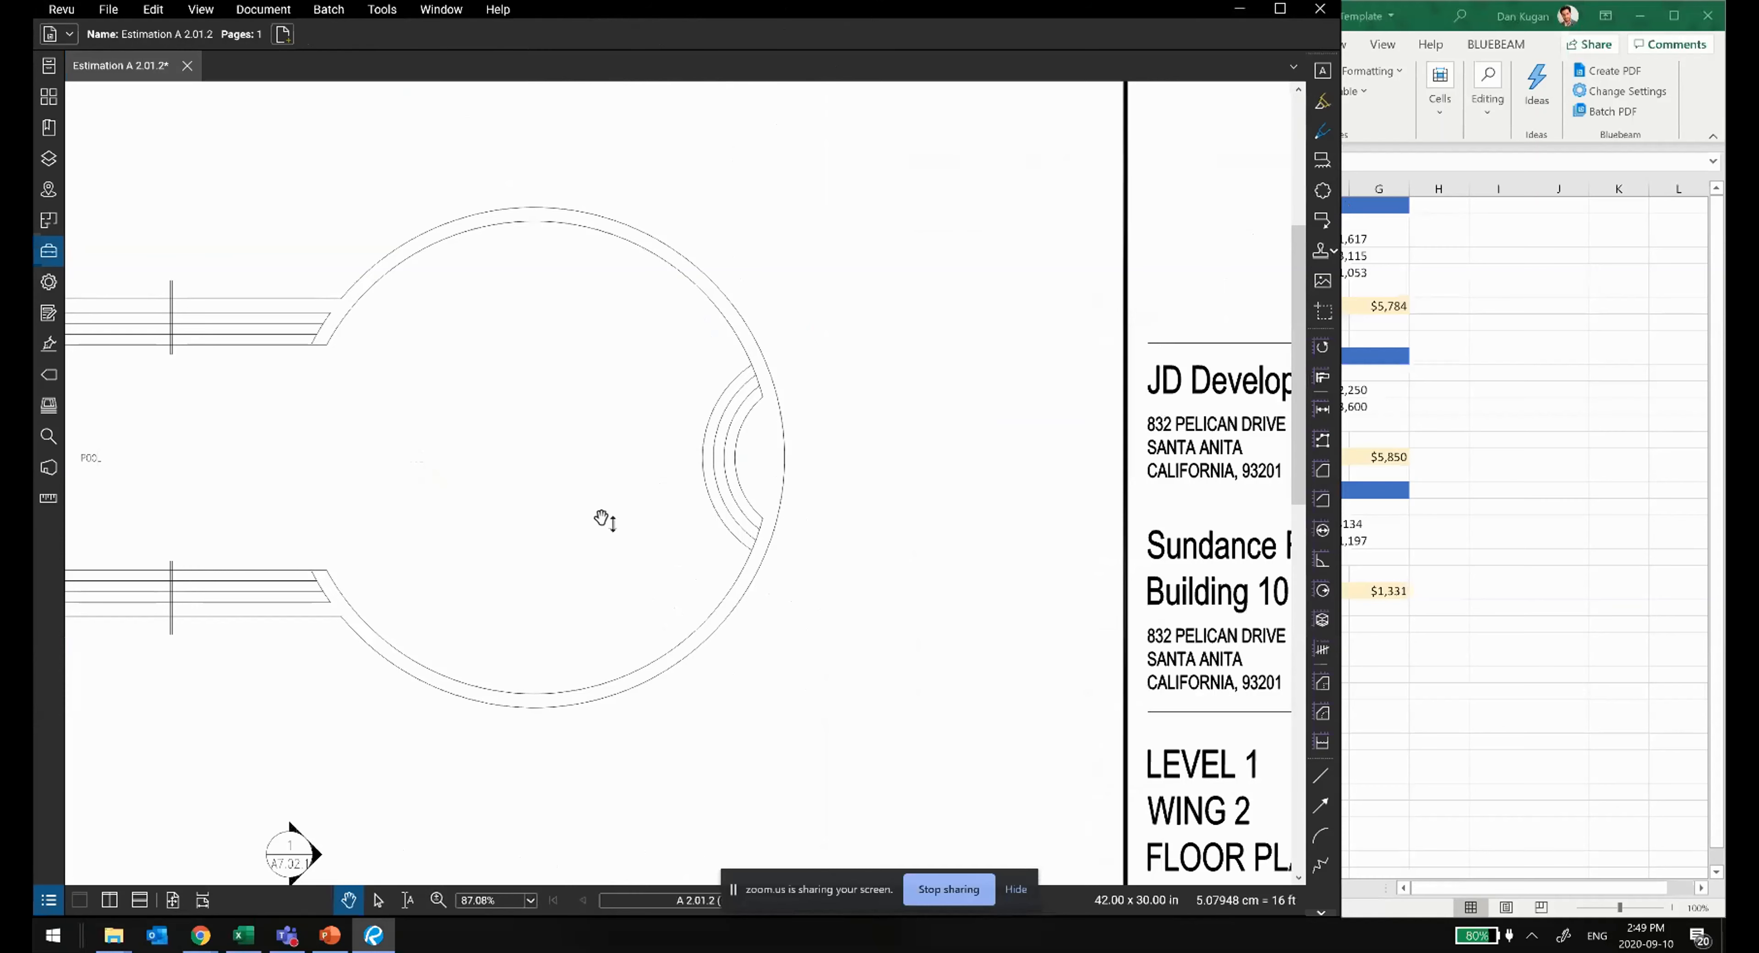
pyautogui.moveTo(603, 518); pyautogui.dragTo(975, 552)
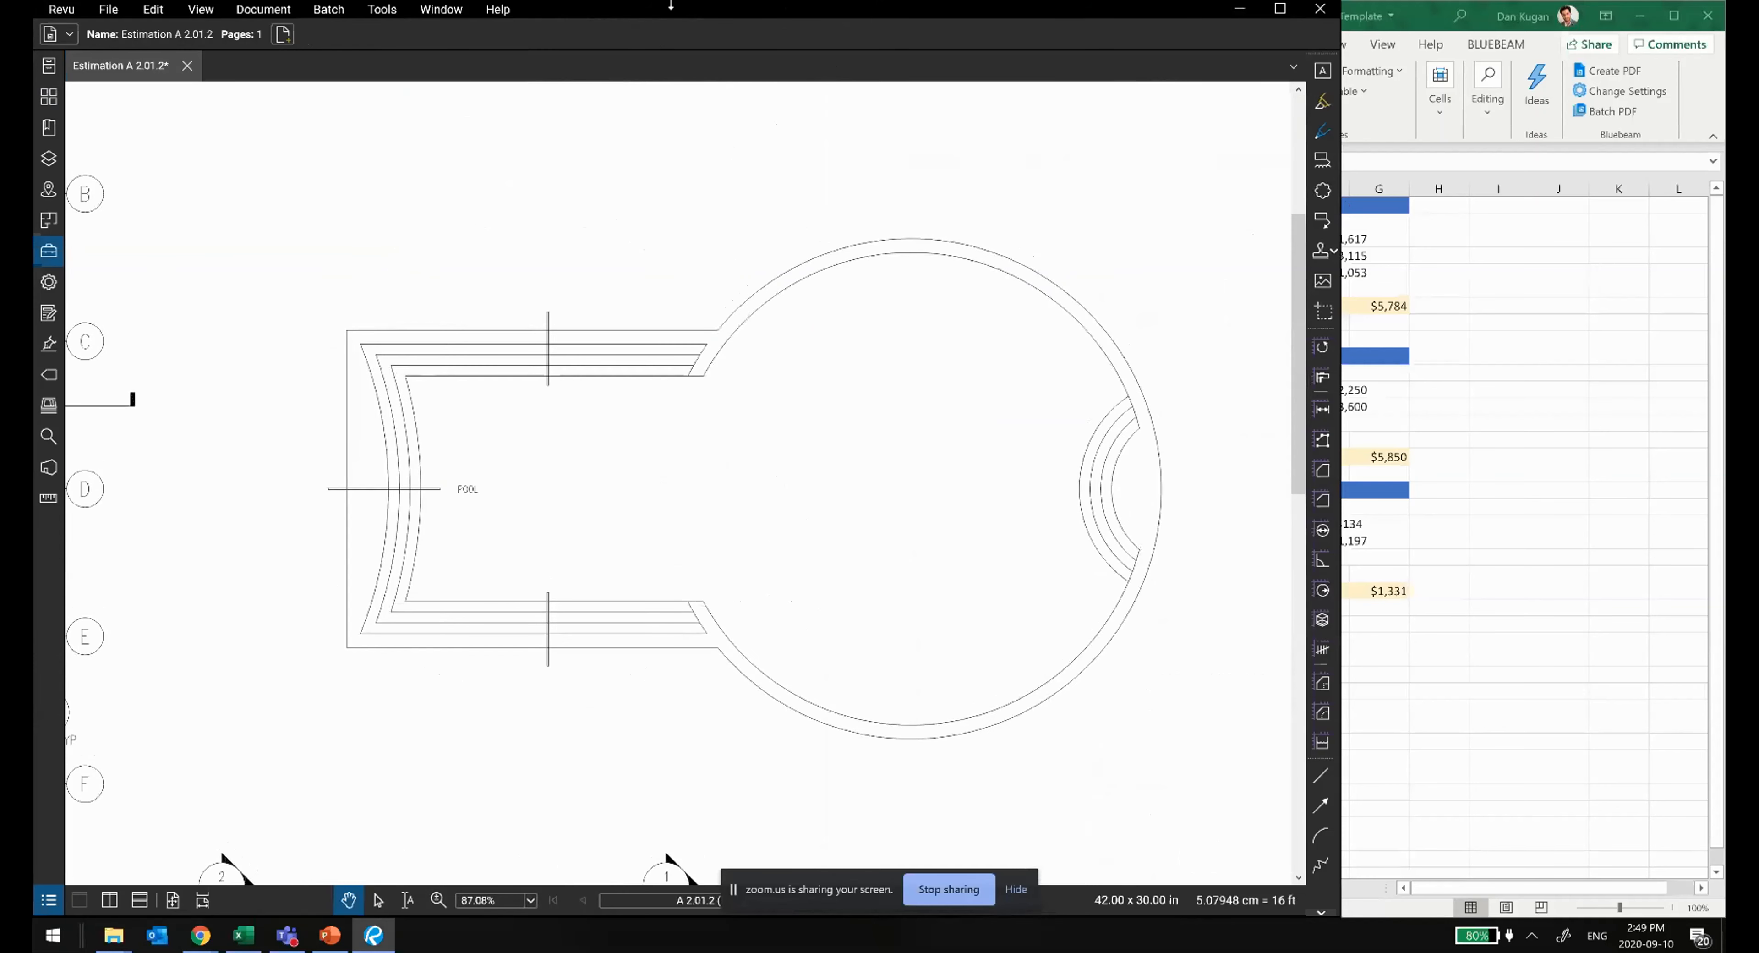
# Step: Start Dynamic Fill with its fill brush and set the Fill Size to 65%
pyautogui.click(381, 8)
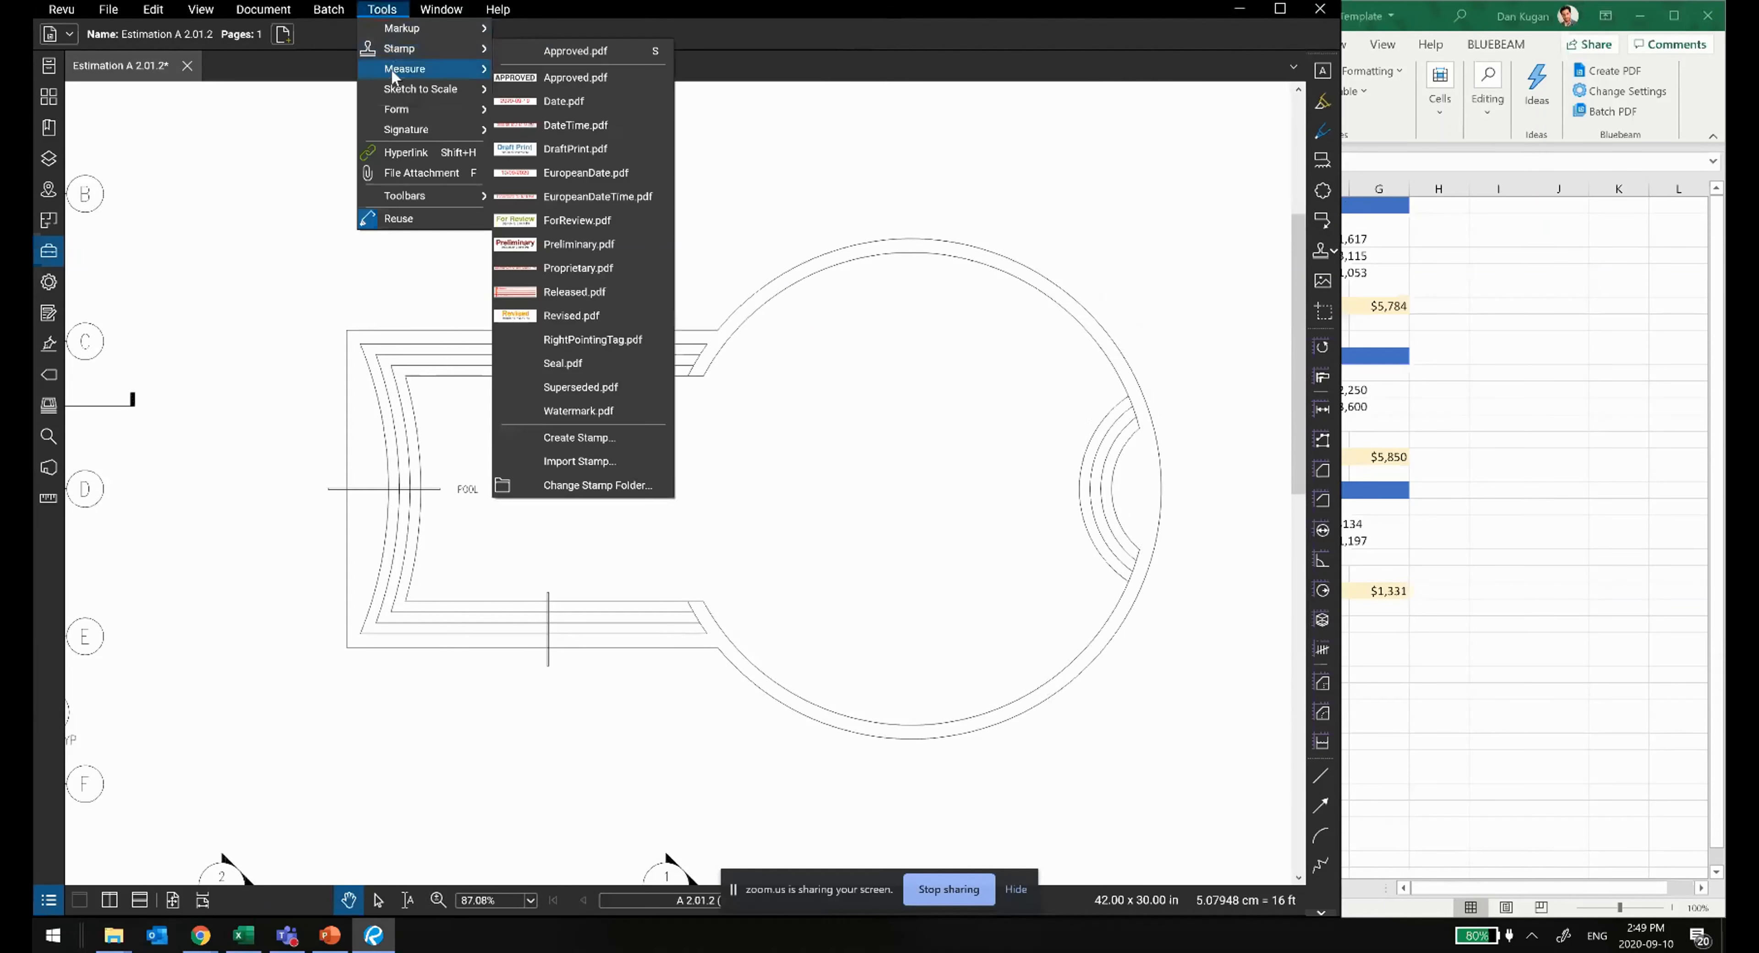
pyautogui.moveTo(395, 74)
pyautogui.click(512, 345)
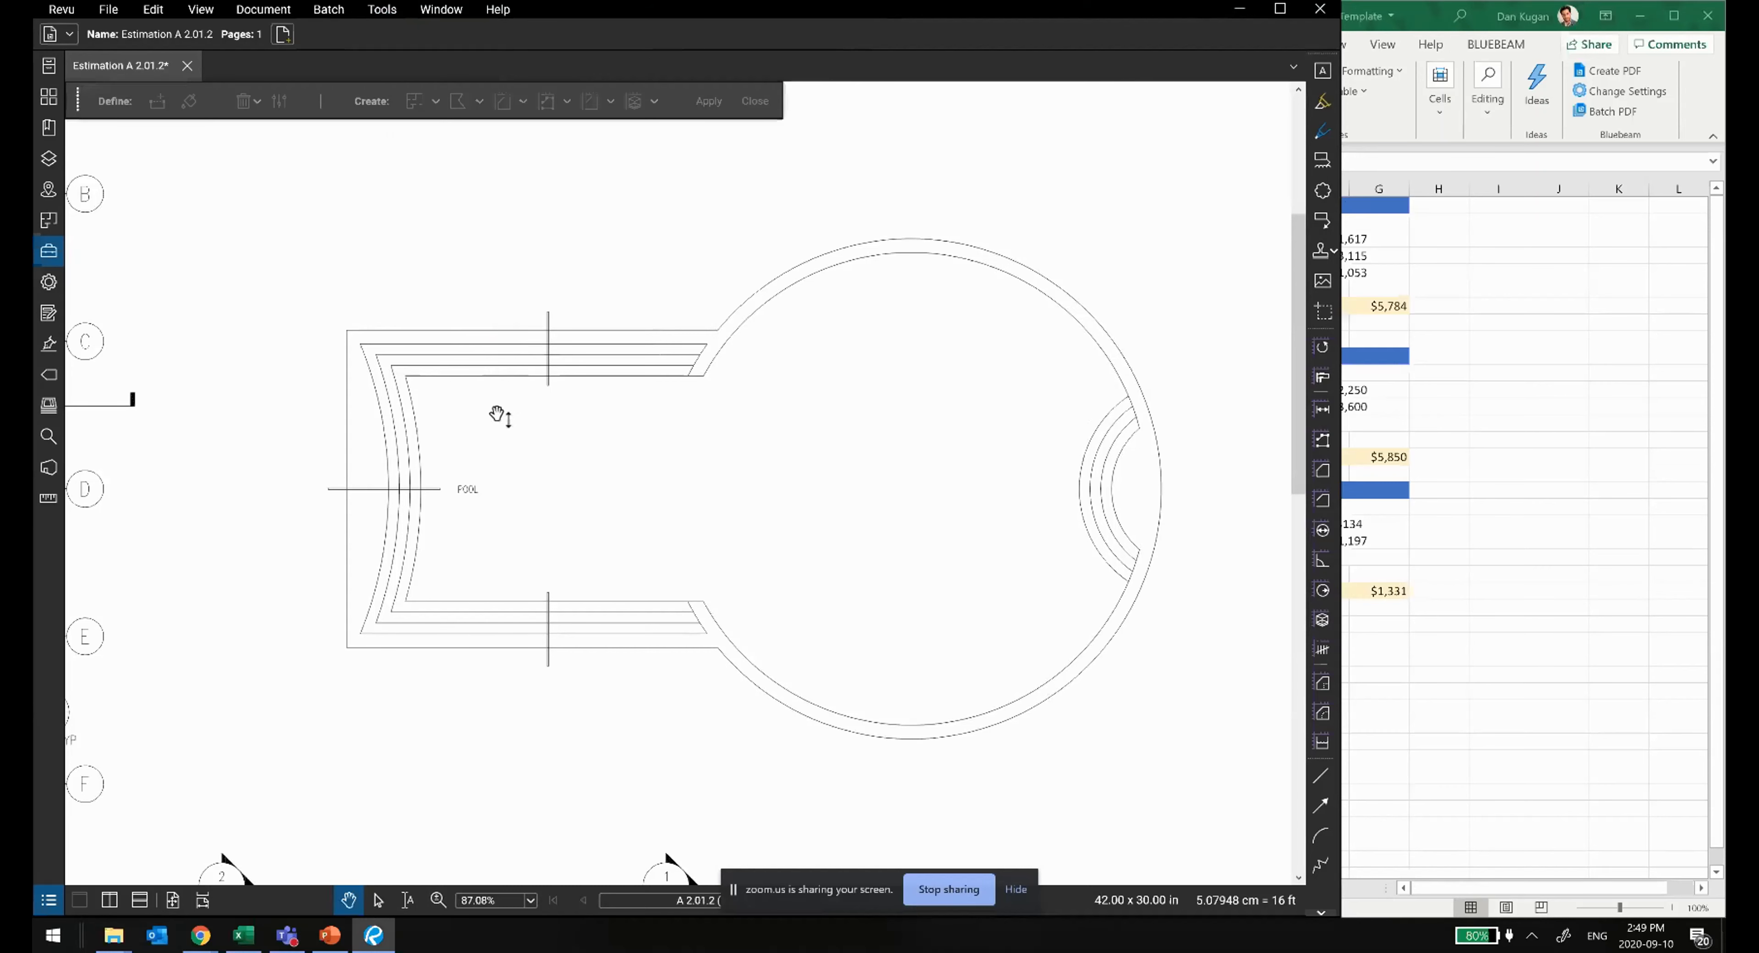
pyautogui.middleClick(485, 453)
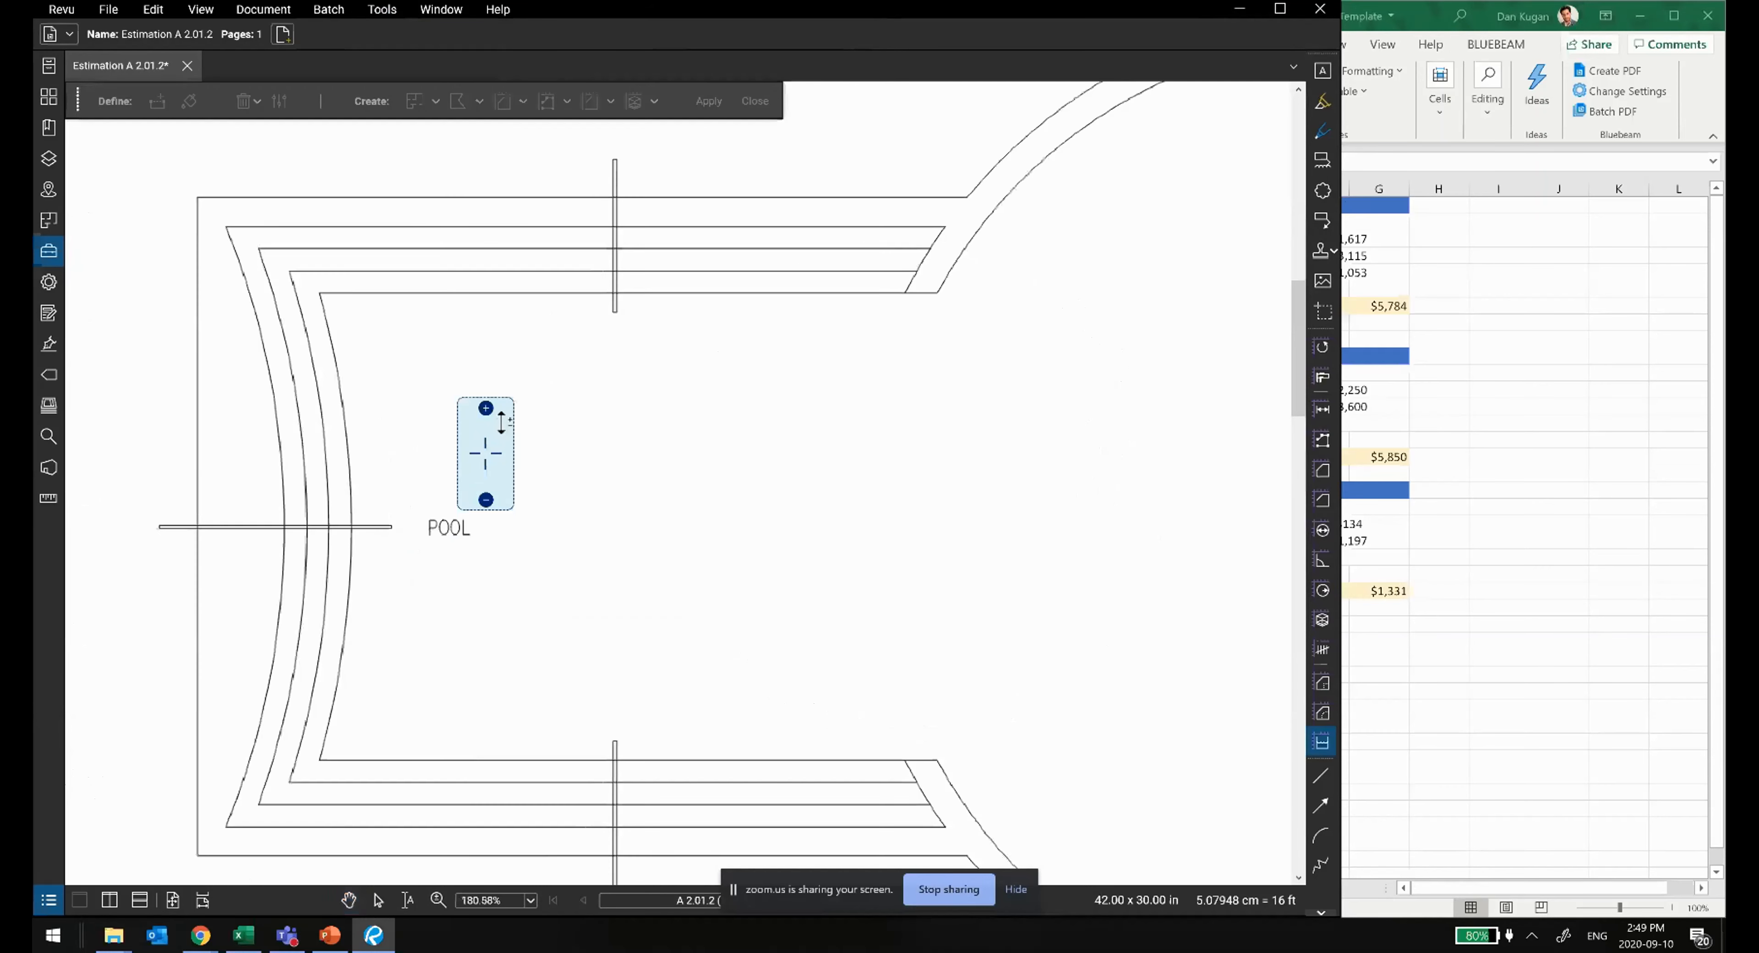
pyautogui.click(187, 102)
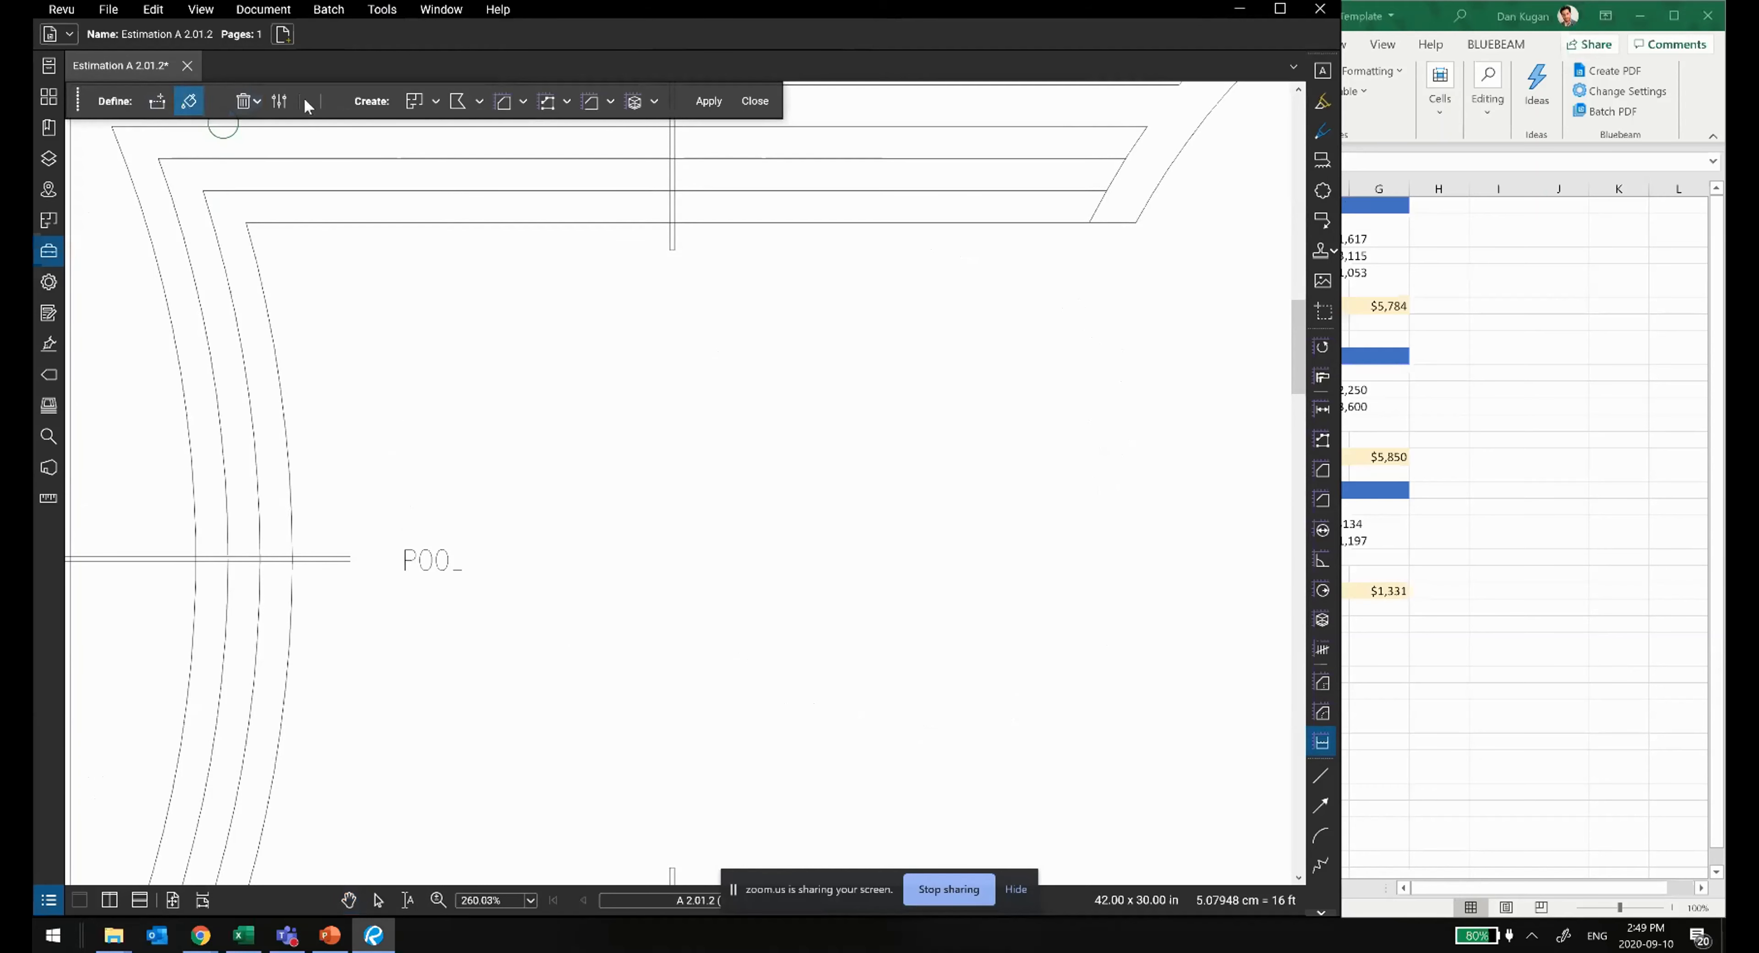
pyautogui.click(281, 101)
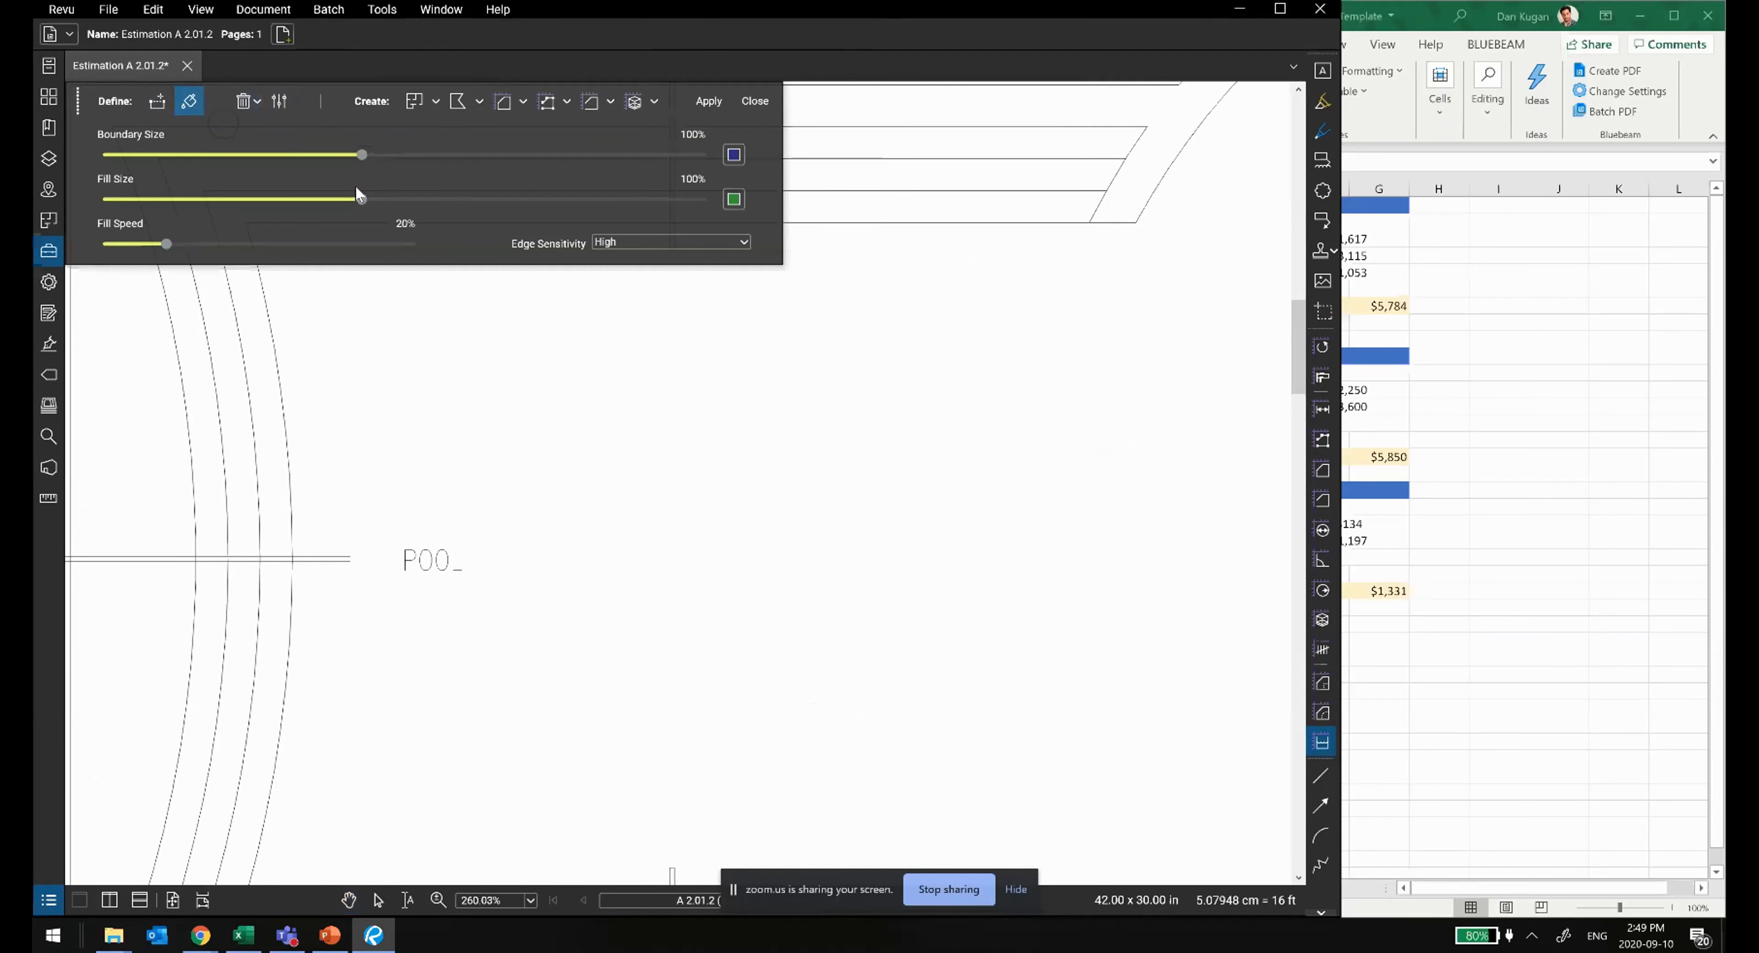
pyautogui.moveTo(262, 200); pyautogui.dragTo(242, 199)
# Step: Paint a first fill patch in the upper-left corner of the pool's inner outline
pyautogui.moveTo(498, 384); pyautogui.dragTo(507, 574)
pyautogui.moveTo(349, 456); pyautogui.dragTo(302, 446)
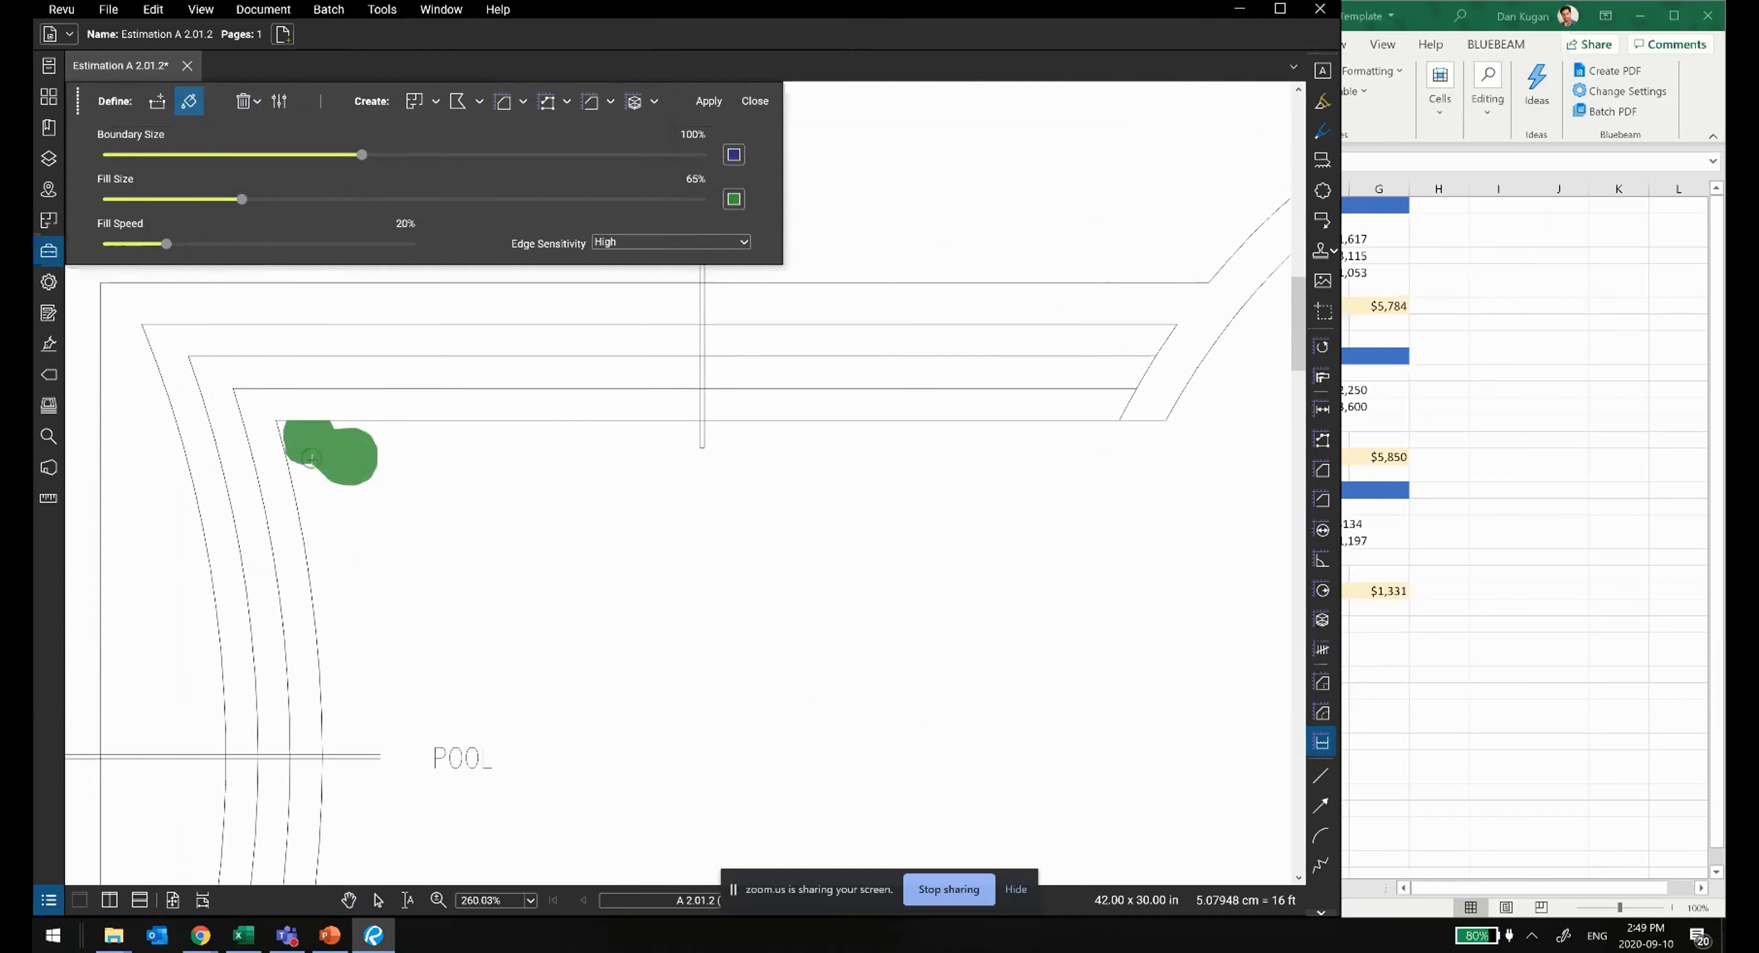
pyautogui.scroll(6, 334, 482)
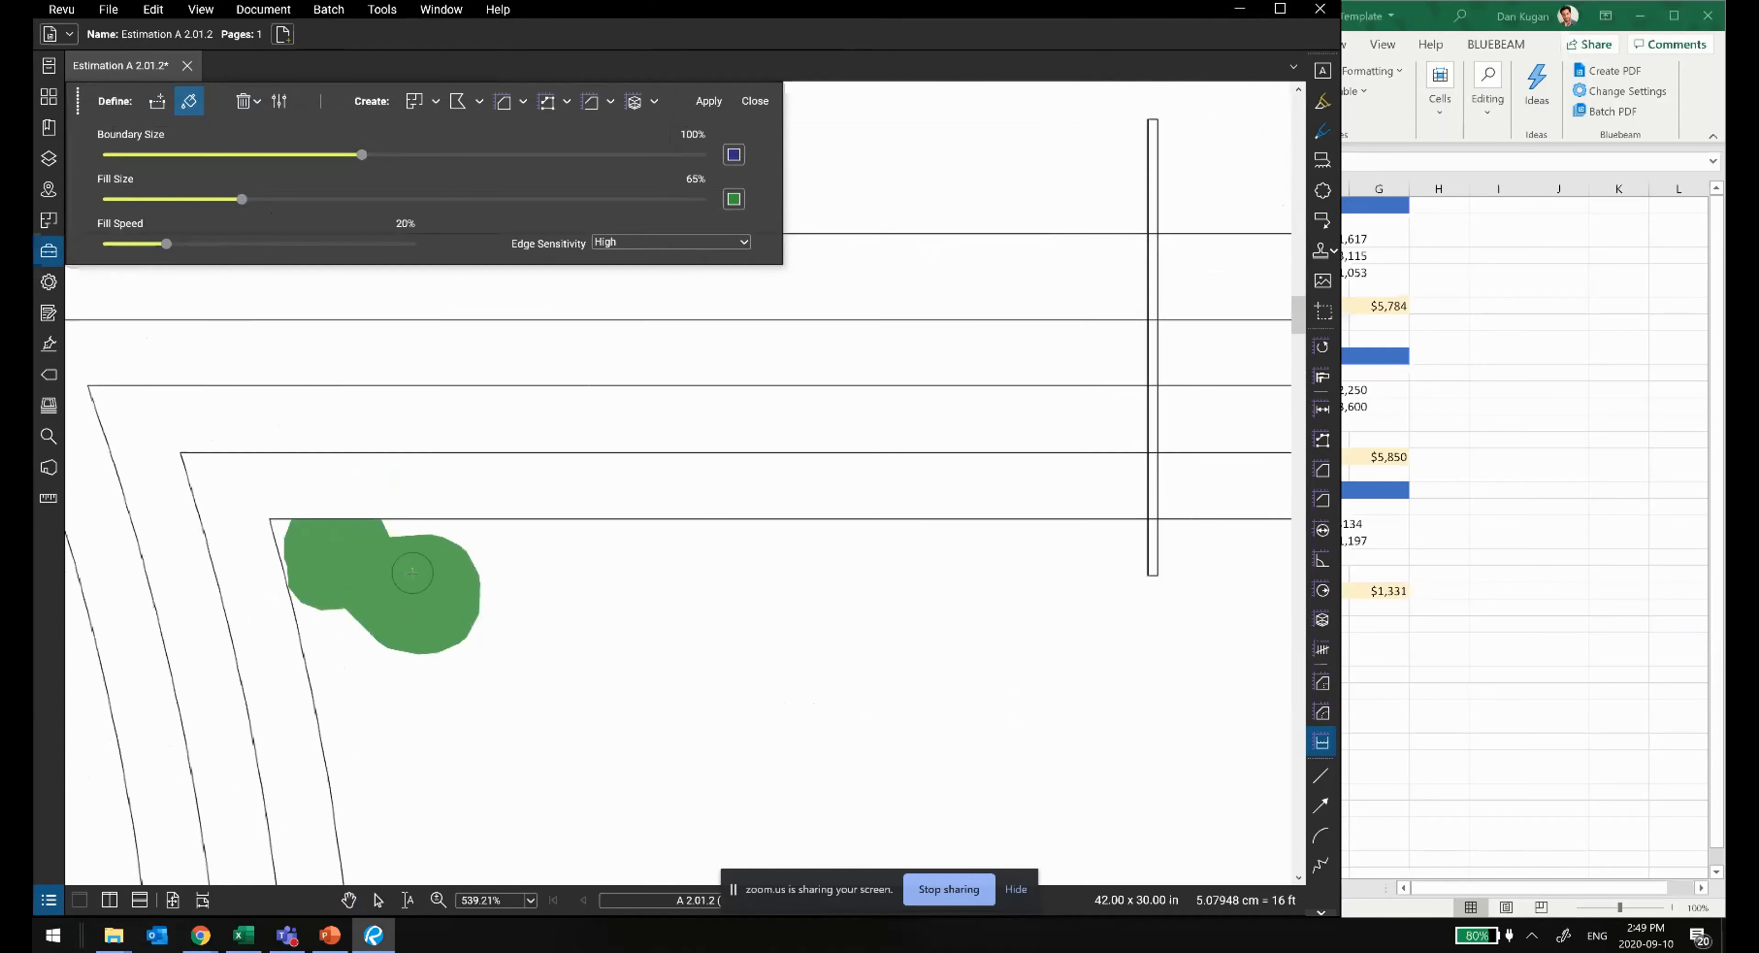
pyautogui.click(274, 671)
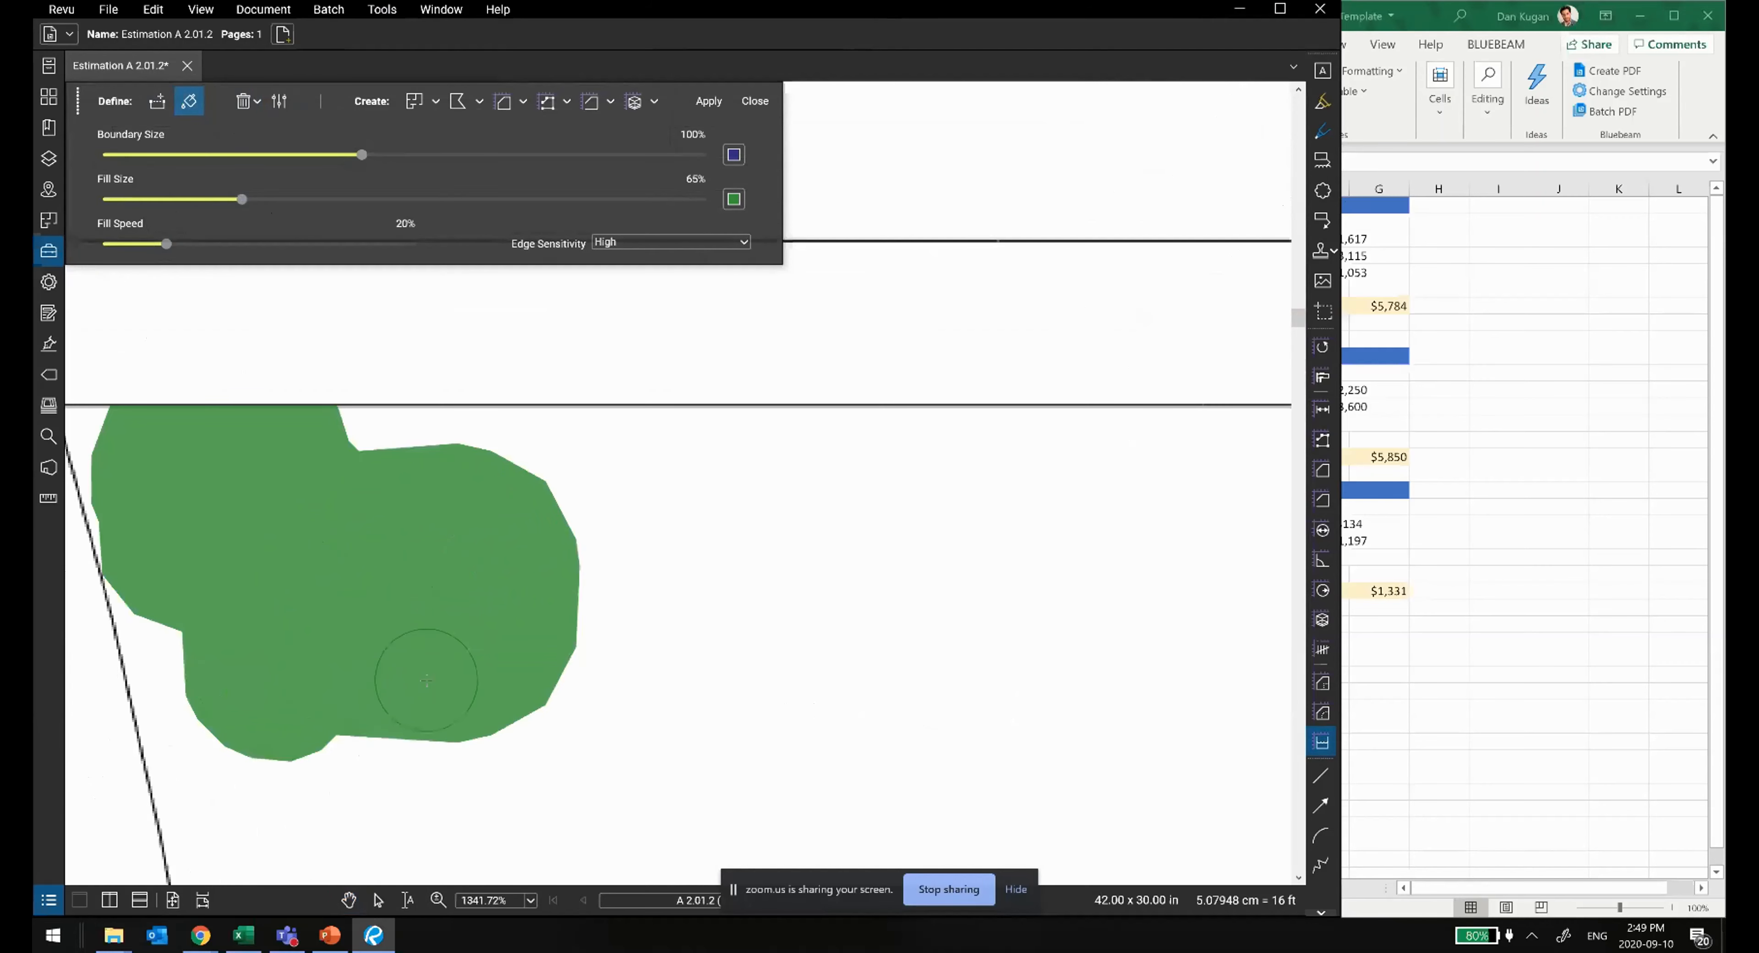
pyautogui.moveTo(356, 614); pyautogui.dragTo(636, 601)
pyautogui.click(391, 440)
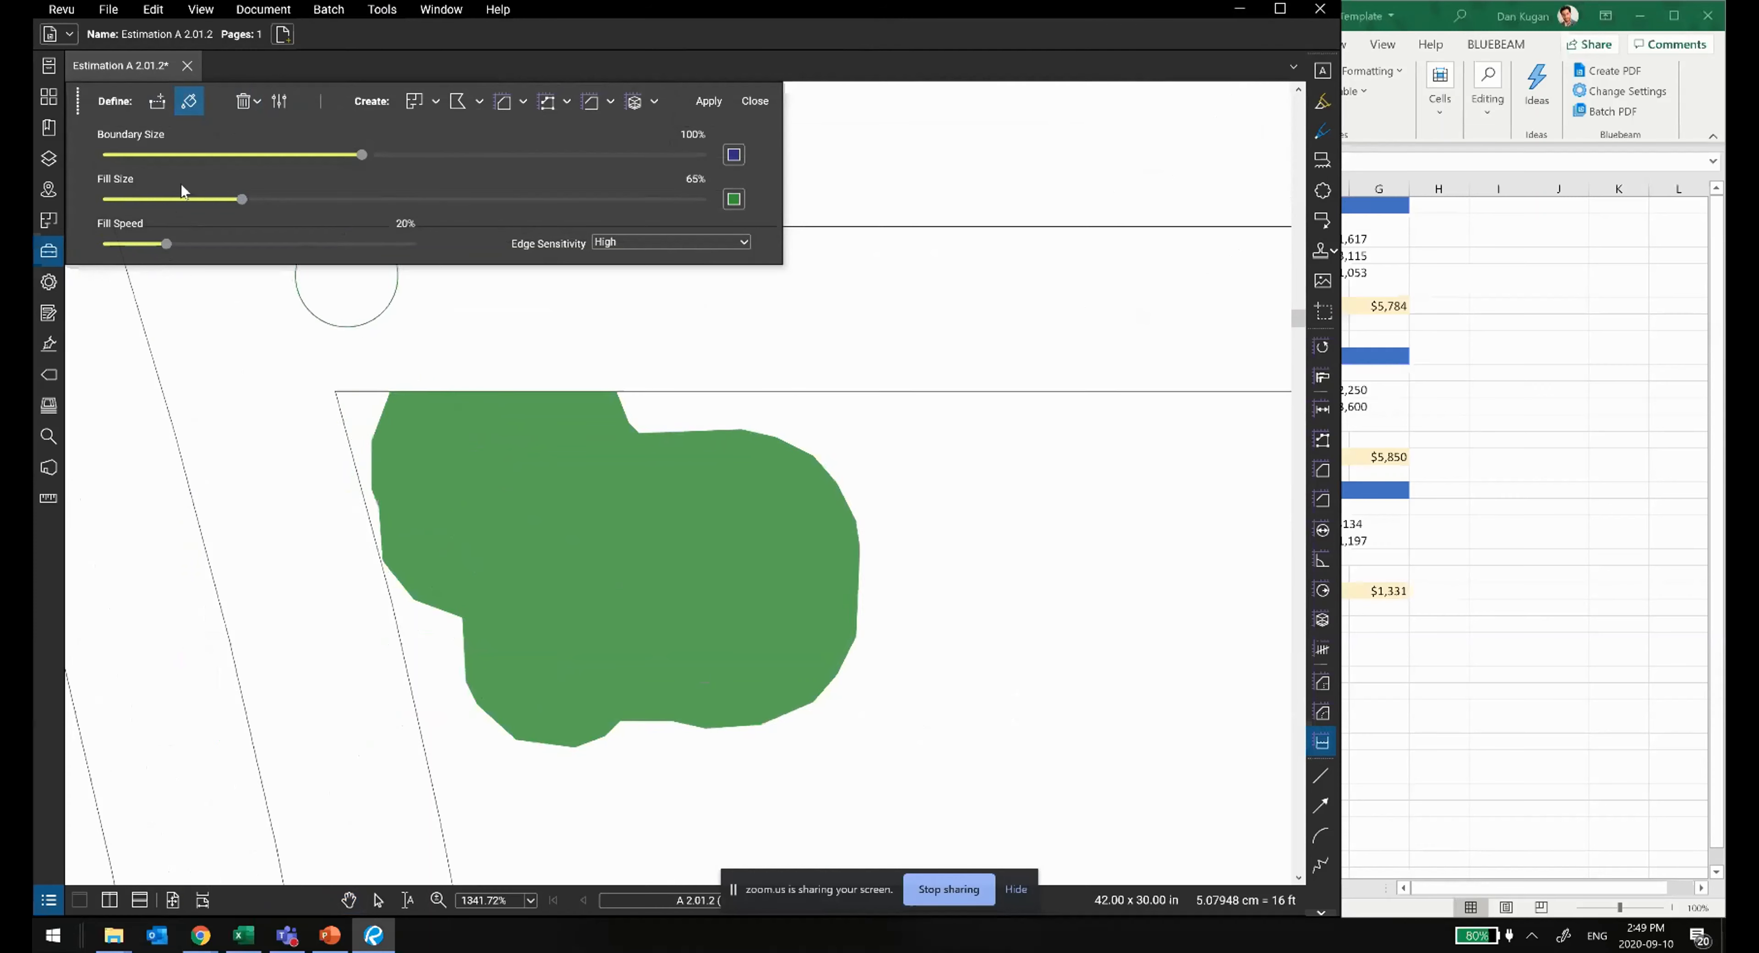
# Step: Reduce the Fill Size to 31% and fill the sharp upper-left corner of the pool's inner outline
pyautogui.moveTo(242, 199); pyautogui.dragTo(125, 200)
pyautogui.click(372, 419)
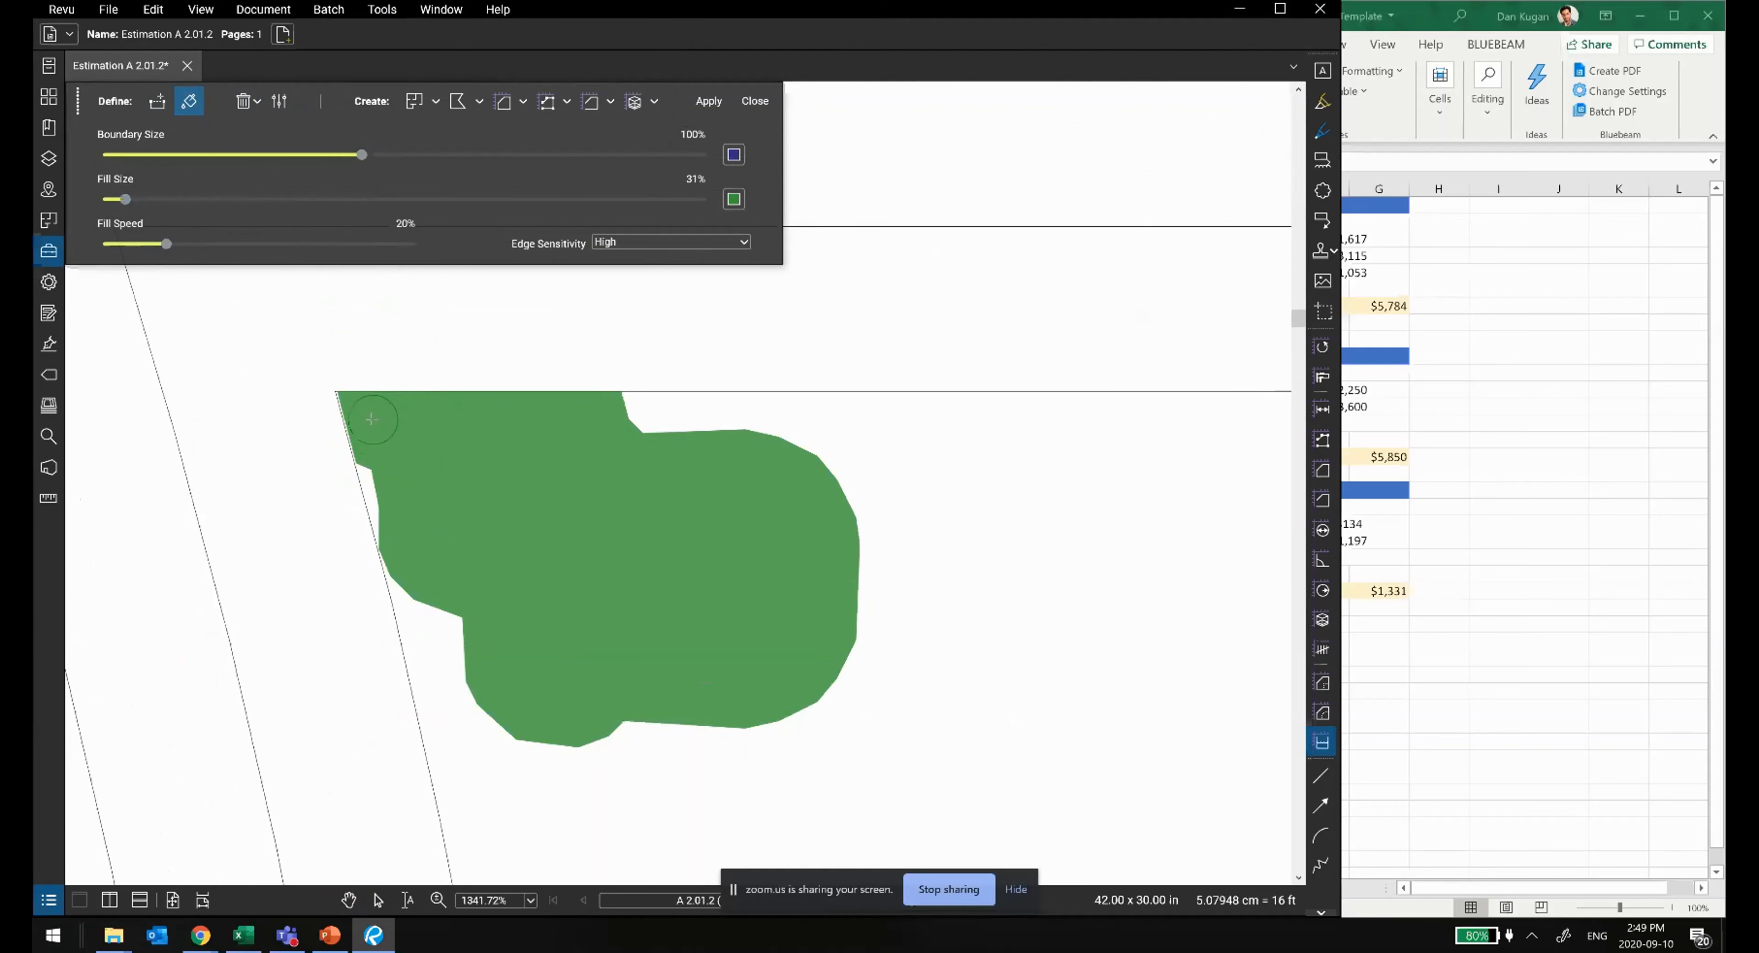
pyautogui.moveTo(392, 494); pyautogui.dragTo(394, 491)
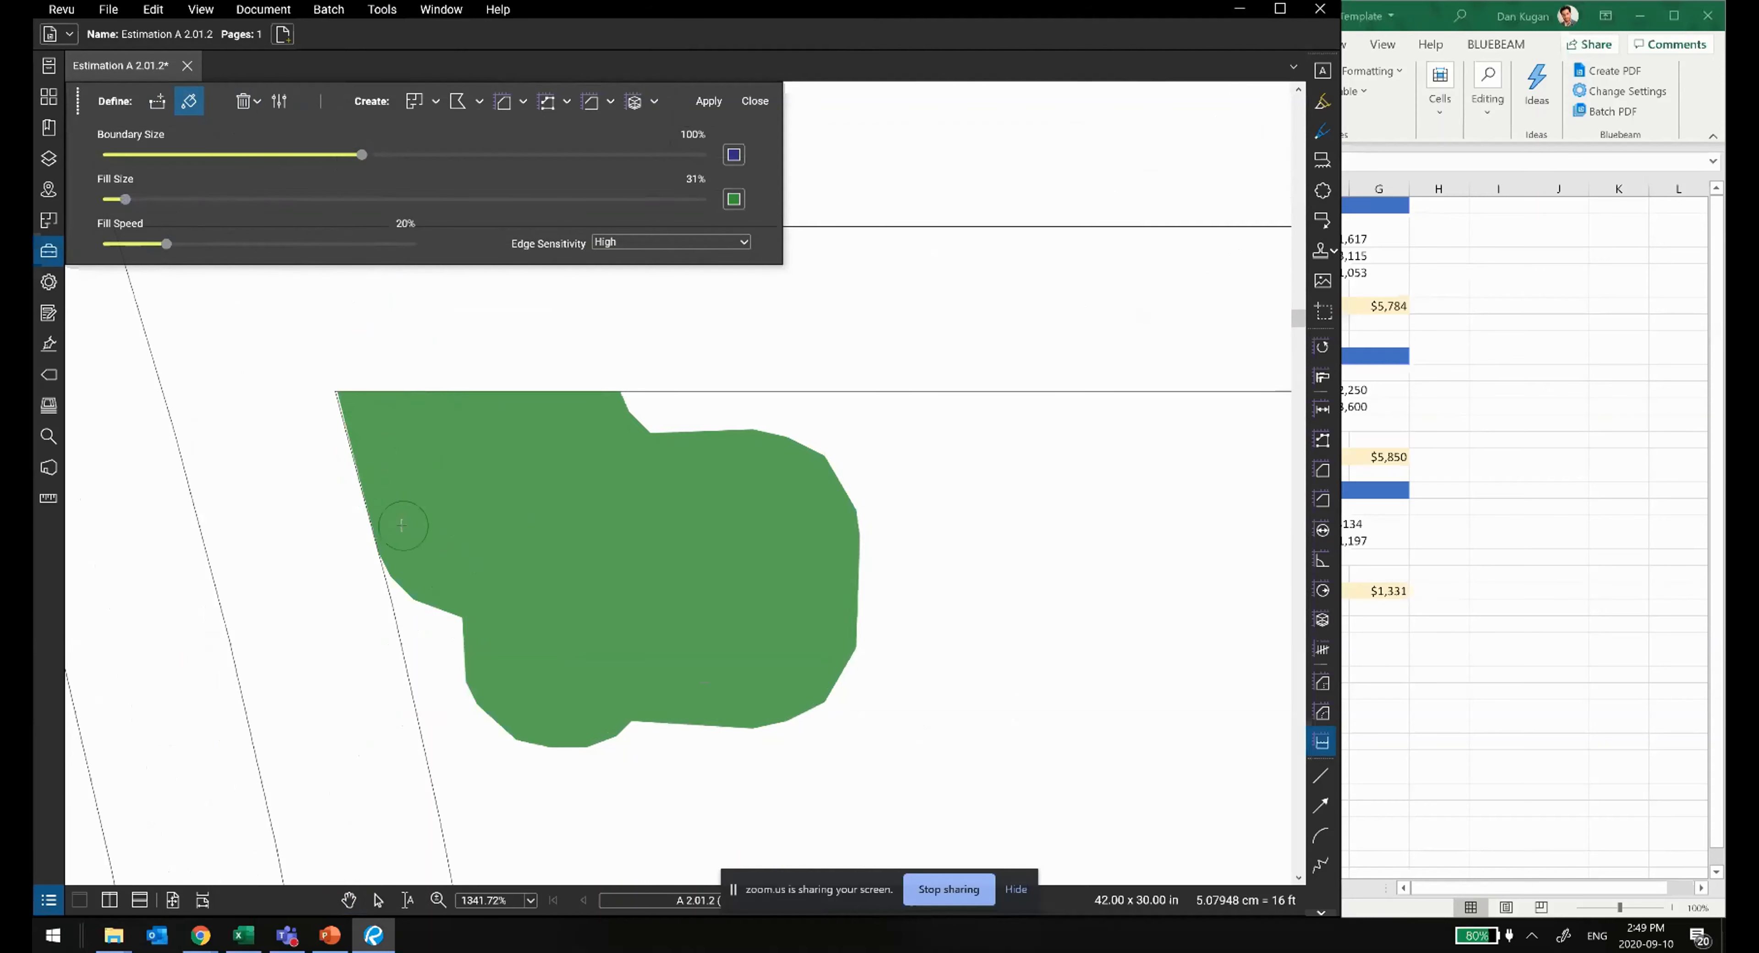
# Step: Extend the fill along the pool's upper inner edge as far as the start of the round section
pyautogui.scroll(-4, 959, 635)
pyautogui.scroll(-2, 856, 459)
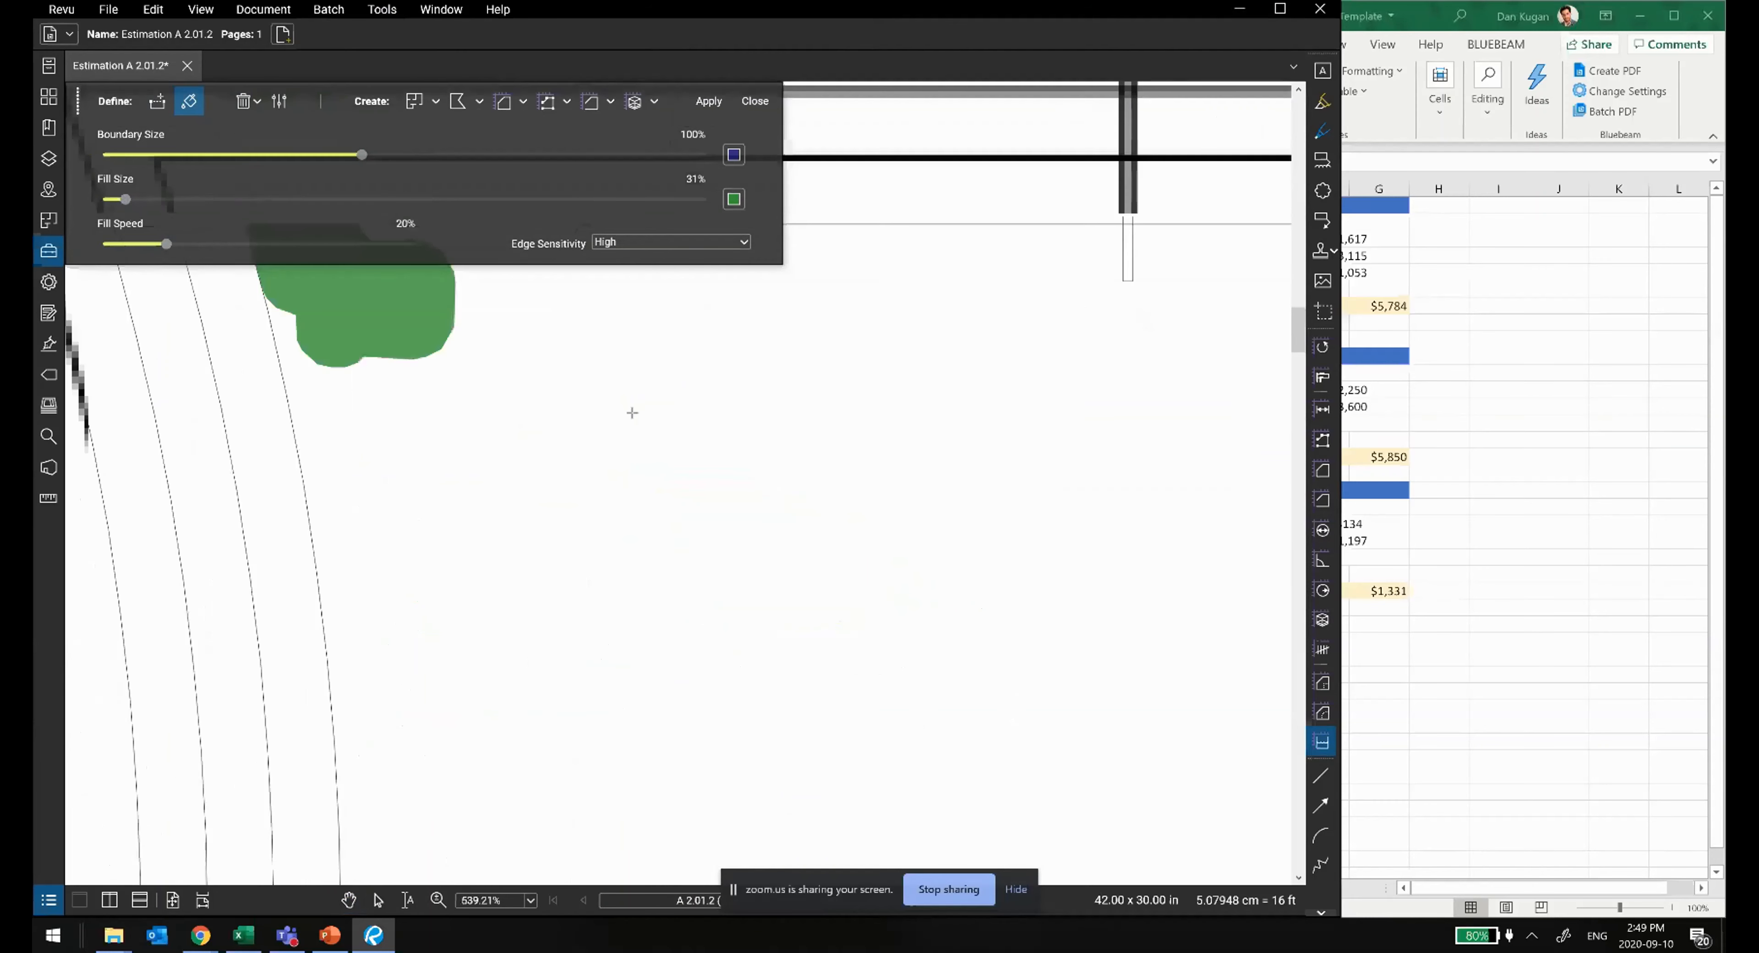
pyautogui.moveTo(567, 443); pyautogui.dragTo(608, 462)
pyautogui.moveTo(753, 462)
pyautogui.mouseDown()
pyautogui.moveTo(1209, 471)
pyautogui.moveTo(1157, 608)
pyautogui.mouseUp()
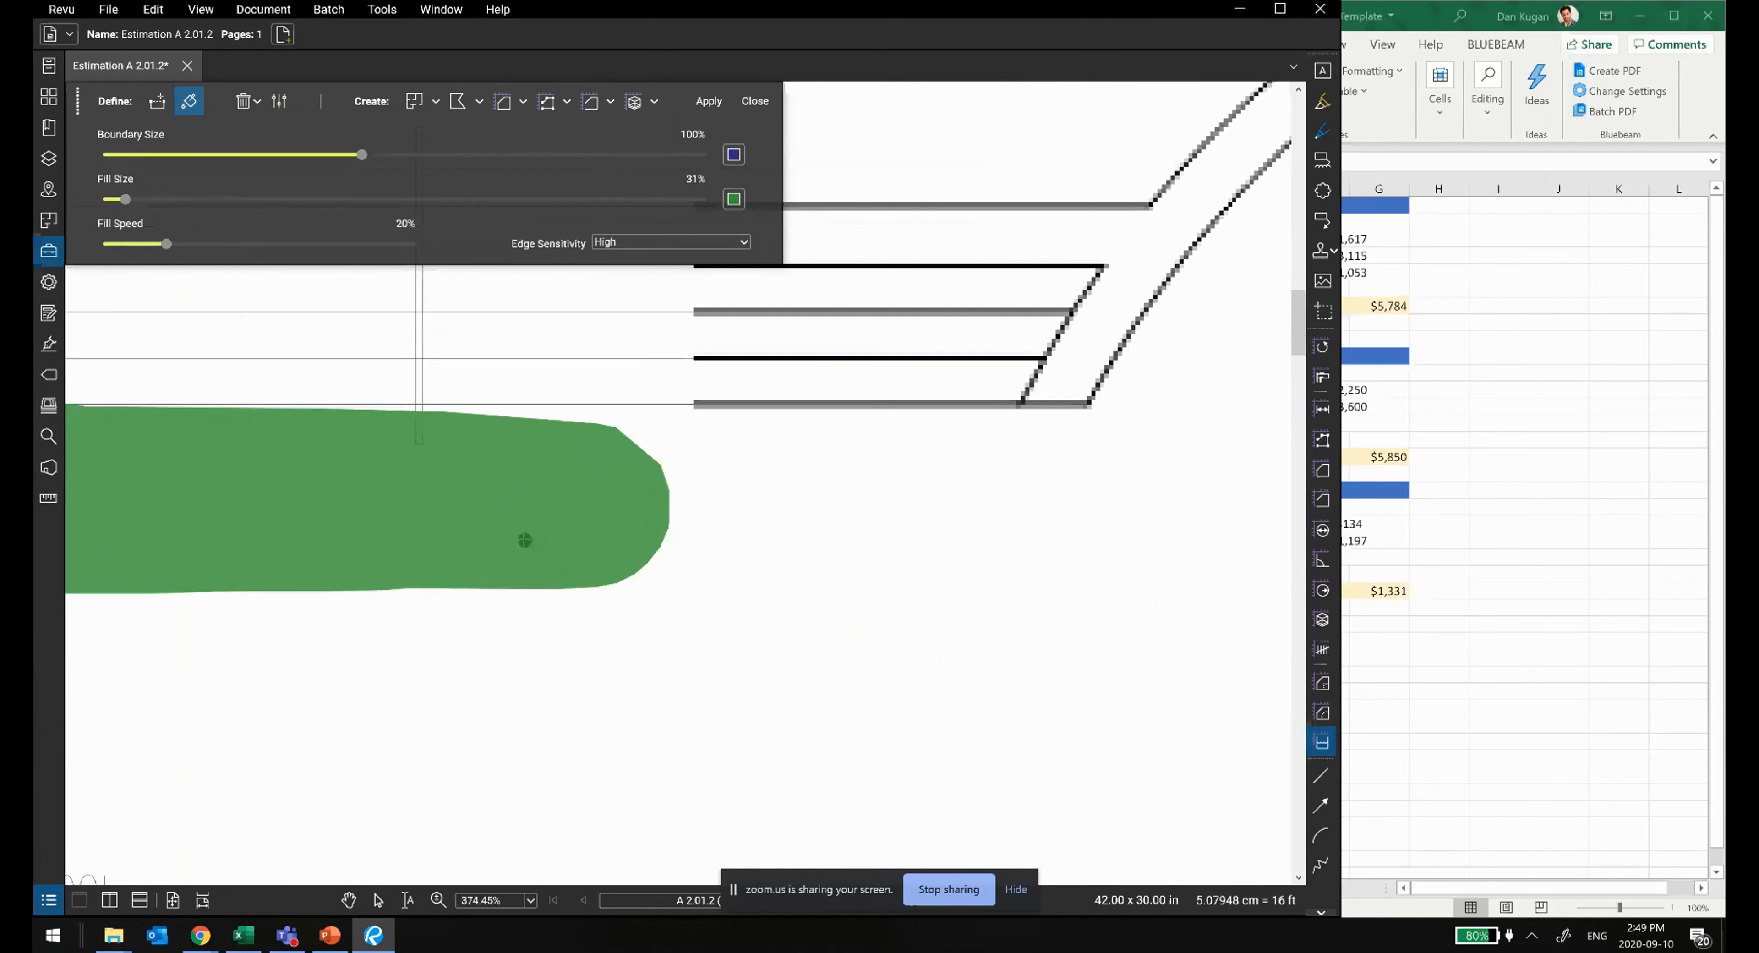
pyautogui.moveTo(522, 542)
pyautogui.mouseDown()
pyautogui.moveTo(1158, 542)
pyautogui.moveTo(1099, 556)
pyautogui.mouseUp()
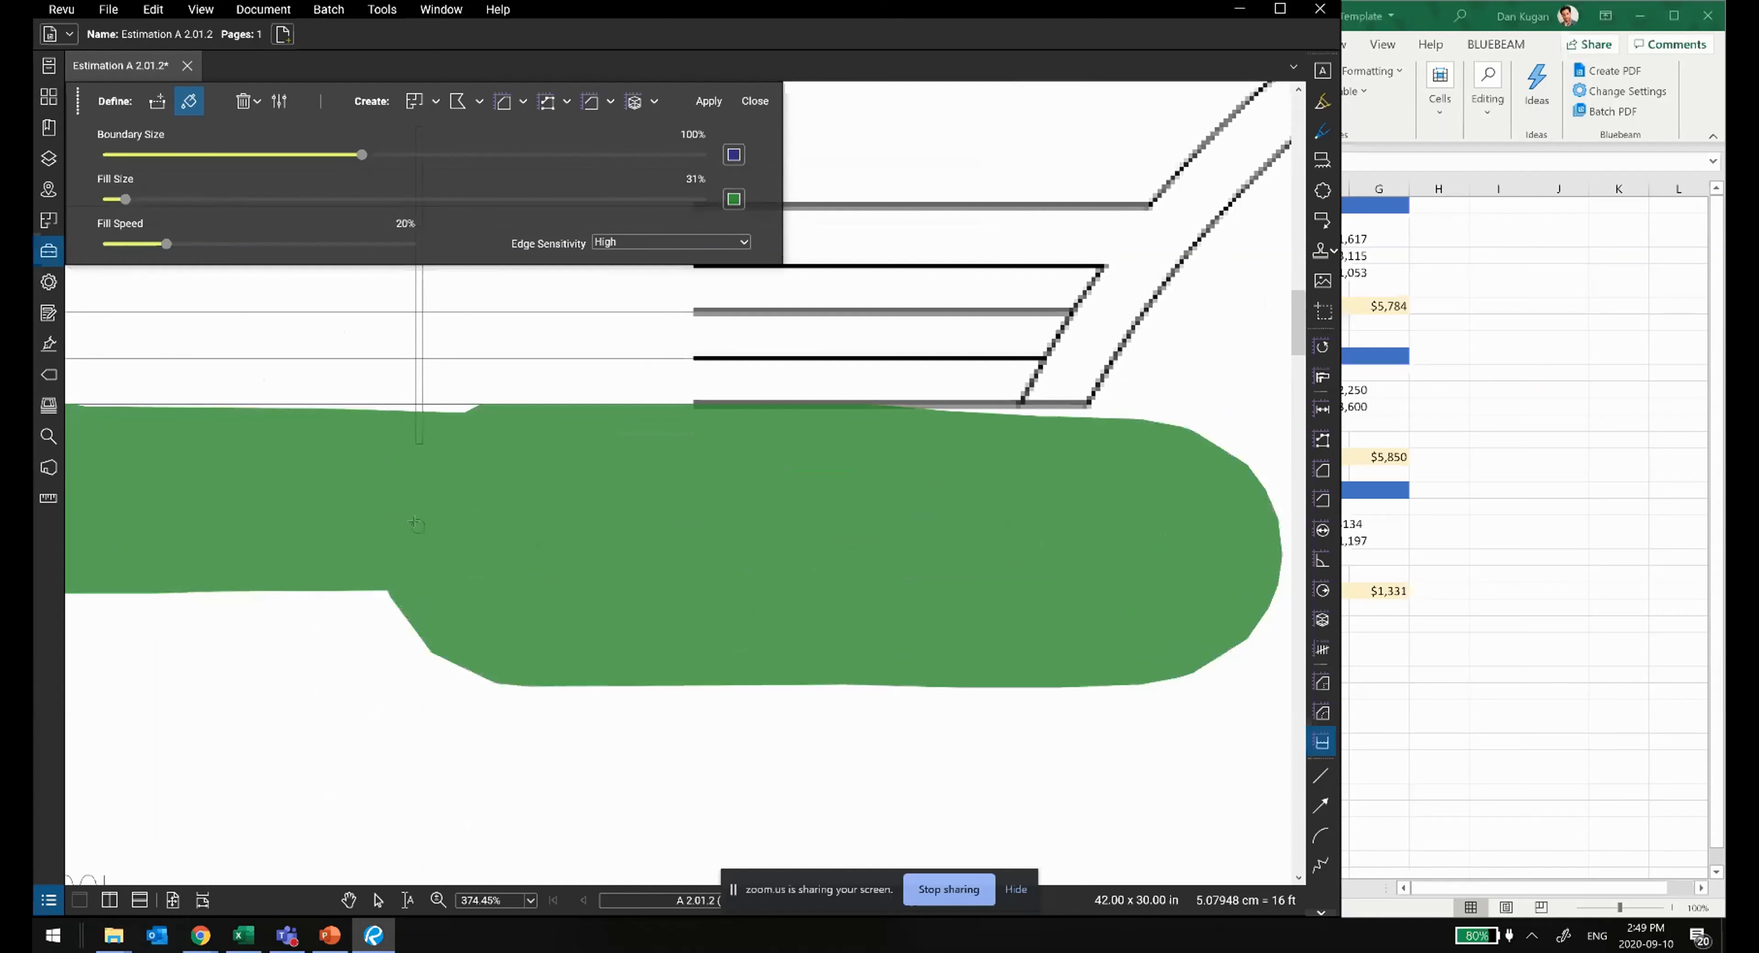
pyautogui.hscroll(-5, 414, 523)
pyautogui.moveTo(297, 468); pyautogui.dragTo(985, 513)
# Step: Fill the upper part of the pool's round section along its curved wall, reaching the curved steps, and touch up the straight edge
pyautogui.hscroll(8, 985, 512)
pyautogui.scroll(-4, 440, 661)
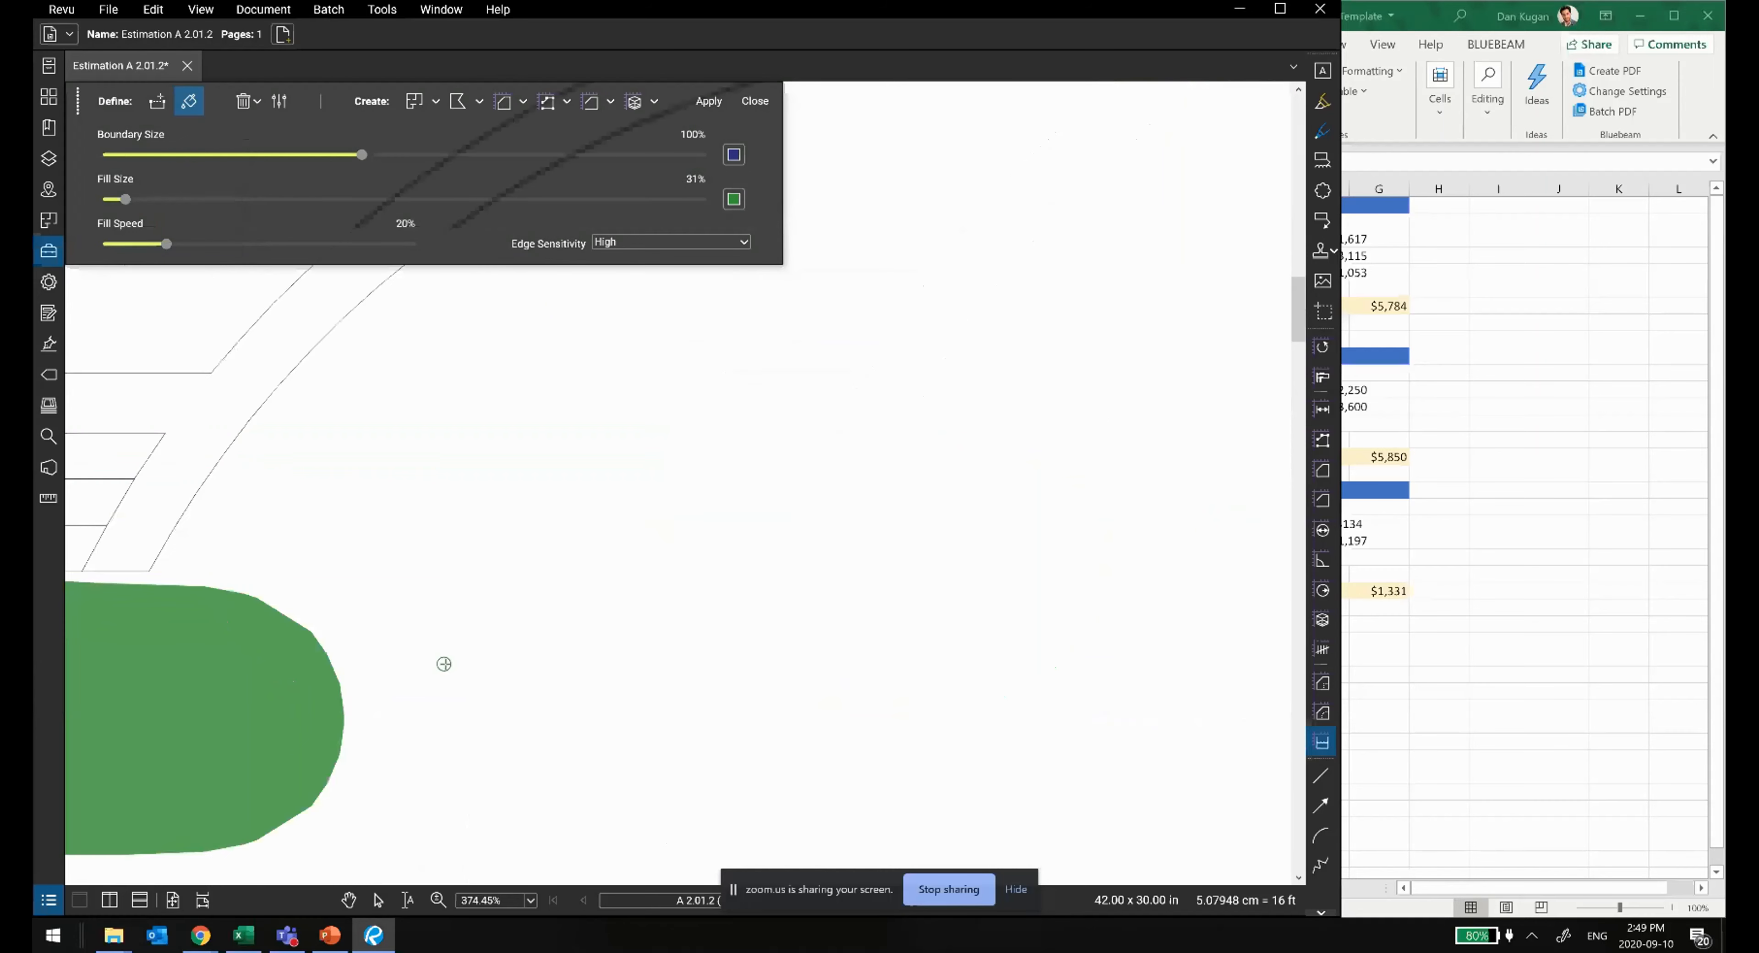
pyautogui.moveTo(415, 632)
pyautogui.mouseDown()
pyautogui.moveTo(722, 444)
pyautogui.moveTo(946, 522)
pyautogui.moveTo(833, 726)
pyautogui.moveTo(778, 720)
pyautogui.mouseUp()
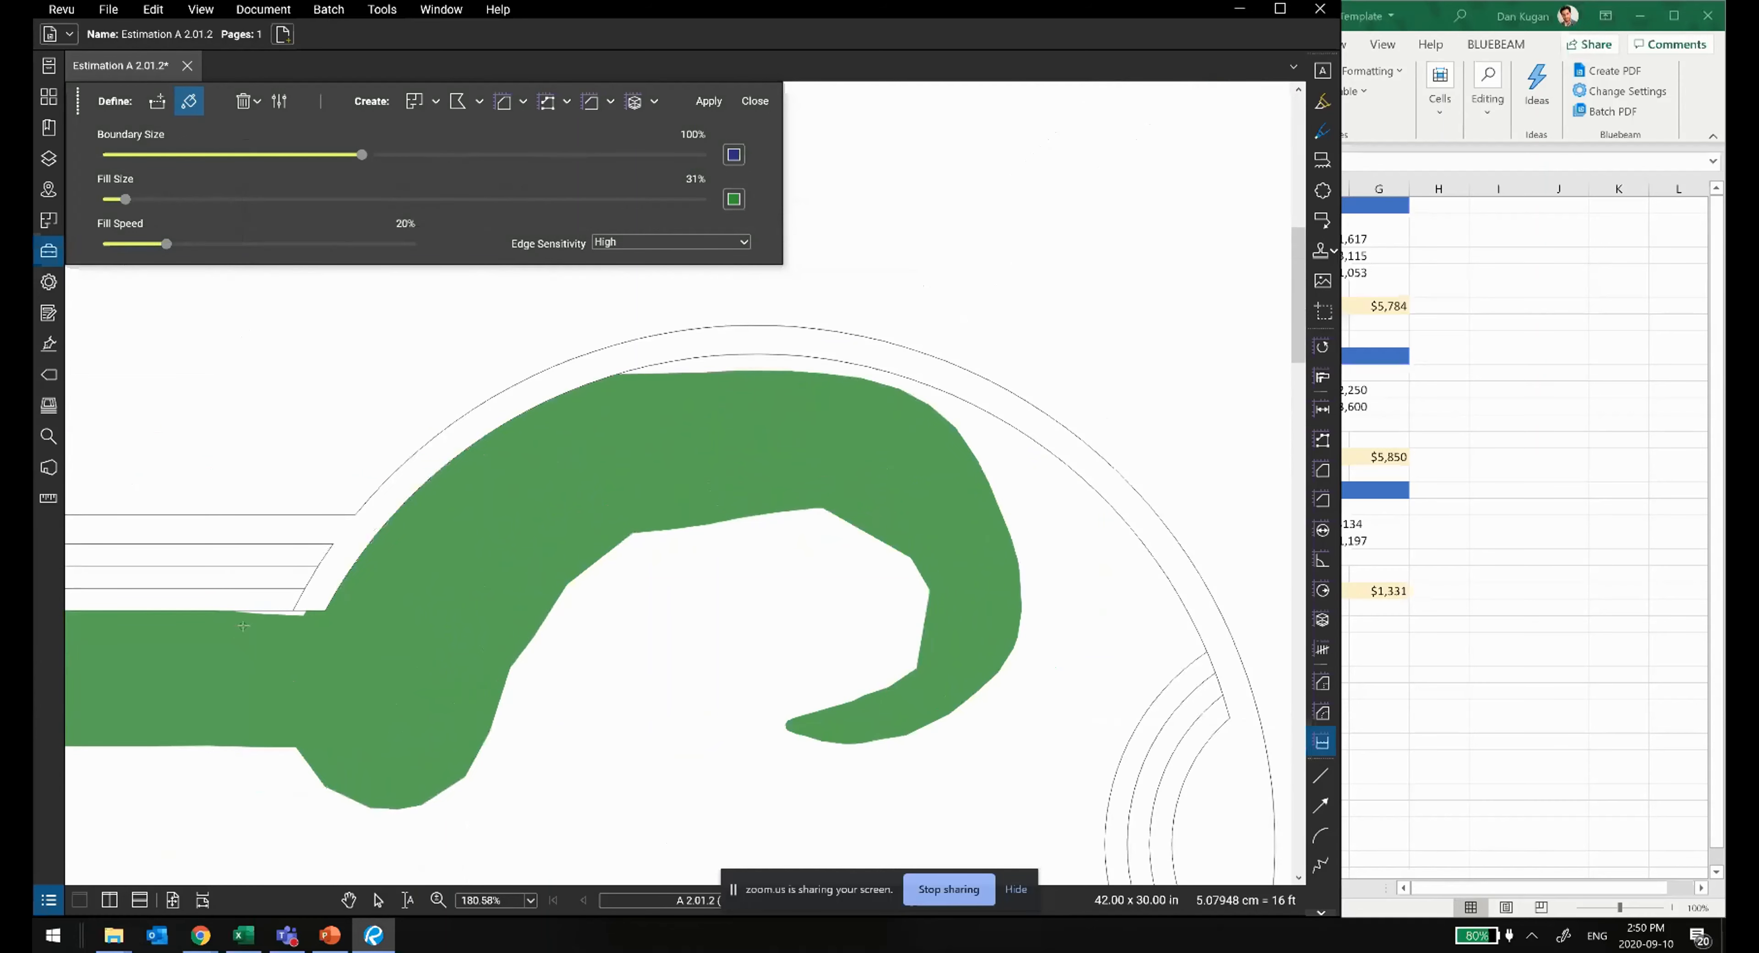
pyautogui.moveTo(243, 626)
pyautogui.mouseDown()
pyautogui.moveTo(294, 626)
pyautogui.moveTo(244, 616)
pyautogui.mouseUp()
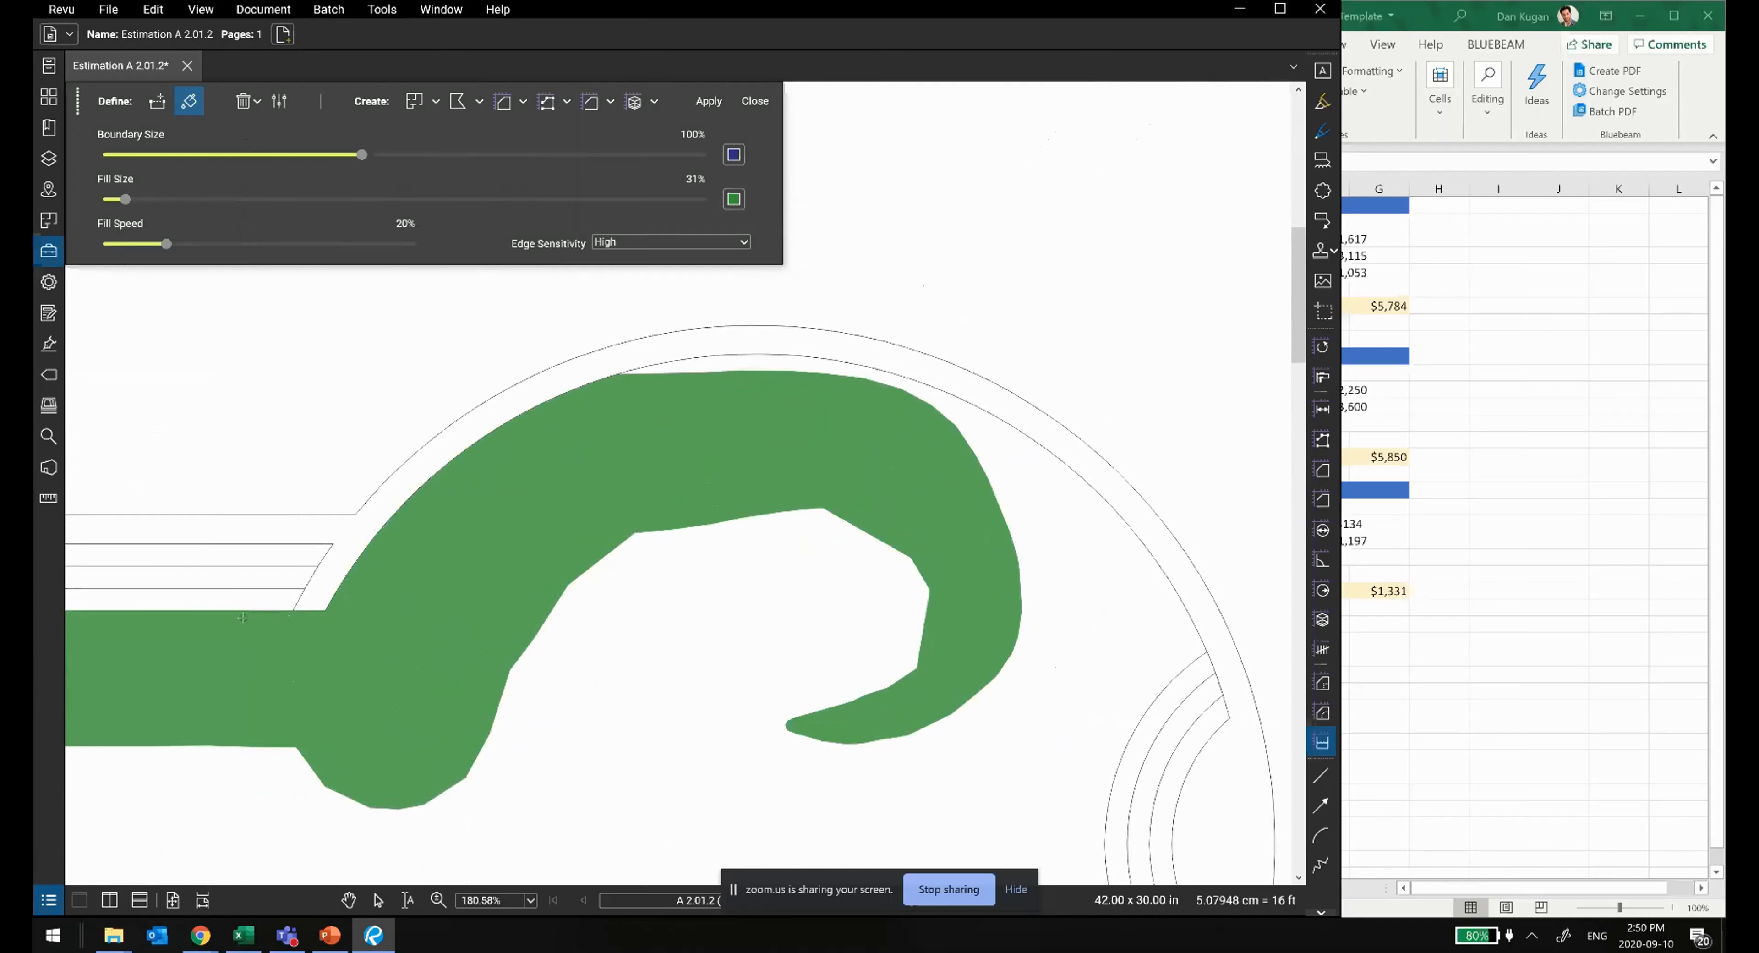
pyautogui.moveTo(664, 587)
pyautogui.mouseDown()
pyautogui.moveTo(1063, 710)
pyautogui.moveTo(1001, 516)
pyautogui.moveTo(956, 471)
pyautogui.moveTo(880, 428)
pyautogui.moveTo(730, 443)
pyautogui.moveTo(628, 404)
pyautogui.mouseUp()
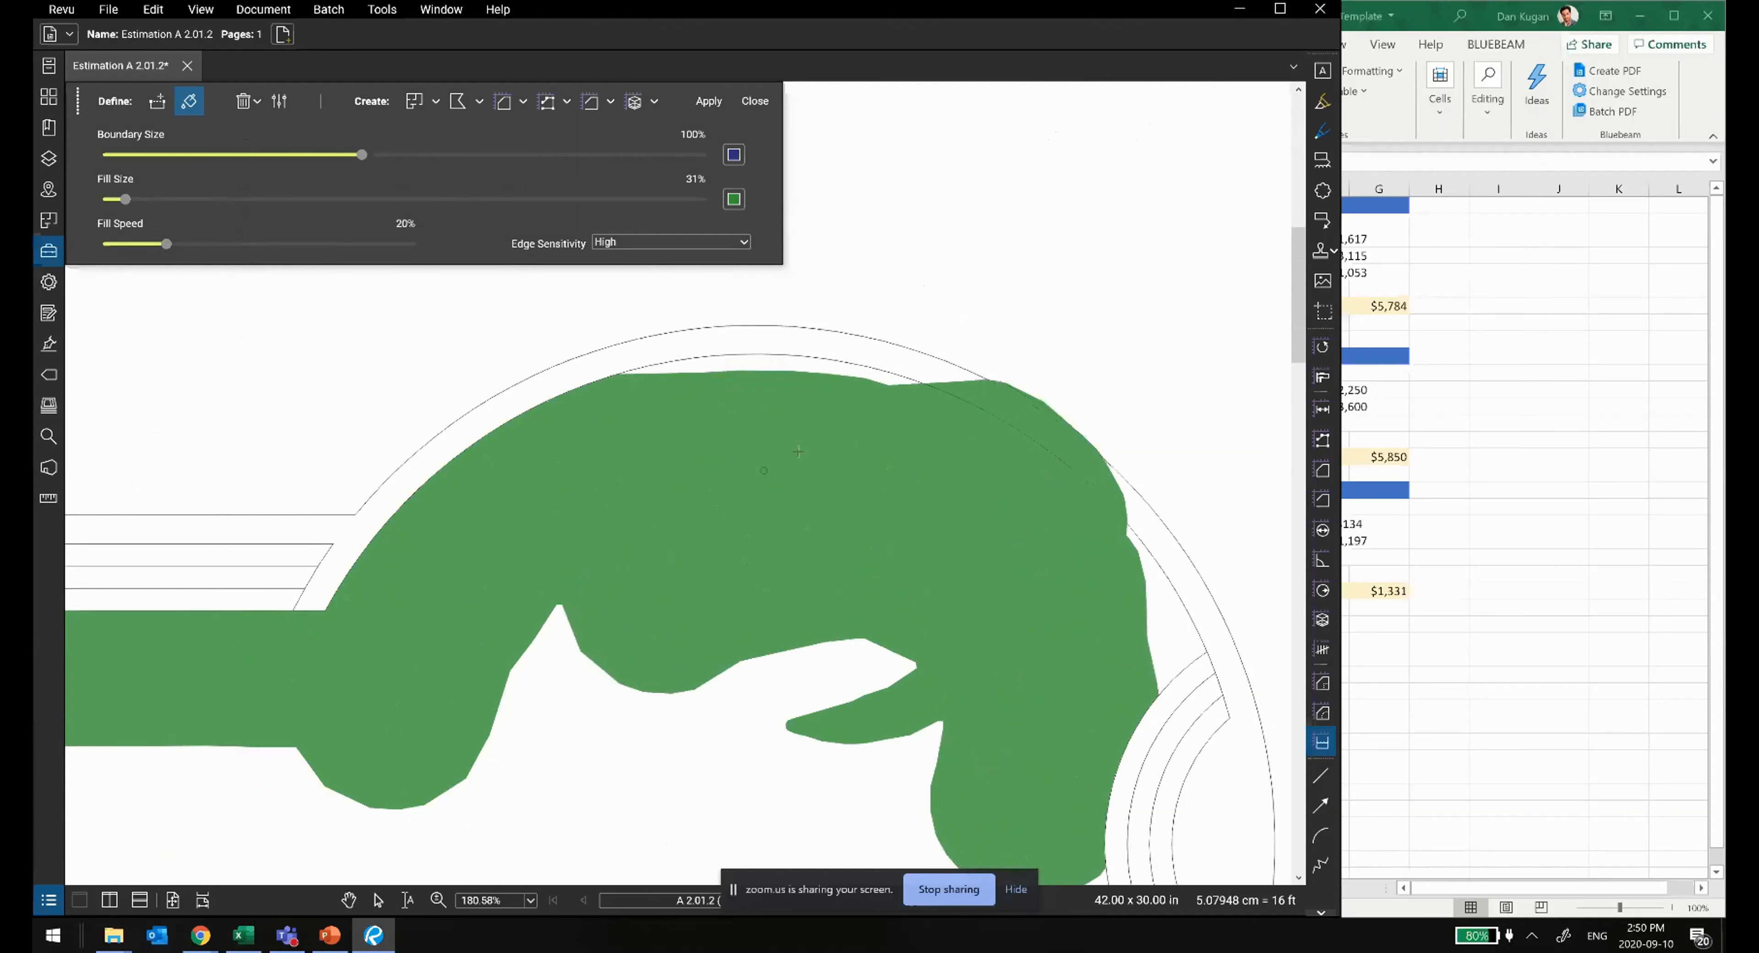
# Step: Fill the remaining gaps against the inner curve at the top of the pool's round section
pyautogui.scroll(3, 604, 416)
pyautogui.scroll(6, 604, 416)
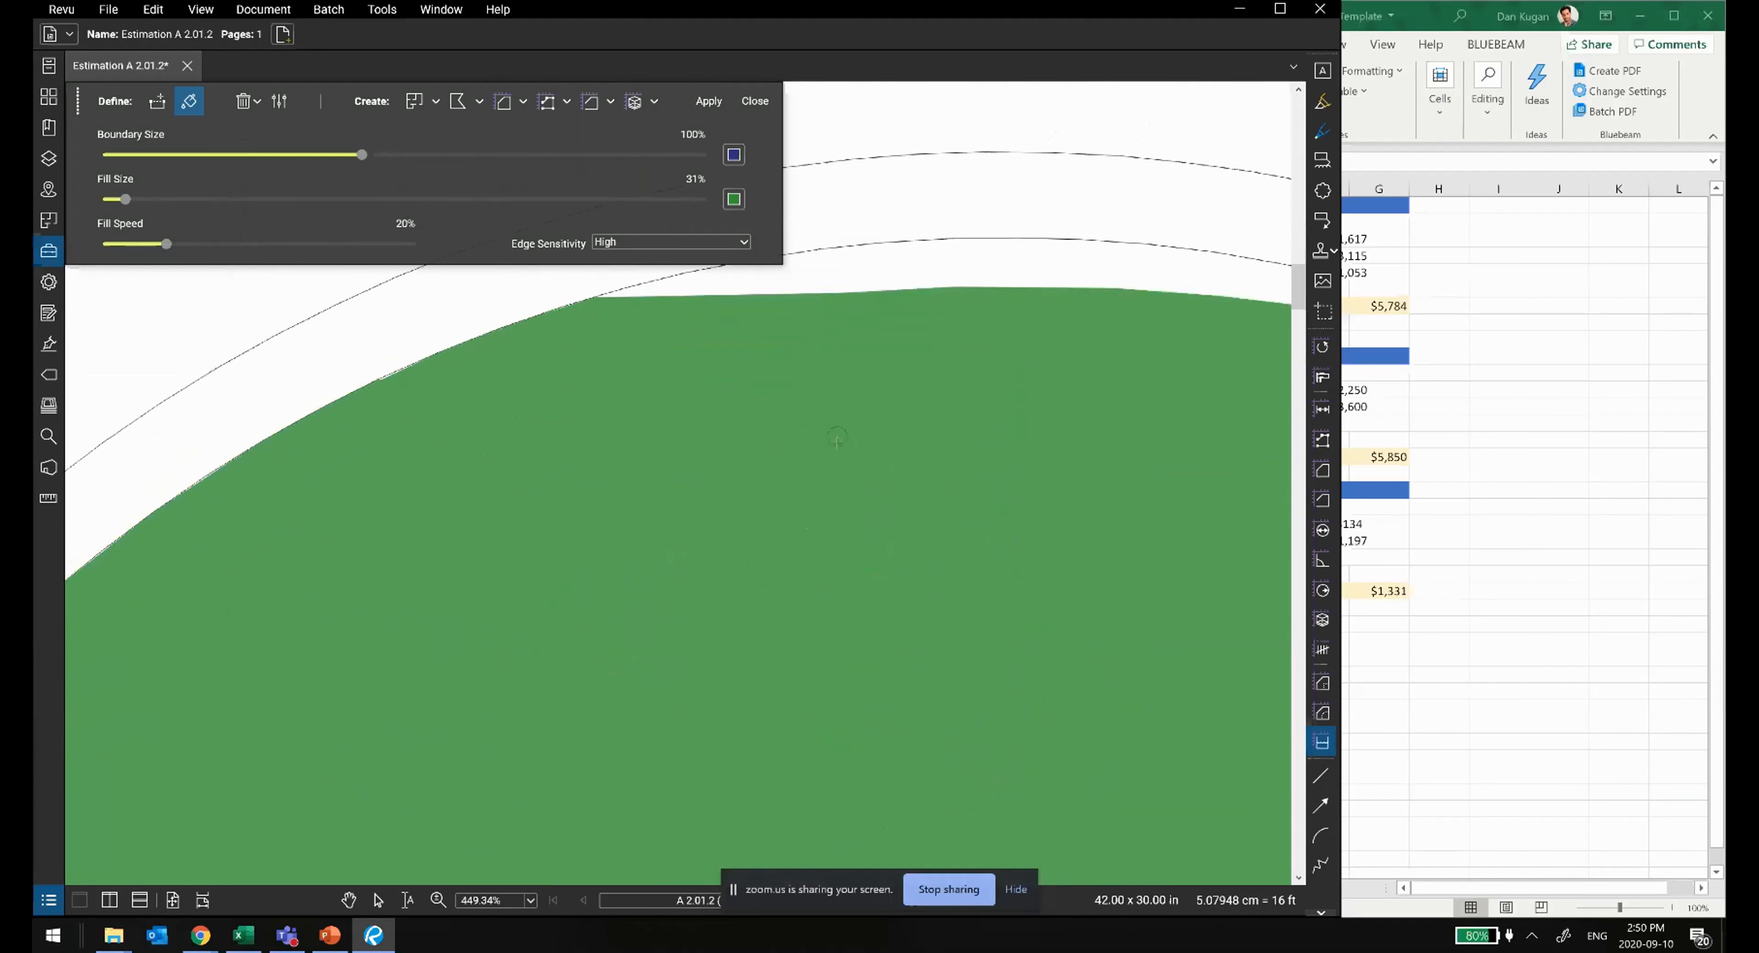
pyautogui.moveTo(370, 463)
pyautogui.mouseDown()
pyautogui.moveTo(514, 428)
pyautogui.moveTo(1048, 397)
pyautogui.moveTo(1114, 450)
pyautogui.mouseUp()
pyautogui.moveTo(1086, 387); pyautogui.dragTo(1240, 412)
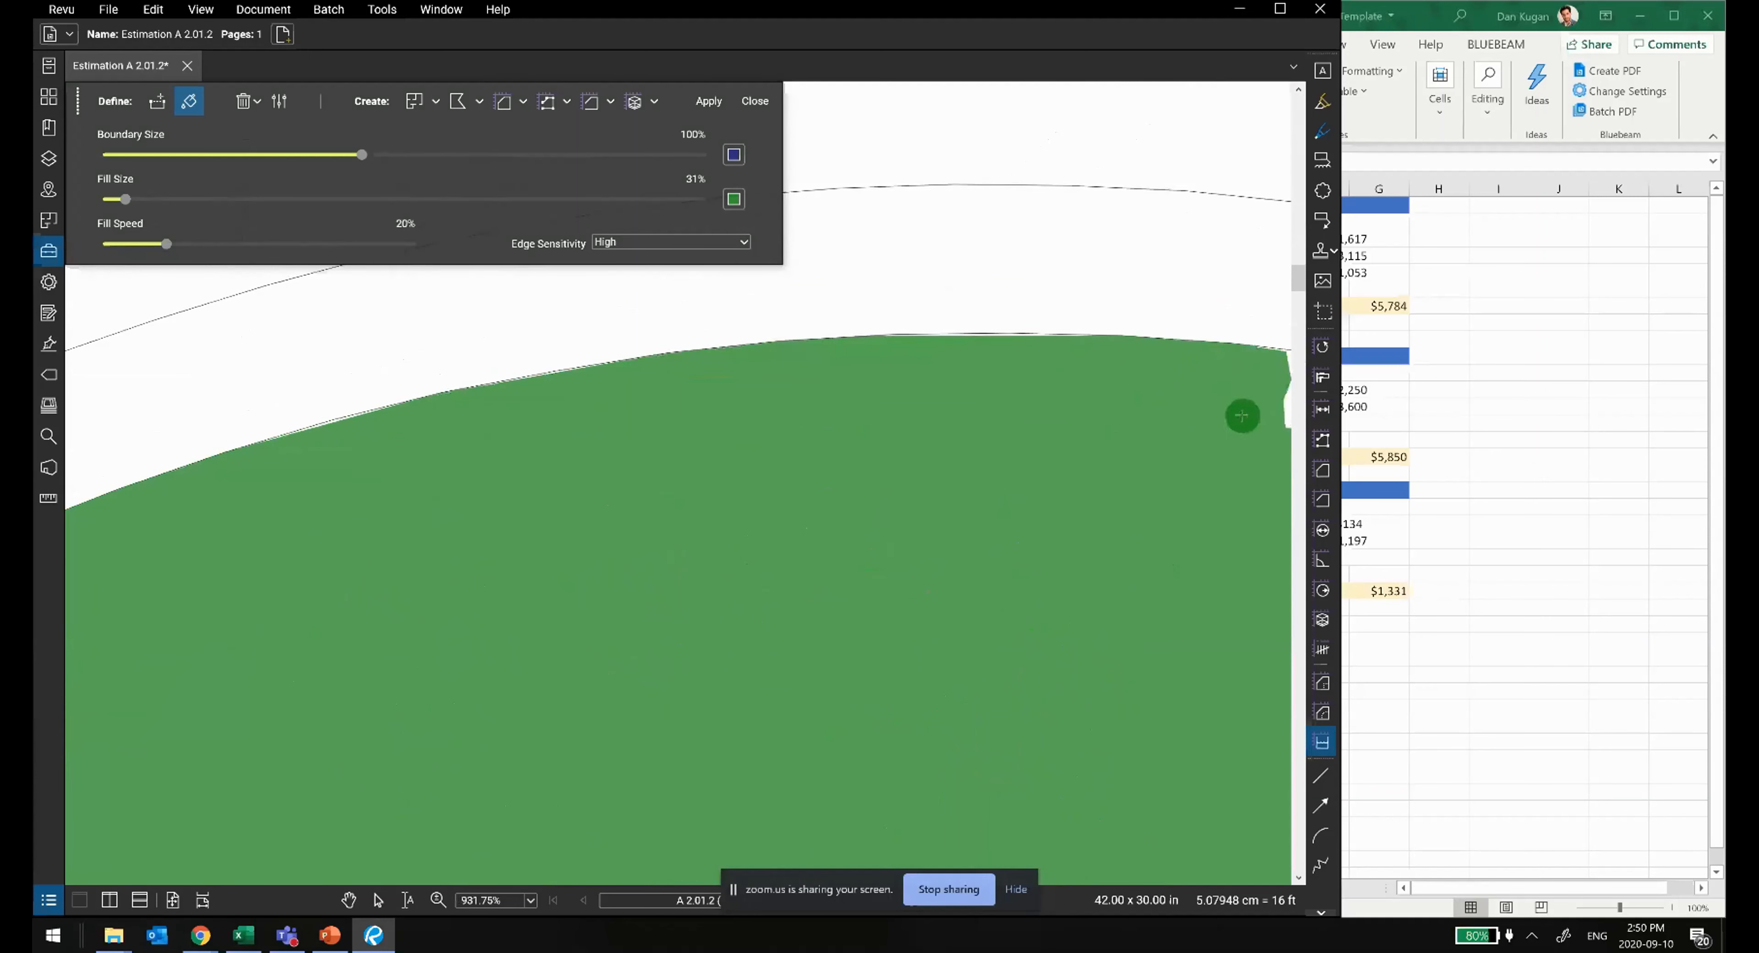
pyautogui.moveTo(323, 513)
pyautogui.mouseDown()
pyautogui.moveTo(377, 444)
pyautogui.moveTo(341, 447)
pyautogui.moveTo(445, 379)
pyautogui.mouseUp()
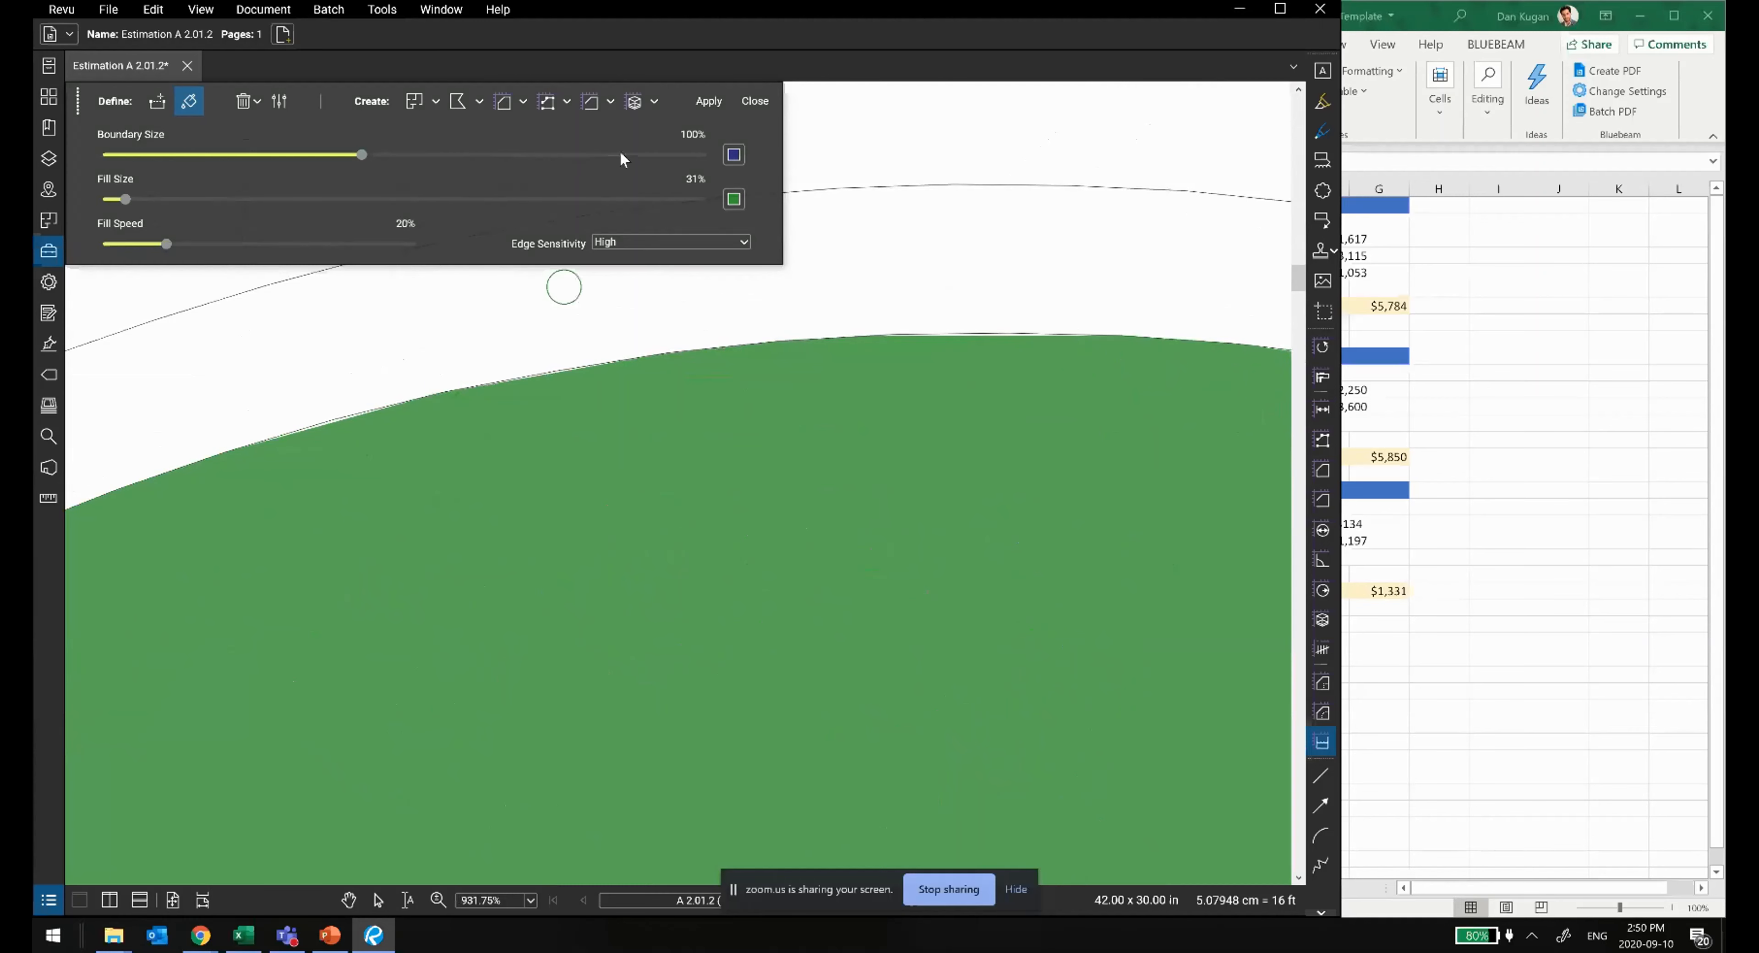
# Step: Create a Tile area measurement from the filled pool region and apply it to the drawing
pyautogui.click(526, 99)
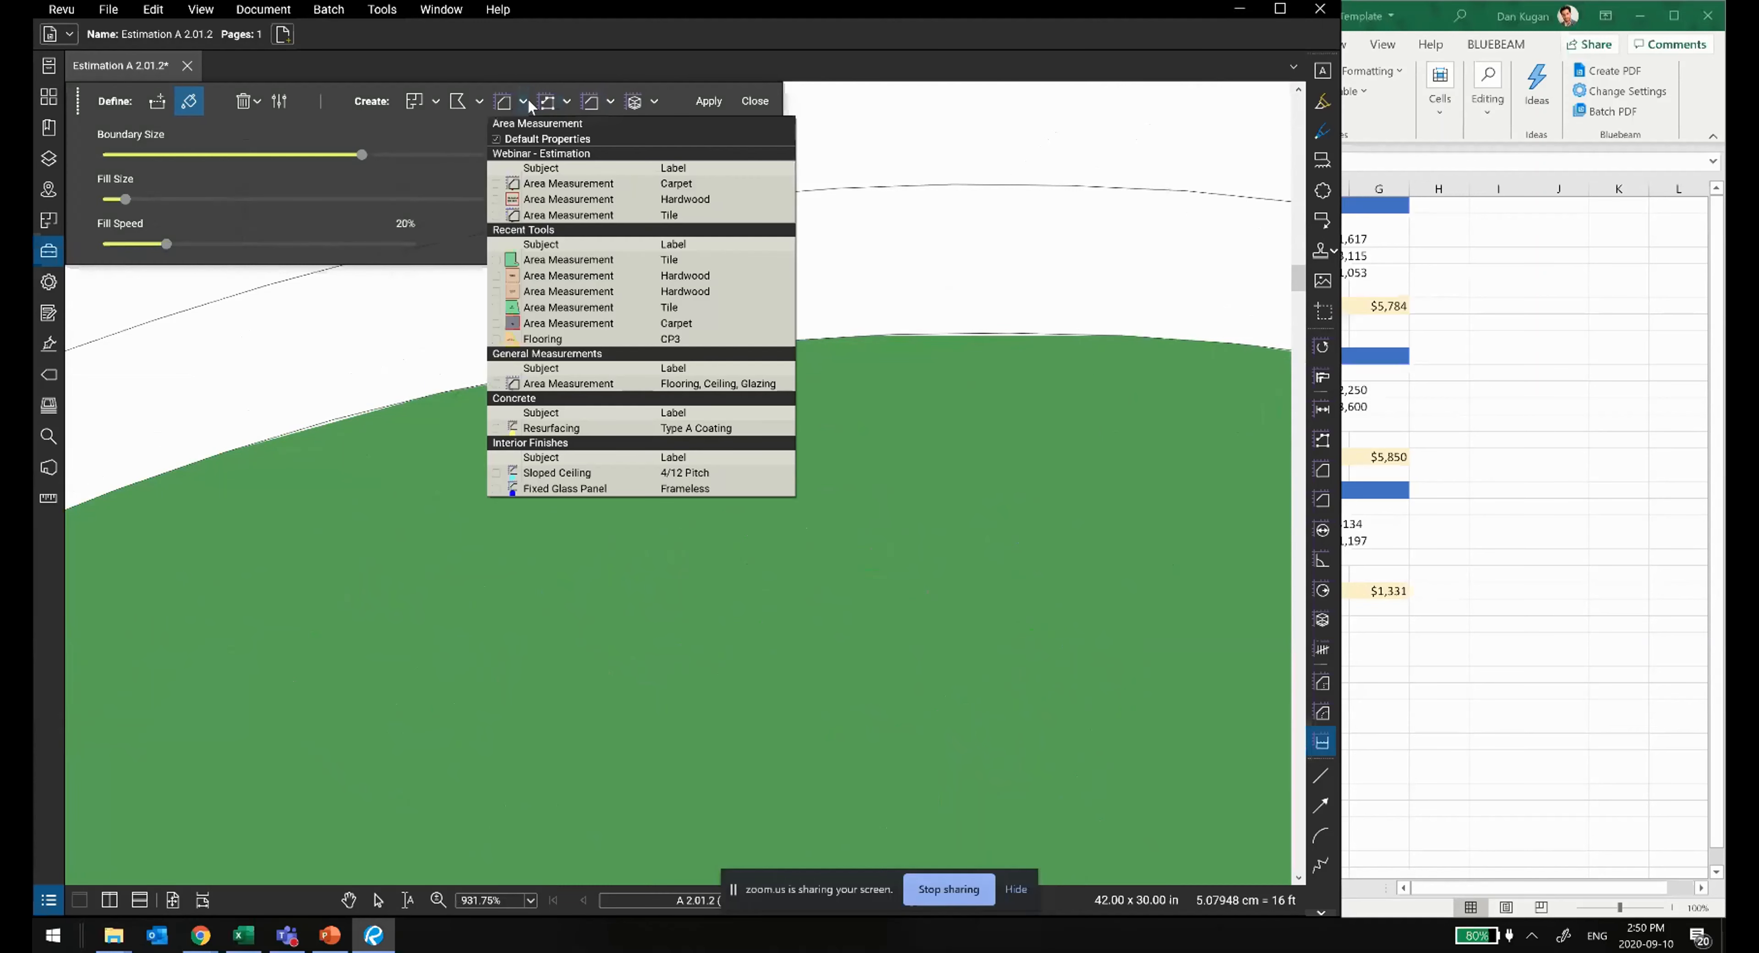
pyautogui.click(565, 215)
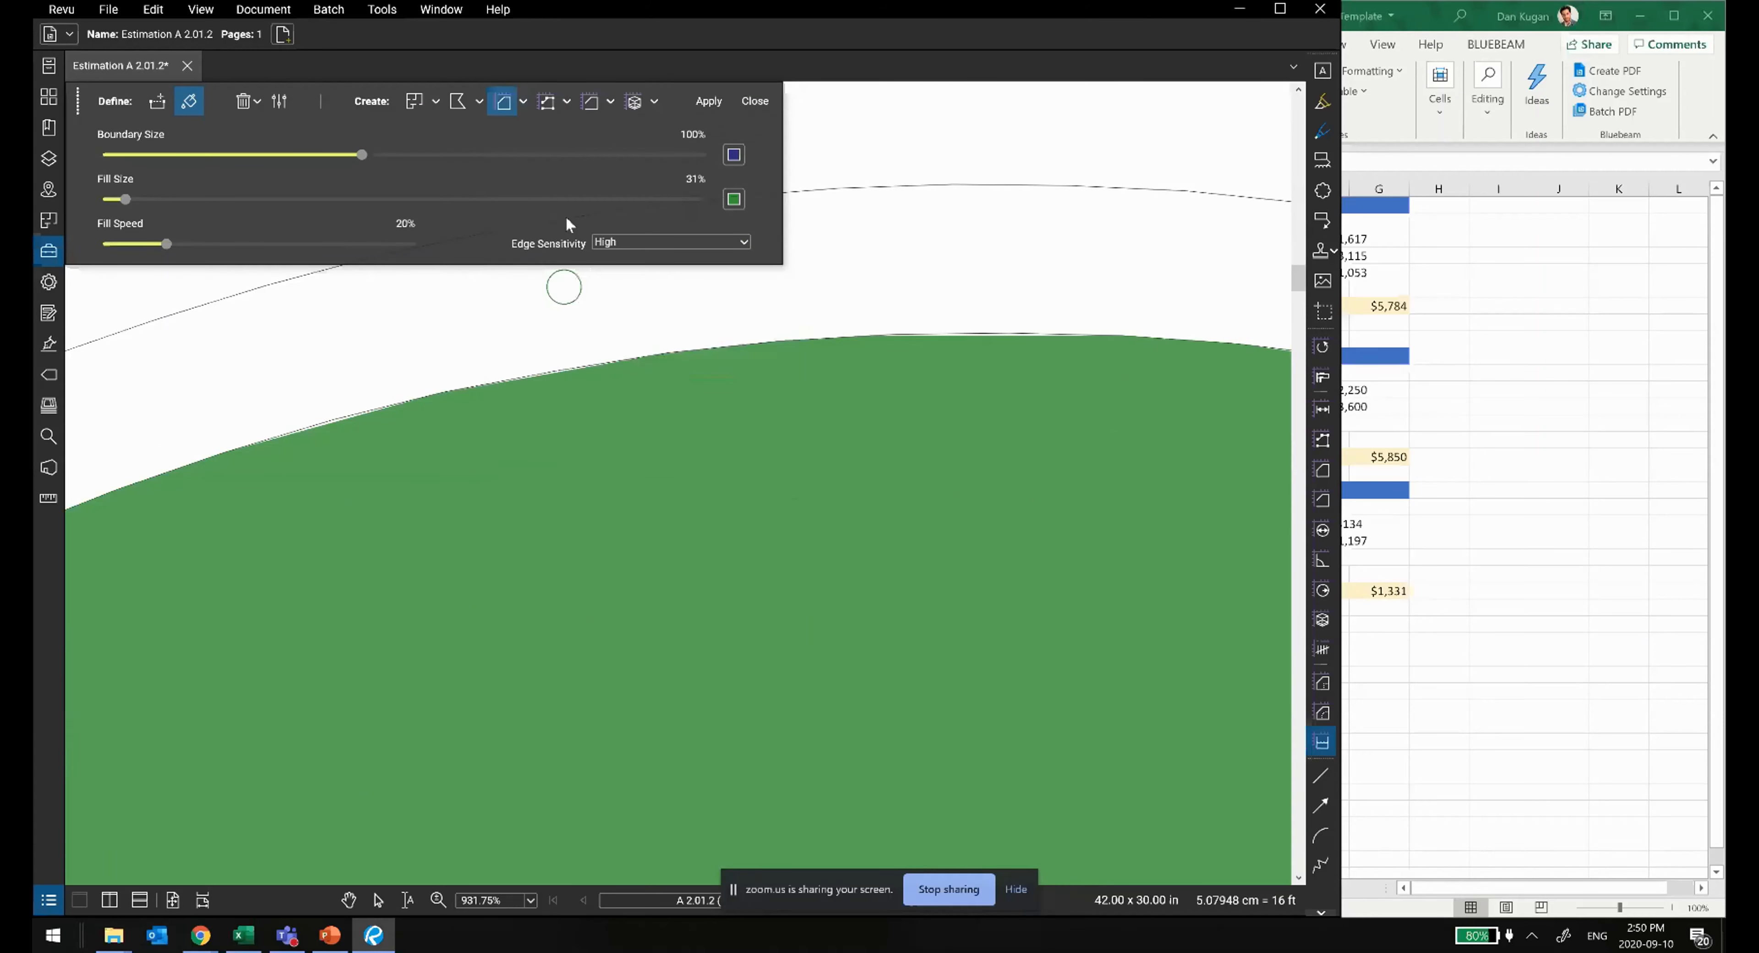
pyautogui.click(714, 98)
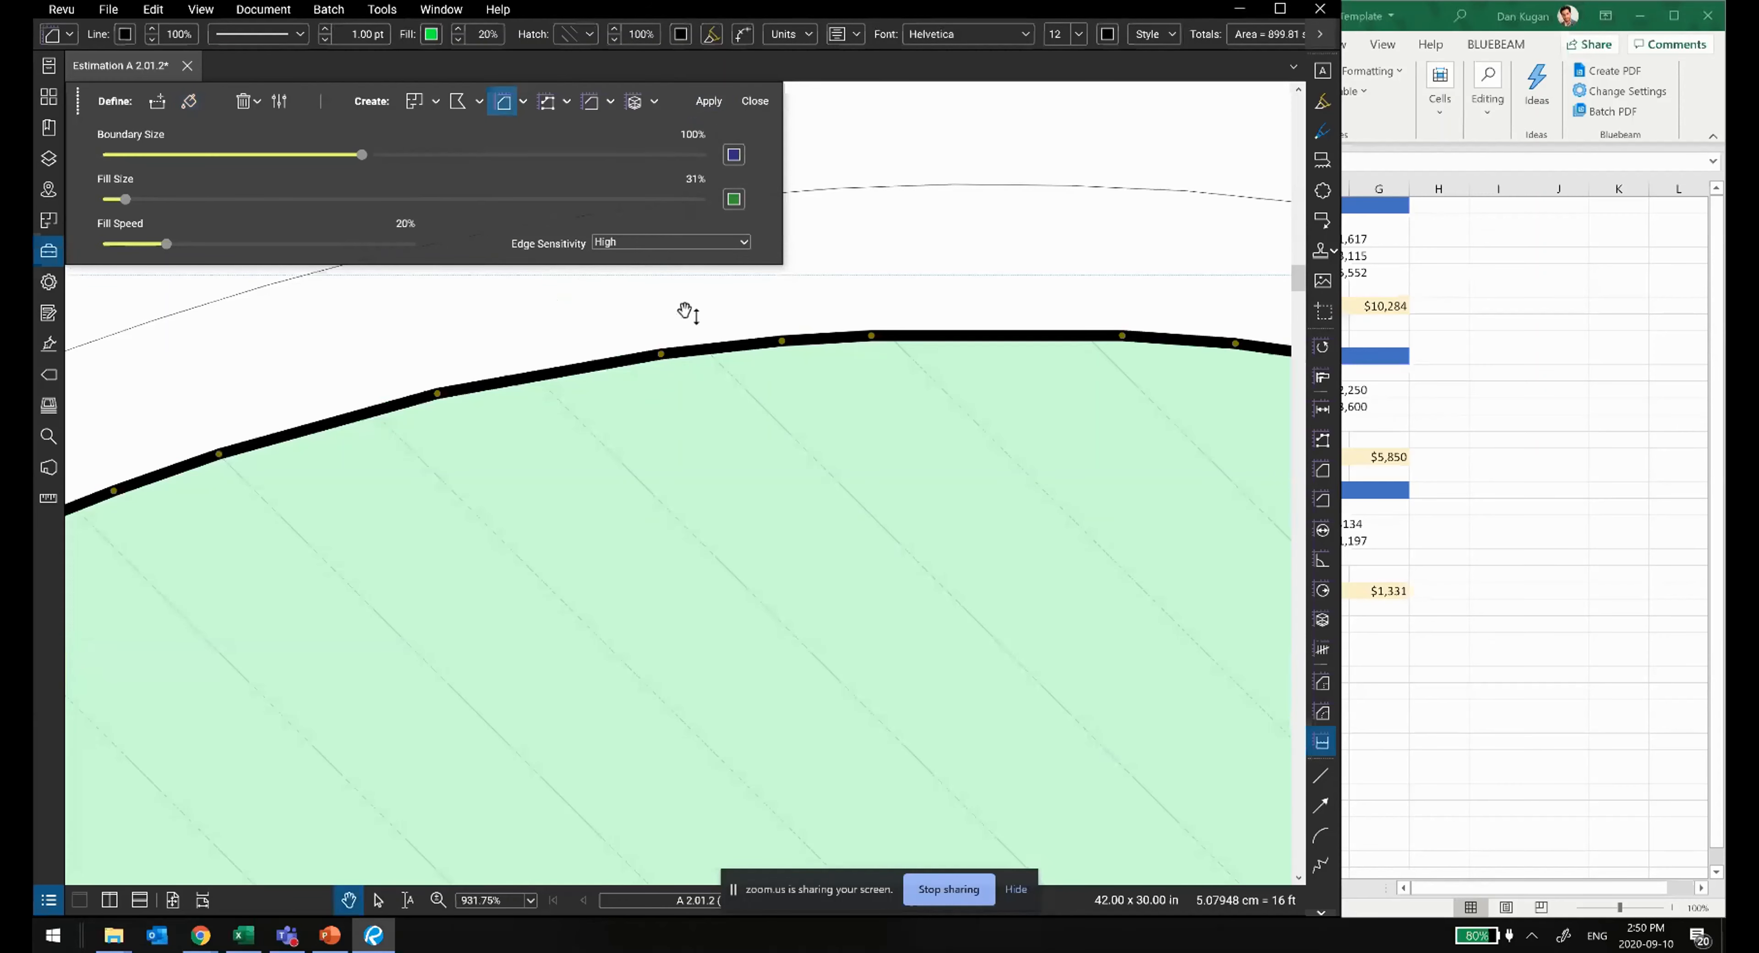
# Step: Inspect the new tile area's boundary along the pool's curved wall, and switch to the Excel estimation template to check its flooring costs
pyautogui.scroll(-3, 976, 256)
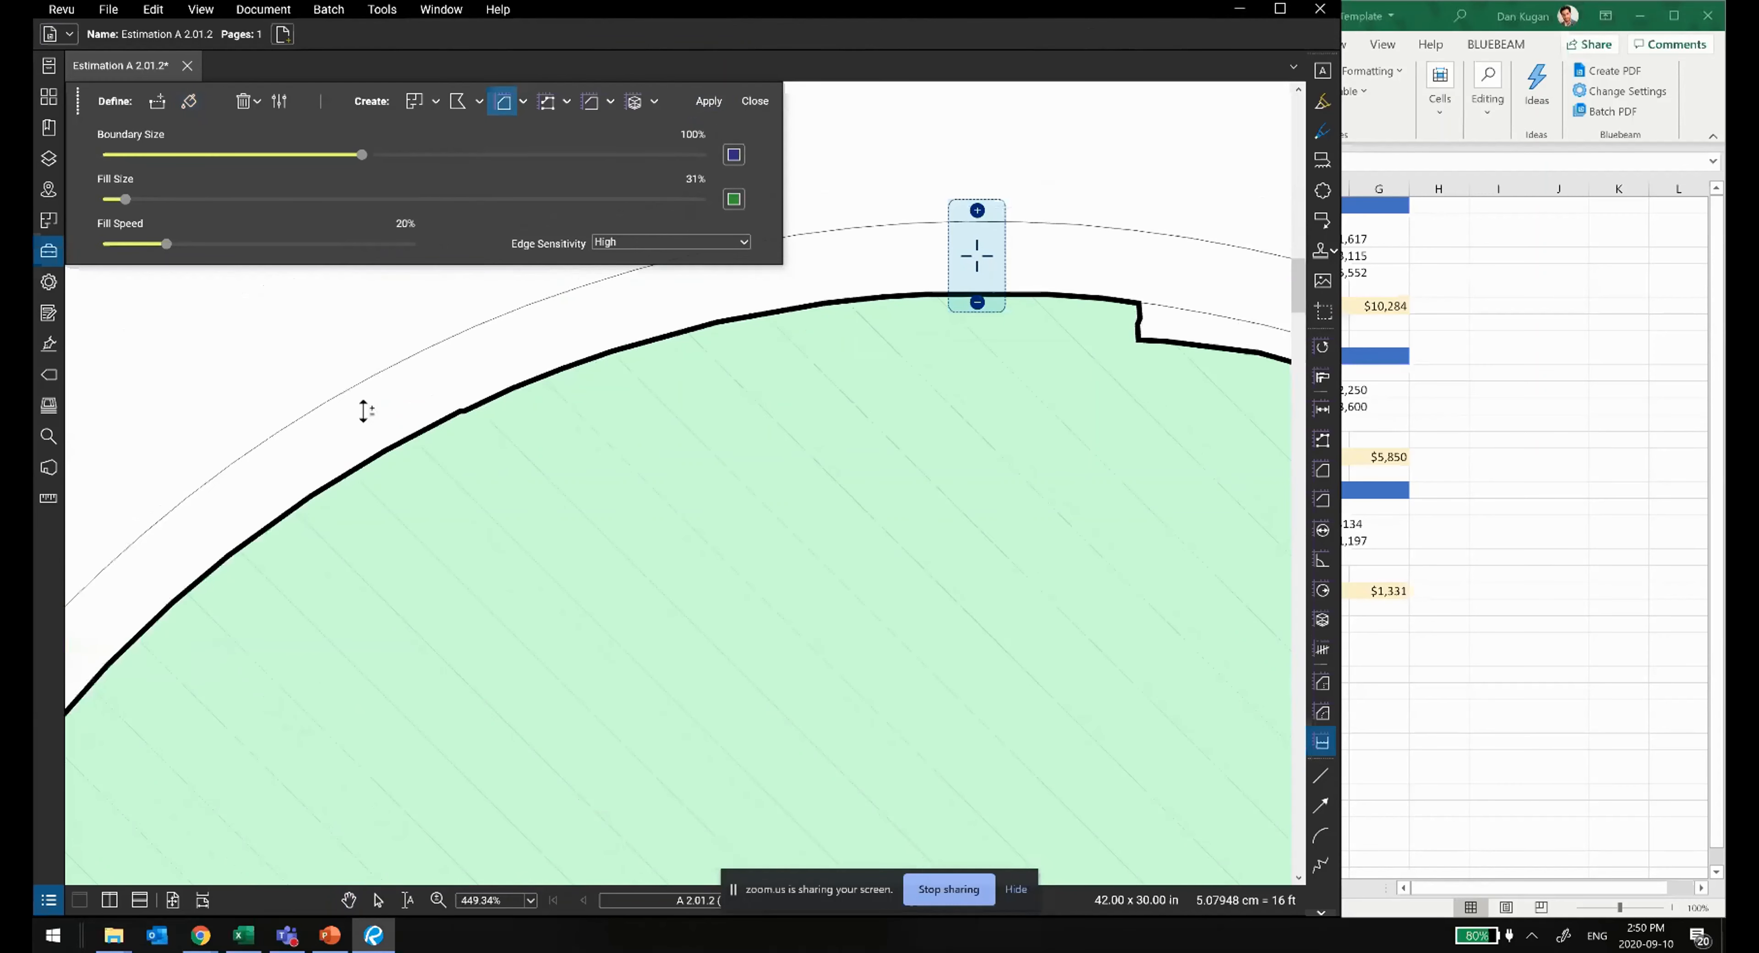
pyautogui.scroll(-2, 364, 410)
pyautogui.hscroll(-5, 711, 494)
pyautogui.scroll(-3, 612, 440)
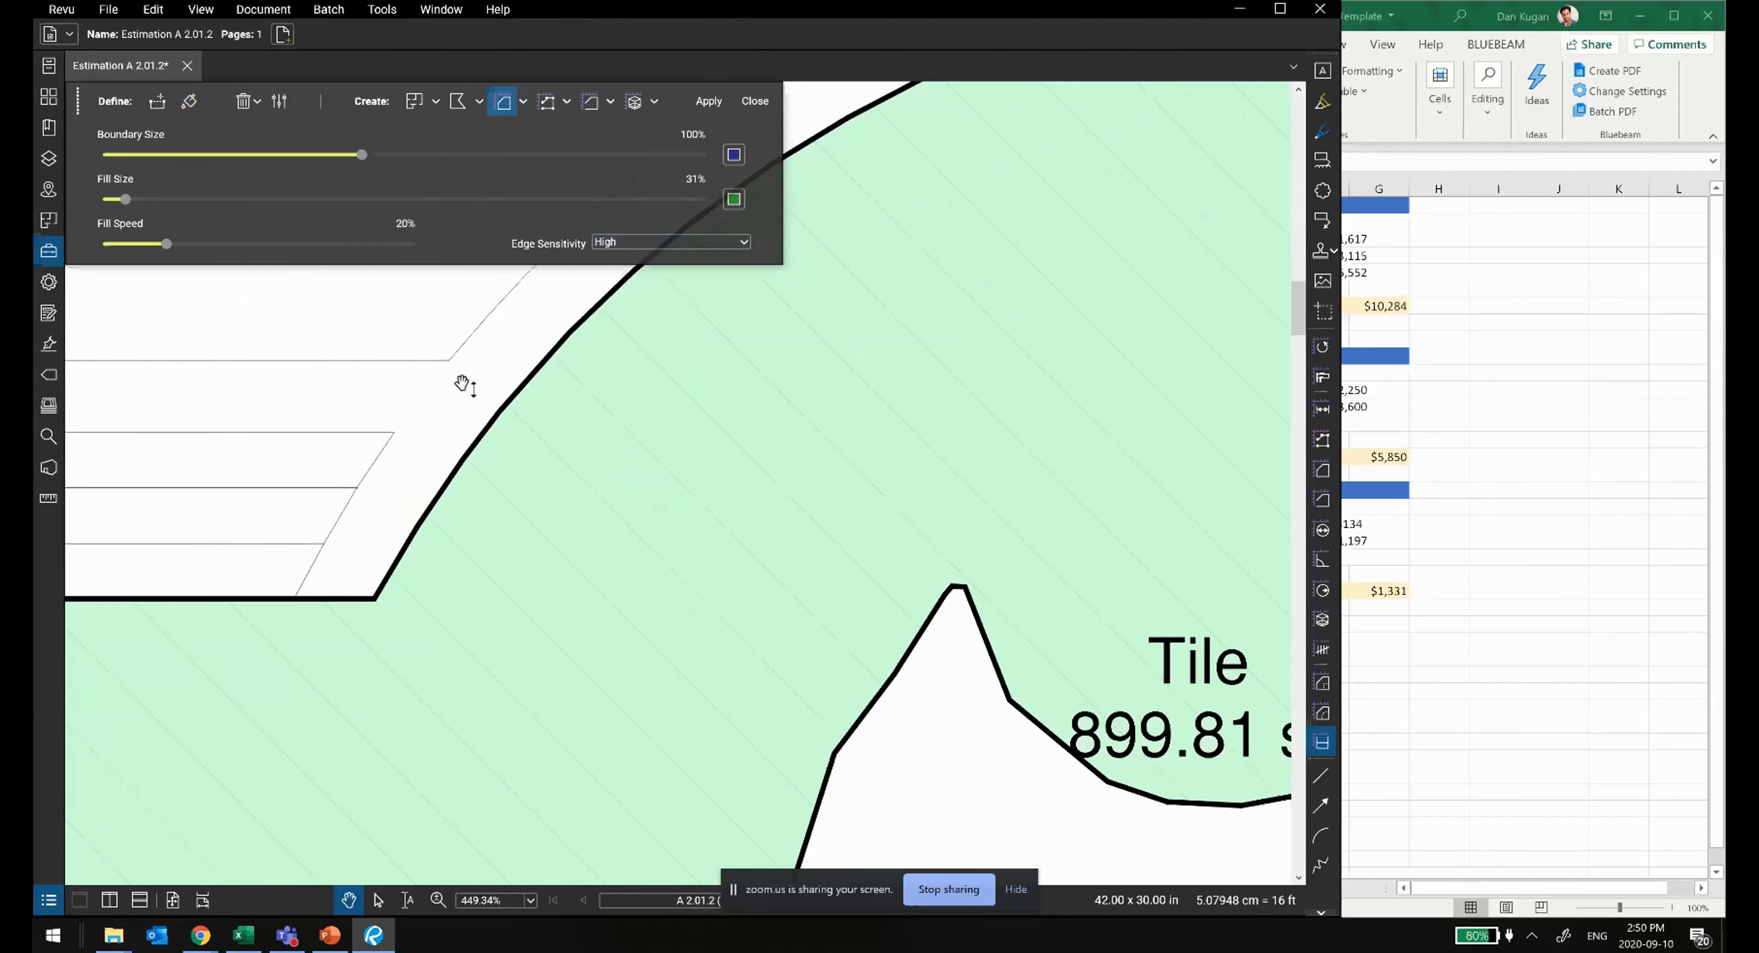
pyautogui.scroll(3, 464, 385)
pyautogui.click(896, 482)
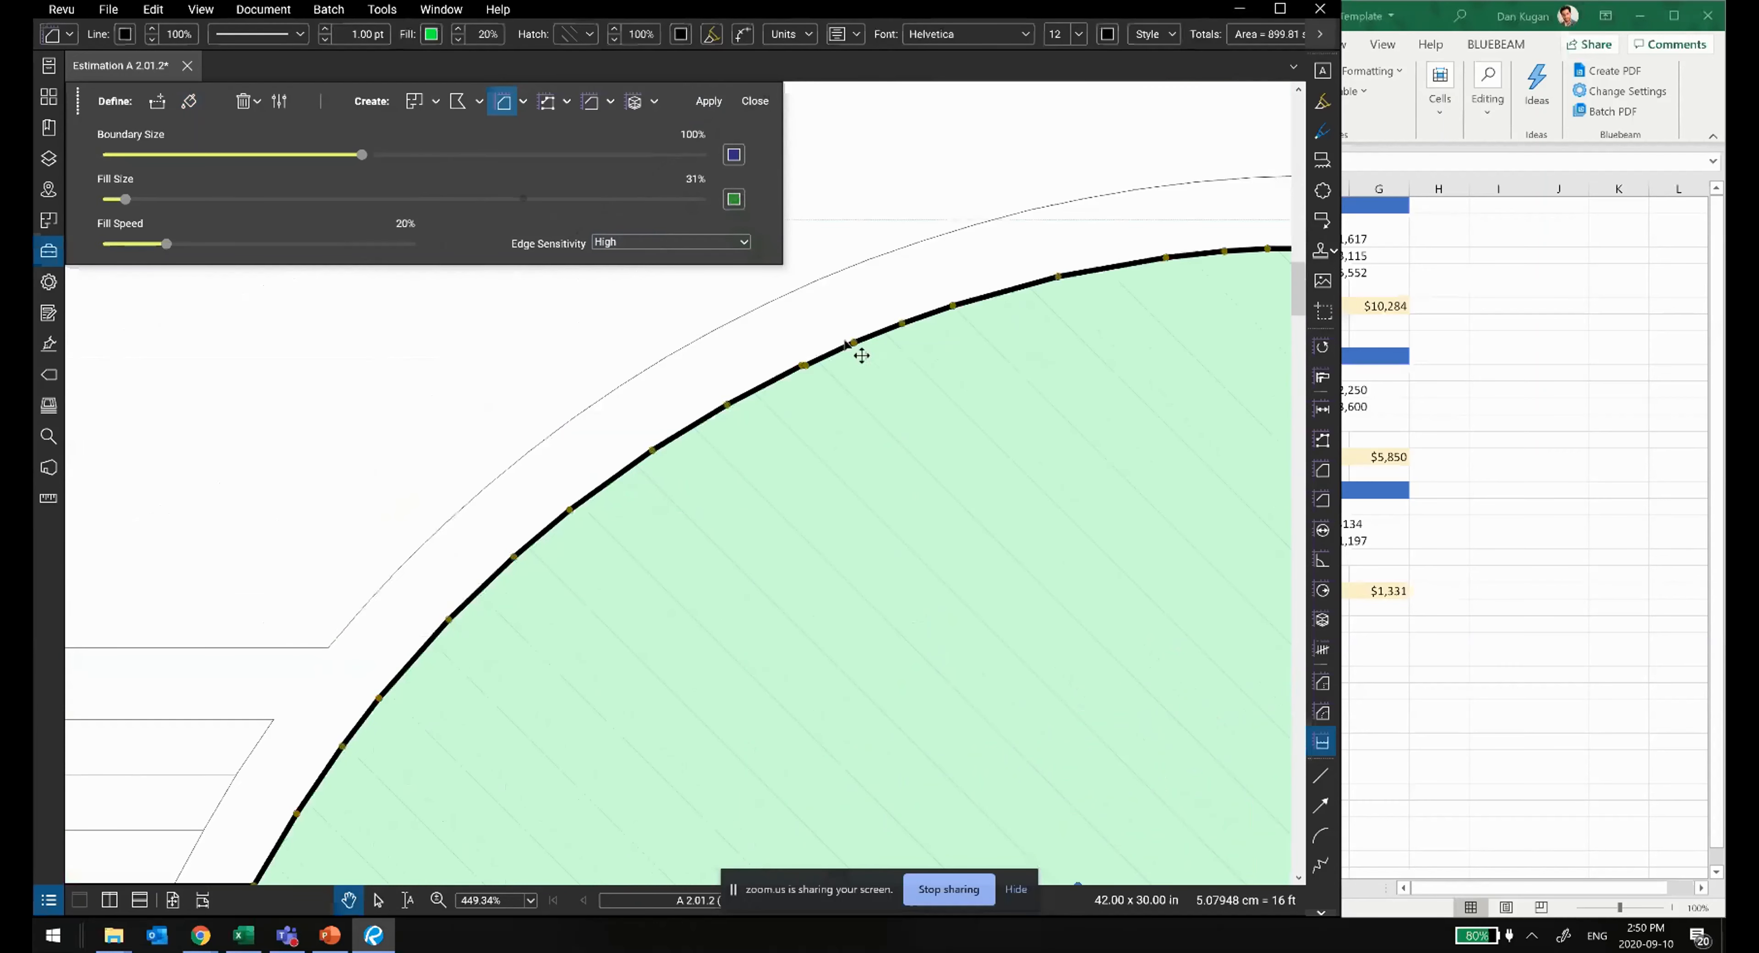
pyautogui.hotkey('alt', 'Tab')
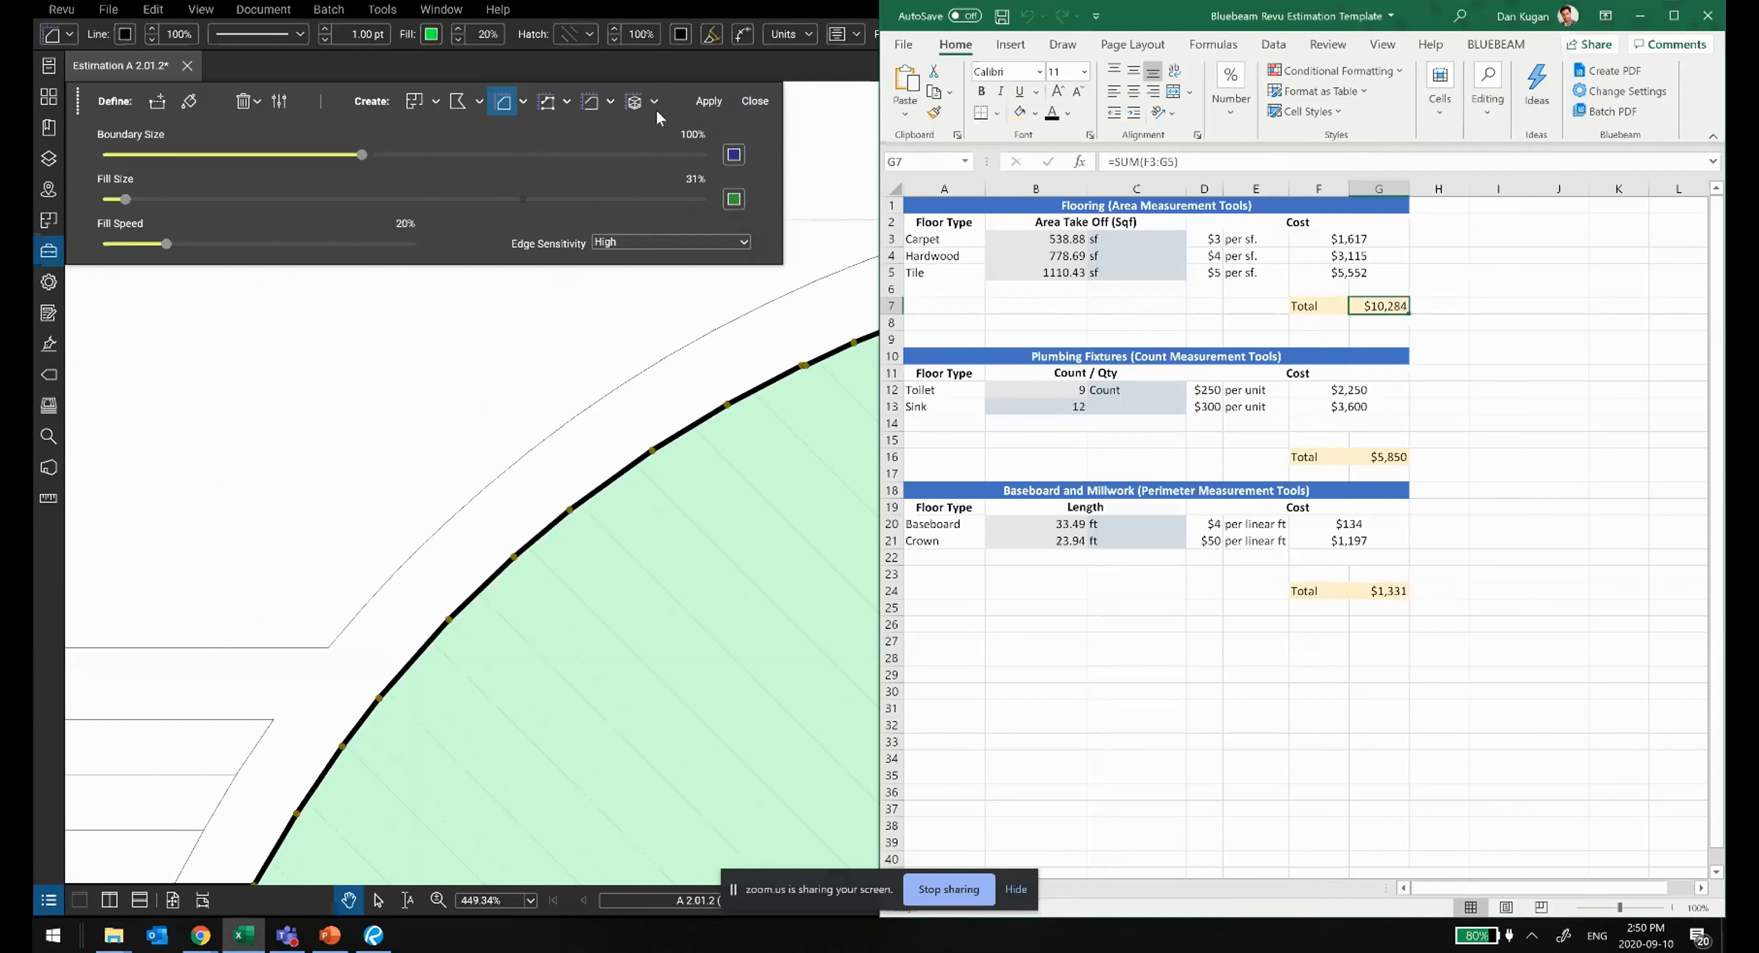
# Step: Close the Dynamic Fill tool and maximize the Revu window
pyautogui.click(756, 102)
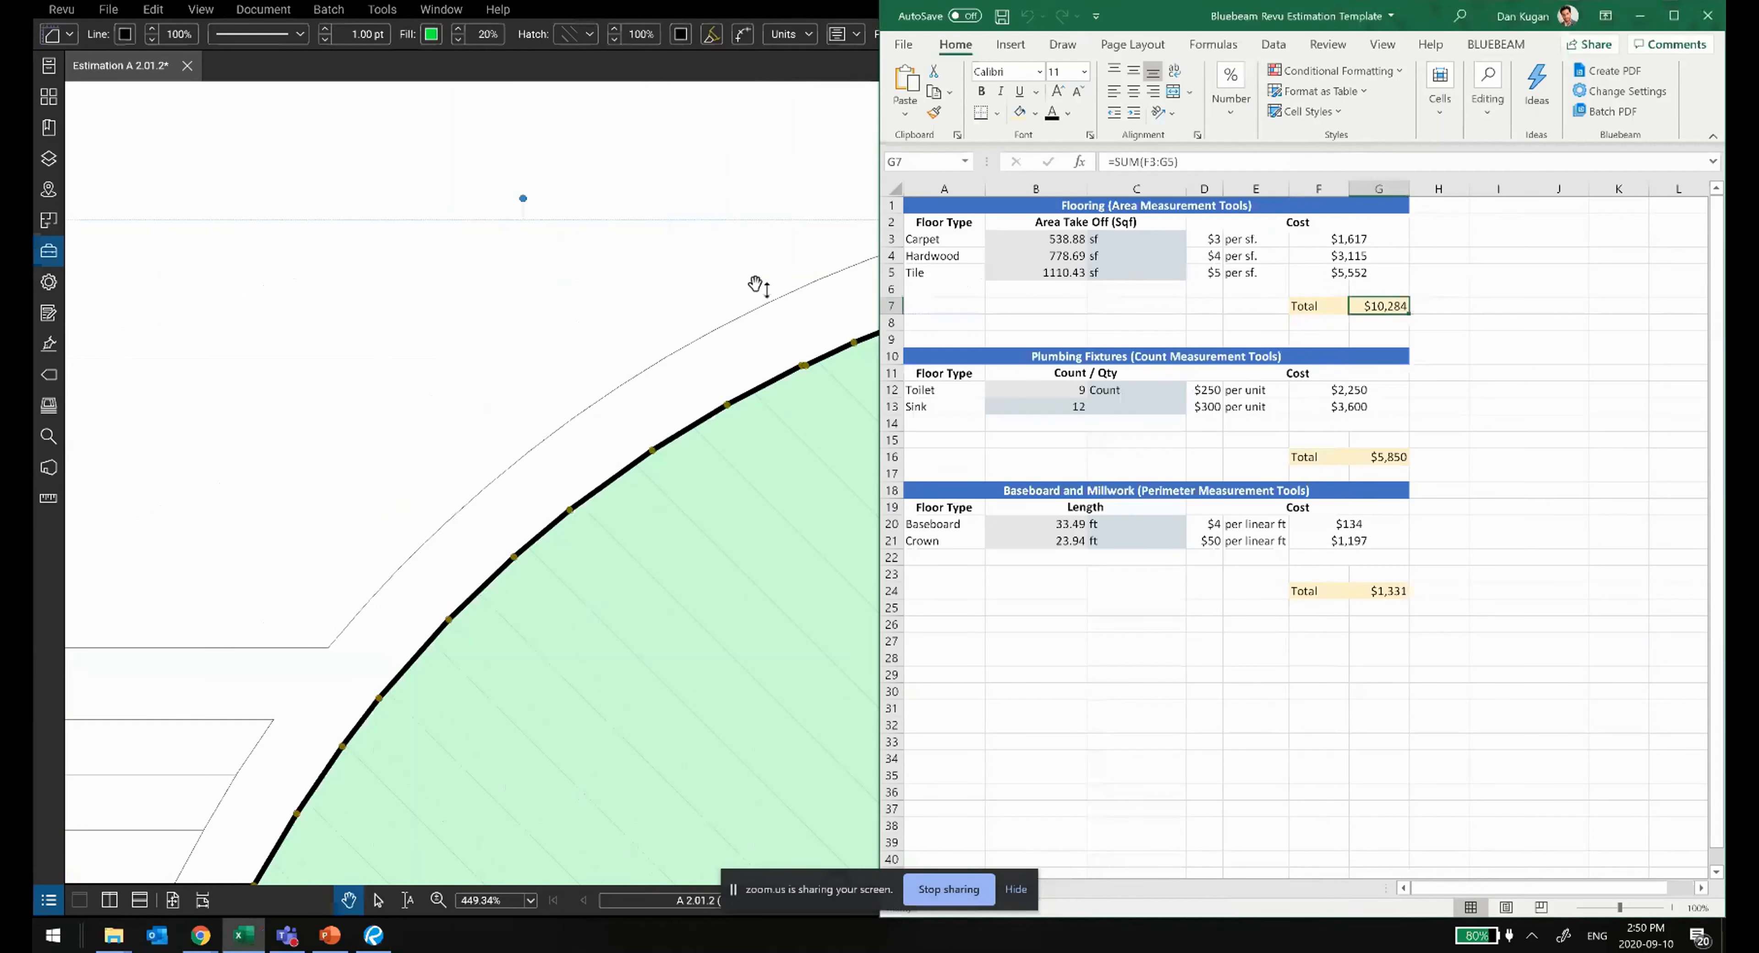
pyautogui.click(811, 9)
pyautogui.click(1281, 9)
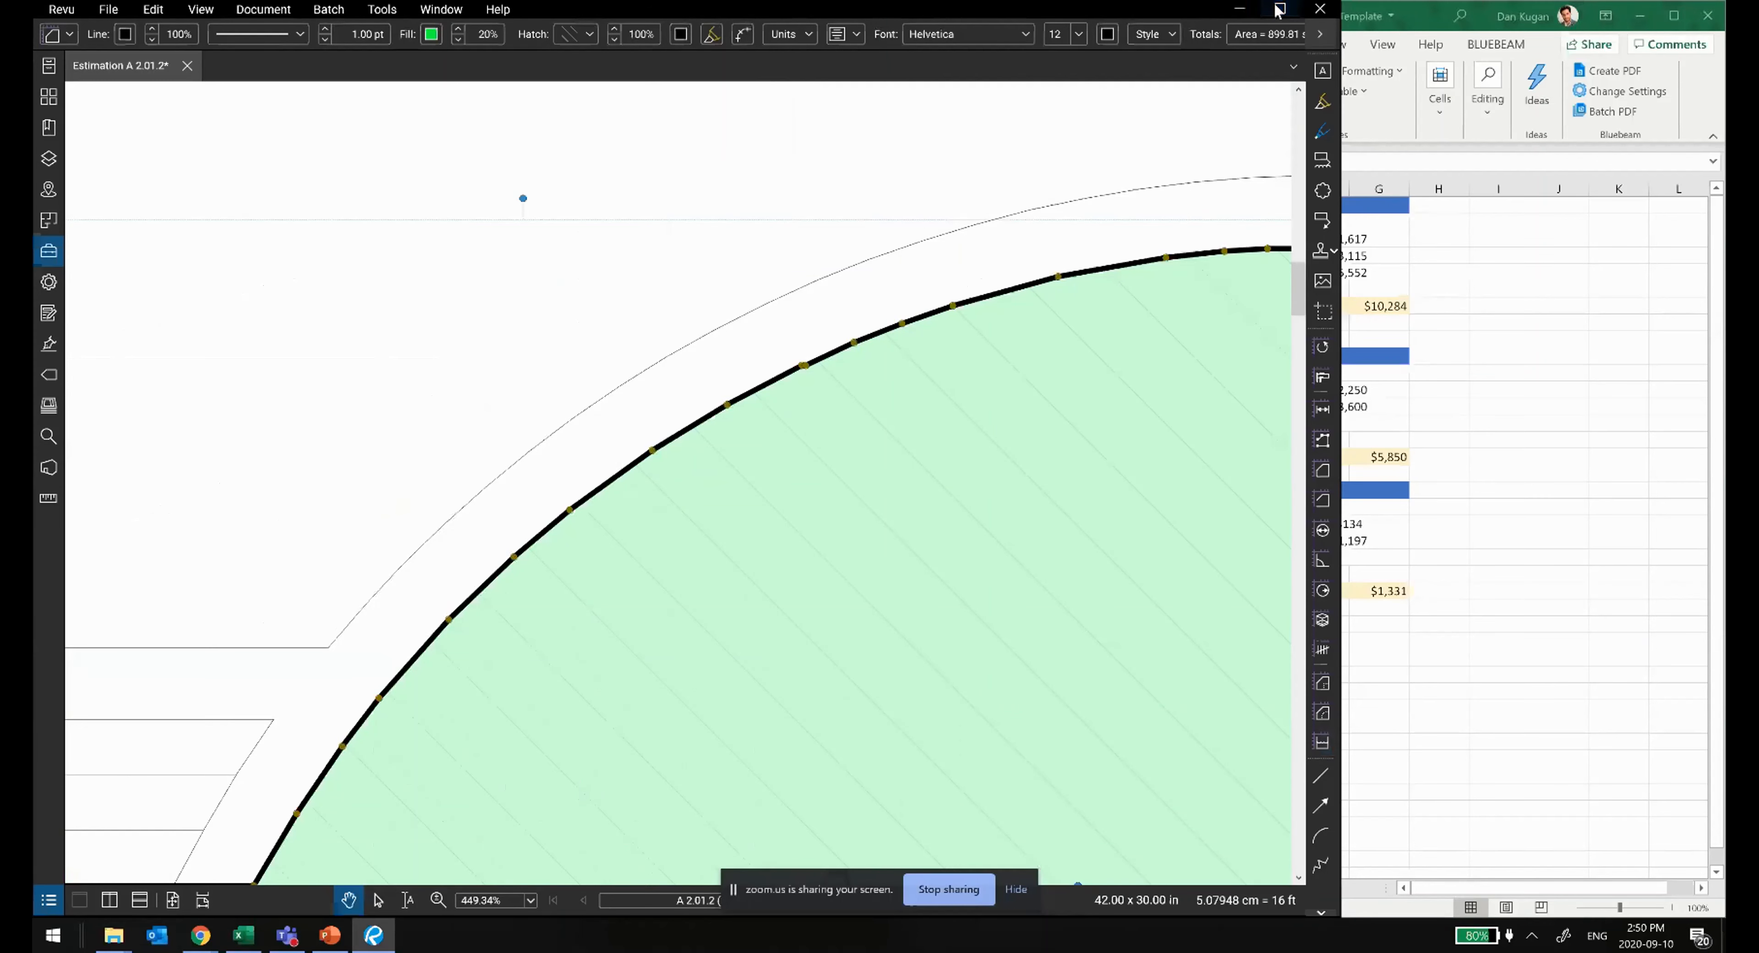
# Step: Show the Markups List beneath the drawing, find its Tile group, and compare the tile area with the Excel template's takeoff
pyautogui.scroll(1, 1119, 615)
pyautogui.moveTo(758, 302); pyautogui.dragTo(789, 231)
pyautogui.moveTo(519, 784); pyautogui.dragTo(840, 298)
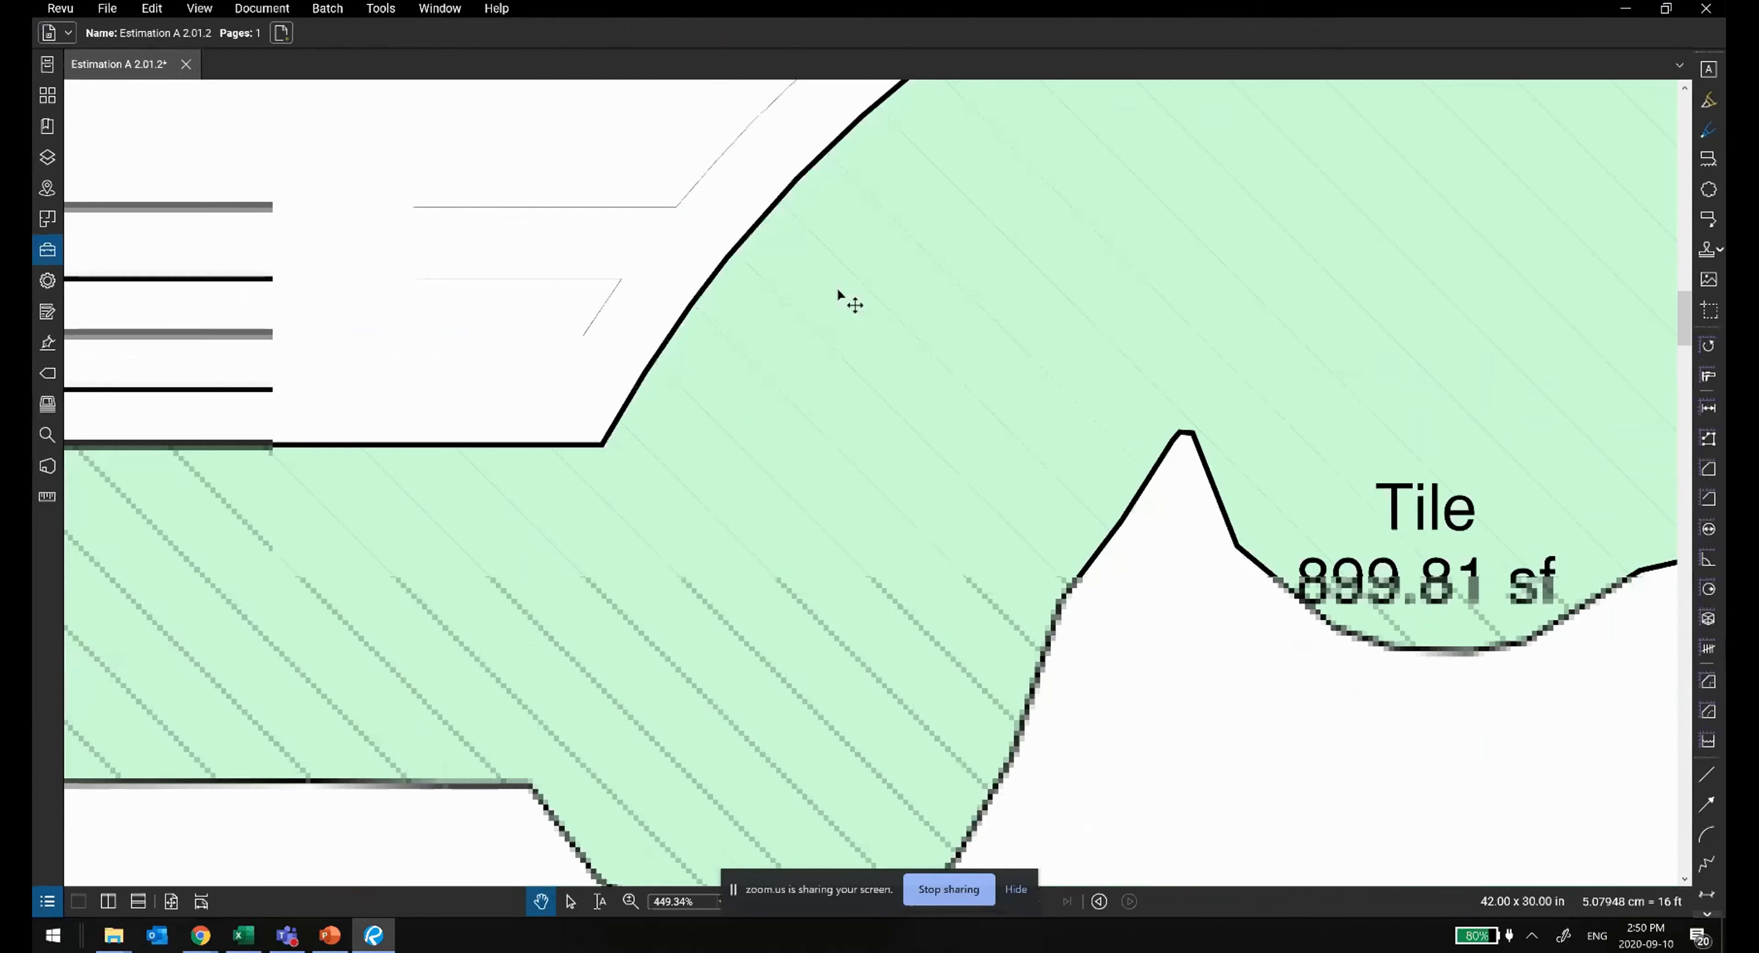
pyautogui.scroll(-5, 848, 635)
pyautogui.doubleClick(651, 916)
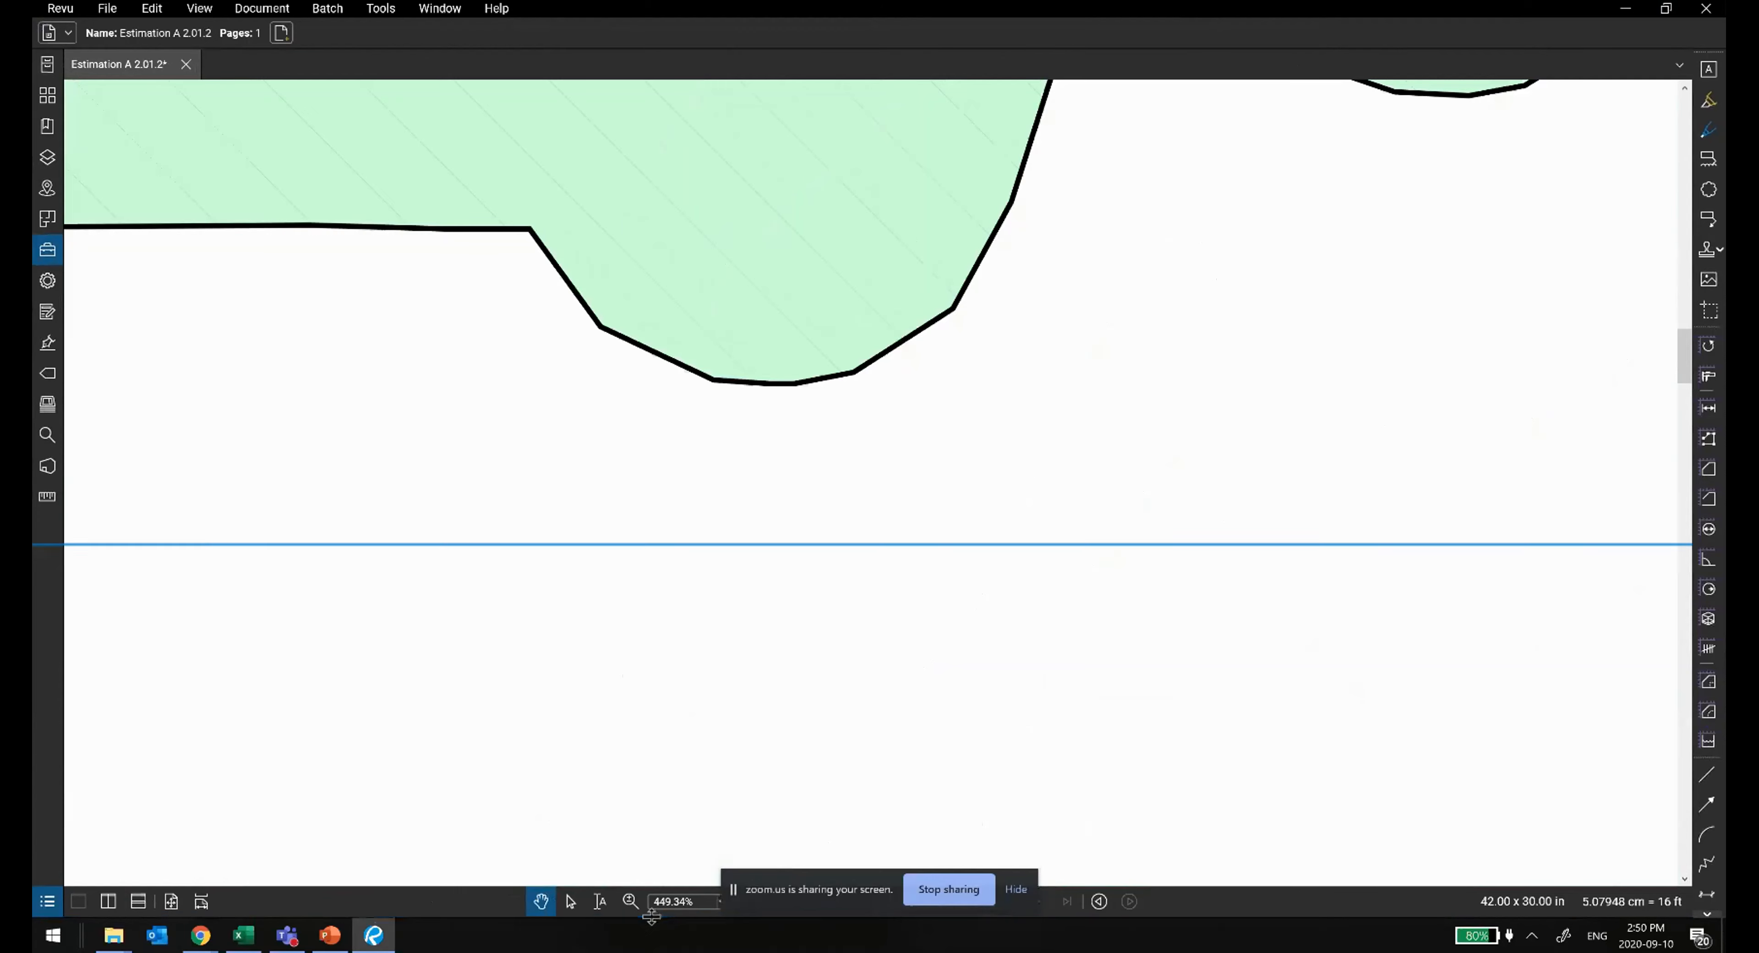
pyautogui.moveTo(646, 343); pyautogui.dragTo(668, 274)
pyautogui.moveTo(432, 326)
pyautogui.mouseDown()
pyautogui.moveTo(891, 486)
pyautogui.moveTo(935, 675)
pyautogui.mouseUp()
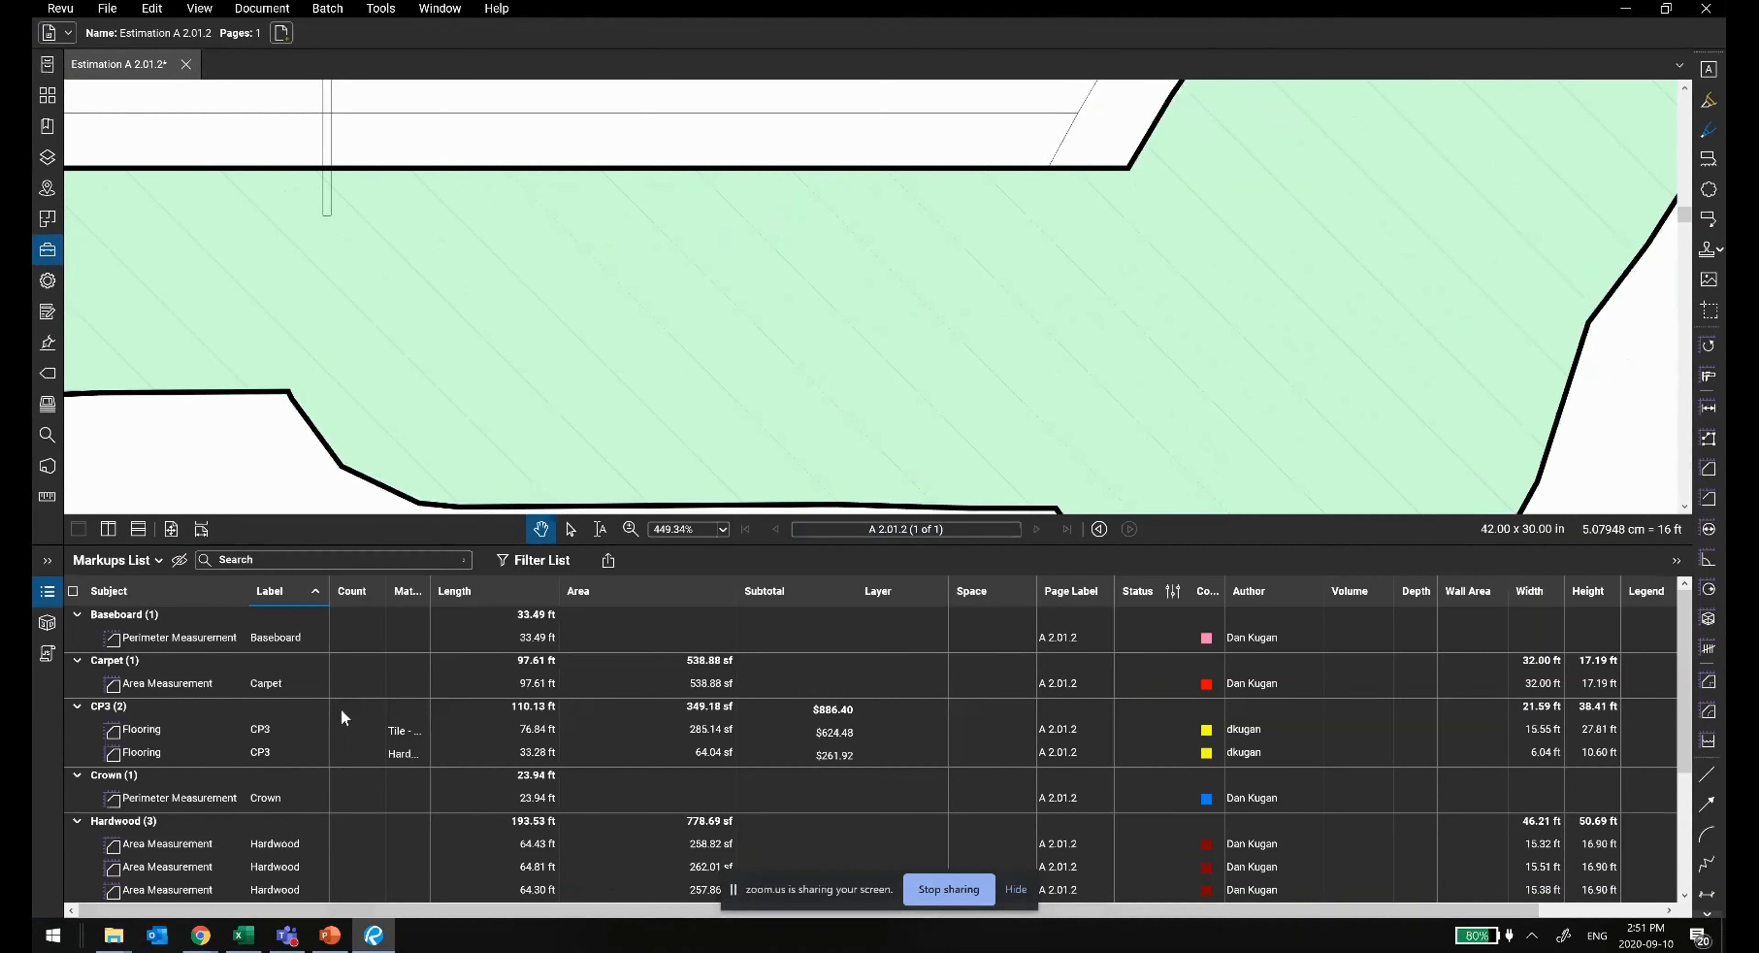
pyautogui.scroll(-3, 340, 707)
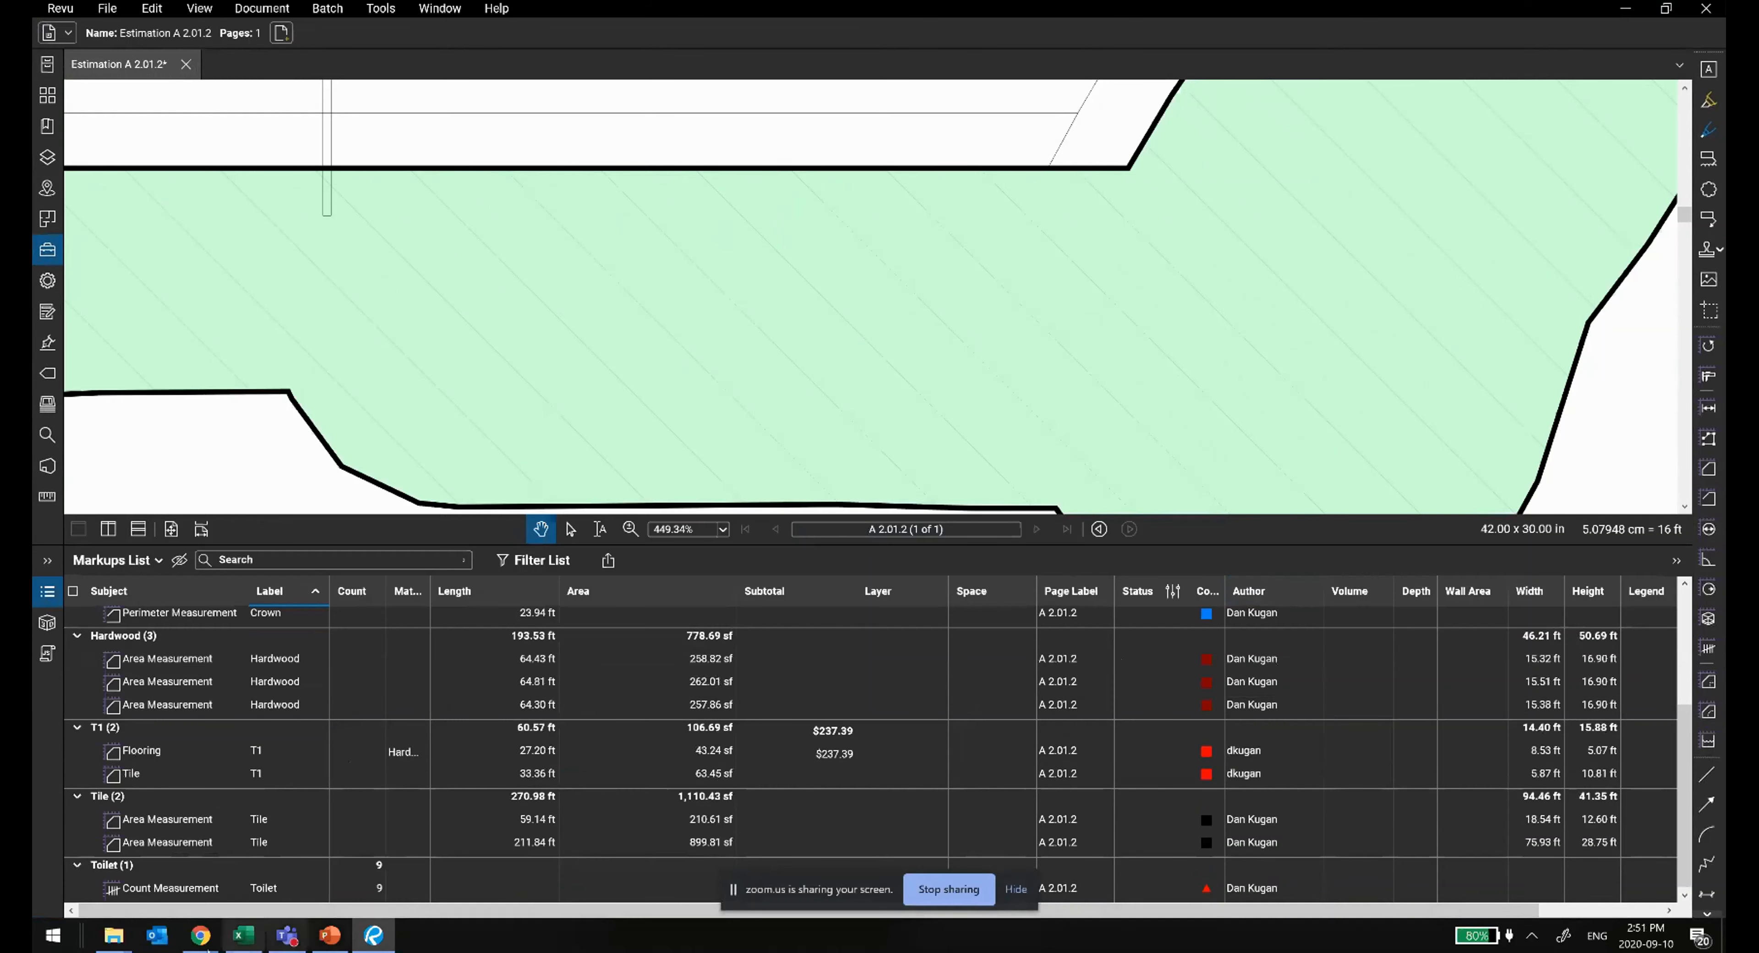
pyautogui.click(244, 935)
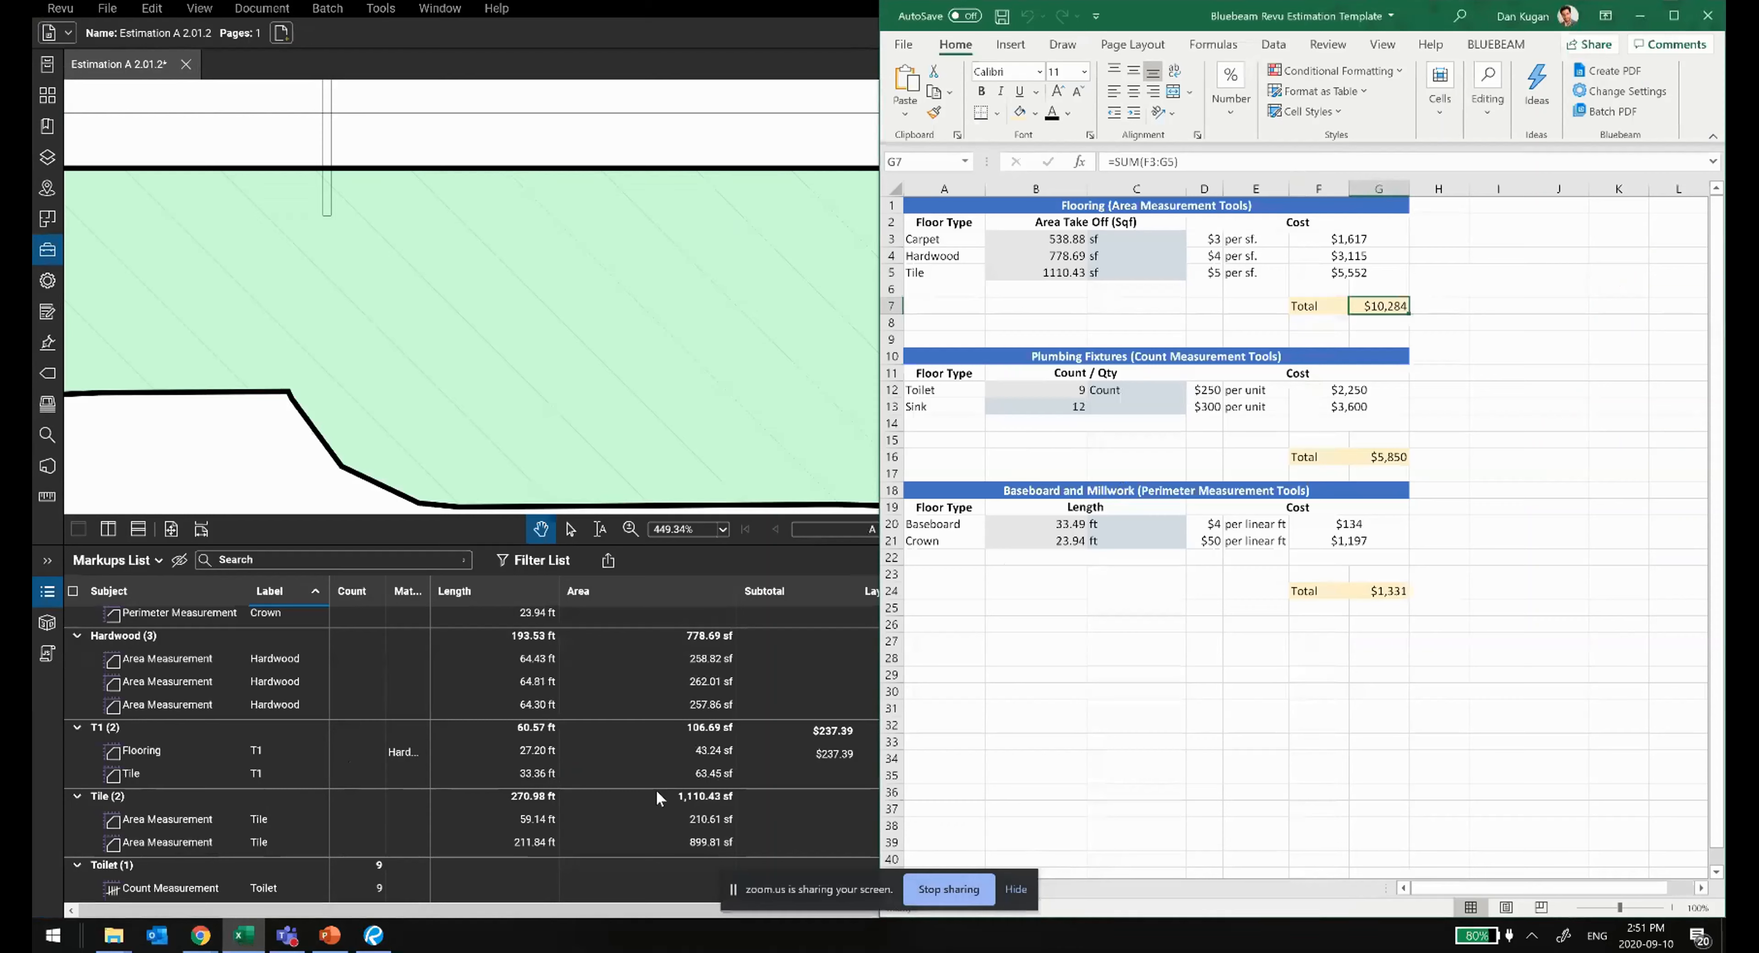
# Step: Switch to the PowerPoint presentation and advance to the Bluebeam Training Services and Bundles slide
pyautogui.moveTo(344, 949)
pyautogui.click(393, 887)
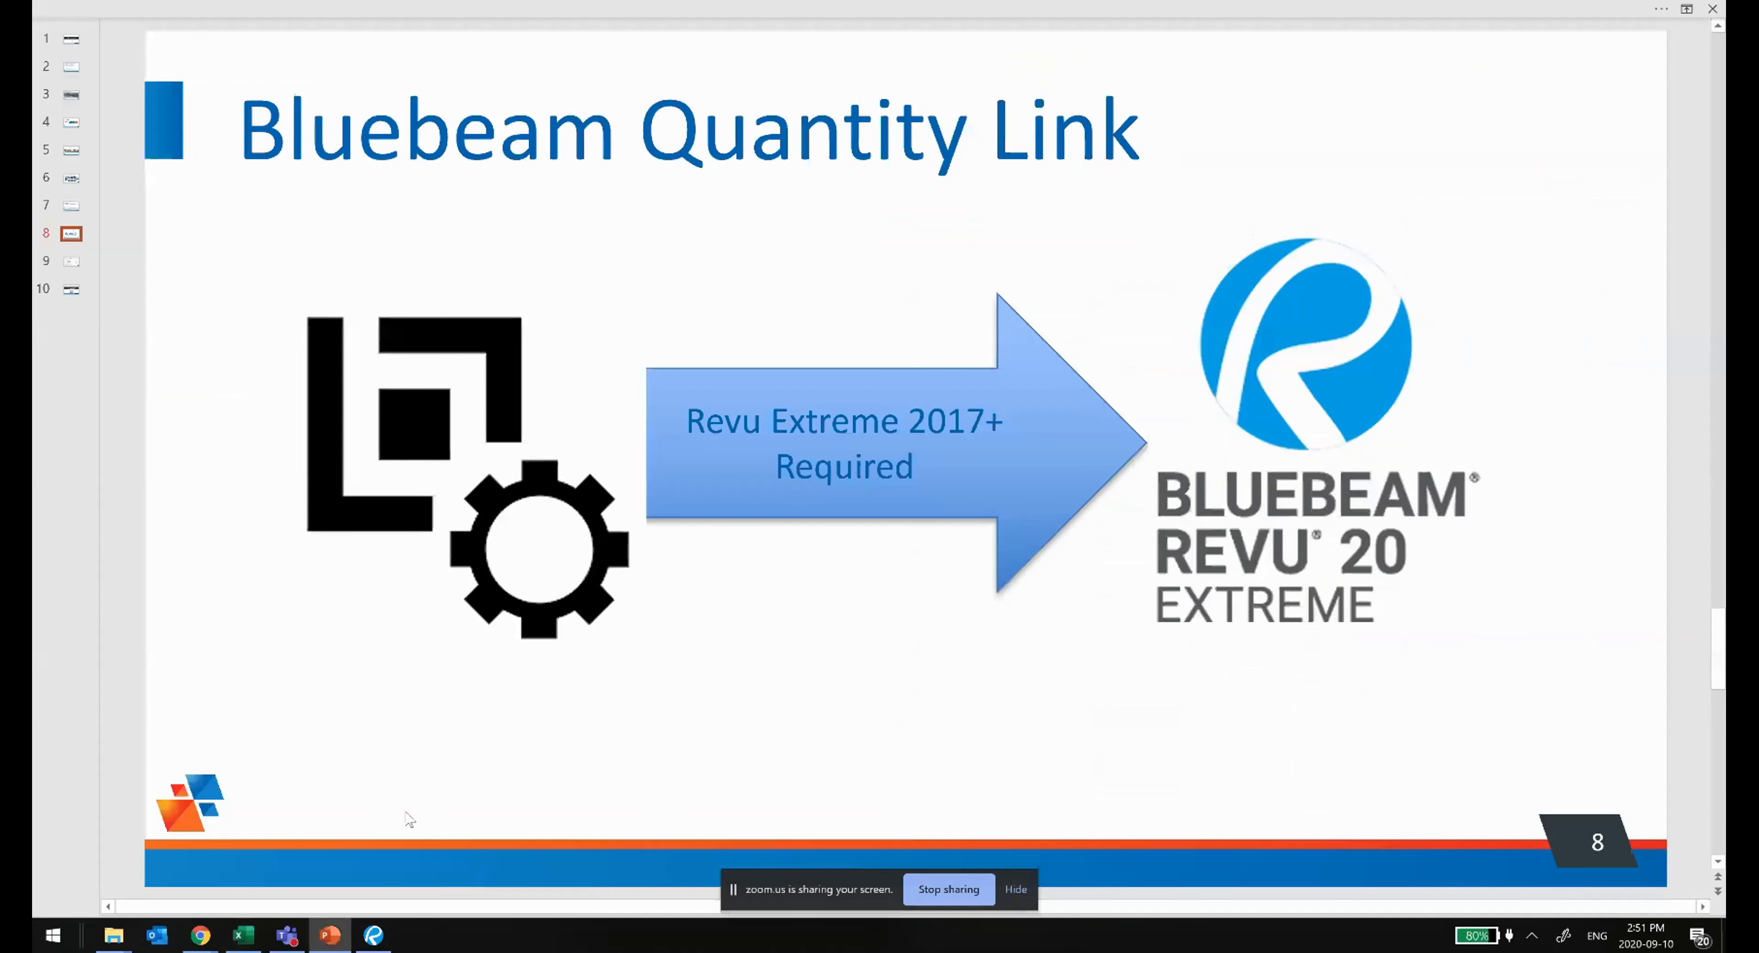
pyautogui.scroll(-1, 539, 516)
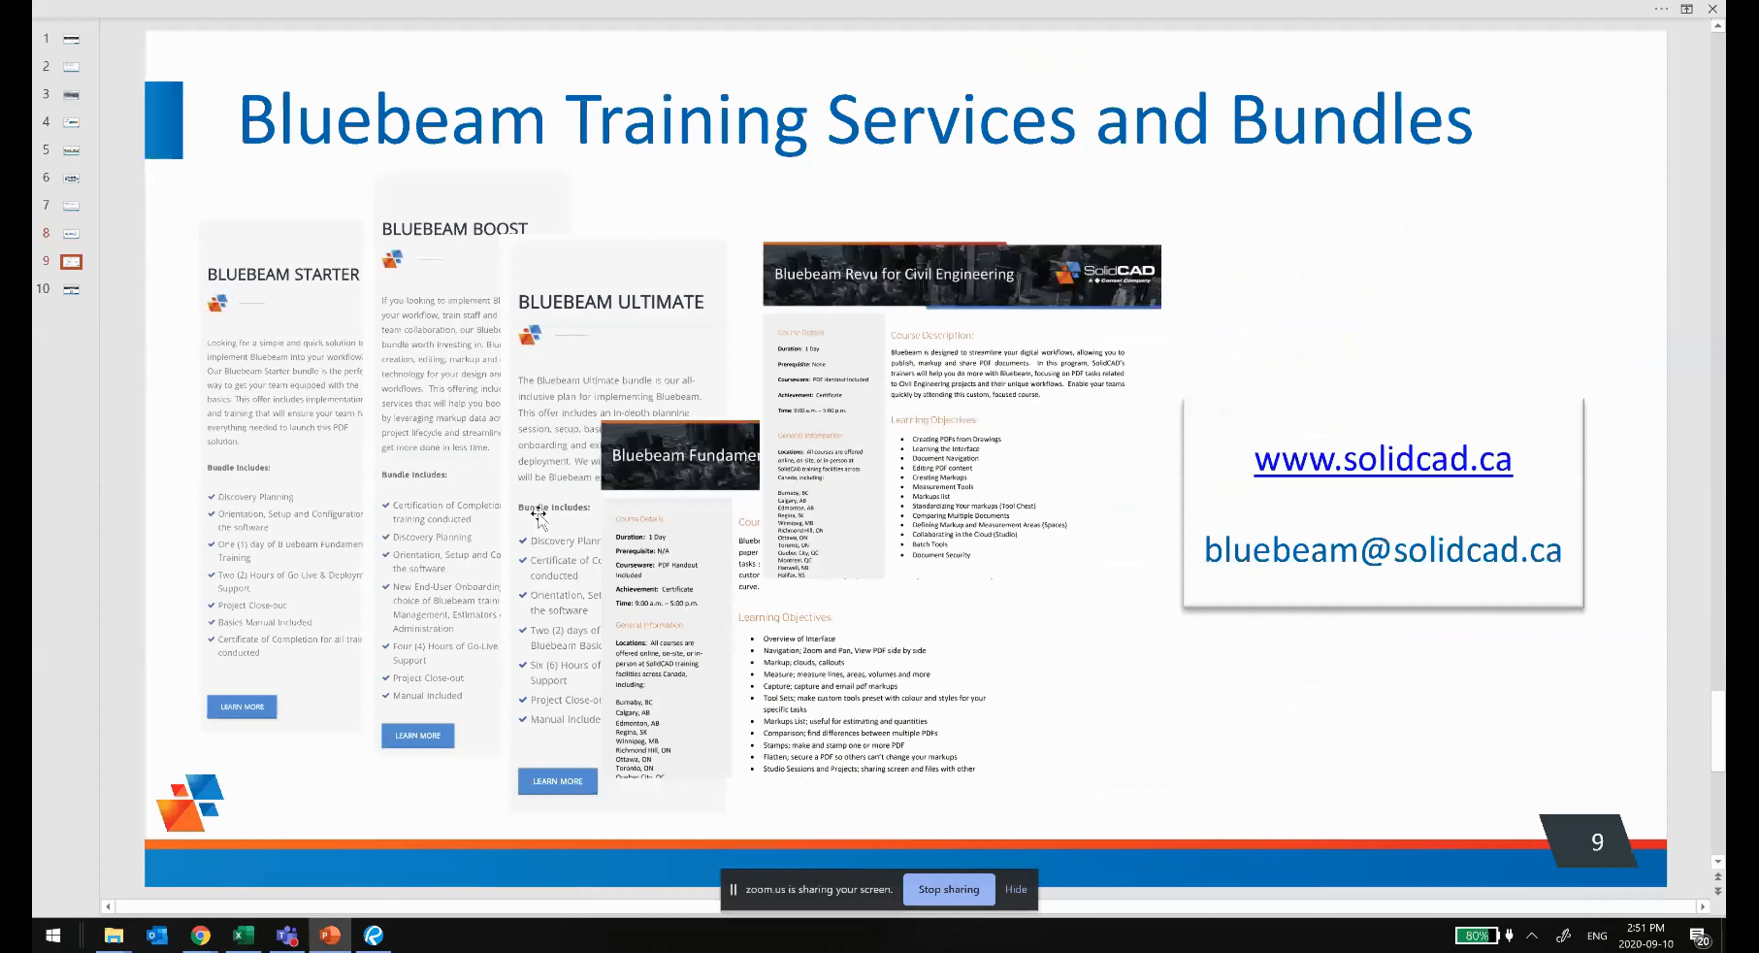